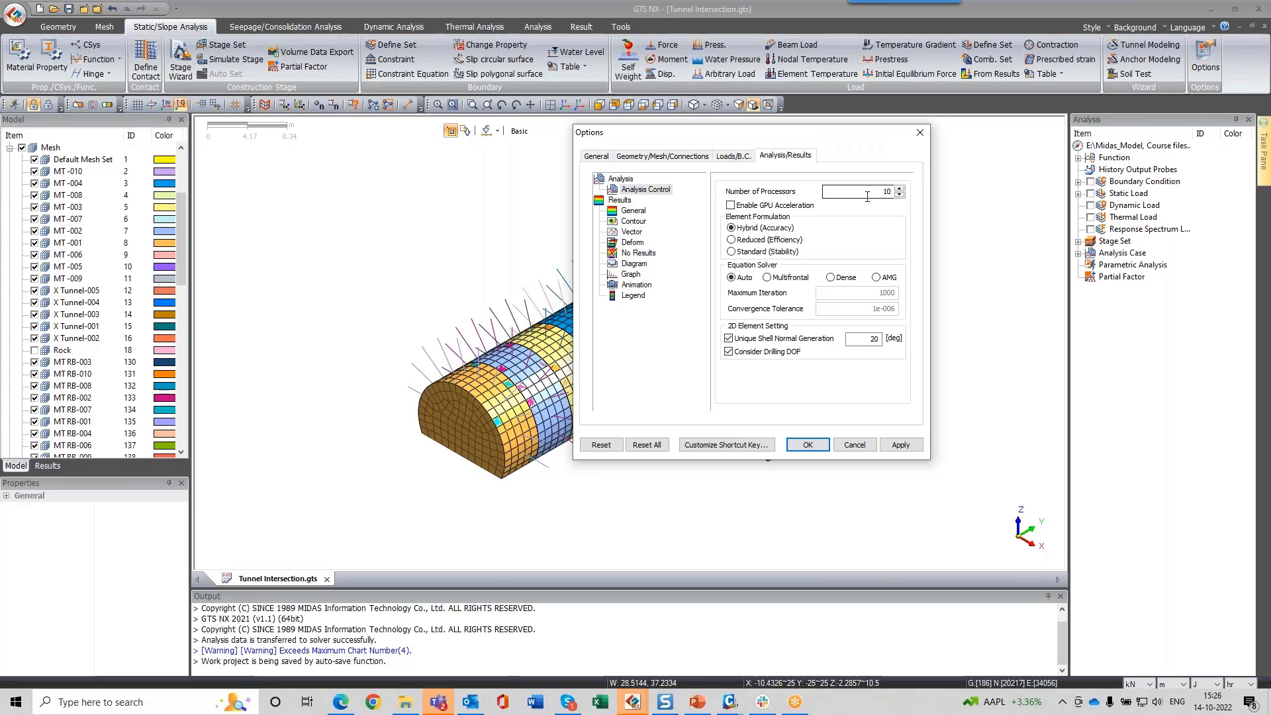
# Step: Check the CPU's core and logical processor counts in Task Manager and return to the GTS NX analysis options
pyautogui.moveTo(858, 147); pyautogui.dragTo(682, 134)
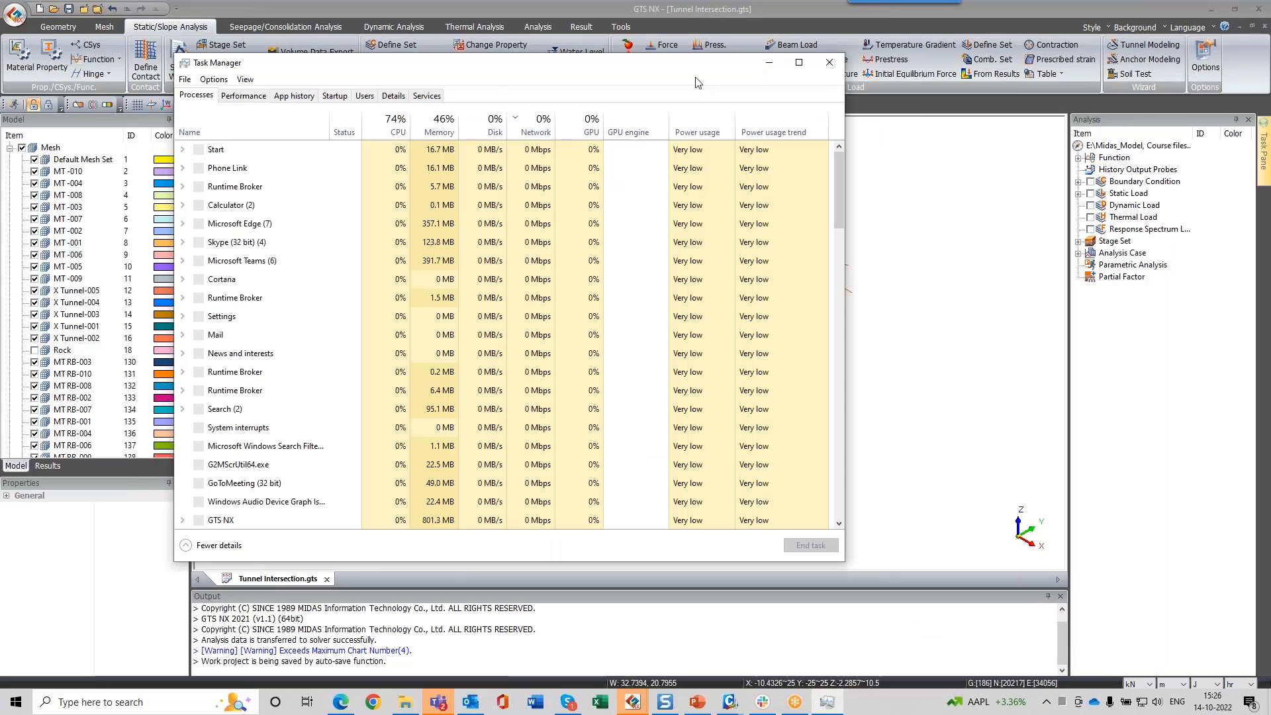
pyautogui.moveTo(697, 66); pyautogui.dragTo(983, 77)
pyautogui.click(534, 105)
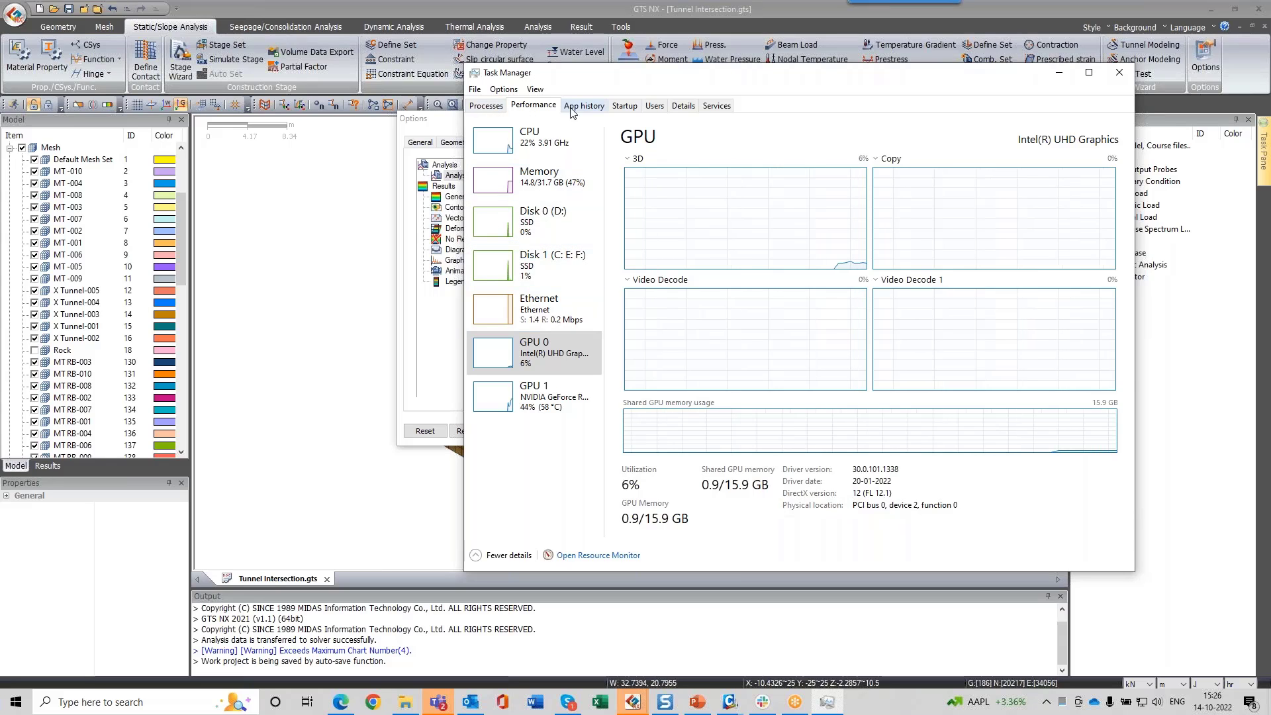
pyautogui.click(486, 106)
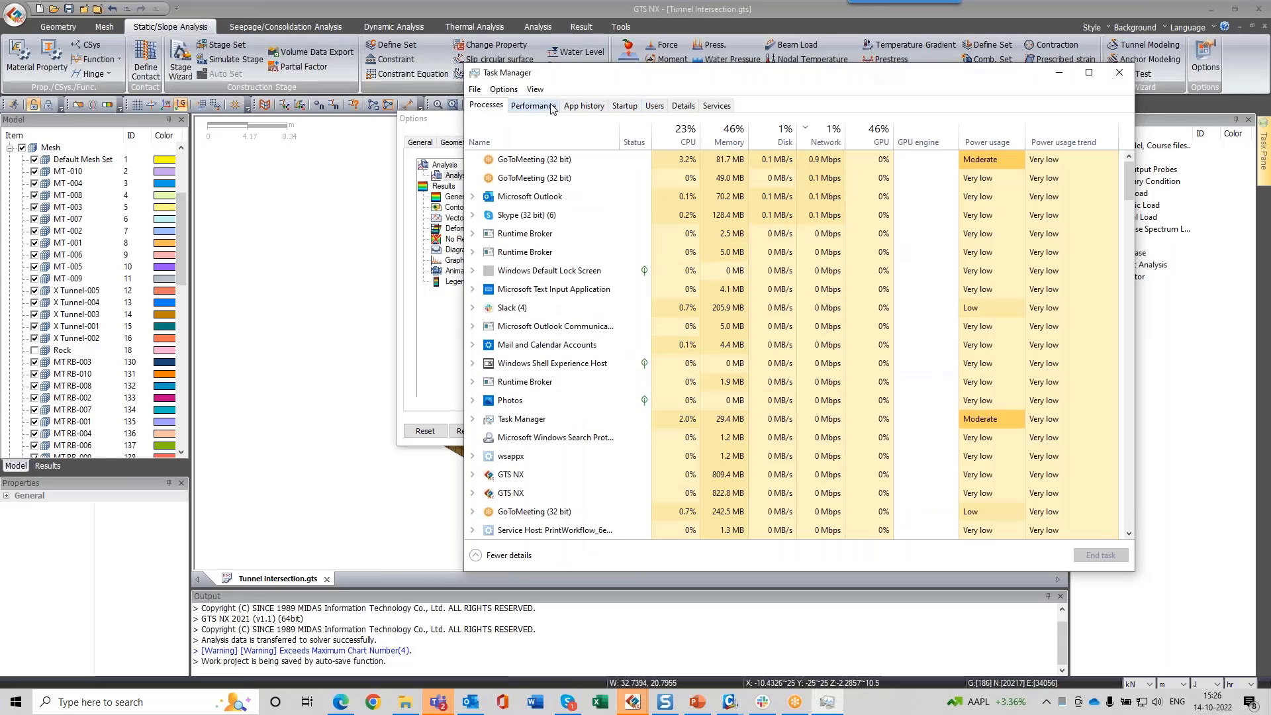
pyautogui.click(533, 105)
pyautogui.click(530, 140)
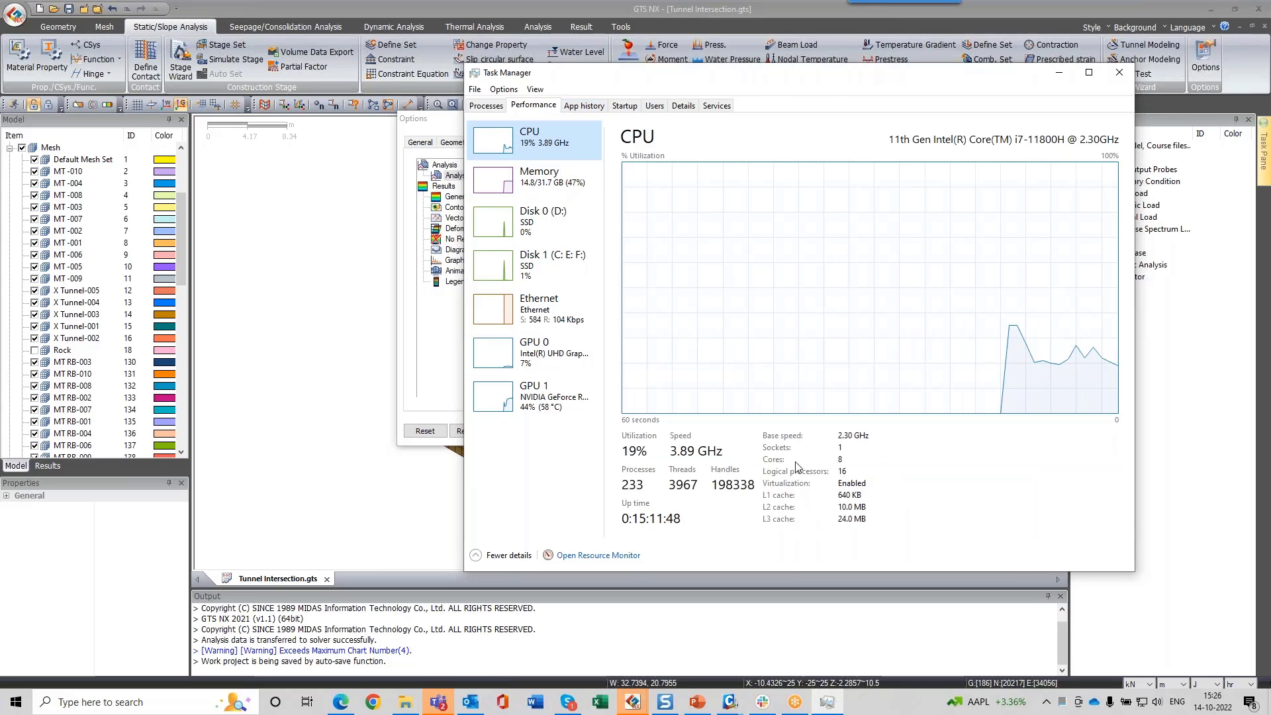
pyautogui.click(433, 376)
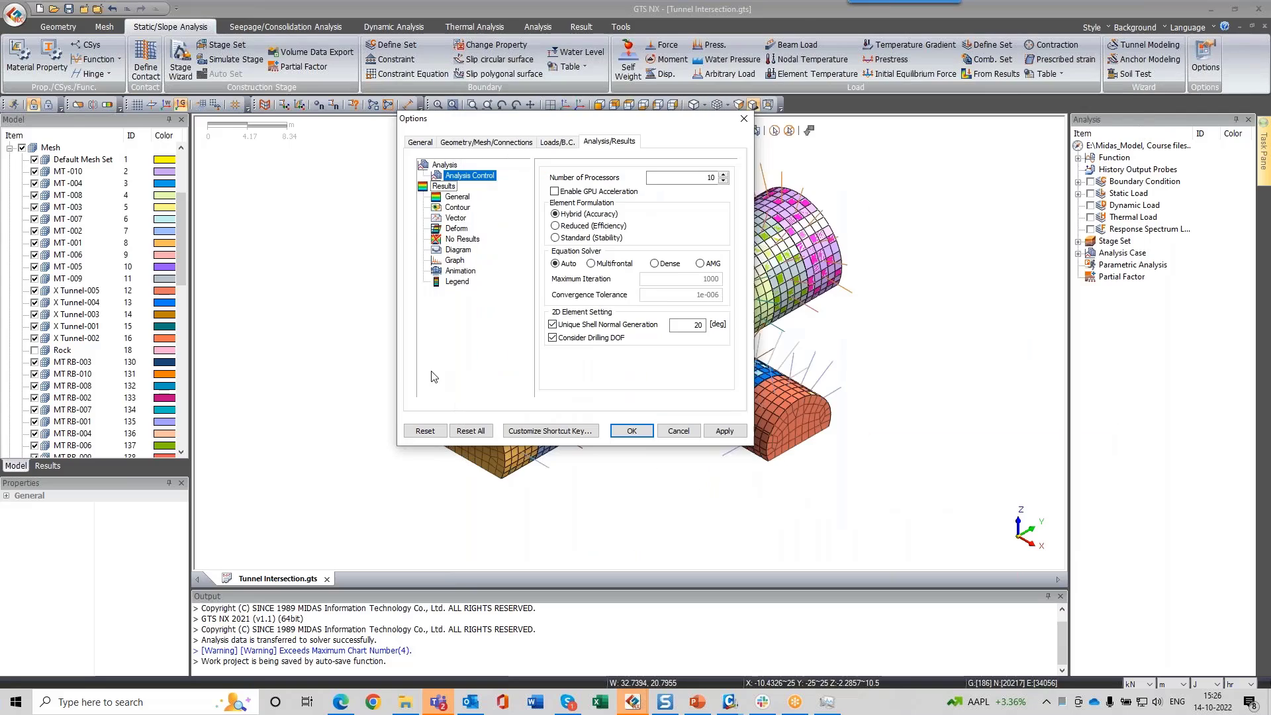
# Step: Try the Multifrontal equation solver in the analysis control options and set the solver back to Auto
pyautogui.doubleClick(709, 178)
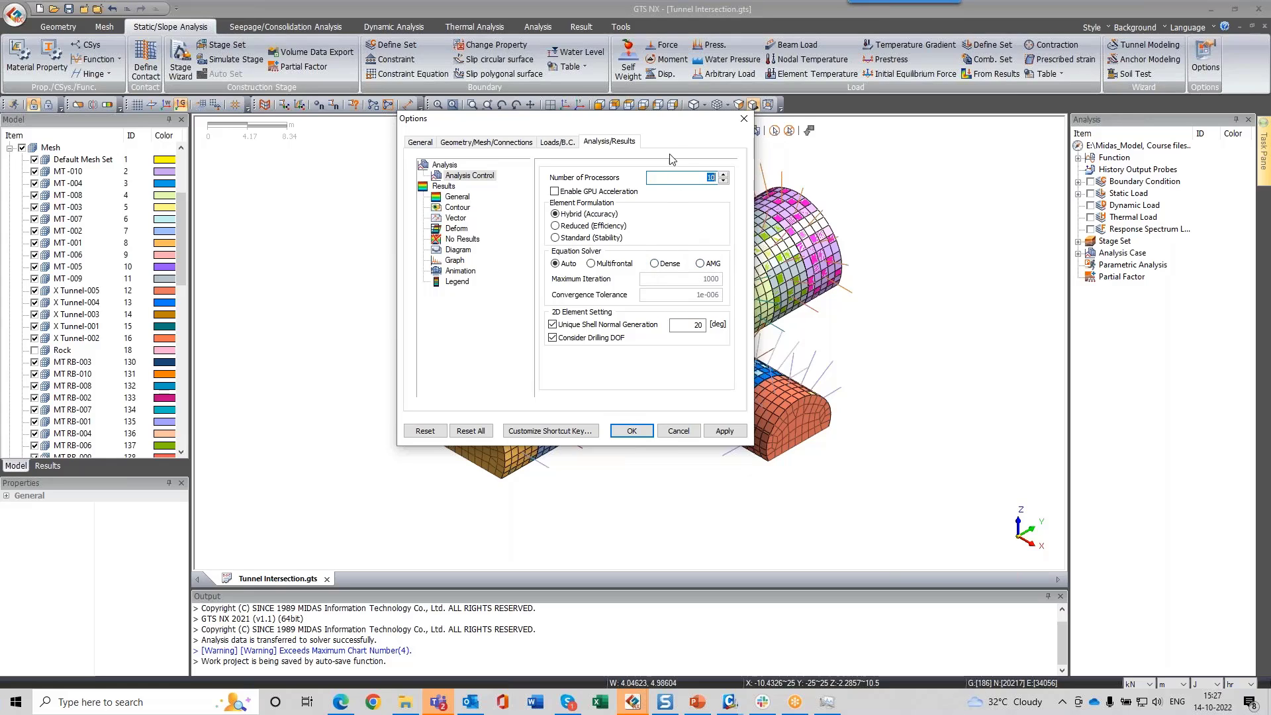
pyautogui.moveTo(652, 120); pyautogui.dragTo(465, 171)
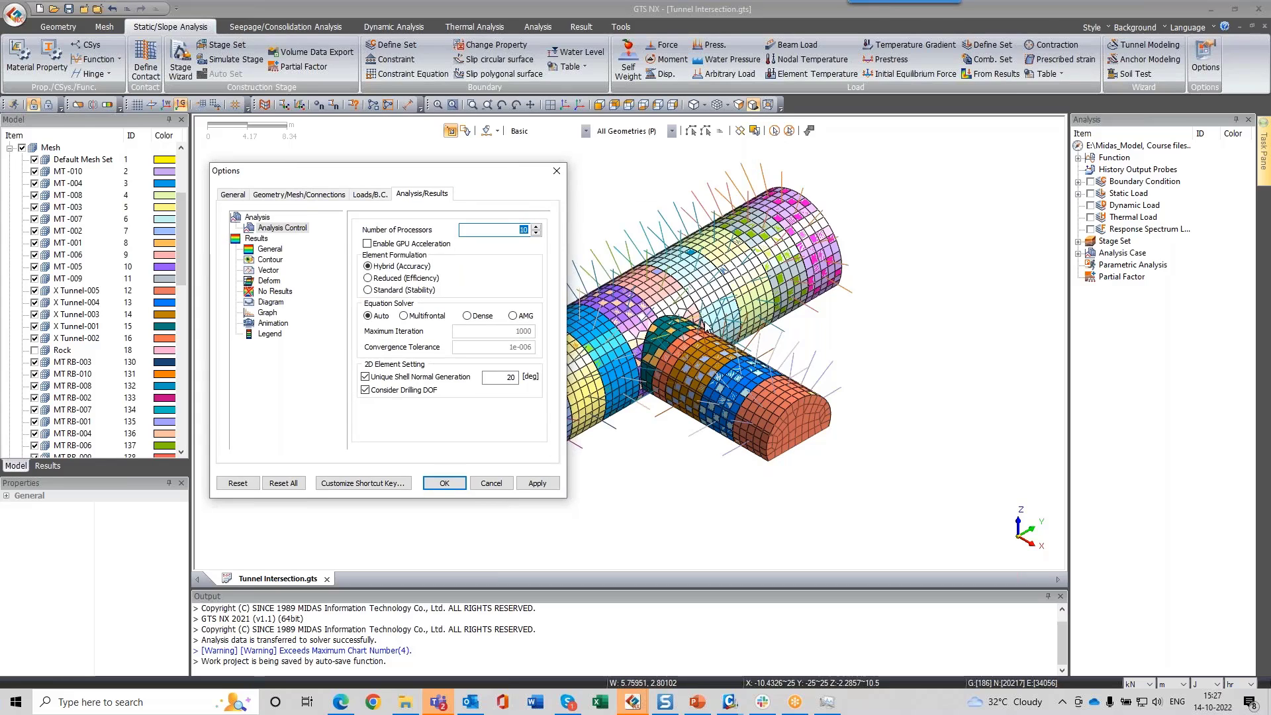
pyautogui.click(403, 317)
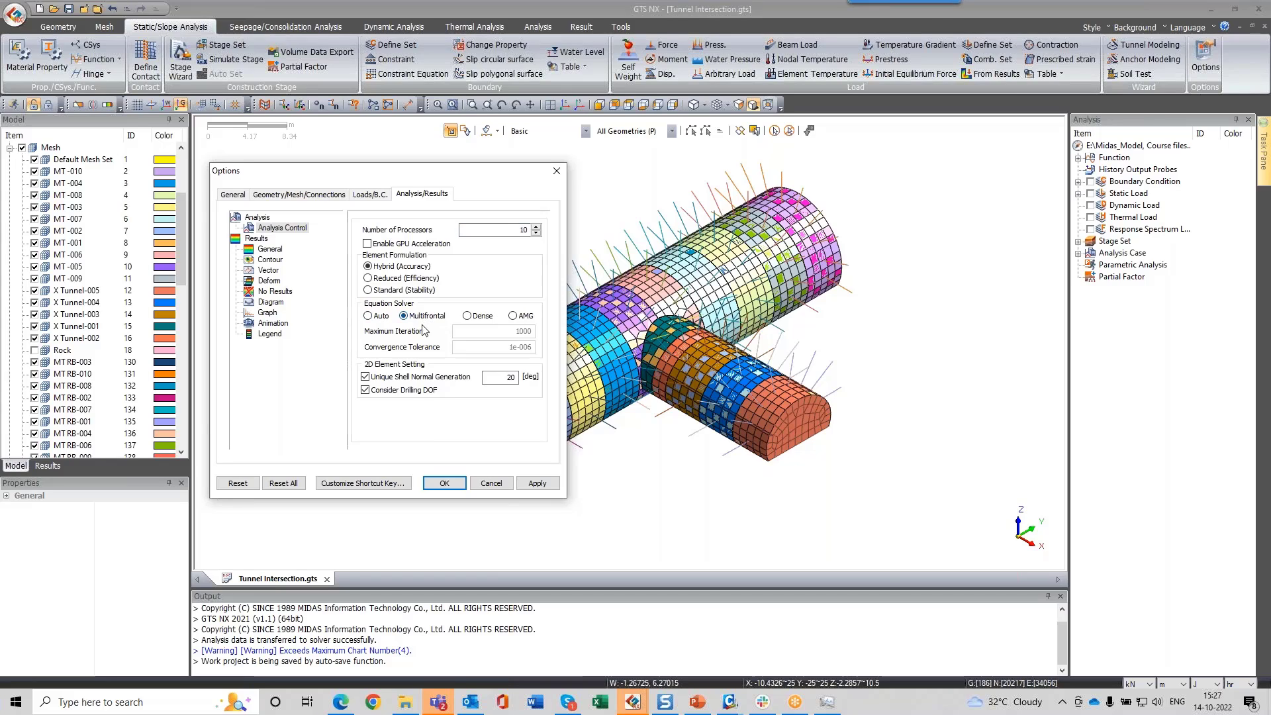
pyautogui.click(377, 317)
# Step: Review the computer's CPU and GPU performance in Task Manager and its device specifications in the Windows system settings
pyautogui.click(838, 705)
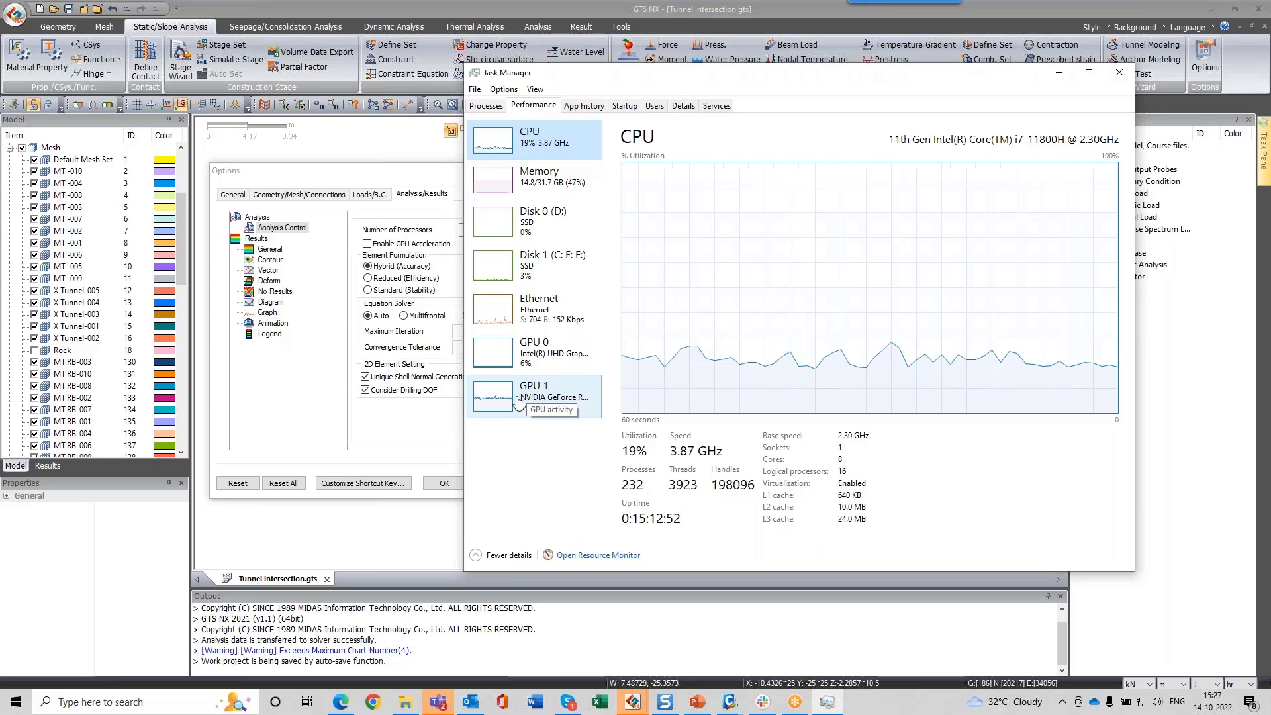
pyautogui.click(423, 409)
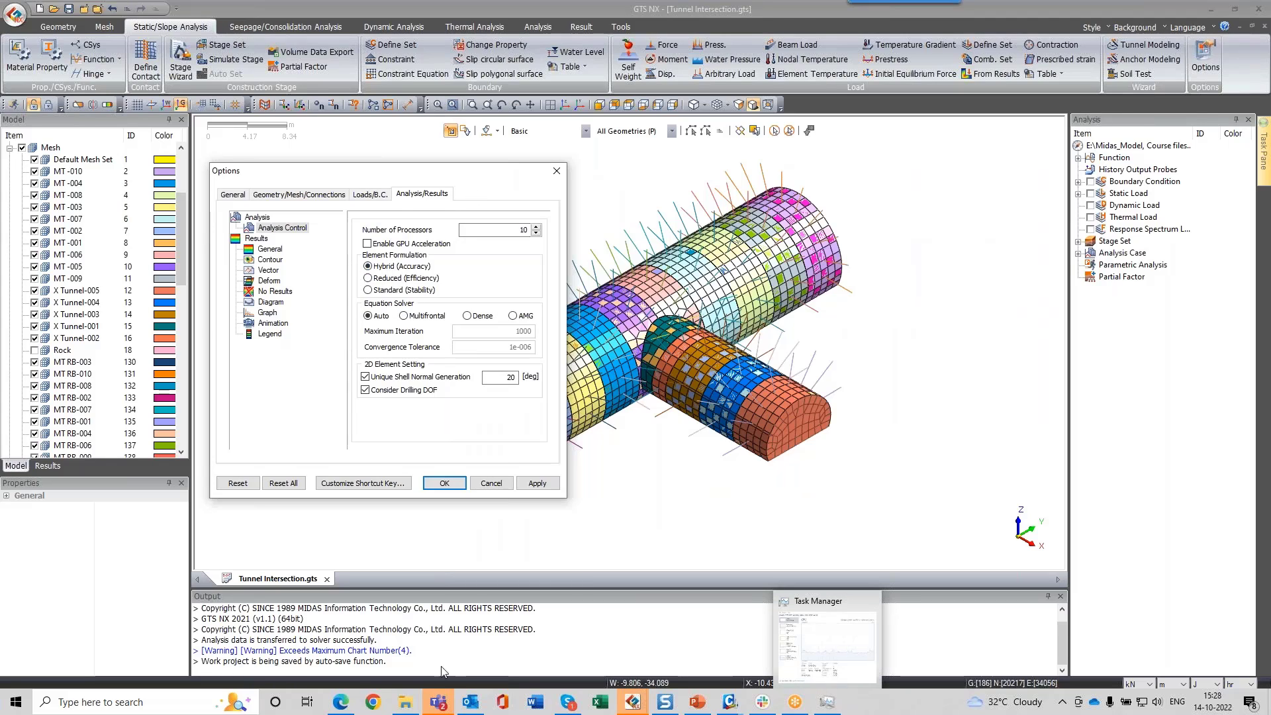
pyautogui.click(410, 703)
pyautogui.rightClick(42, 309)
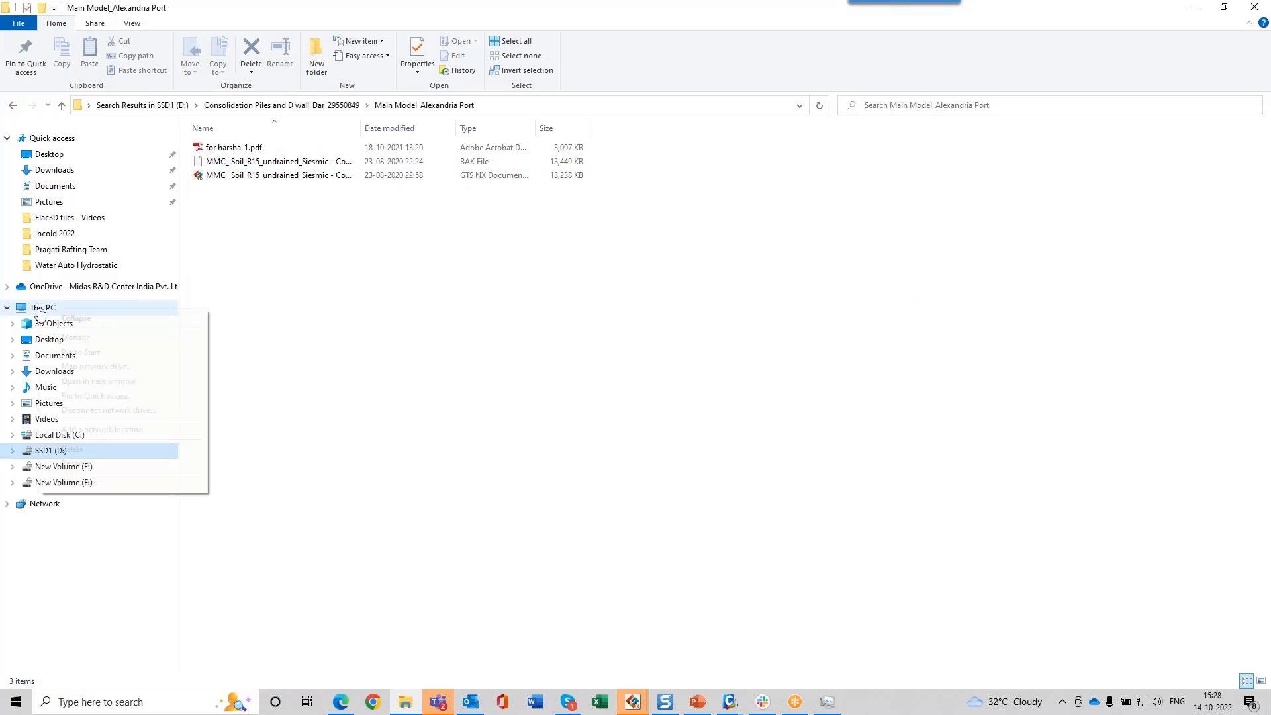
pyautogui.click(120, 487)
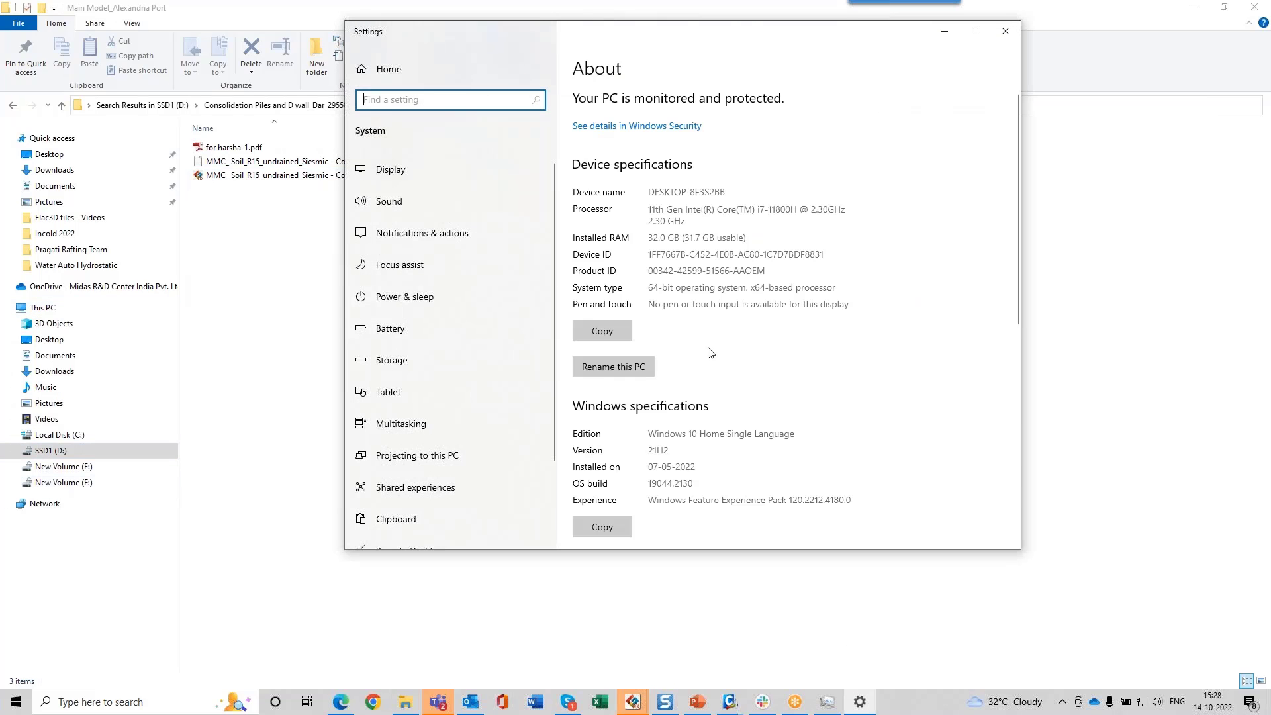
pyautogui.scroll(-2, 710, 352)
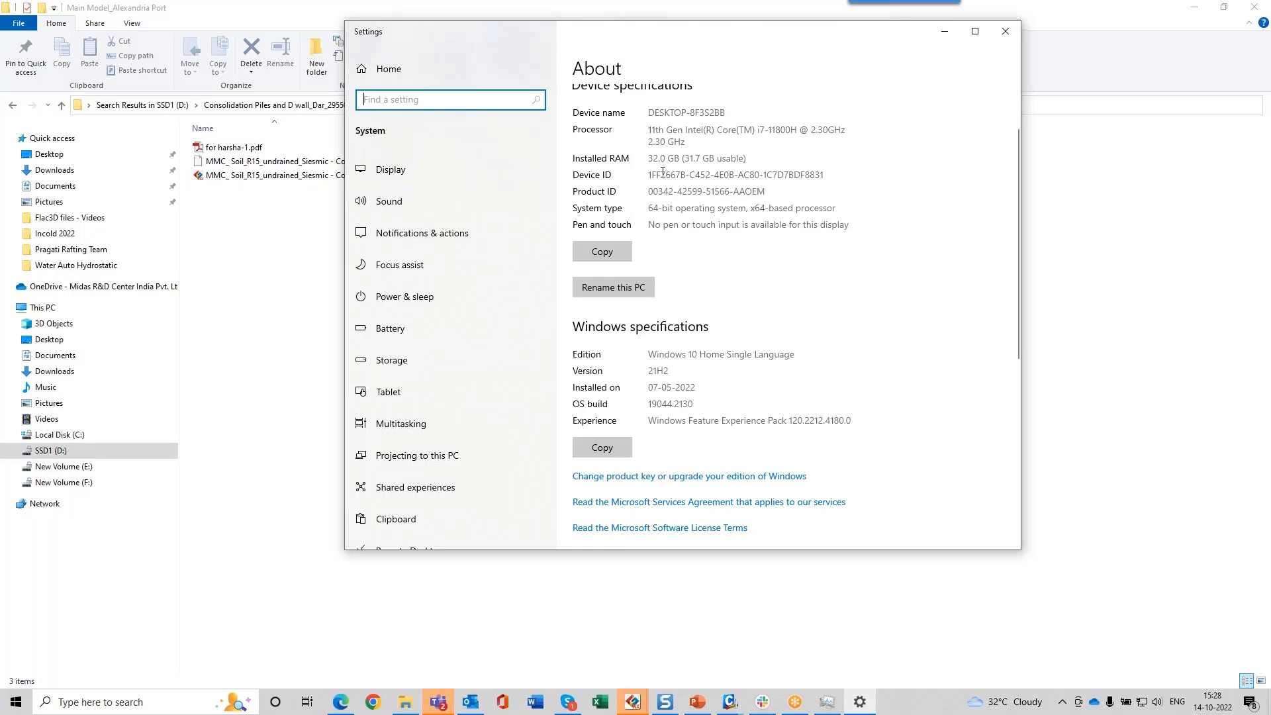
pyautogui.scroll(-5, 702, 230)
pyautogui.scroll(6, 715, 265)
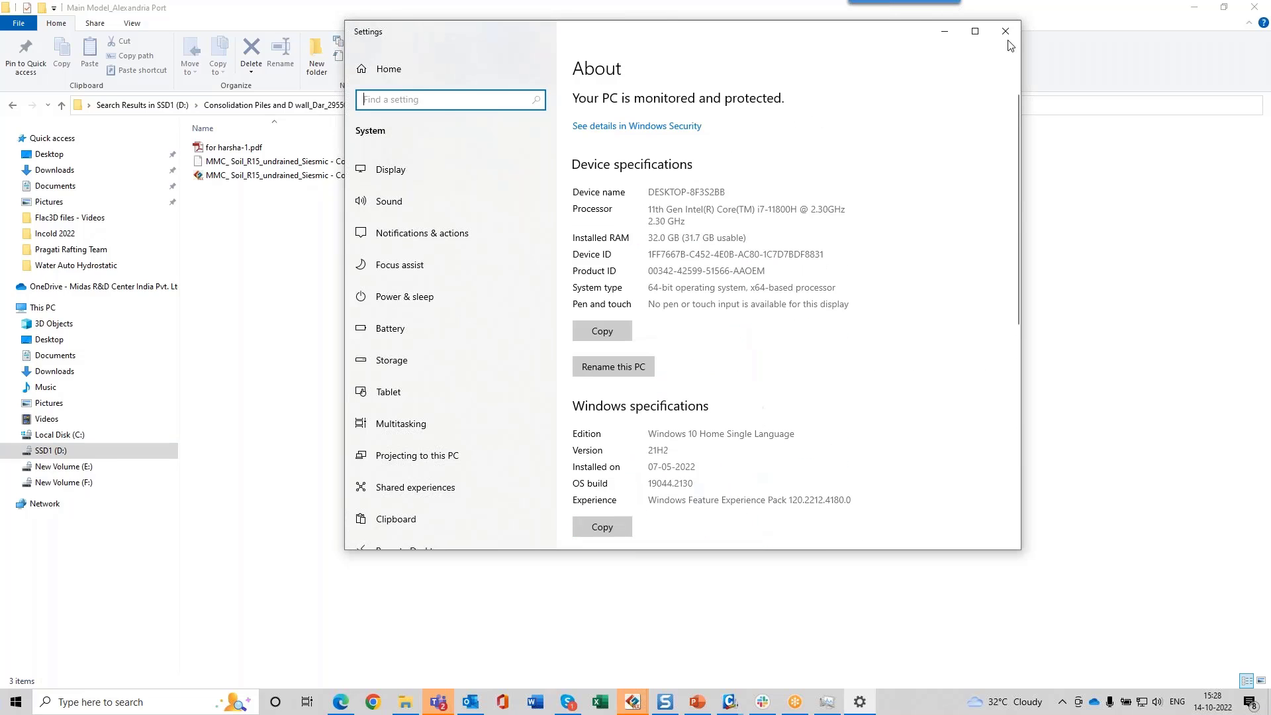
pyautogui.click(1009, 38)
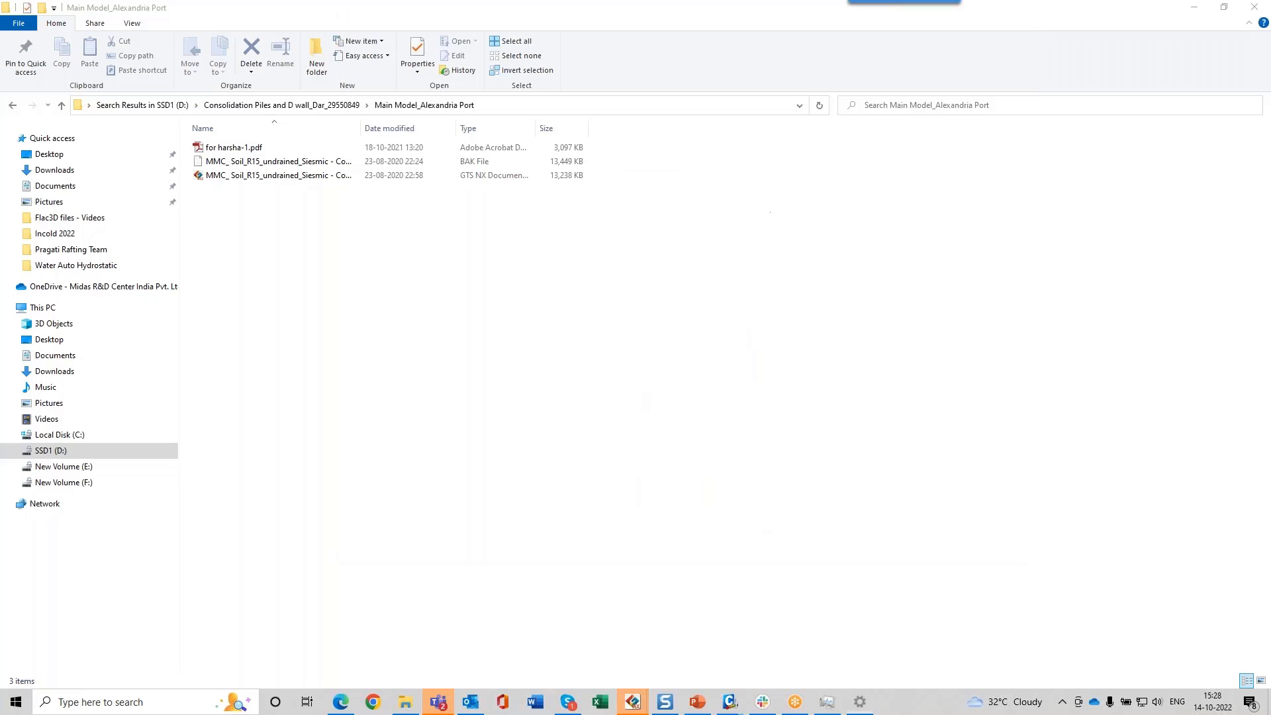
pyautogui.click(1191, 12)
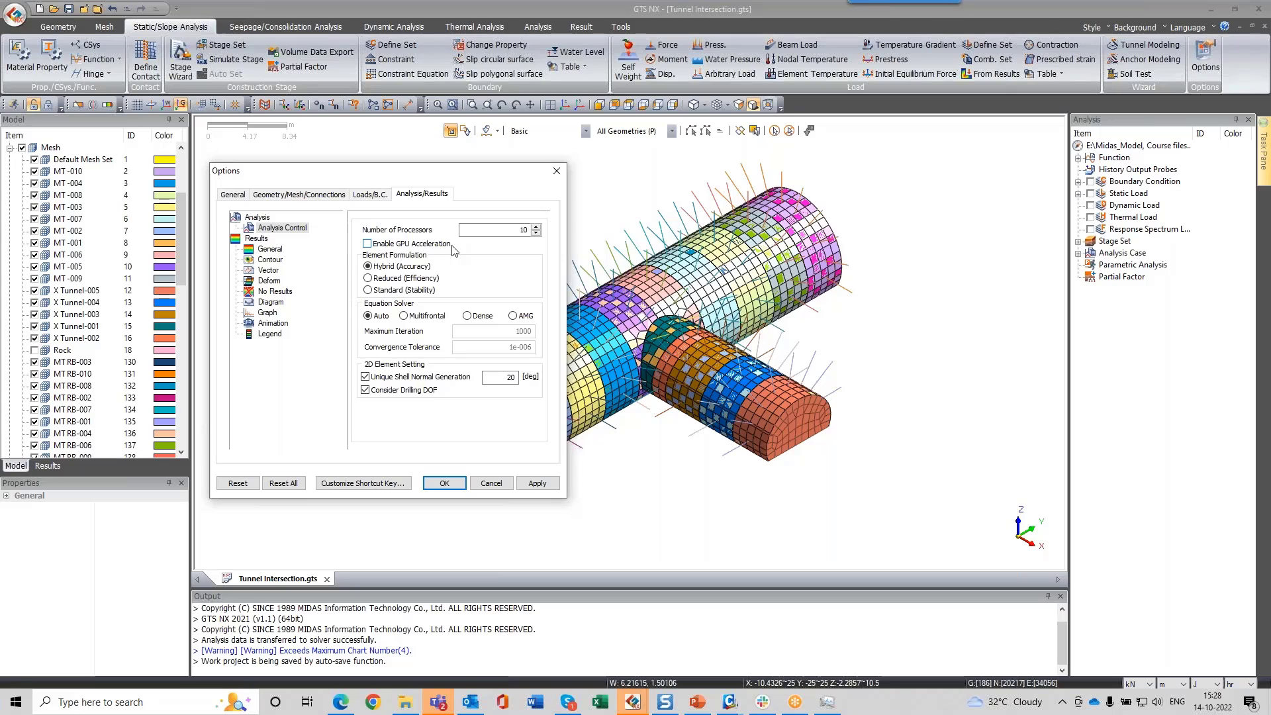
# Step: Cancel the analysis options without changing the number of processors and check the CPU performance in Task Manager again
pyautogui.doubleClick(524, 230)
pyautogui.click(496, 486)
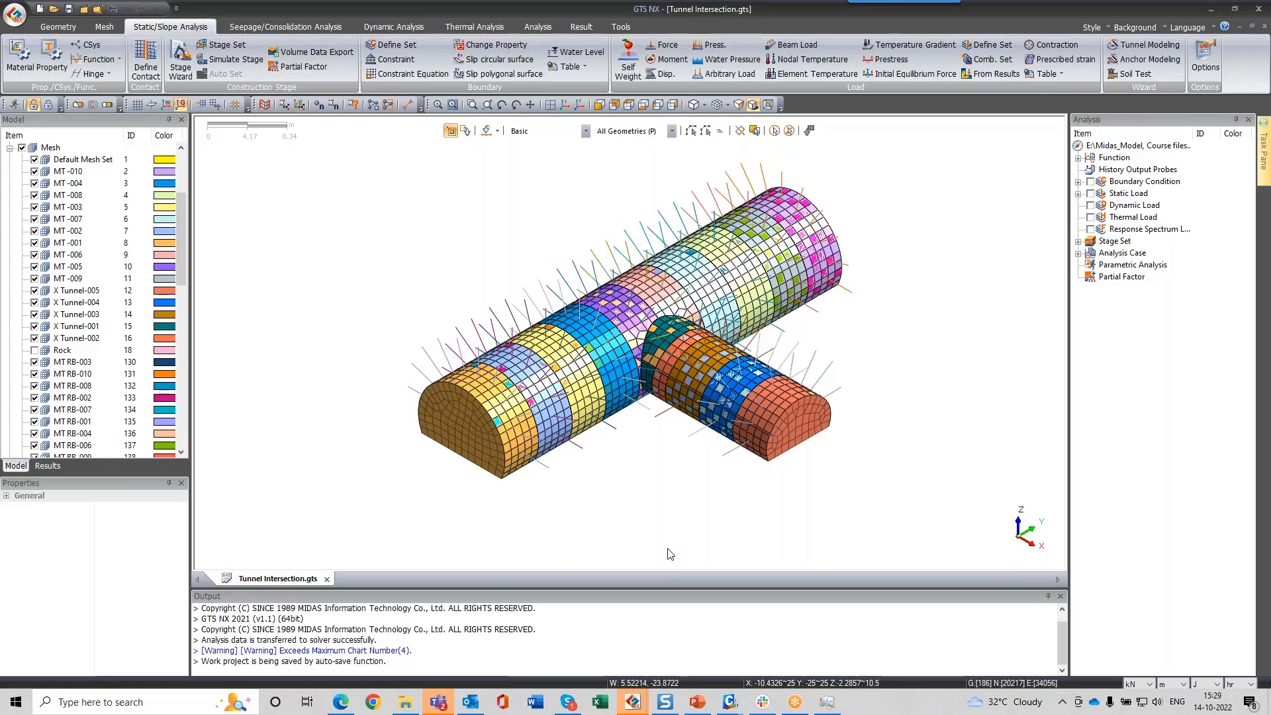
pyautogui.click(837, 705)
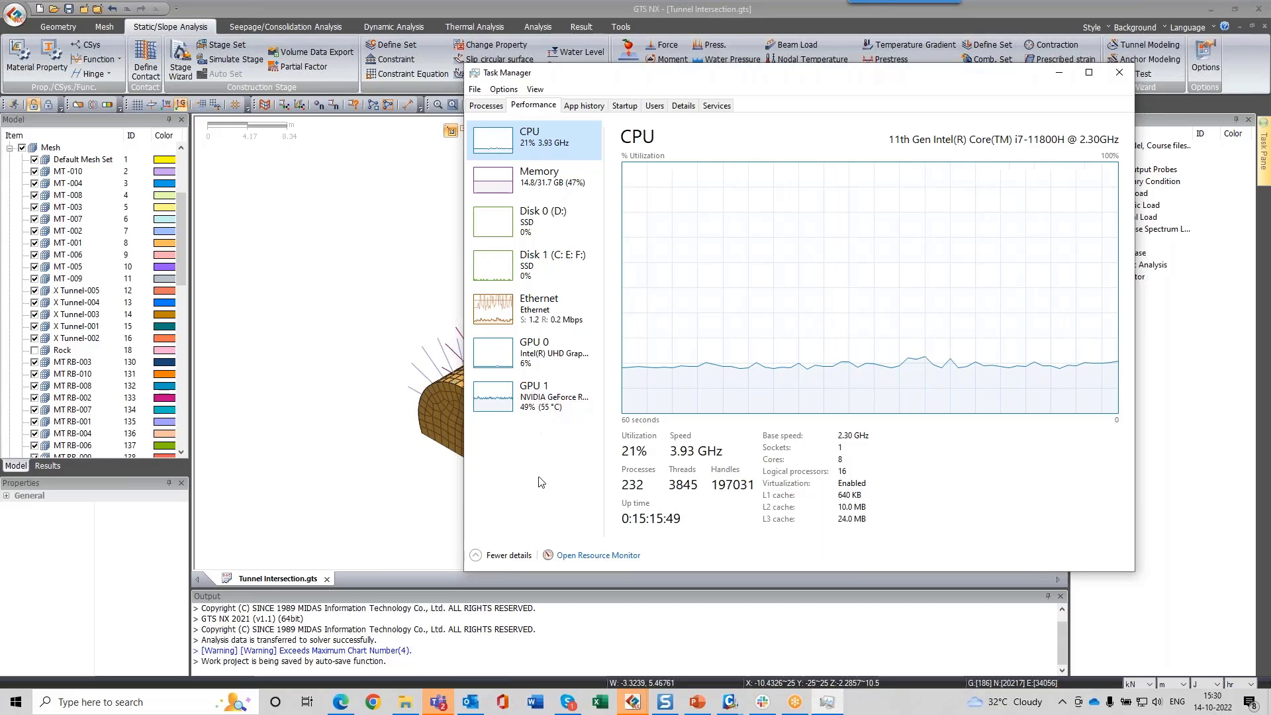
pyautogui.click(410, 484)
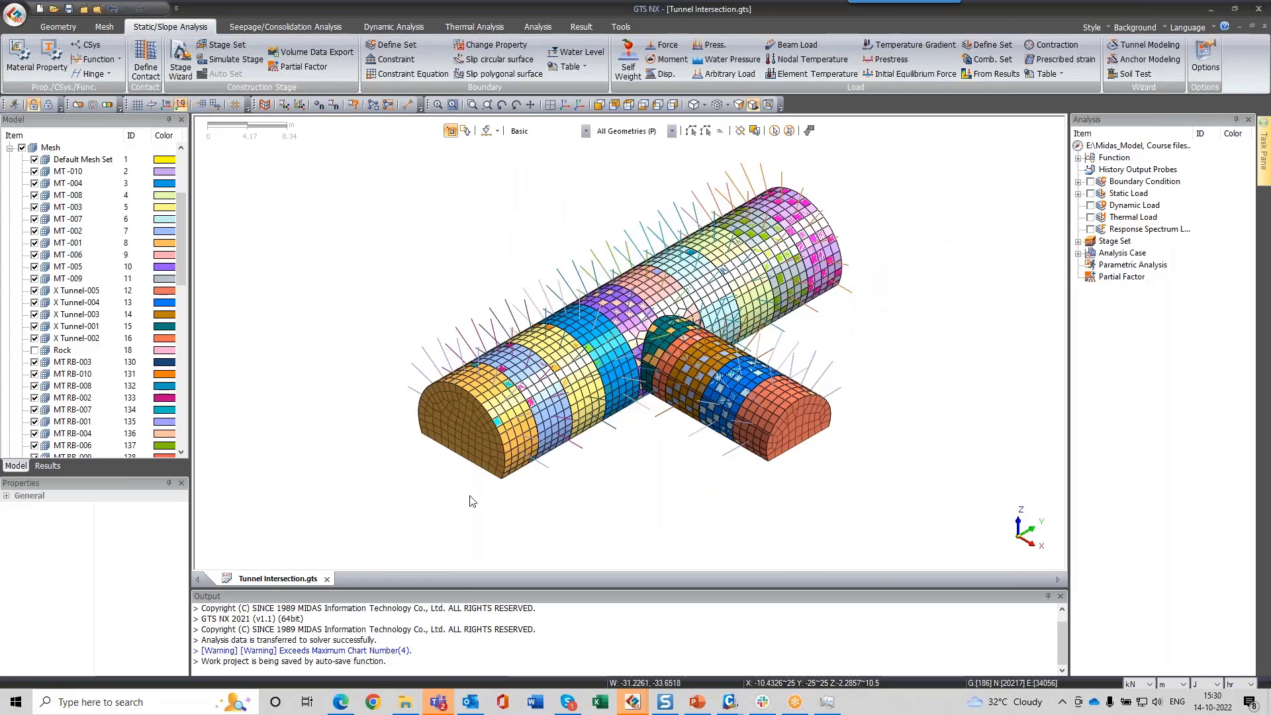
pyautogui.moveTo(837, 712)
# Step: Open the advanced nonlinear settings in the analysis control of the With Interaction analysis case
pyautogui.doubleClick(1102, 257)
pyautogui.moveTo(1133, 278); pyautogui.dragTo(1155, 348)
pyautogui.doubleClick(1150, 276)
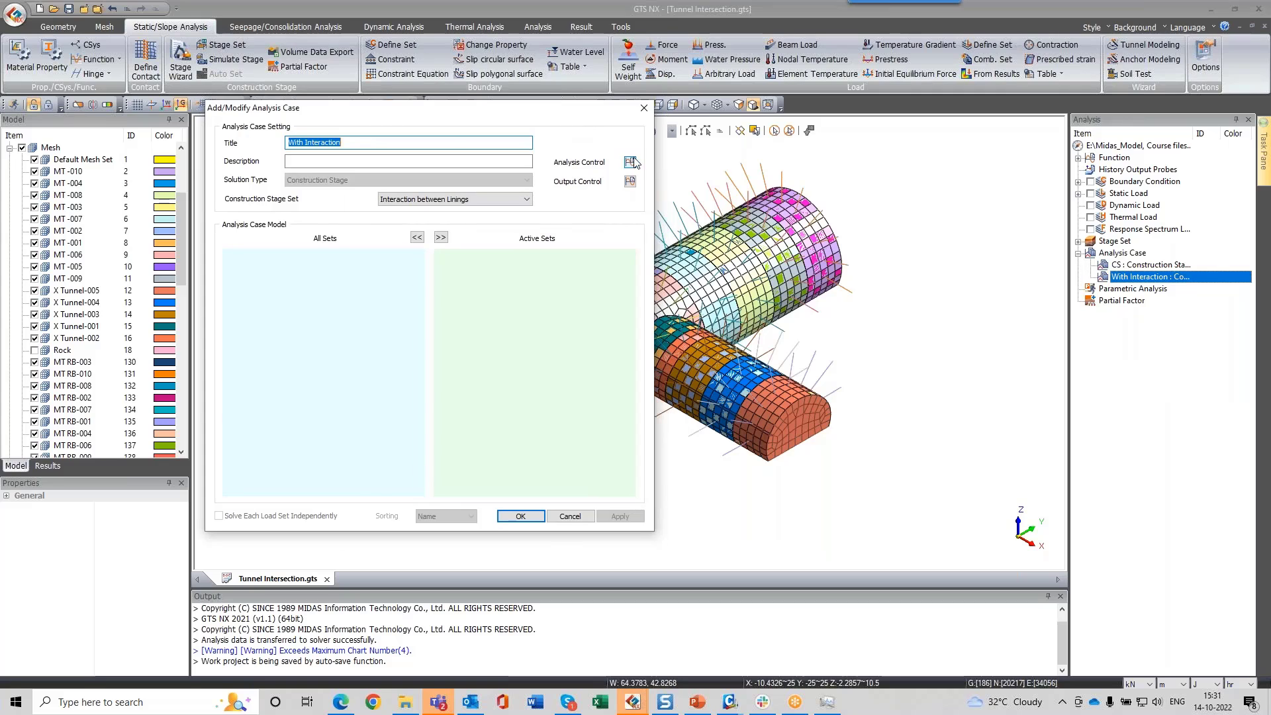
pyautogui.click(630, 162)
pyautogui.moveTo(423, 93); pyautogui.dragTo(786, 93)
pyautogui.click(707, 115)
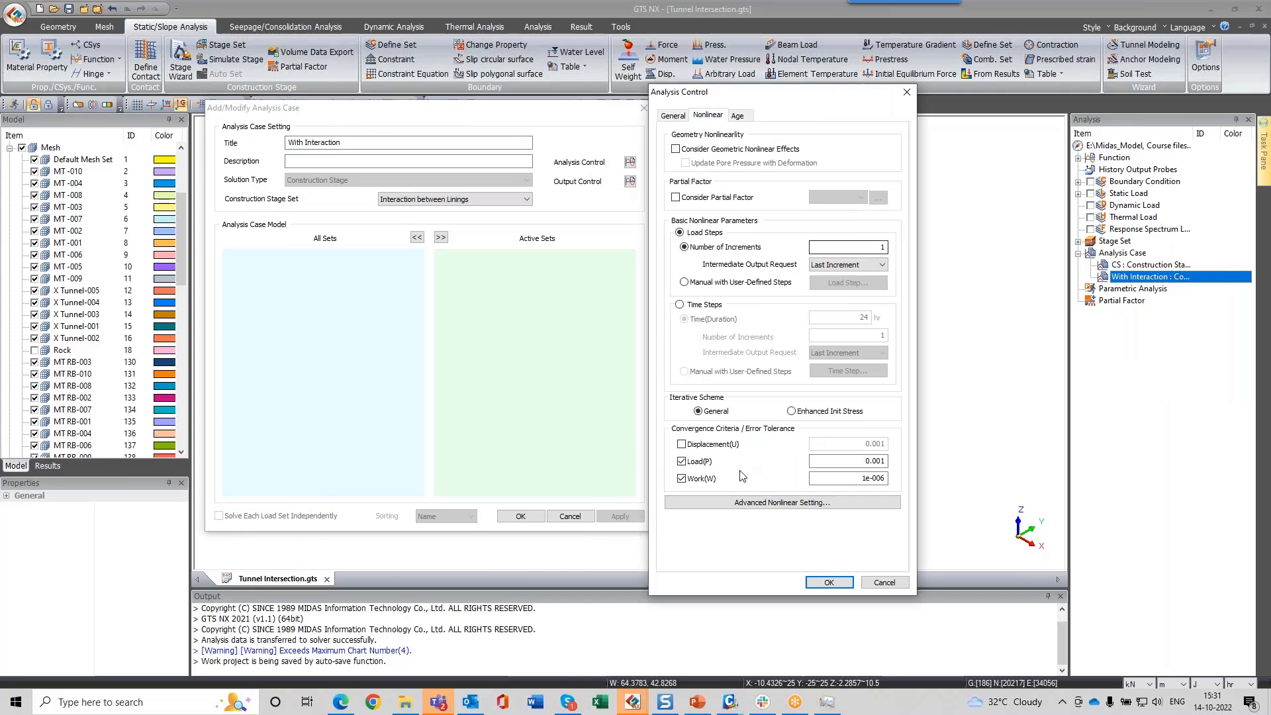
pyautogui.click(781, 502)
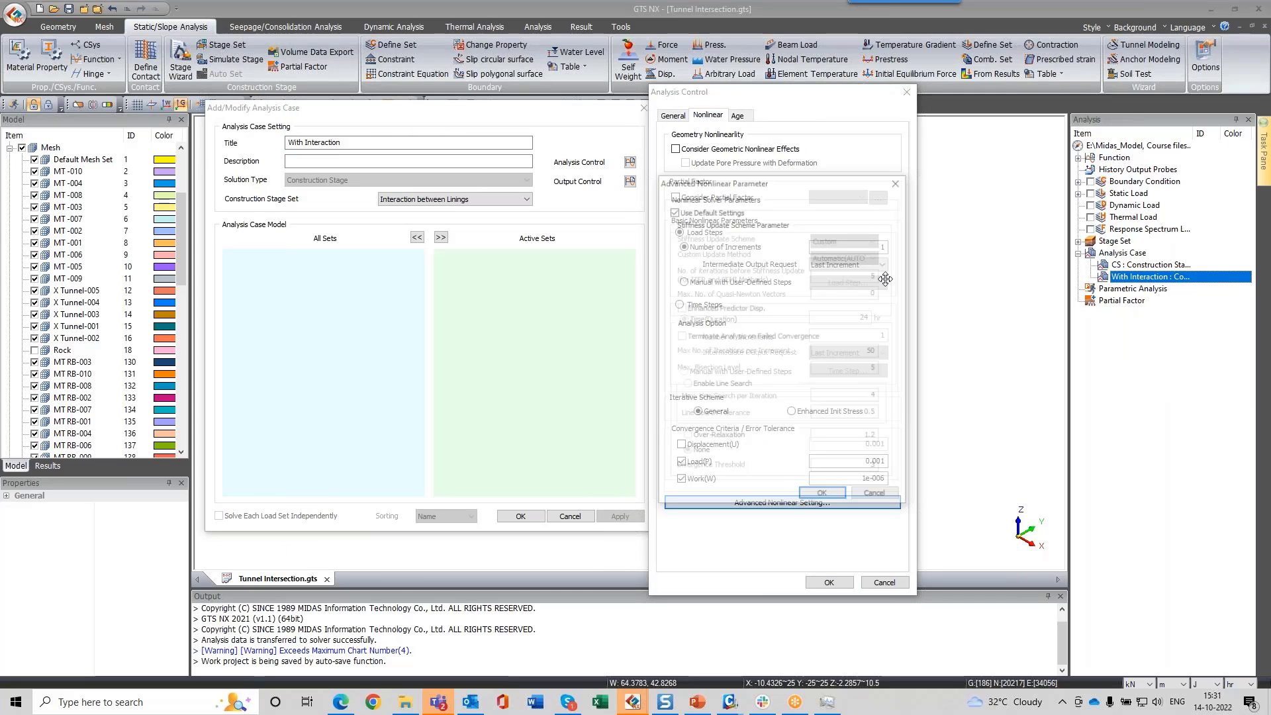
# Step: Disable the default nonlinear settings to view the available stiffness update schemes, and close the analysis case without saving
pyautogui.click(703, 212)
pyautogui.click(847, 240)
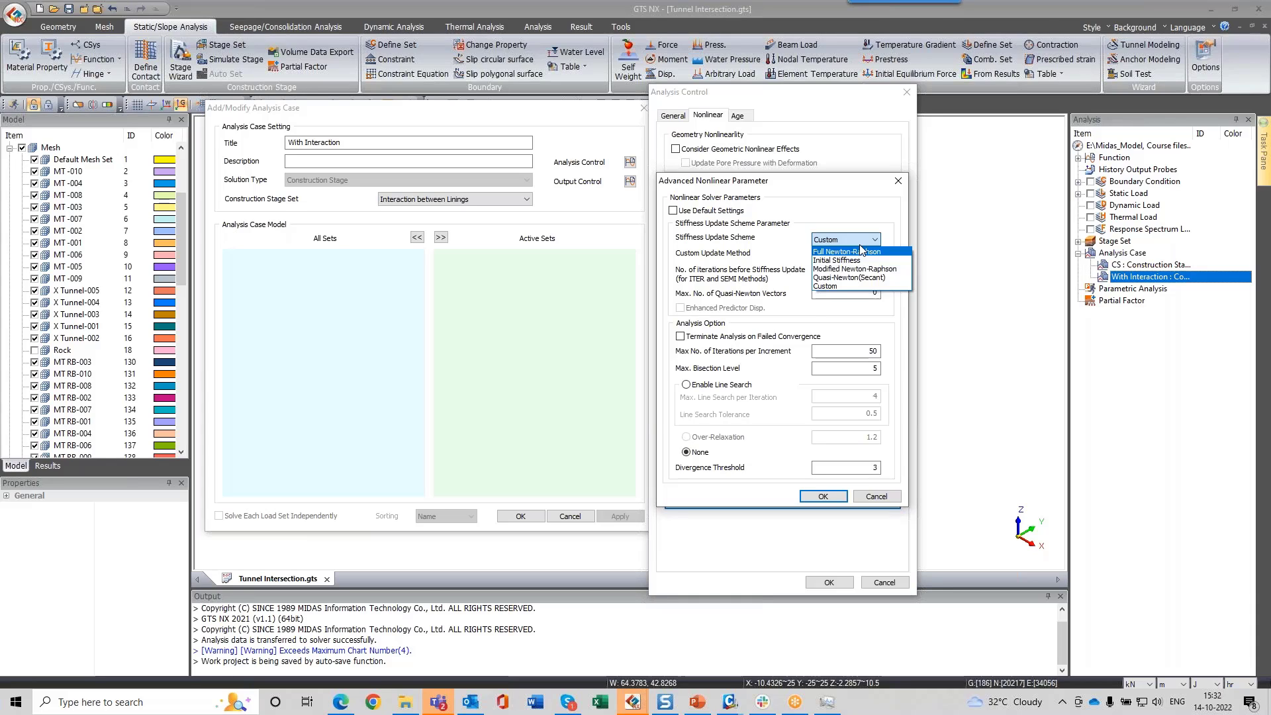
pyautogui.click(860, 244)
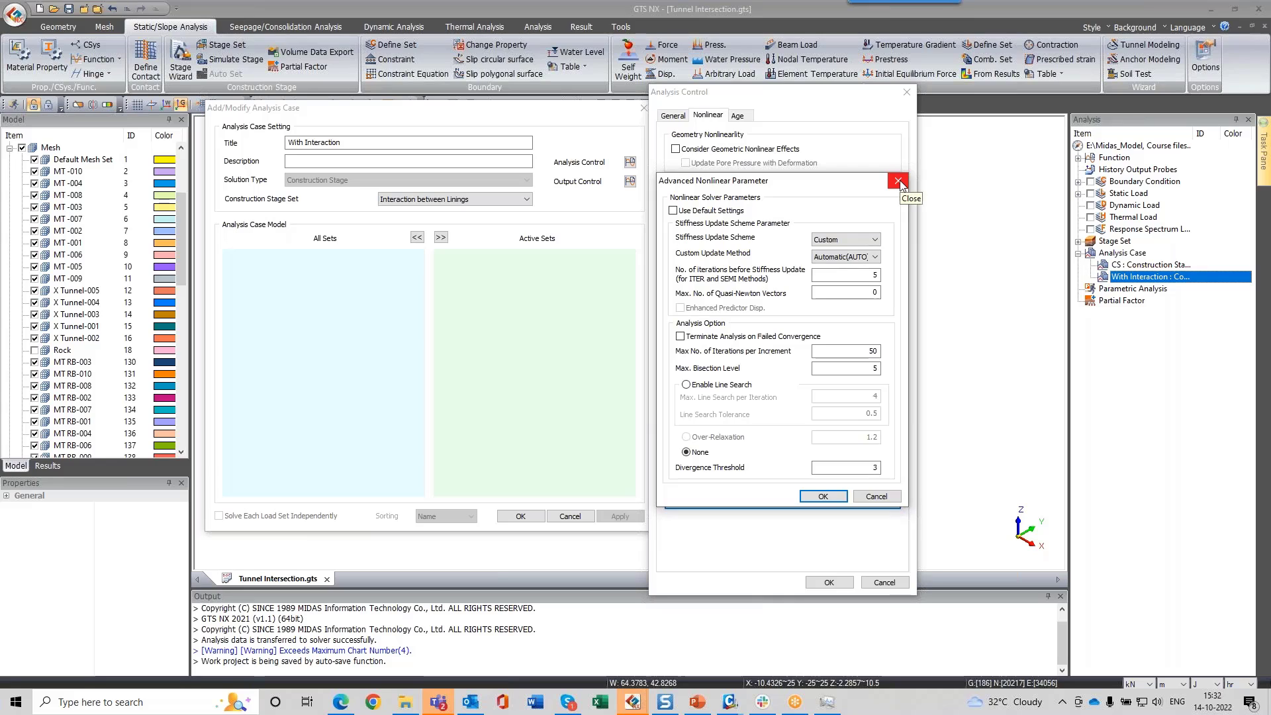
pyautogui.click(899, 182)
pyautogui.click(906, 92)
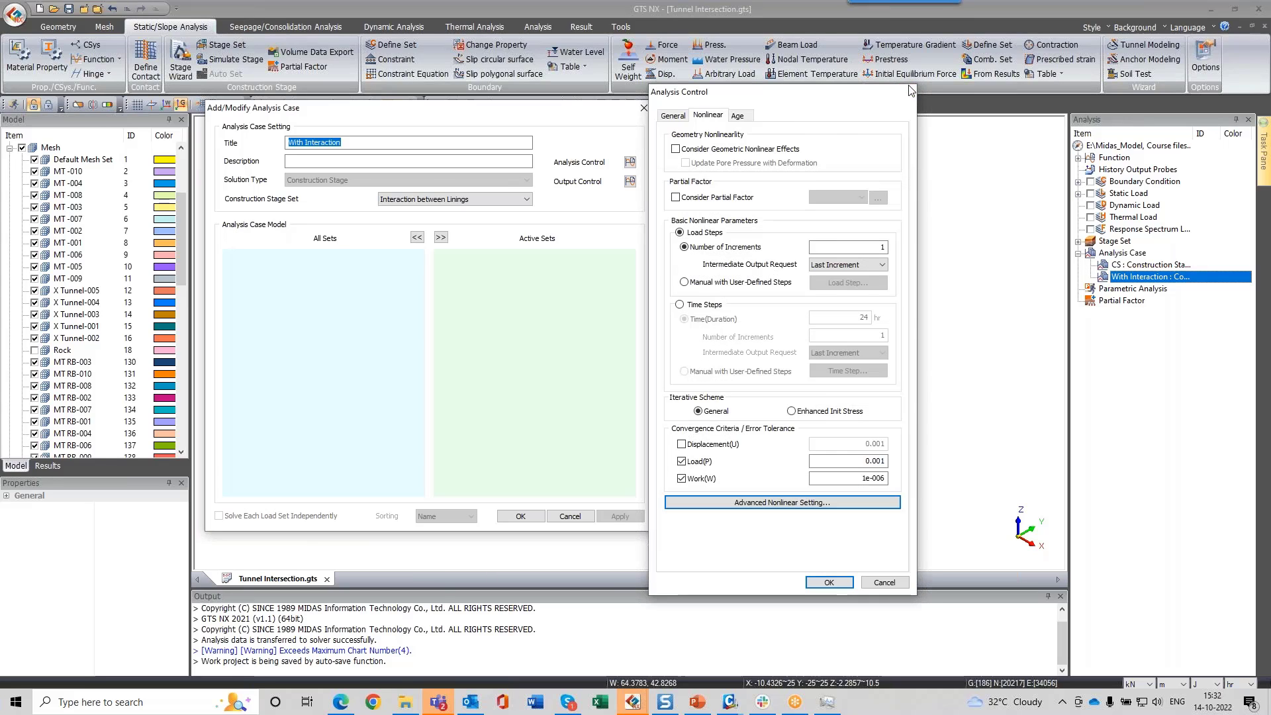
pyautogui.click(641, 112)
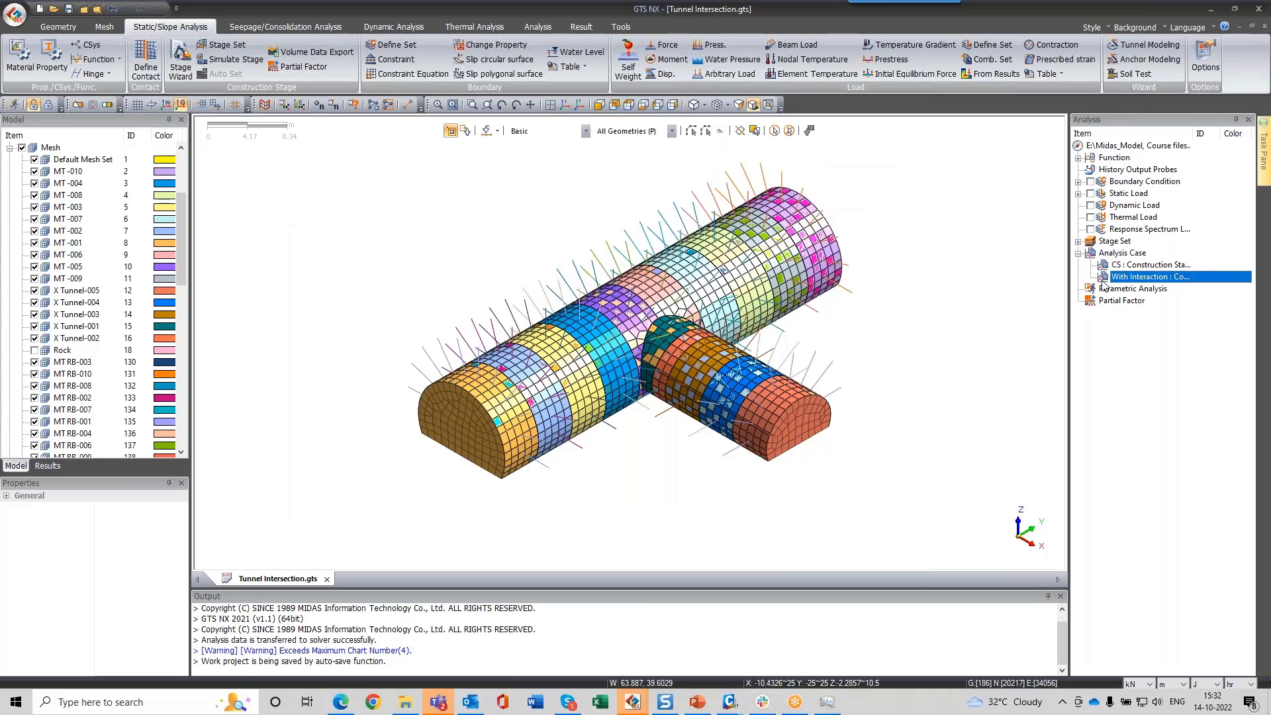
# Step: Open the definition of the initial stage IS in the Interaction between Linings construction stage set
pyautogui.click(1078, 241)
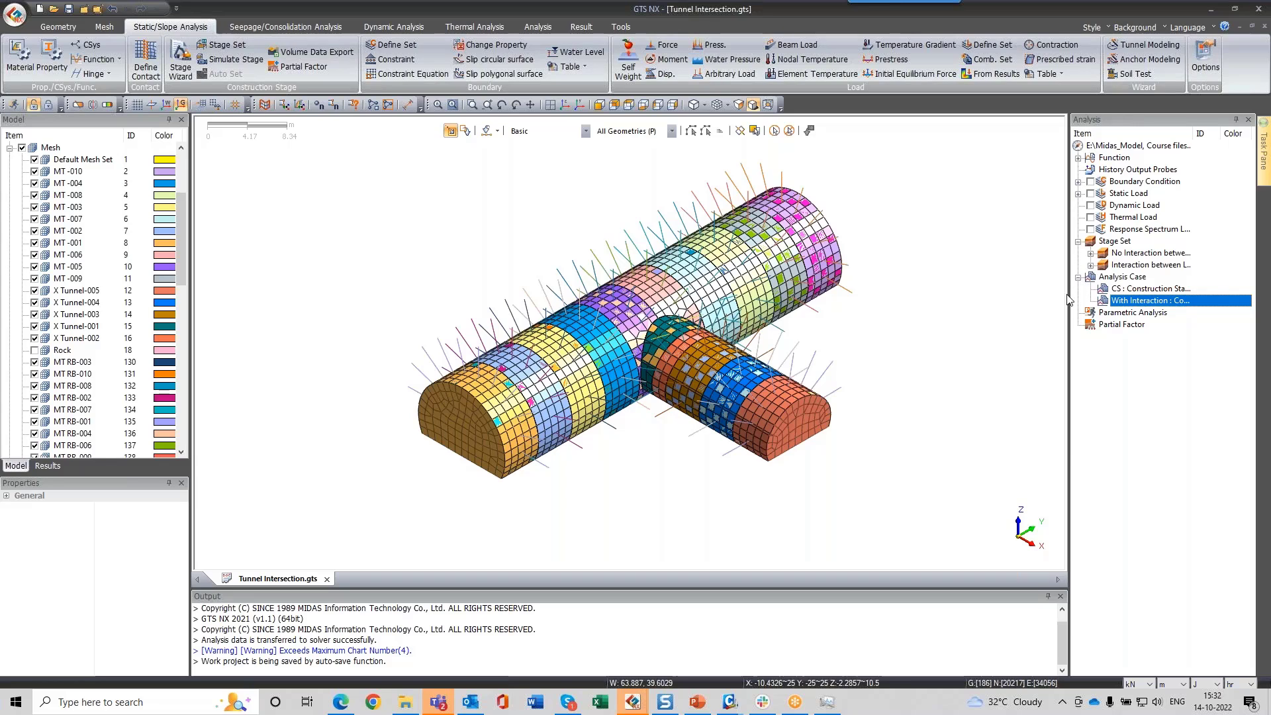
pyautogui.click(1090, 264)
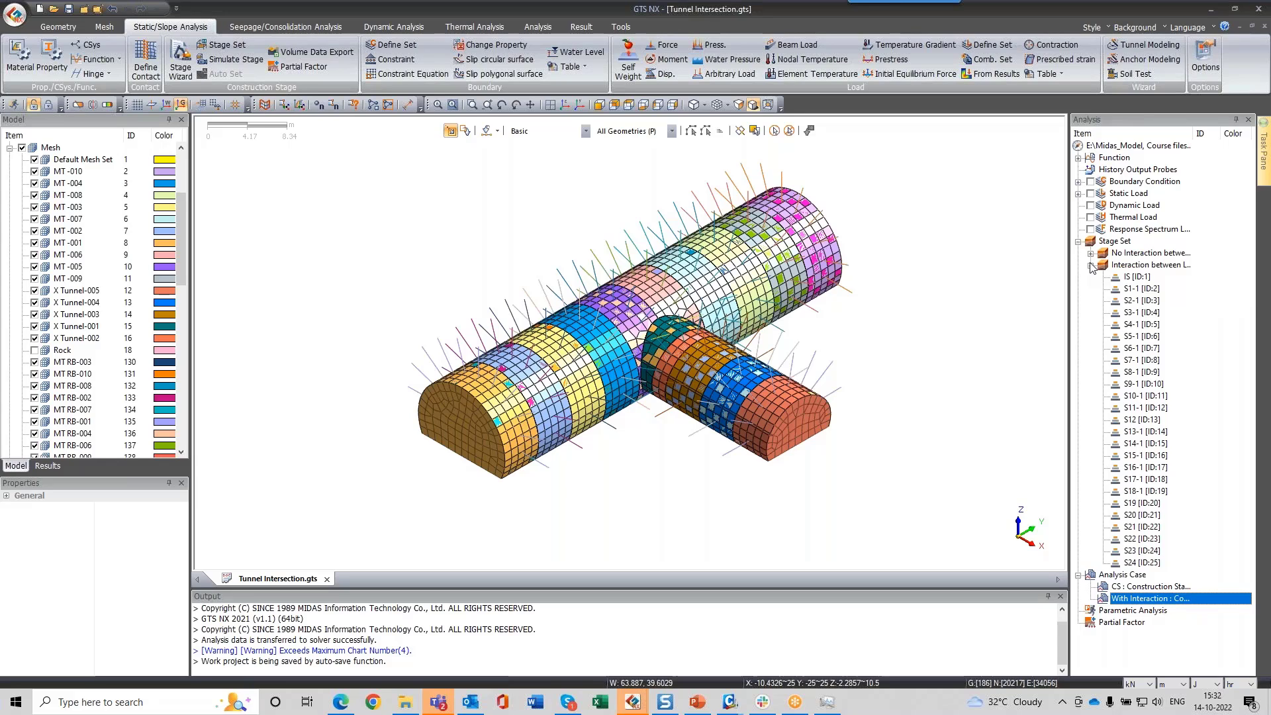
pyautogui.doubleClick(1133, 277)
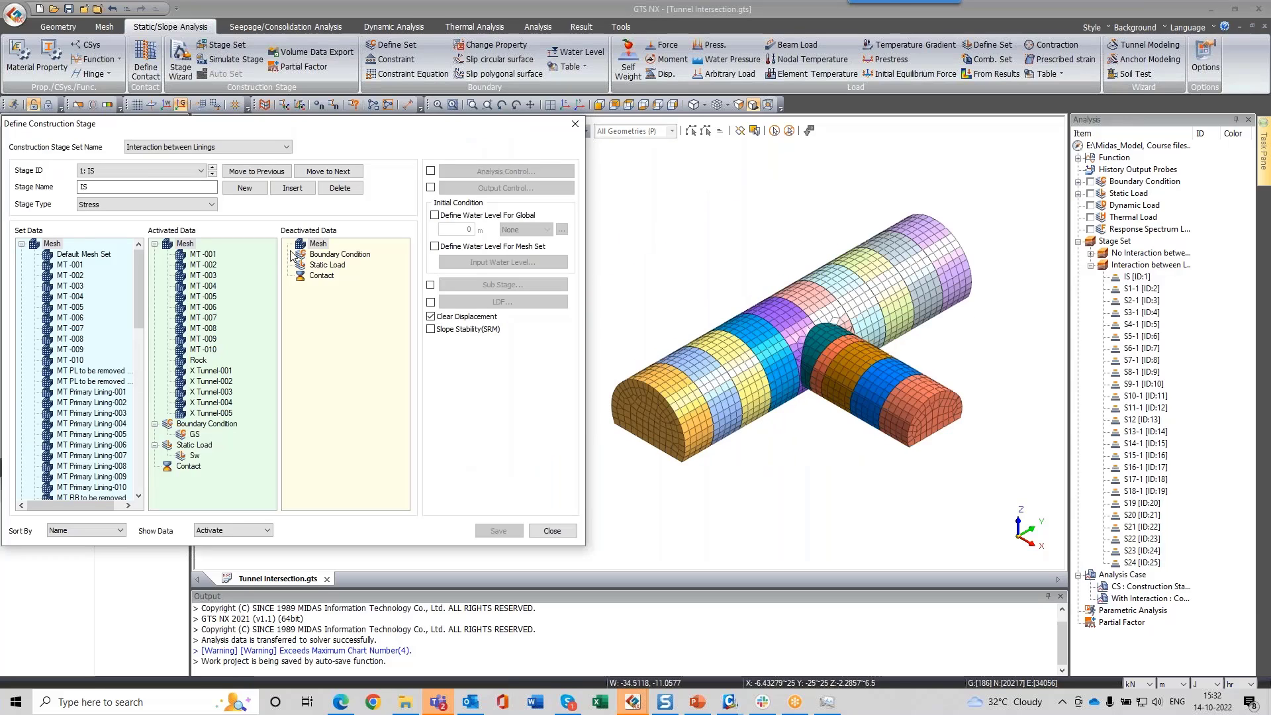
# Step: Step through the construction stages from IS to S13-1 to review their activated and deactivated meshes, and close the definition
pyautogui.click(212, 175)
pyautogui.click(213, 175)
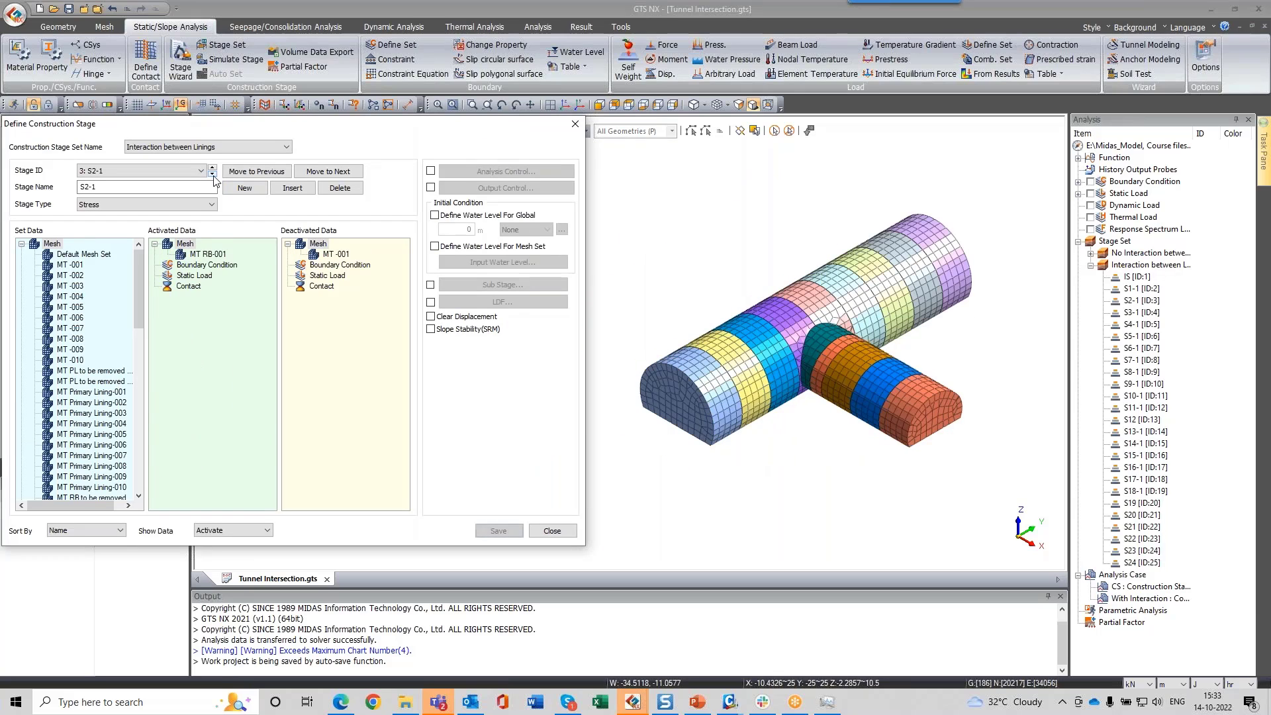
pyautogui.click(212, 175)
pyautogui.click(213, 176)
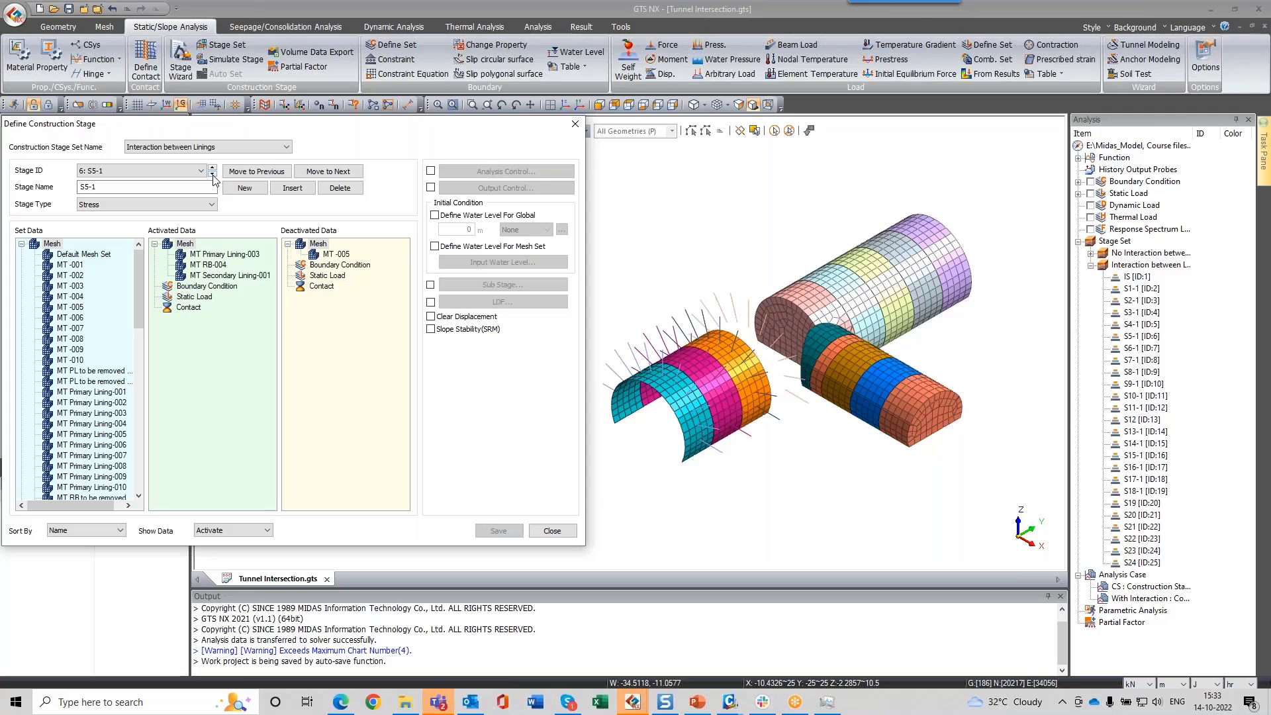
pyautogui.click(212, 175)
pyautogui.click(213, 175)
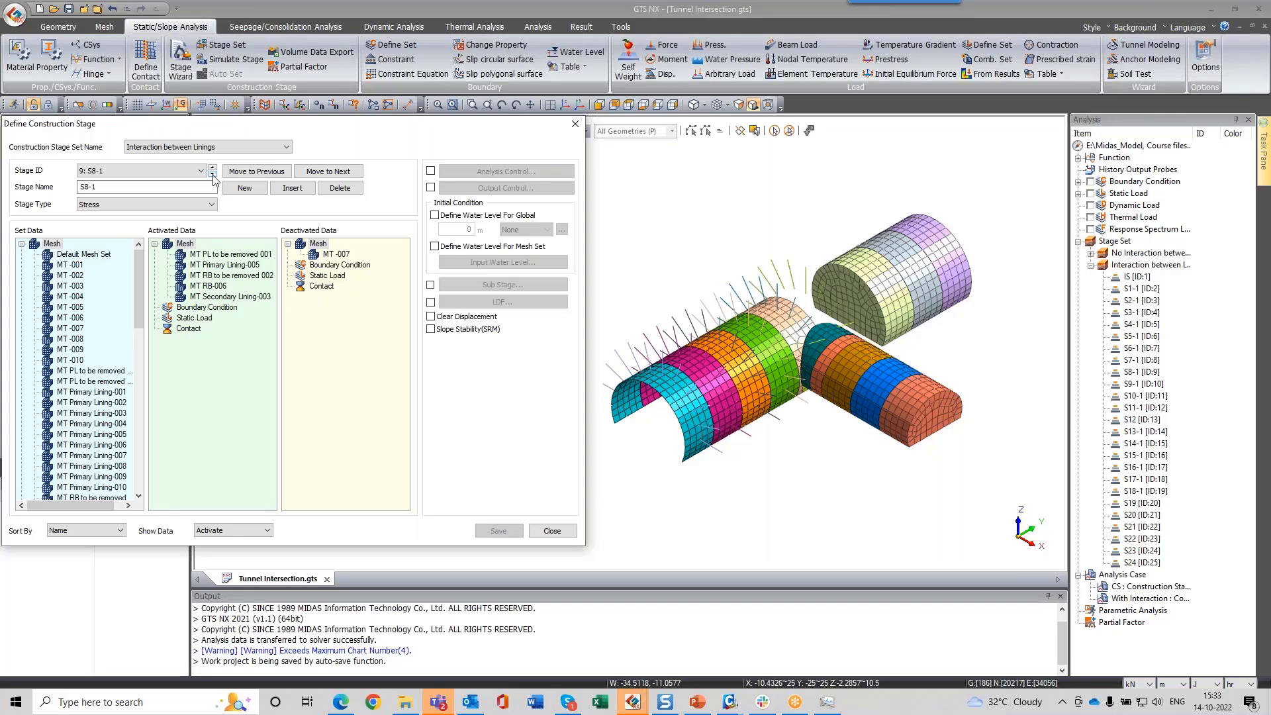
pyautogui.click(213, 175)
pyautogui.click(212, 175)
pyautogui.click(212, 175)
pyautogui.click(212, 175)
pyautogui.click(213, 174)
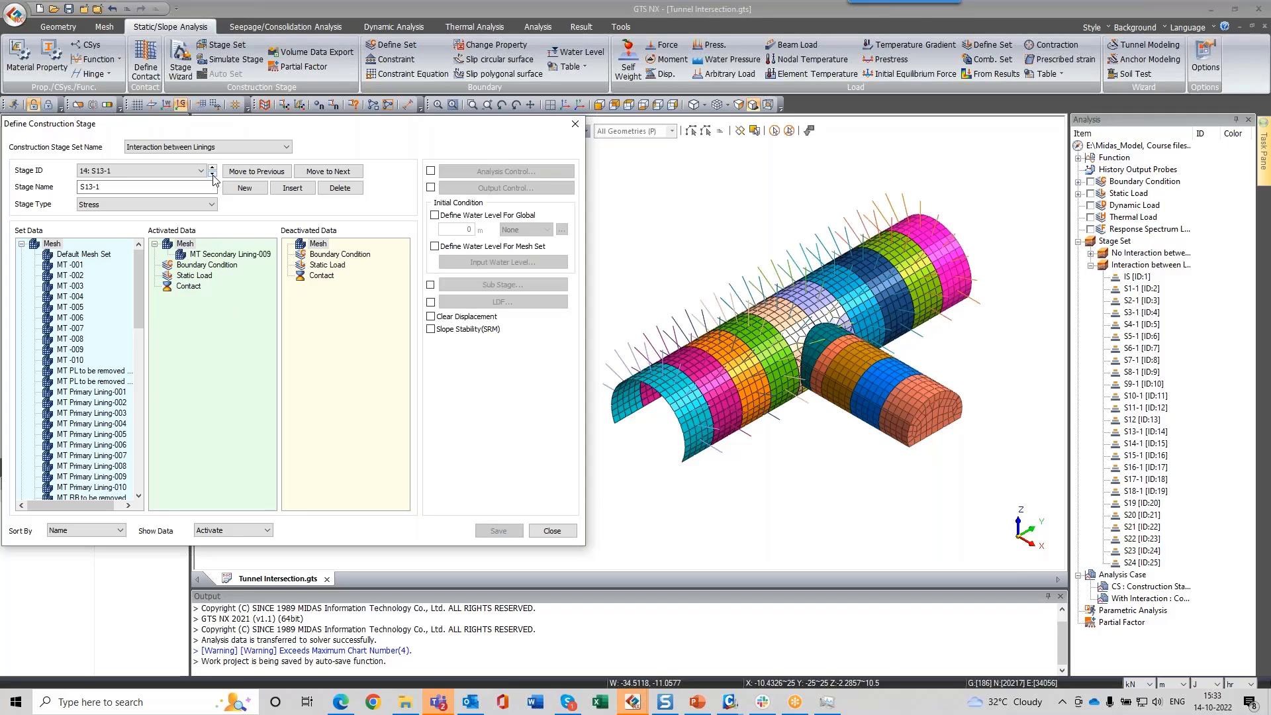
pyautogui.moveTo(407, 134); pyautogui.dragTo(554, 147)
pyautogui.click(720, 139)
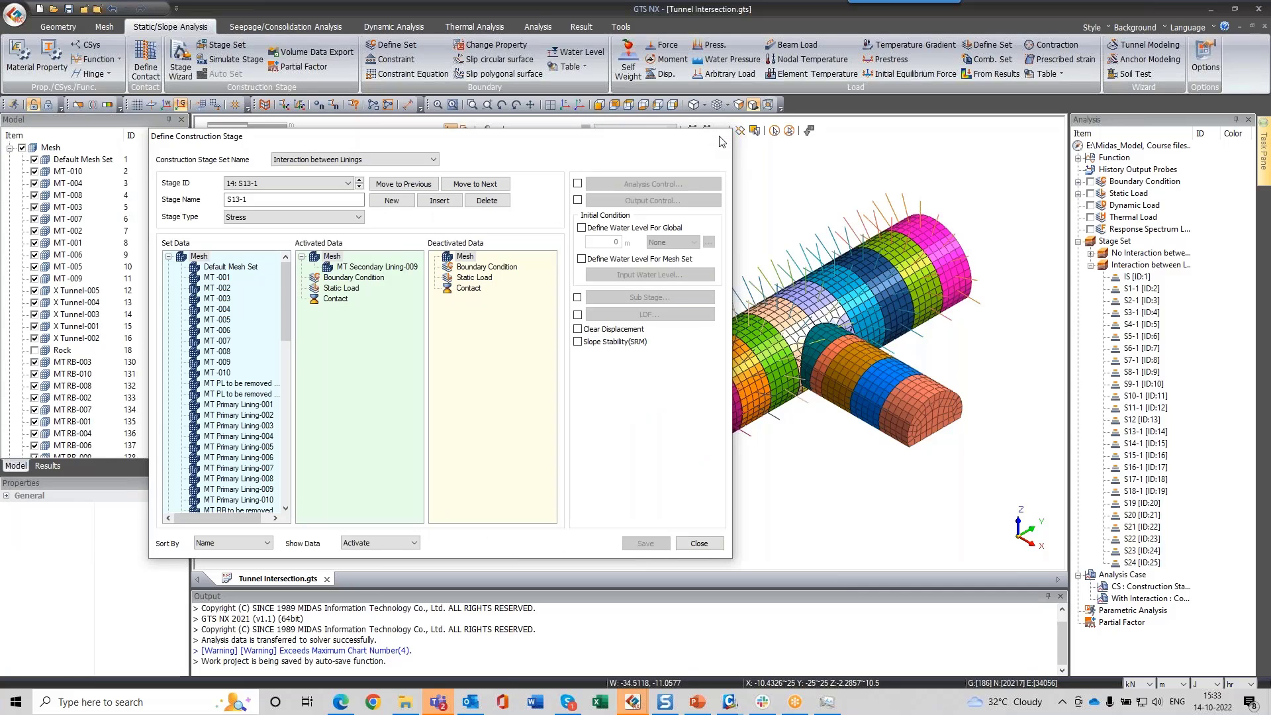
# Step: Open the No Interaction between Linings construction stage set, review its list of stages, and close the definition
pyautogui.rightClick(1119, 243)
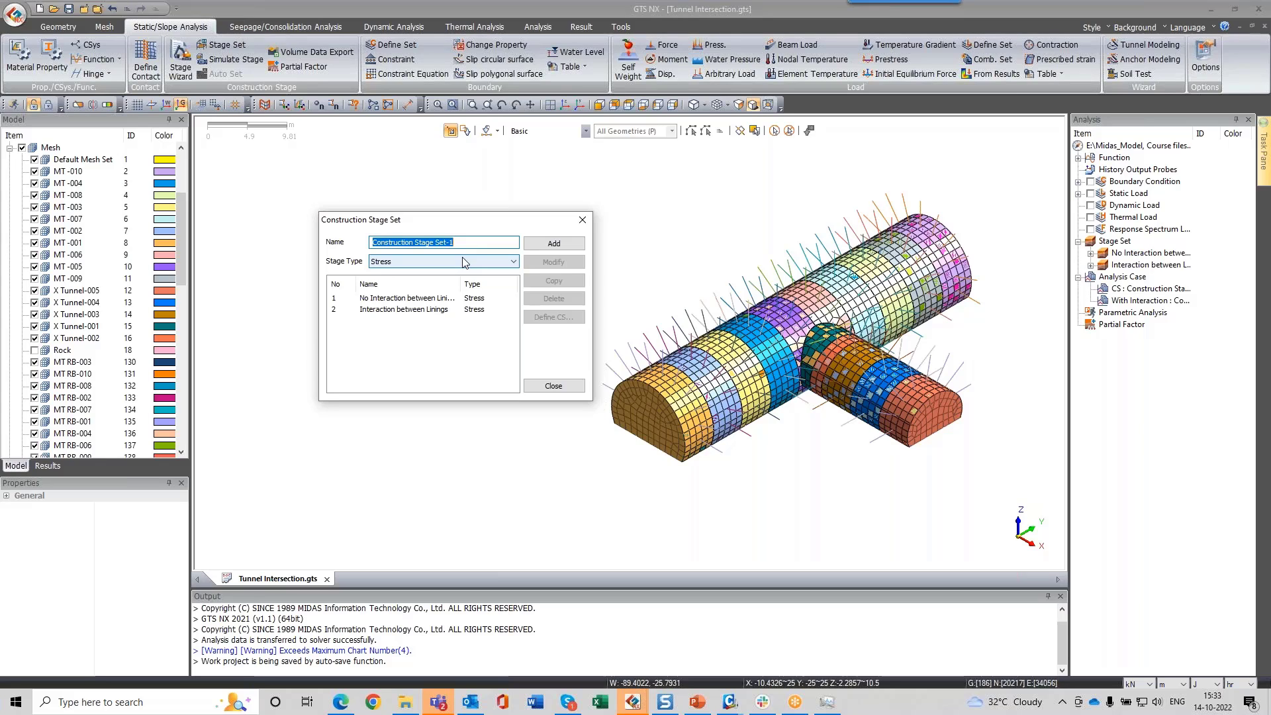
pyautogui.click(419, 310)
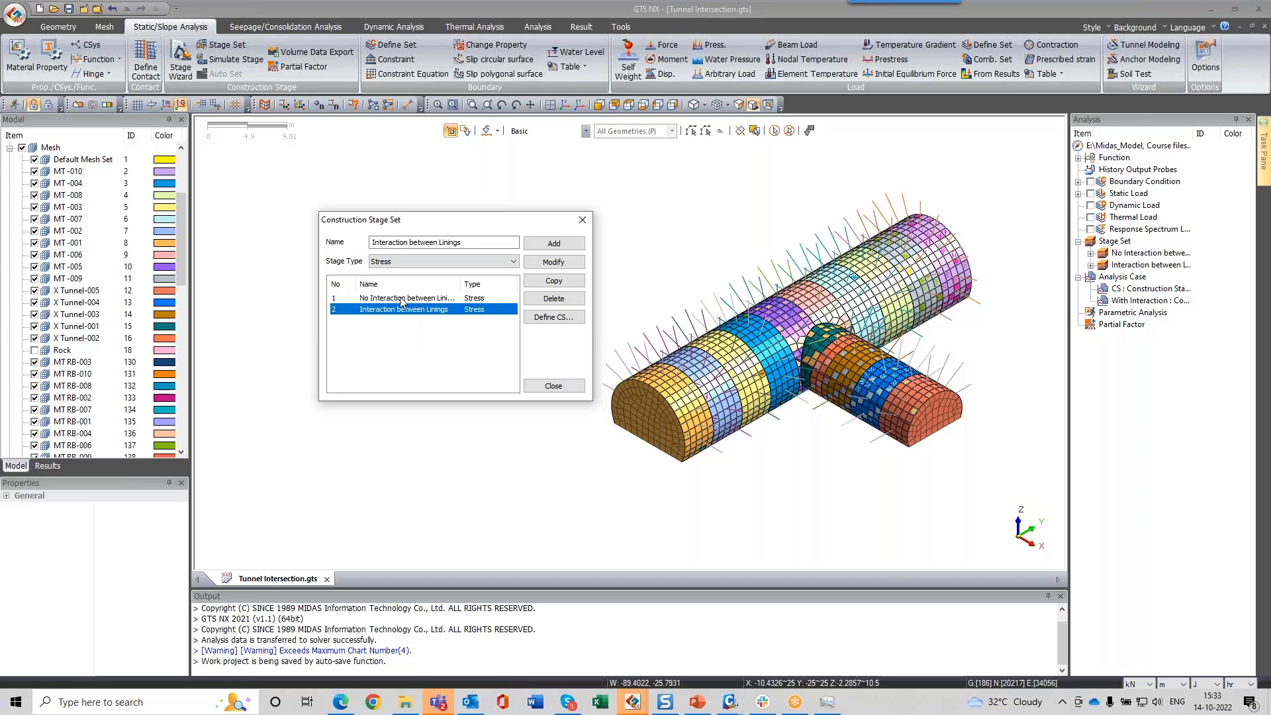
pyautogui.click(425, 298)
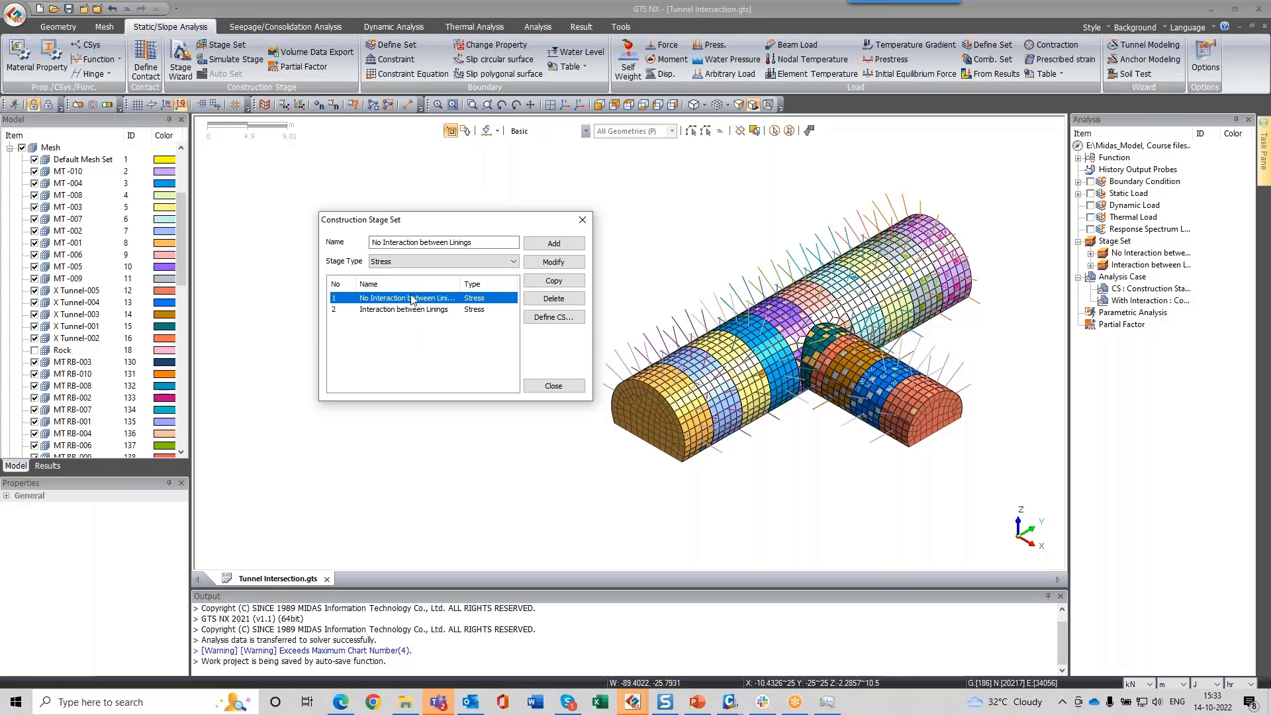
pyautogui.click(554, 317)
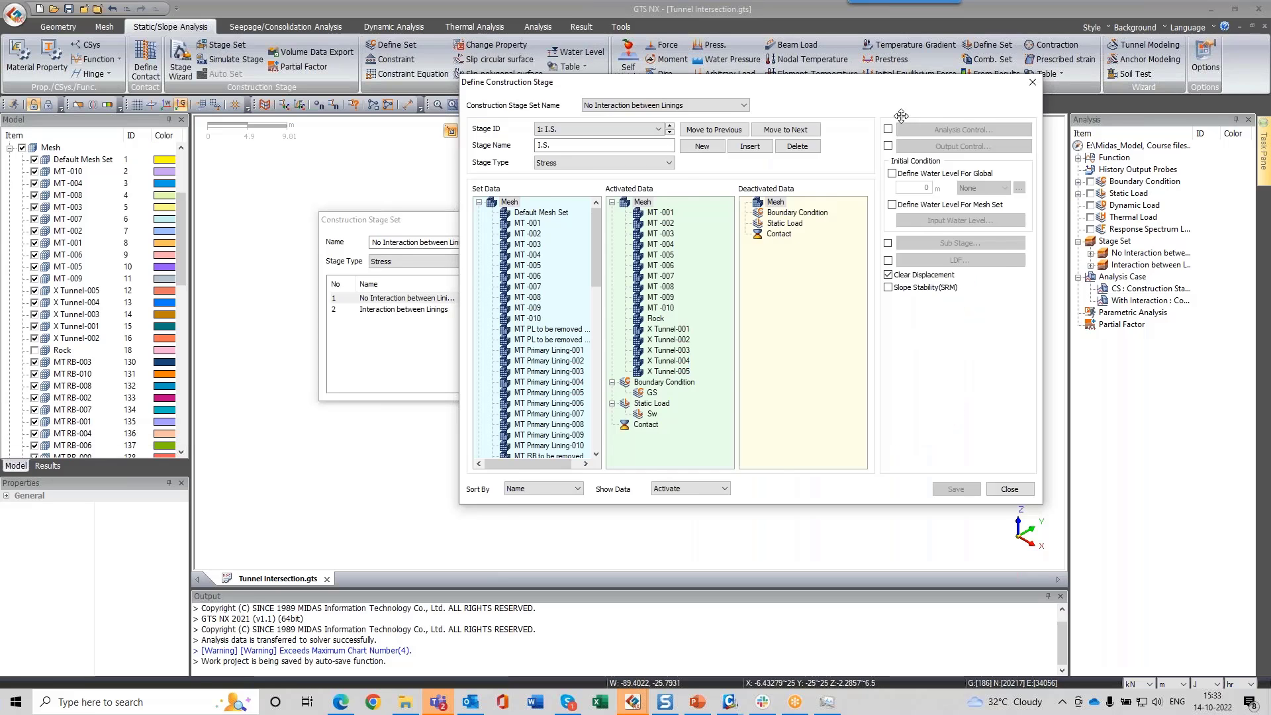
pyautogui.click(626, 136)
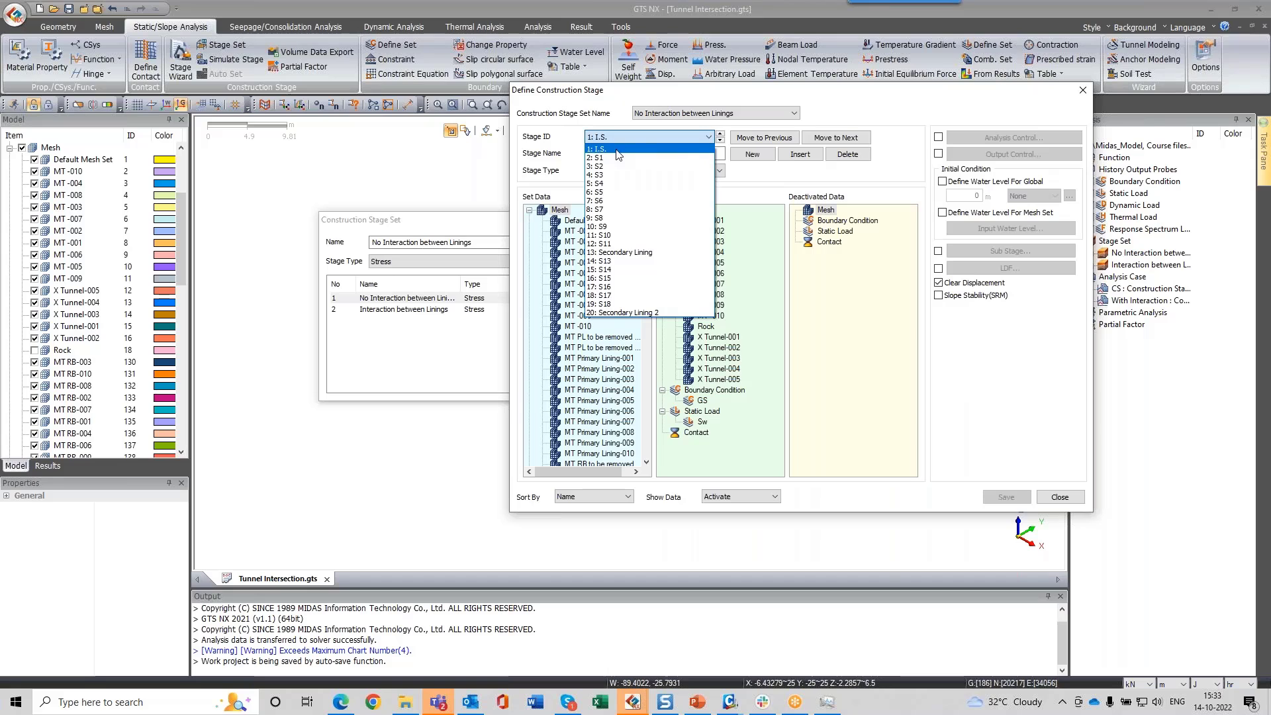
pyautogui.click(1080, 91)
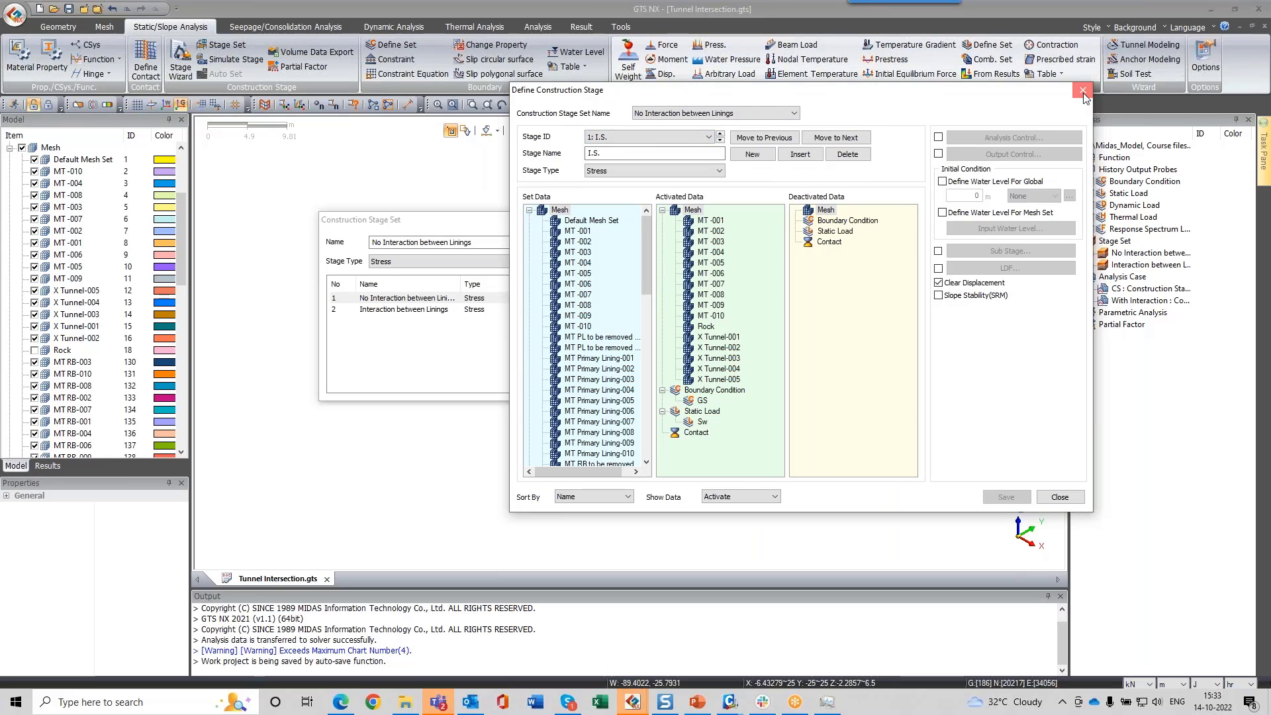
pyautogui.click(1080, 94)
# Step: Open the Interaction between Linings stage set definition, review its list of stages for comparison, and close it
pyautogui.doubleClick(410, 311)
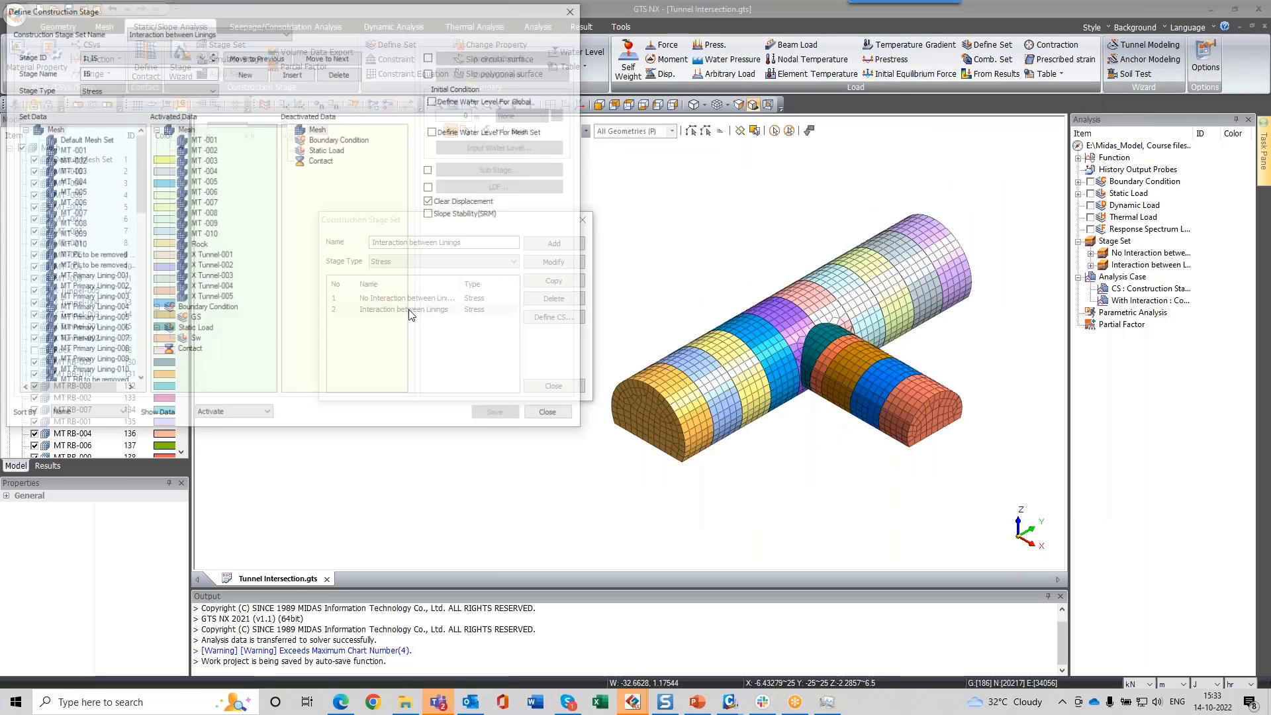
pyautogui.moveTo(448, 33); pyautogui.dragTo(1024, 115)
pyautogui.click(775, 137)
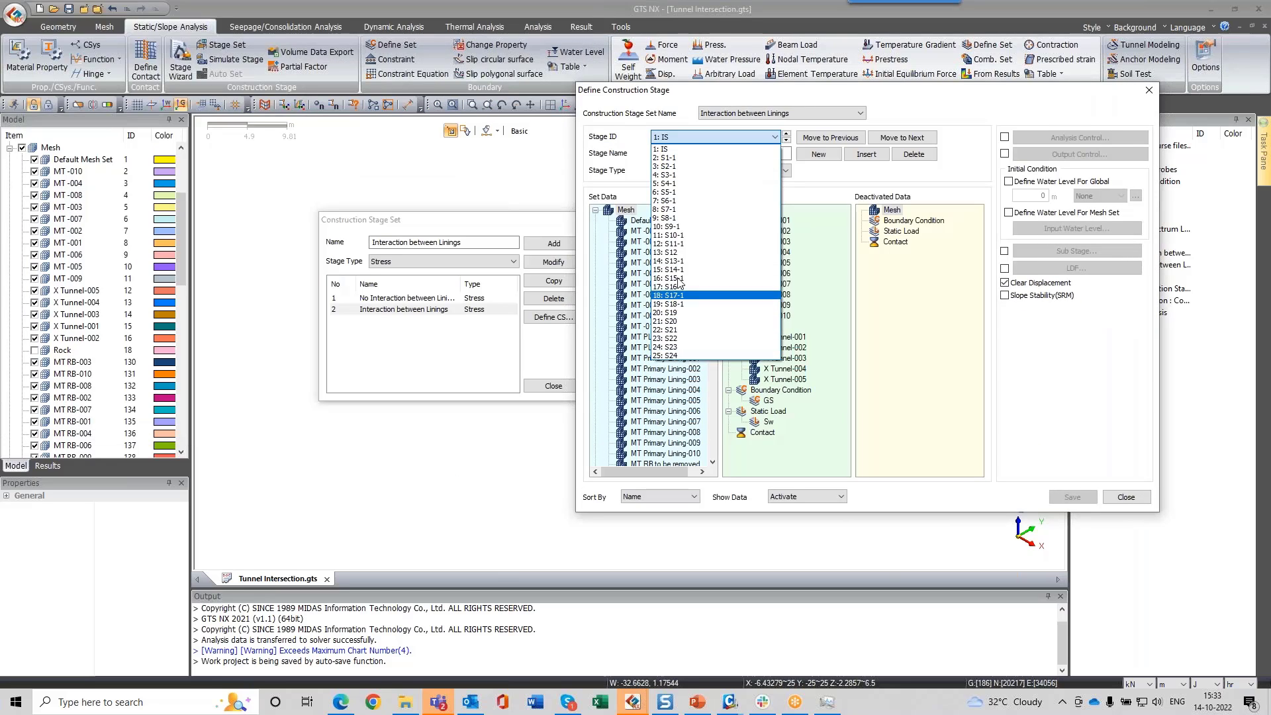
pyautogui.click(684, 139)
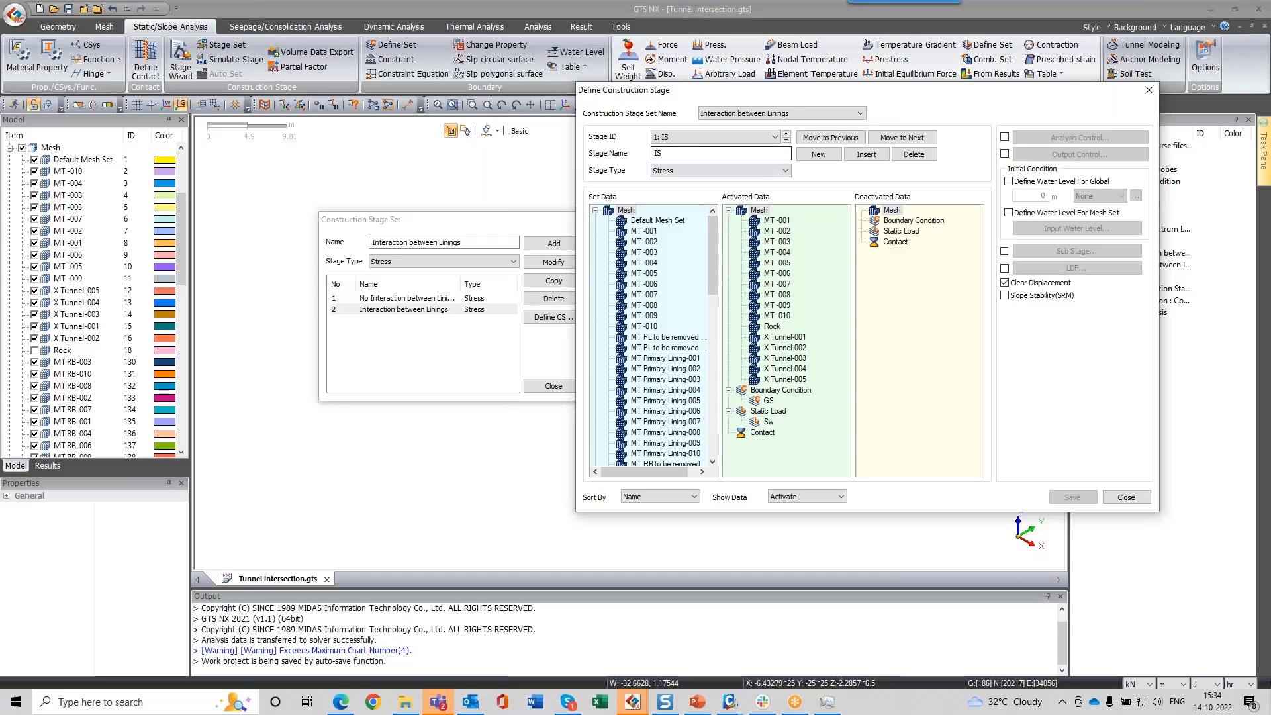
pyautogui.click(682, 137)
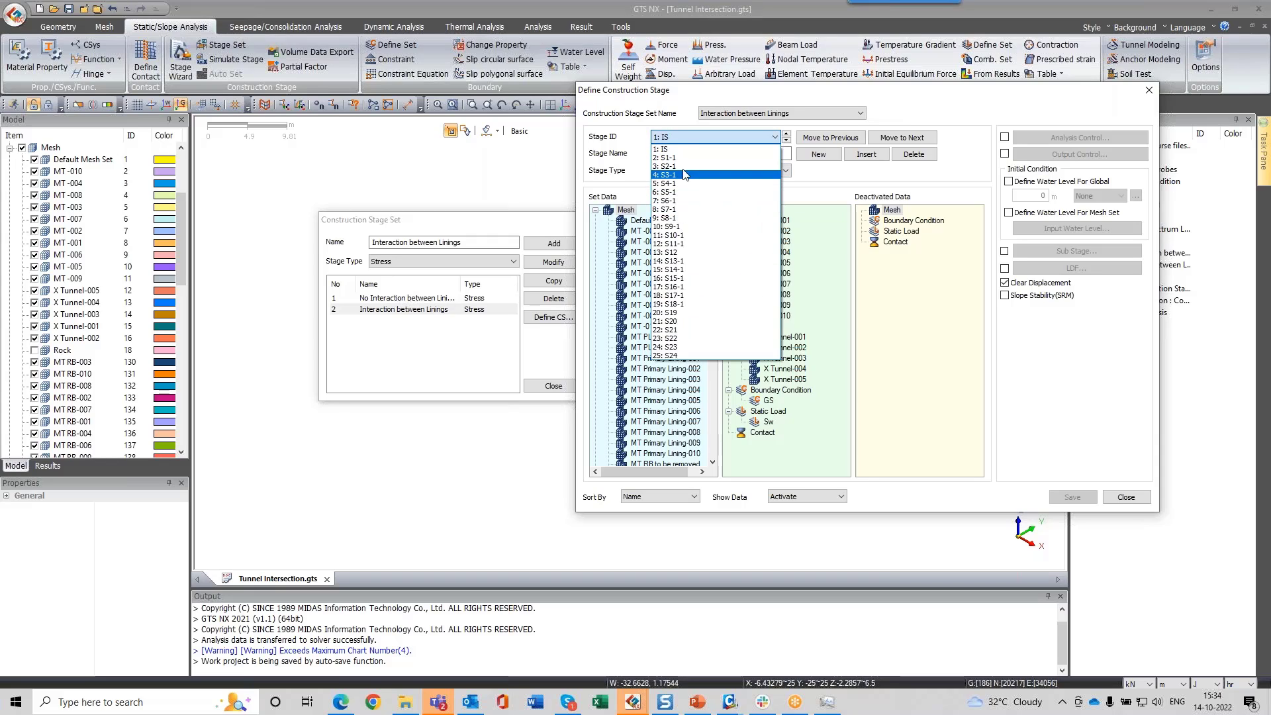
pyautogui.click(1150, 92)
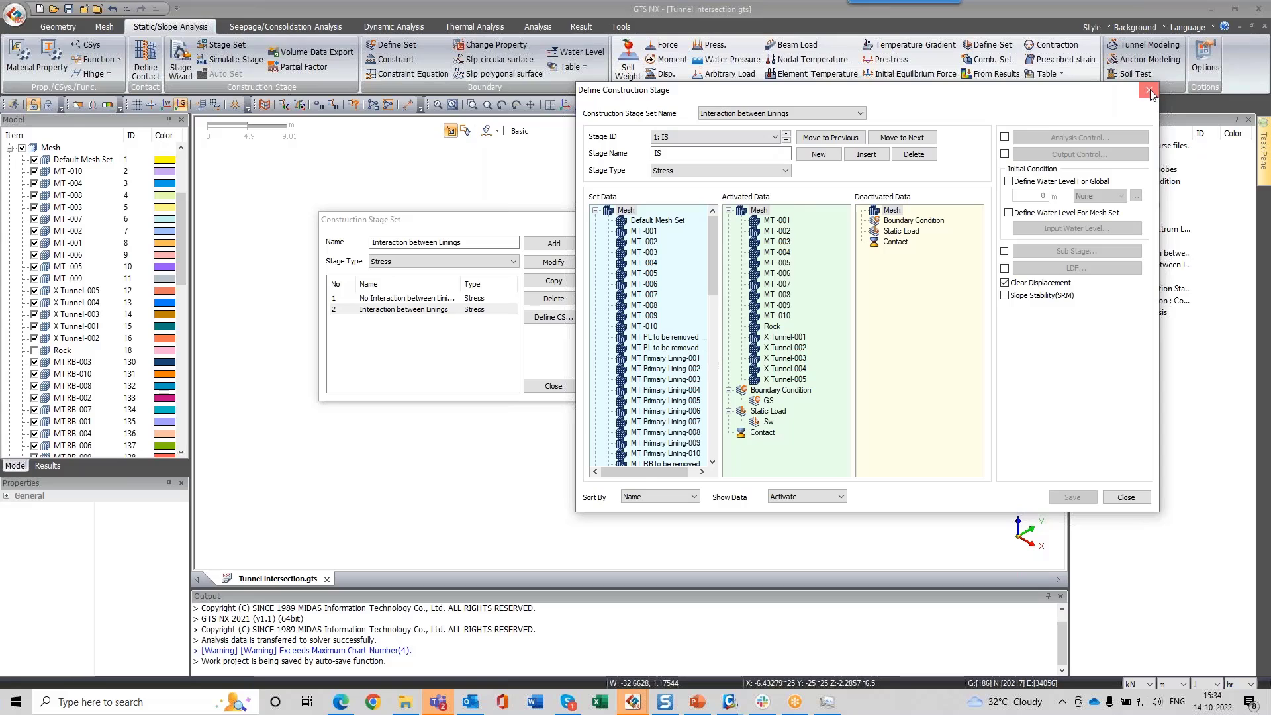
pyautogui.click(1151, 90)
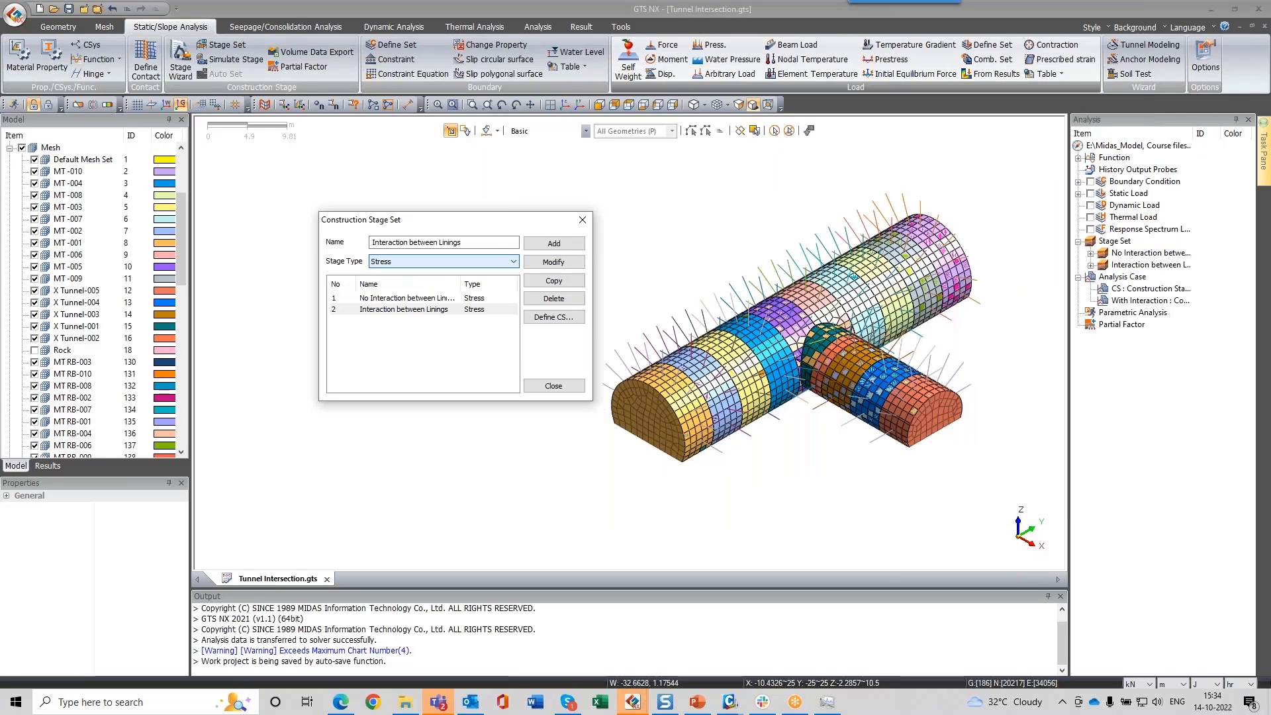
# Step: Add a stress construction stage set named 1 and three more stage sets with the default names
pyautogui.click(554, 243)
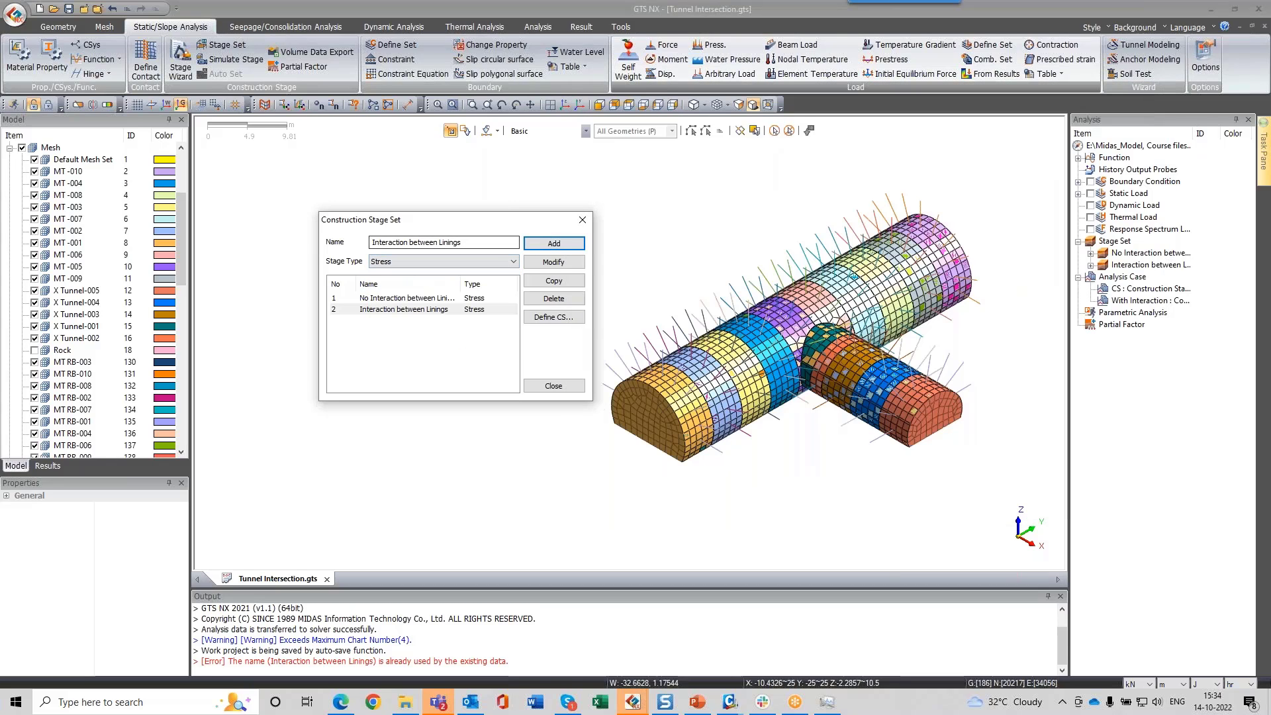
pyautogui.moveTo(374, 243); pyautogui.dragTo(513, 242)
pyautogui.write('1')
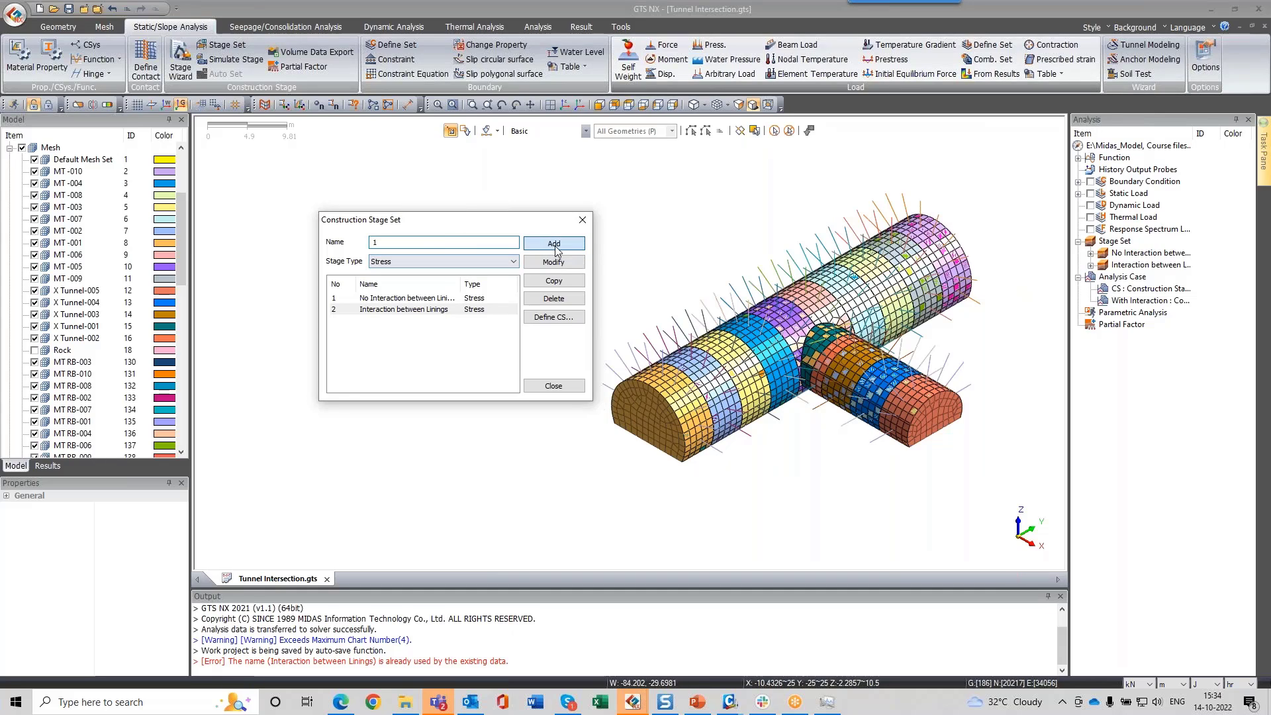
pyautogui.click(555, 245)
pyautogui.click(569, 246)
pyautogui.click(569, 247)
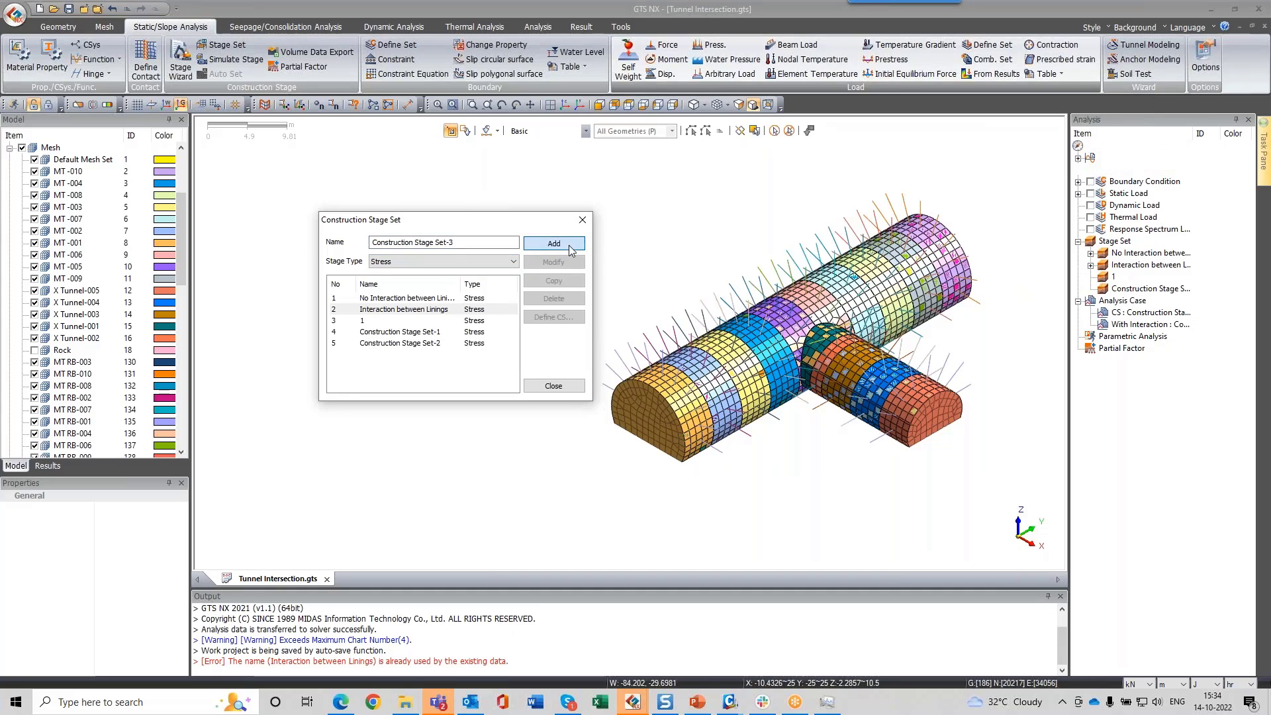
pyautogui.click(570, 246)
# Step: Open the definition of Construction Stage Set-2, add new stages up to Construction Stage-6, and select that last stage
pyautogui.click(417, 343)
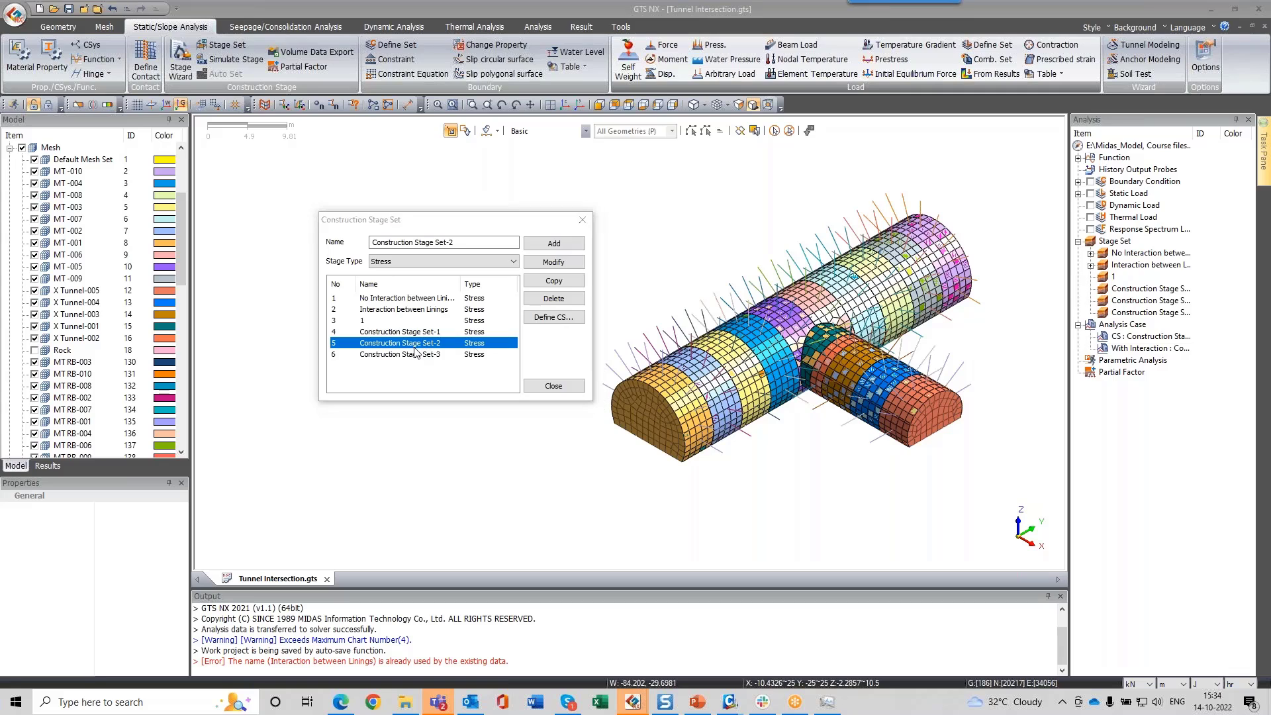
pyautogui.doubleClick(414, 347)
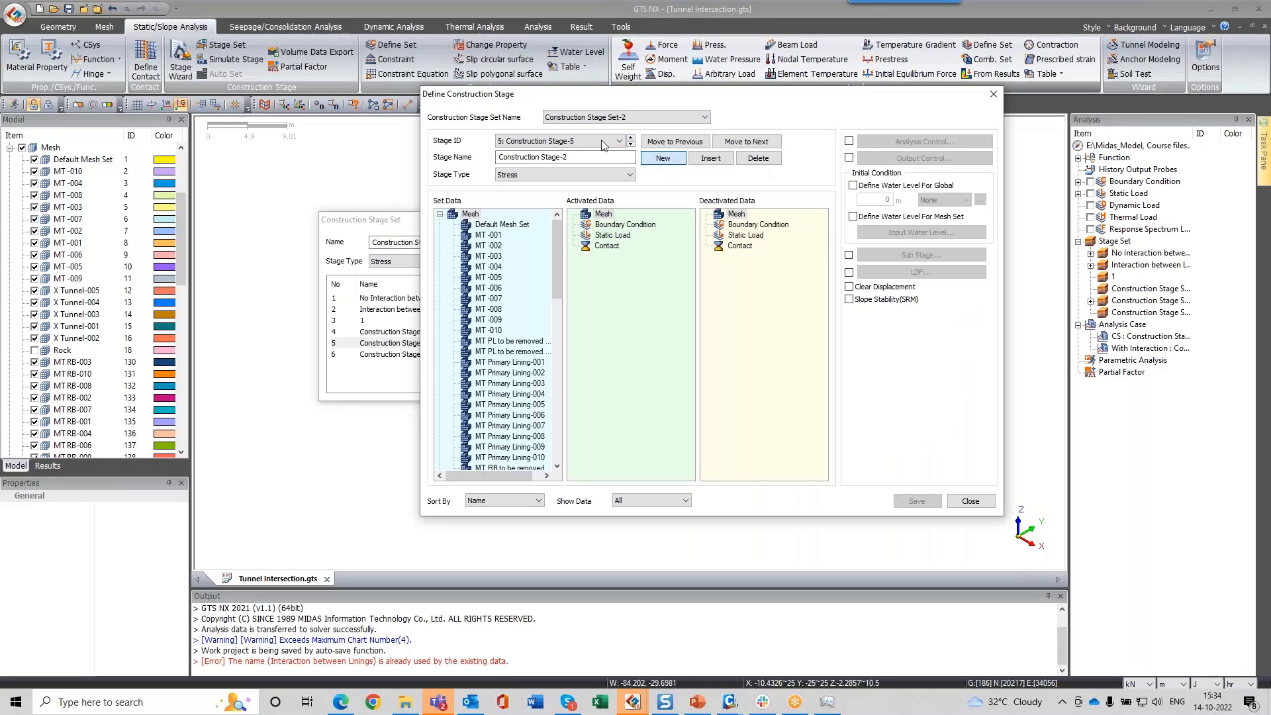
pyautogui.click(604, 141)
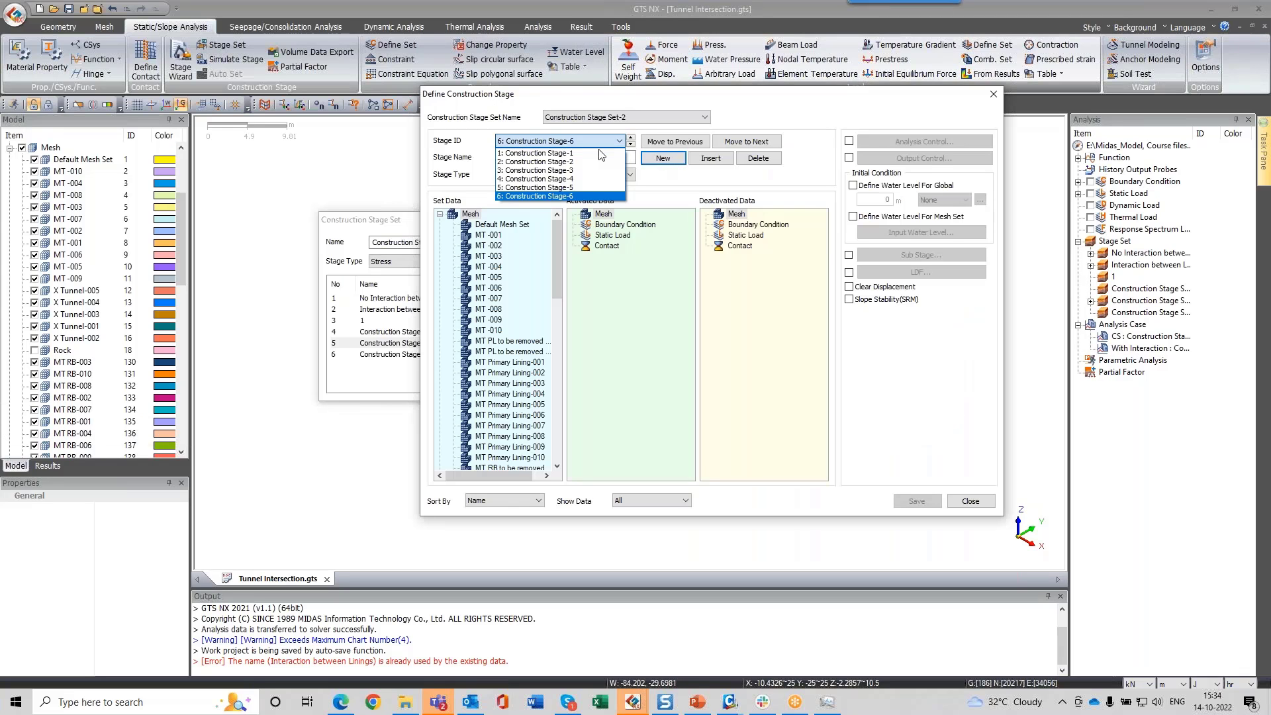
pyautogui.click(539, 195)
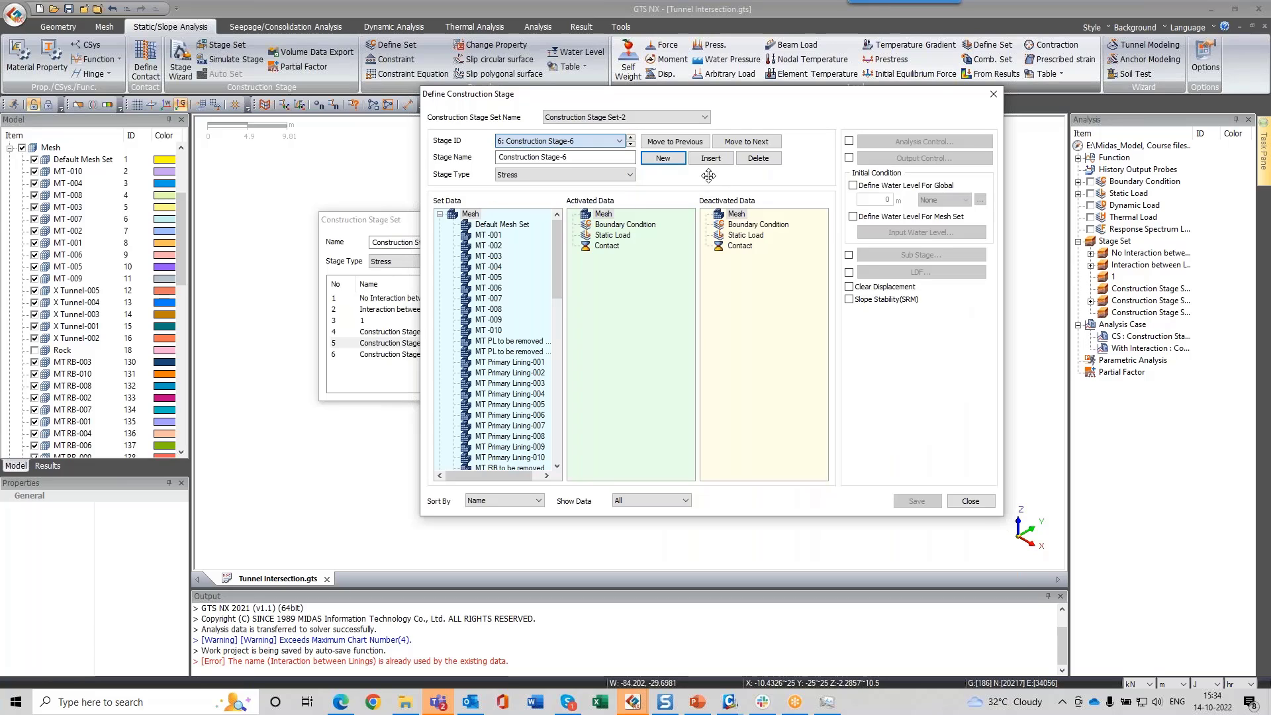
# Step: Close the stage definition and delete stage set 1 together with Construction Stage Set-1, Set-2 and Set-3
pyautogui.click(994, 98)
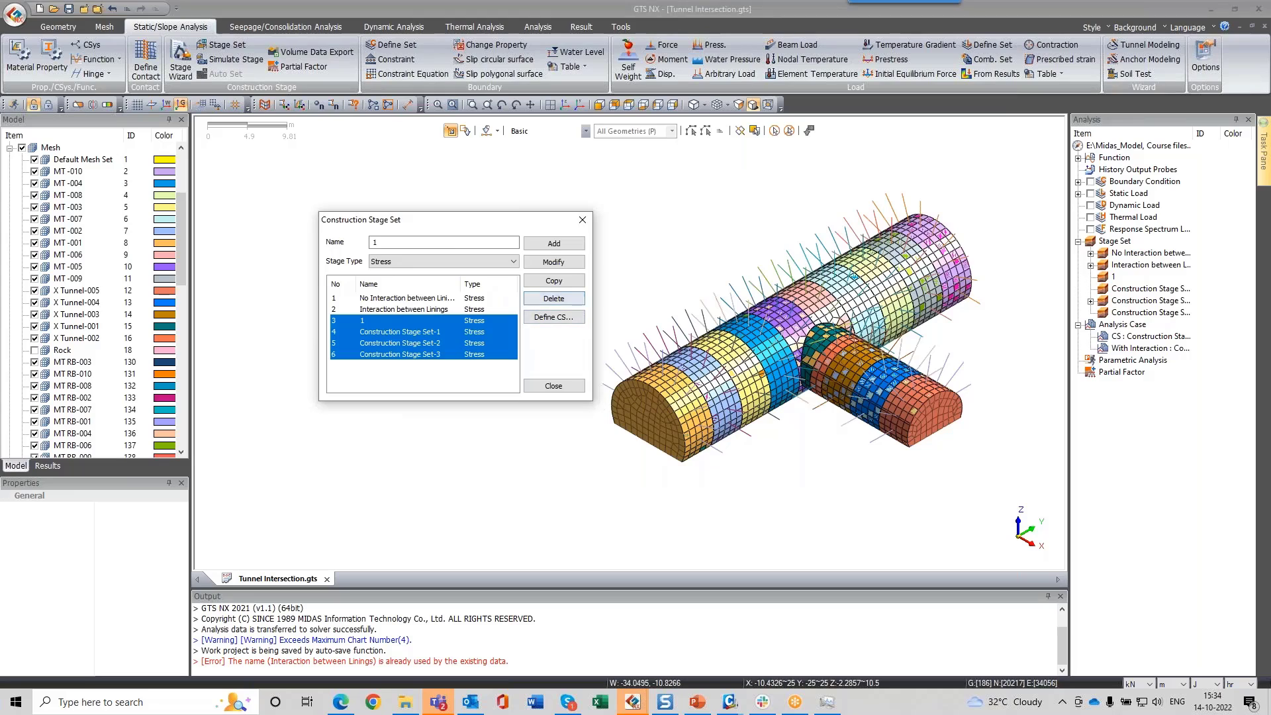
pyautogui.click(561, 299)
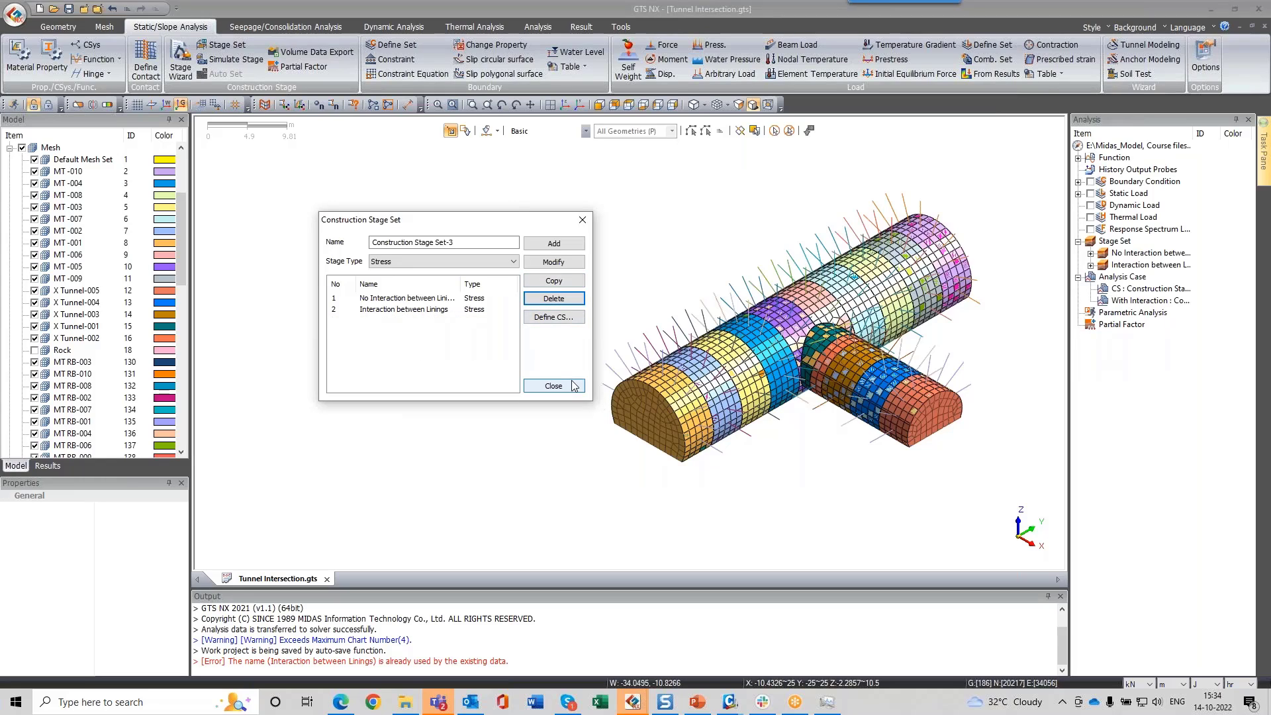
# Step: Copy the No Interaction between Linings stage set and remove mesh MT -004 from the activated data of the copy's stage I.S.-1
pyautogui.click(439, 299)
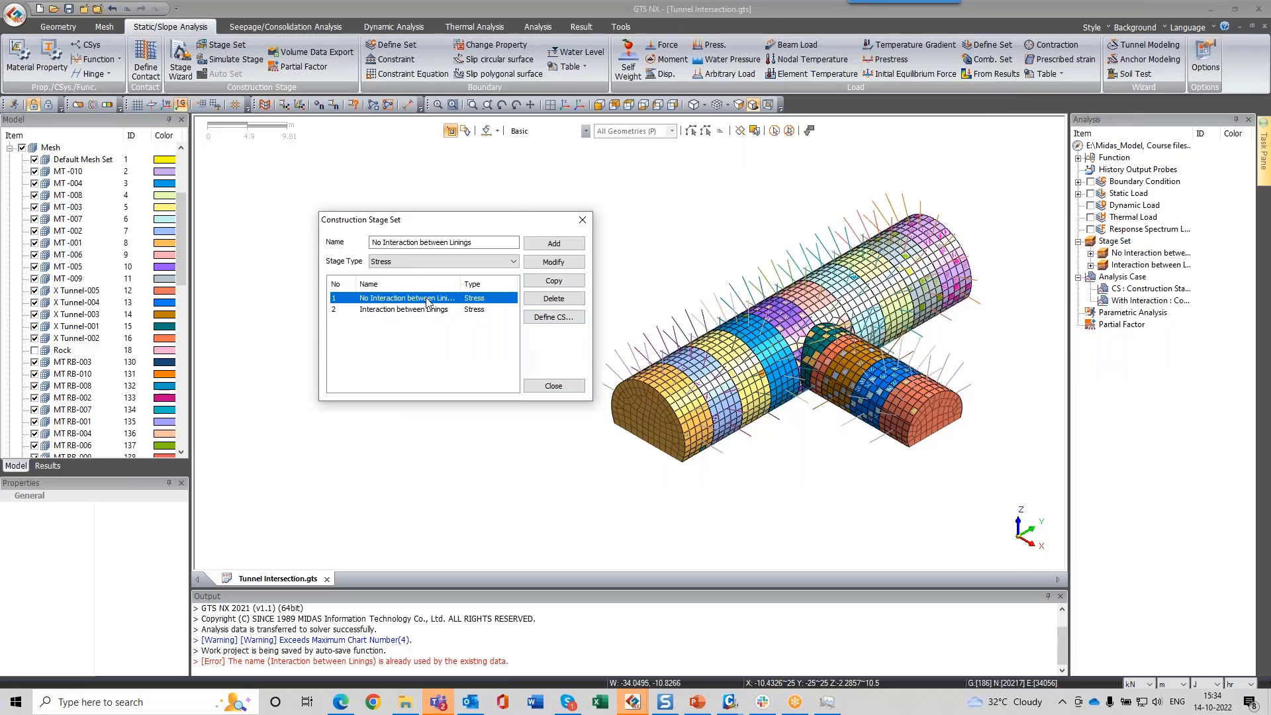
pyautogui.click(565, 279)
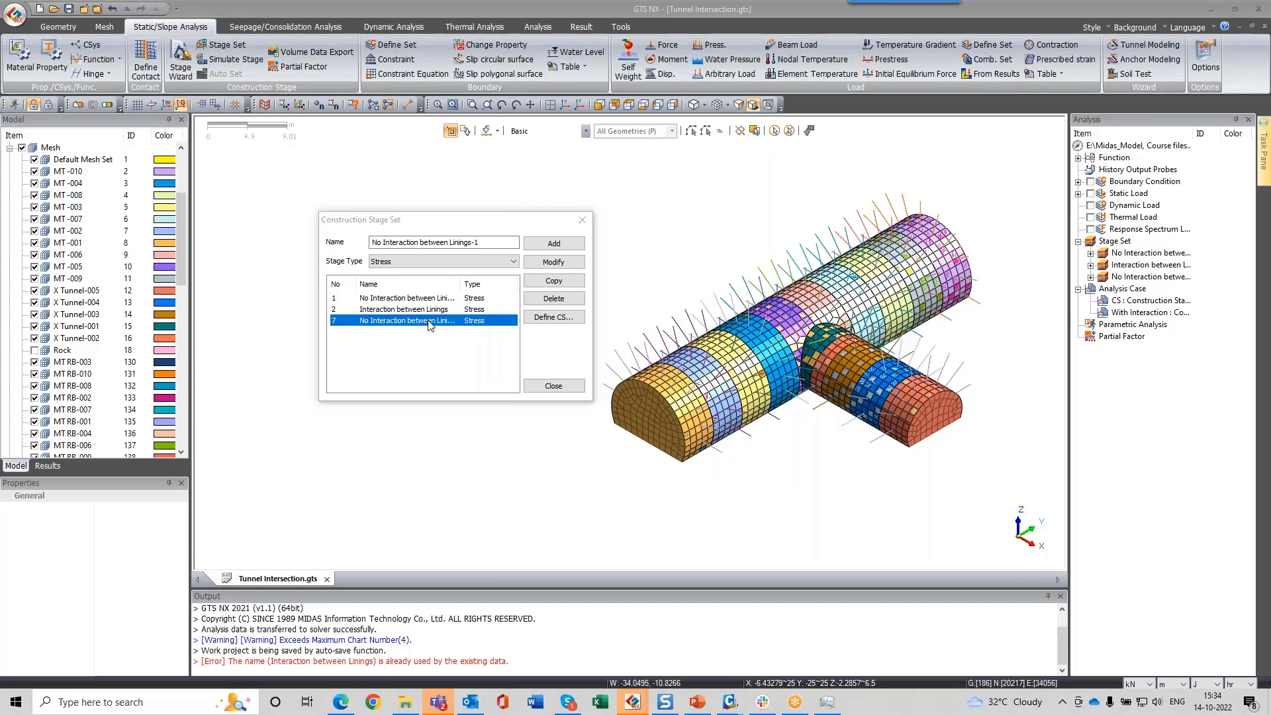
pyautogui.doubleClick(429, 321)
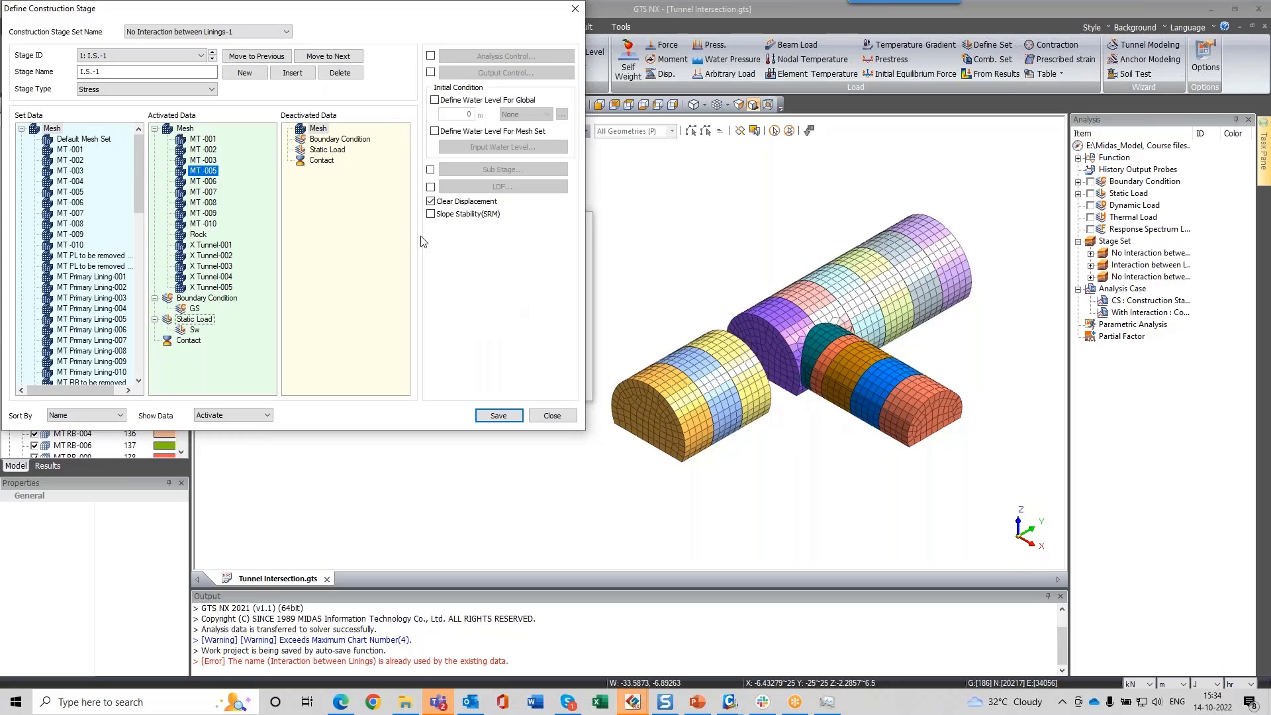
# Step: Close the copied set's definition, then delete the No Interaction between Linings-1 stage set and leave the stage set manager
pyautogui.click(566, 417)
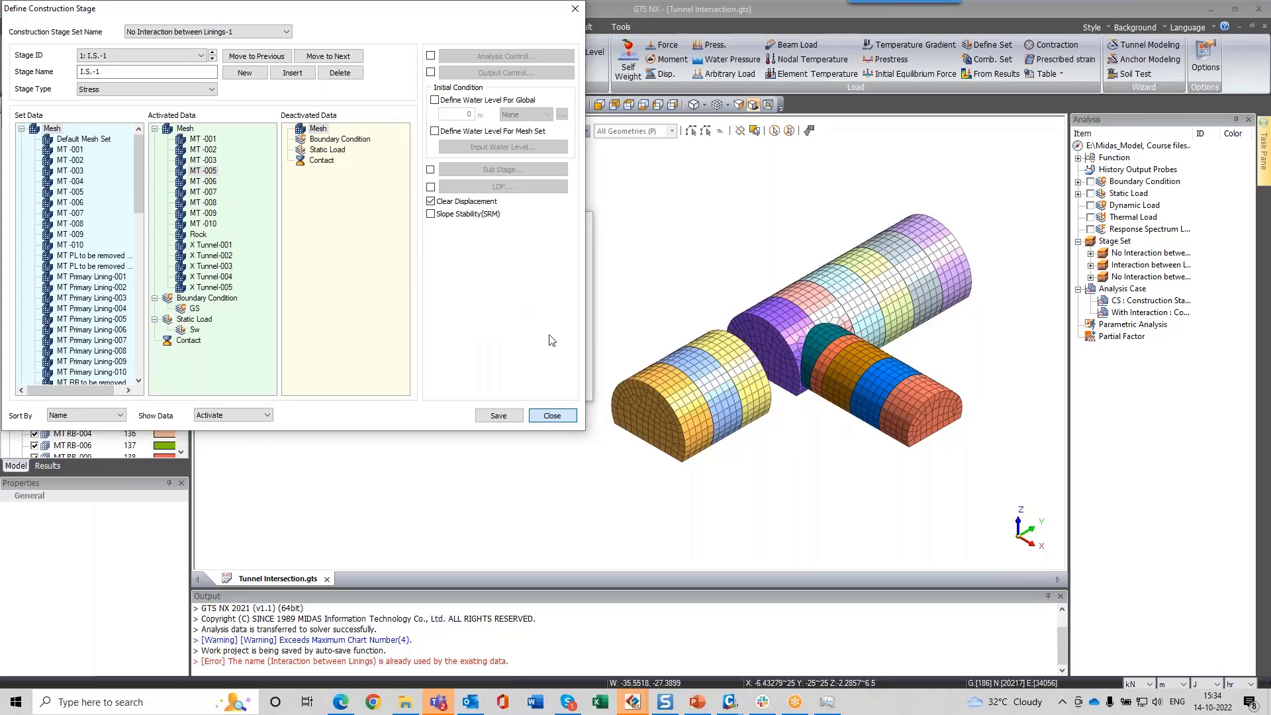
pyautogui.moveTo(380, 7); pyautogui.dragTo(431, 116)
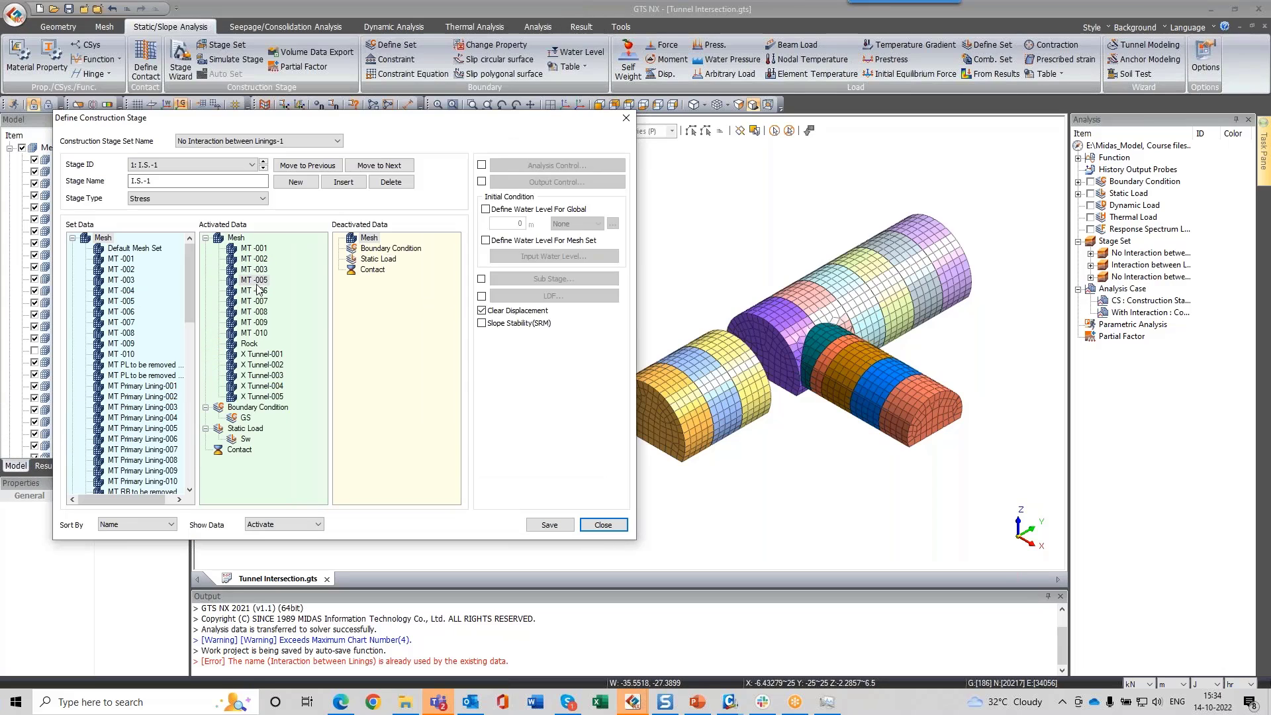
pyautogui.click(602, 525)
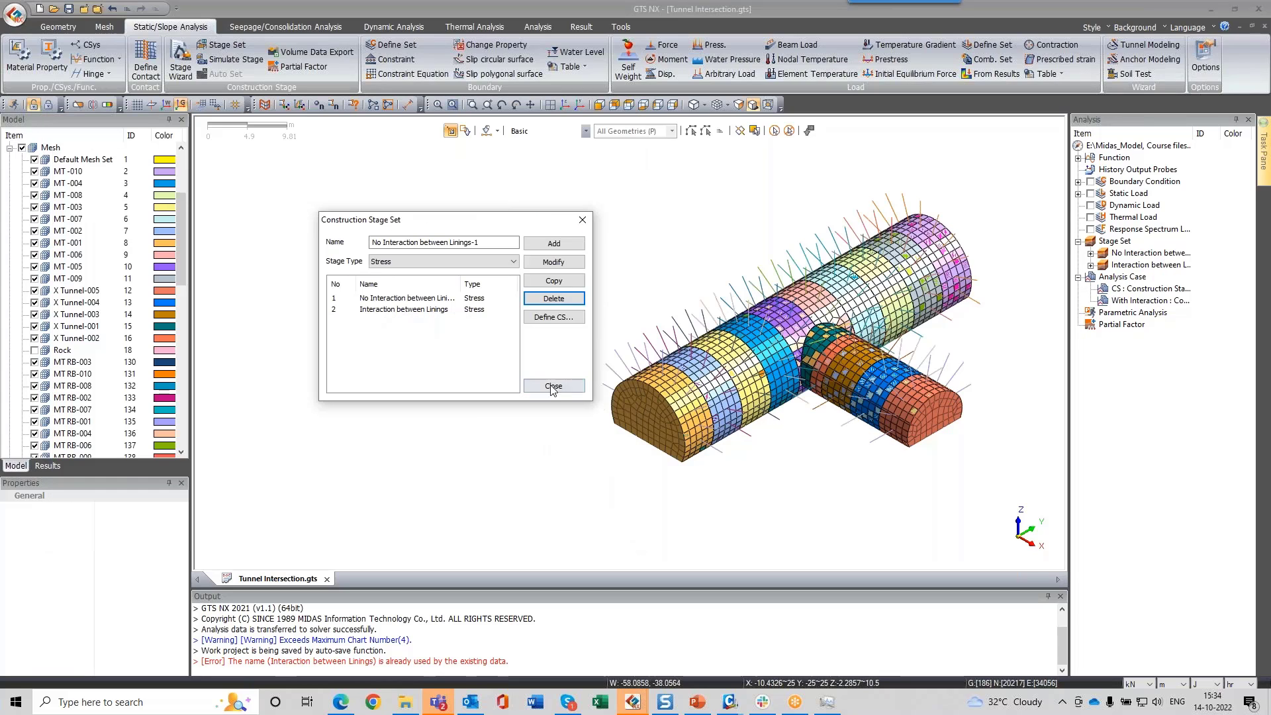
pyautogui.click(552, 386)
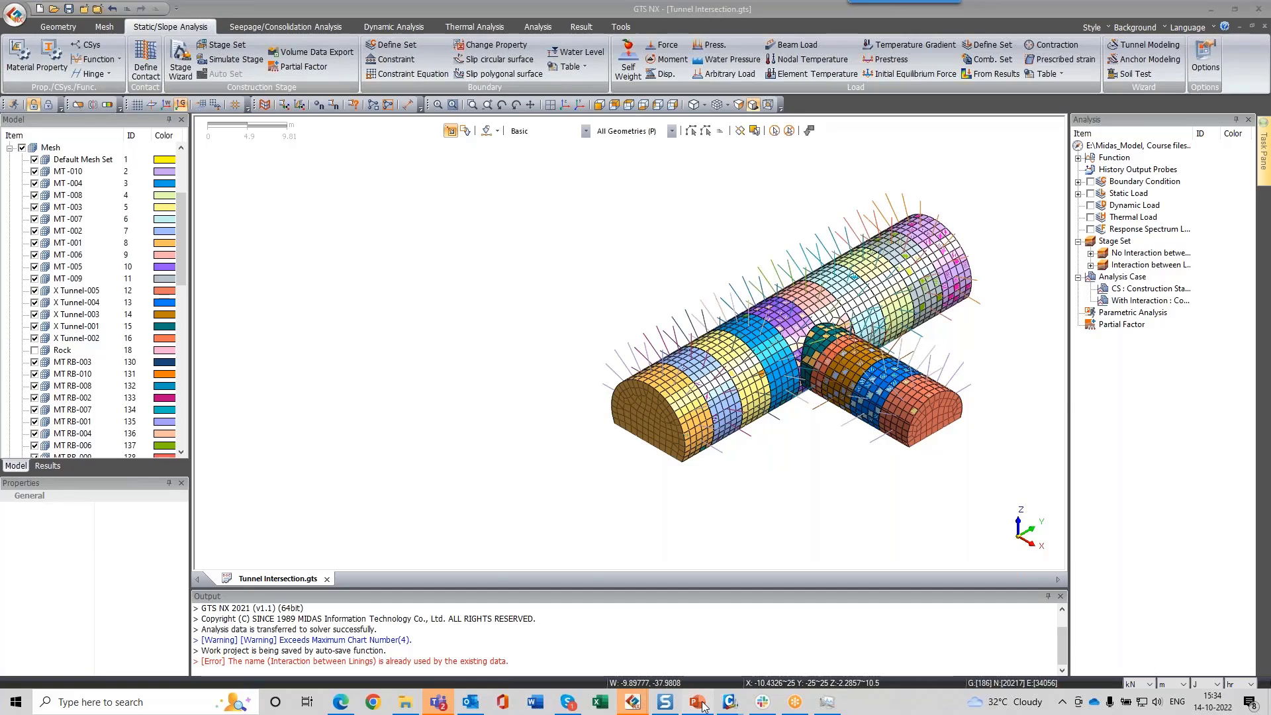
# Step: Switch to the PowerPoint presentation and start the slide show from the Advanced Tools slide
pyautogui.click(698, 702)
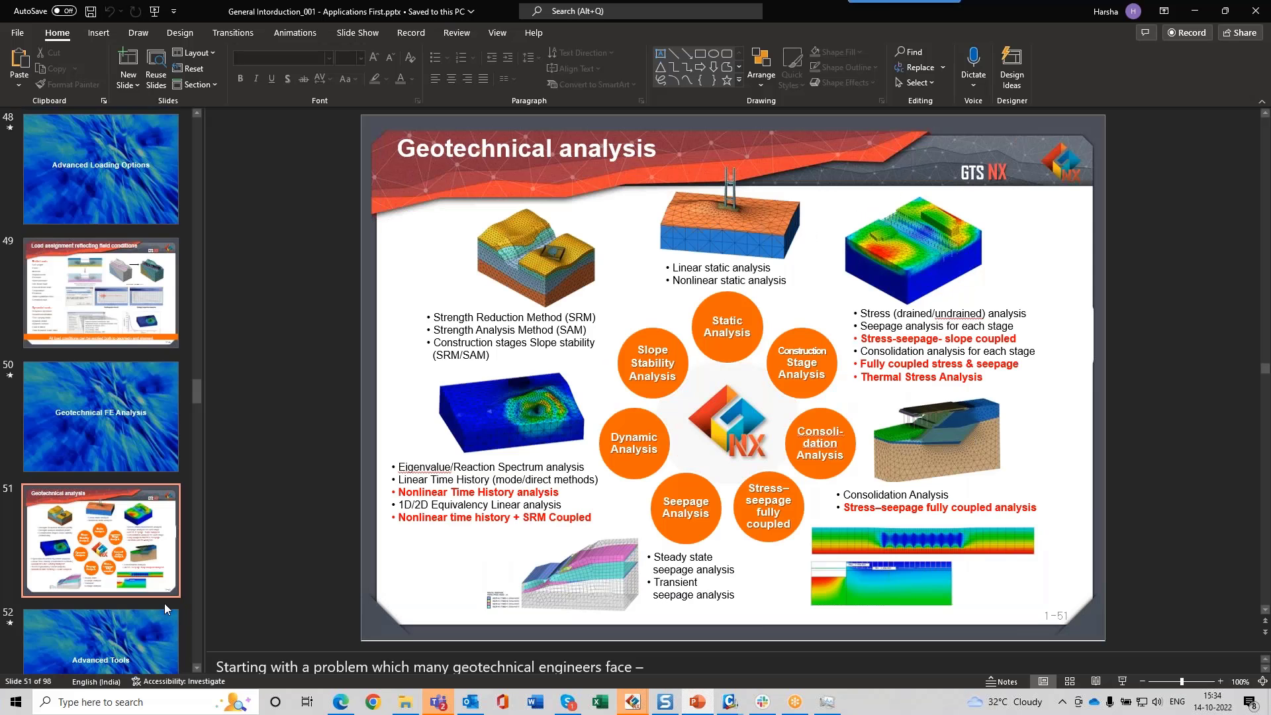
pyautogui.scroll(-3, 166, 608)
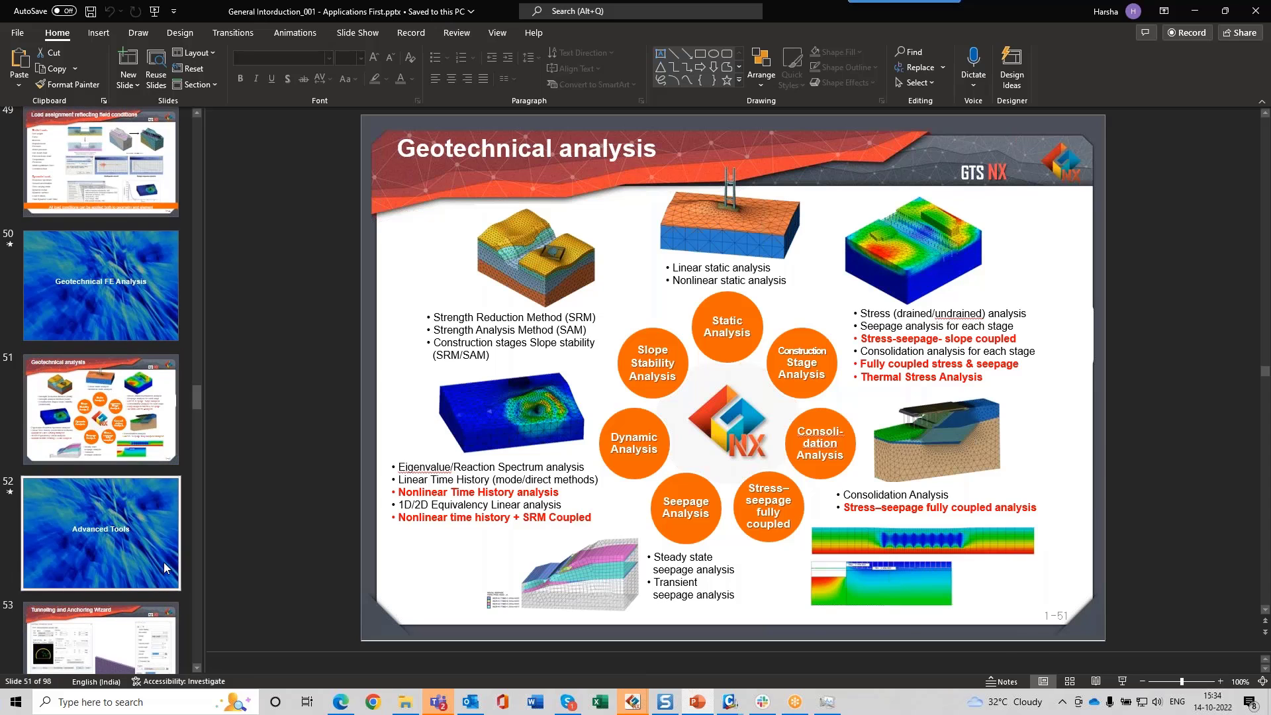
pyautogui.click(166, 568)
pyautogui.click(1126, 681)
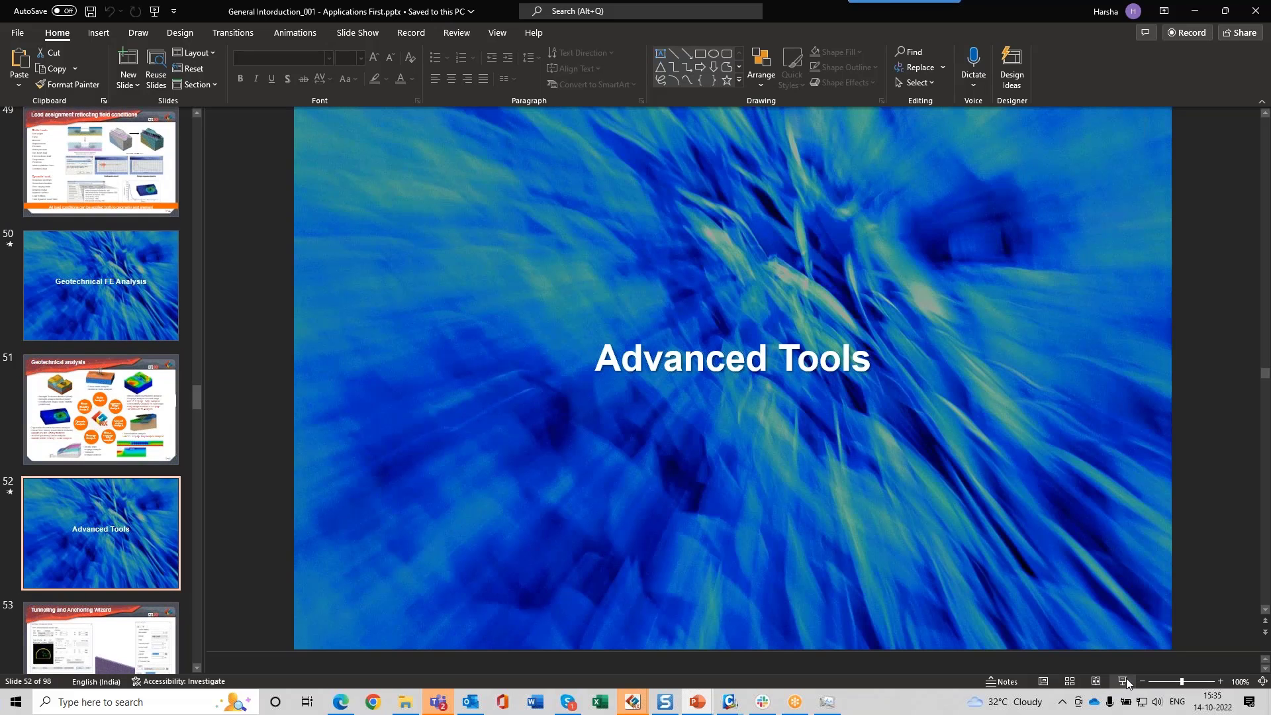
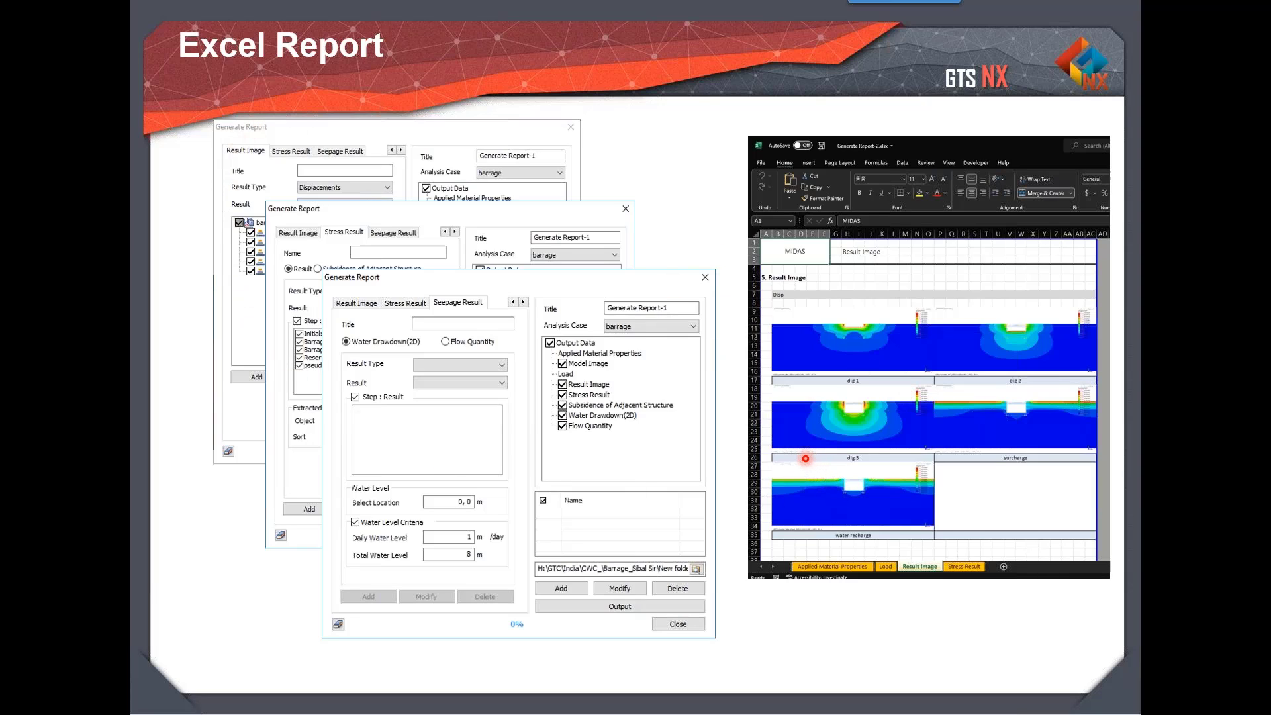
# Step: End the slide show at the Excel Report slide and switch to the model file.gts window in GTS NX
pyautogui.press('Right')
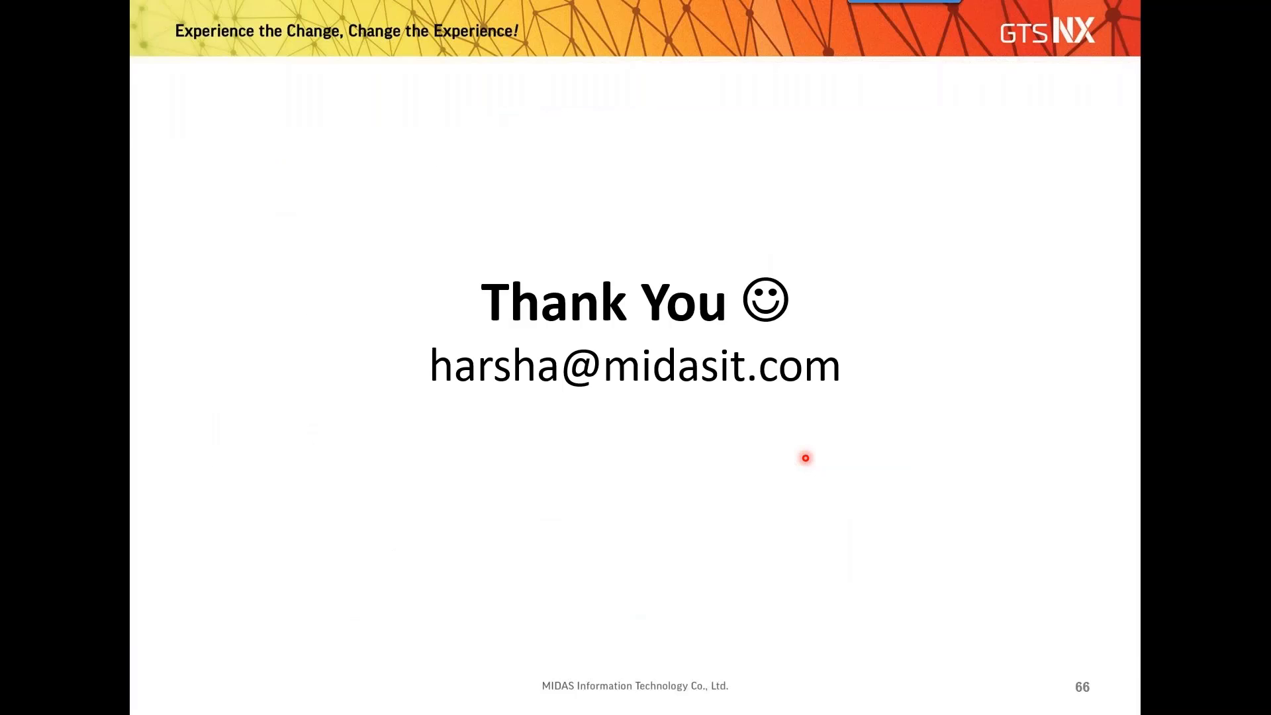
pyautogui.press('Left')
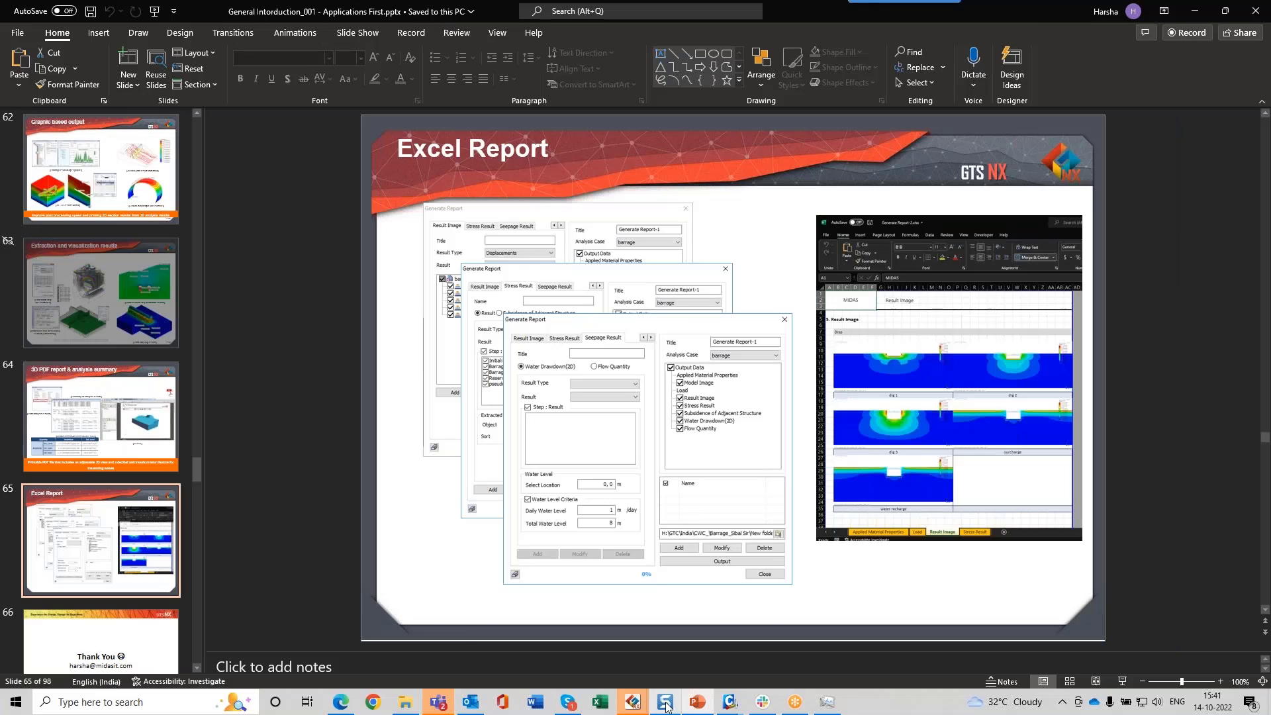
pyautogui.moveTo(633, 702)
pyautogui.moveTo(665, 654)
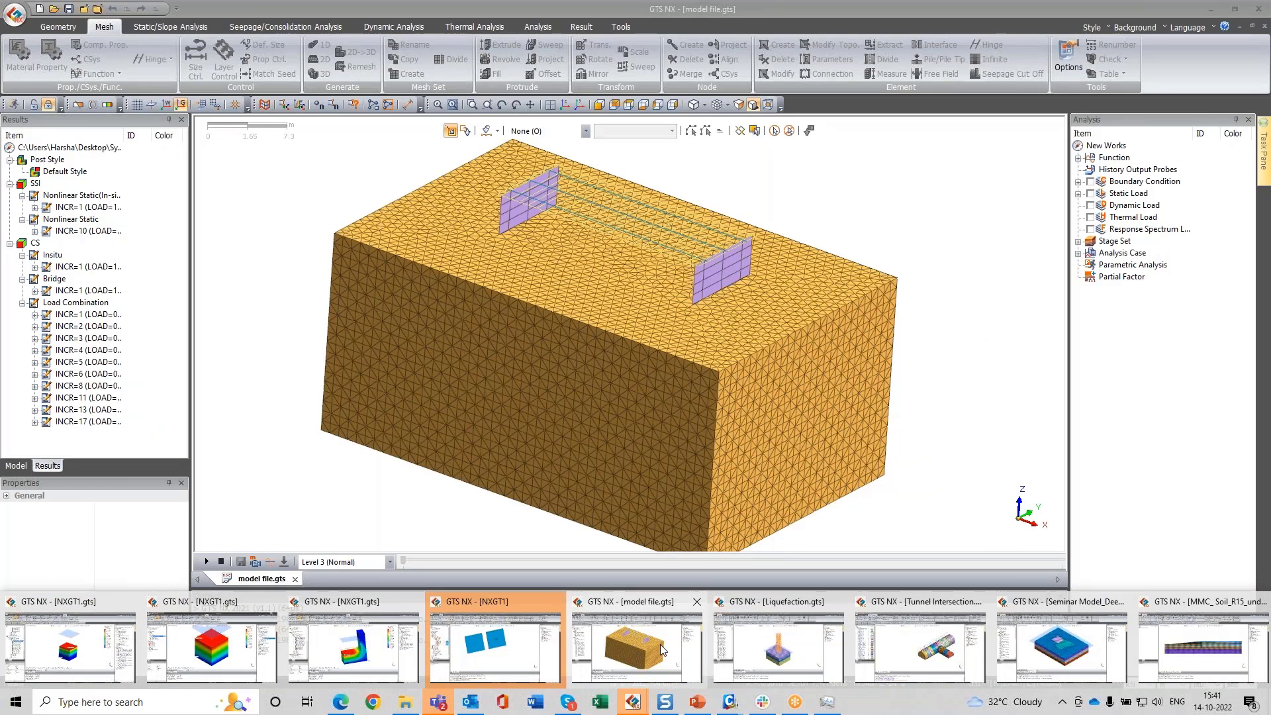
pyautogui.click(662, 650)
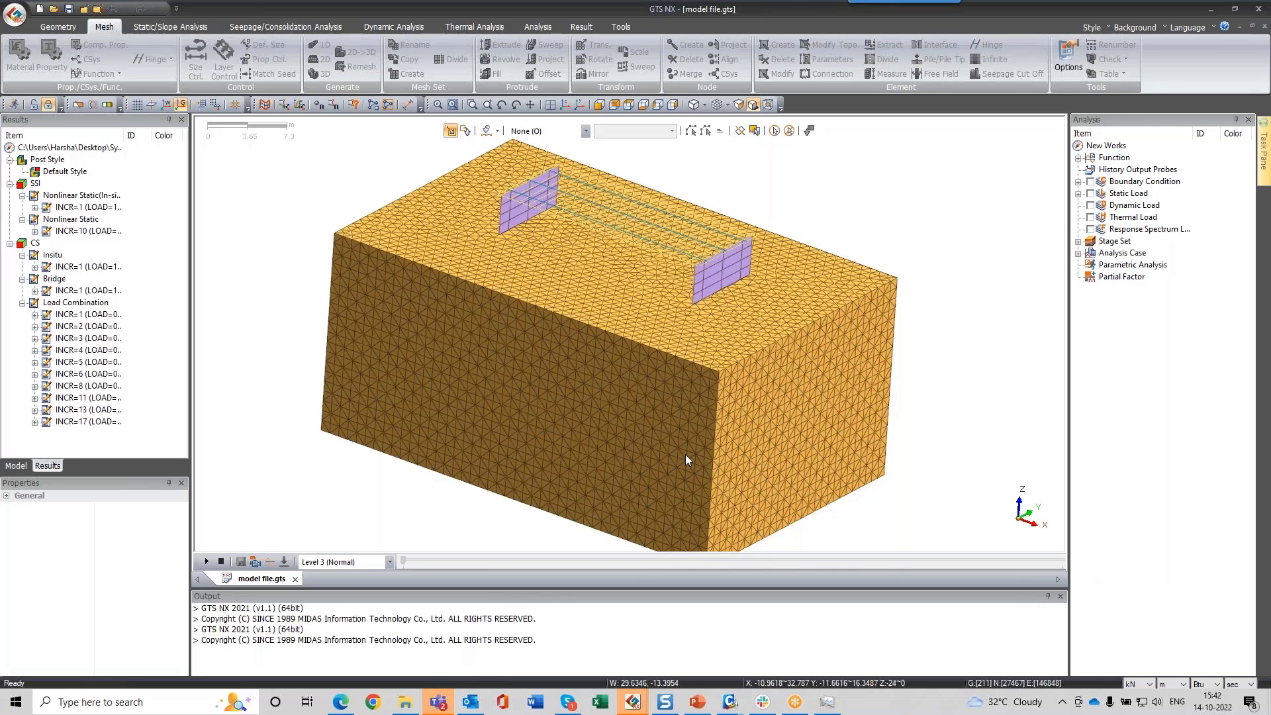
pyautogui.scroll(-2, 687, 458)
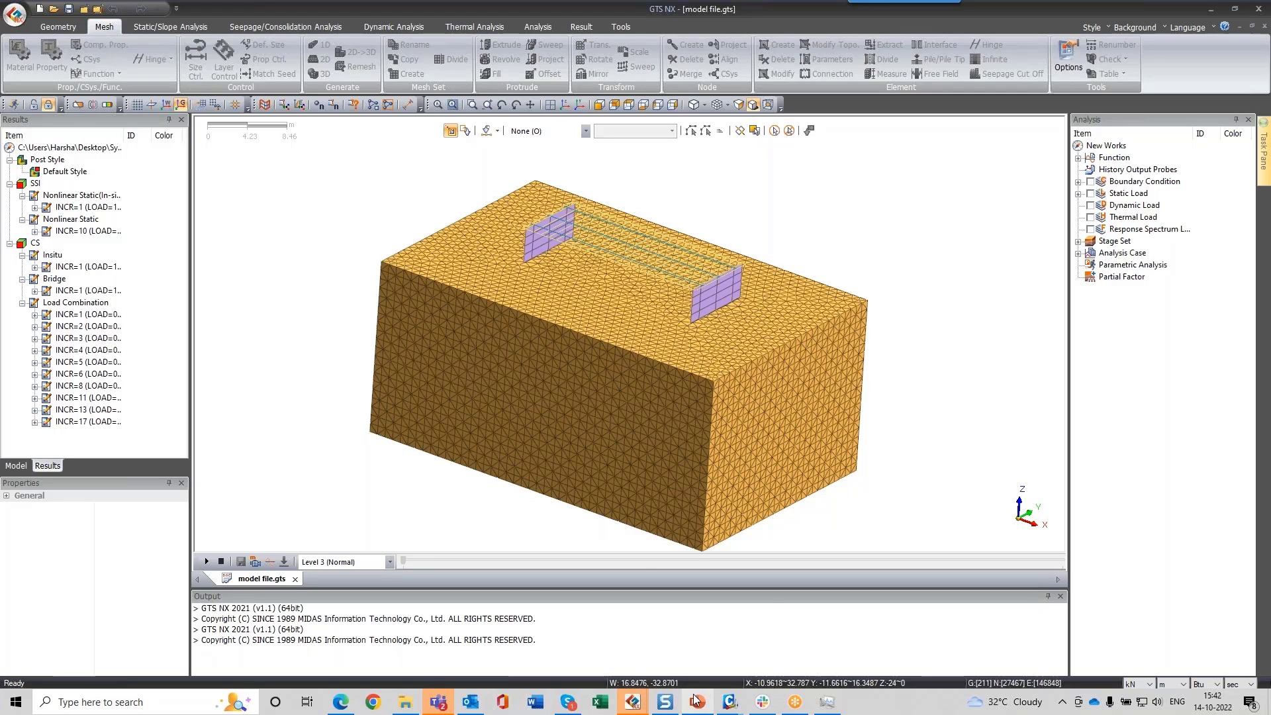
pyautogui.moveTo(695, 700)
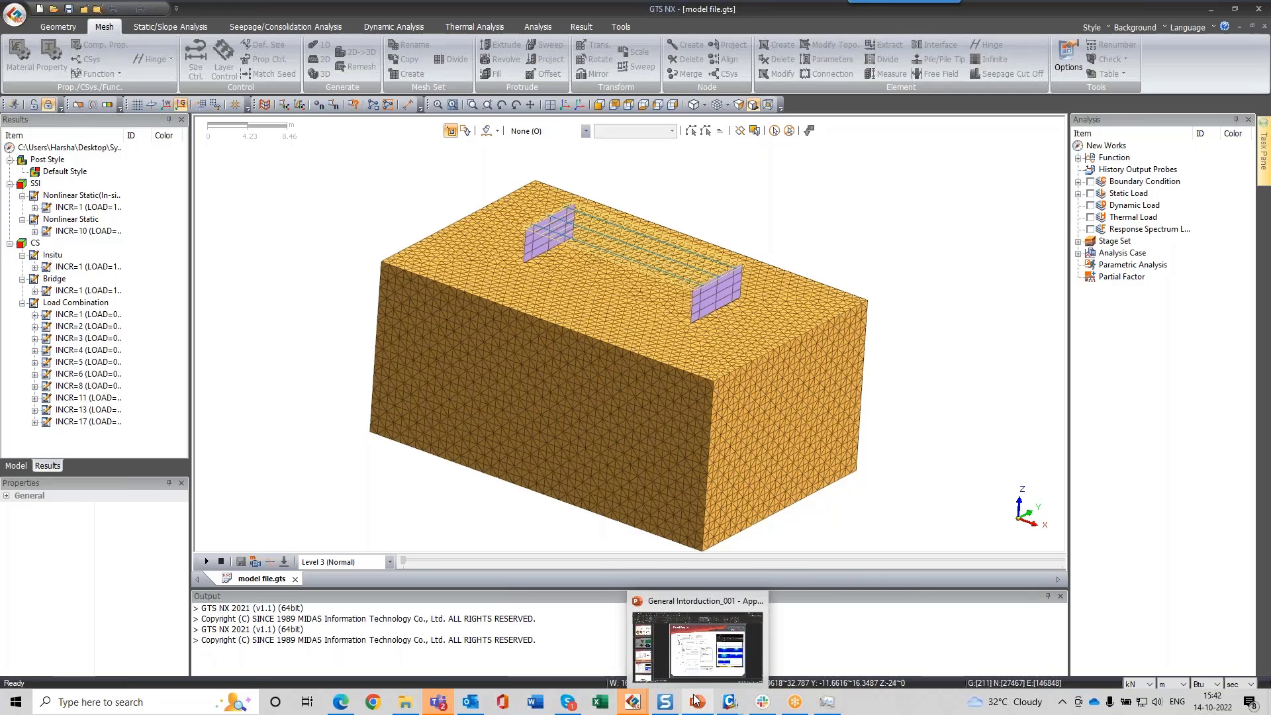
pyautogui.click(717, 653)
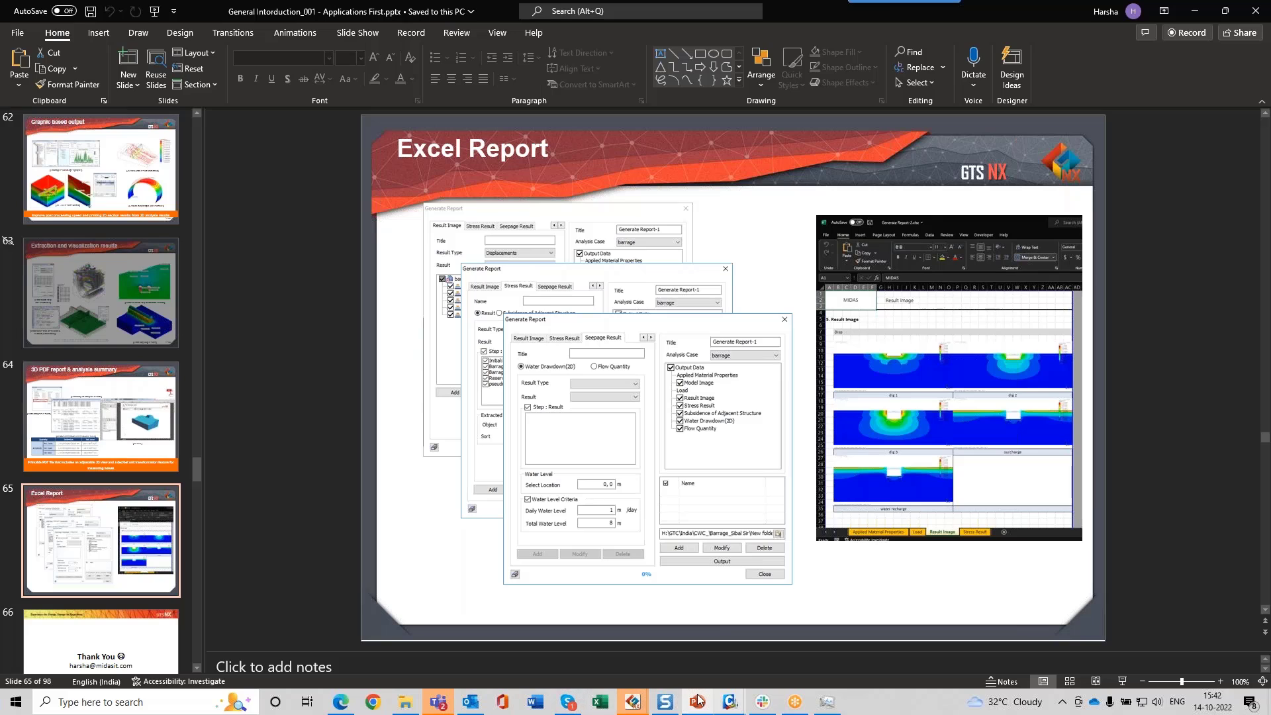
pyautogui.click(632, 702)
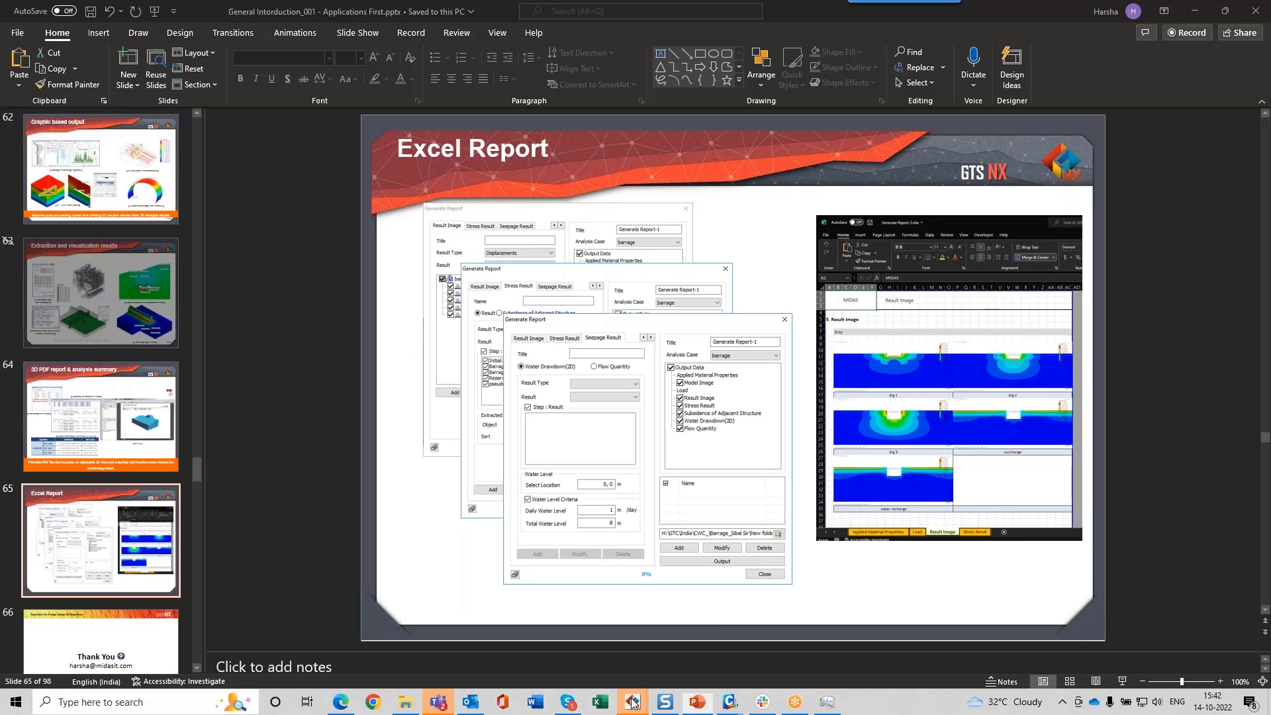
pyautogui.moveTo(637, 701)
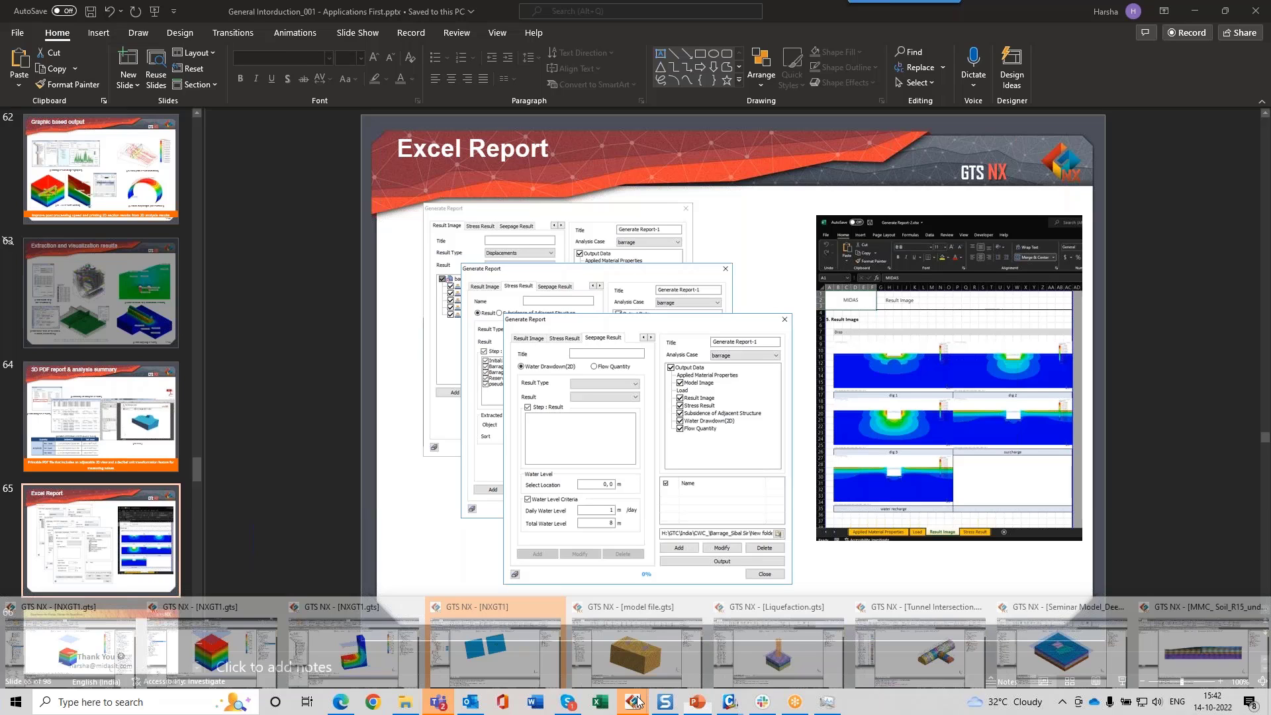
pyautogui.moveTo(656, 647)
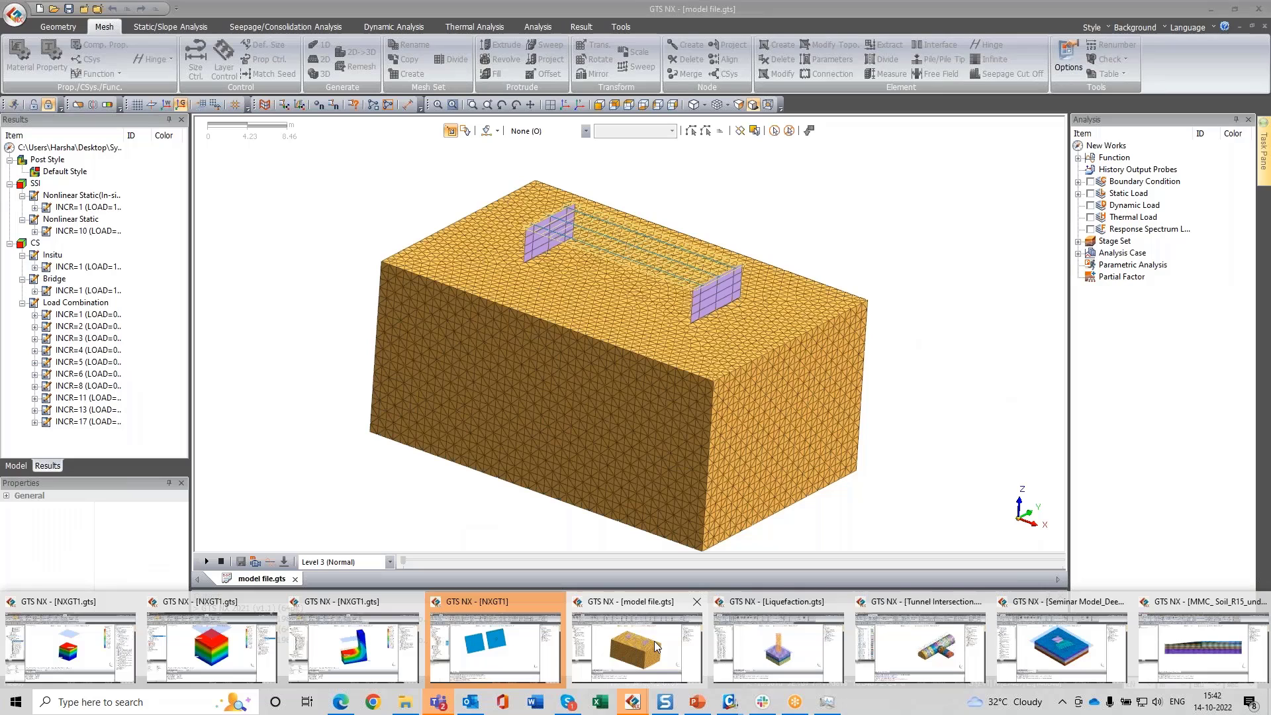
pyautogui.click(655, 647)
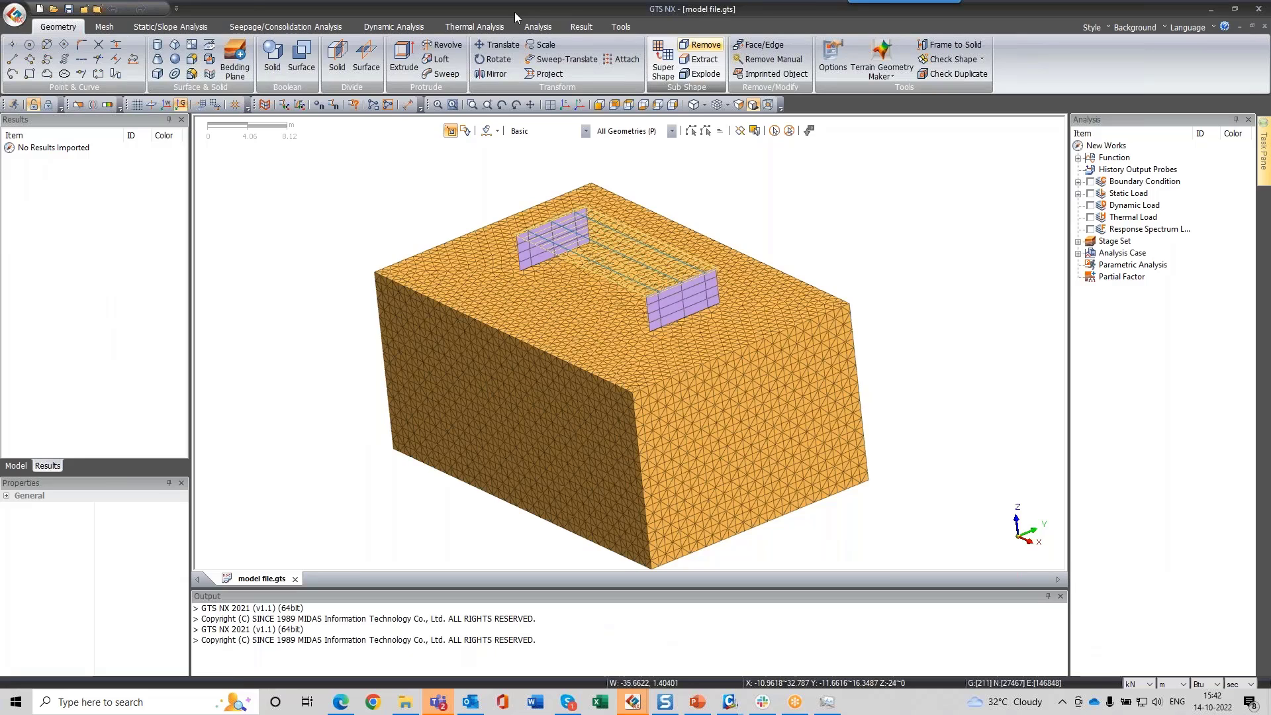
# Step: Open the Soil Test wizard and add Soil Test-1 with the Tri-axial method, material 3: soil and initial stress -100 kN/m²
pyautogui.click(170, 28)
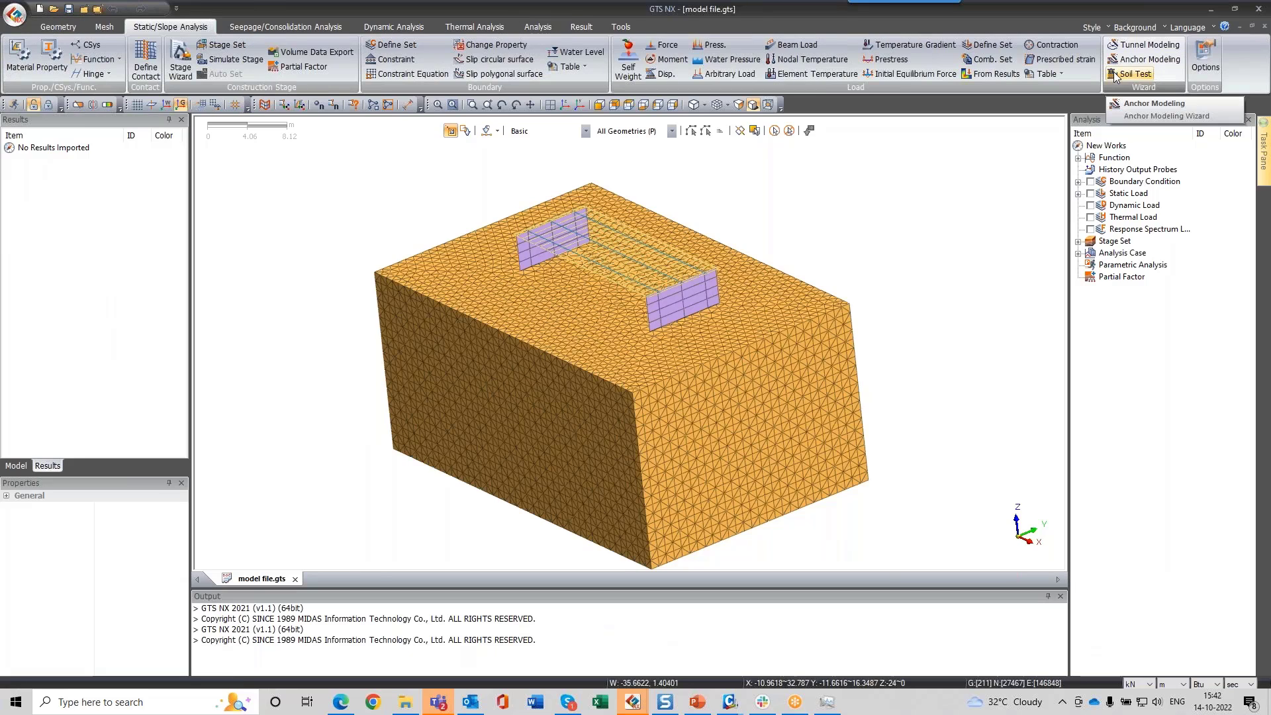
pyautogui.click(1131, 75)
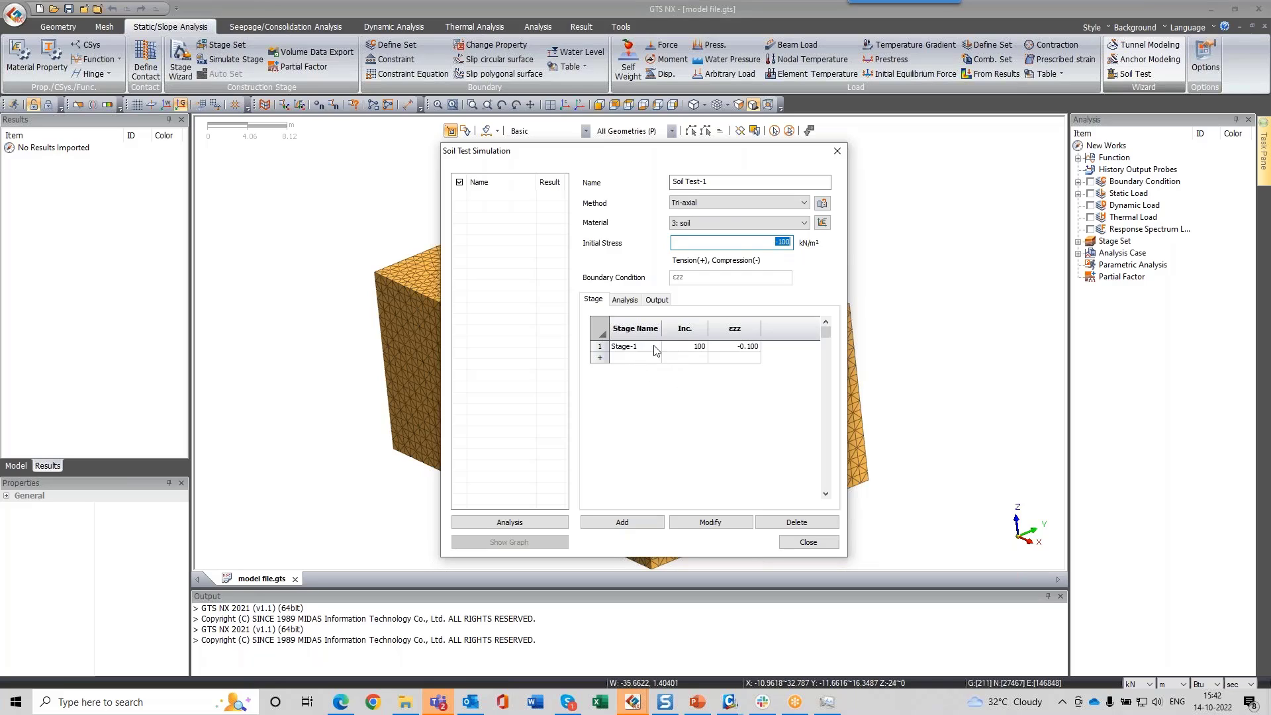
pyautogui.click(717, 204)
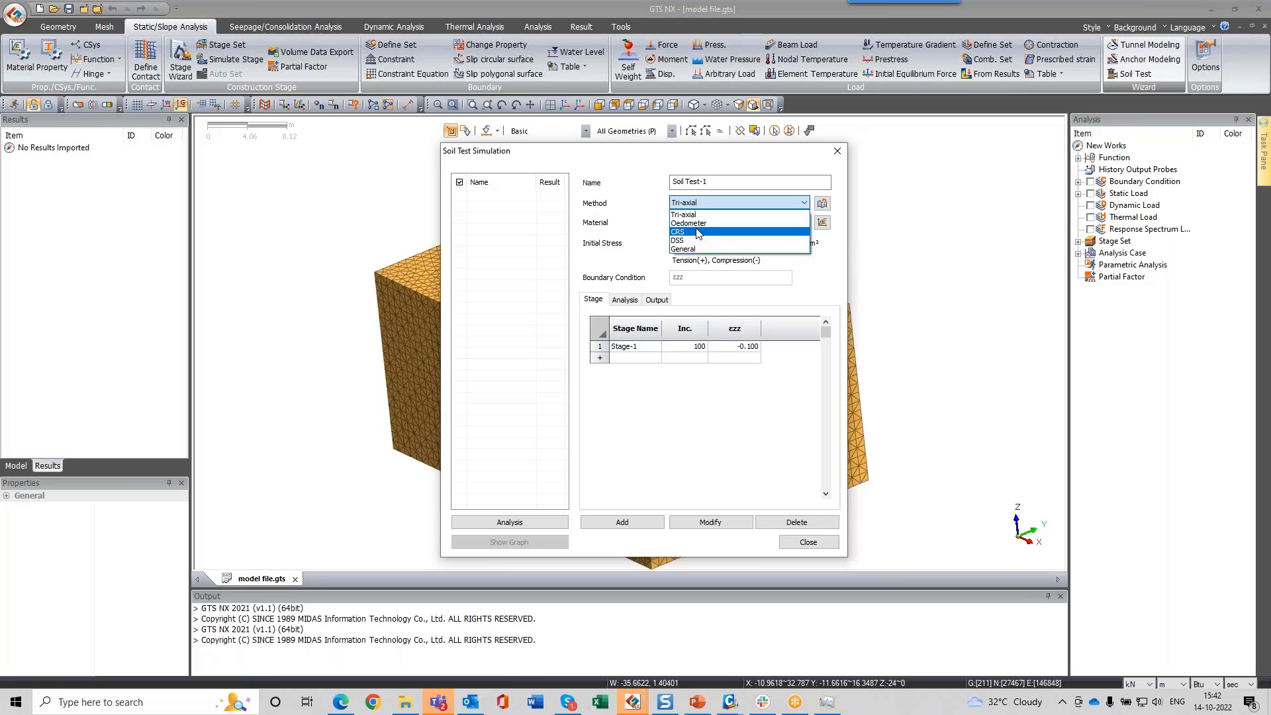
pyautogui.click(685, 214)
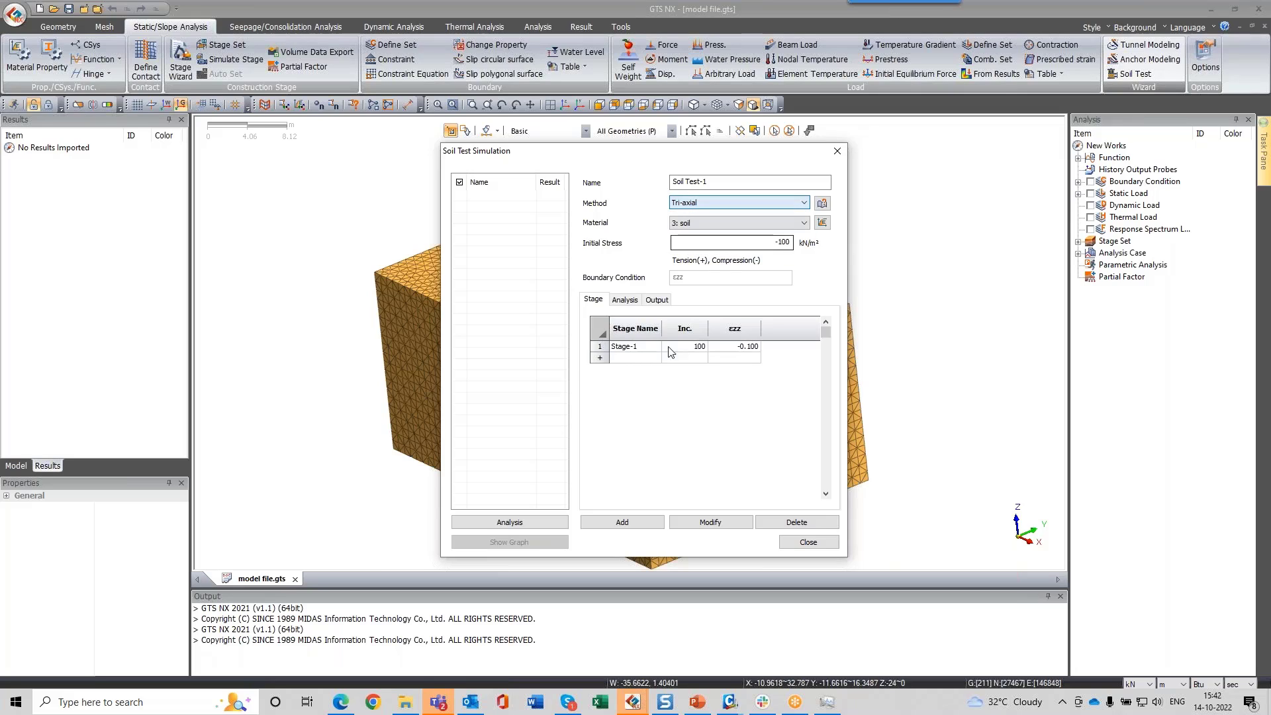
pyautogui.click(622, 522)
pyautogui.click(459, 196)
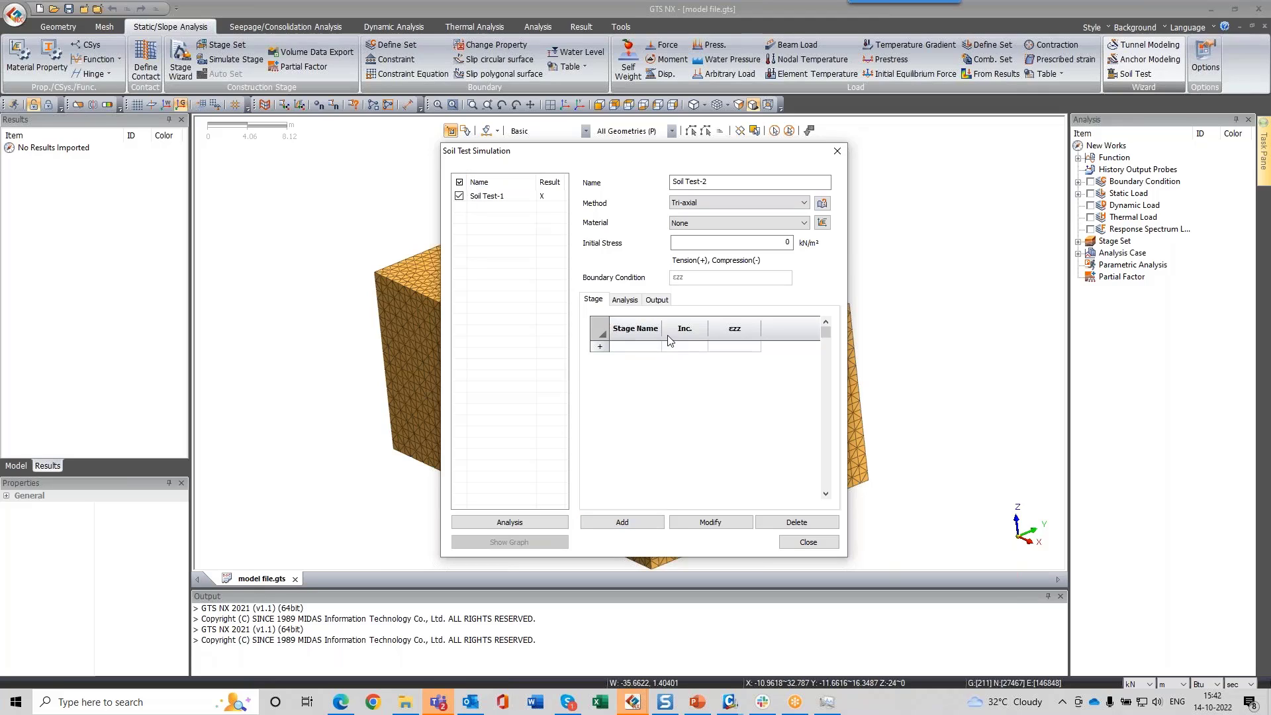
# Step: Look at the graph output options, run the Soil Test-1 analysis and open its result graphs
pyautogui.click(656, 300)
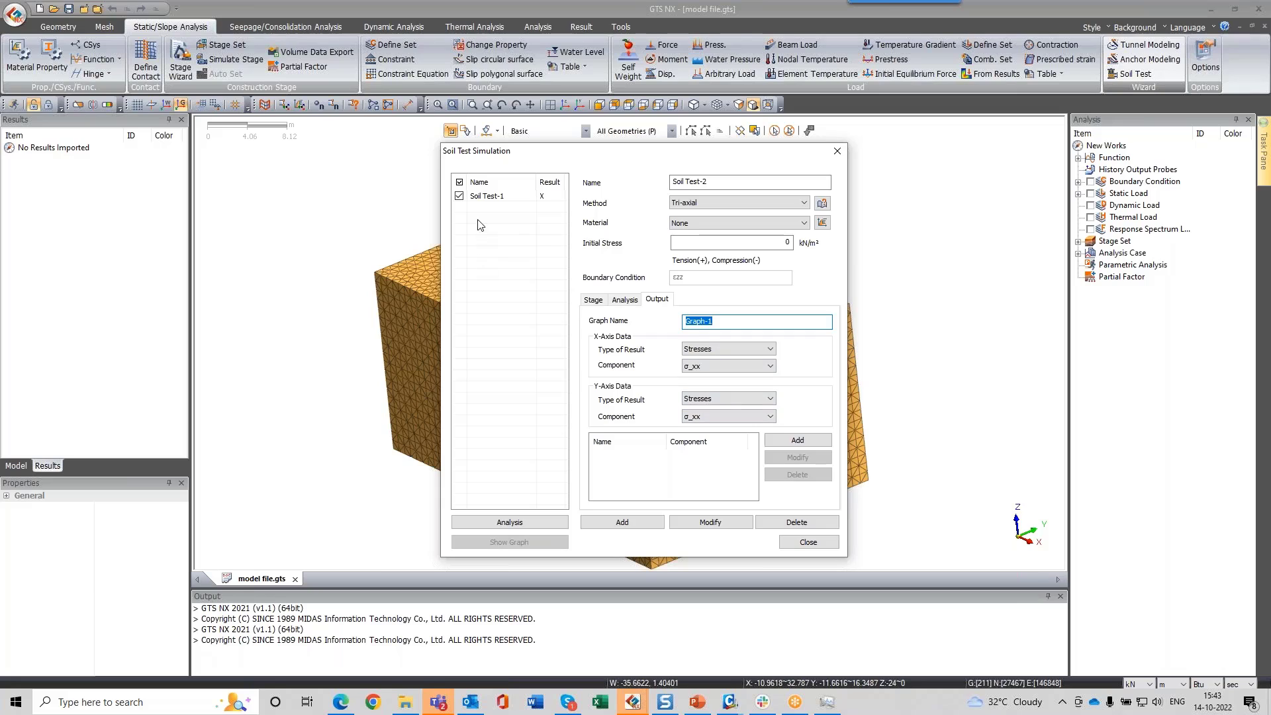
pyautogui.click(486, 196)
pyautogui.click(509, 522)
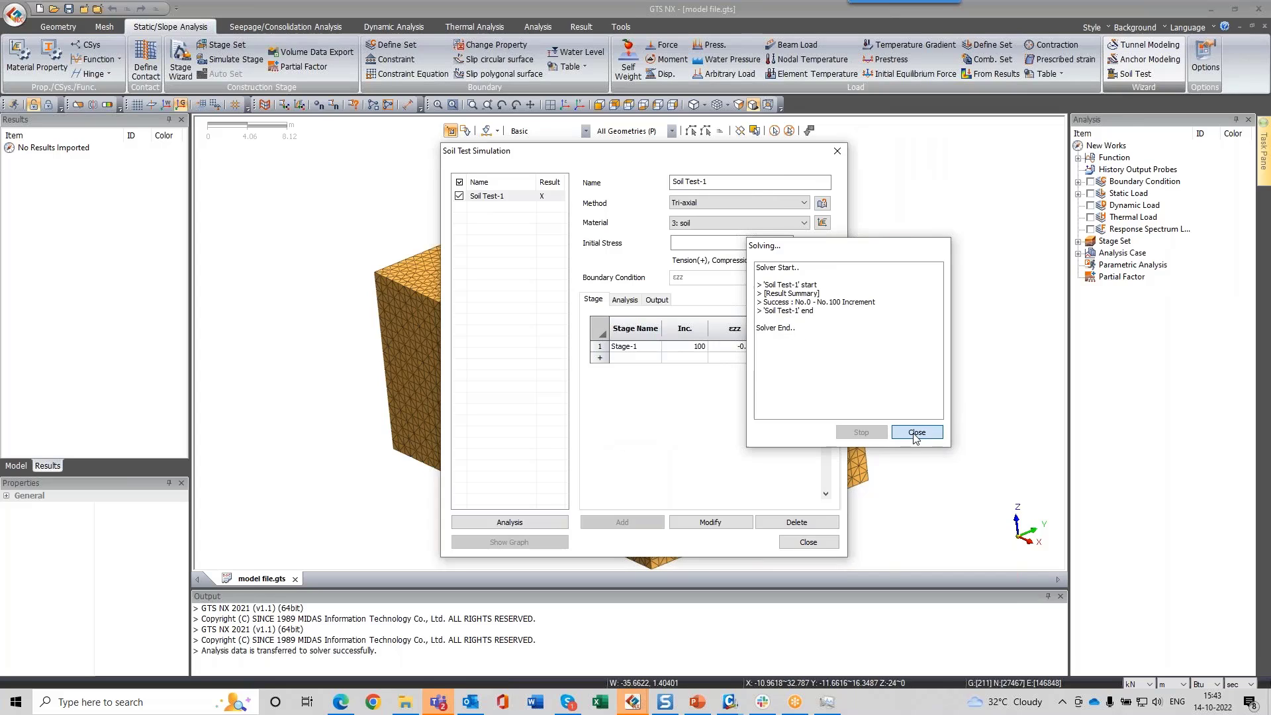
pyautogui.click(917, 431)
pyautogui.moveTo(778, 235); pyautogui.dragTo(551, 112)
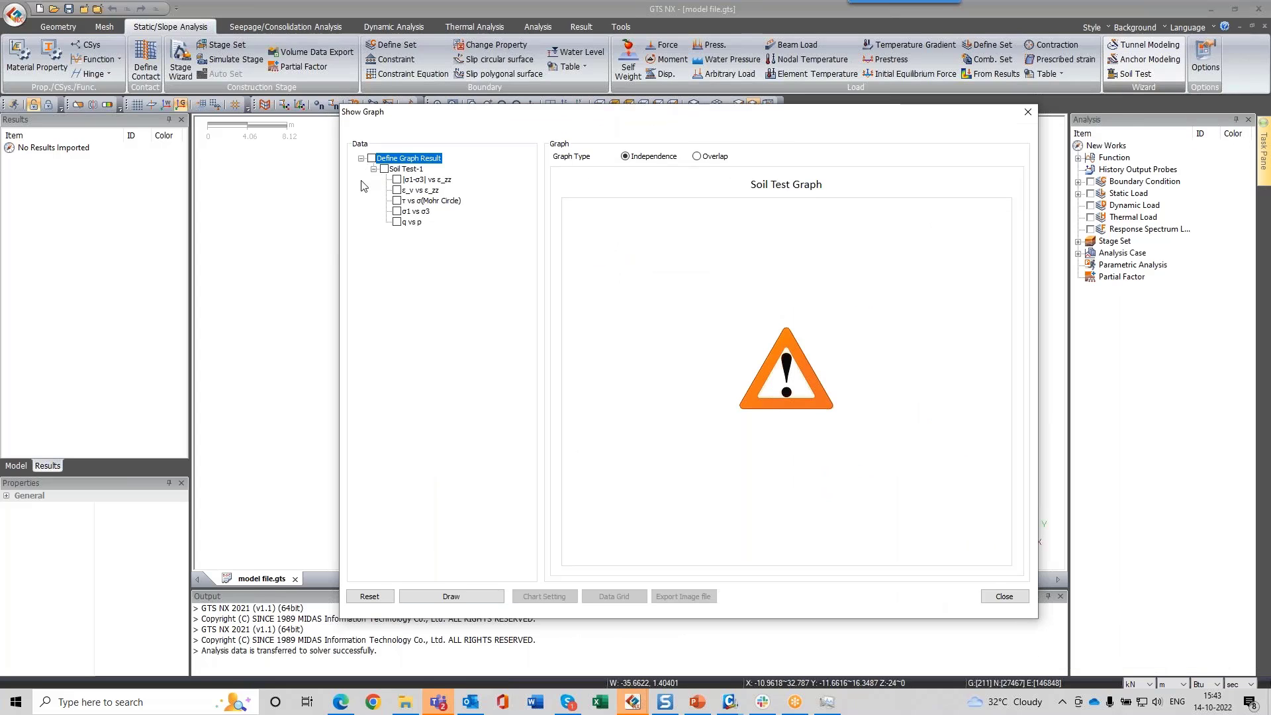
# Step: Plot q vs p, σ1 vs σ3 and ε_v vs ε_zz, then keep only |σ1-σ3| vs ε_zz and ε_v vs ε_zz
pyautogui.click(397, 222)
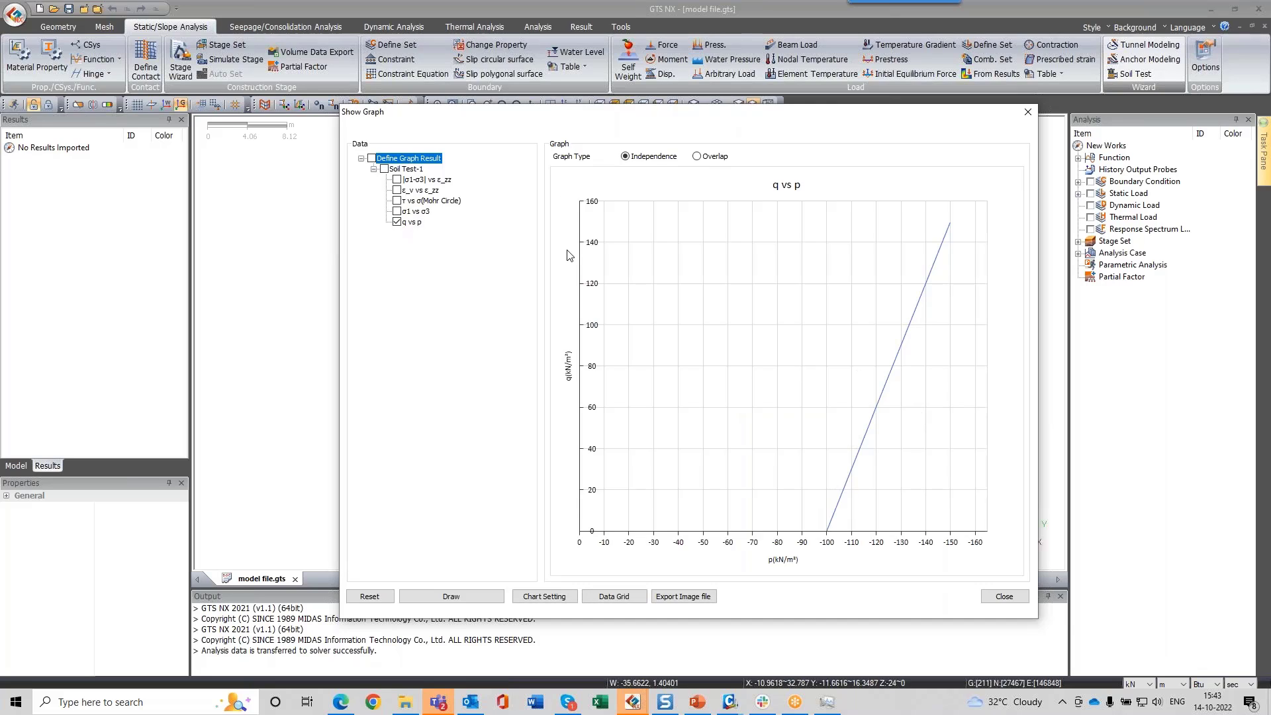
pyautogui.click(397, 213)
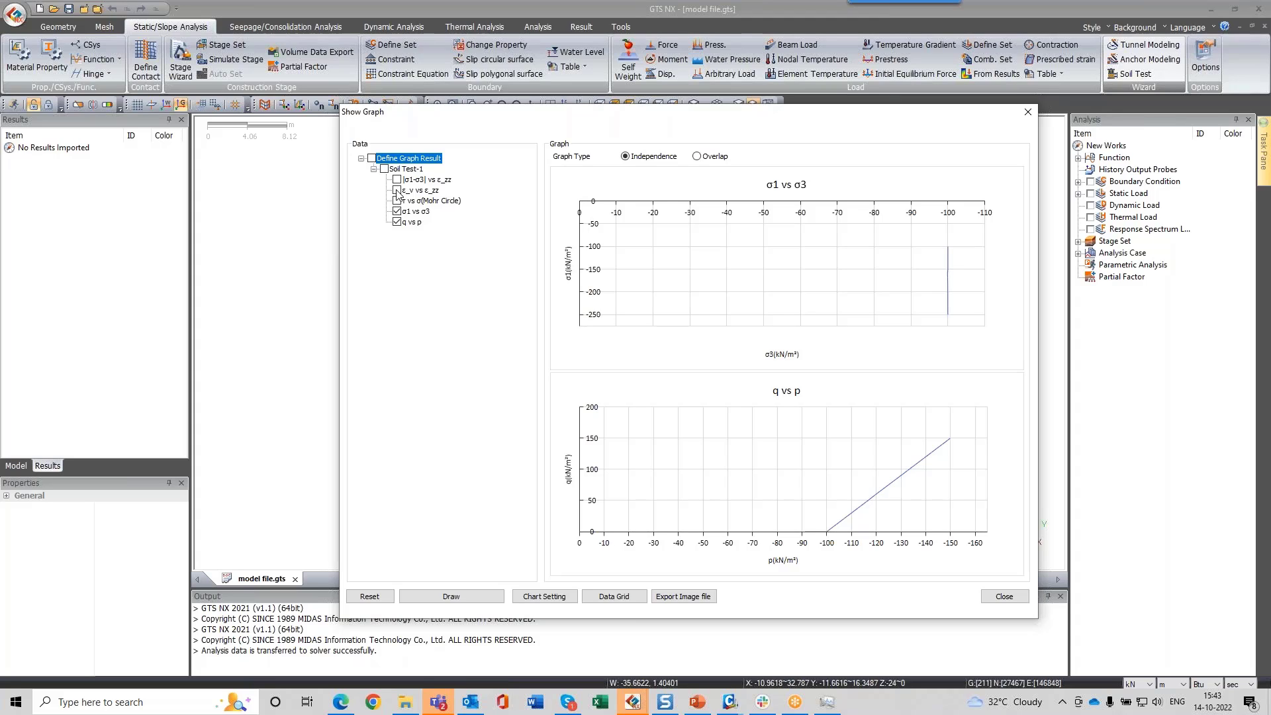
pyautogui.click(398, 190)
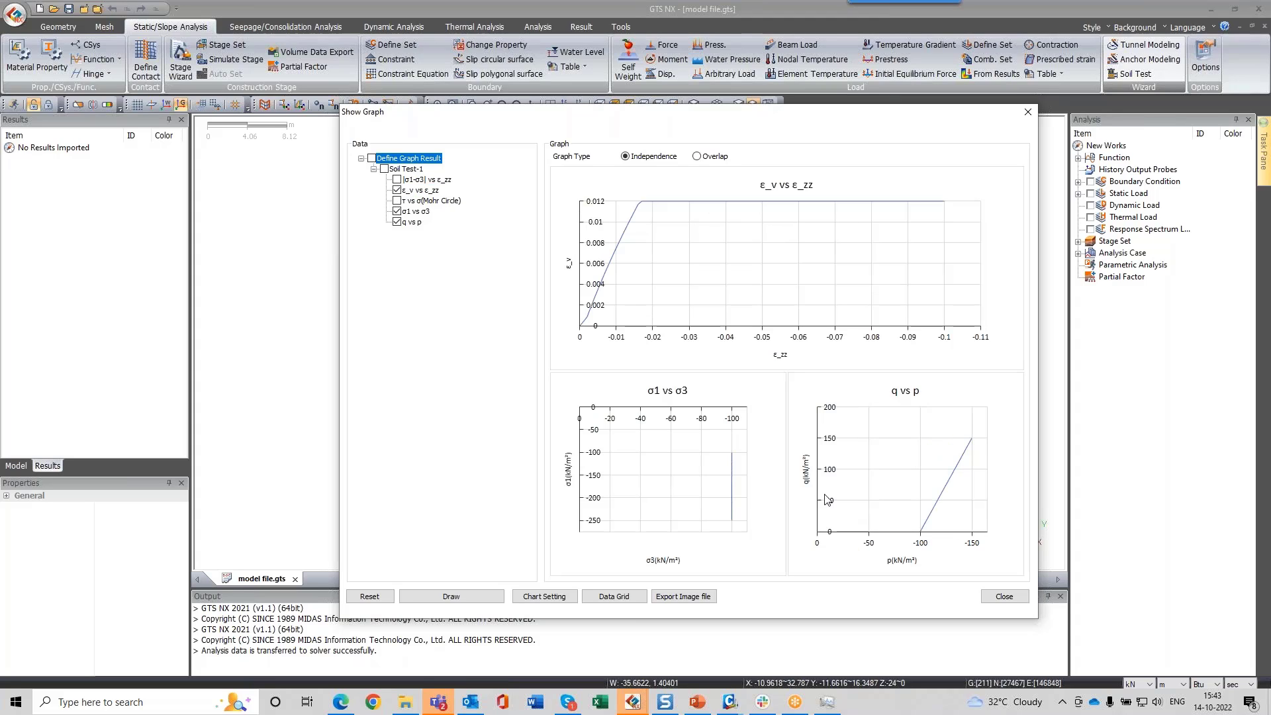
pyautogui.click(397, 222)
pyautogui.click(397, 211)
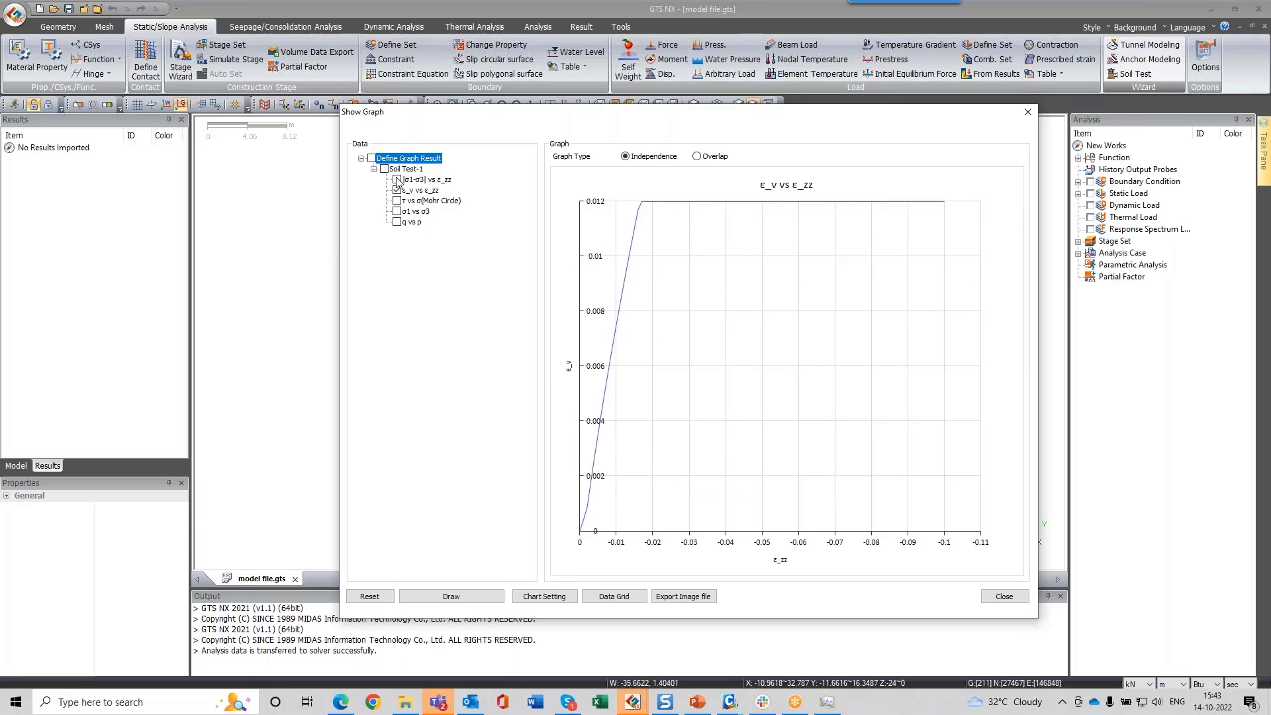
pyautogui.click(397, 179)
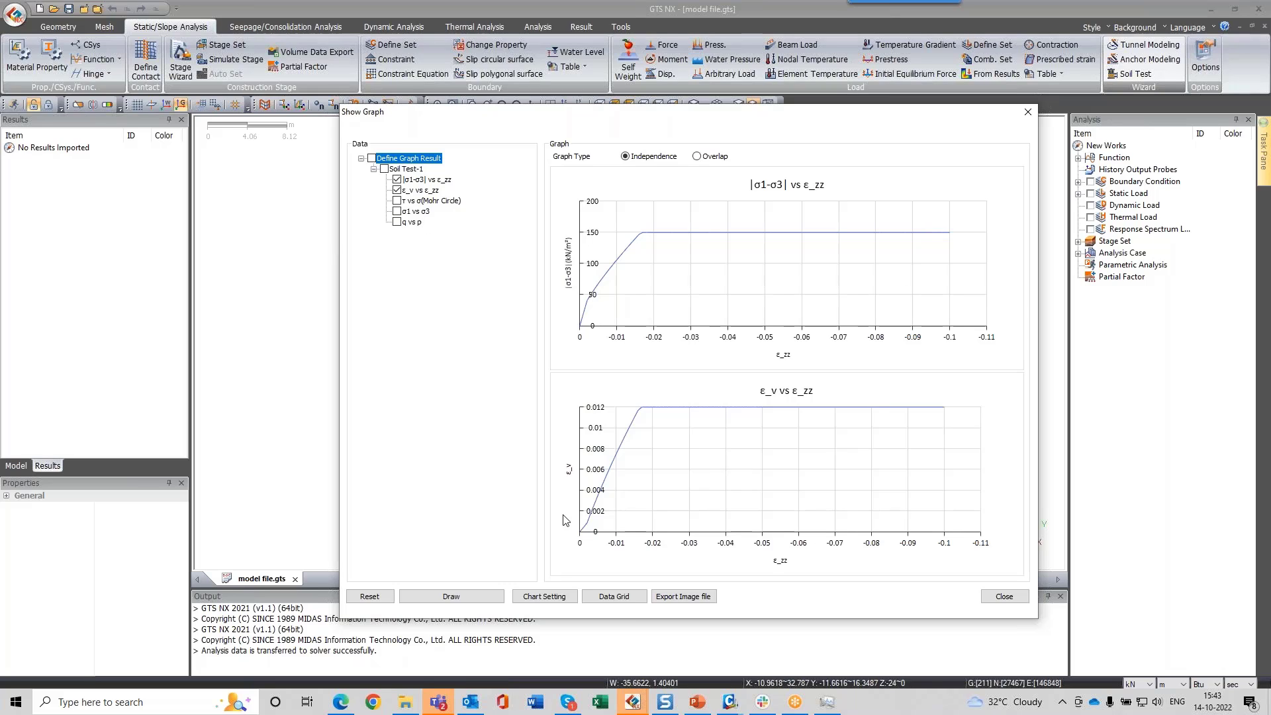
# Step: Examine the data grids of both plotted graphs, select the ε_v vs ε_zz values, and close the soil test simulation
pyautogui.click(611, 597)
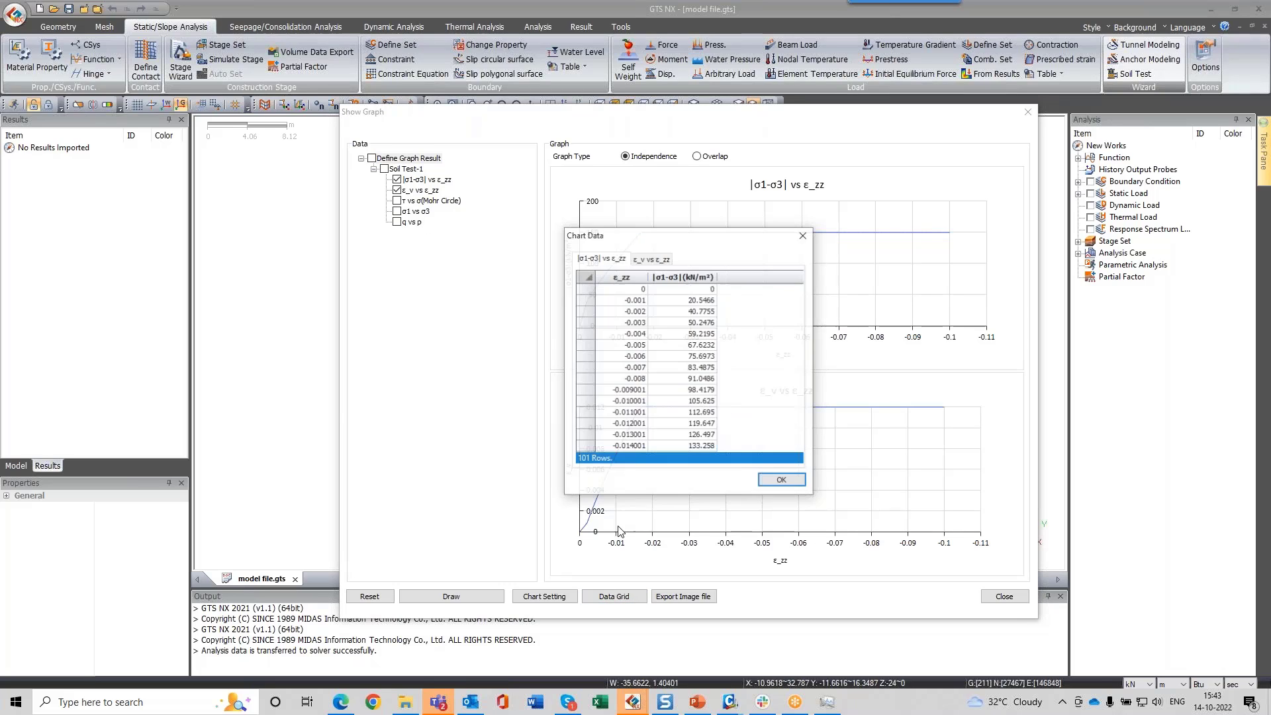
pyautogui.moveTo(624, 290); pyautogui.dragTo(686, 384)
pyautogui.click(657, 259)
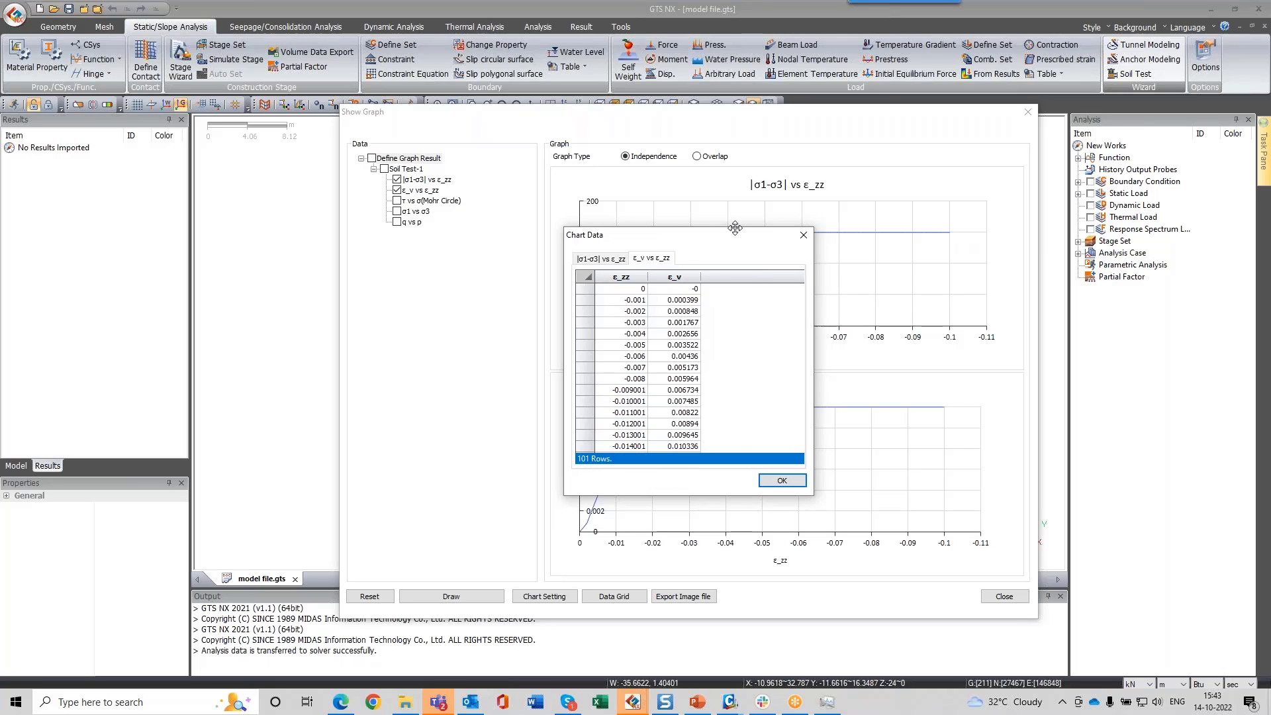
pyautogui.moveTo(730, 232); pyautogui.dragTo(1110, 256)
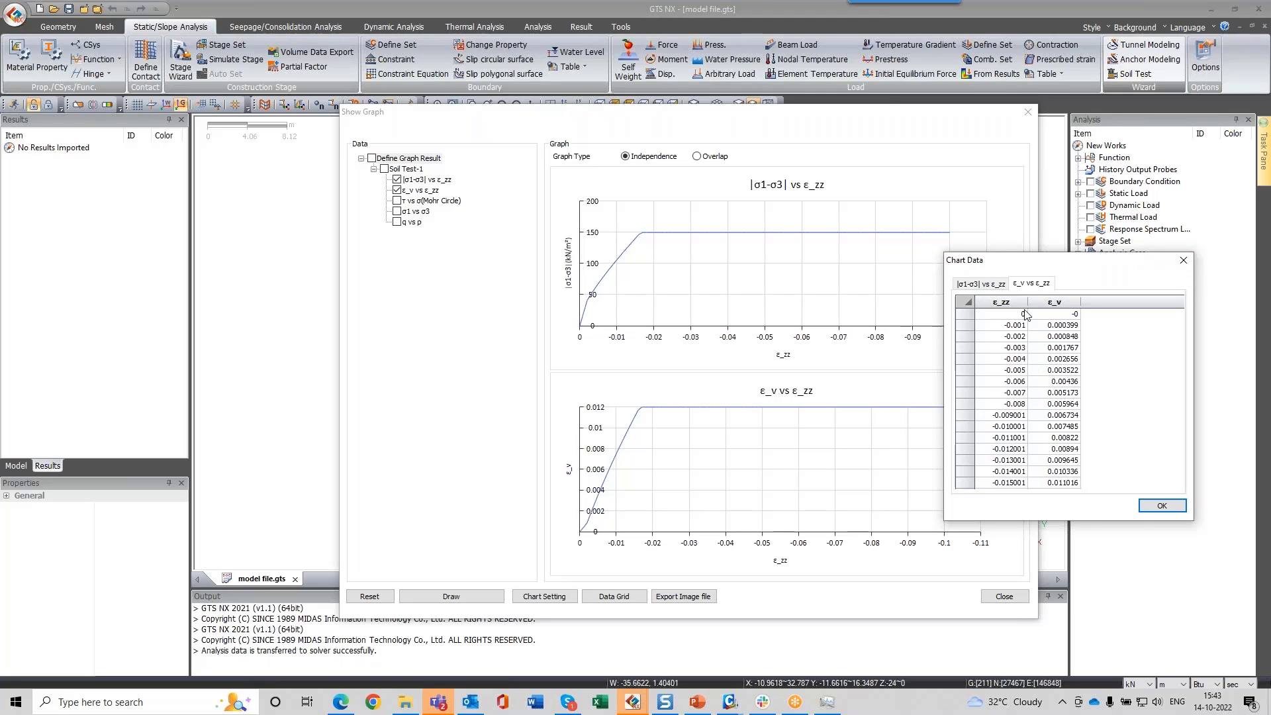
pyautogui.moveTo(1024, 312); pyautogui.dragTo(1087, 502)
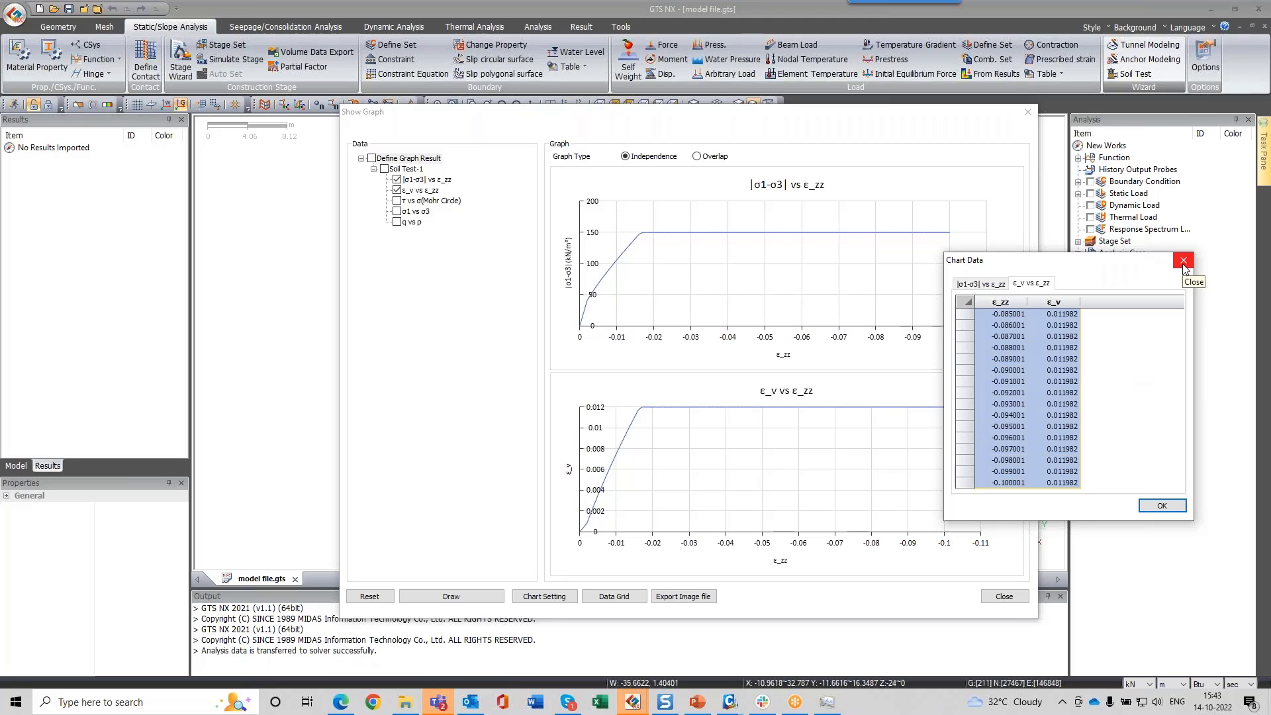
pyautogui.click(1184, 266)
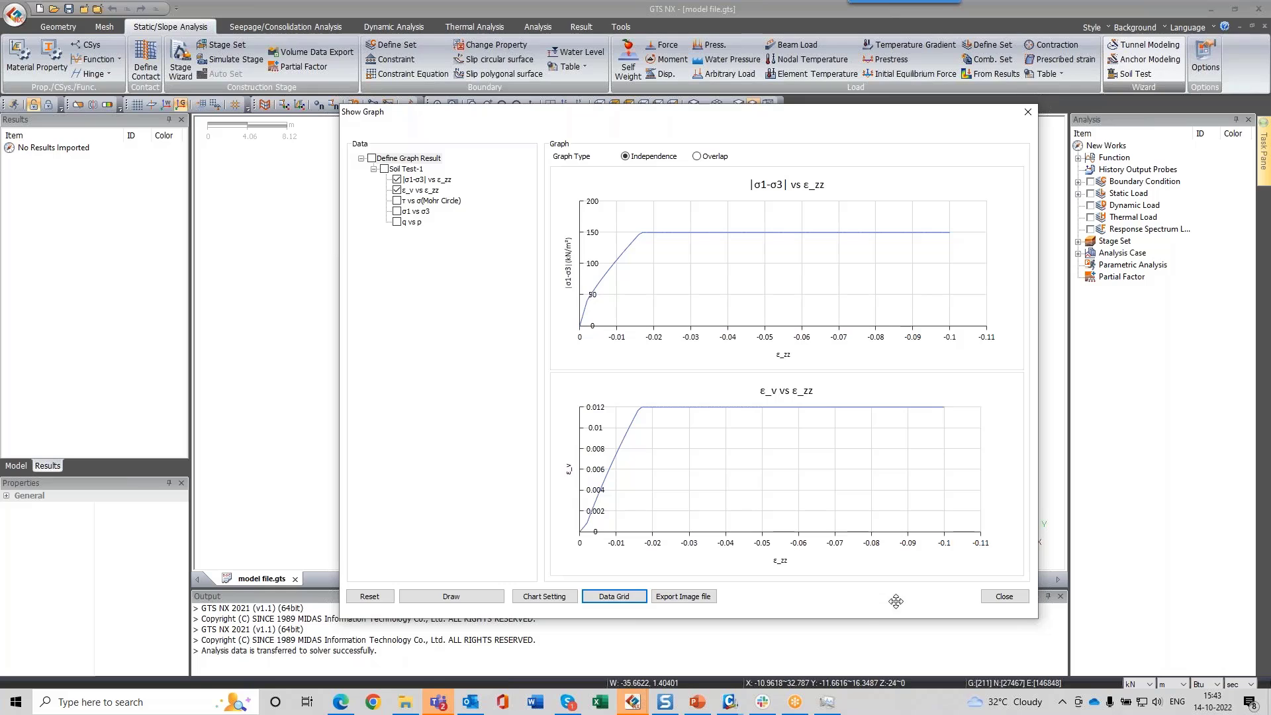
pyautogui.click(1025, 598)
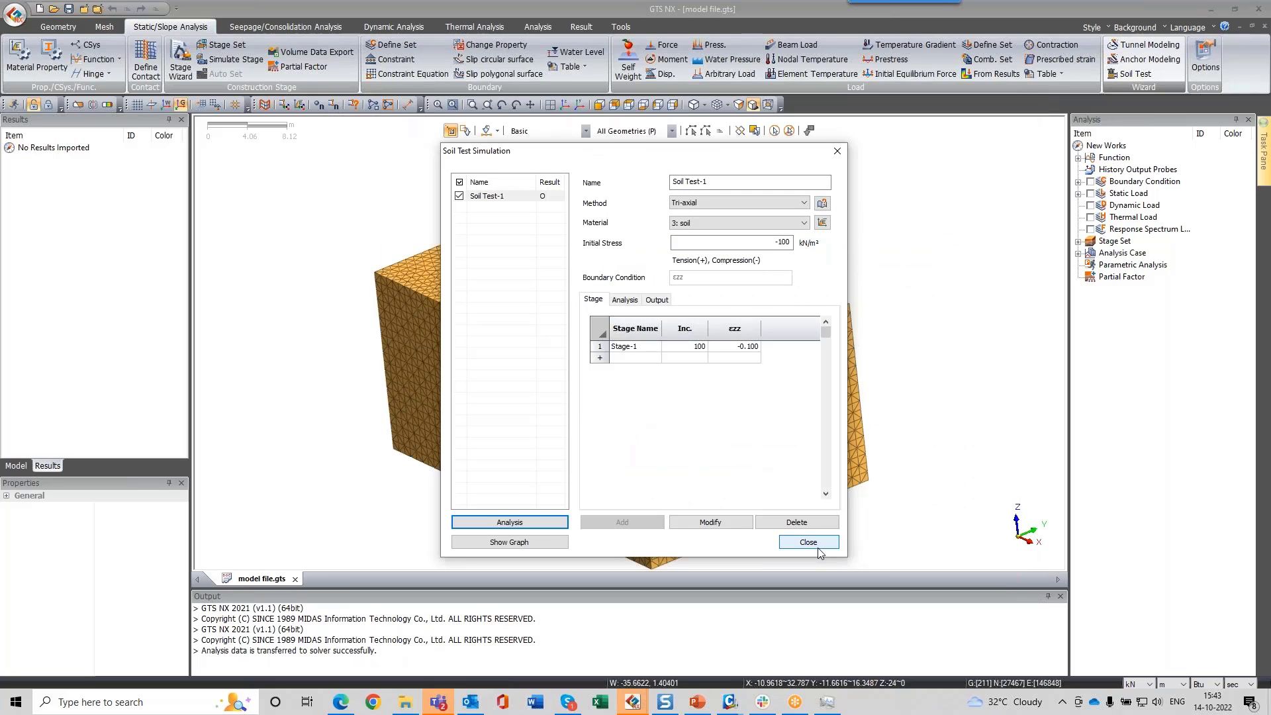
pyautogui.click(819, 551)
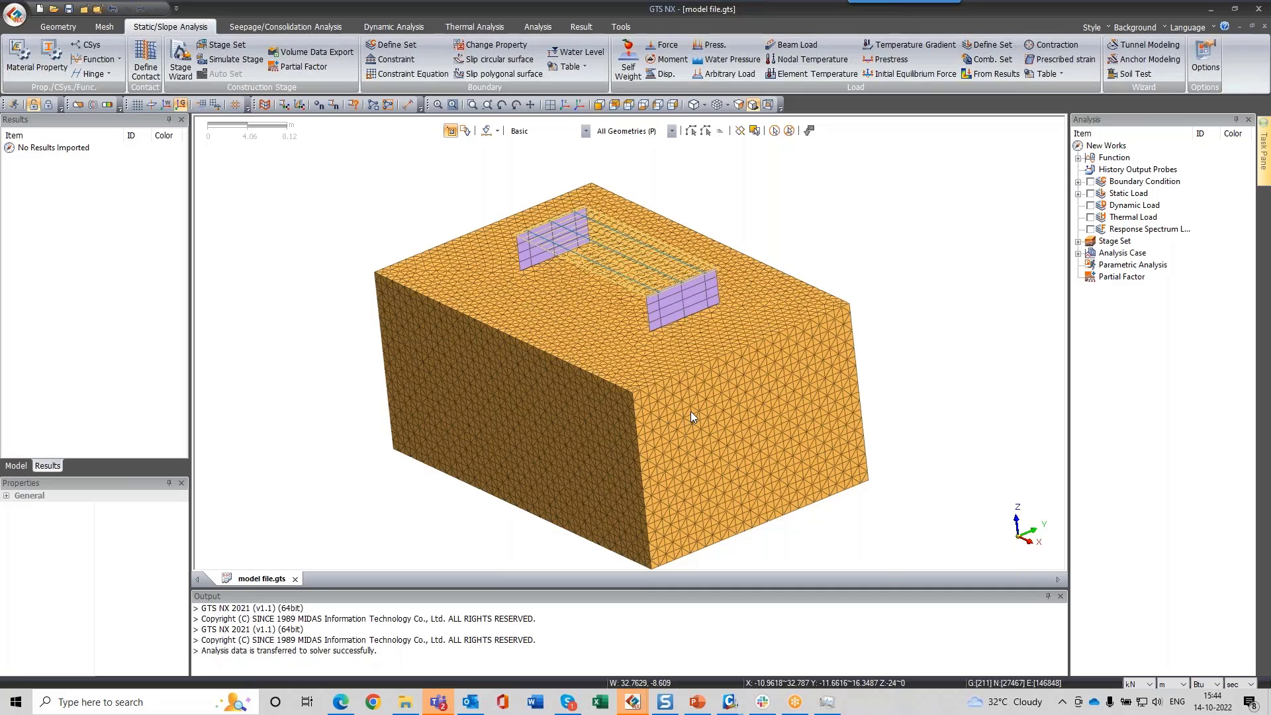
# Step: Open the CS construction stage case's analysis control and look at its nonlinear and advanced nonlinear settings
pyautogui.scroll(-1, 797, 365)
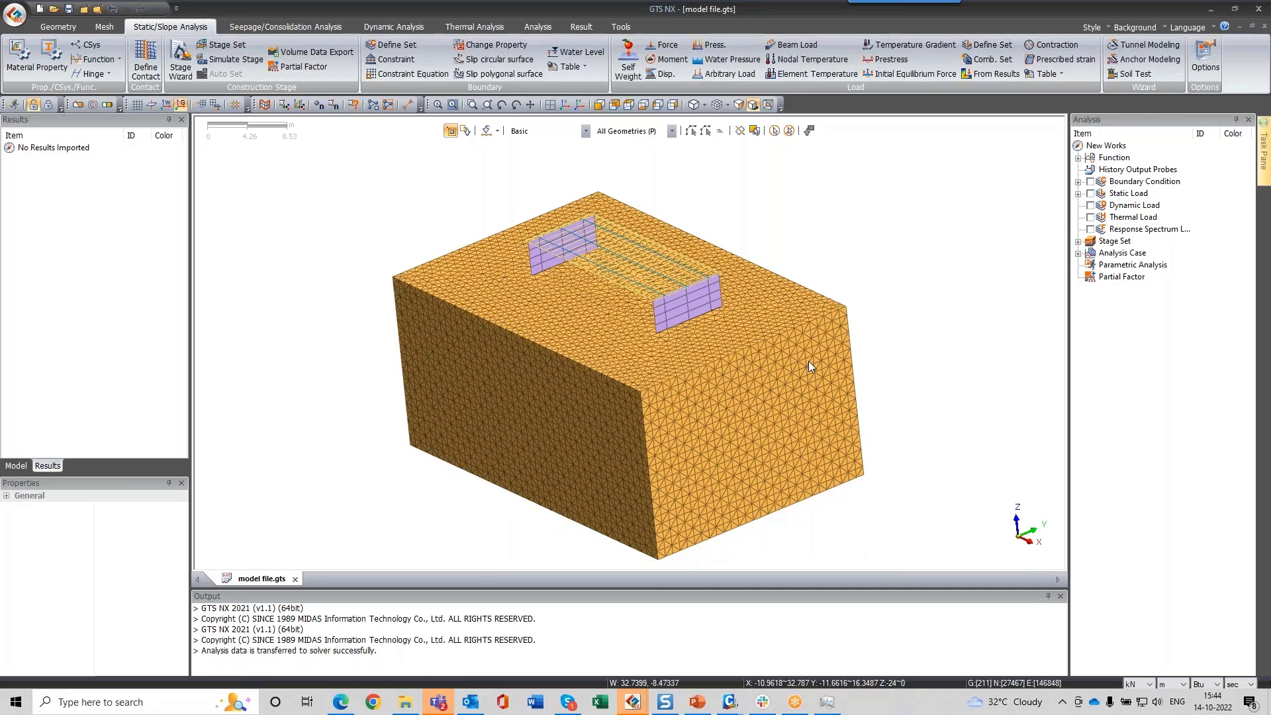
pyautogui.moveTo(809, 360); pyautogui.dragTo(755, 347, button='middle')
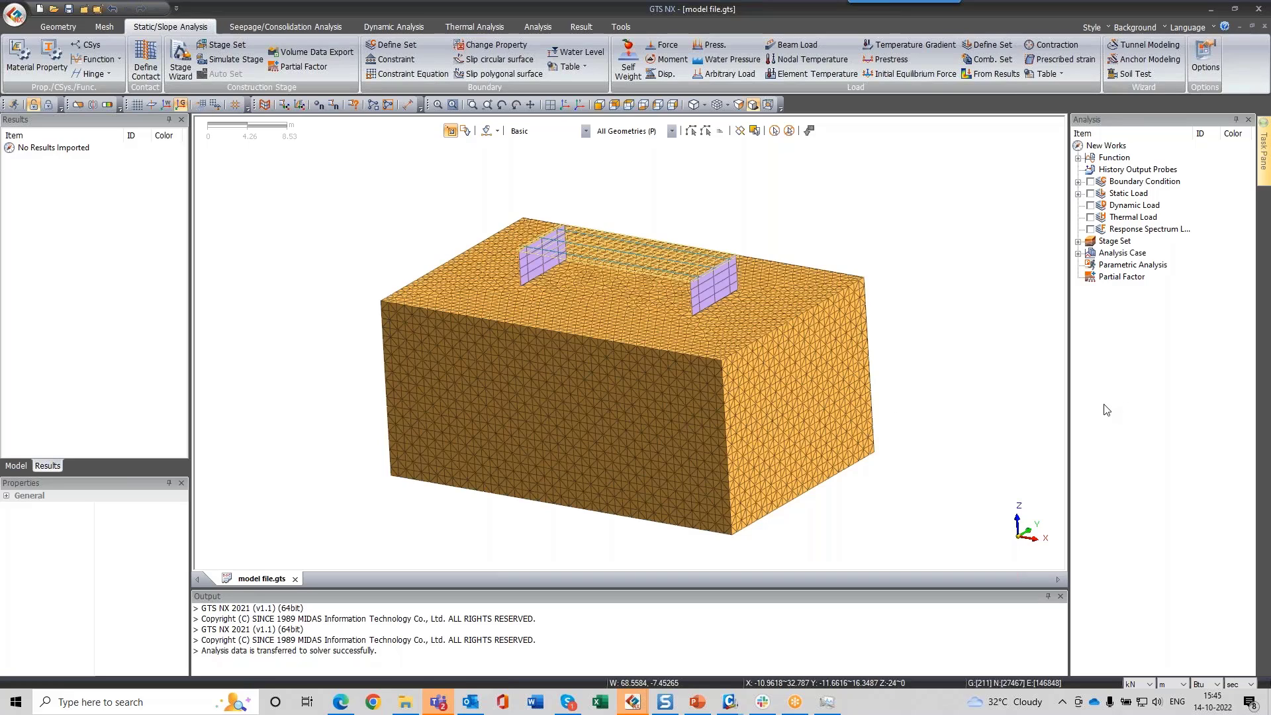
pyautogui.click(1078, 254)
pyautogui.rightClick(1132, 276)
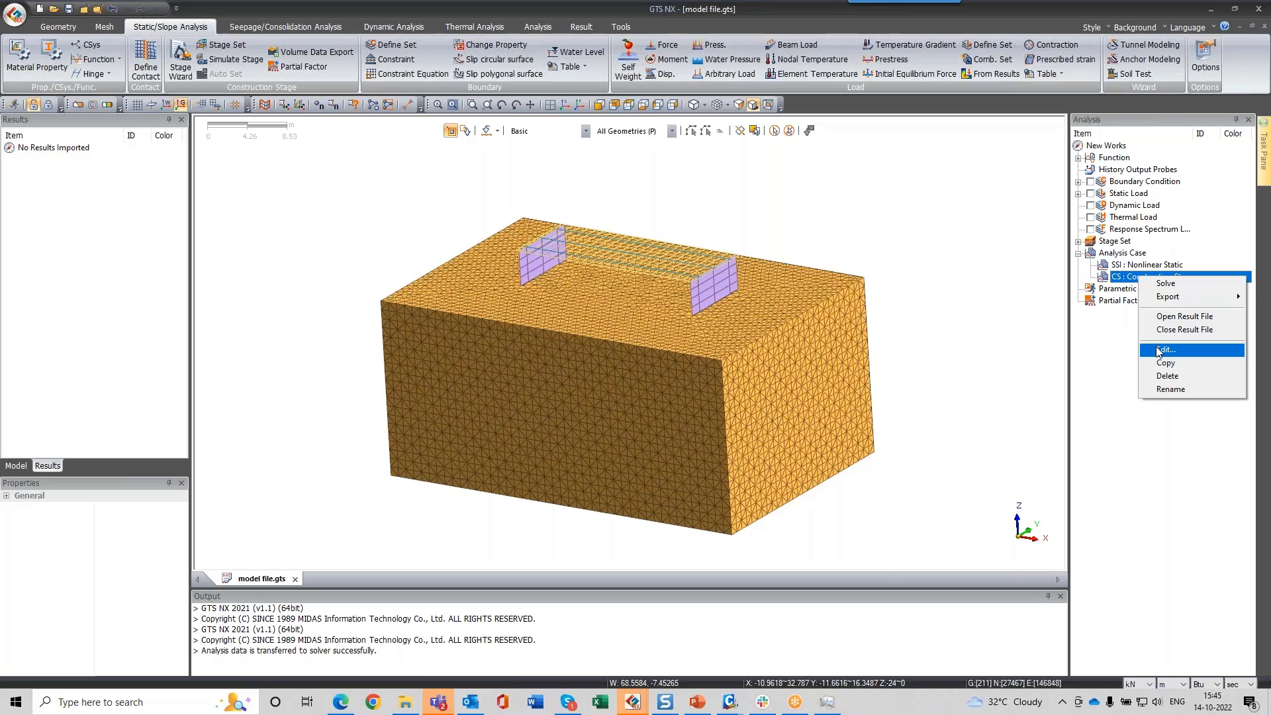
pyautogui.click(1159, 350)
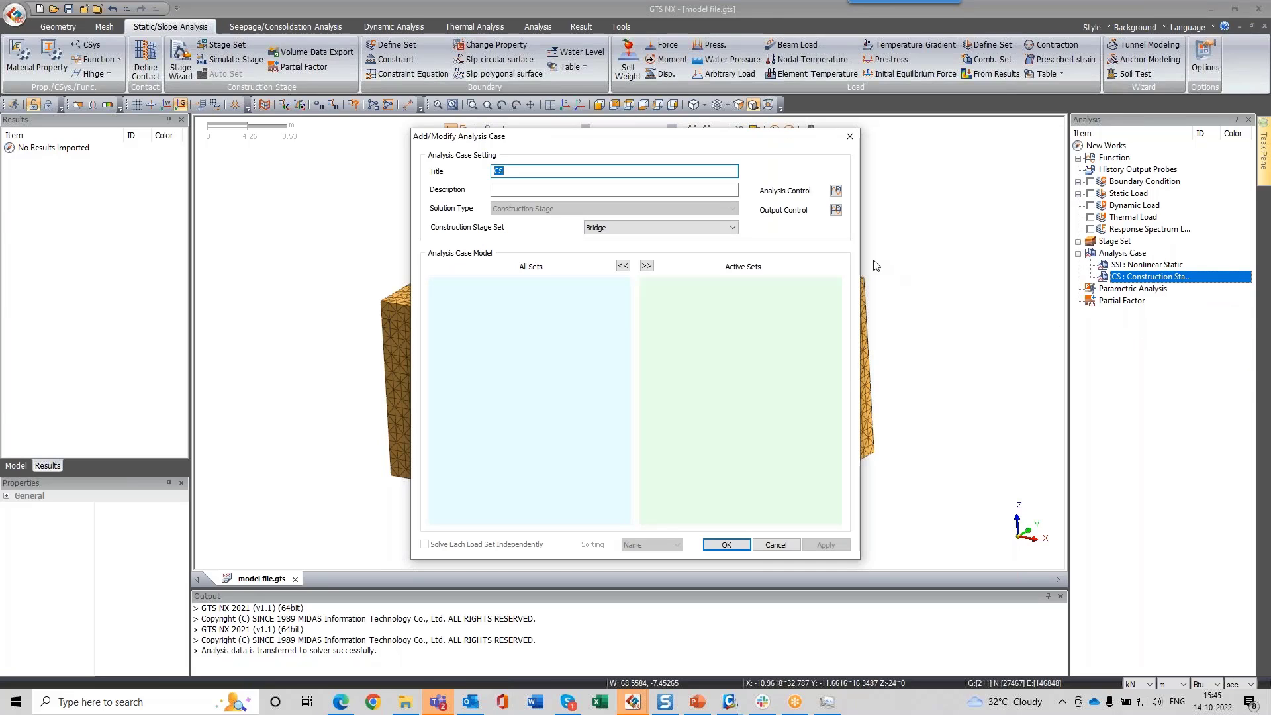
pyautogui.click(839, 191)
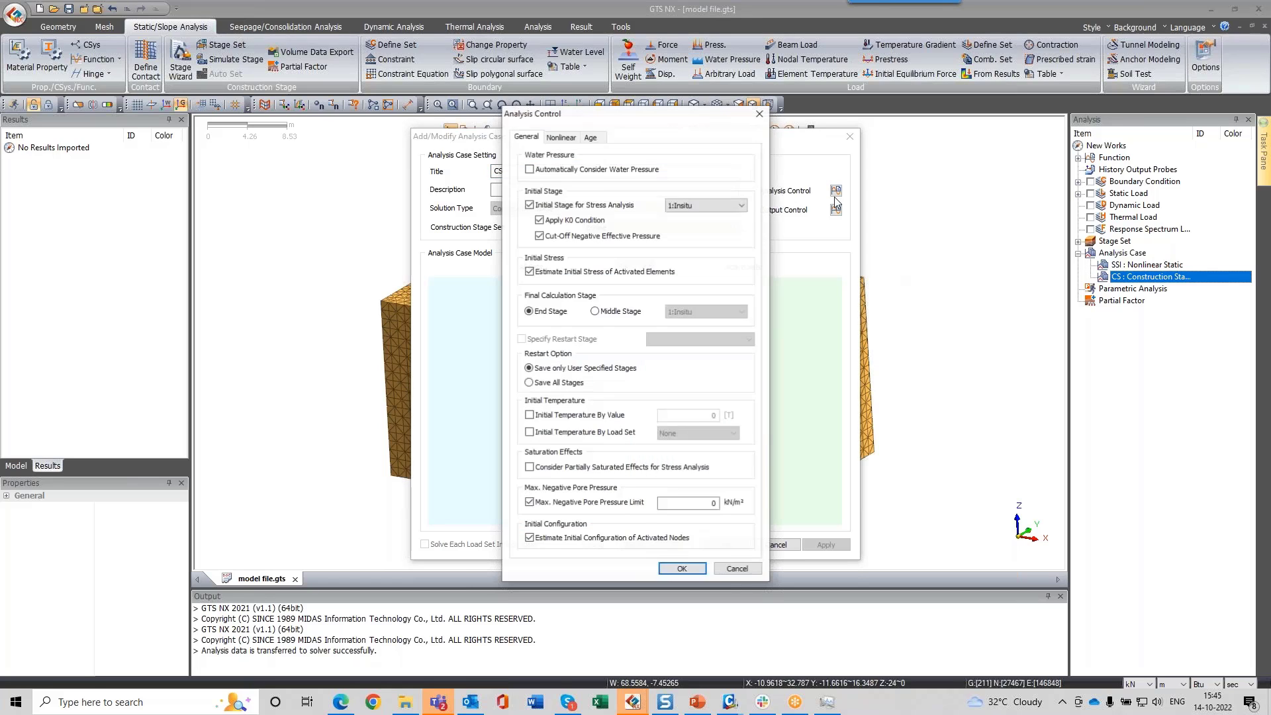
pyautogui.moveTo(717, 117); pyautogui.dragTo(926, 99)
pyautogui.click(768, 117)
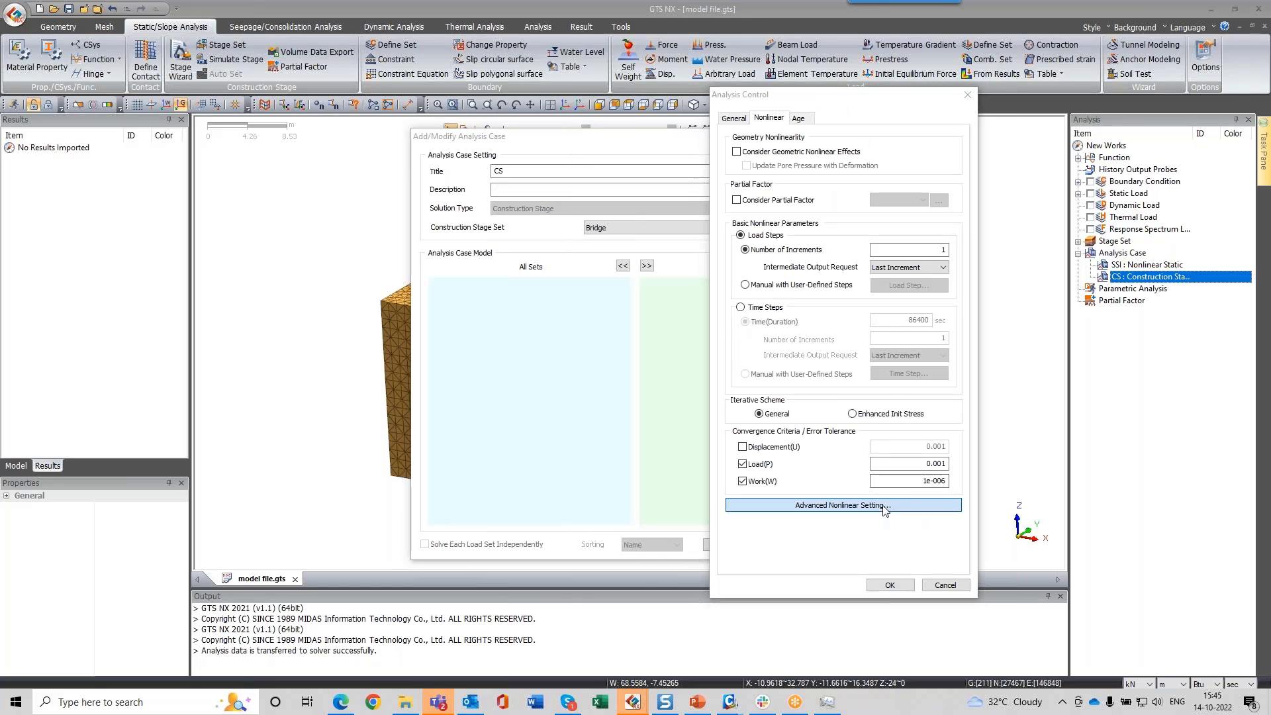
pyautogui.click(842, 505)
pyautogui.click(960, 183)
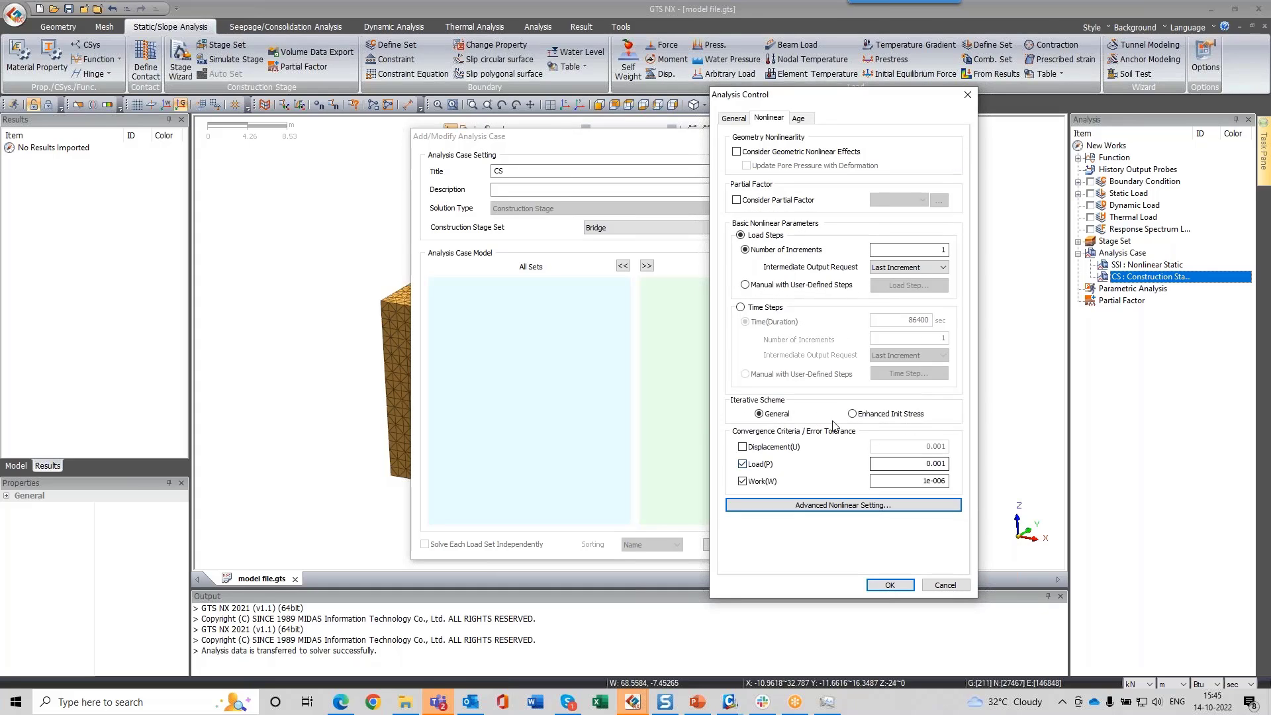
# Step: Try Displacement as the sole convergence criterion with tolerance 0.01, switch back to Load and Work, and cancel editing the CS case
pyautogui.click(772, 450)
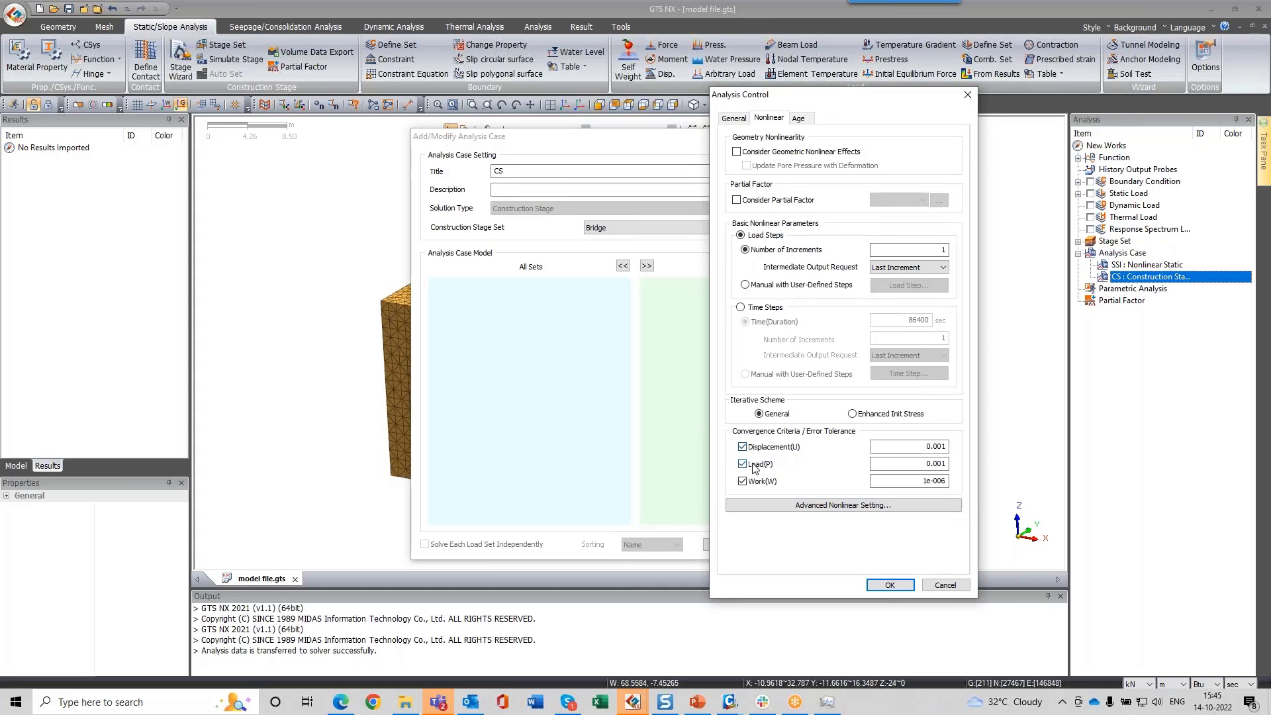
pyautogui.click(756, 465)
pyautogui.click(761, 483)
pyautogui.click(939, 448)
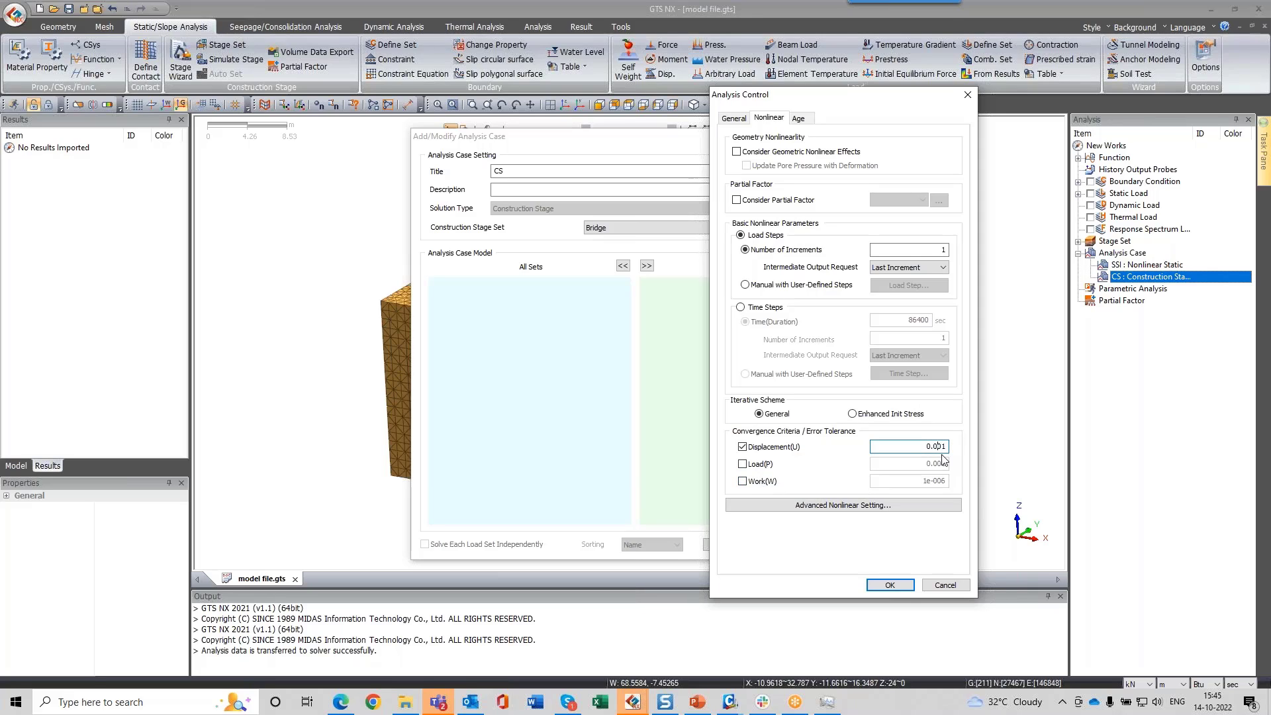
pyautogui.press('BackSpace')
pyautogui.click(768, 447)
pyautogui.click(761, 481)
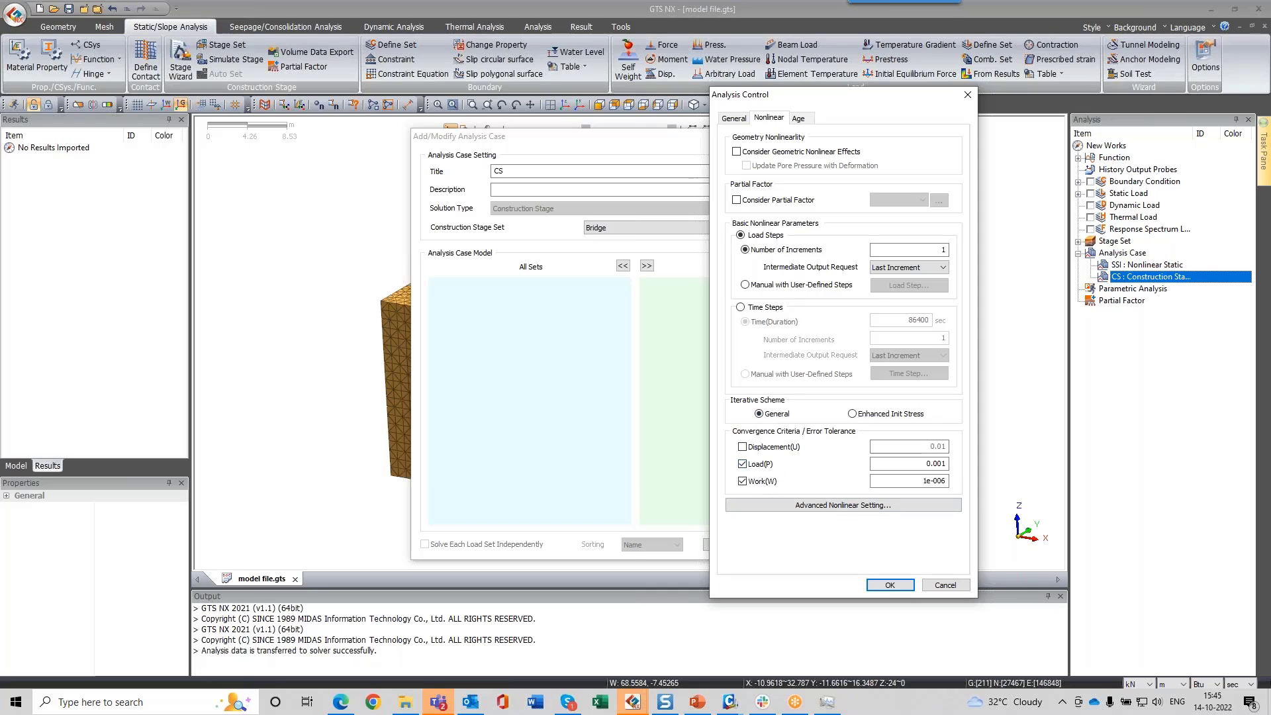
pyautogui.click(759, 463)
pyautogui.click(875, 415)
pyautogui.click(944, 585)
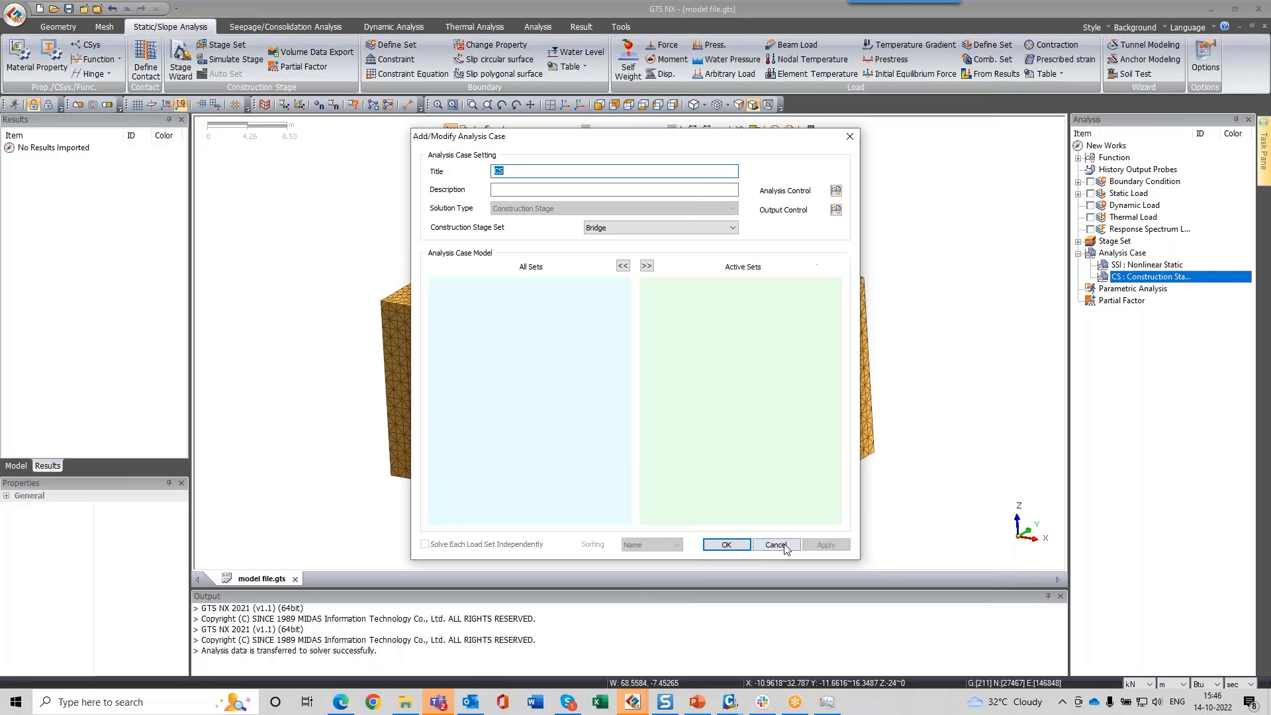
pyautogui.click(786, 548)
# Step: Start a new analysis case with the Nonlinear Static solution type and open its nonlinear analysis control settings
pyautogui.rightClick(1129, 254)
pyautogui.click(1157, 262)
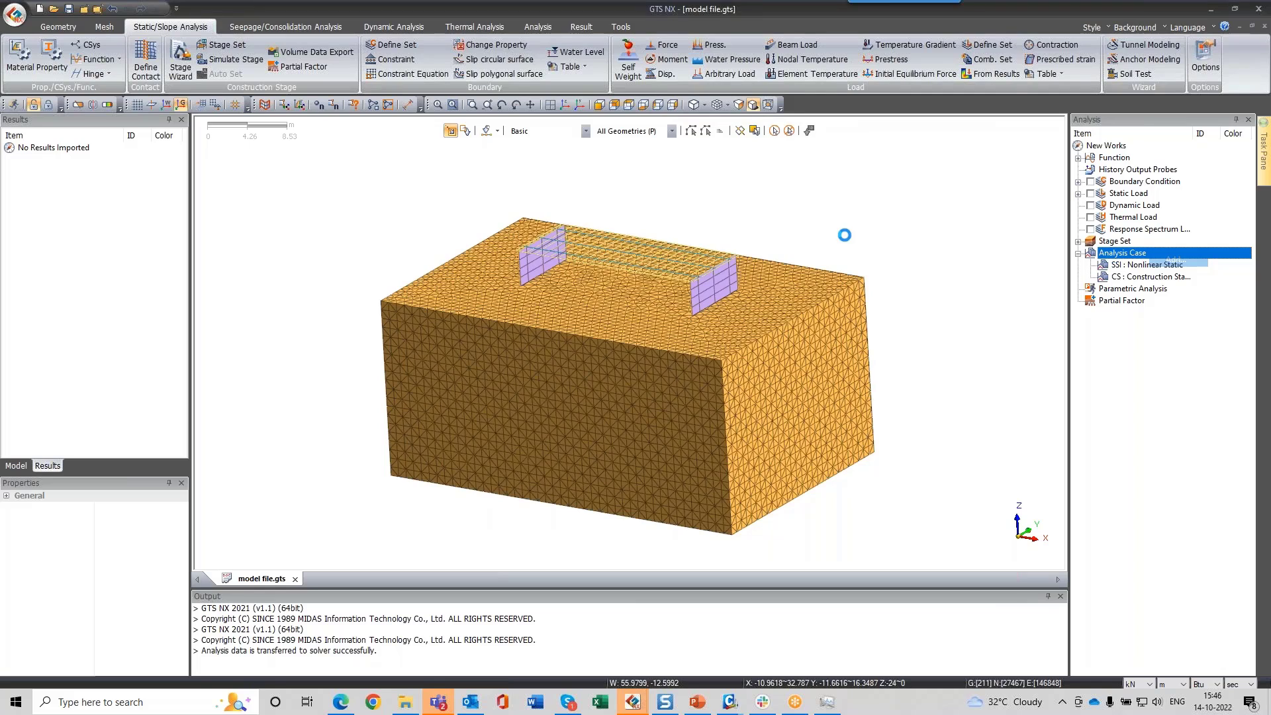
pyautogui.click(732, 208)
pyautogui.click(523, 226)
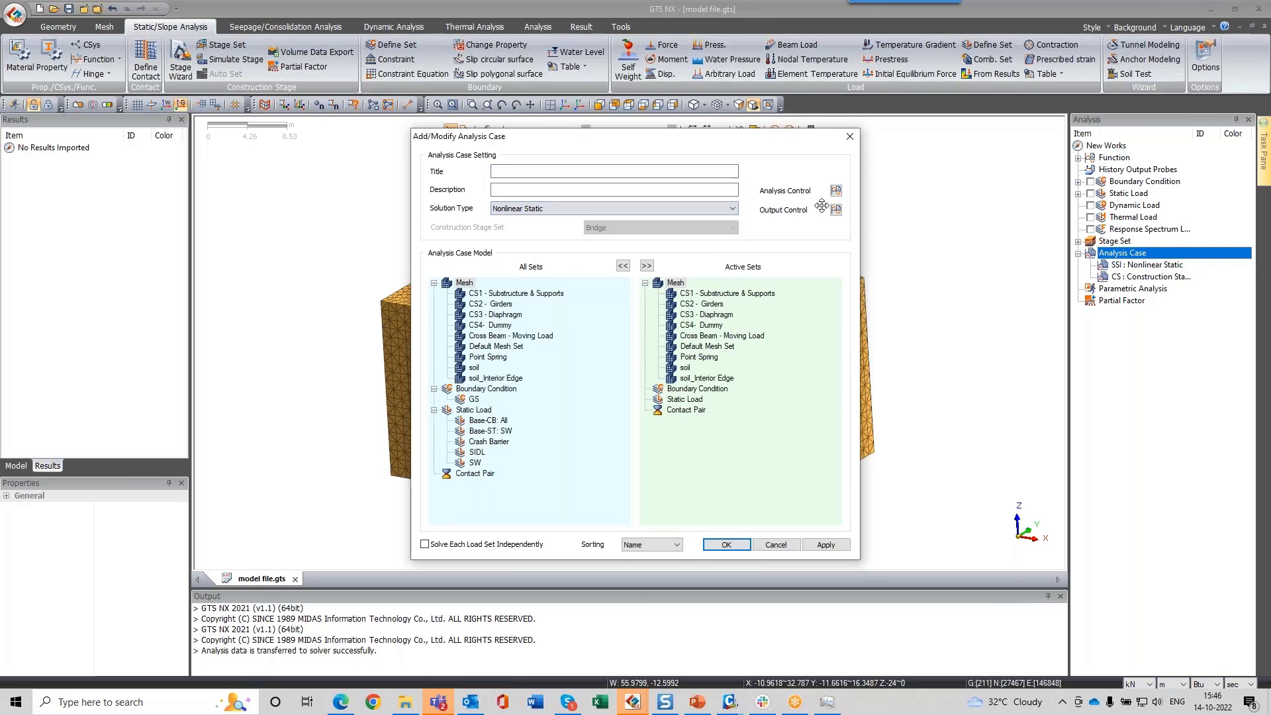
pyautogui.click(836, 192)
pyautogui.click(561, 129)
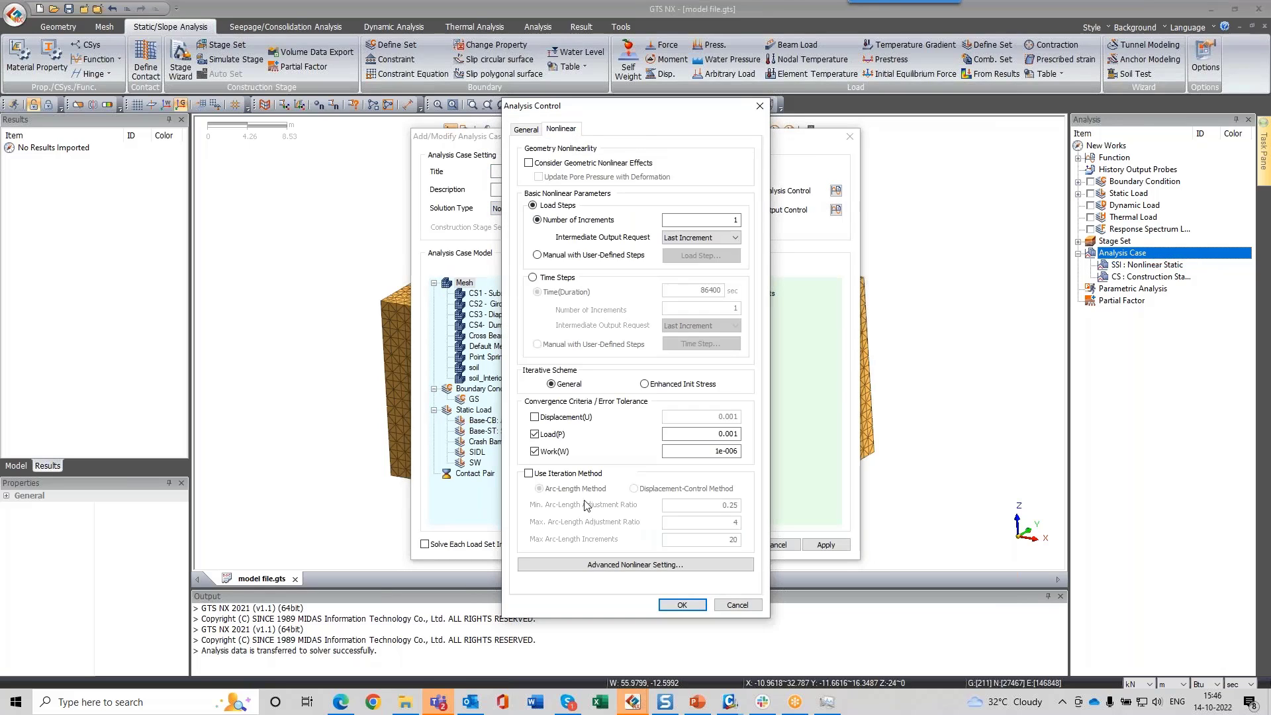
# Step: Enable the iteration method, try Displacement-Control, return to Arc-Length, and discard the new analysis case
pyautogui.click(548, 474)
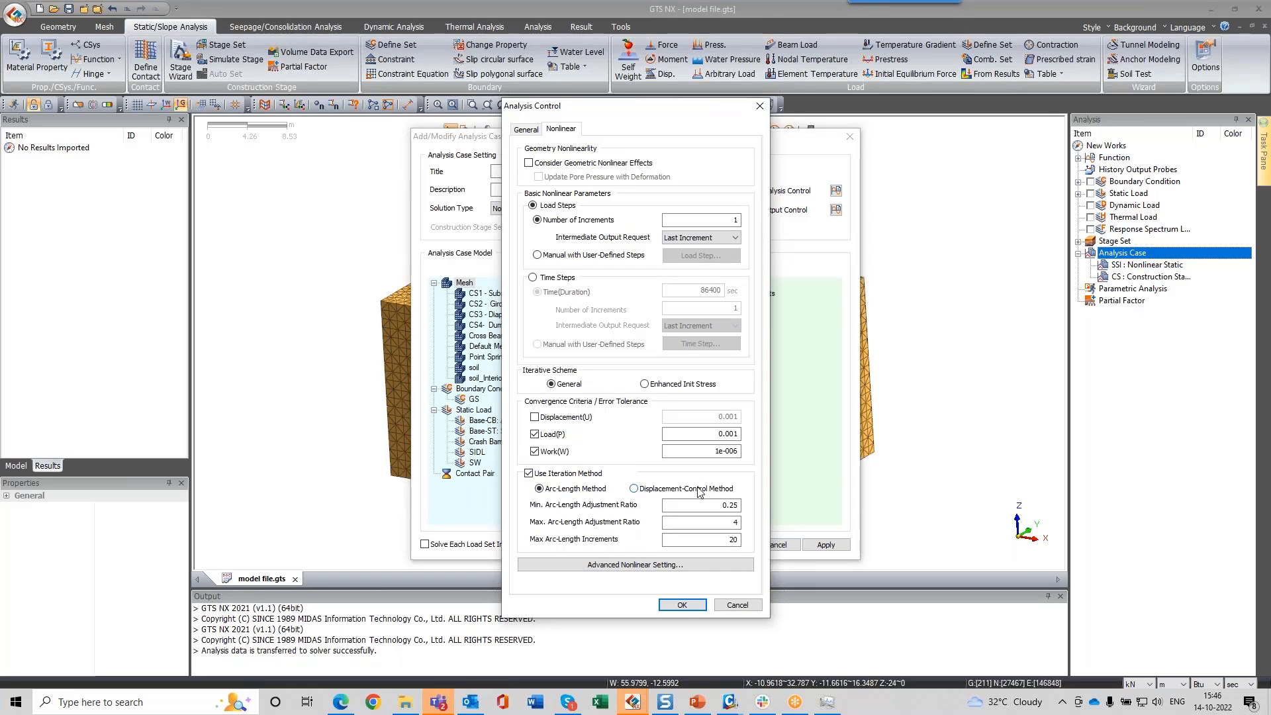
pyautogui.click(635, 489)
pyautogui.click(591, 489)
pyautogui.click(760, 106)
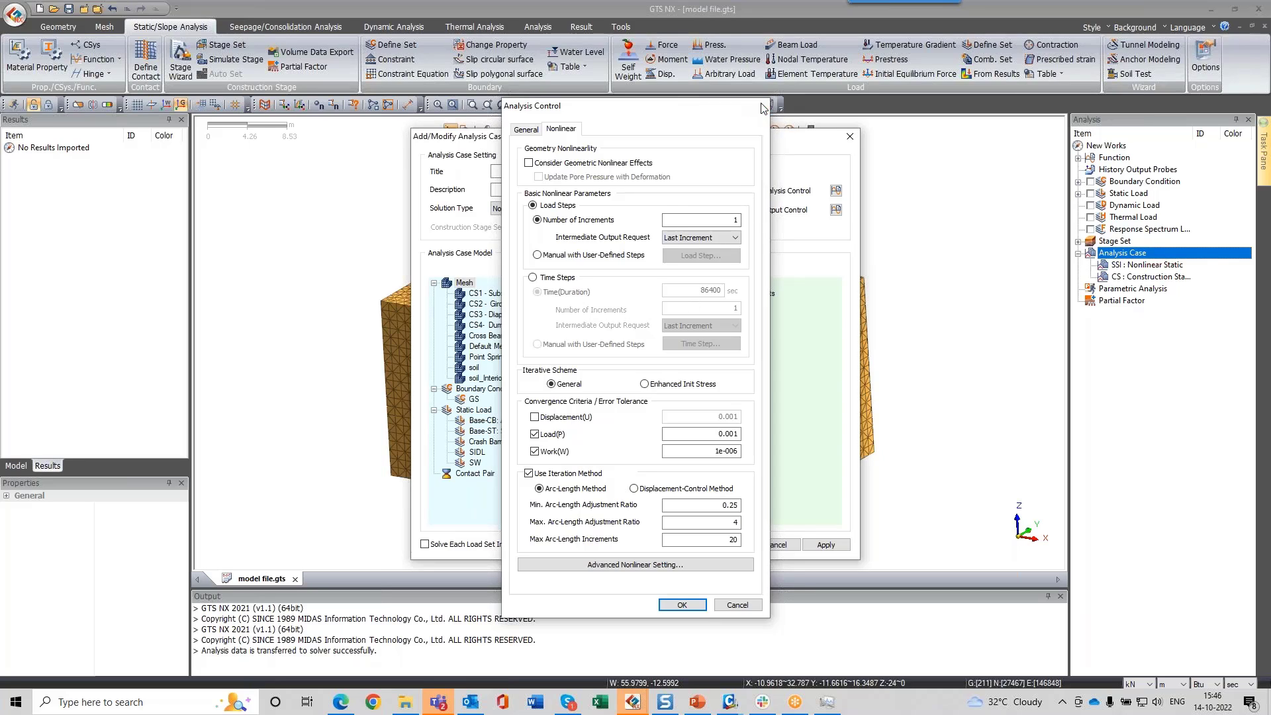
pyautogui.click(840, 135)
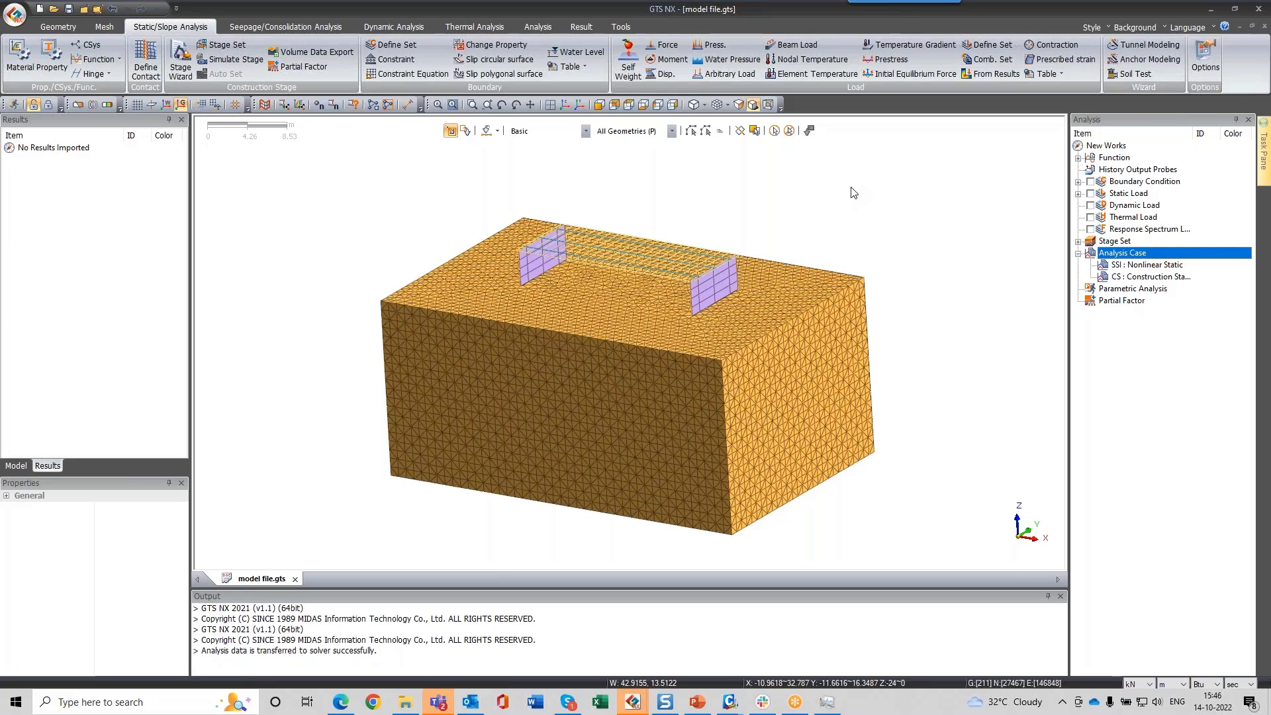
pyautogui.scroll(1, 853, 193)
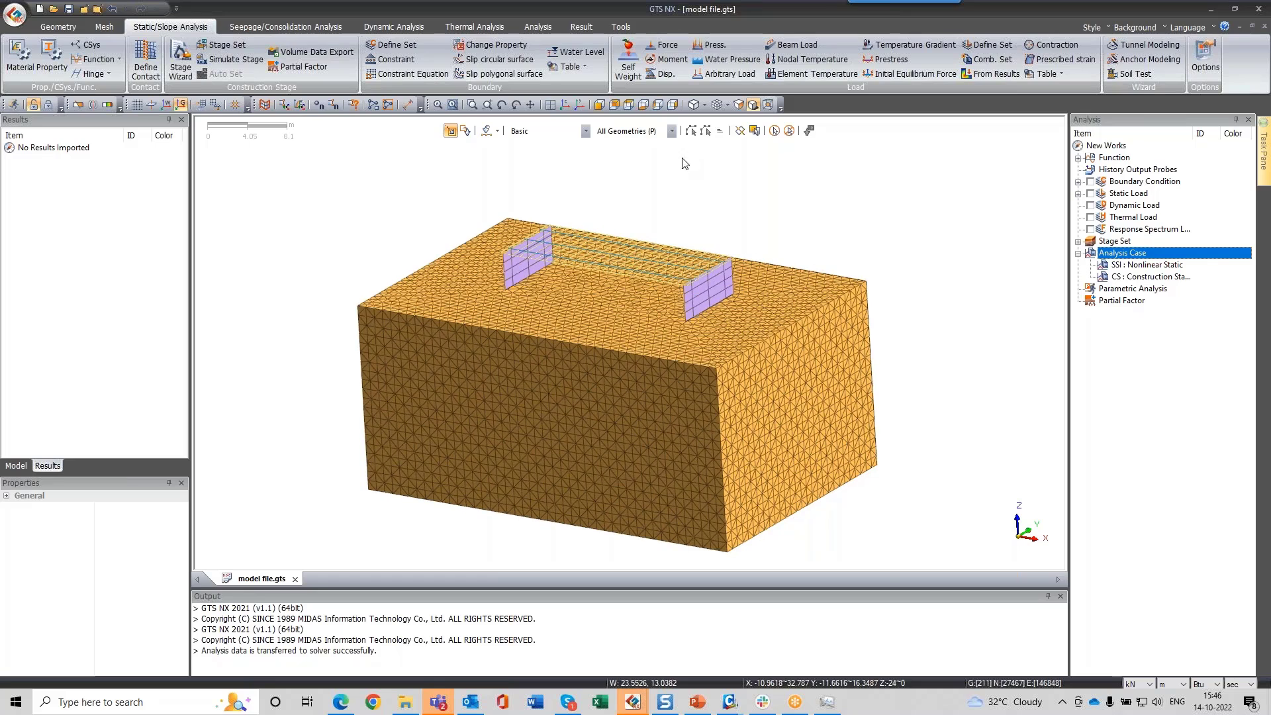
pyautogui.click(565, 106)
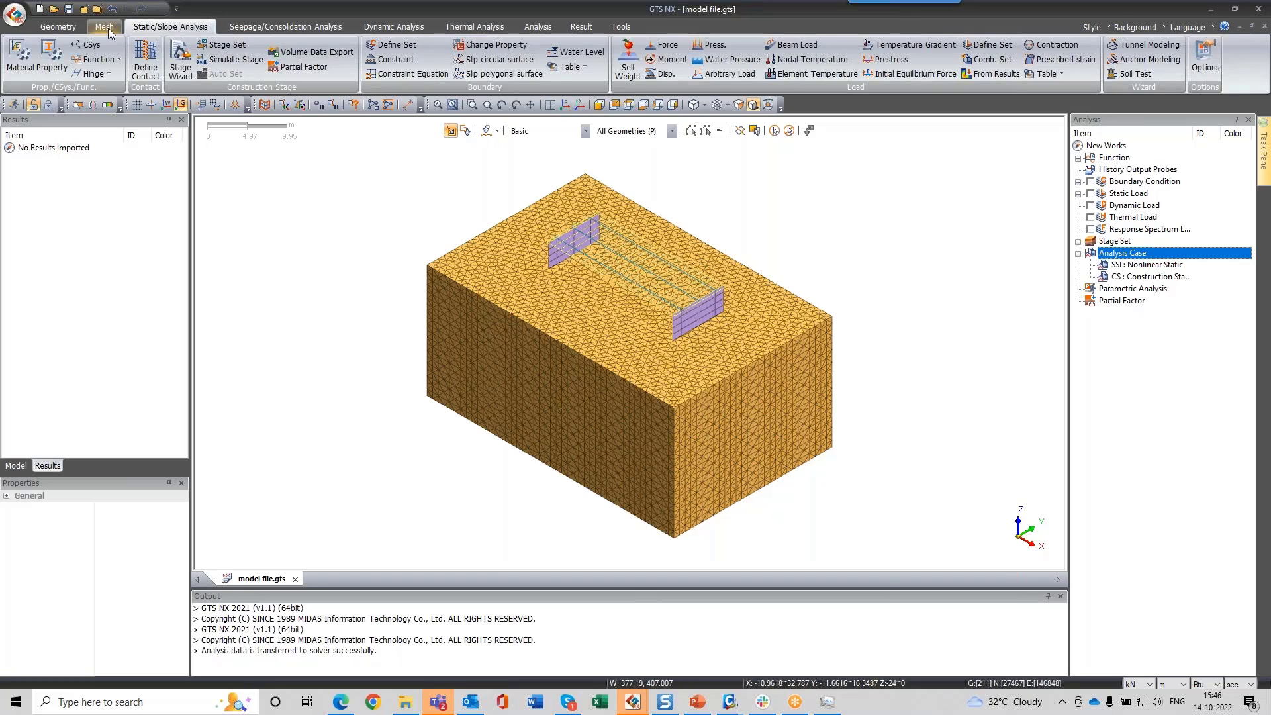
pyautogui.click(66, 28)
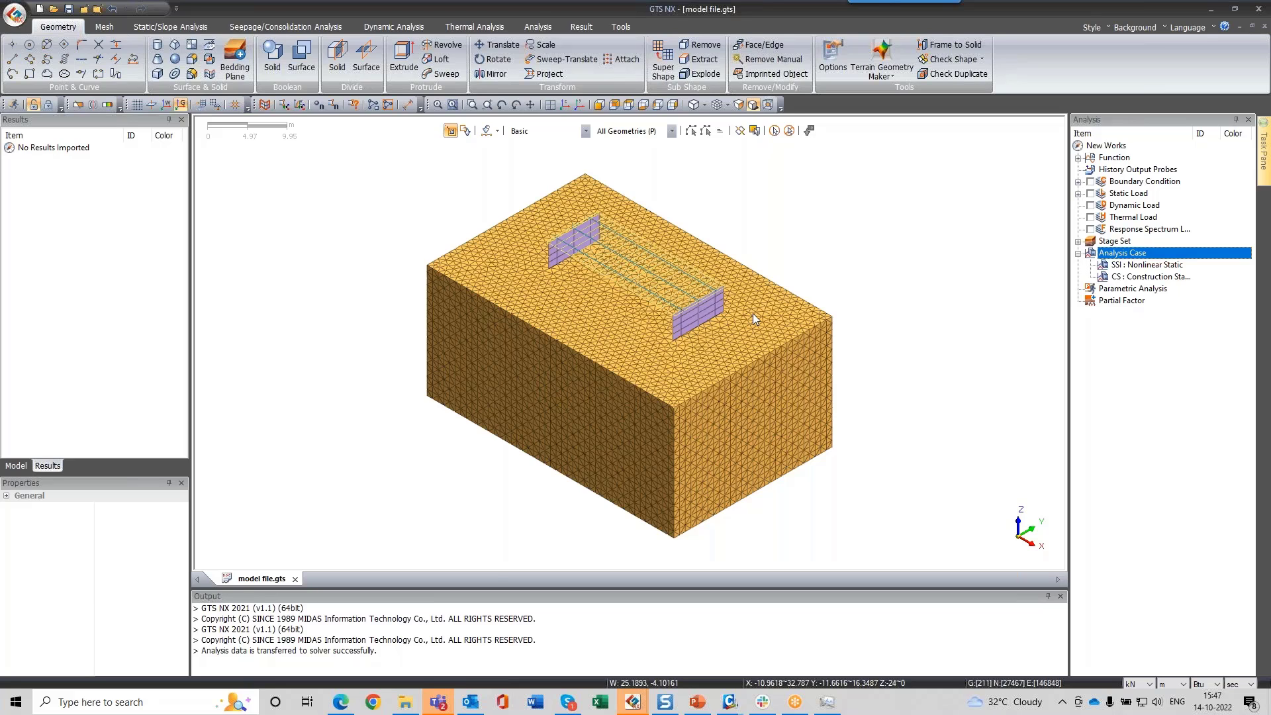
pyautogui.moveTo(753, 308); pyautogui.dragTo(757, 307, button='middle')
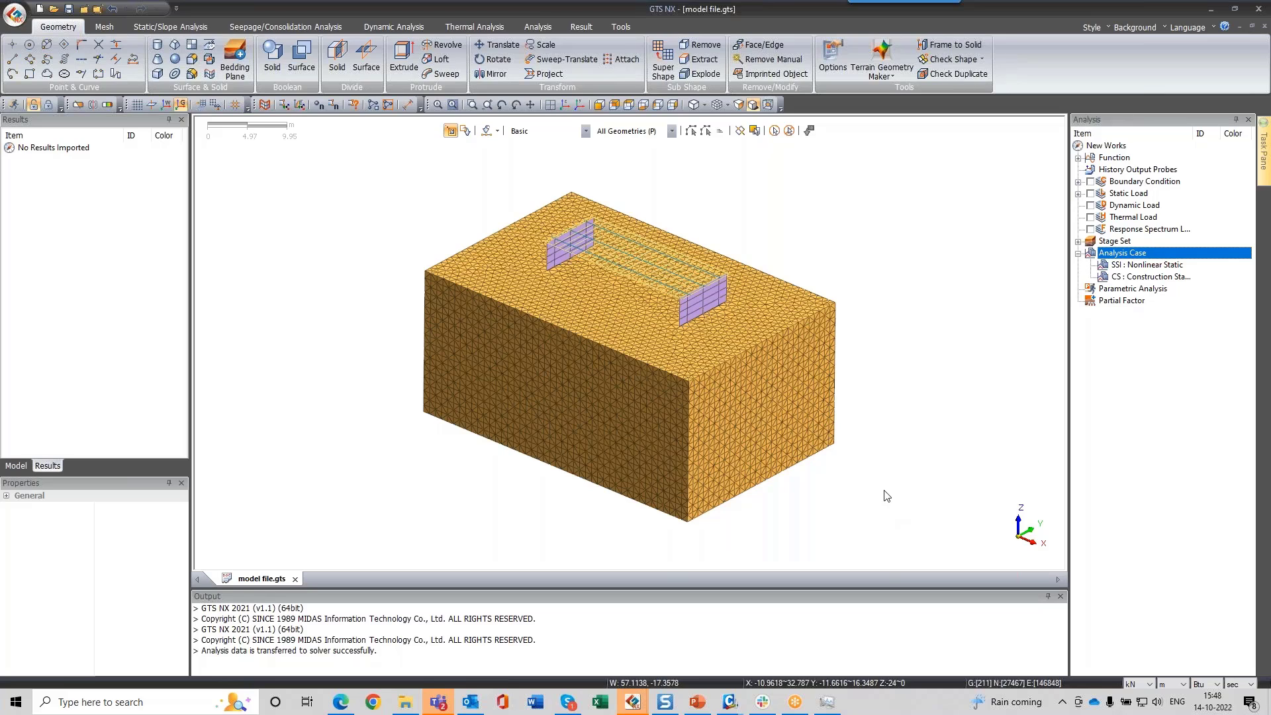
# Step: Start a prescribed strain load on solid 3D elements of the soil block, and cancel it
pyautogui.click(170, 27)
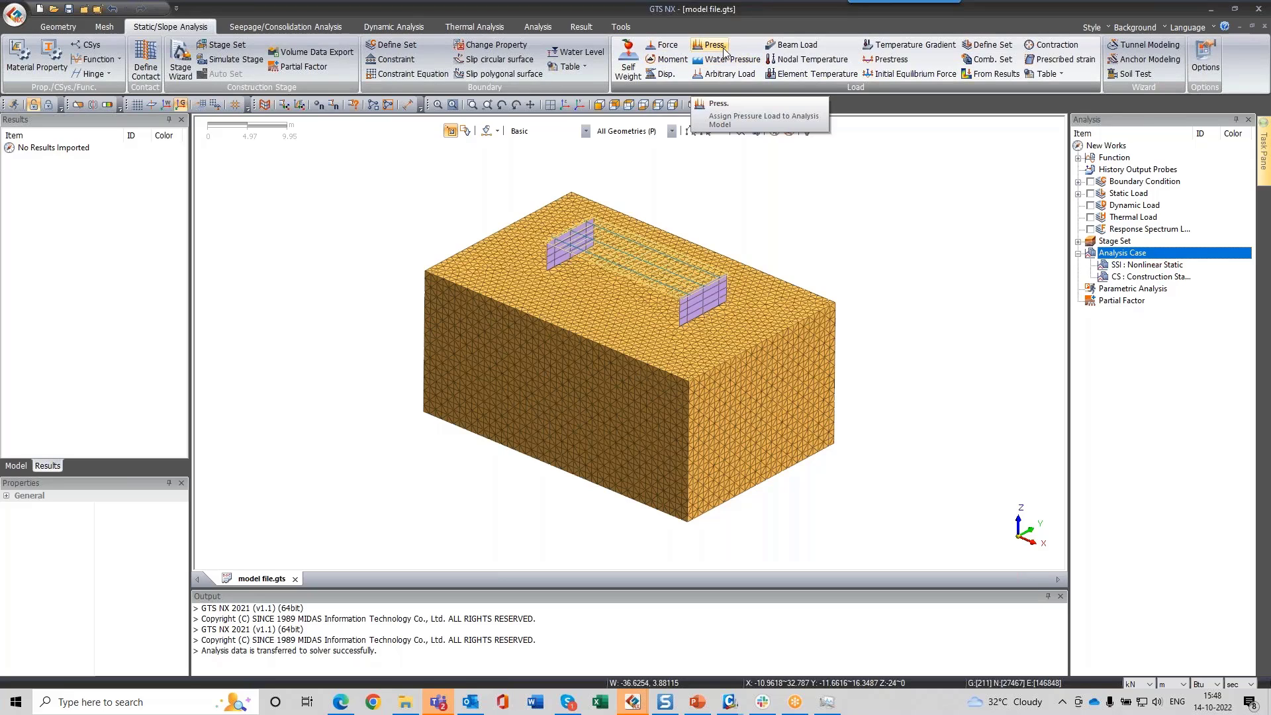
pyautogui.click(1063, 61)
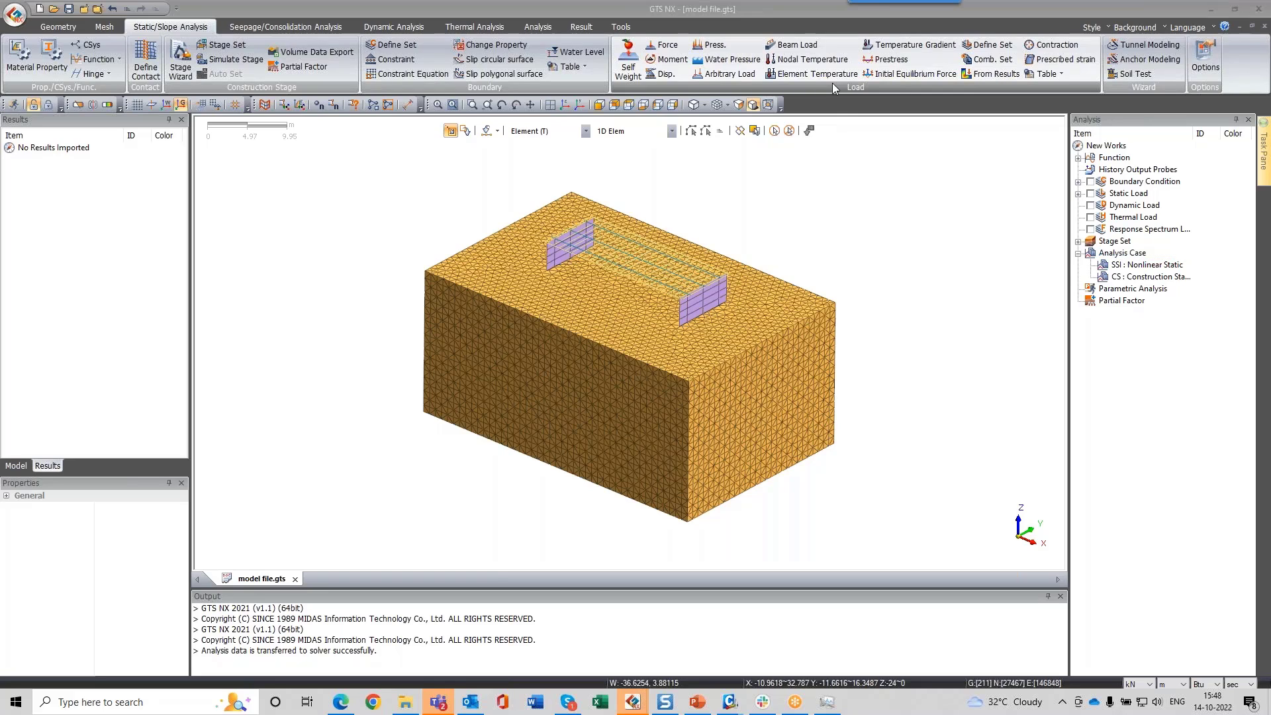
pyautogui.click(560, 318)
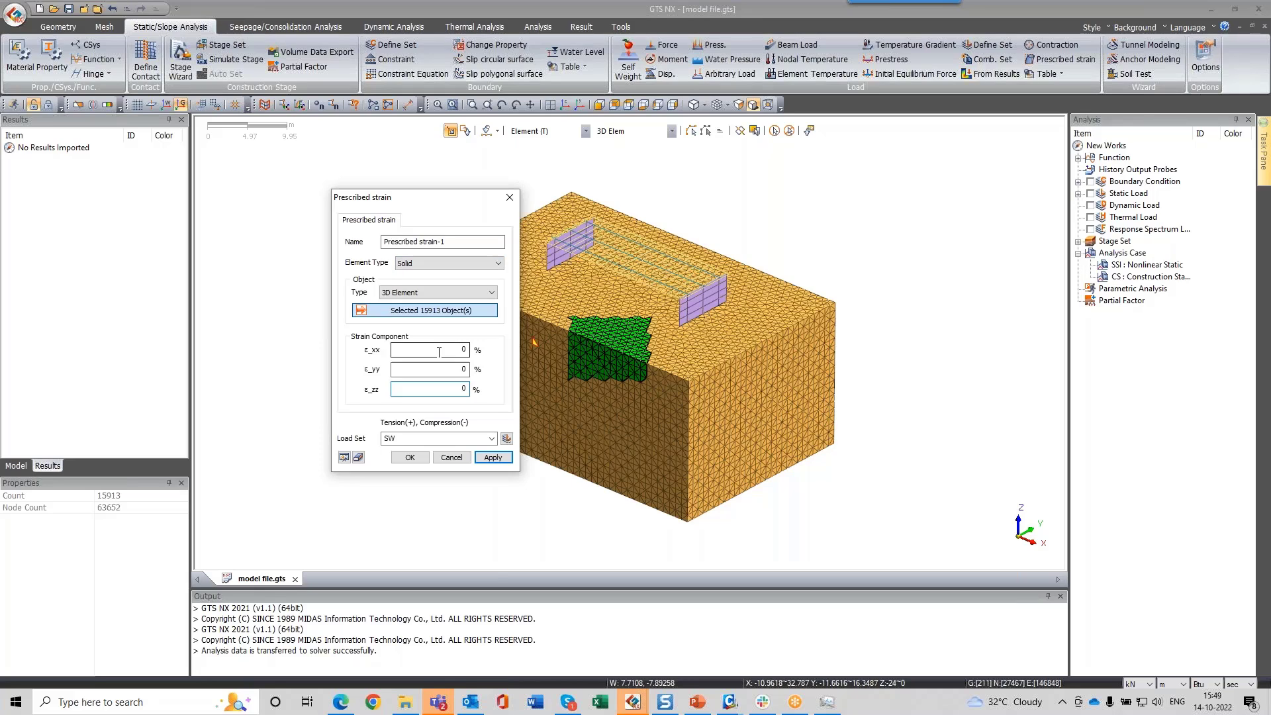
pyautogui.click(453, 457)
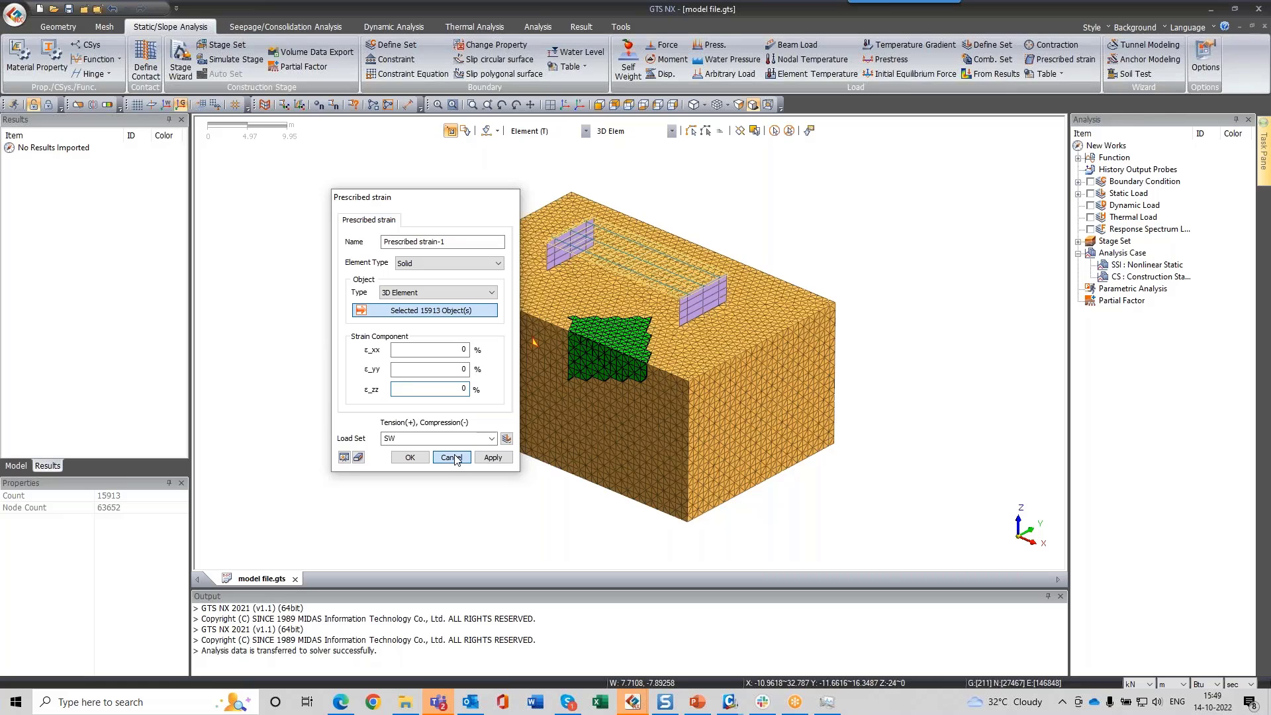
pyautogui.click(453, 457)
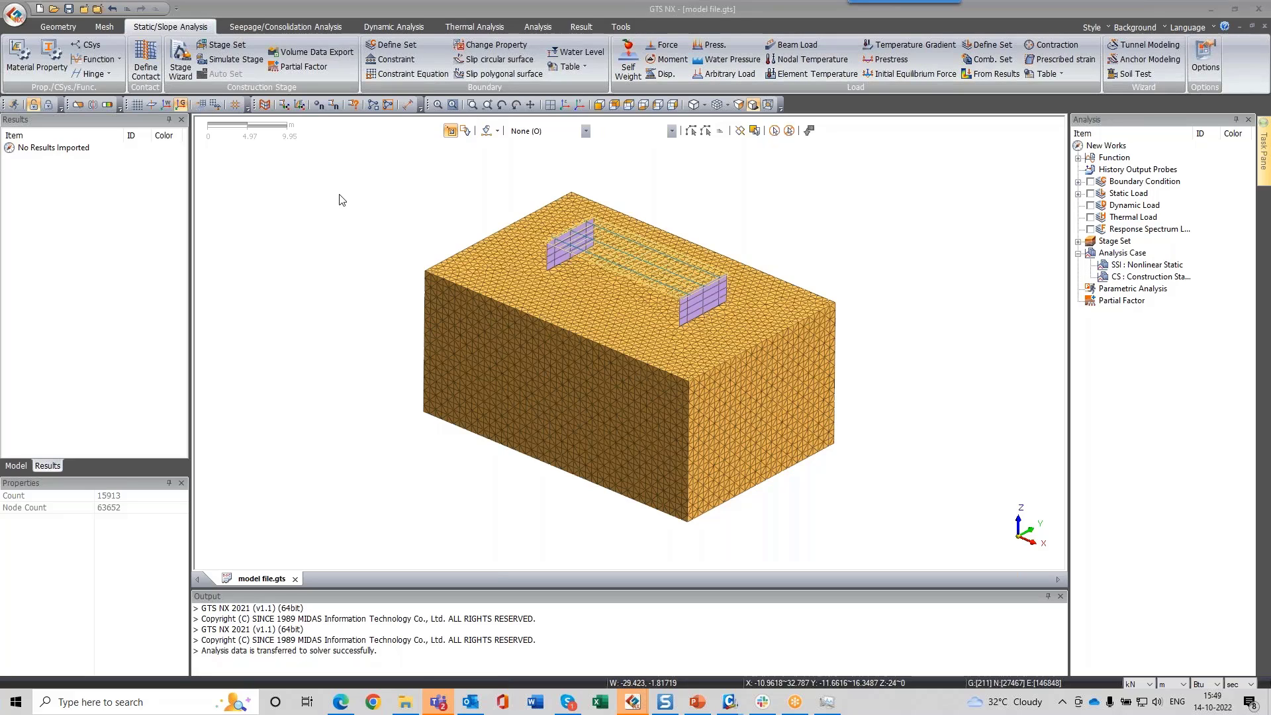
# Step: Look at the Z-direction table of the gravity load's generalized space function, and cancel both the function and the gravity load
pyautogui.click(456, 392)
pyautogui.click(566, 259)
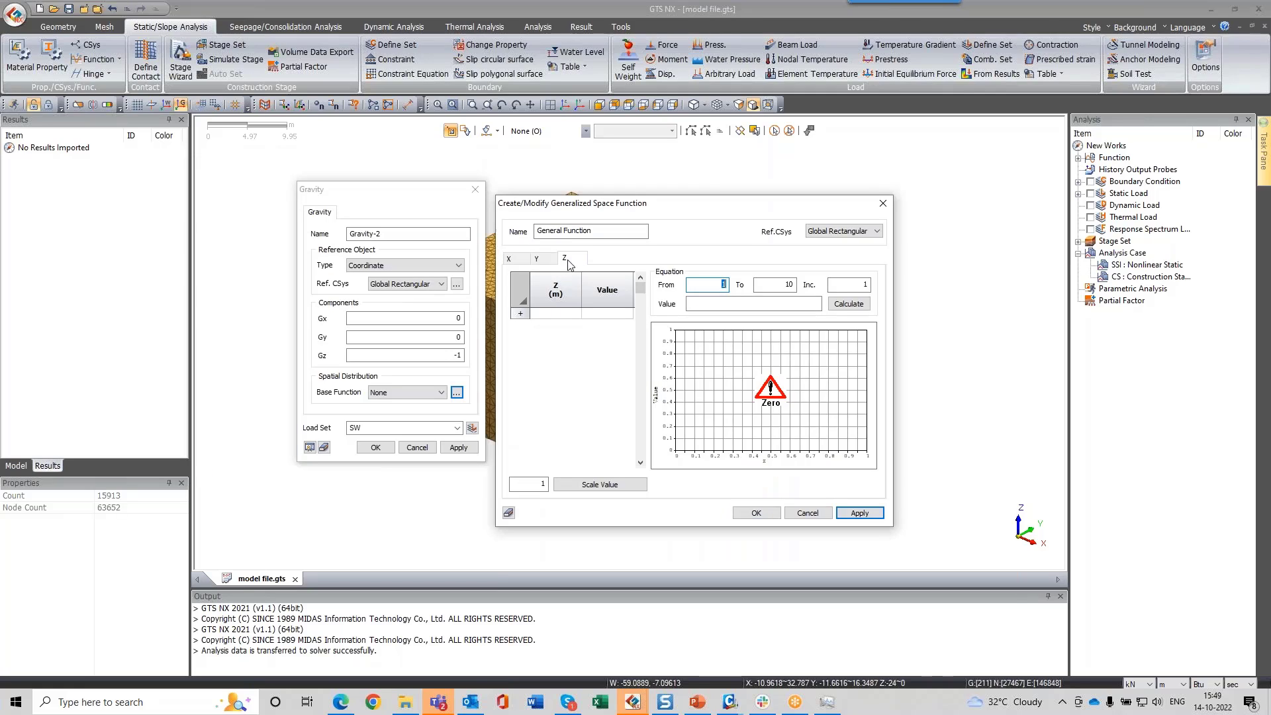
pyautogui.click(563, 314)
pyautogui.click(598, 315)
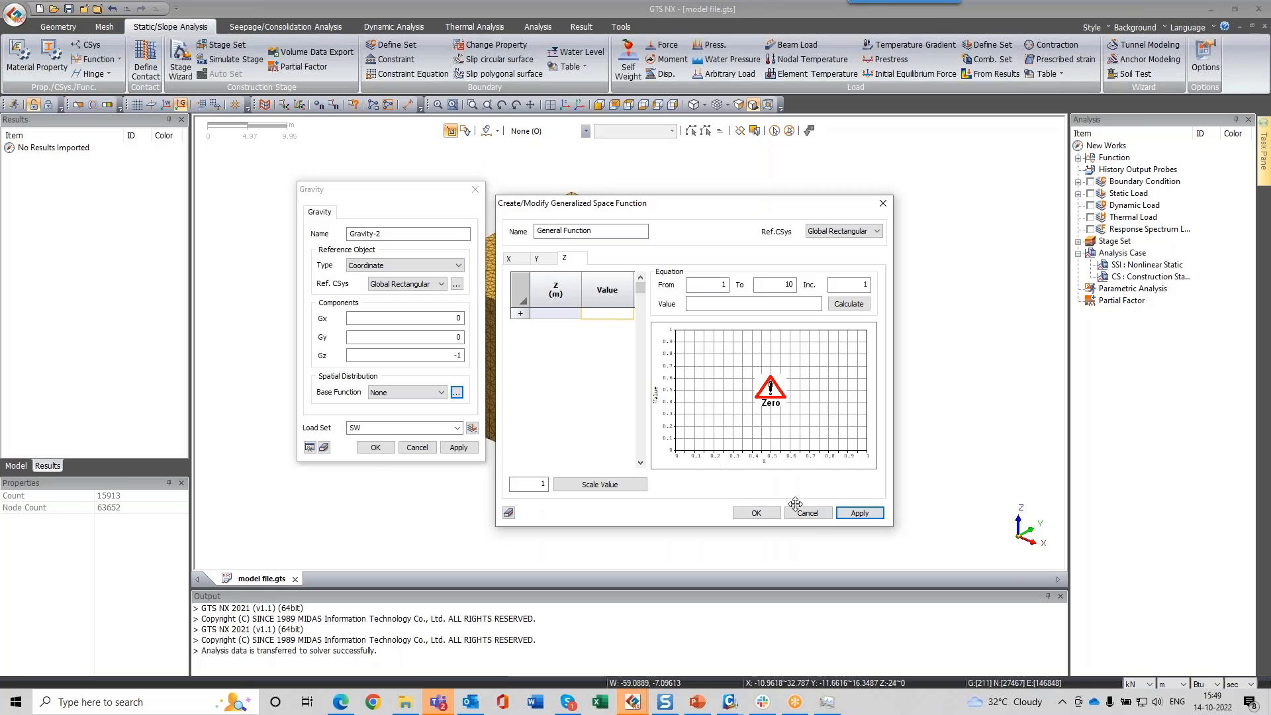
pyautogui.click(815, 511)
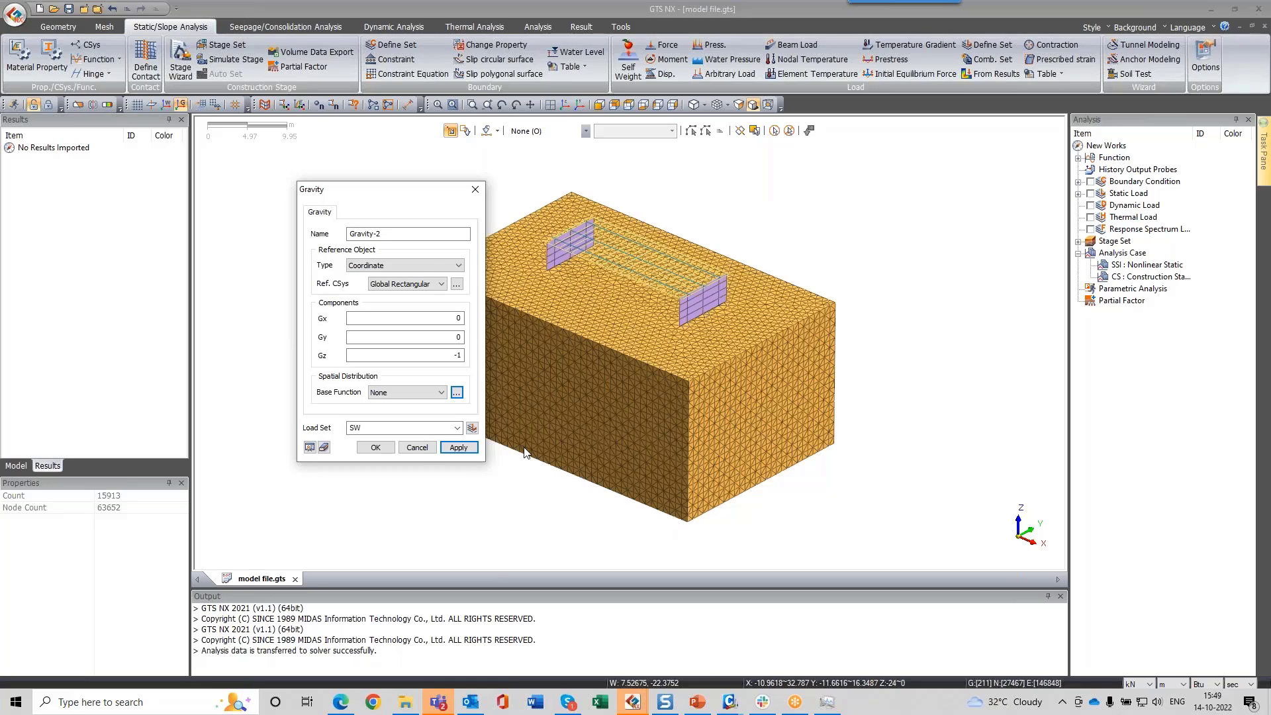
pyautogui.press('Escape')
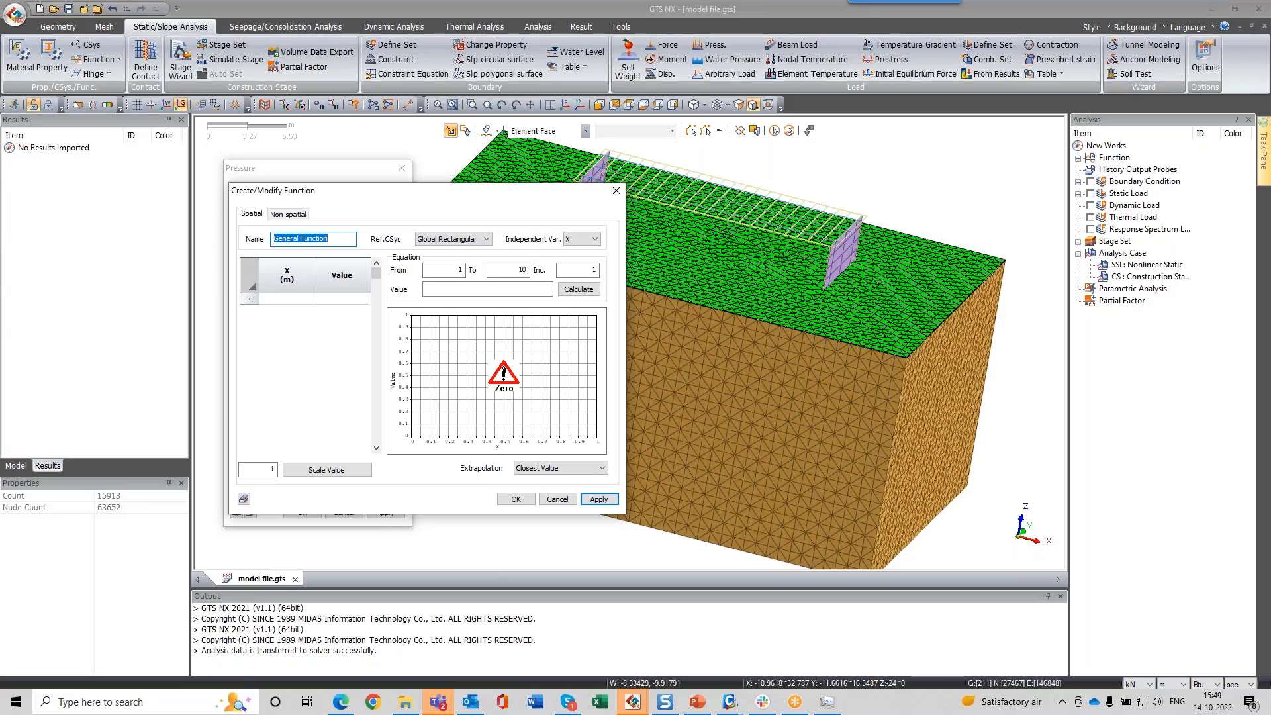
# Step: Look at the spatial function settings for a face pressure on the soil's upper surface, and cancel the function and the pressure load
pyautogui.click(476, 289)
pyautogui.click(312, 239)
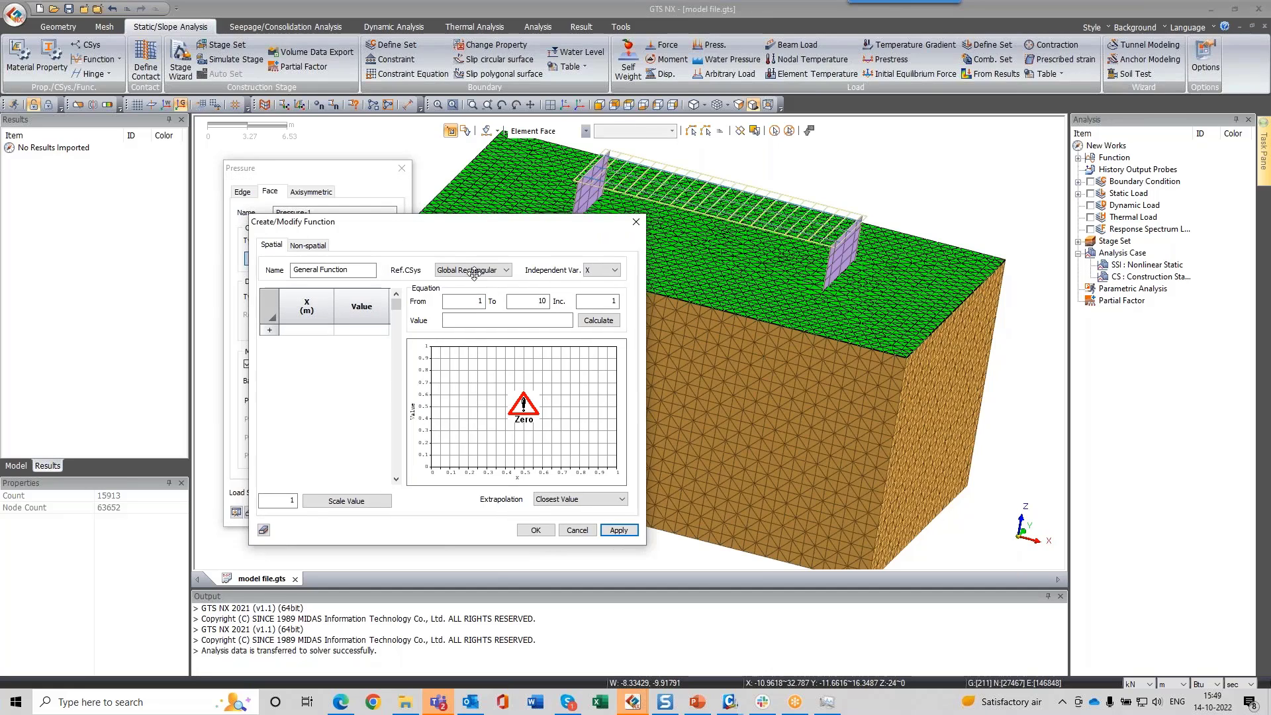
pyautogui.moveTo(474, 273); pyautogui.dragTo(636, 306)
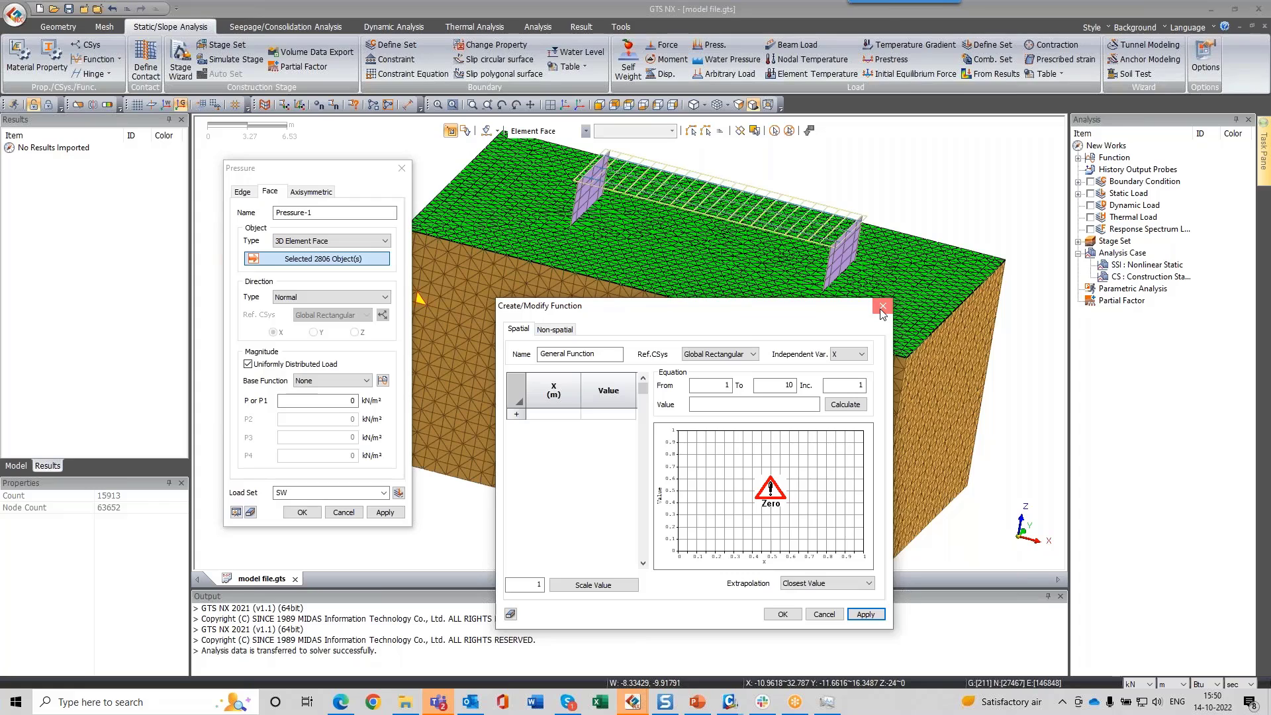
pyautogui.click(883, 308)
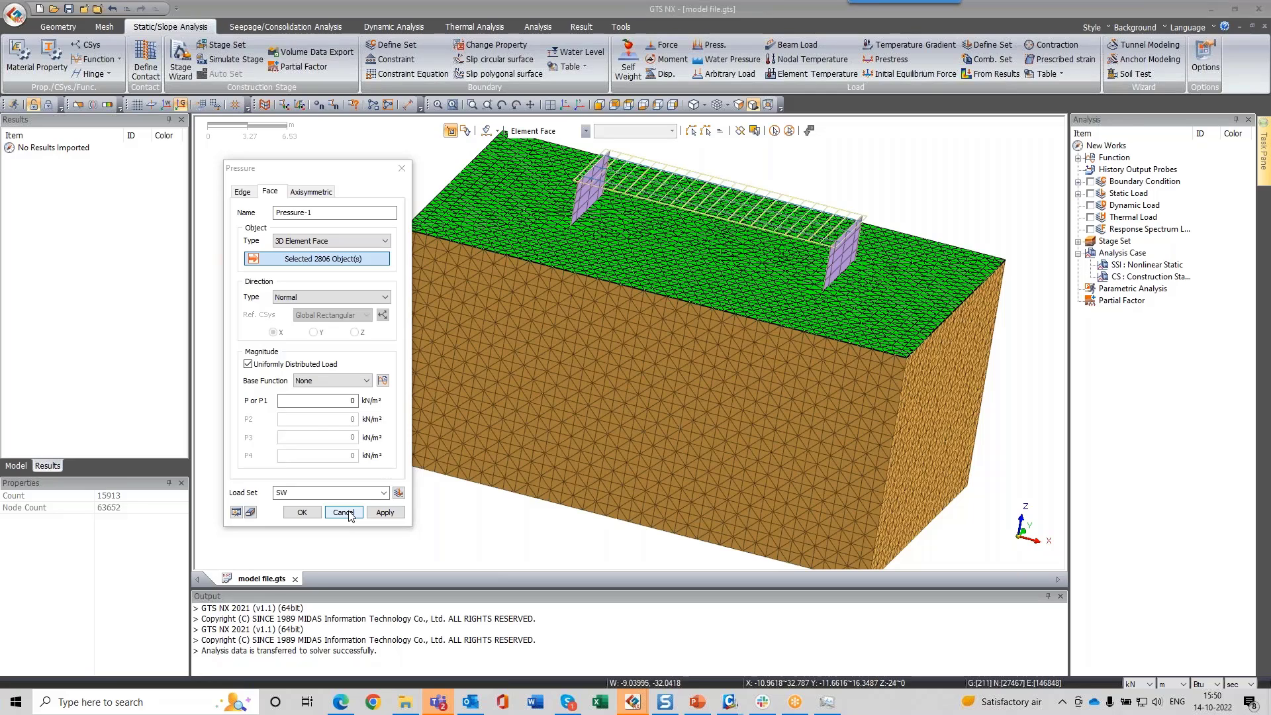
pyautogui.click(348, 514)
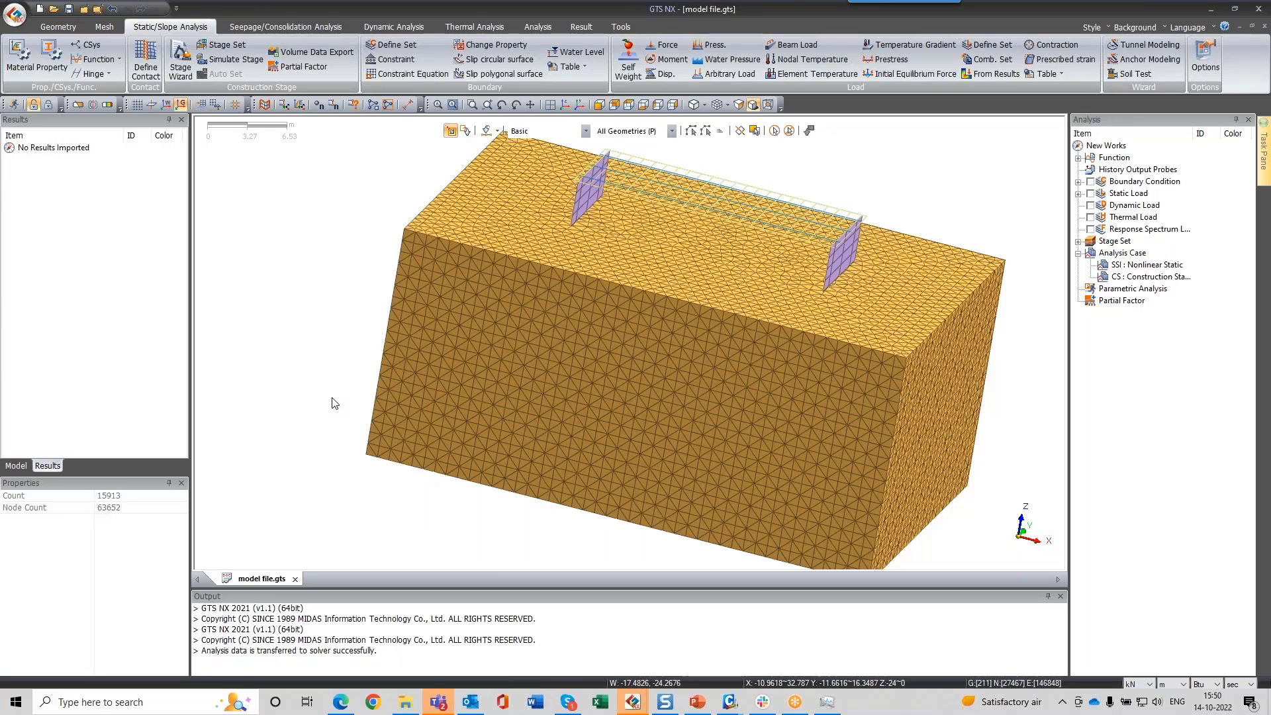
pyautogui.scroll(-2, 334, 403)
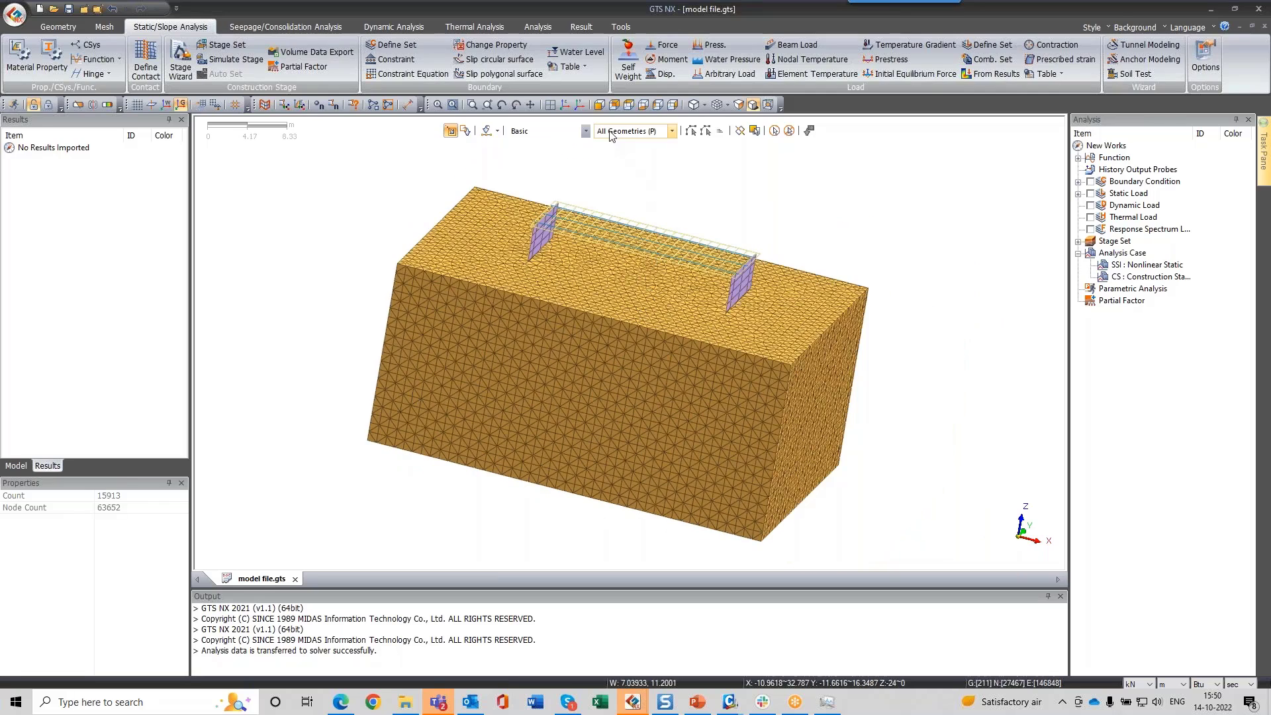
# Step: Look at the direction, function and scale factor settings of a ground acceleration load, and cancel it
pyautogui.click(567, 105)
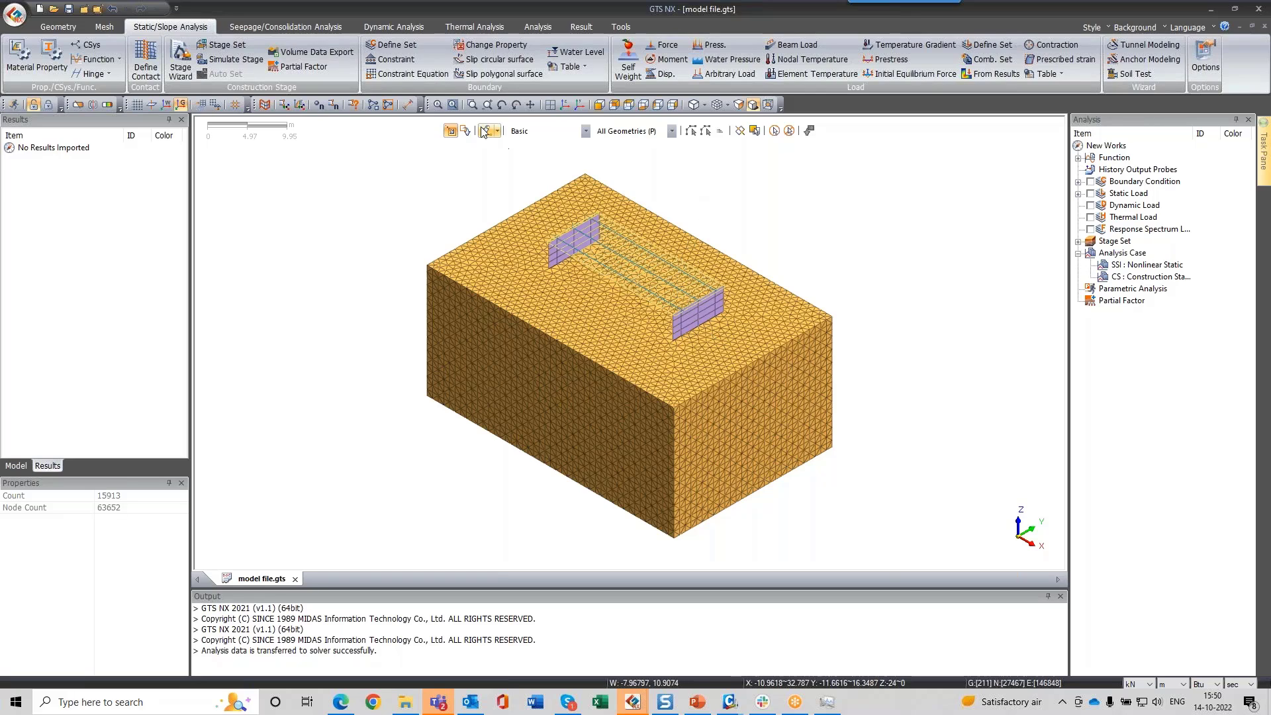
pyautogui.click(411, 27)
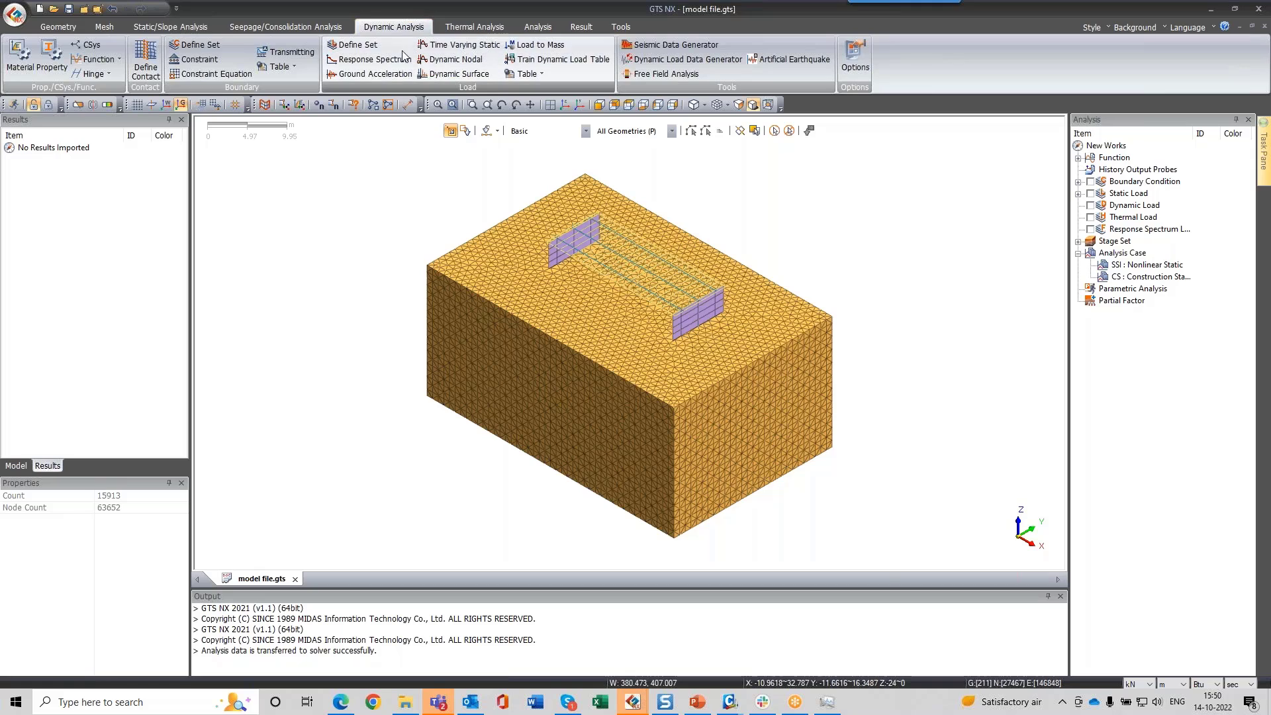
pyautogui.click(372, 74)
pyautogui.moveTo(659, 227); pyautogui.dragTo(292, 161)
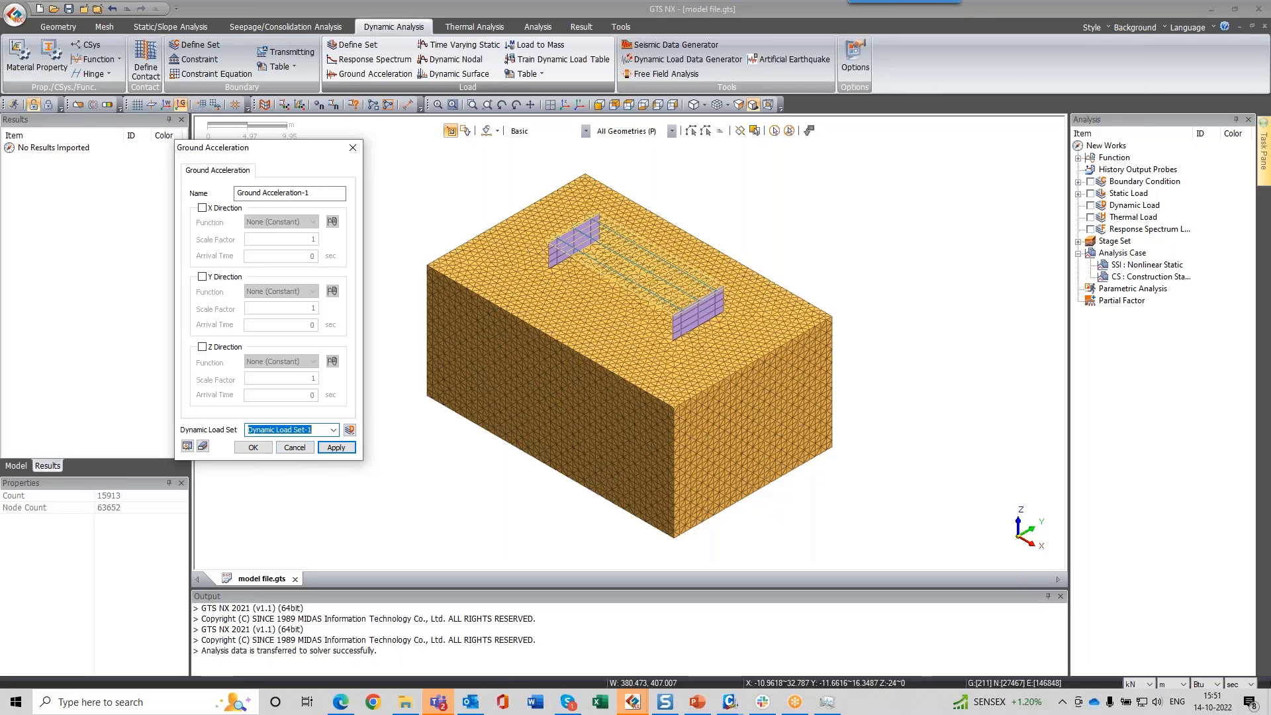
pyautogui.click(298, 450)
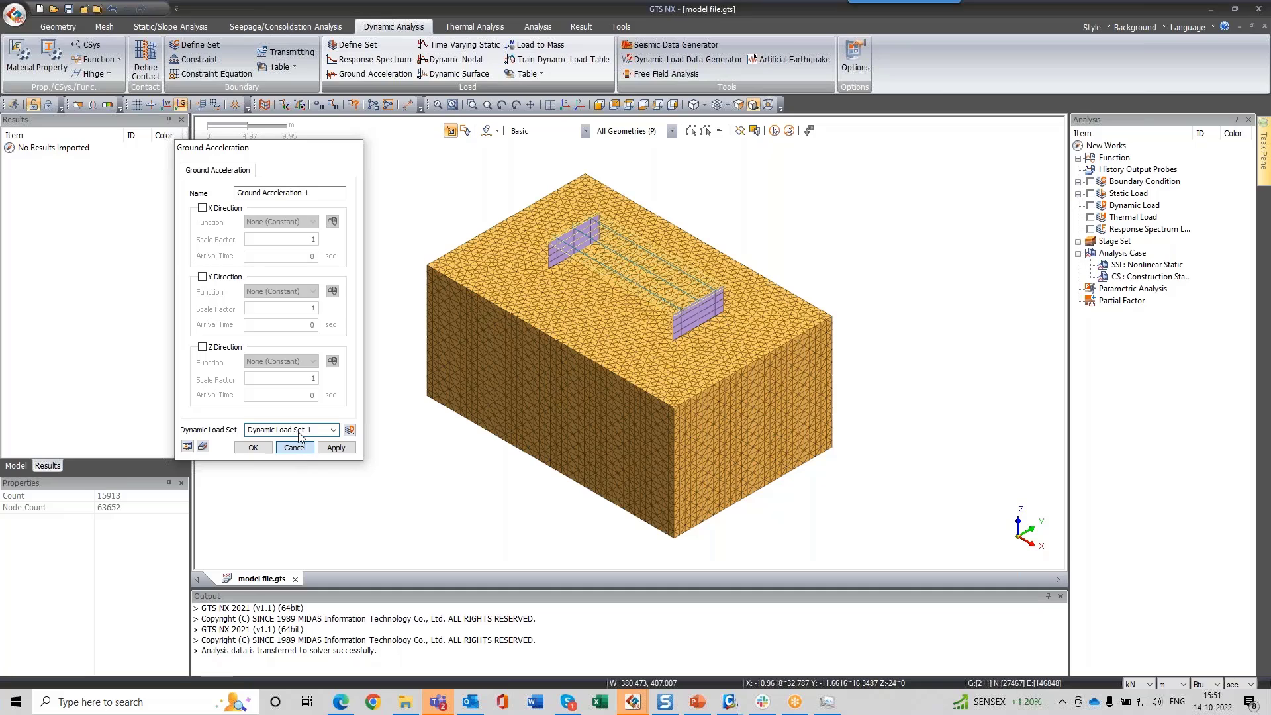
# Step: Look at the strain components of a prescribed strain load for the Solid element type, and cancel the load
pyautogui.click(197, 26)
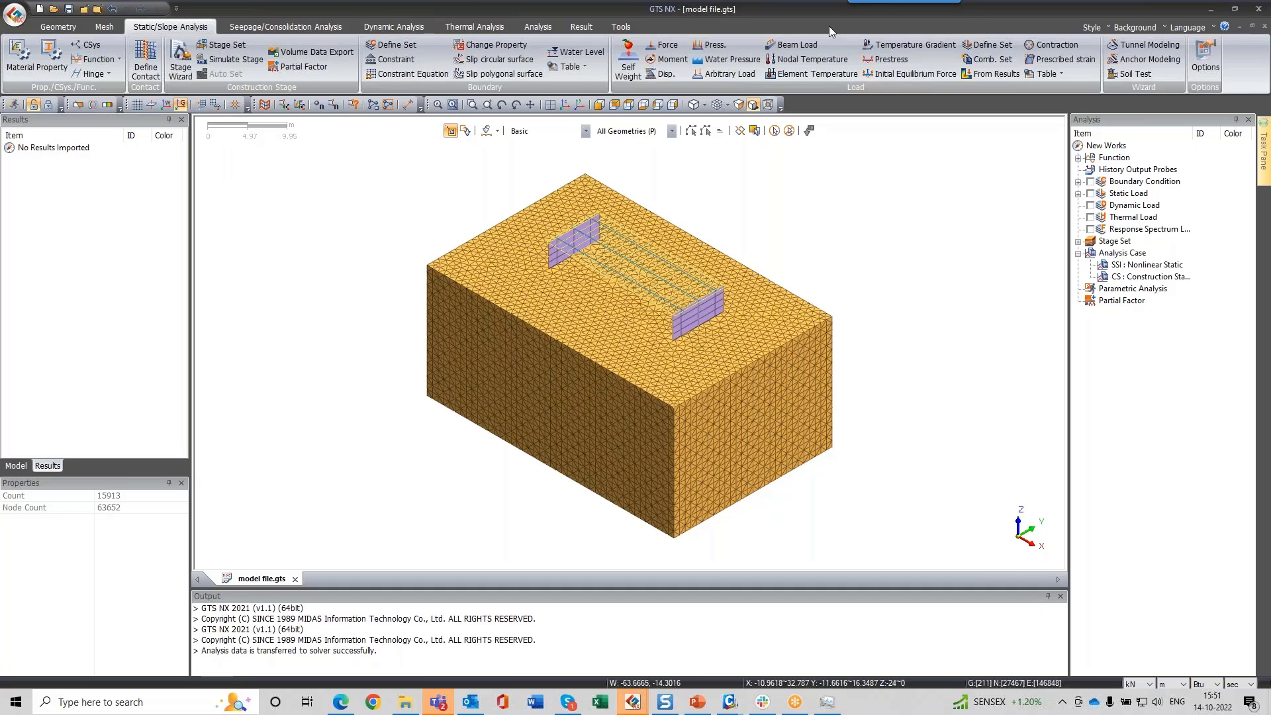
pyautogui.click(1043, 61)
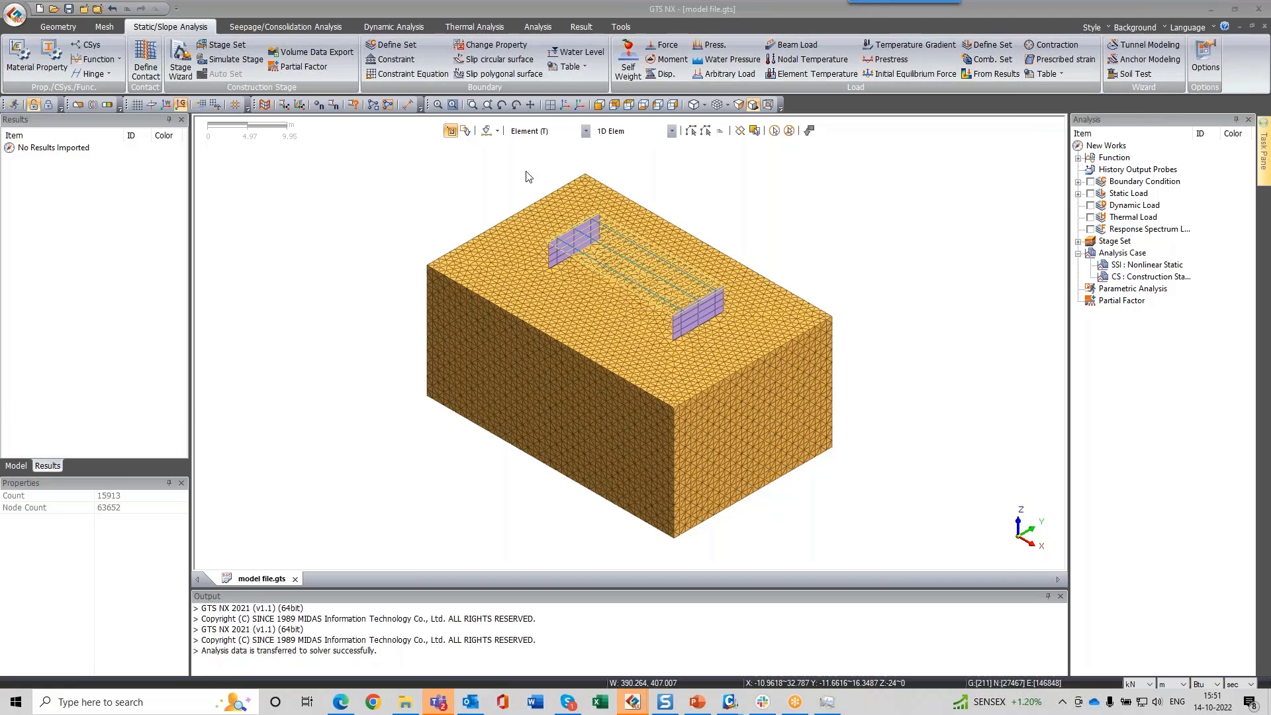
pyautogui.click(401, 258)
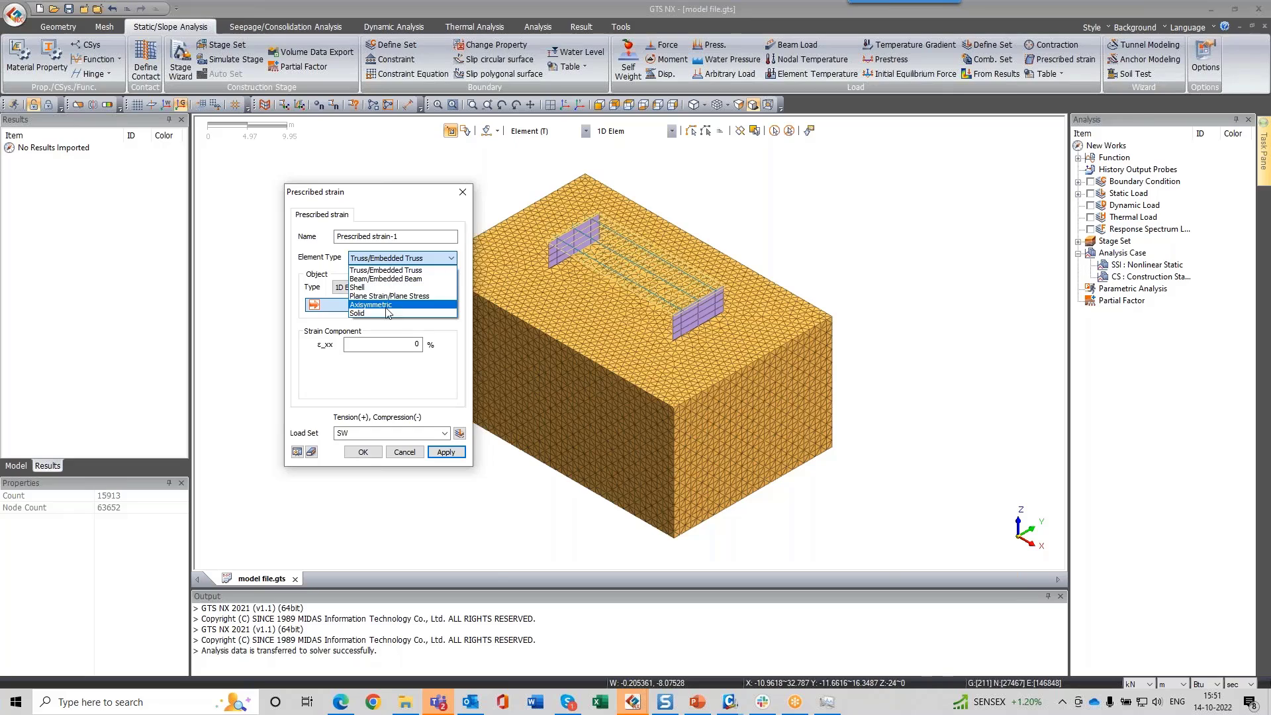
pyautogui.click(388, 313)
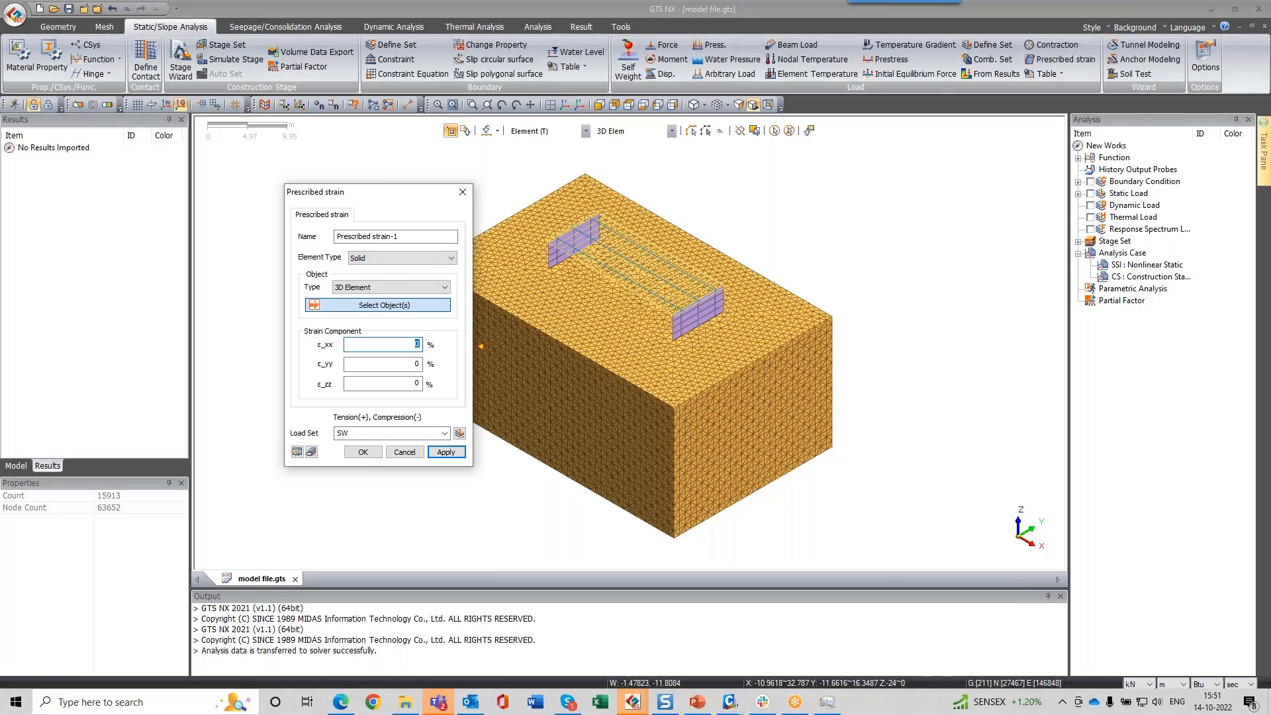
pyautogui.click(404, 452)
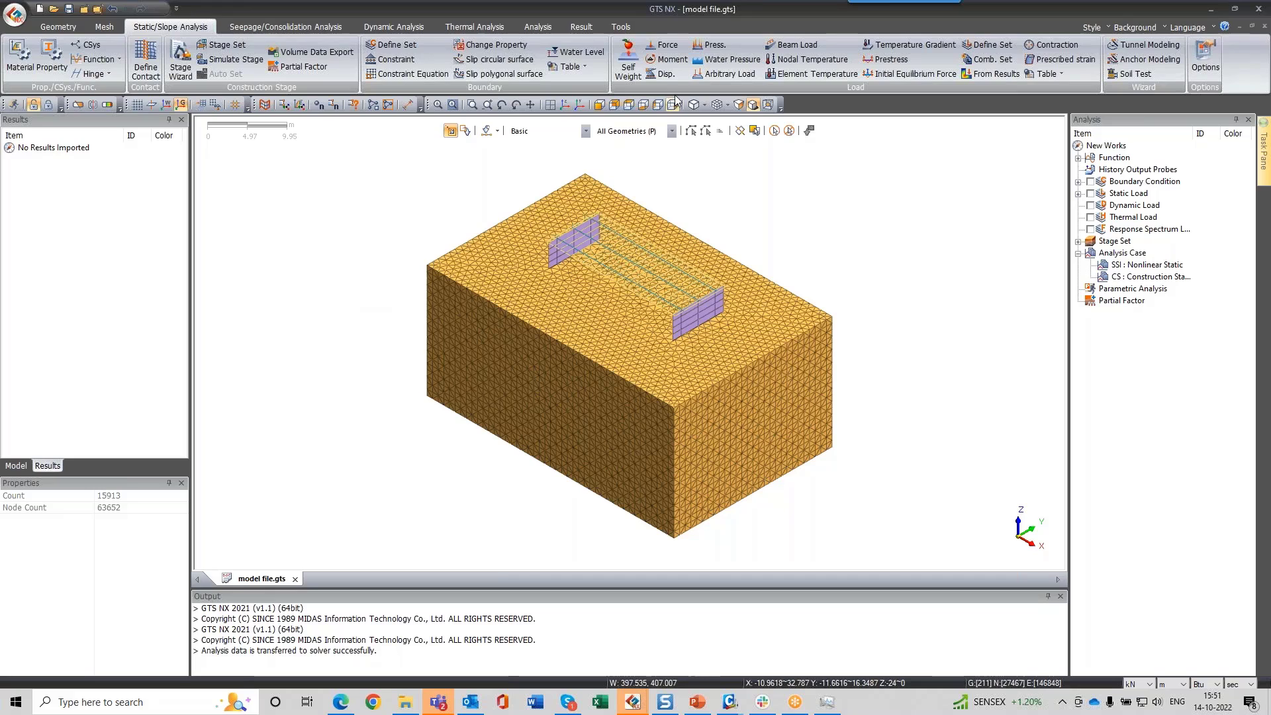
# Step: Start a displacement load on all nodes of the model with the Tx, Ty and Tz components enabled
pyautogui.click(664, 74)
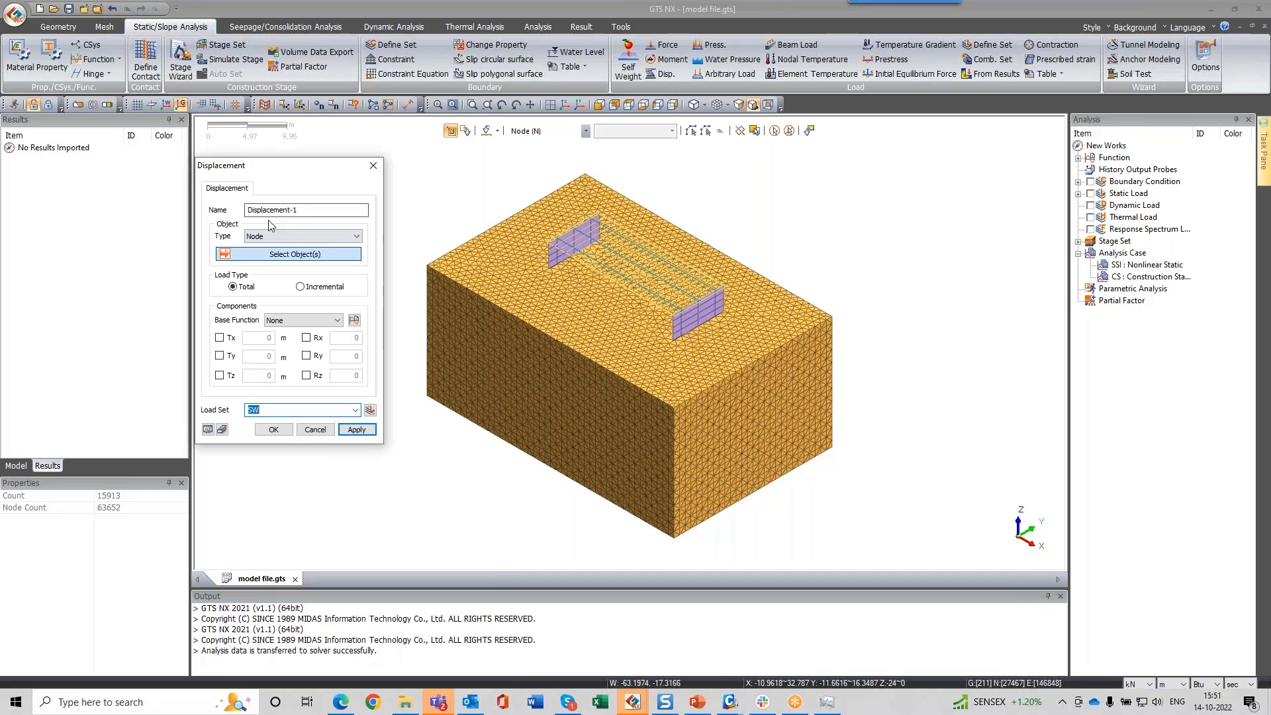
pyautogui.scroll(-1, 756, 228)
pyautogui.hotkey('ctrl', 'a')
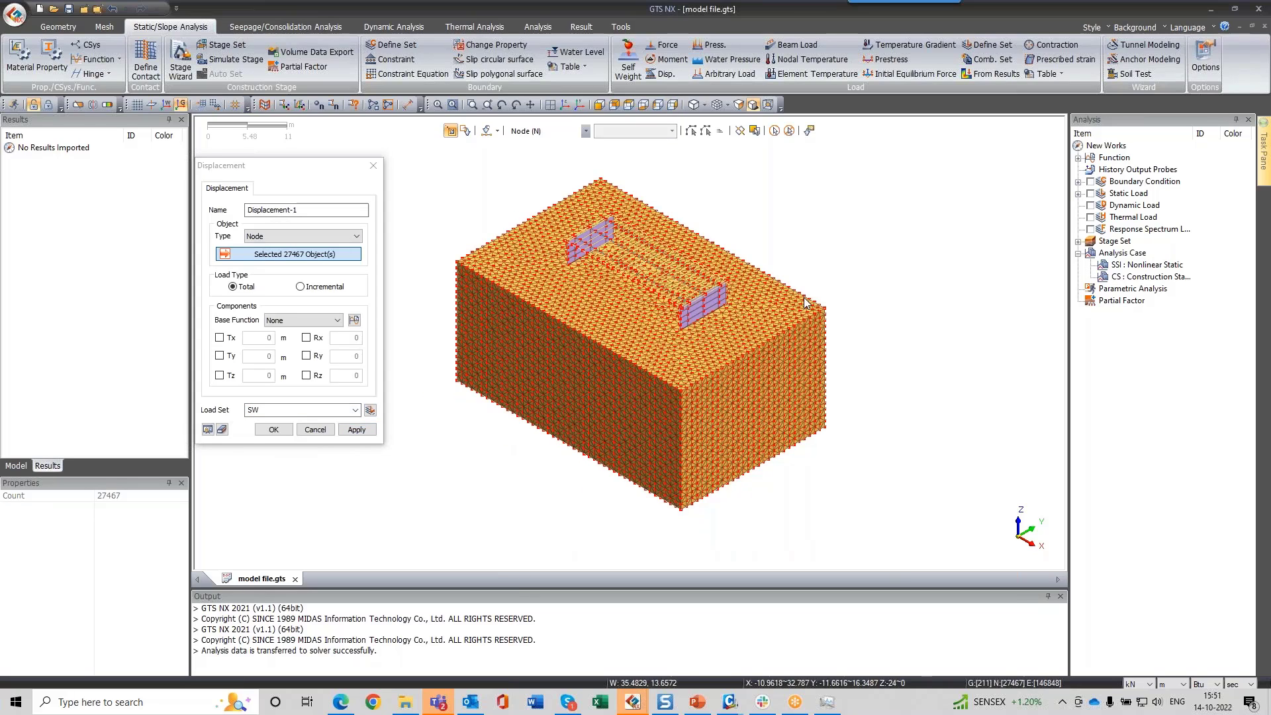
pyautogui.click(219, 338)
pyautogui.write('0.005')
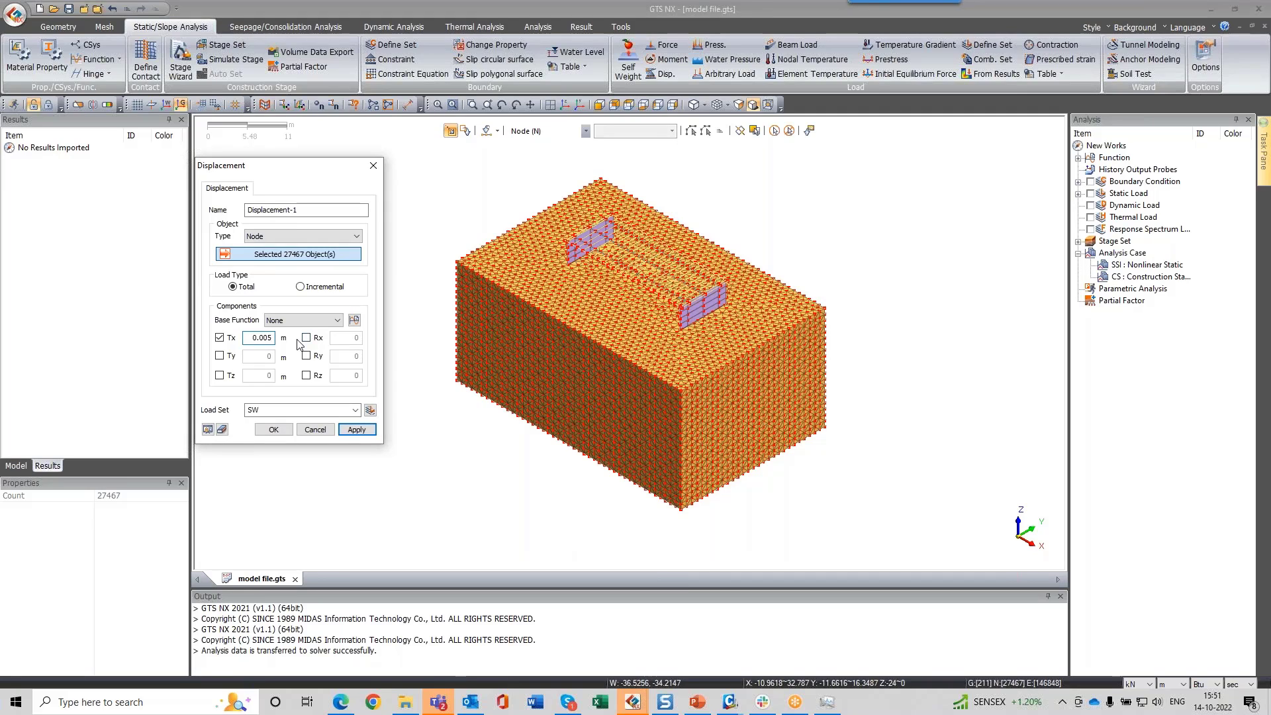
pyautogui.press('BackSpace')
pyautogui.click(219, 355)
pyautogui.click(219, 376)
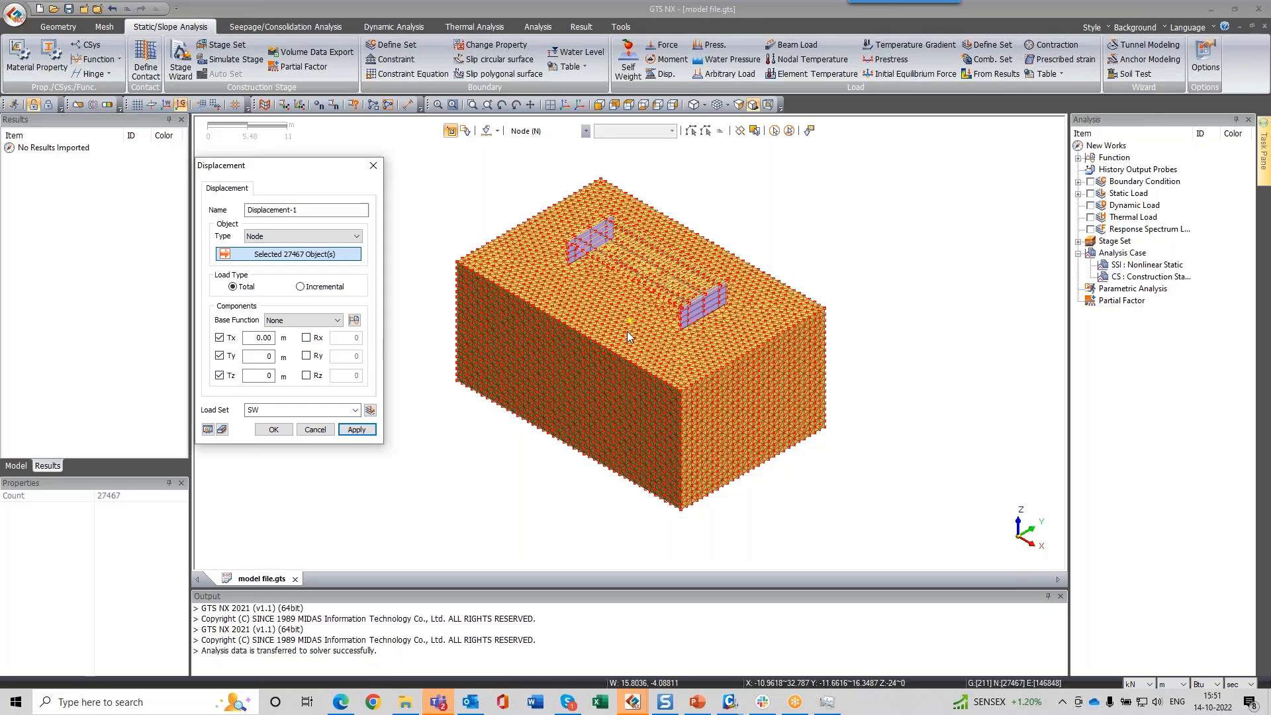
pyautogui.click(267, 338)
# Step: Start a spatial general function for the displacement load with Z as its independent variable
pyautogui.click(354, 321)
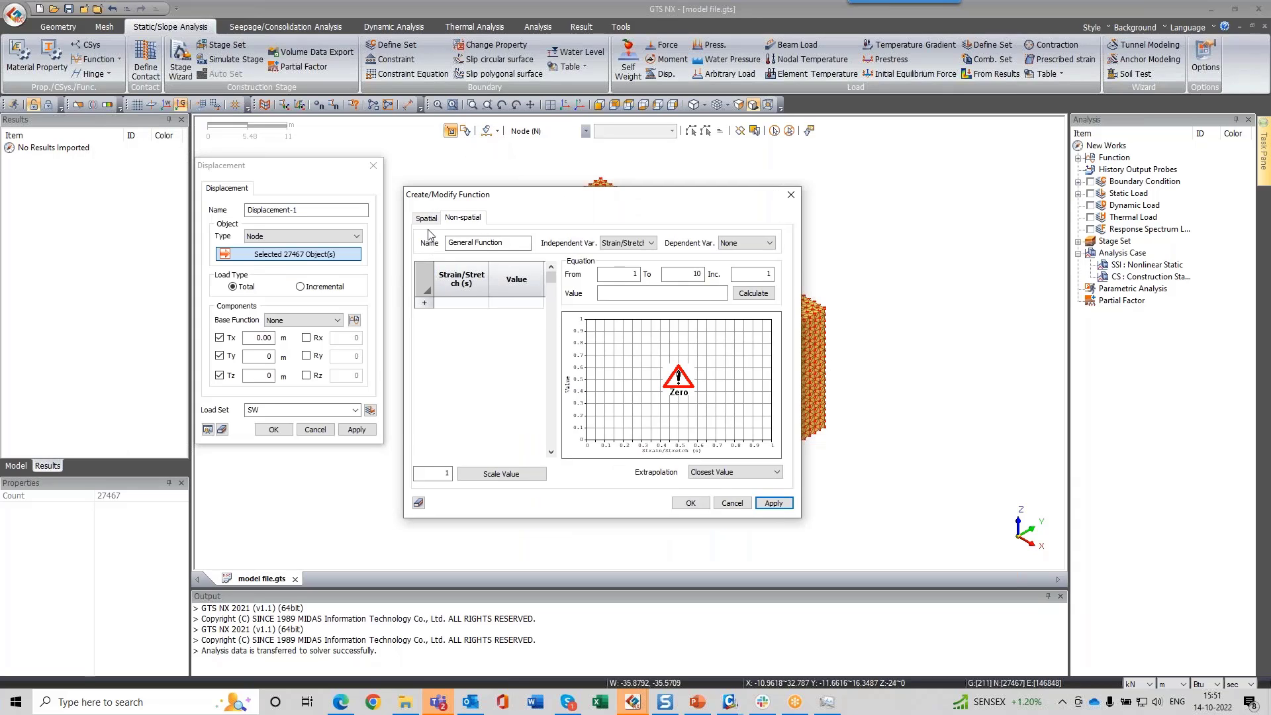
pyautogui.click(426, 217)
pyautogui.click(756, 243)
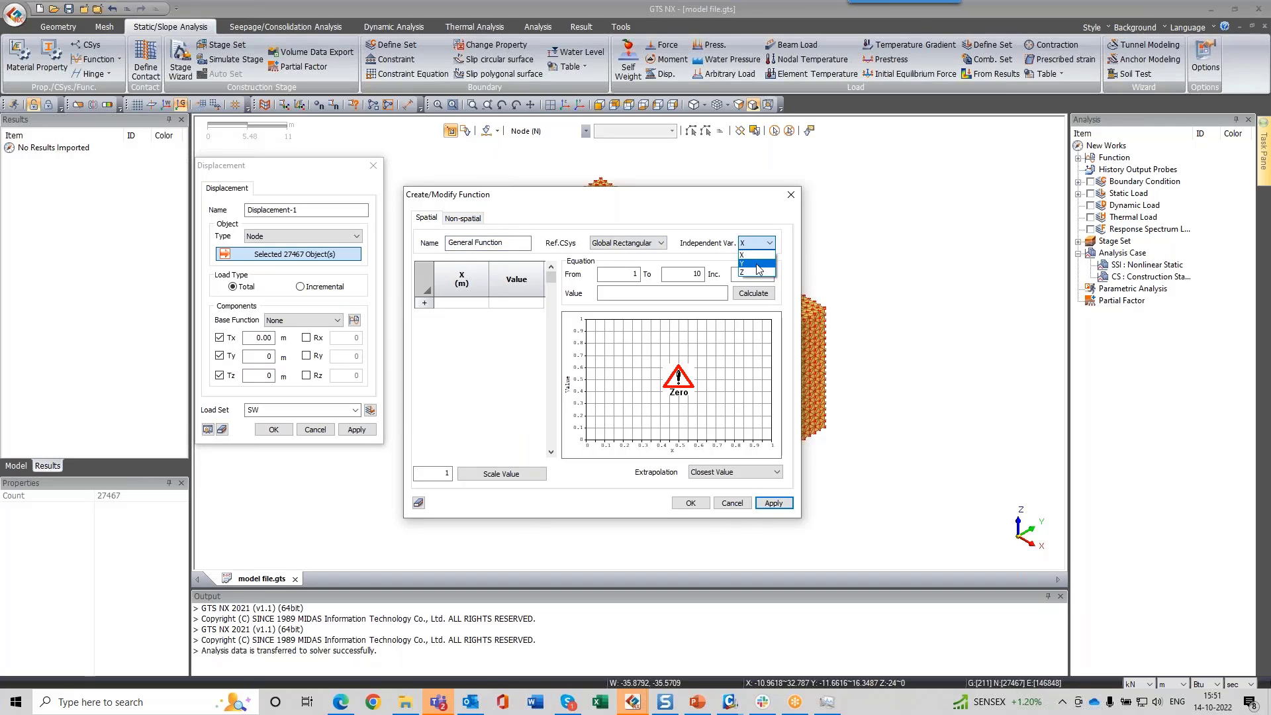
pyautogui.click(758, 264)
pyautogui.moveTo(569, 194); pyautogui.dragTo(776, 184)
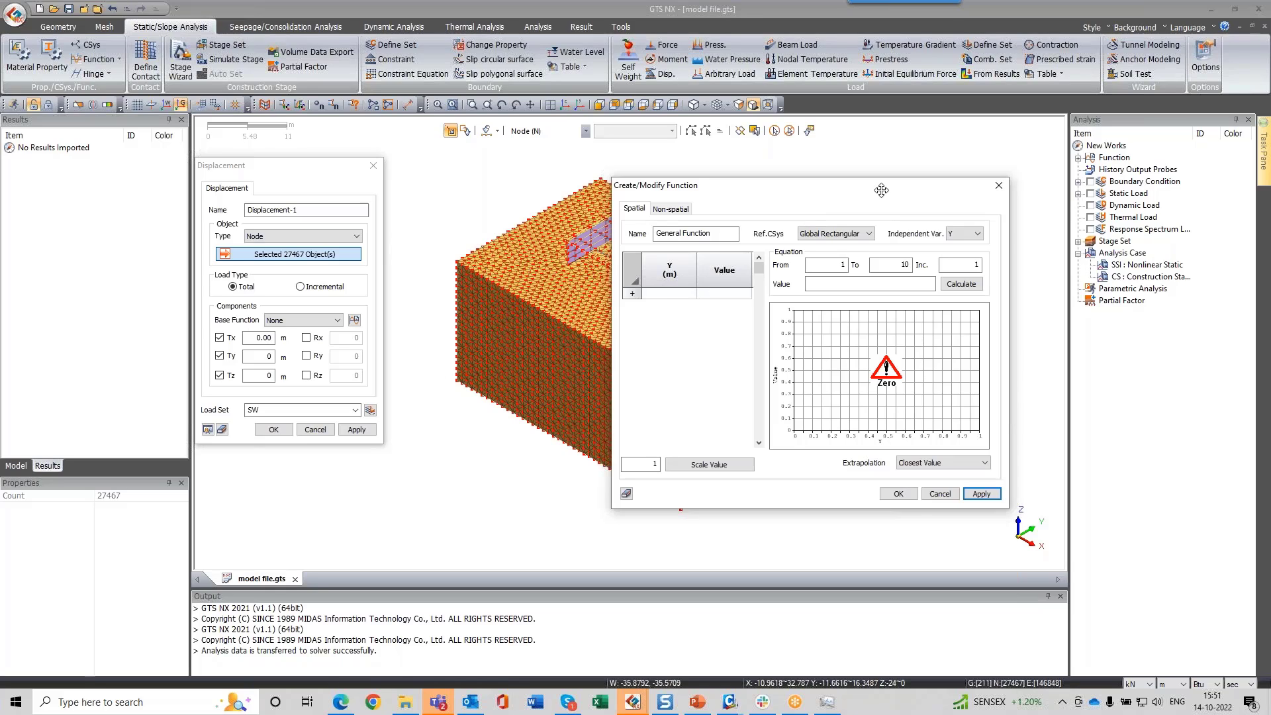
pyautogui.moveTo(880, 191); pyautogui.dragTo(797, 202)
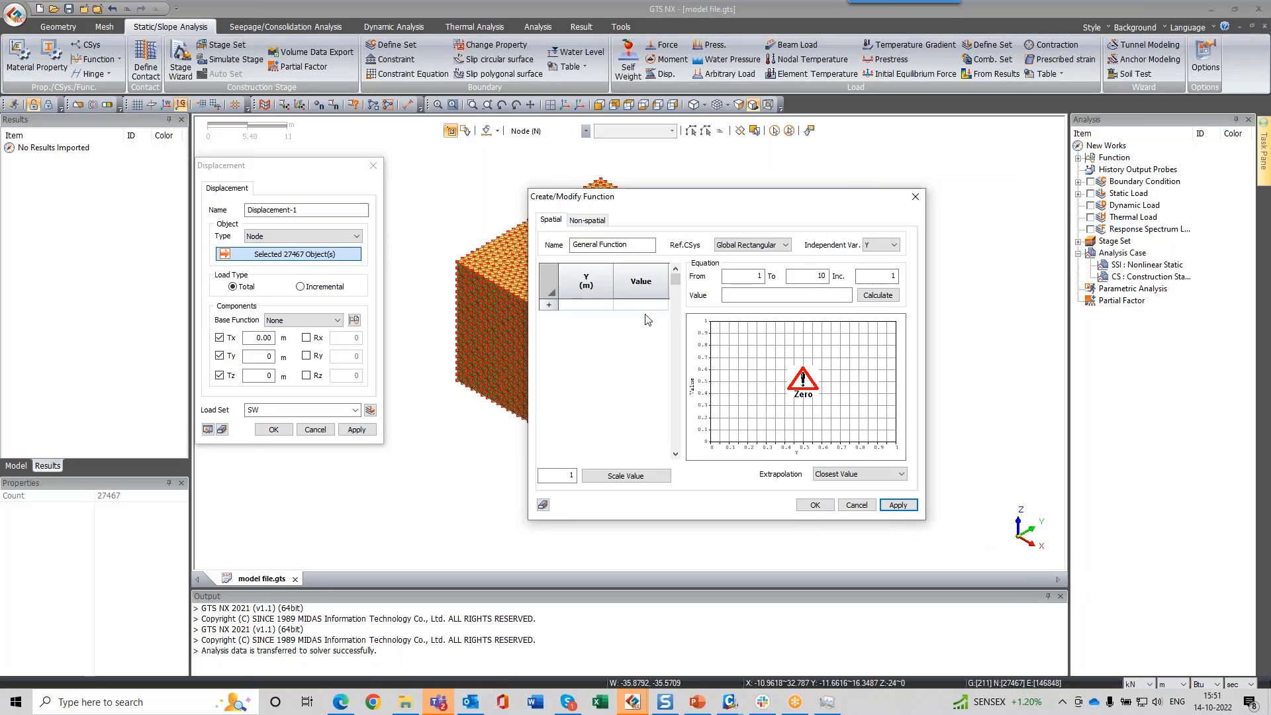
pyautogui.click(880, 245)
pyautogui.click(877, 274)
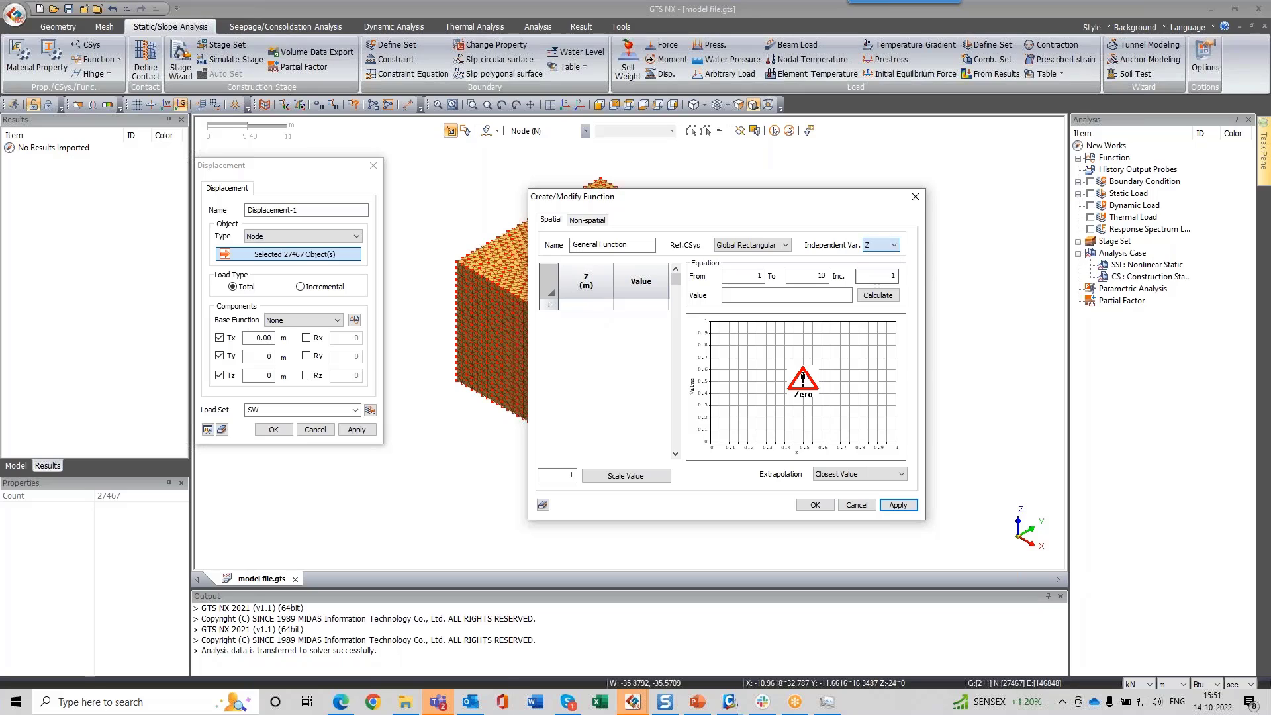
# Step: Define the function with value 0 at Z = 0 m and value 1 at Z = 50 m, and confirm it
pyautogui.click(588, 305)
pyautogui.write('0')
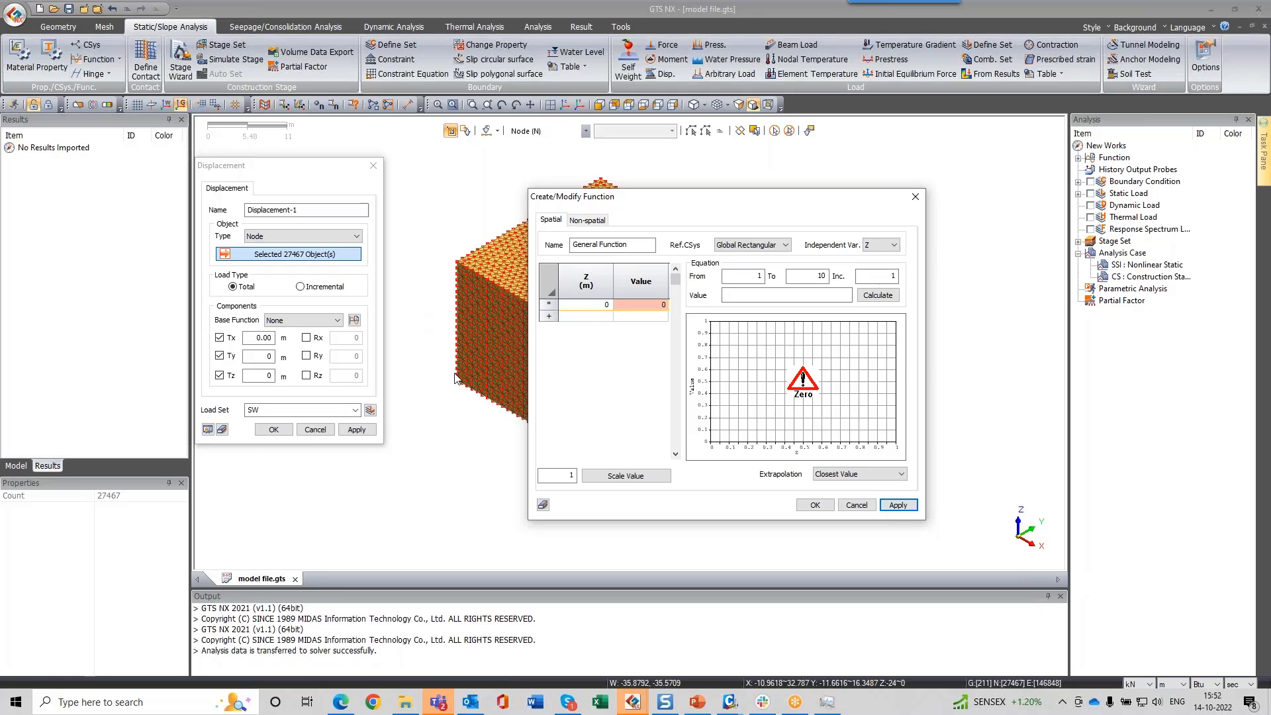
pyautogui.click(658, 304)
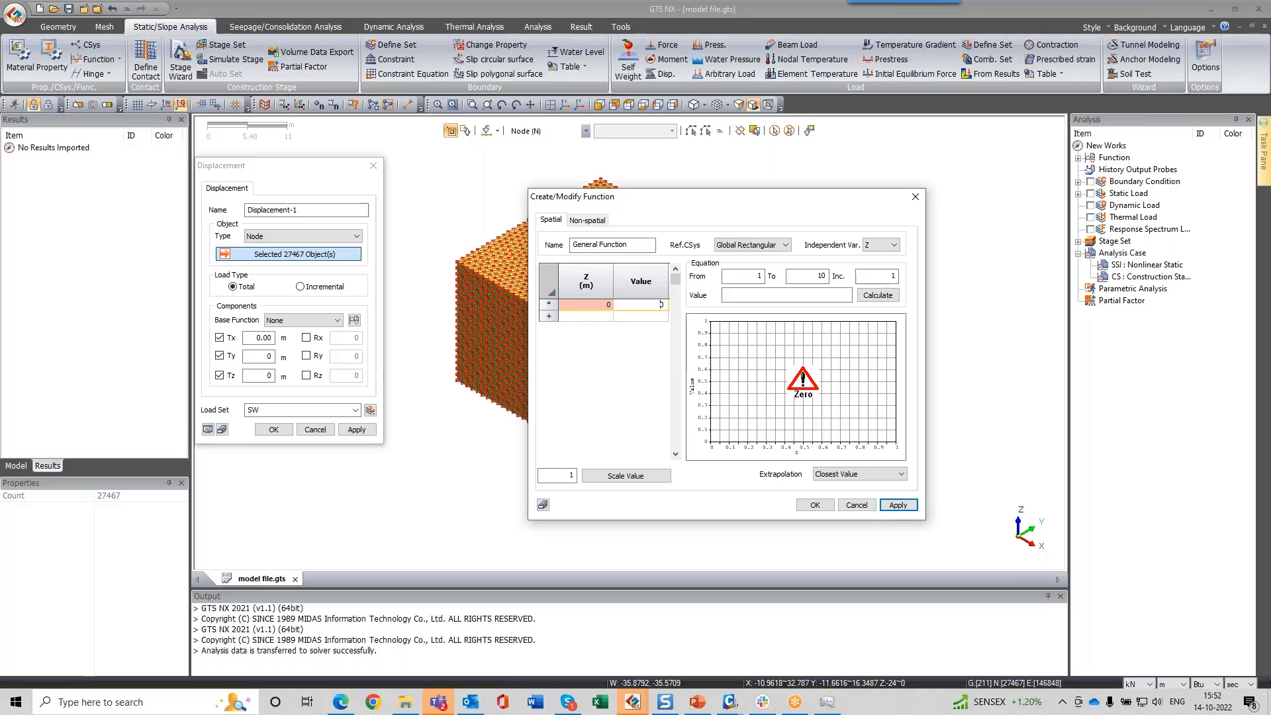
pyautogui.click(593, 316)
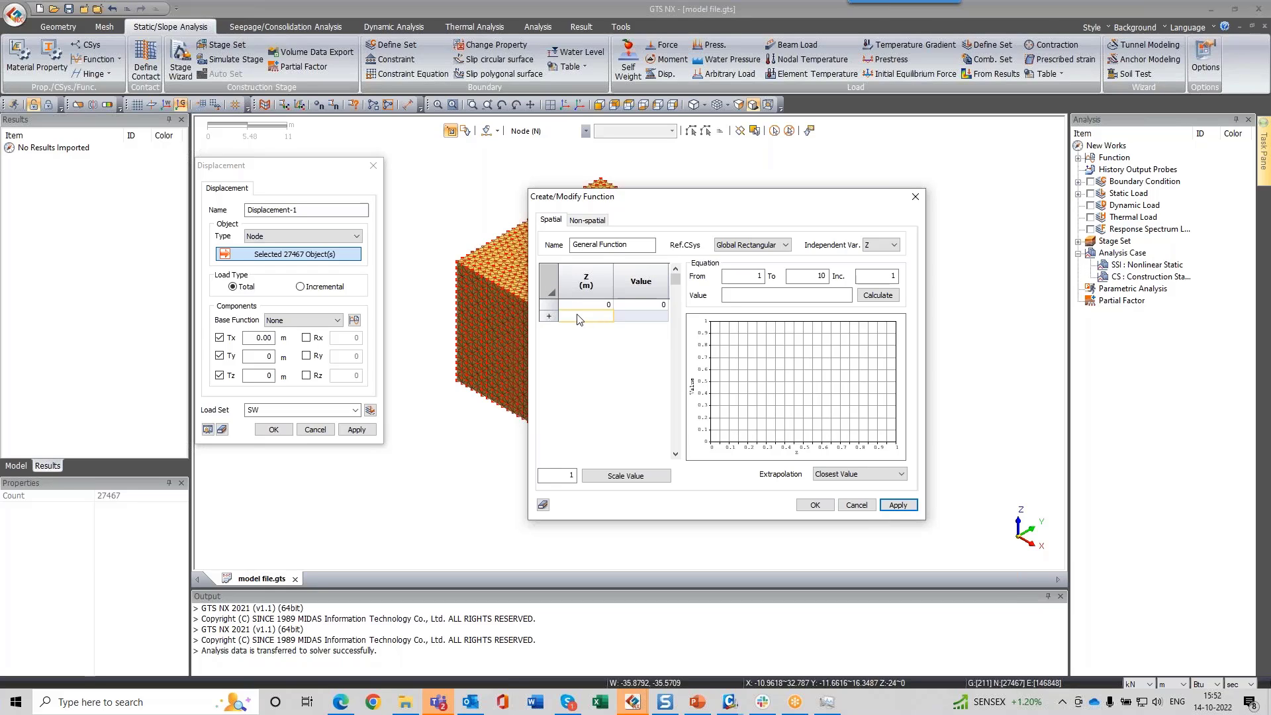
pyautogui.write('50')
pyautogui.click(640, 315)
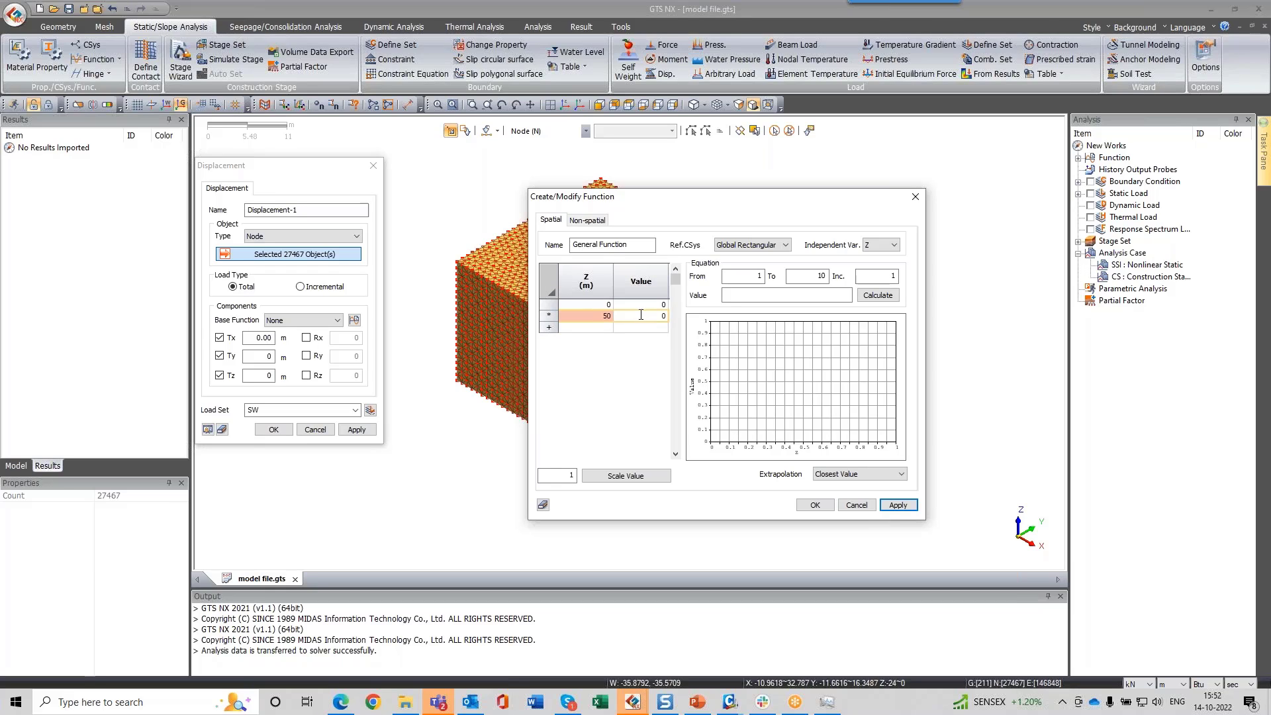
pyautogui.write('1')
pyautogui.click(659, 334)
pyautogui.click(816, 505)
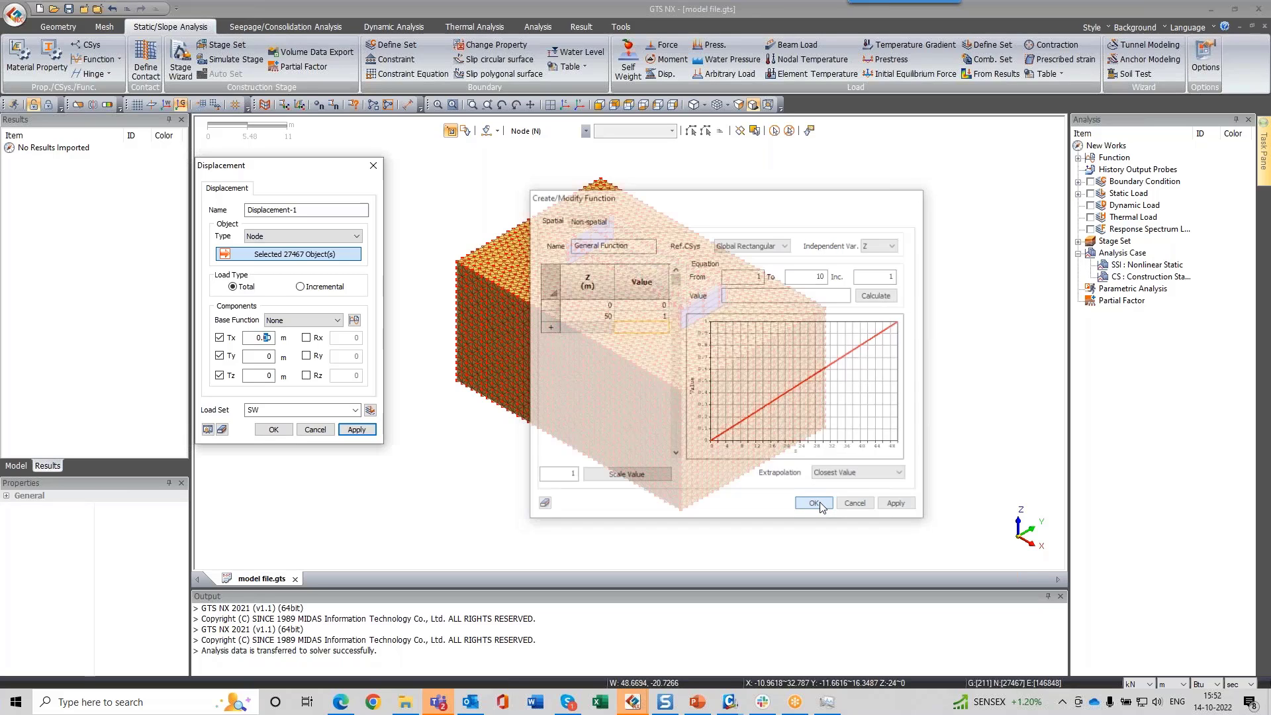
# Step: Assign General Function as the displacement's base function and disable the Ty and Tz components
pyautogui.click(302, 321)
pyautogui.click(292, 340)
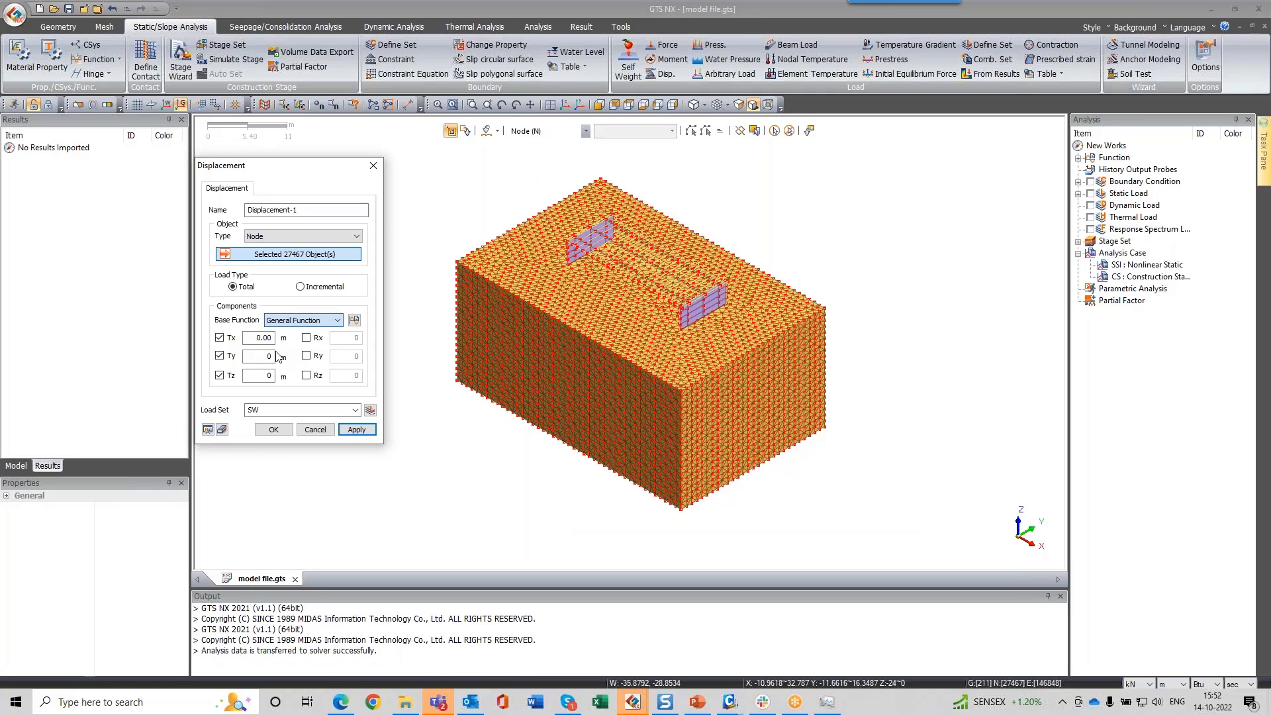
pyautogui.click(219, 355)
pyautogui.click(220, 375)
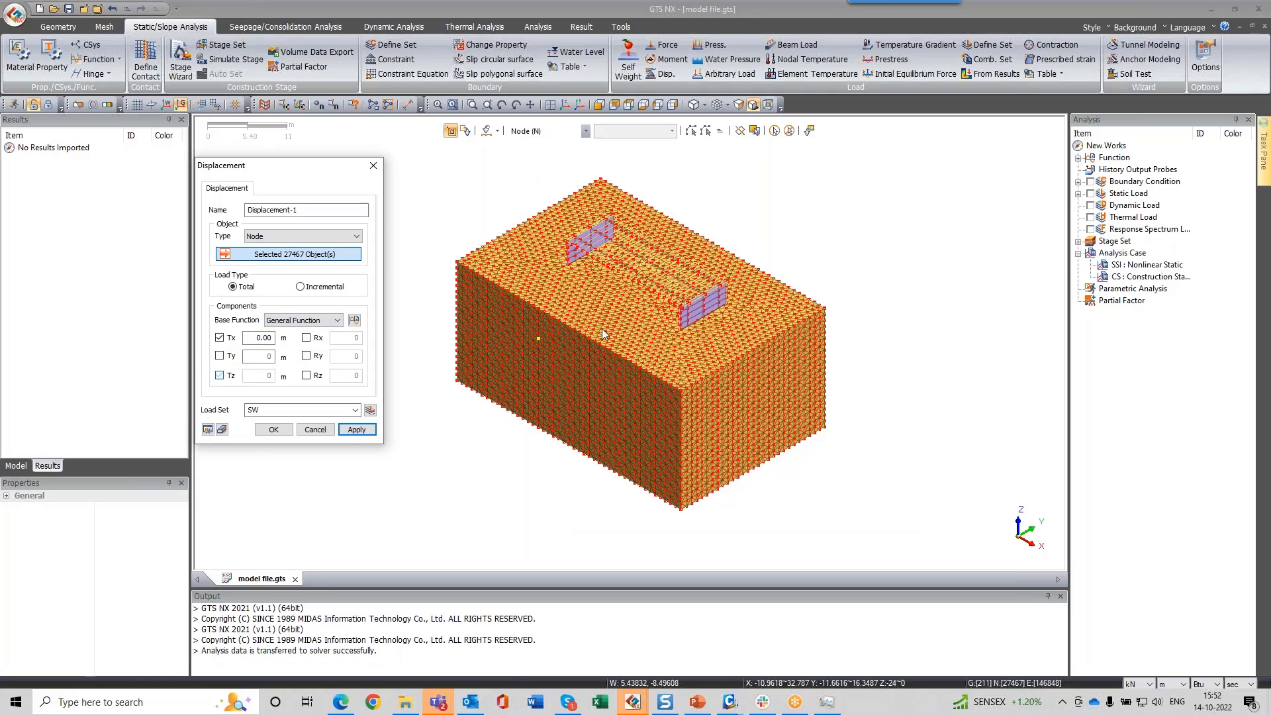
# Step: Set the Tx displacement to 0.05 m and create the load in a new load set named disp
pyautogui.doubleClick(264, 338)
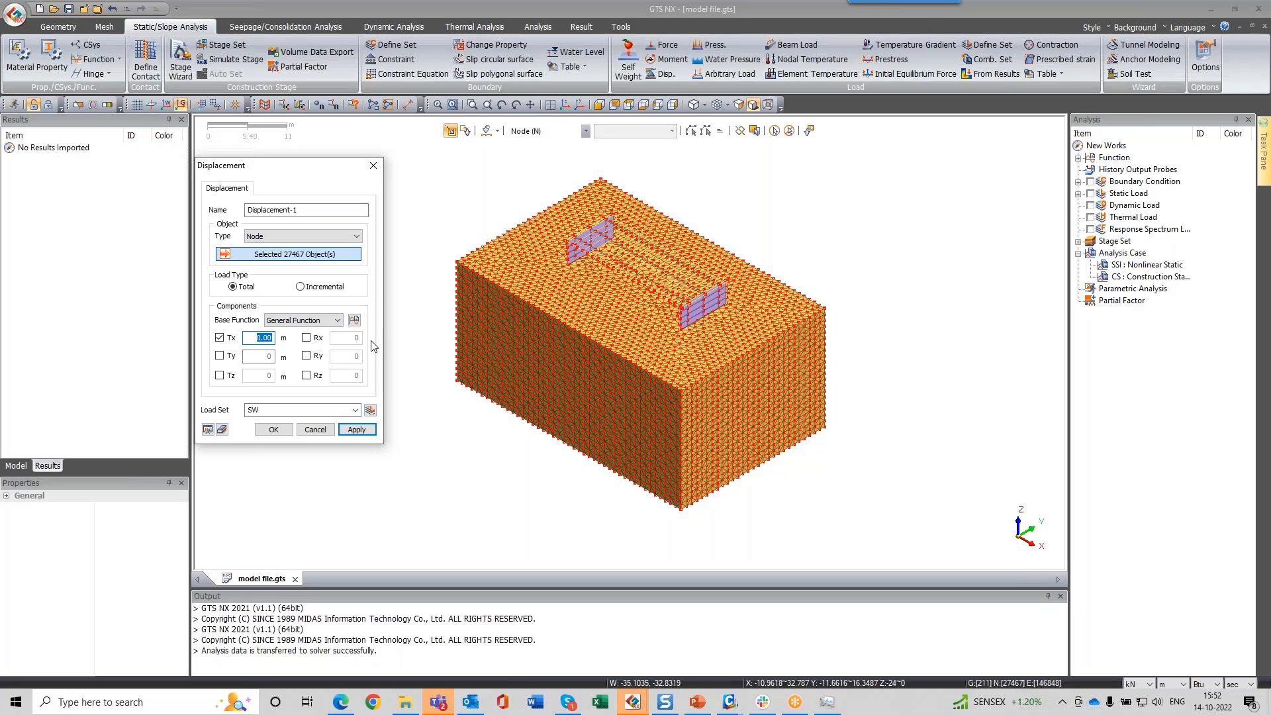
pyautogui.write('0.05')
pyautogui.doubleClick(276, 409)
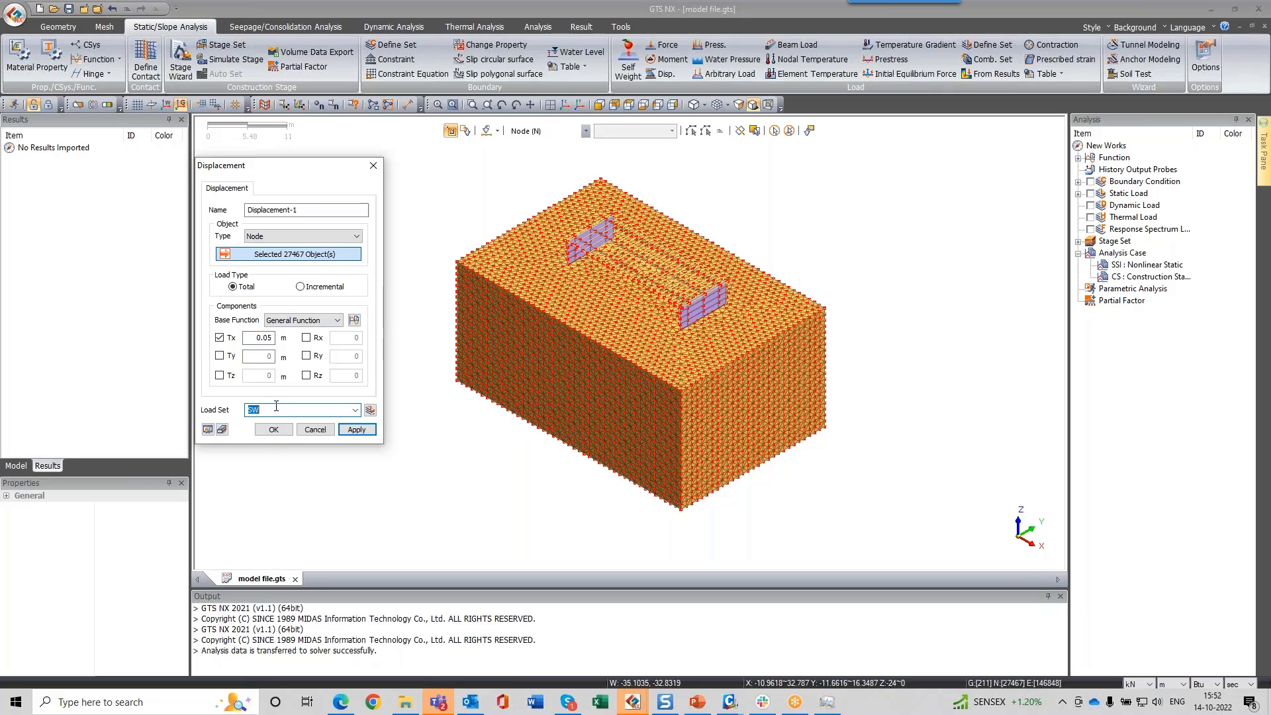
pyautogui.write('disp')
pyautogui.click(274, 430)
# Step: Examine the displacement load arrows from the front, review the settings of Displacement-1 in the disp load set, and cancel the edit
pyautogui.moveTo(512, 437)
pyautogui.mouseDown(button='middle')
pyautogui.moveTo(761, 357)
pyautogui.moveTo(777, 276)
pyautogui.moveTo(632, 284)
pyautogui.moveTo(792, 272)
pyautogui.moveTo(689, 275)
pyautogui.mouseUp(button='middle')
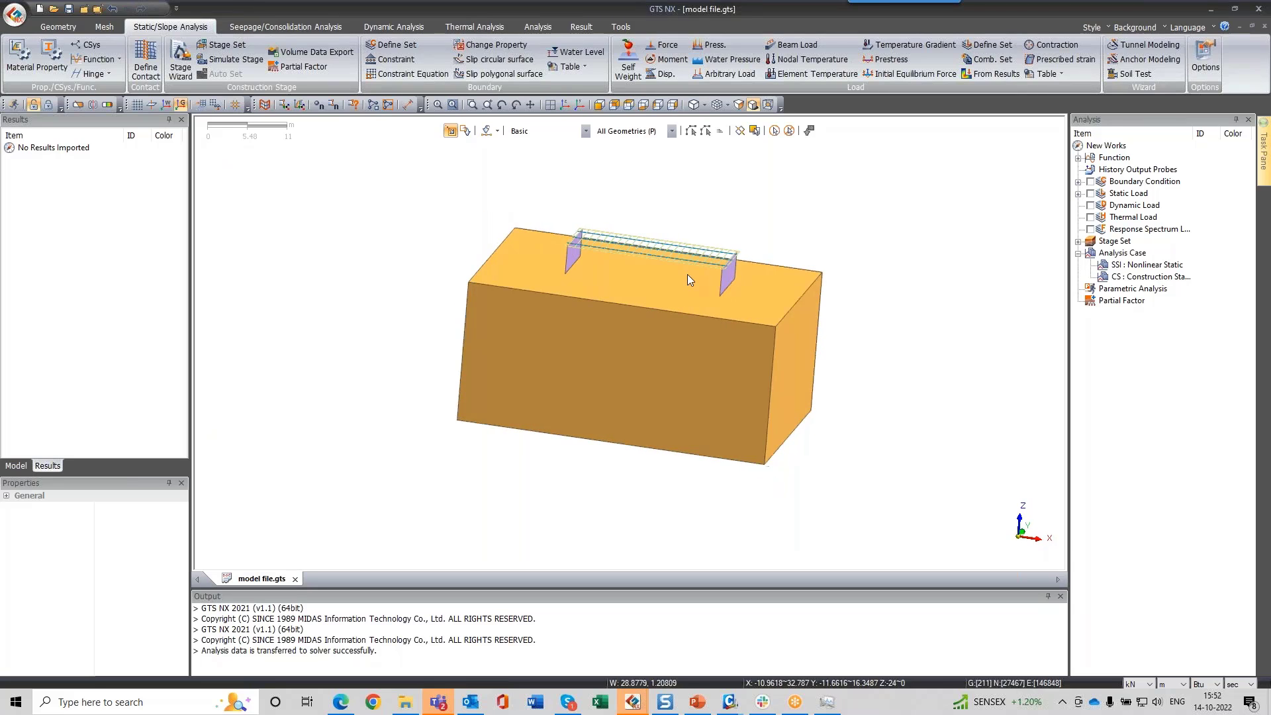
pyautogui.click(601, 104)
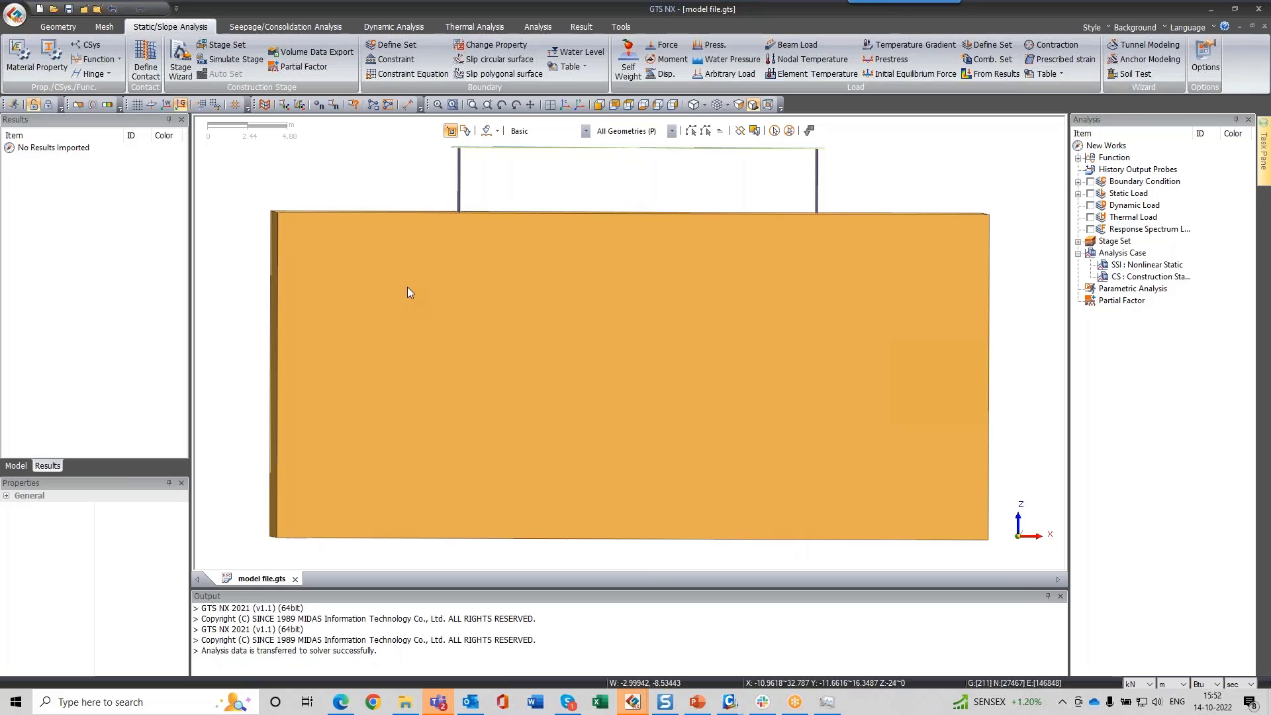
pyautogui.scroll(-2, 887, 280)
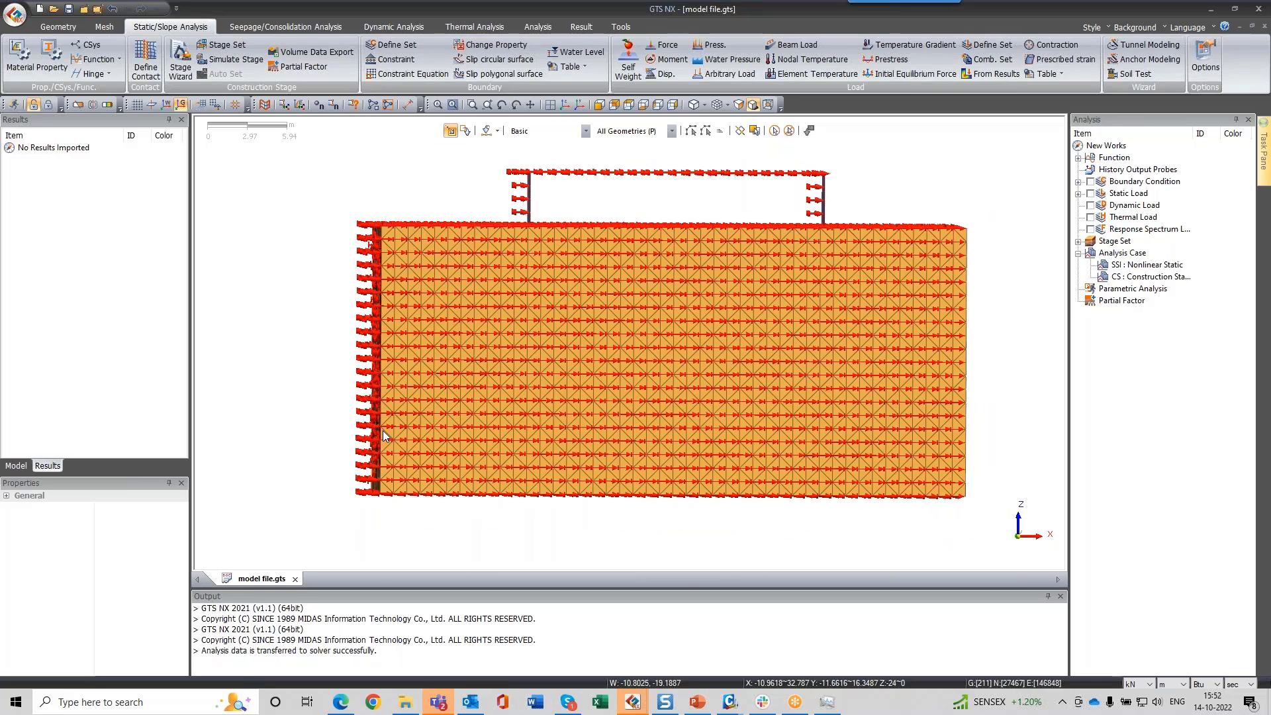
pyautogui.click(1078, 193)
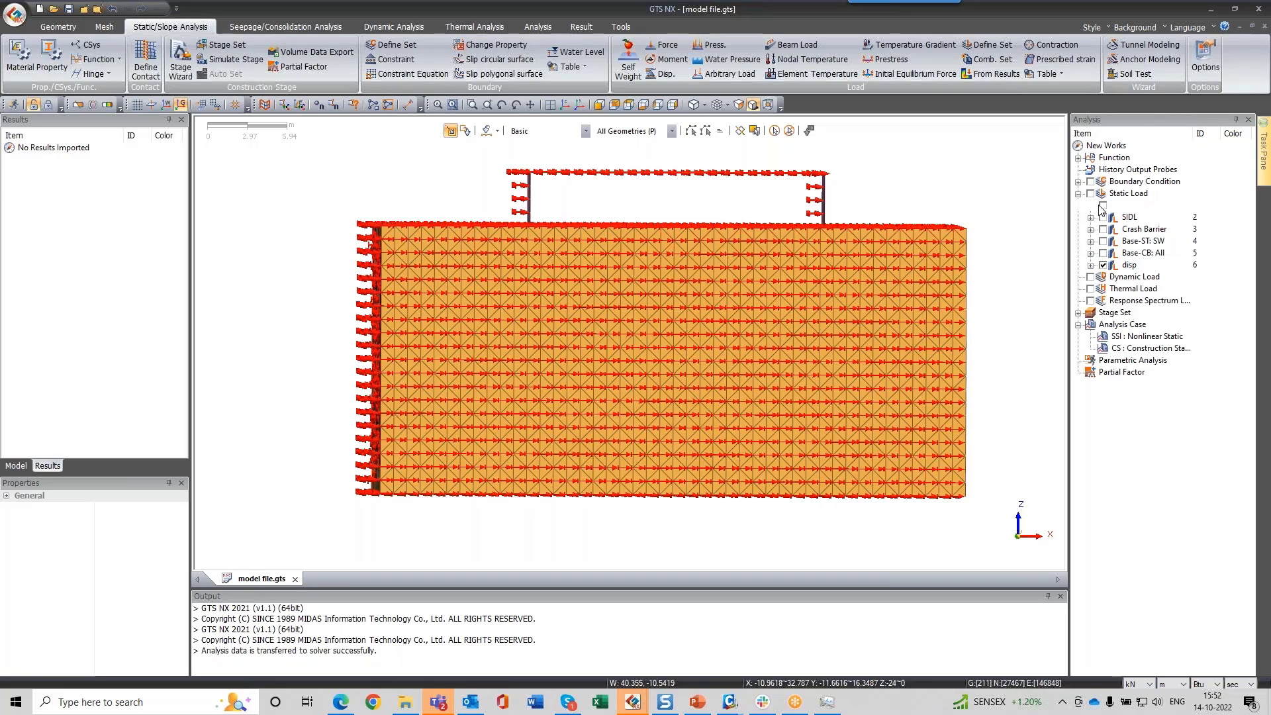
pyautogui.click(1090, 265)
pyautogui.click(1103, 277)
pyautogui.rightClick(1175, 289)
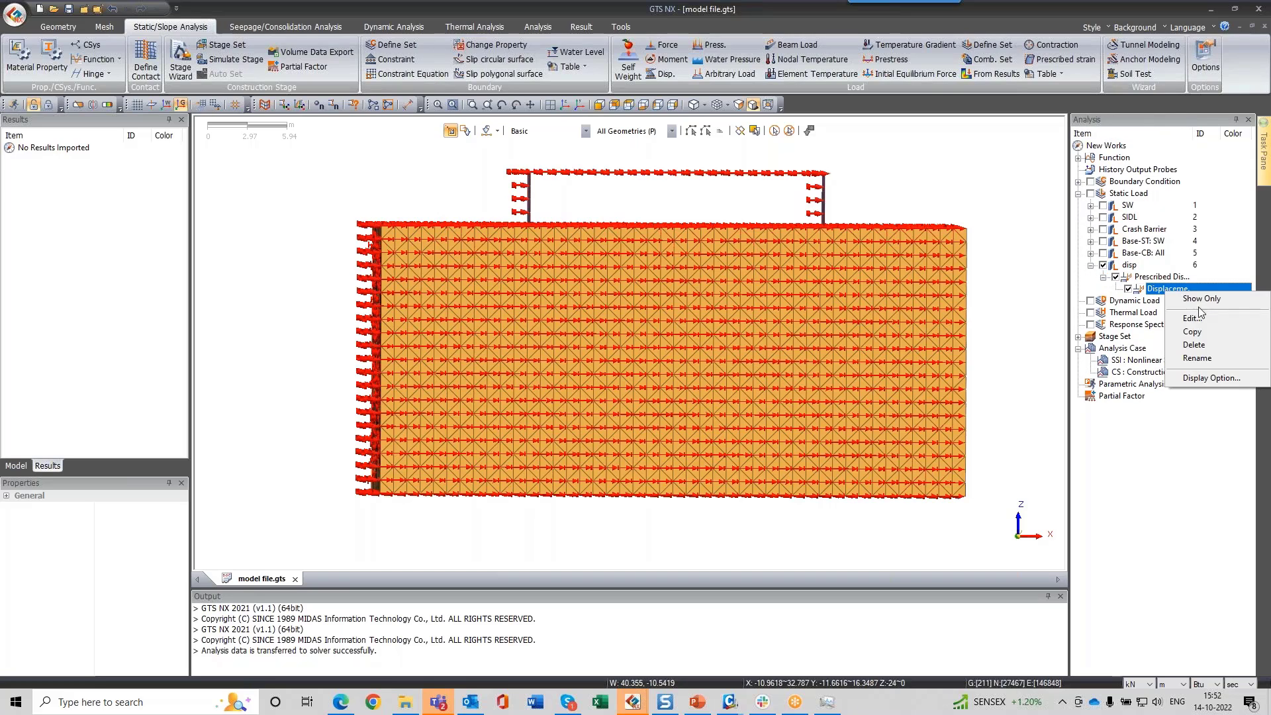
pyautogui.click(1194, 319)
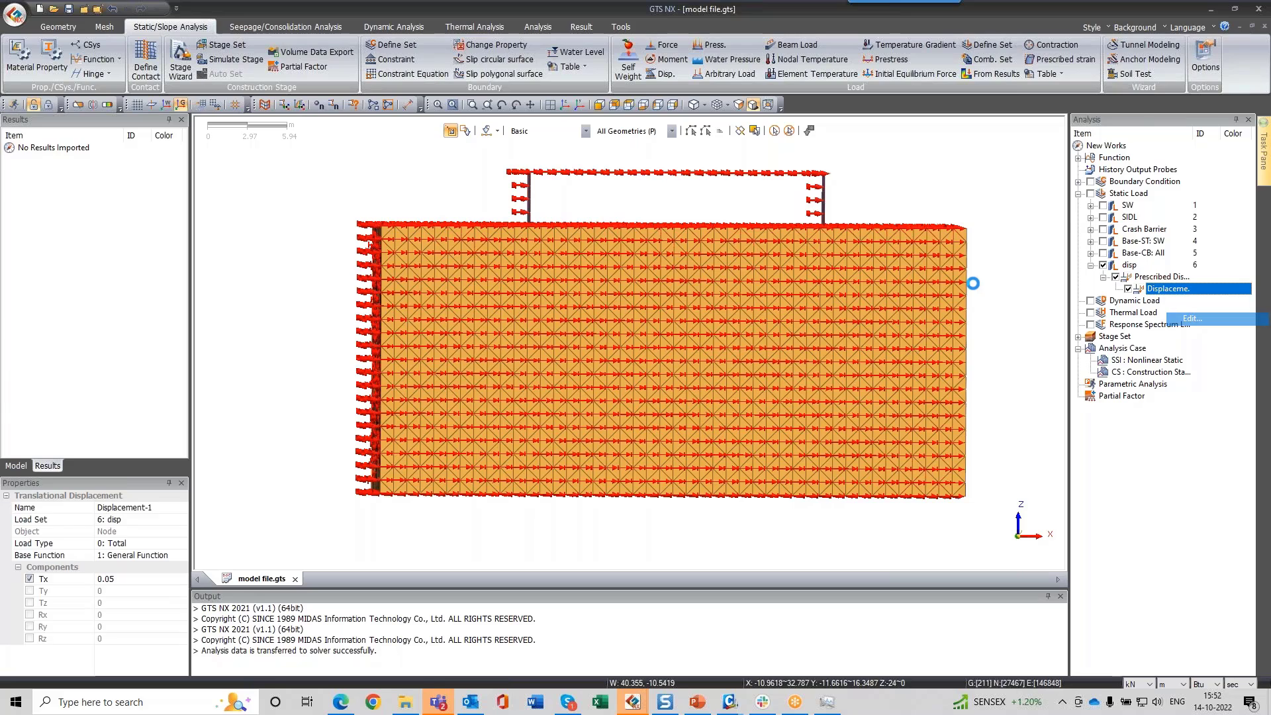
pyautogui.click(452, 342)
pyautogui.click(451, 343)
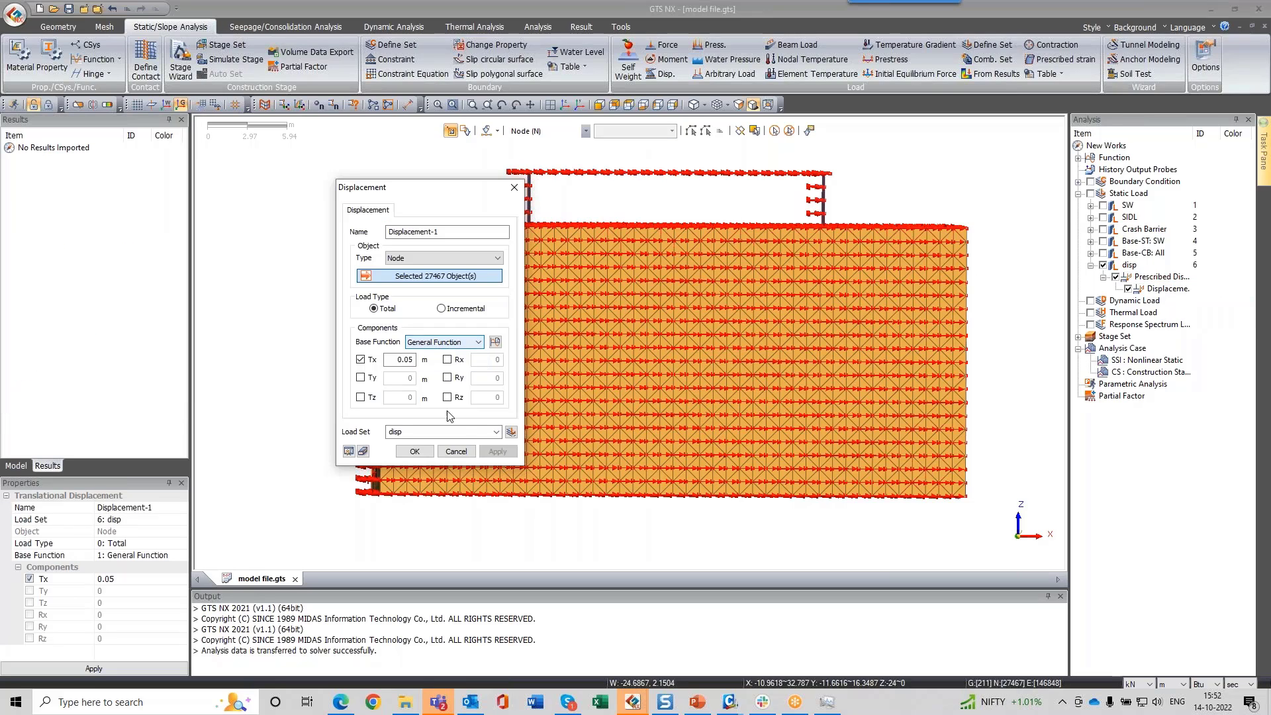
pyautogui.click(458, 454)
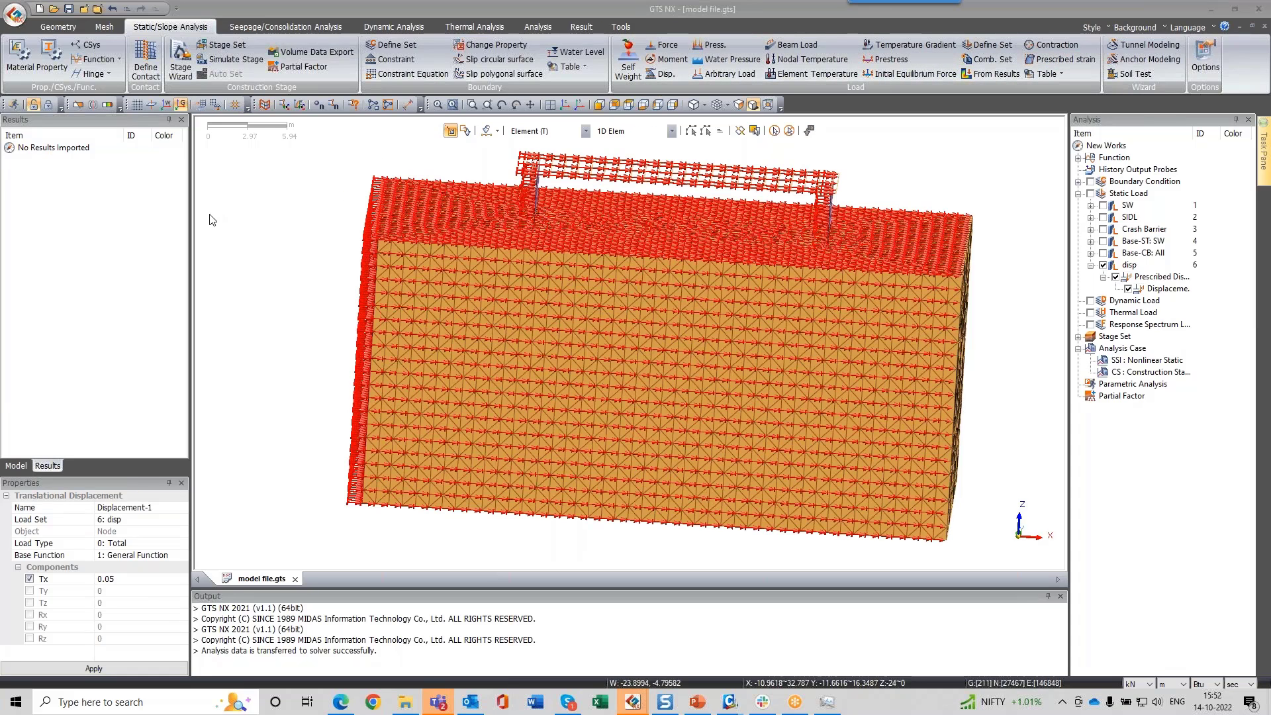
# Step: Review the prescribed strain load settings for solid elements, including the strain components, and cancel without creating a load
pyautogui.click(1060, 60)
pyautogui.click(403, 230)
pyautogui.click(397, 286)
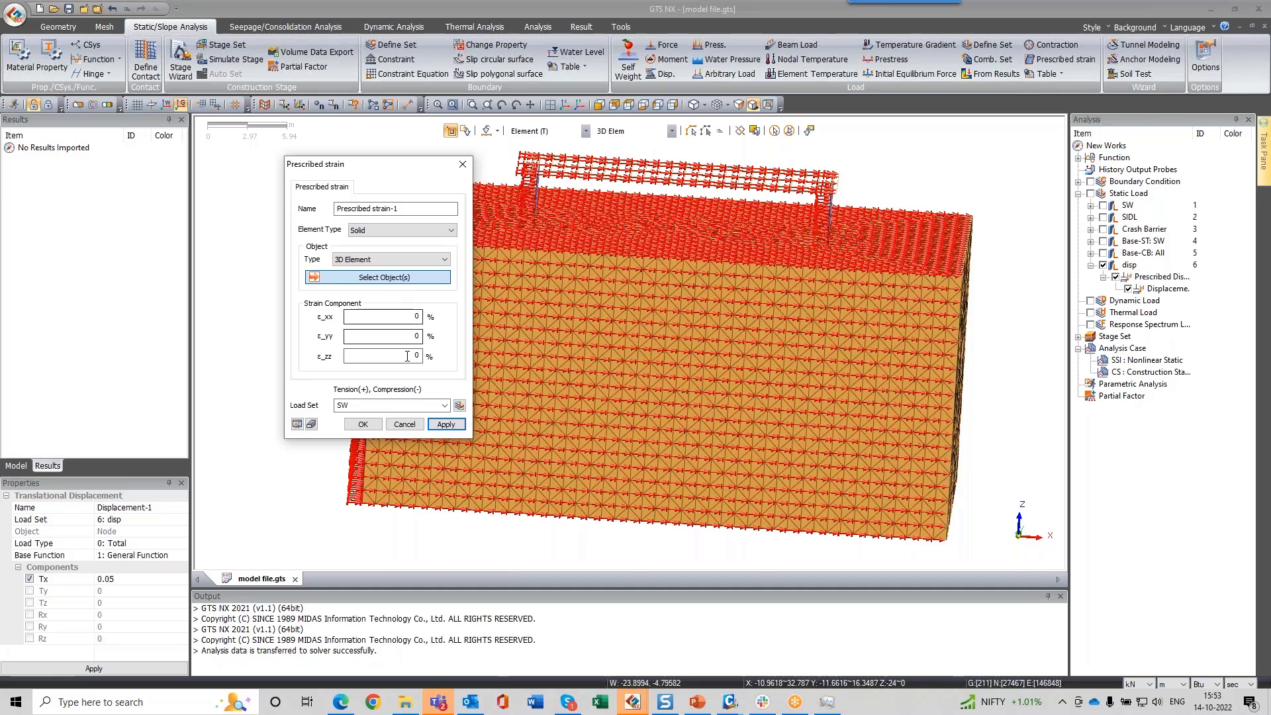
pyautogui.click(401, 427)
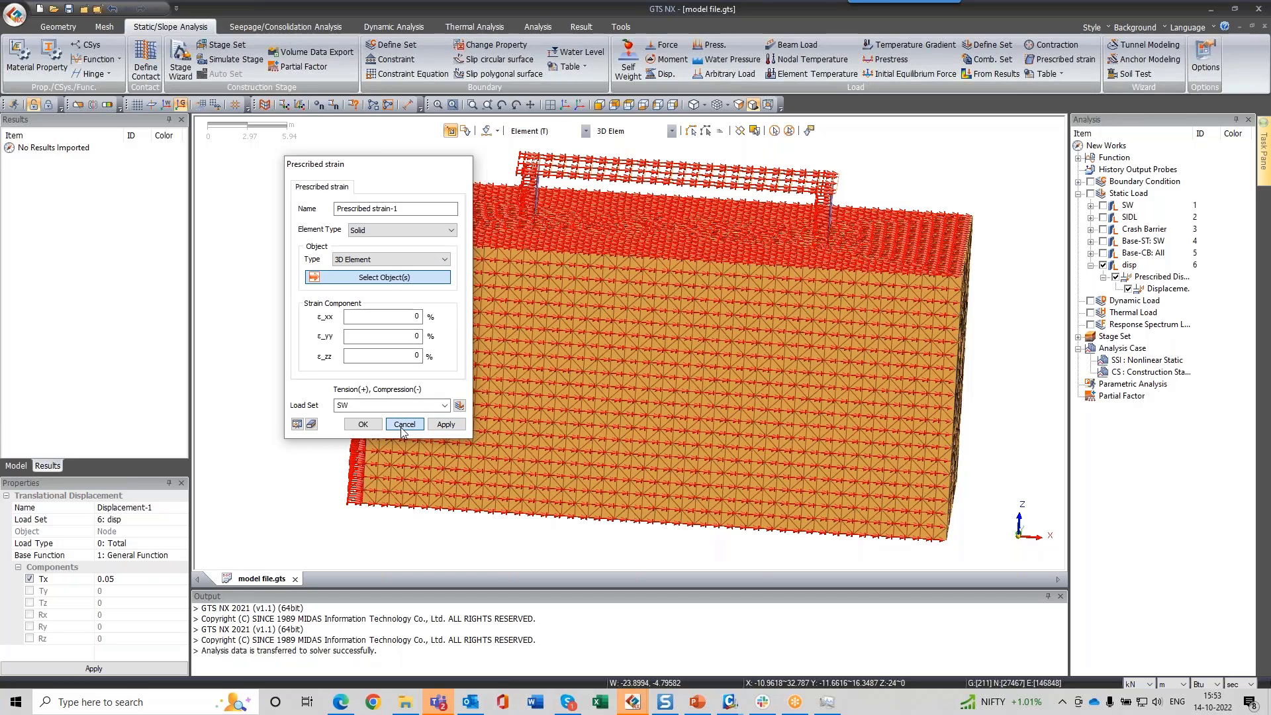
# Step: Undo the creation of the displacement load and its disp load set, and show the bridge-soil model in isometric view
pyautogui.click(125, 9)
pyautogui.click(142, 125)
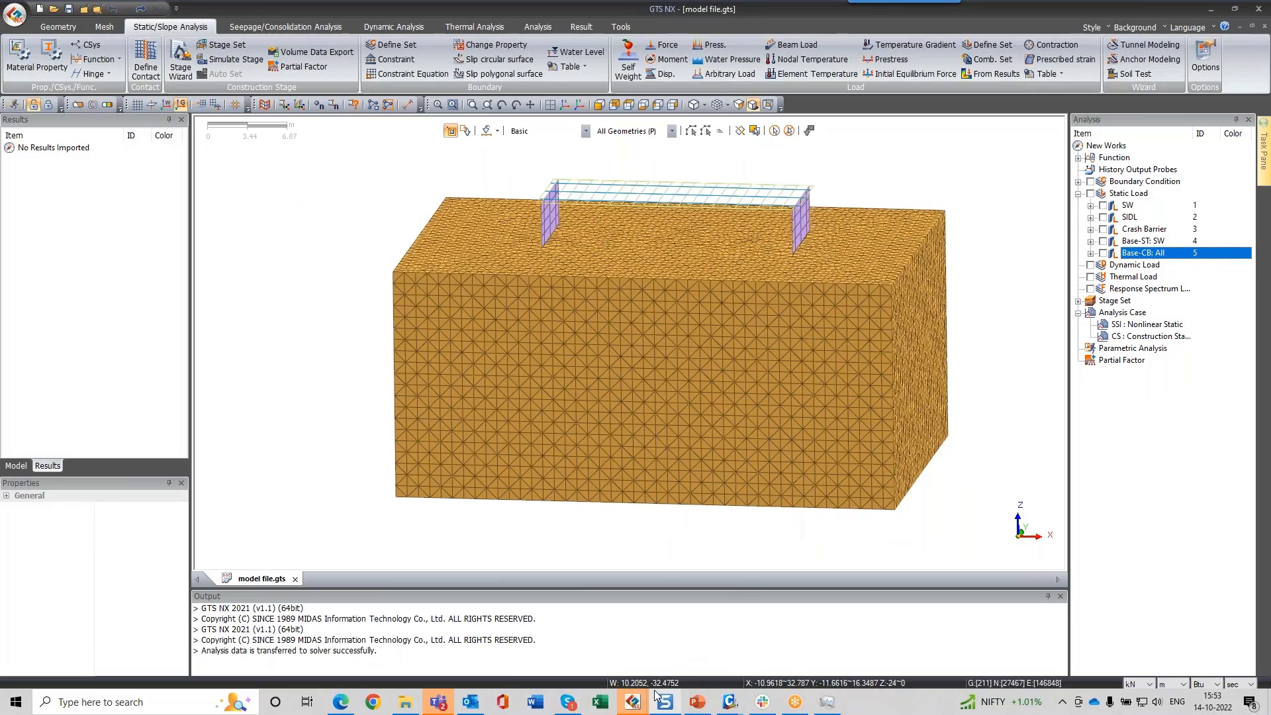
pyautogui.moveTo(634, 699)
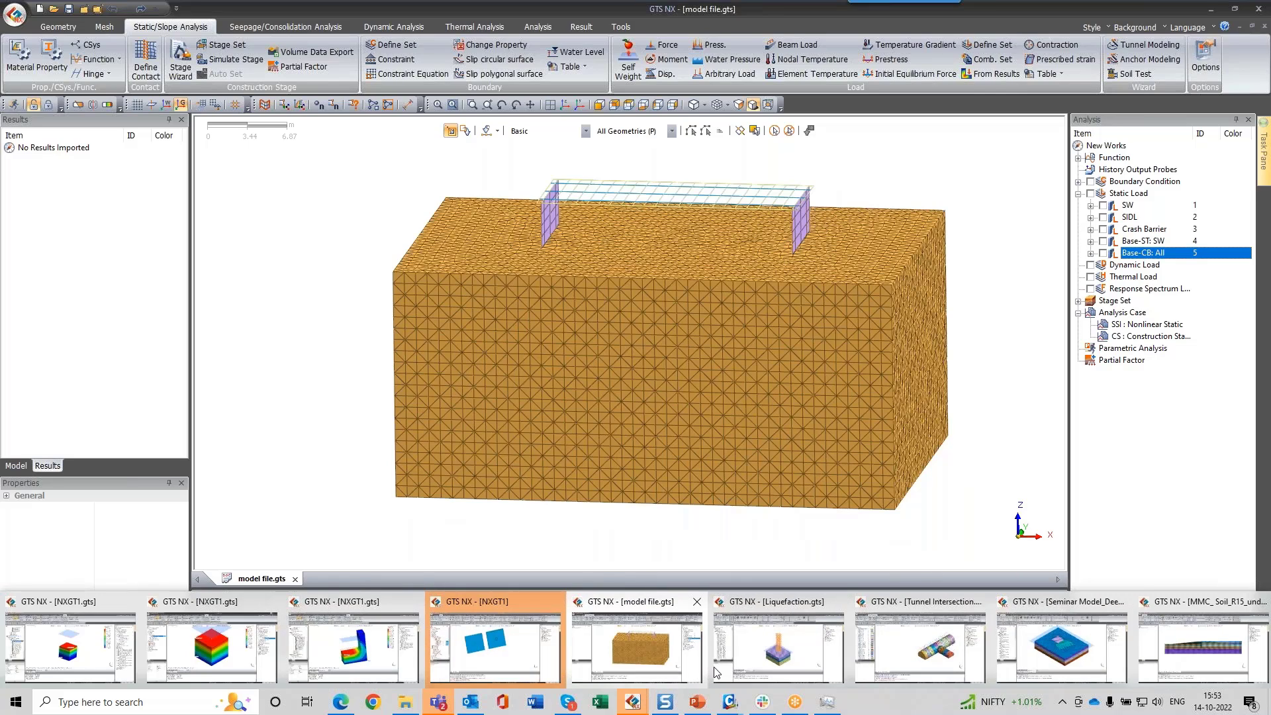
pyautogui.click(669, 646)
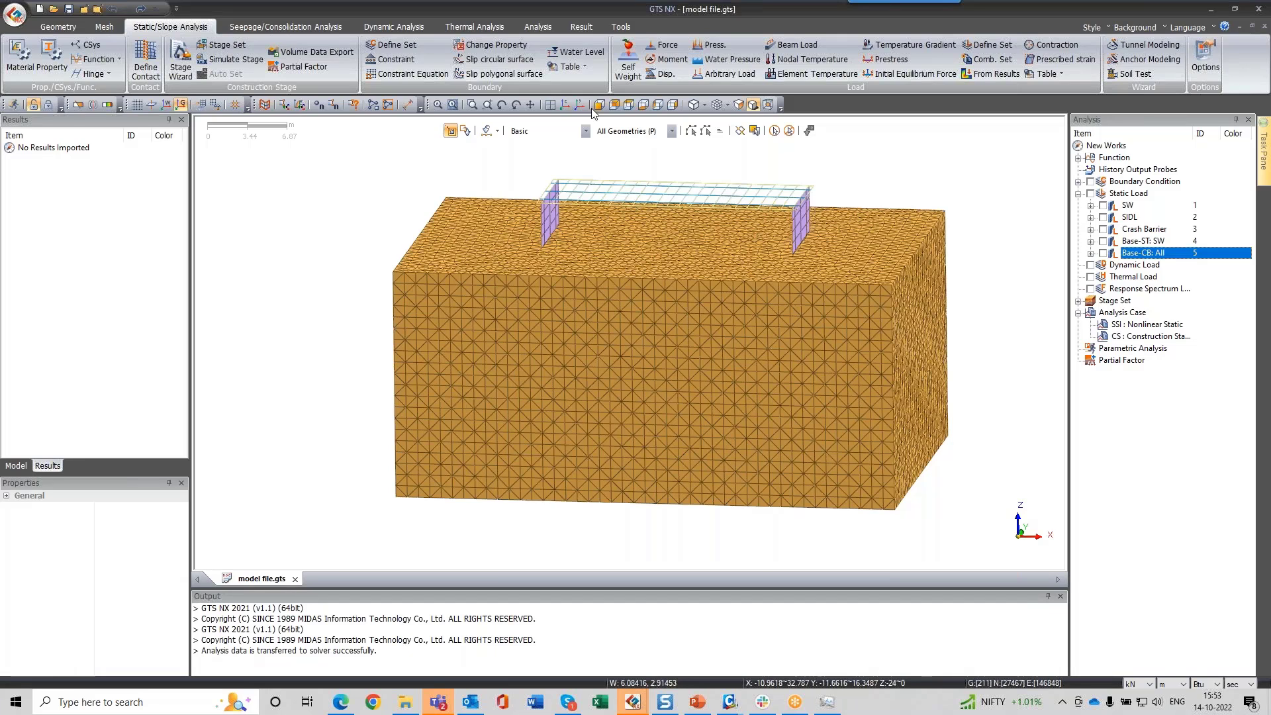
pyautogui.click(567, 105)
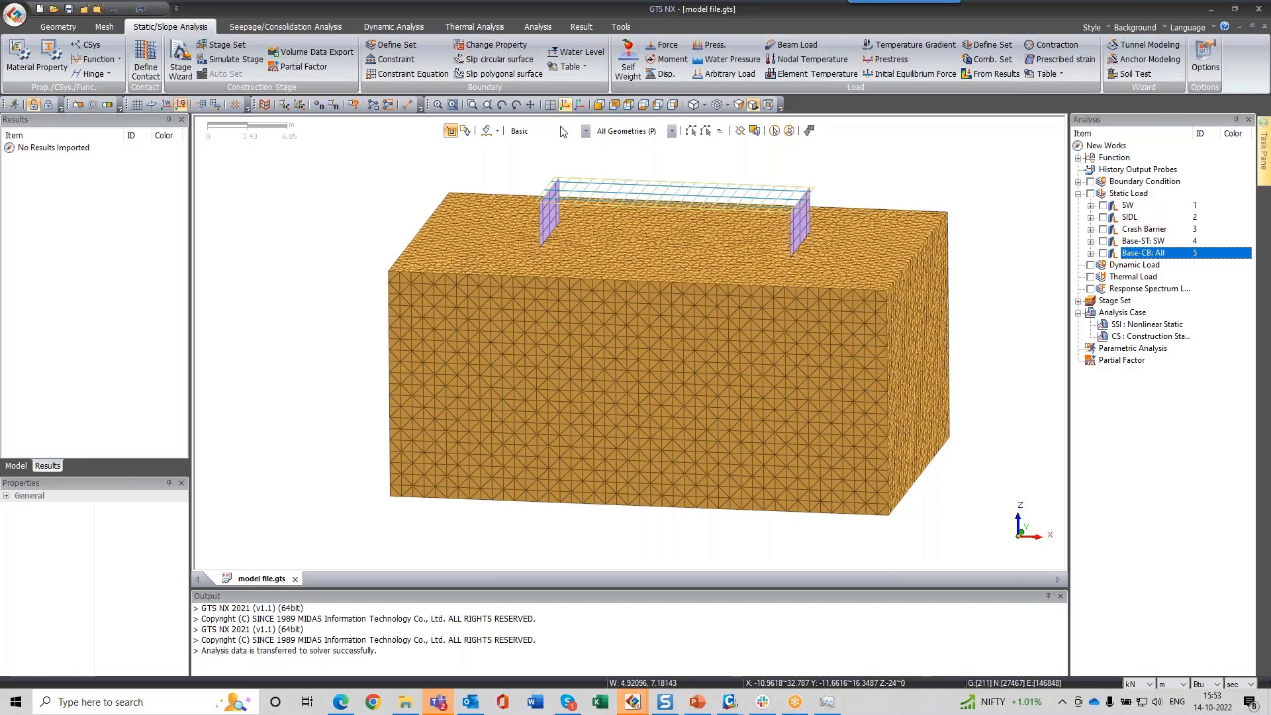
pyautogui.moveTo(704, 367); pyautogui.dragTo(652, 370, button='middle')
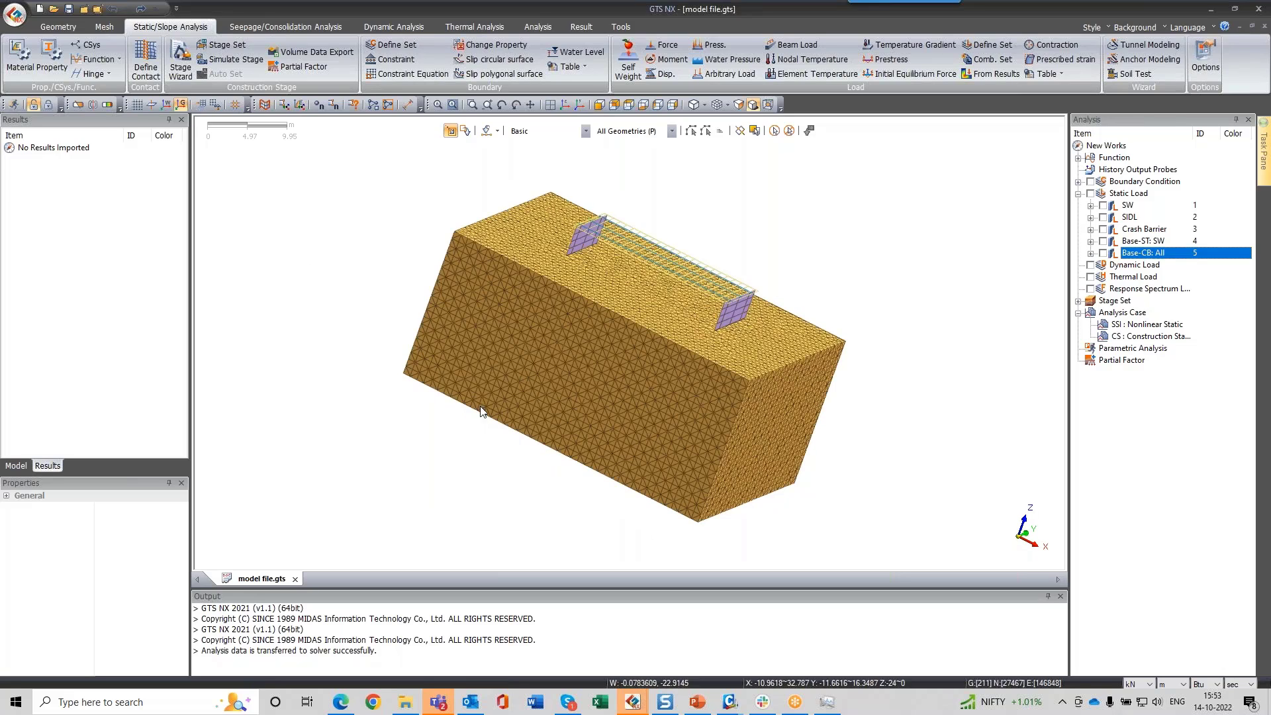
pyautogui.click(568, 106)
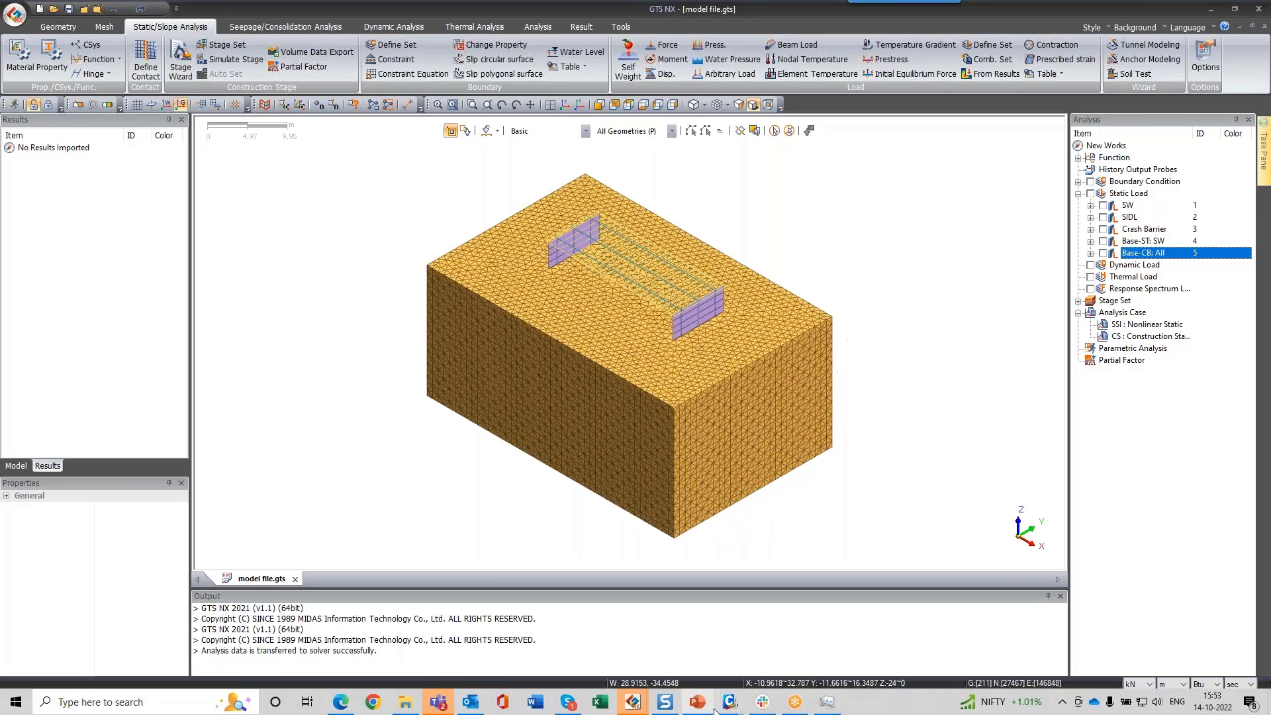
# Step: Switch to midas Civil and examine the bridge frame, its force-deformation functions, and the SW, SIDL and Crash Barrier load cases
pyautogui.click(729, 702)
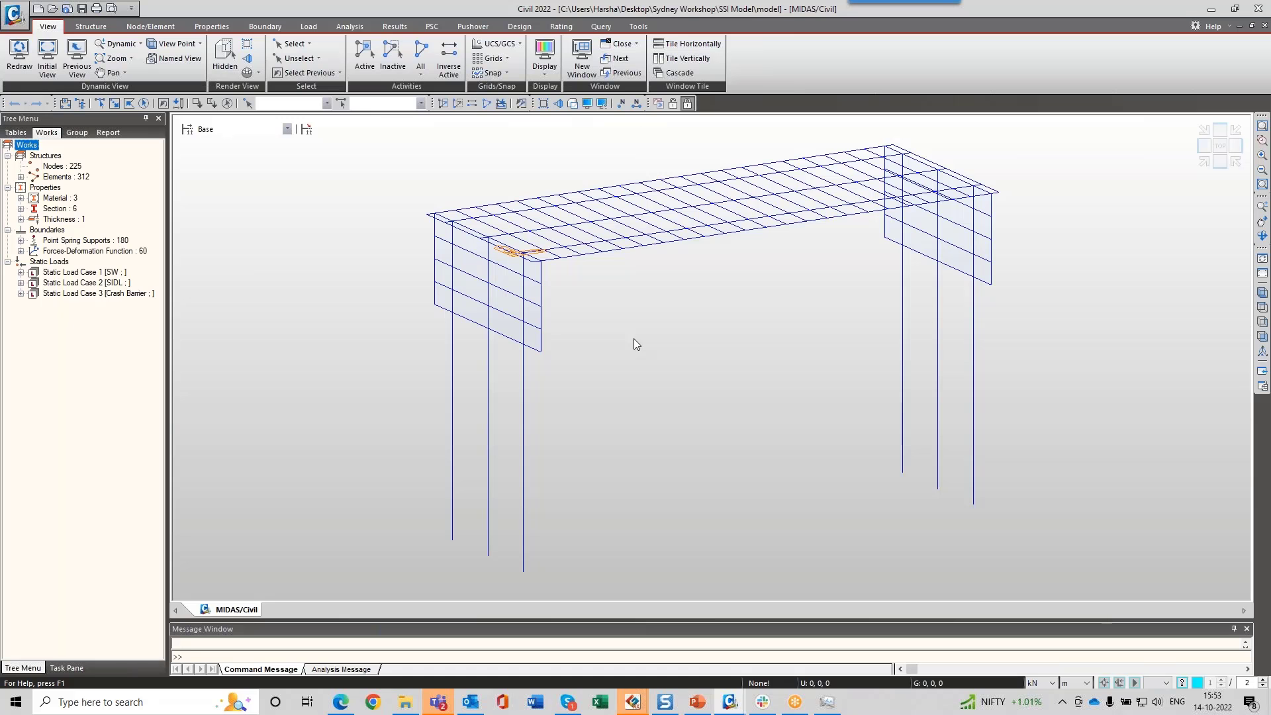
pyautogui.keyDown('ctrl'); pyautogui.moveTo(634, 344); pyautogui.dragTo(701, 352, button='middle'); pyautogui.keyUp('ctrl')
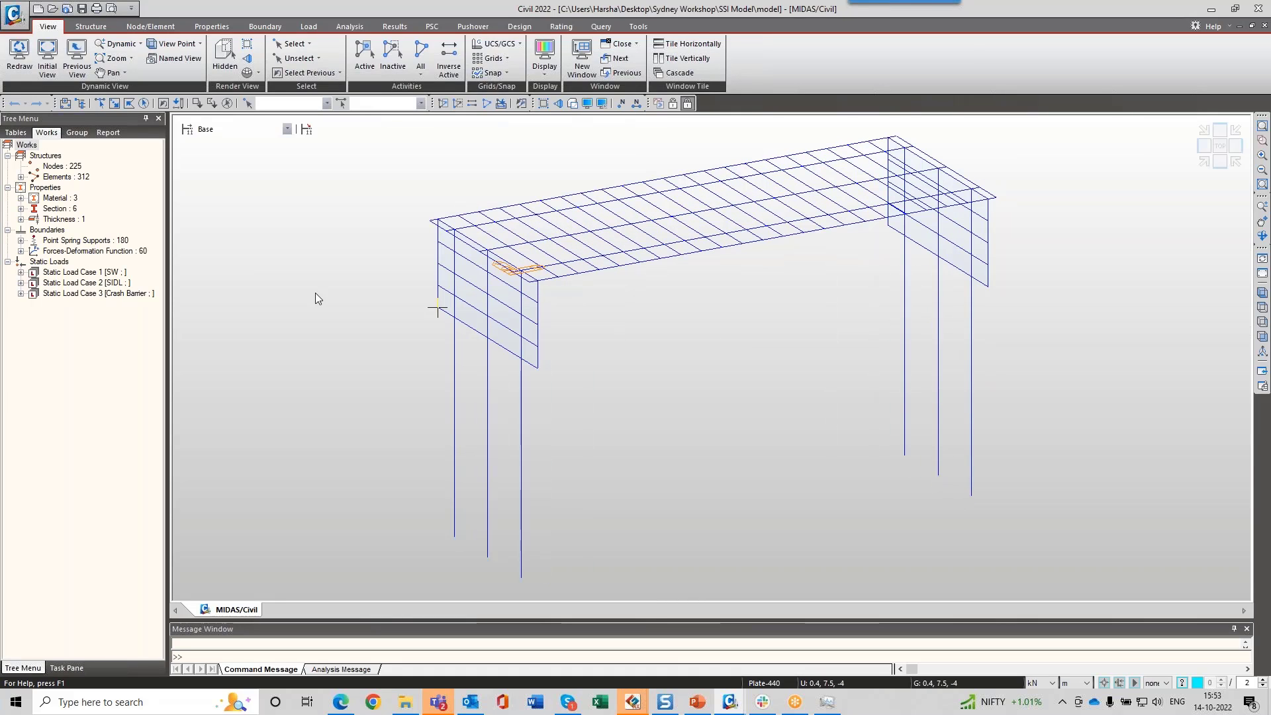
pyautogui.click(21, 250)
pyautogui.rightClick(96, 264)
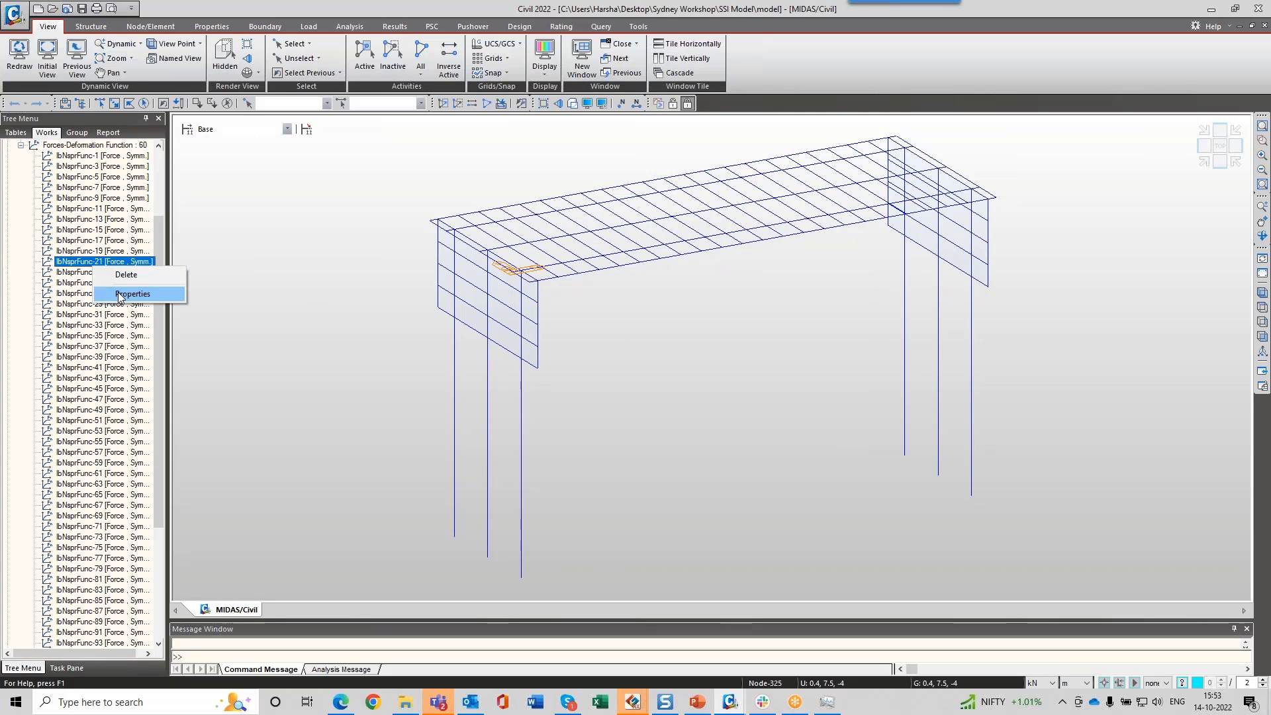
pyautogui.click(126, 294)
pyautogui.press('Escape')
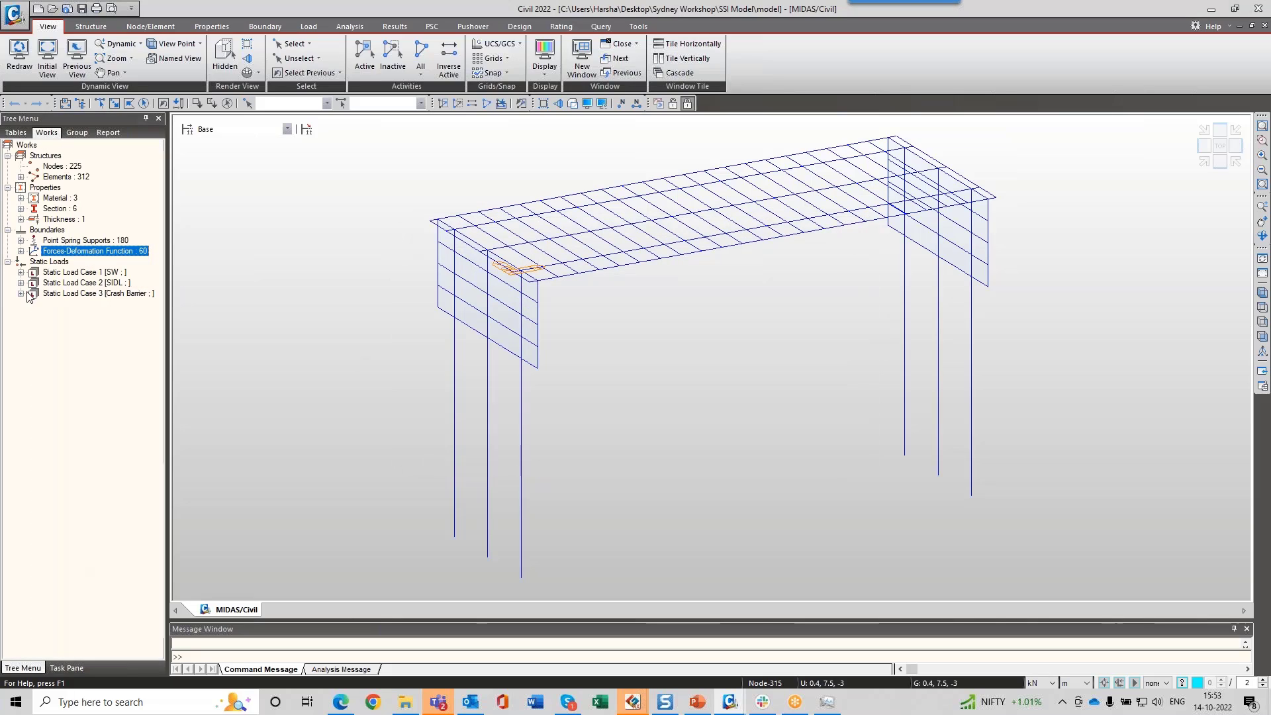
pyautogui.click(109, 284)
pyautogui.click(119, 272)
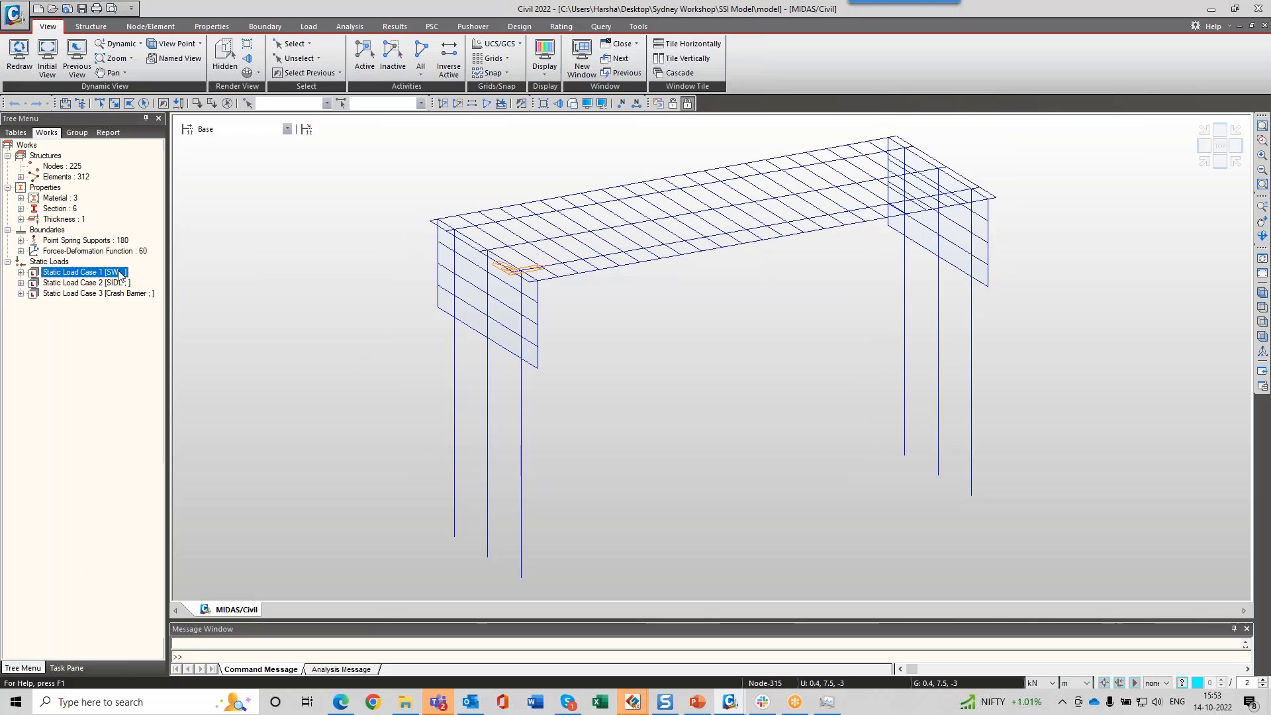
pyautogui.click(148, 296)
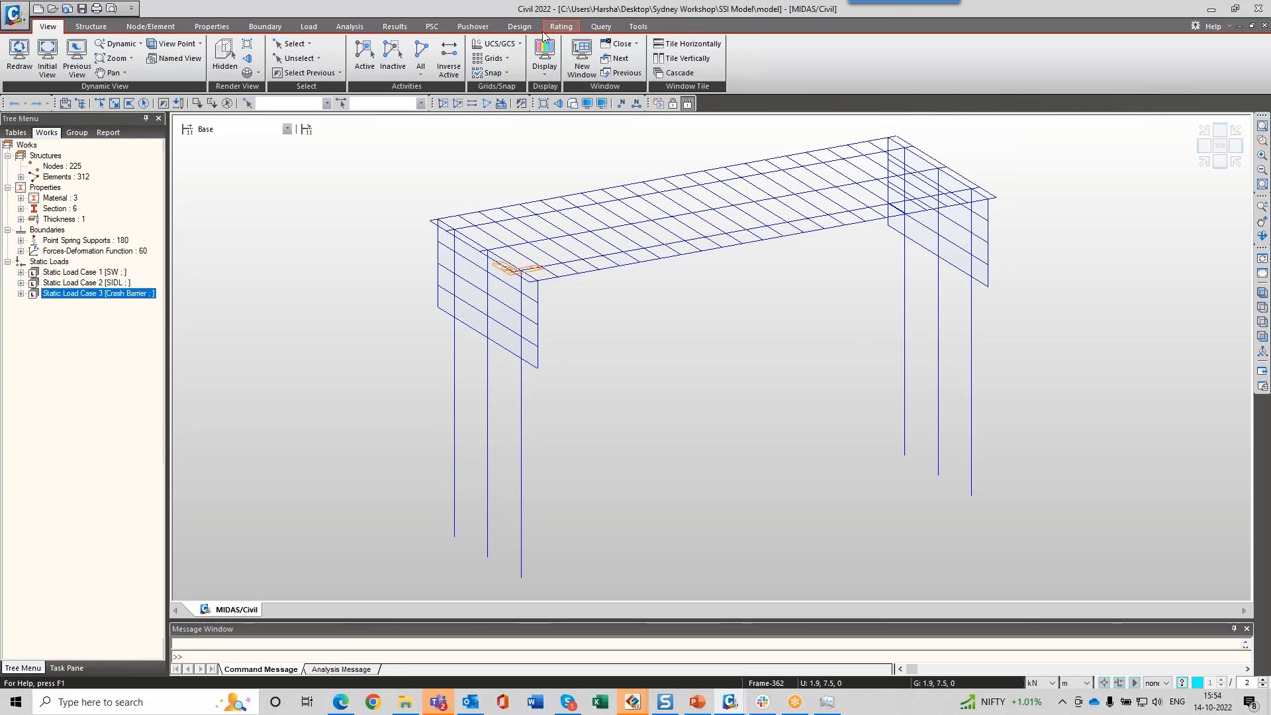
# Step: Look up the MXT File (for FEA/GTS) option among the bridge model's export formats
pyautogui.click(520, 27)
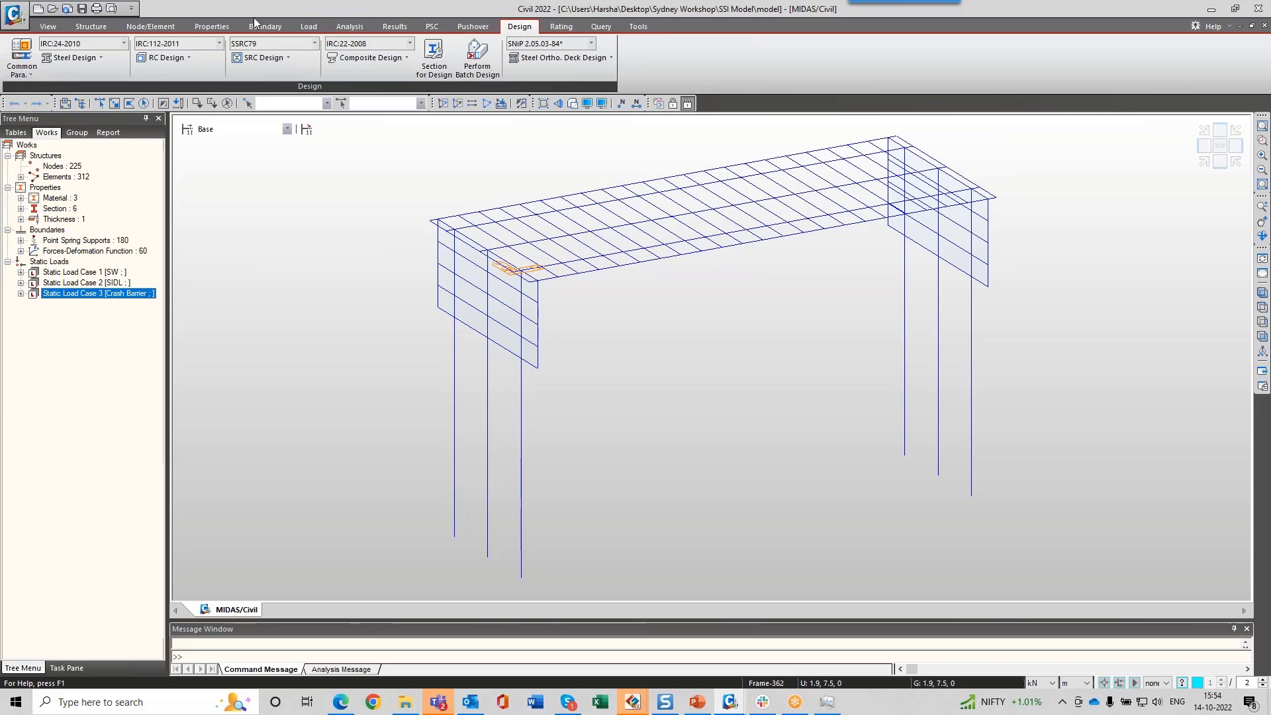
pyautogui.click(14, 13)
pyautogui.moveTo(69, 166)
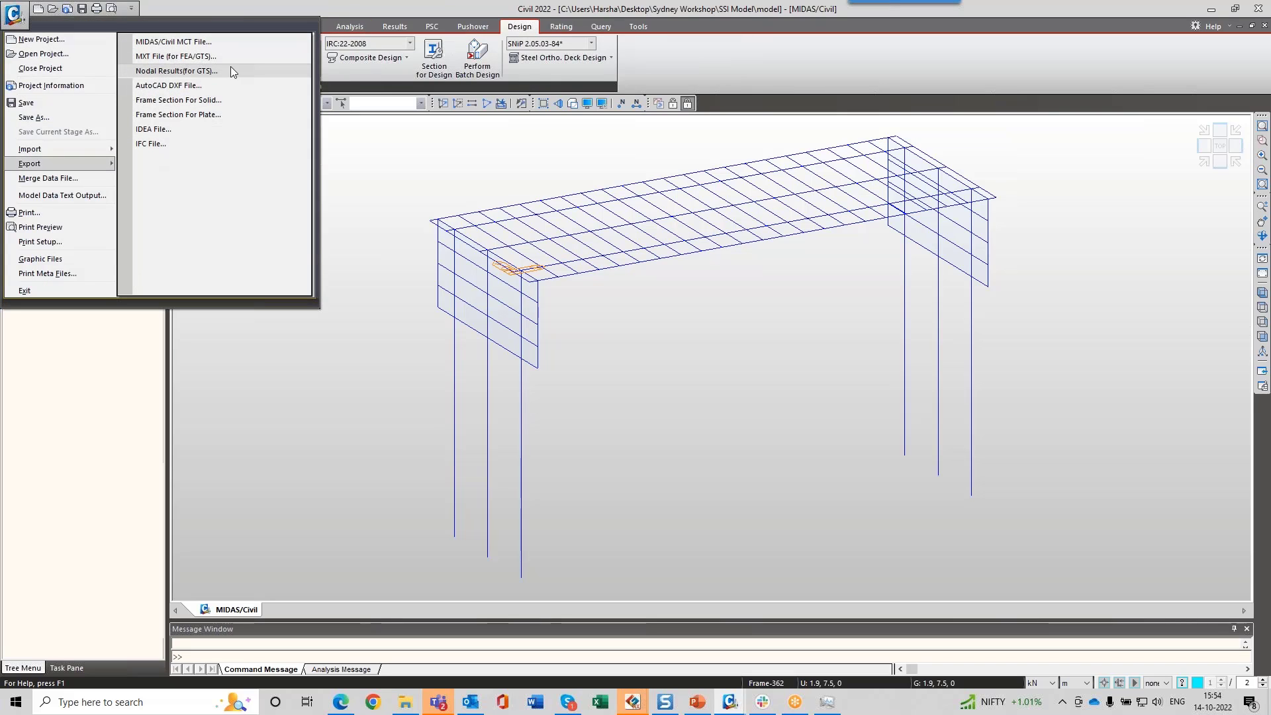
pyautogui.click(190, 57)
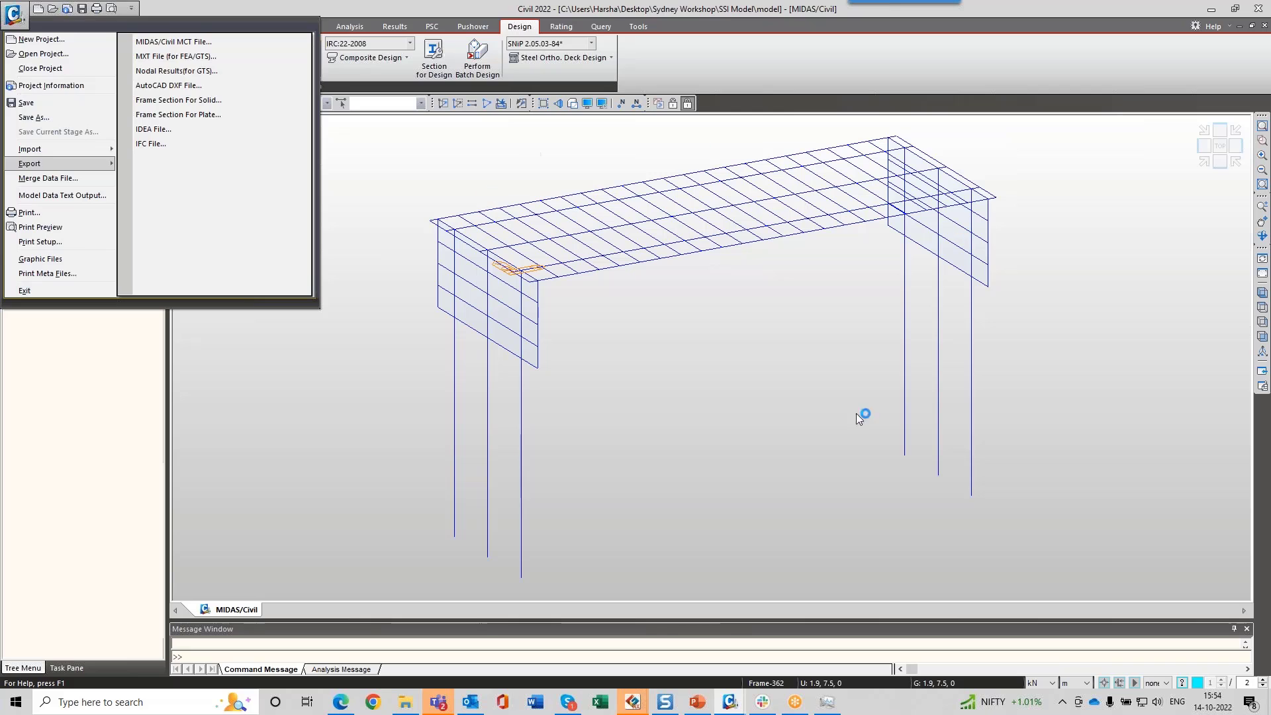
# Step: Switch back to model file.gts in GTS NX and display only the structural mesh sets, from Default Mesh Set through Cross Beam
pyautogui.click(635, 700)
pyautogui.click(703, 634)
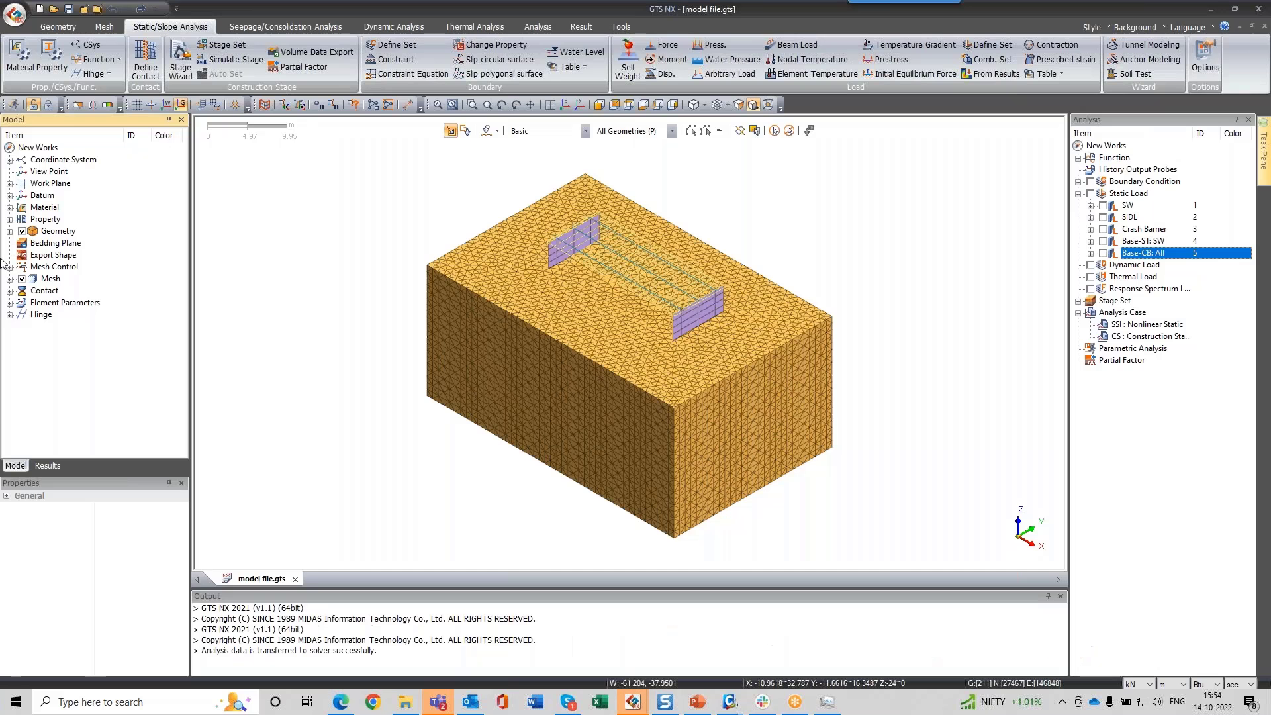
pyautogui.click(10, 278)
pyautogui.click(22, 278)
pyautogui.click(35, 303)
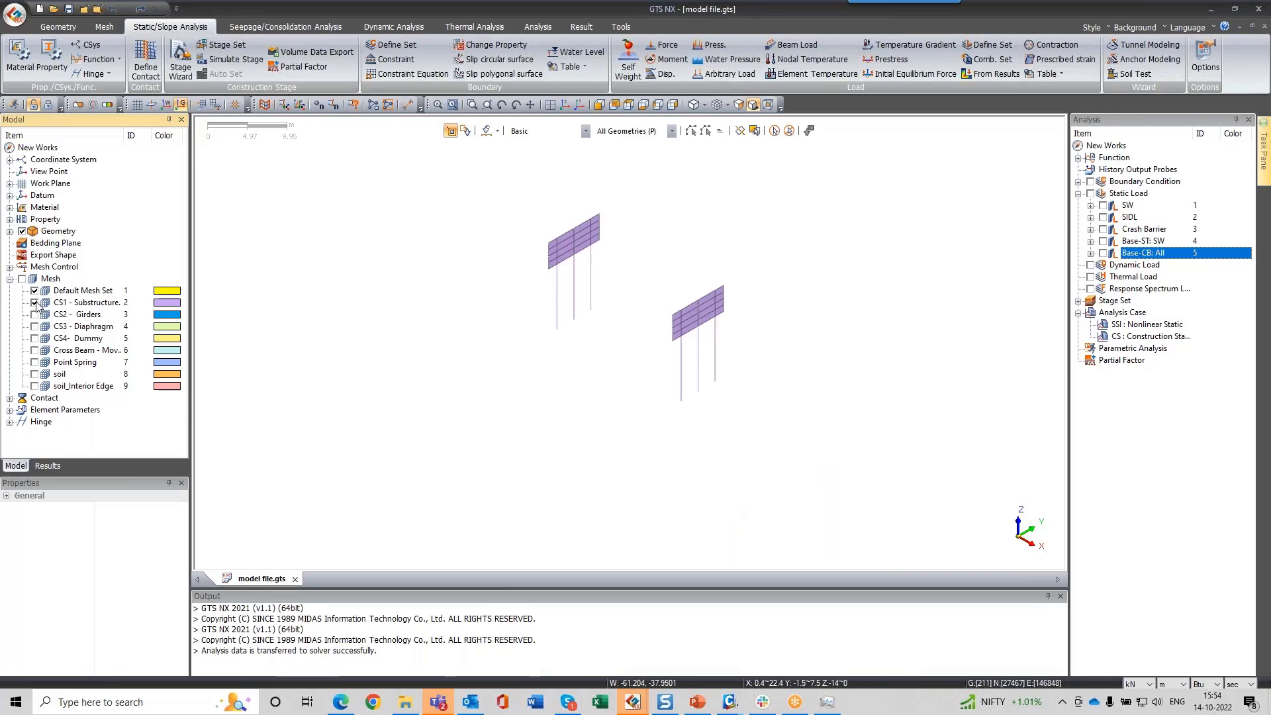
pyautogui.click(35, 315)
pyautogui.click(35, 326)
pyautogui.click(35, 339)
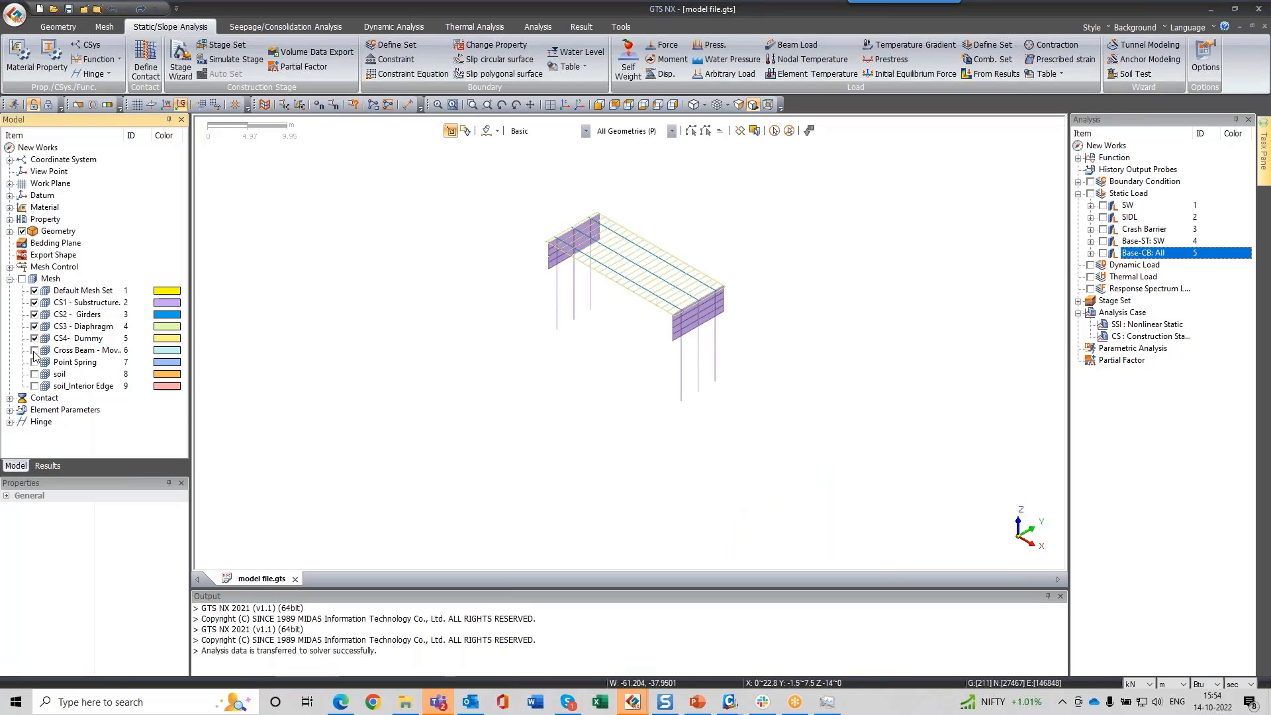
pyautogui.moveTo(717, 279); pyautogui.dragTo(682, 190, button='middle')
pyautogui.scroll(4, 680, 187)
pyautogui.moveTo(495, 277); pyautogui.dragTo(916, 378, button='middle')
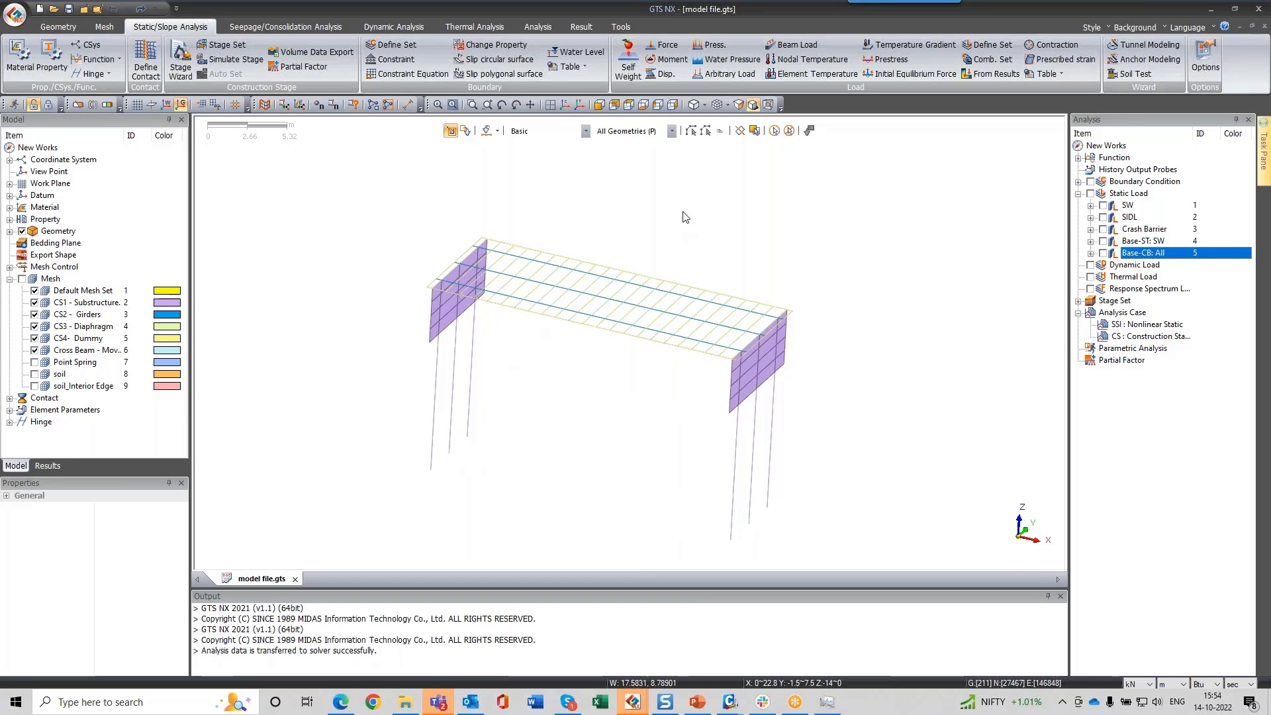
pyautogui.scroll(-2, 685, 216)
pyautogui.scroll(2, 689, 404)
# Step: Compare the point spring supports of the Civil model with the GTS NX model by displaying the Point Spring mesh set
pyautogui.moveTo(729, 700)
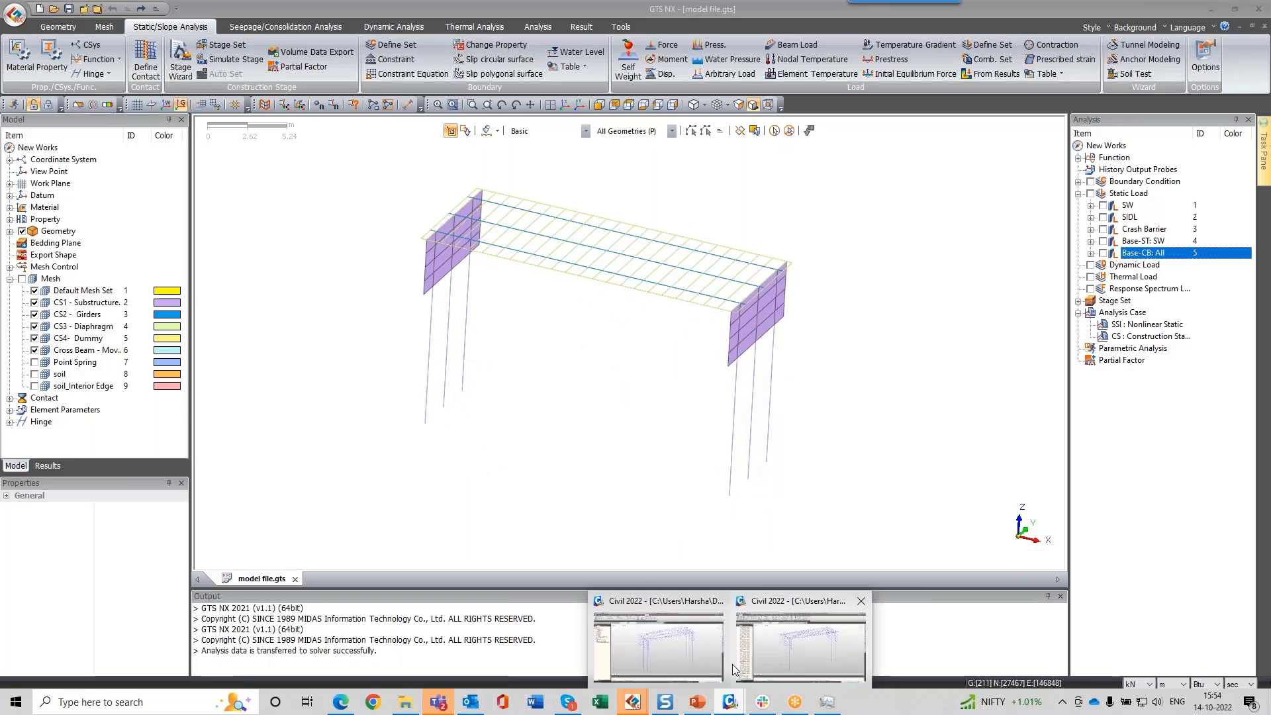
pyautogui.click(694, 636)
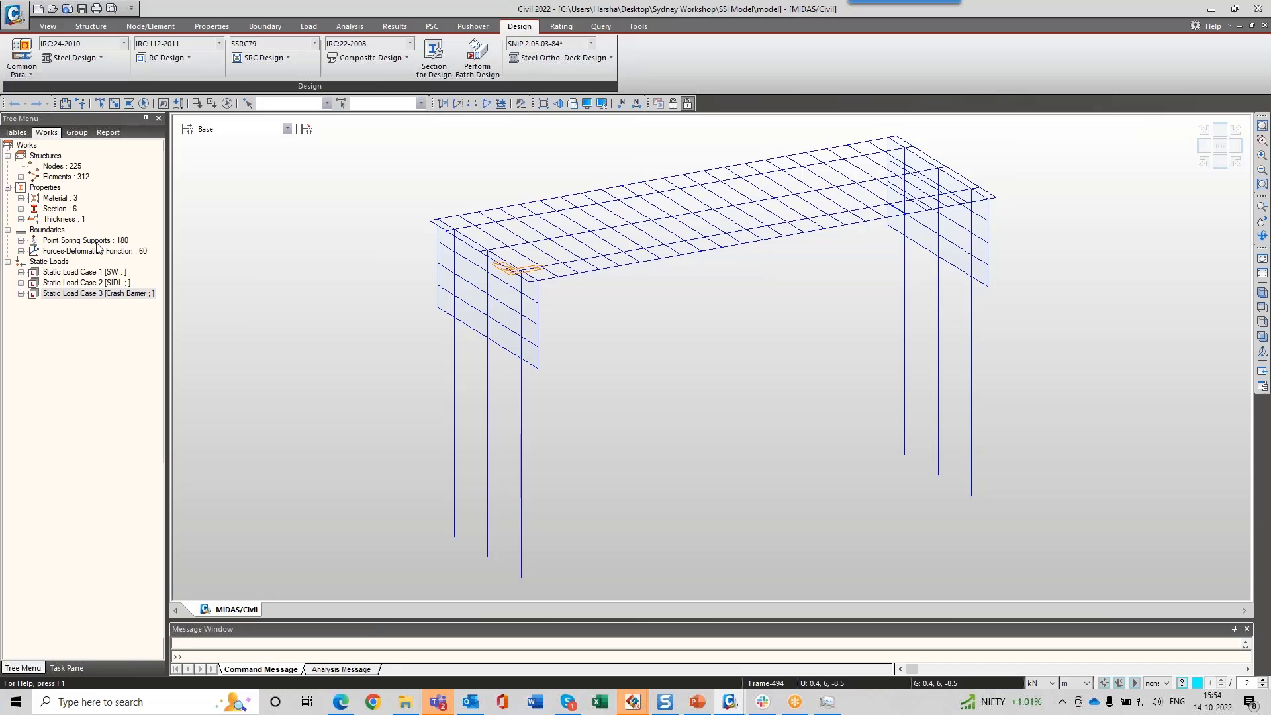
pyautogui.click(1212, 10)
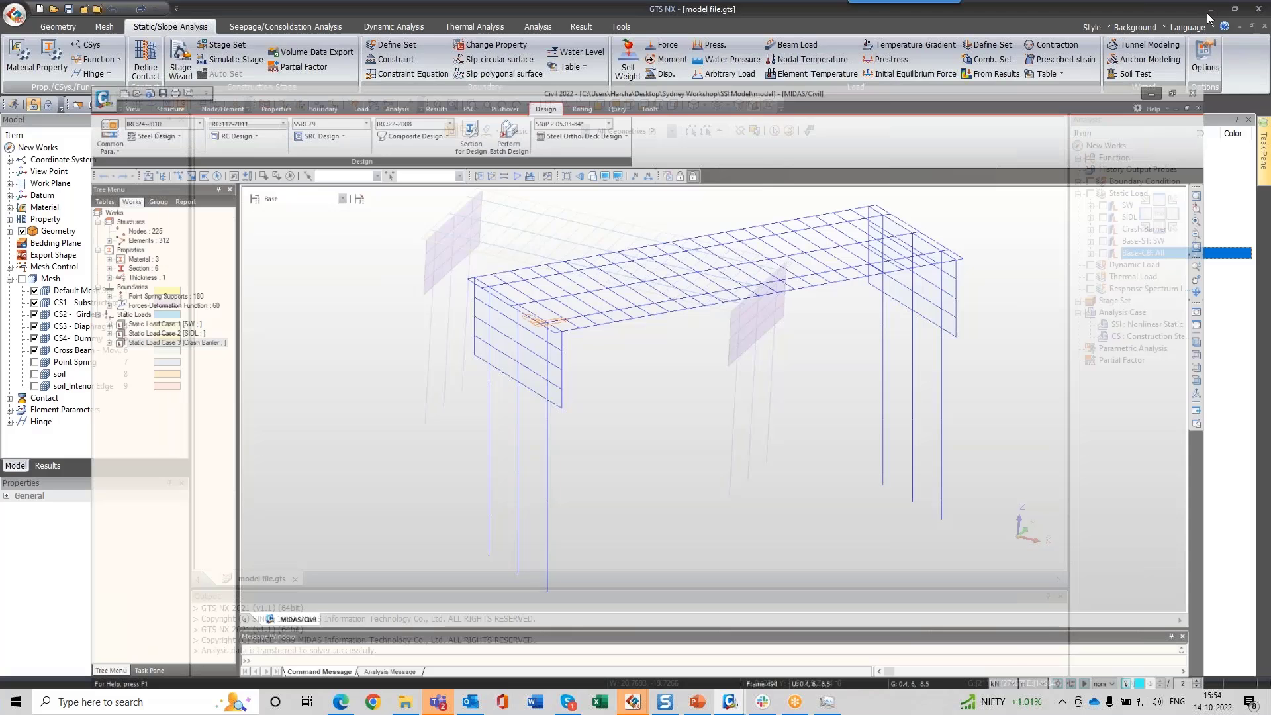
pyautogui.click(69, 362)
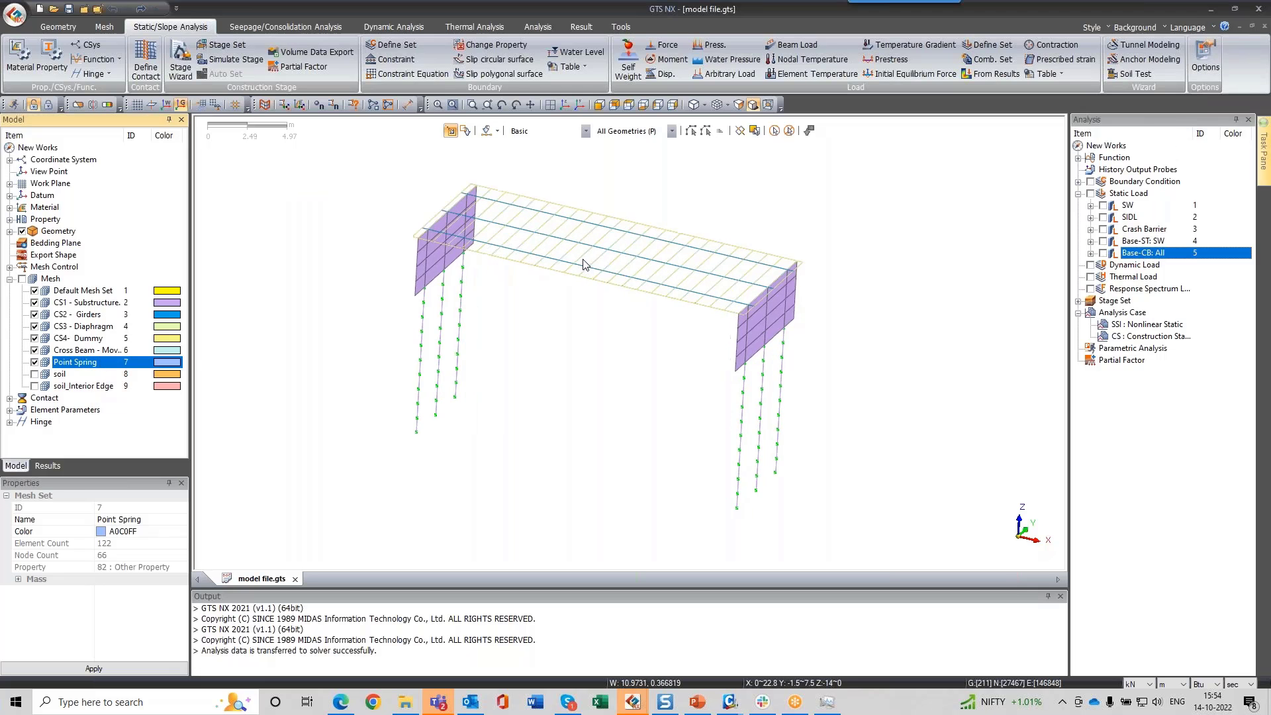
pyautogui.scroll(2, 586, 271)
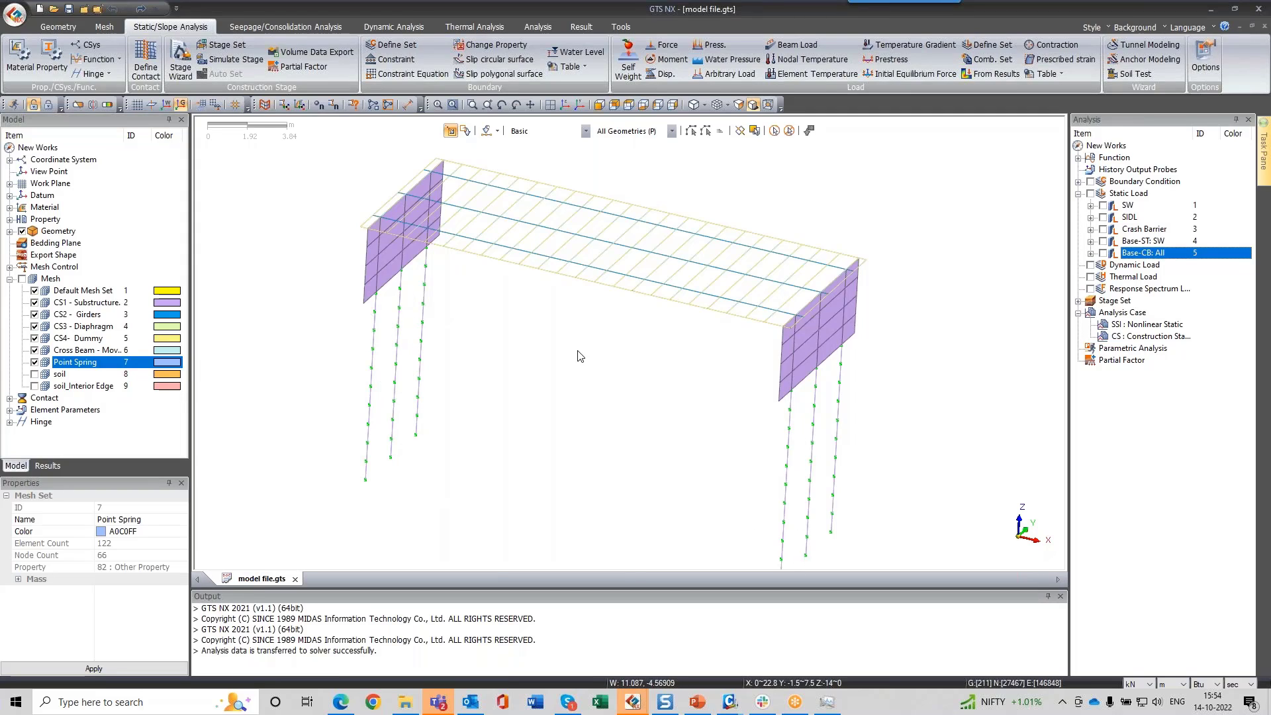
pyautogui.scroll(-1, 577, 356)
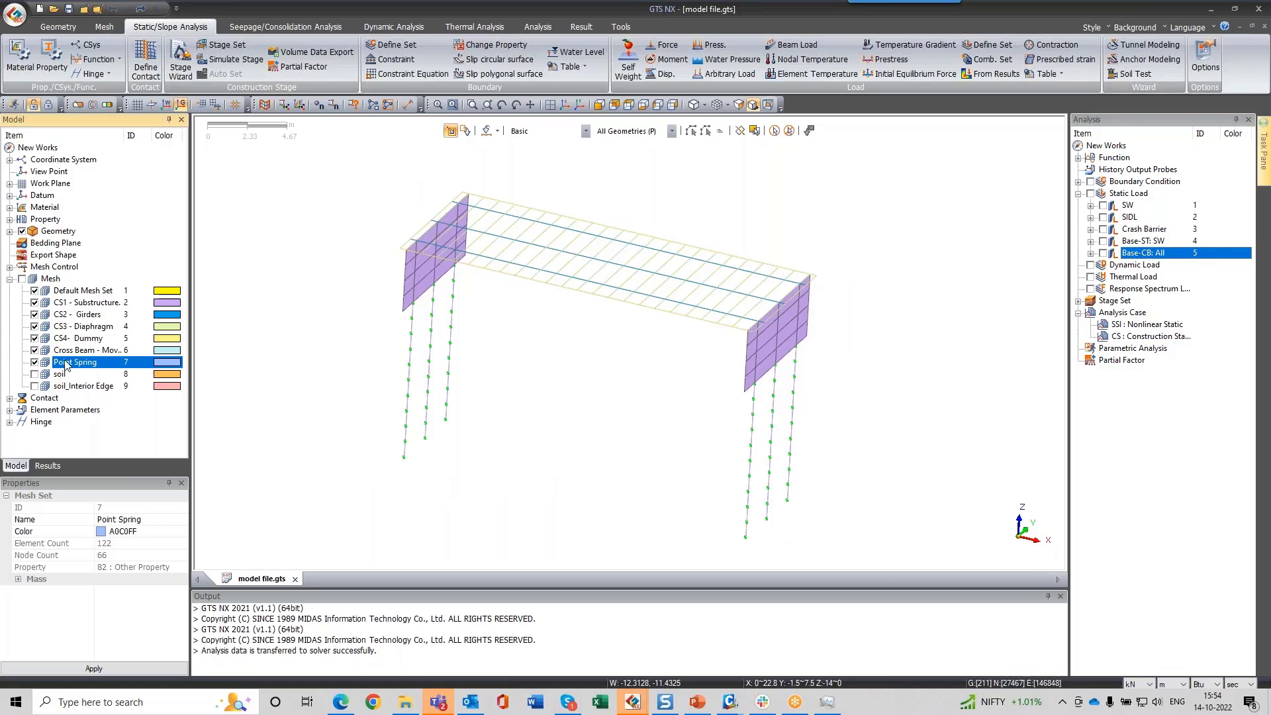
# Step: Hide the Point Spring mesh set, display the soil mesh set in its place and select it
pyautogui.click(35, 362)
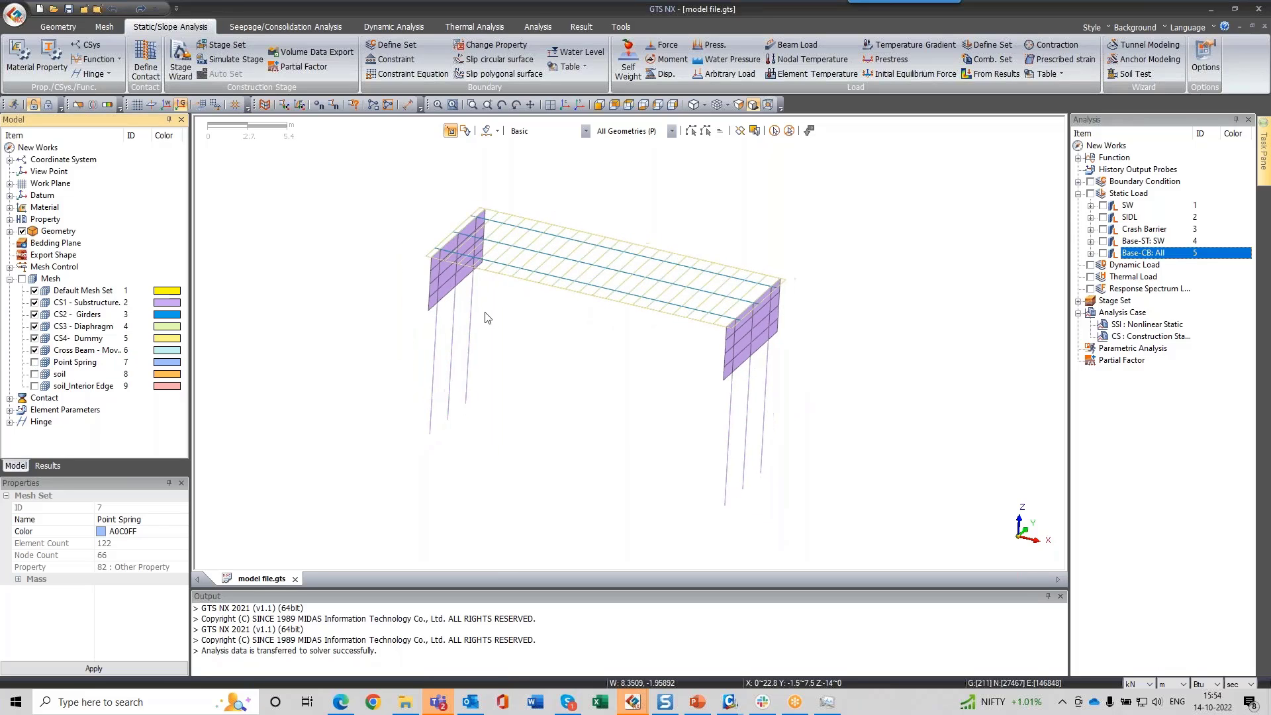
pyautogui.click(34, 374)
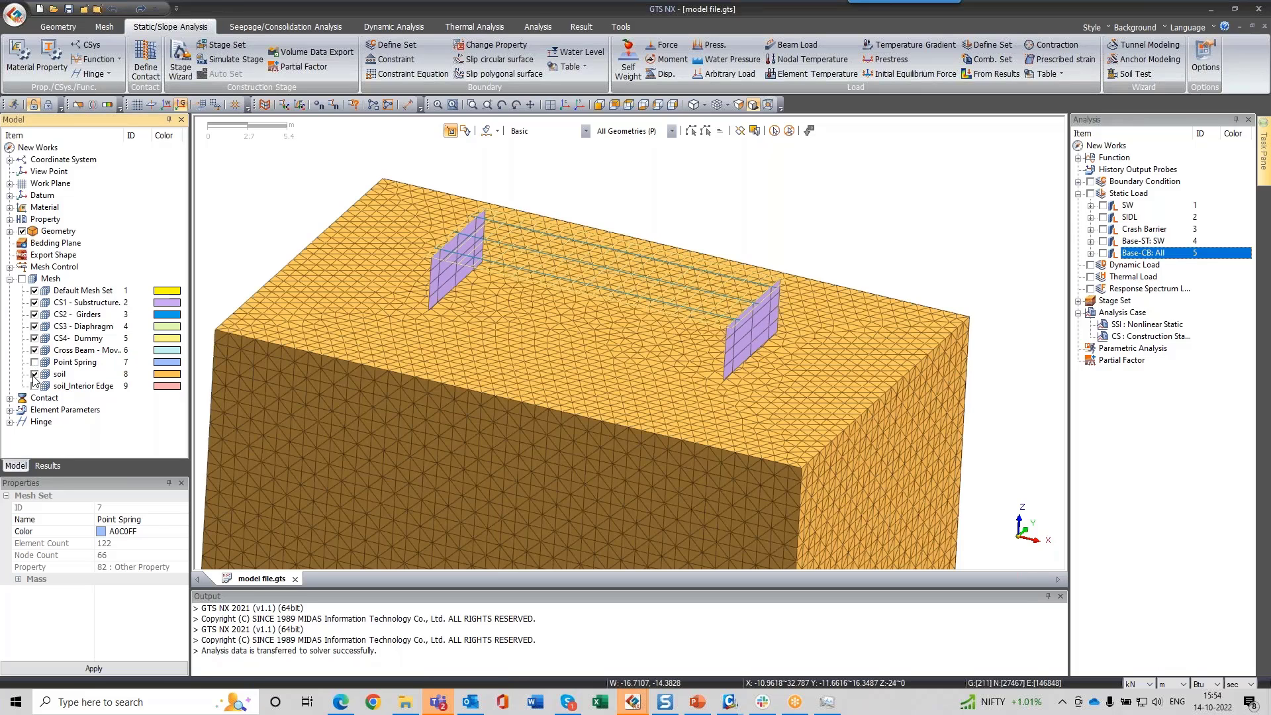
pyautogui.scroll(-2, 685, 288)
pyautogui.moveTo(962, 375); pyautogui.dragTo(720, 382, button='middle')
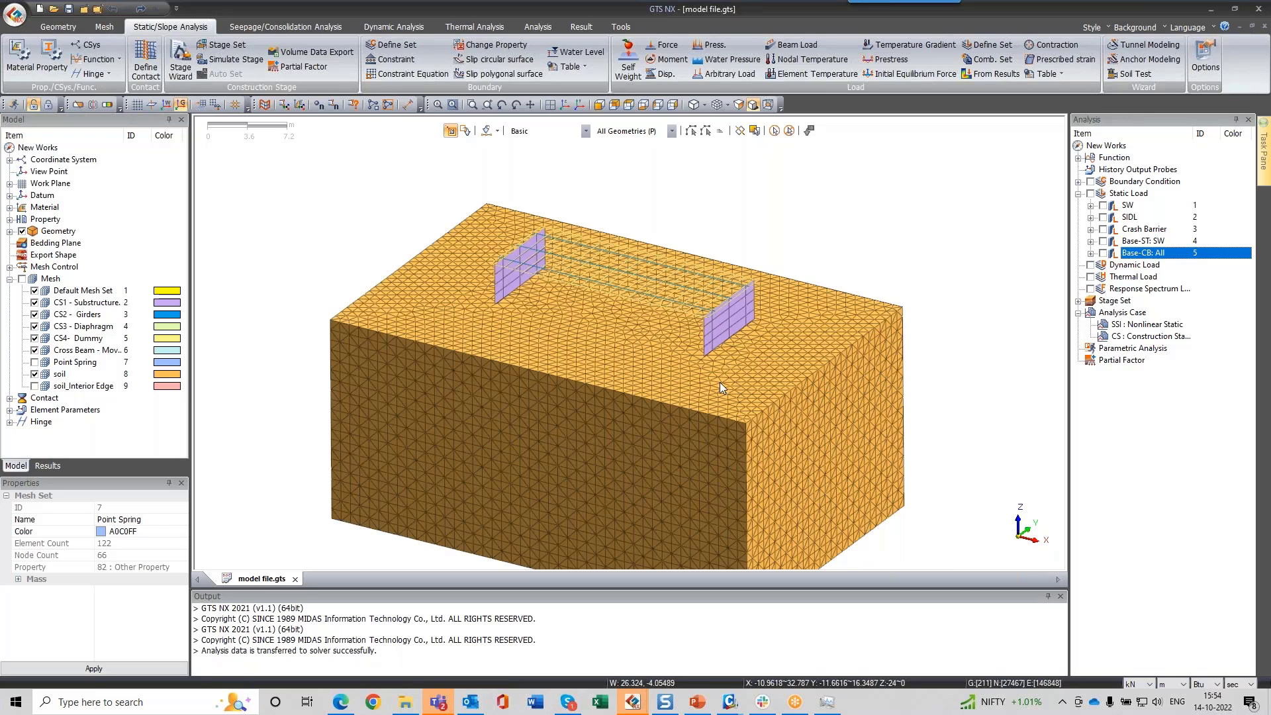
pyautogui.moveTo(828, 375); pyautogui.dragTo(795, 374, button='middle')
pyautogui.click(57, 363)
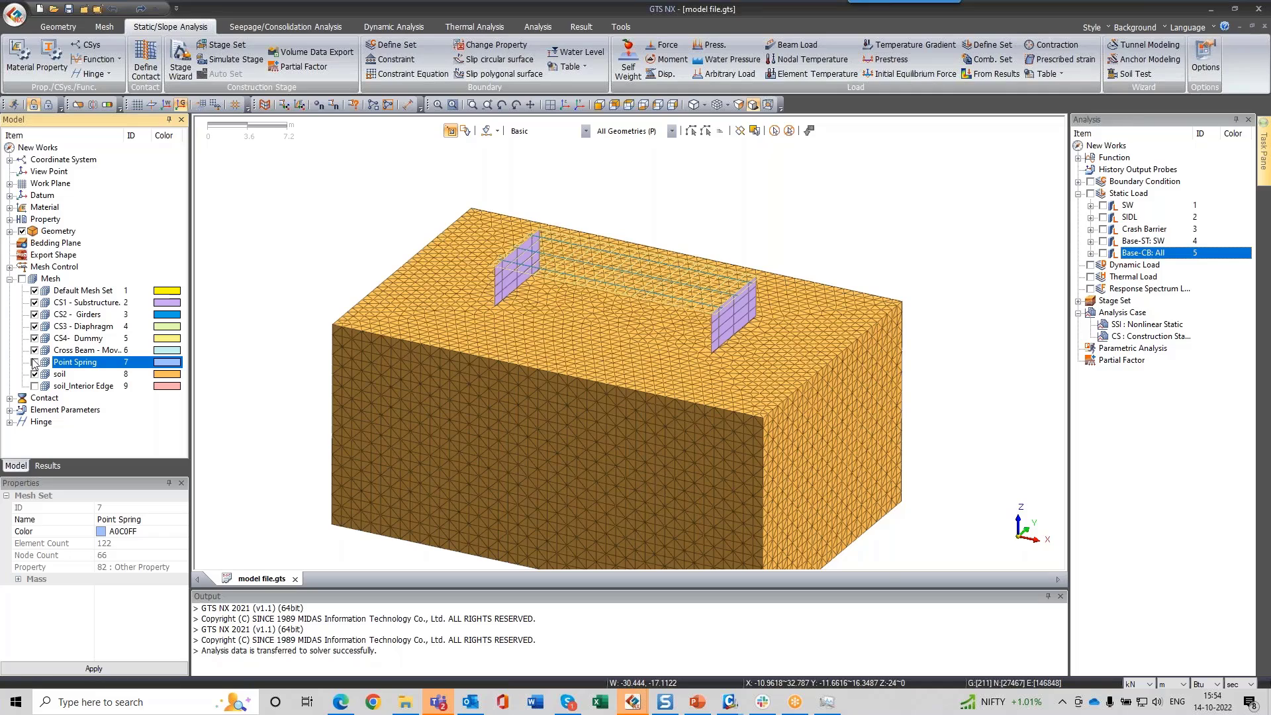
pyautogui.click(64, 374)
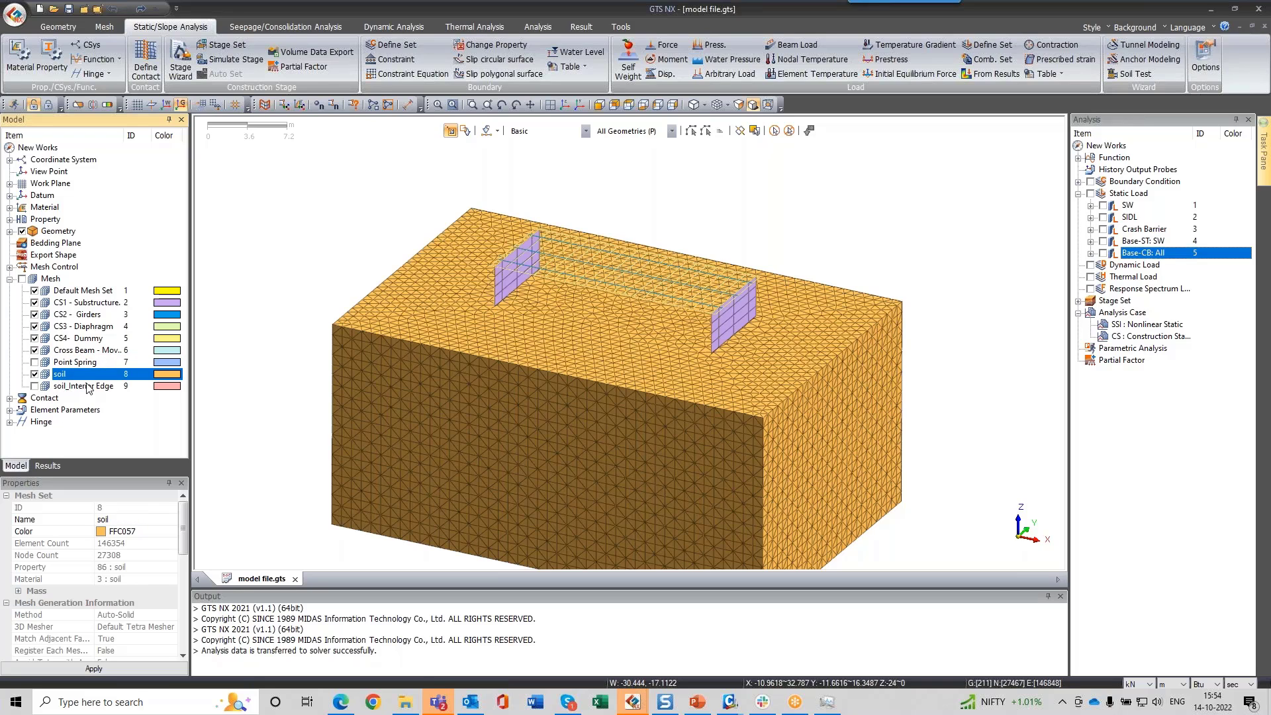
# Step: Open the soil material and examine the non-linear parameters of its Modified Mohr-Coulomb model
pyautogui.click(20, 57)
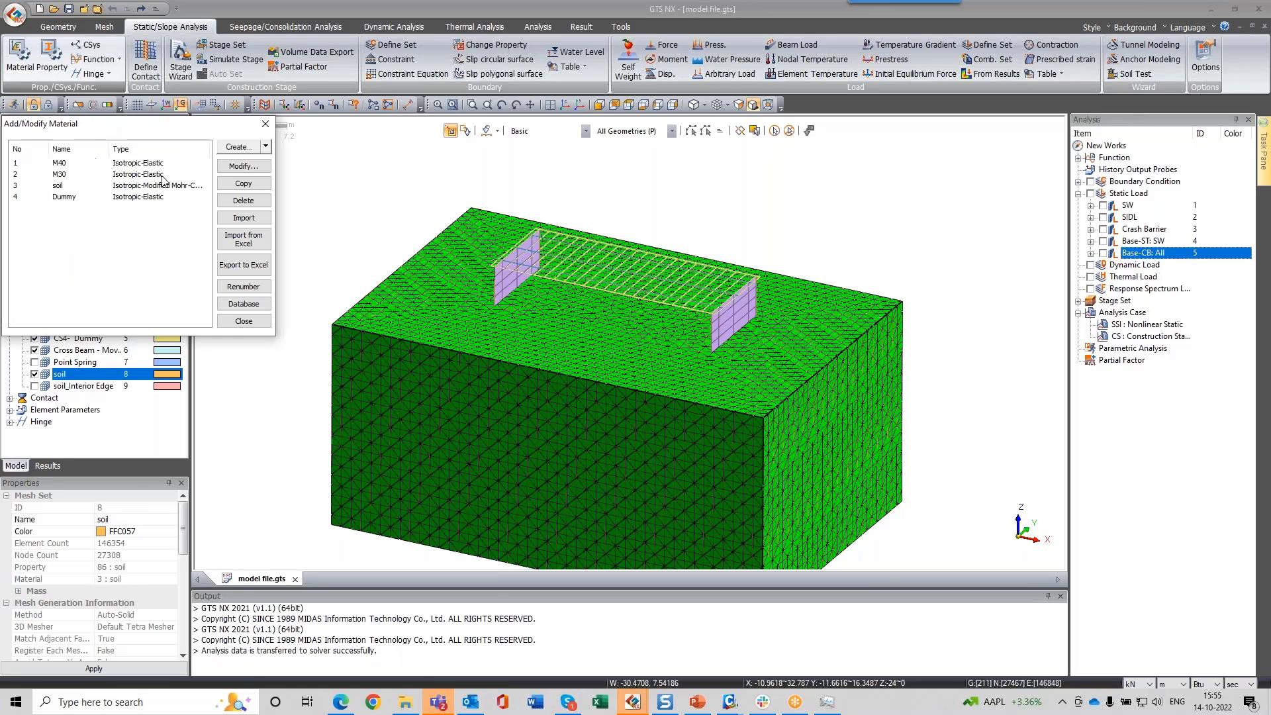
pyautogui.doubleClick(164, 186)
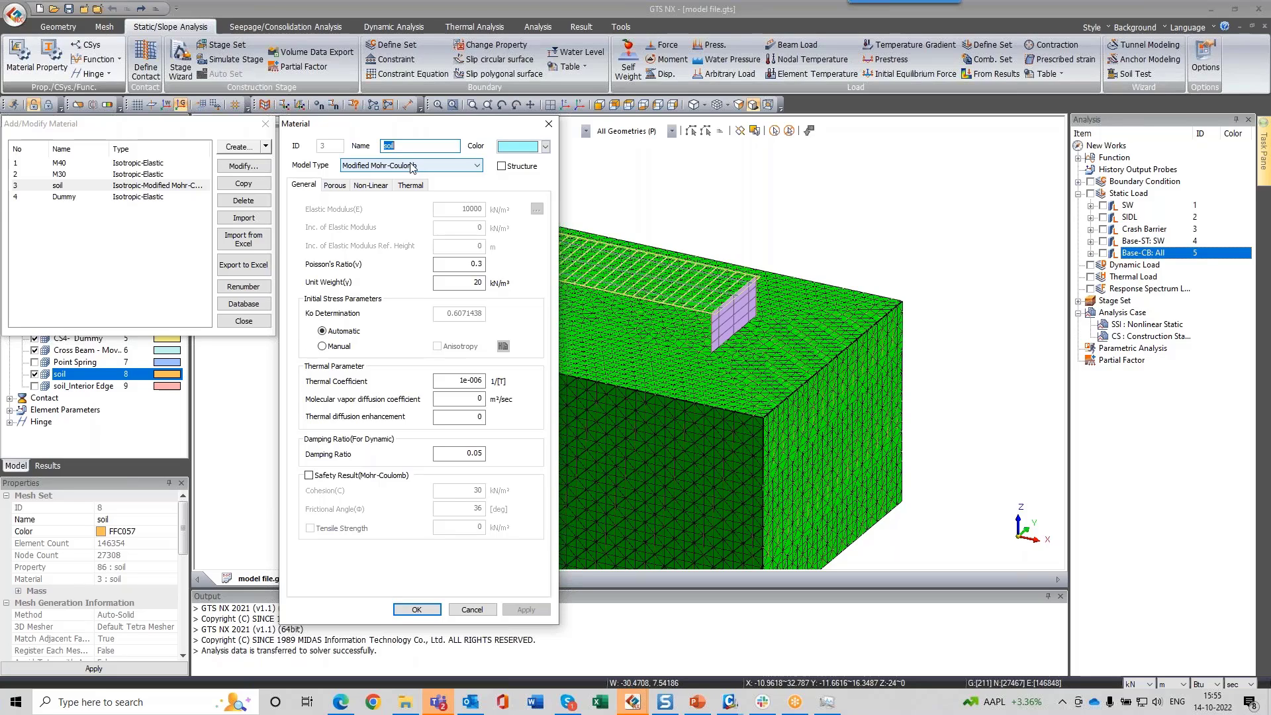
pyautogui.click(370, 185)
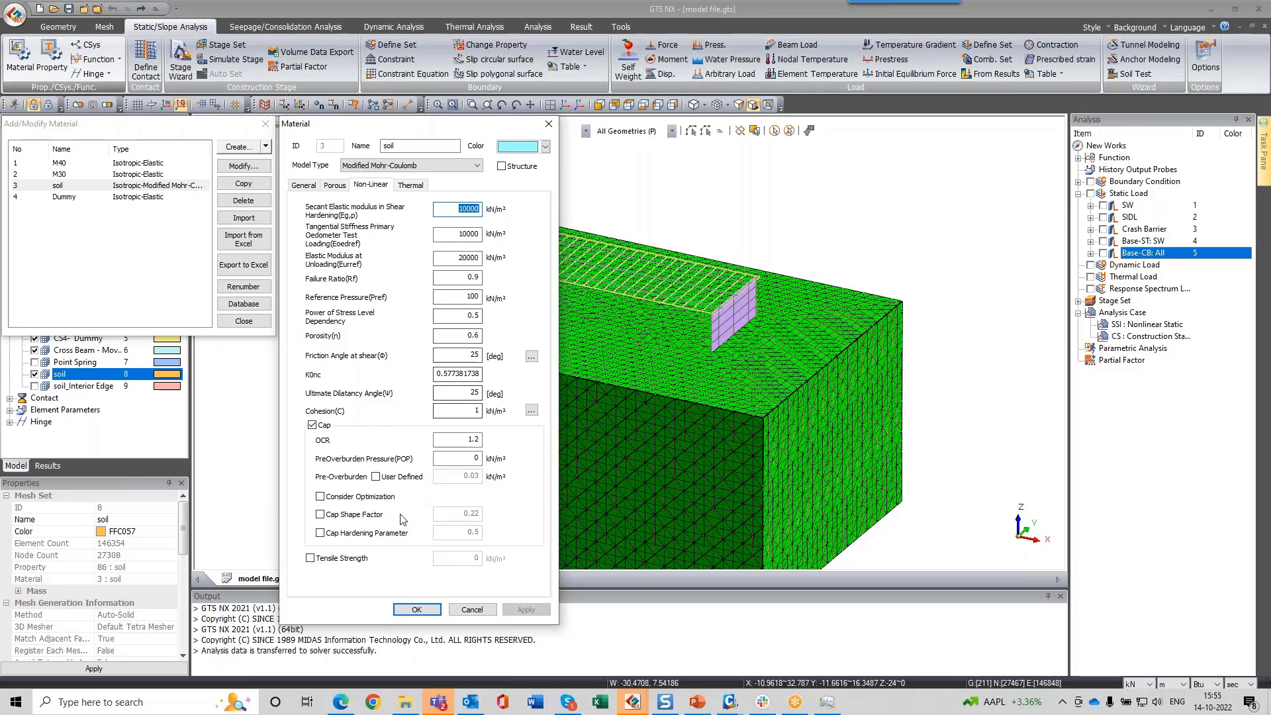
# Step: Examine the Hardening Soil(small strain stiffness) parameters offered for the soil material, close the material windows without saving and clear the selection
pyautogui.click(410, 165)
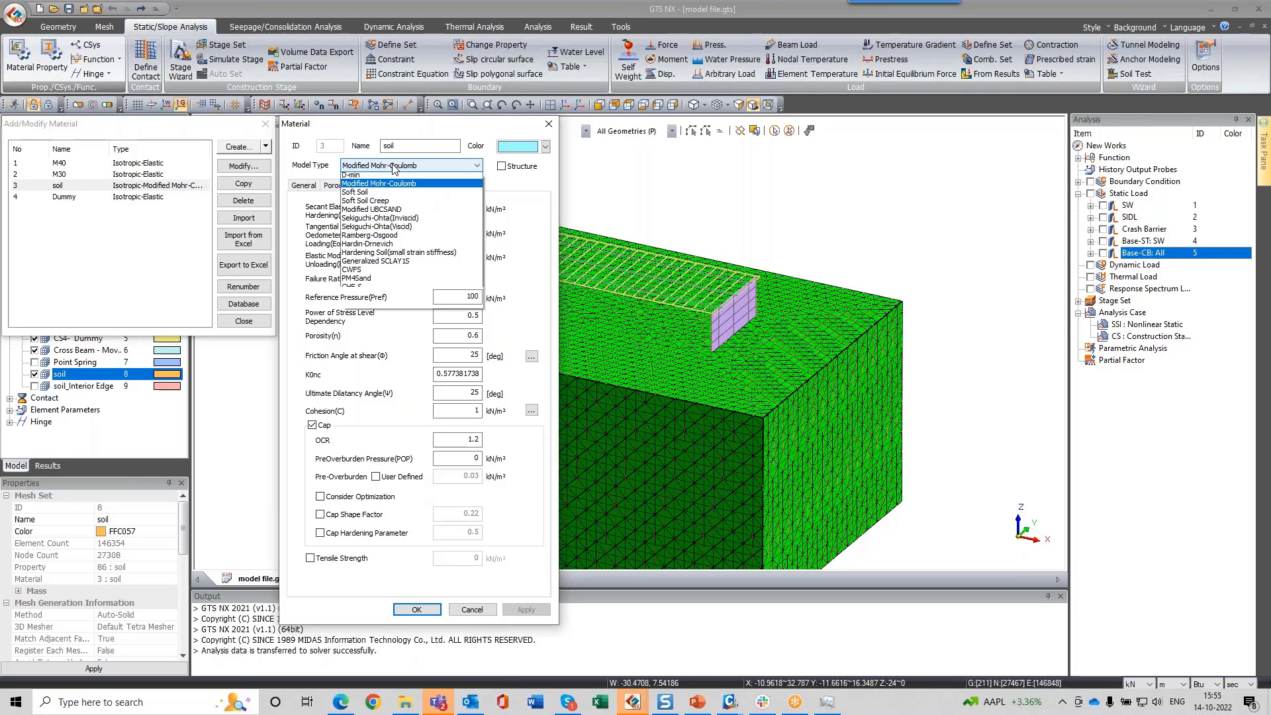
pyautogui.click(422, 358)
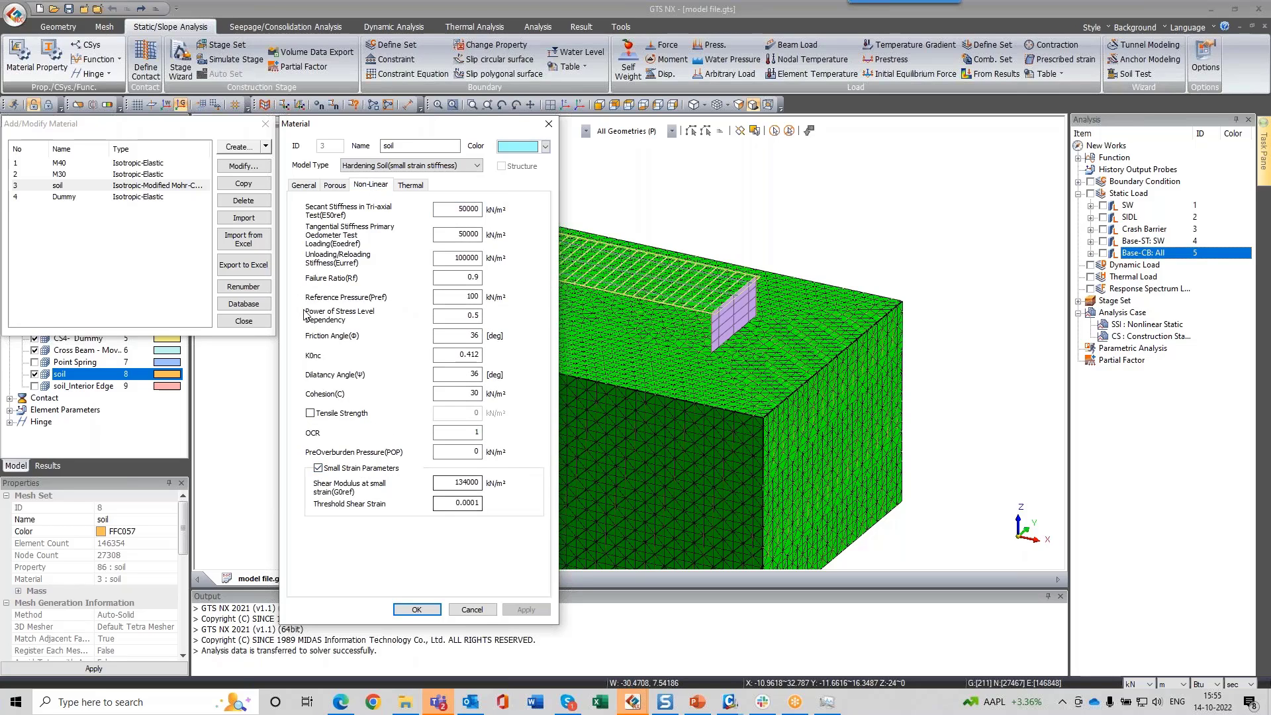
pyautogui.click(552, 124)
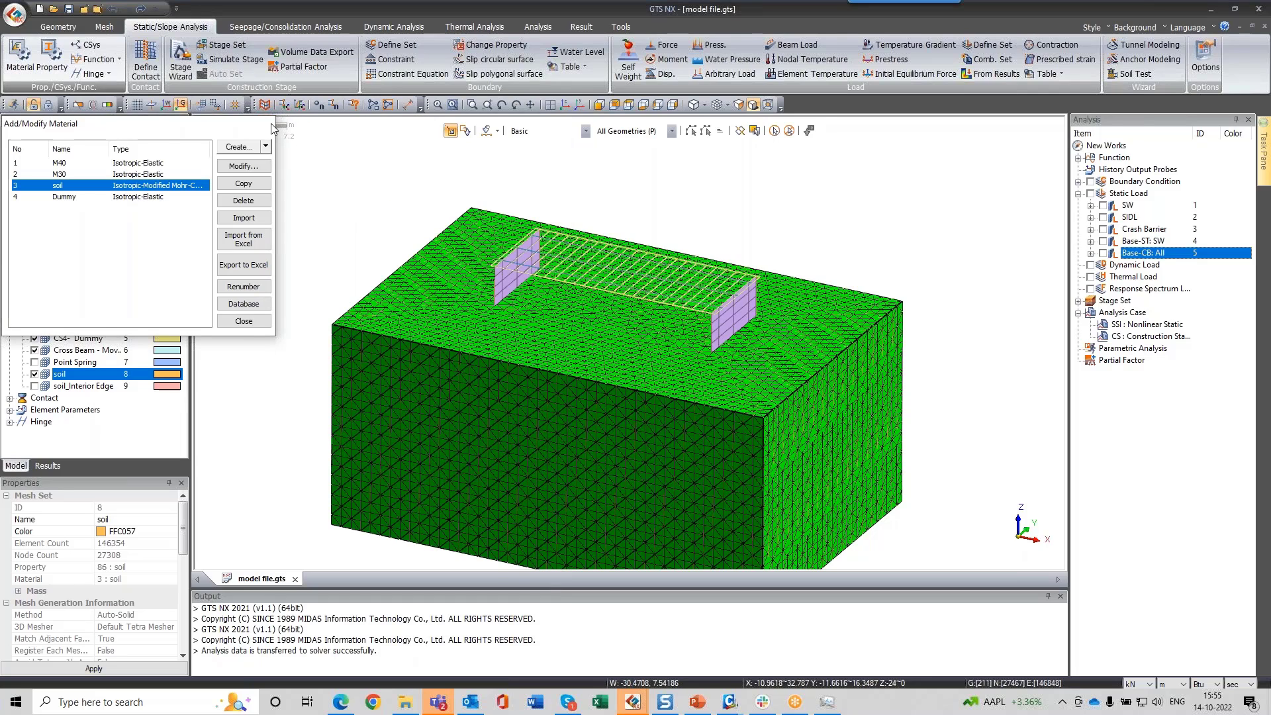
pyautogui.click(271, 124)
pyautogui.click(783, 147)
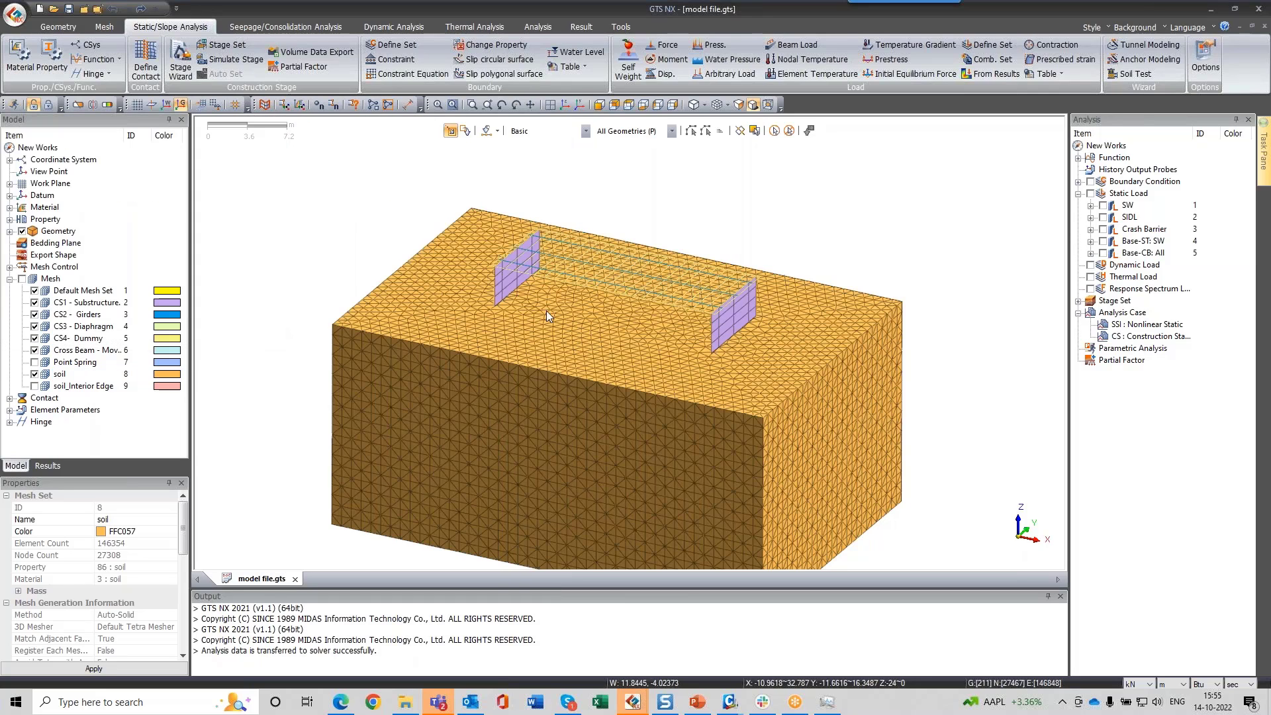
# Step: Hide the soil mesh set and display the Base-CB: All static load on the bridge piles
pyautogui.click(34, 374)
pyautogui.scroll(3, 753, 320)
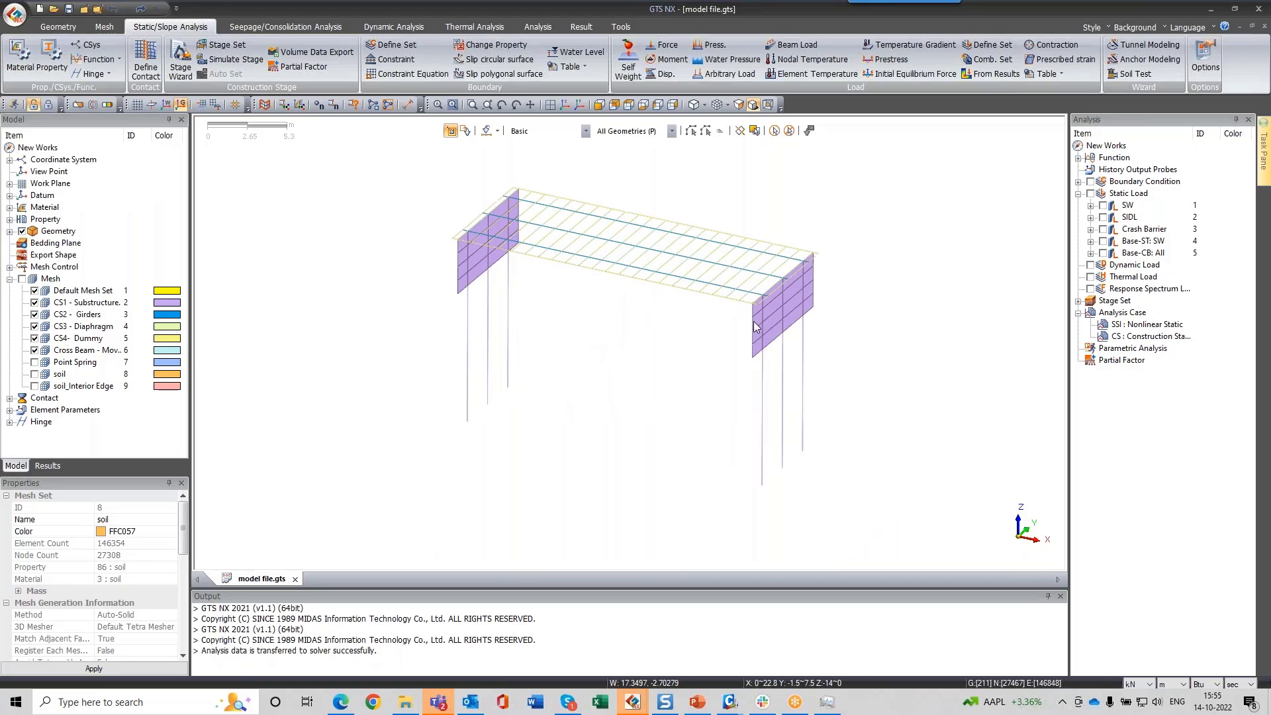
pyautogui.click(1103, 253)
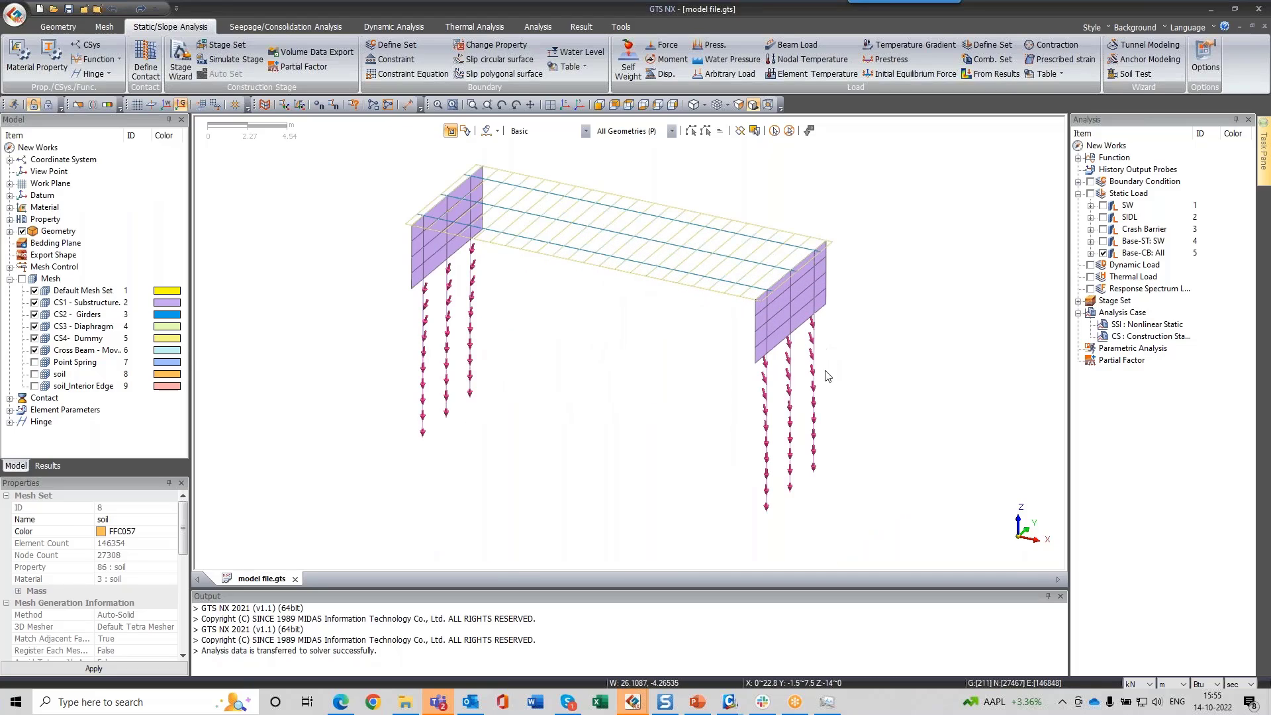
pyautogui.keyDown('ctrl'); pyautogui.moveTo(827, 369); pyautogui.dragTo(801, 319, button='middle'); pyautogui.keyUp('ctrl')
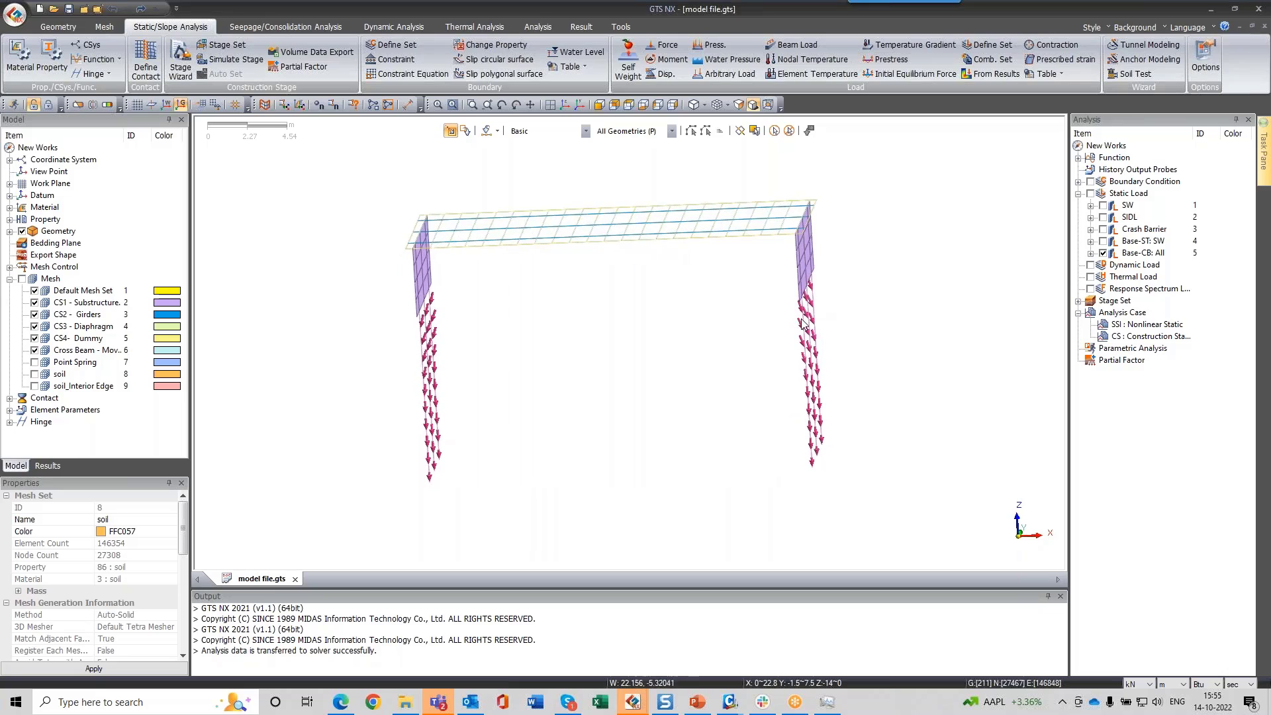
pyautogui.scroll(3, 805, 317)
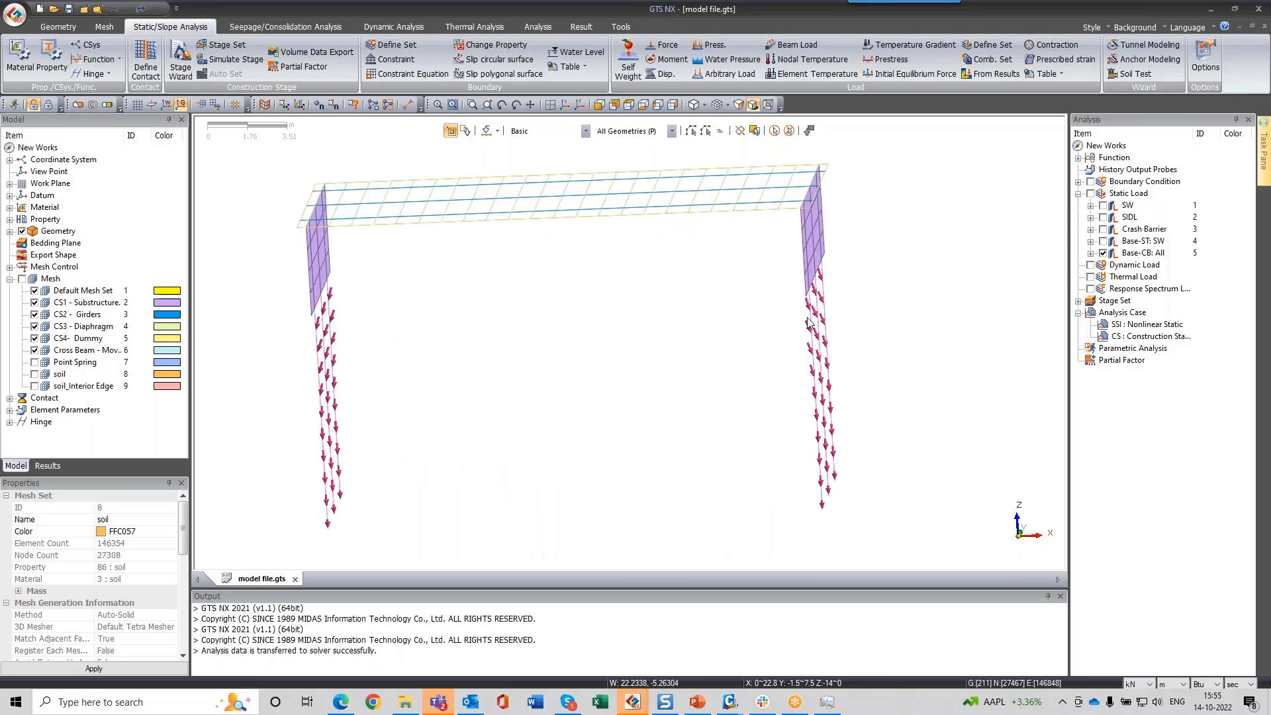
# Step: Review the individual imported force entries of the Base-CB: All load set and collapse the list again
pyautogui.click(1091, 254)
pyautogui.click(1103, 265)
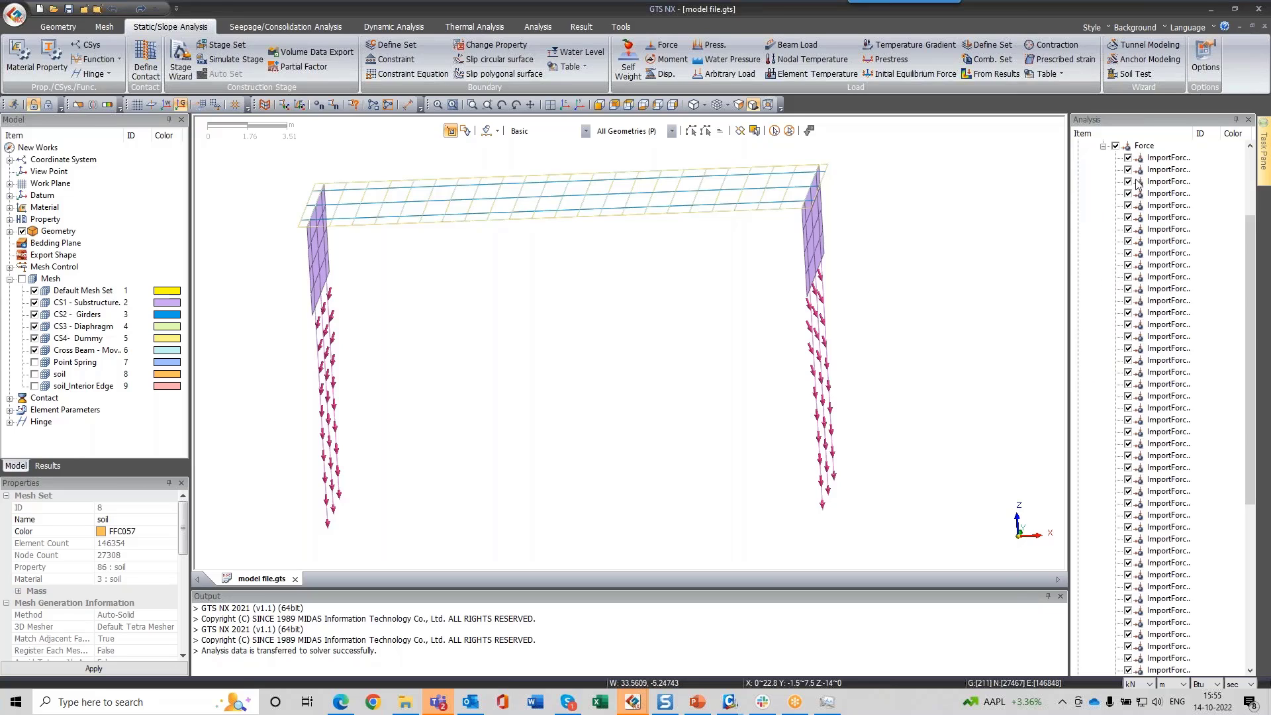
pyautogui.scroll(3, 1137, 184)
pyautogui.click(1103, 265)
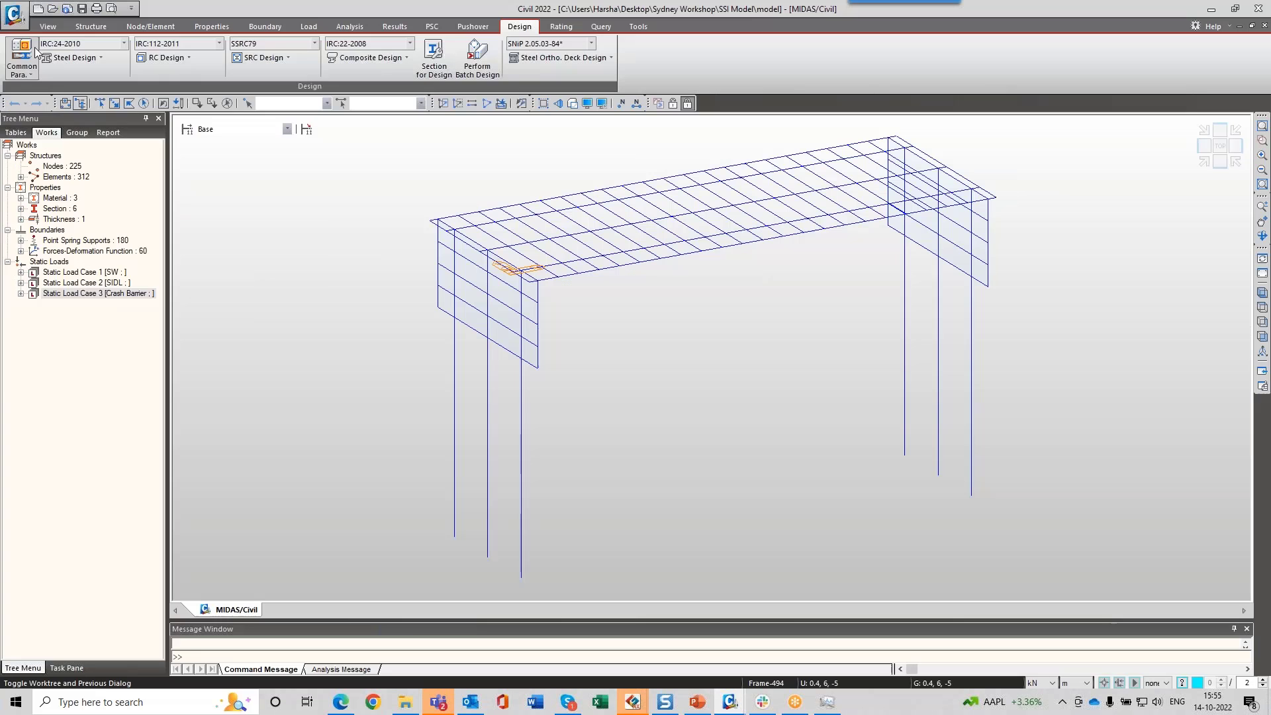
# Step: Look up the Nodal Results for GTS export option in midas Civil and leave it unused
pyautogui.click(14, 16)
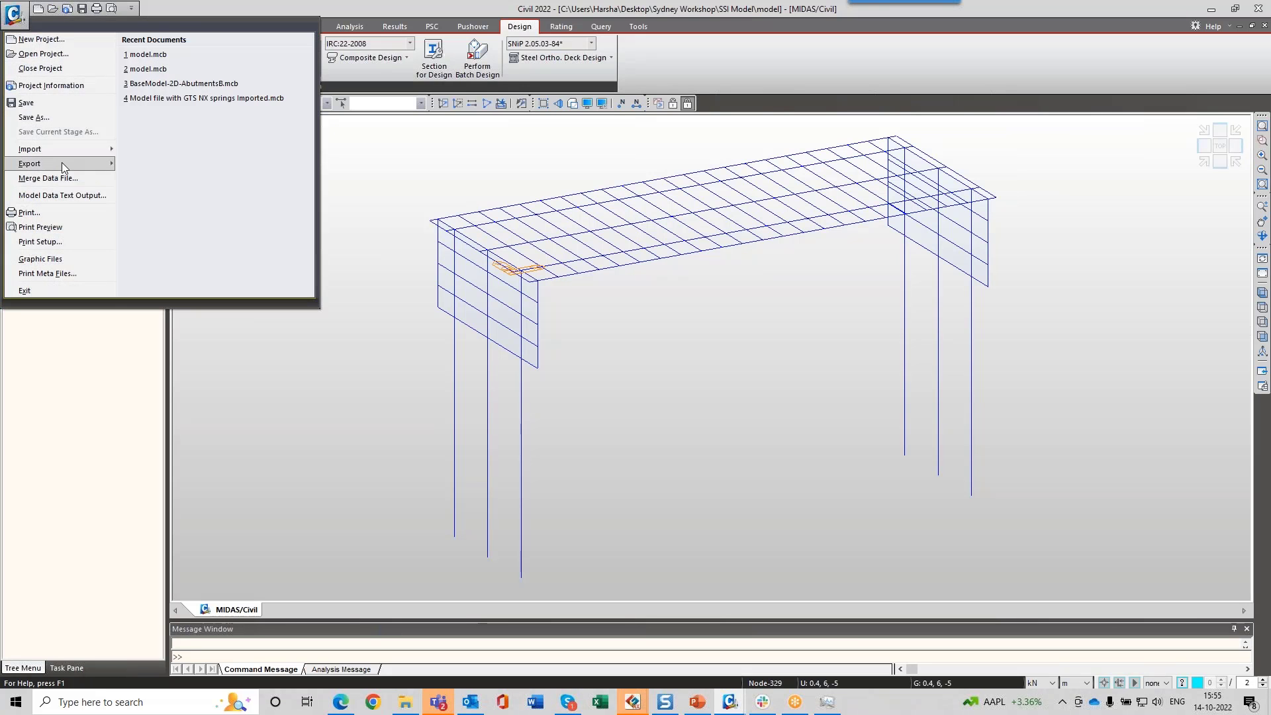
pyautogui.moveTo(62, 164)
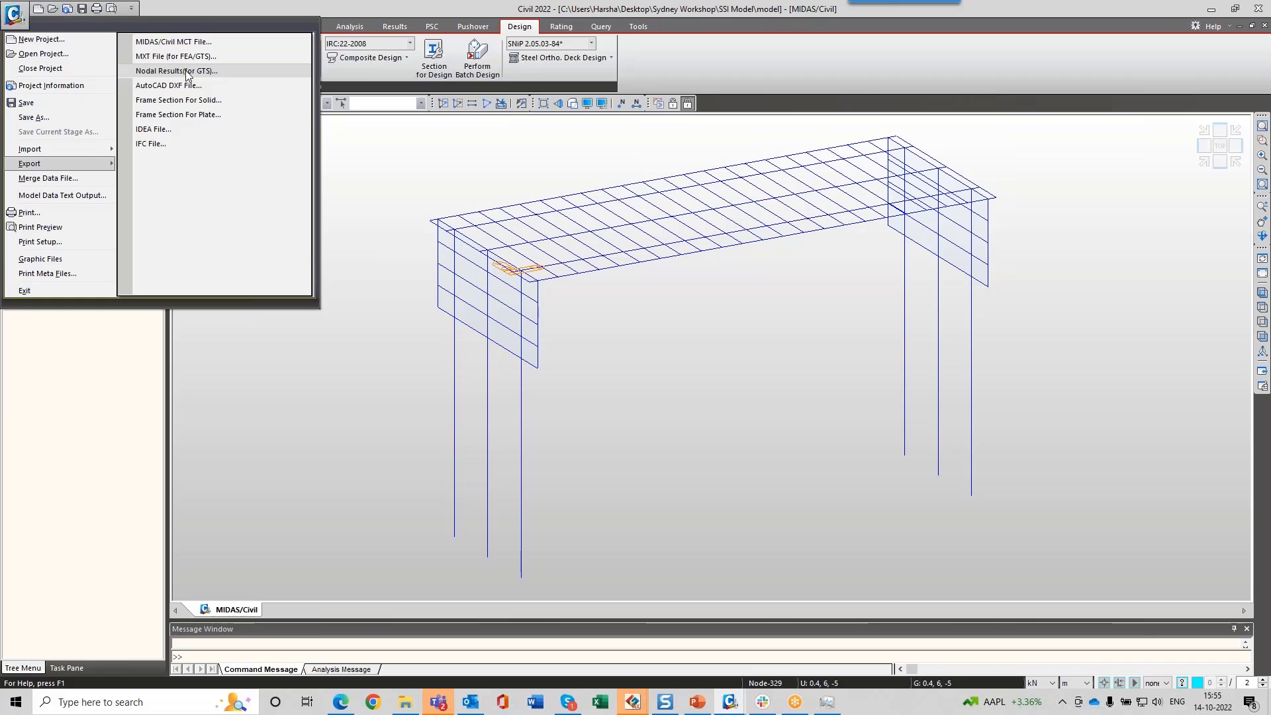
pyautogui.click(520, 442)
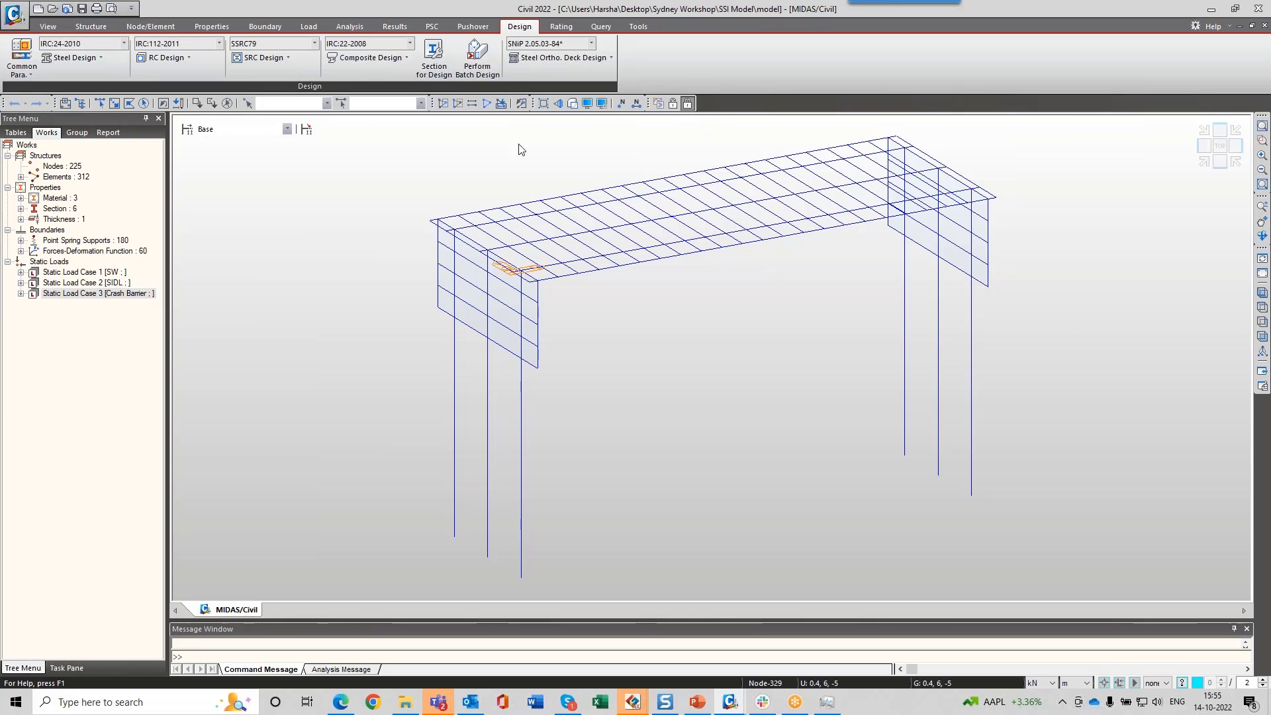
# Step: Display the FXYZ reaction forces of the Civil bridge model for load combination CB: All
pyautogui.click(395, 28)
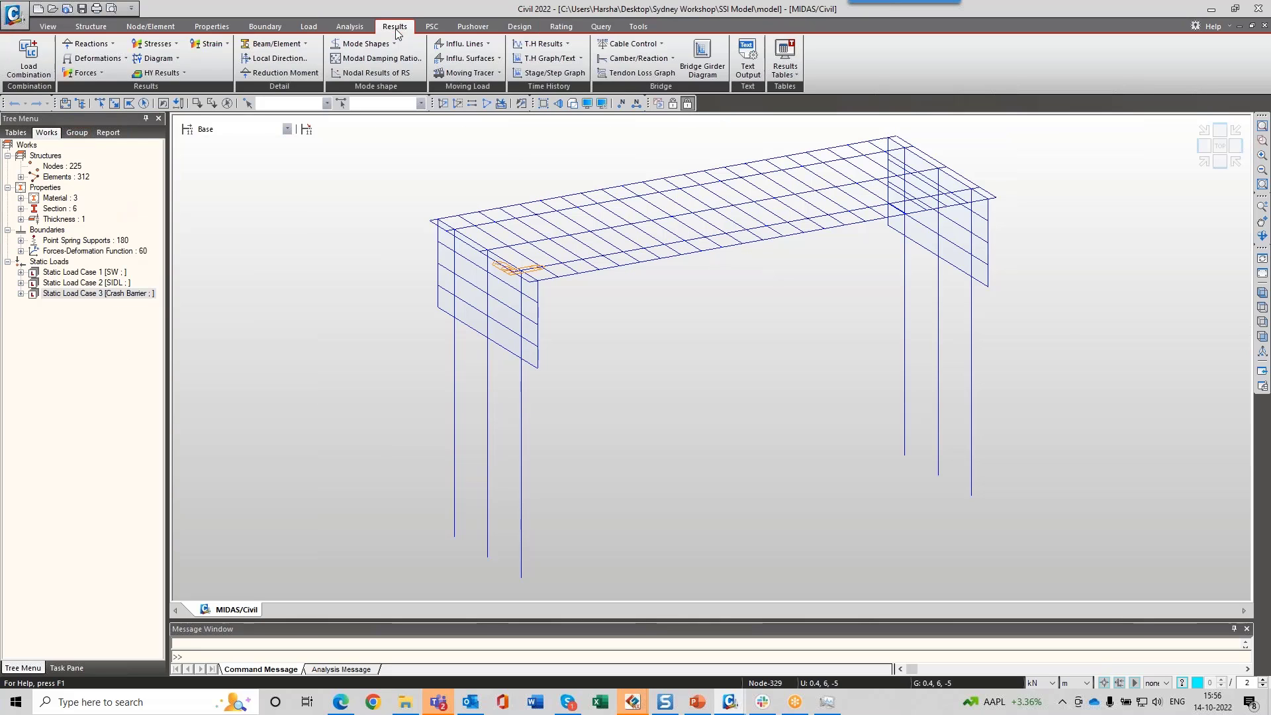
pyautogui.click(106, 45)
pyautogui.click(116, 40)
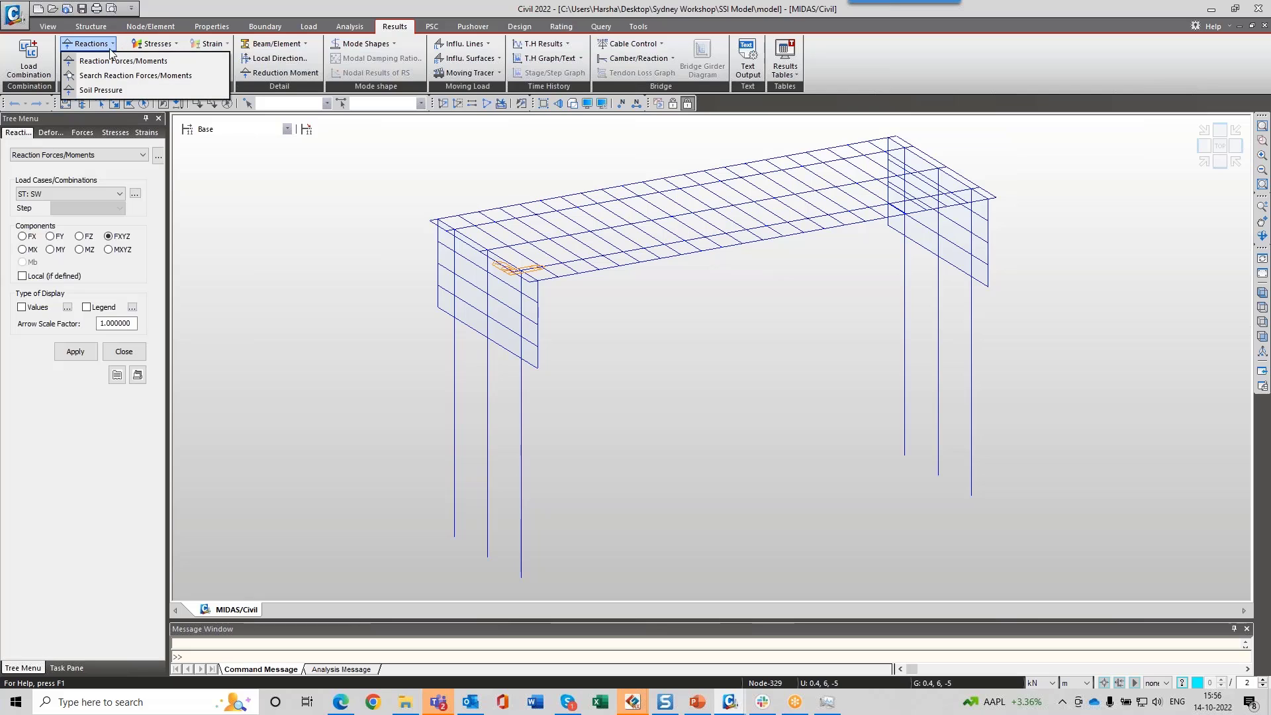
pyautogui.click(113, 60)
pyautogui.click(41, 194)
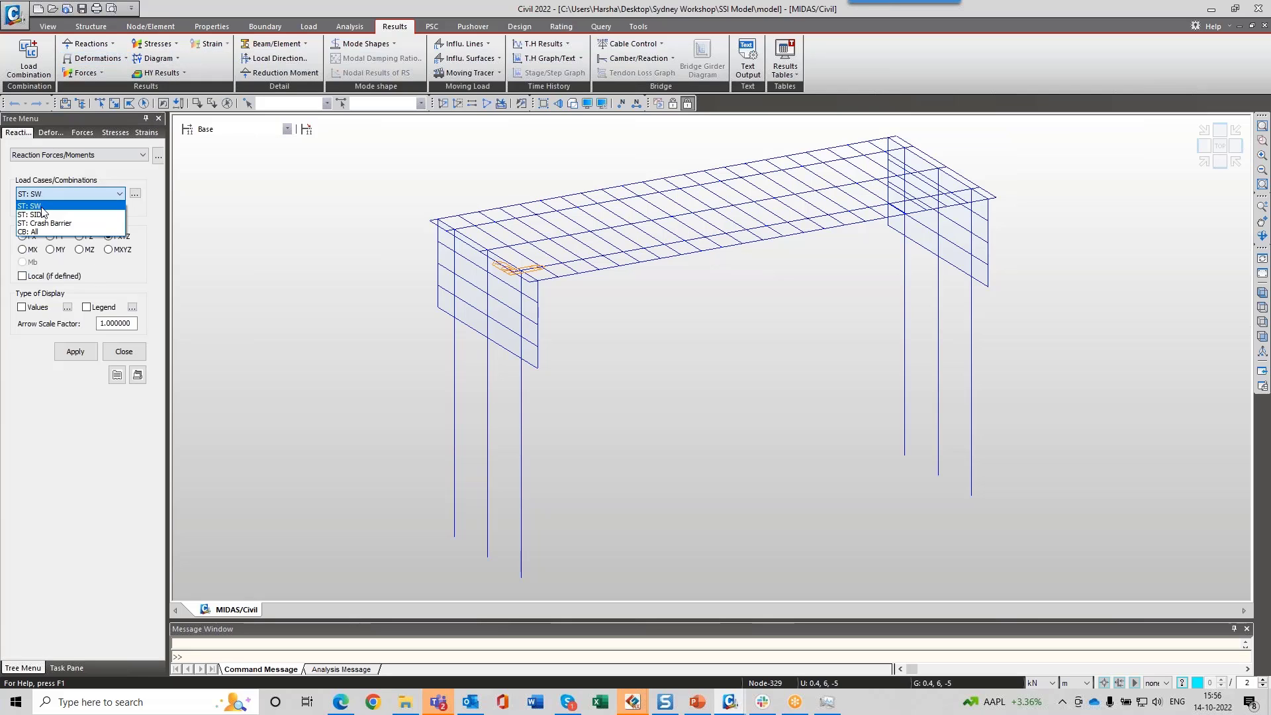
pyautogui.click(40, 230)
pyautogui.click(75, 351)
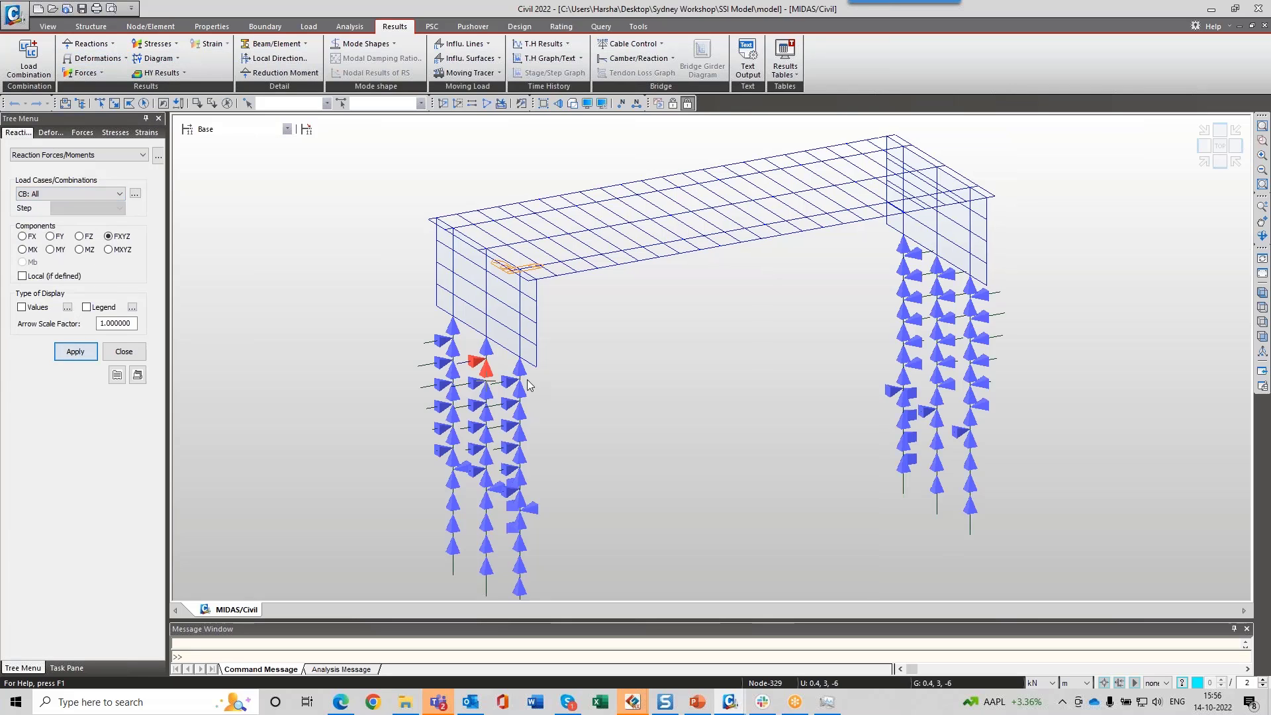
pyautogui.keyDown('ctrl'); pyautogui.moveTo(963, 407); pyautogui.dragTo(930, 351, button='middle'); pyautogui.keyUp('ctrl')
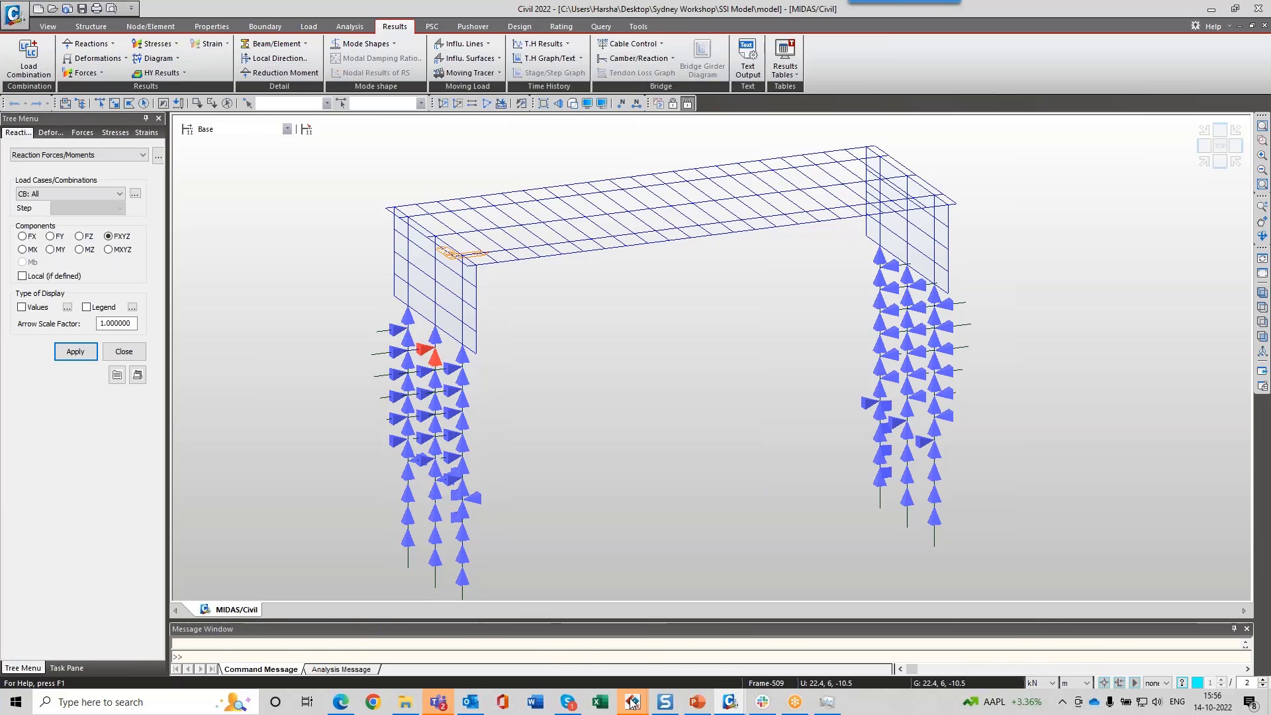
# Step: Switch to model file.gts in GTS NX and inspect the imported forces along the bridge piles
pyautogui.moveTo(632, 703)
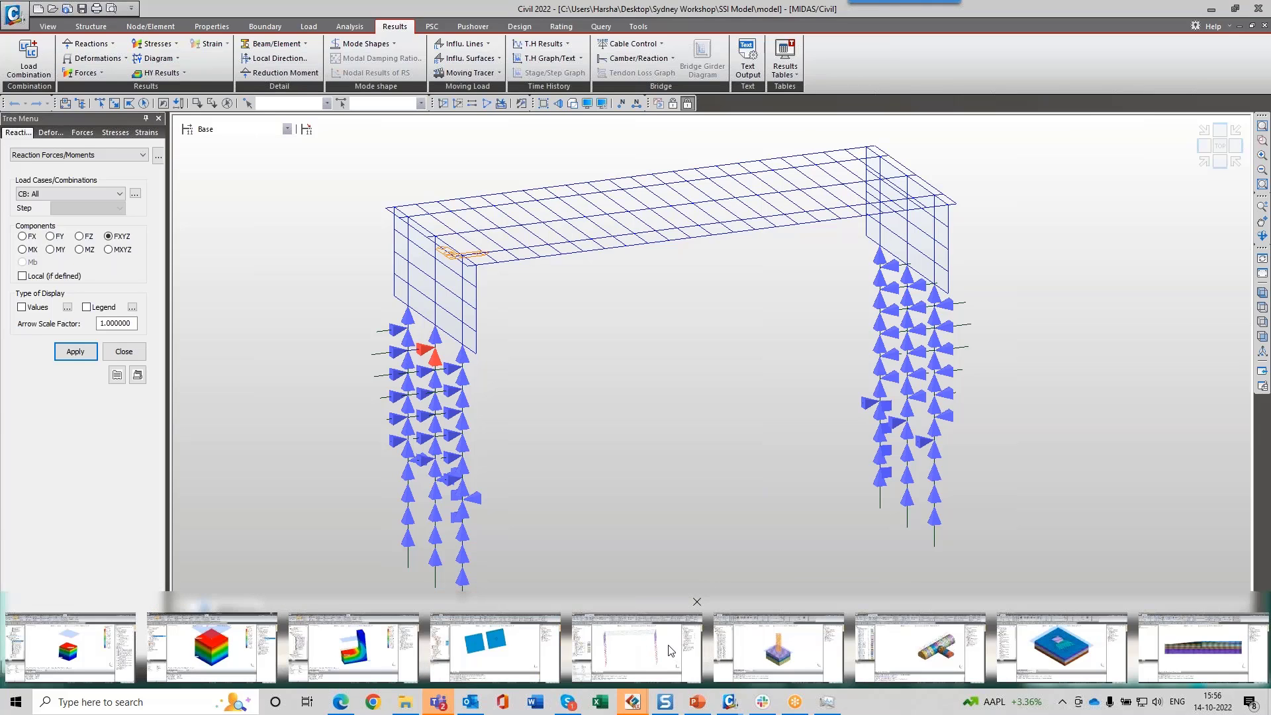
pyautogui.click(669, 649)
pyautogui.scroll(3, 823, 318)
pyautogui.moveTo(820, 324); pyautogui.dragTo(781, 258, button='middle')
pyautogui.scroll(-1, 906, 266)
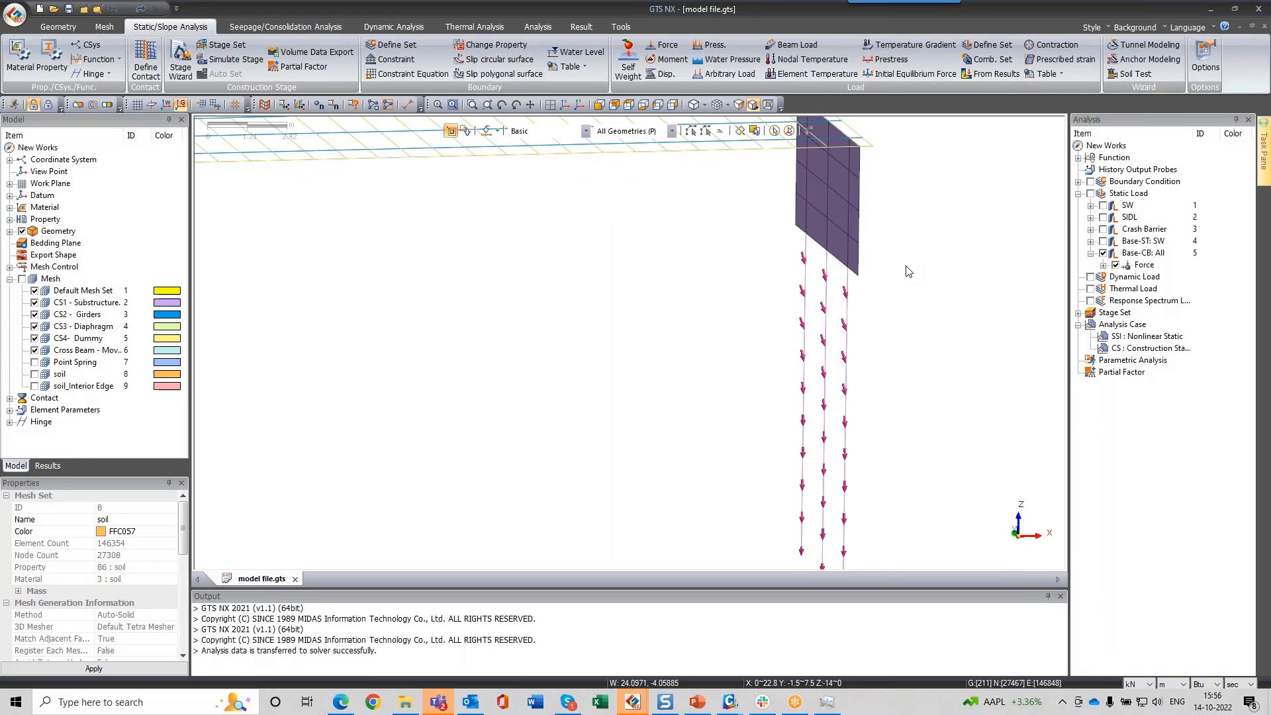
pyautogui.scroll(-5, 907, 271)
pyautogui.moveTo(906, 271); pyautogui.dragTo(887, 322, button='middle')
# Step: Display the soil mesh set again and inspect the bridge together with the soil block
pyautogui.click(36, 374)
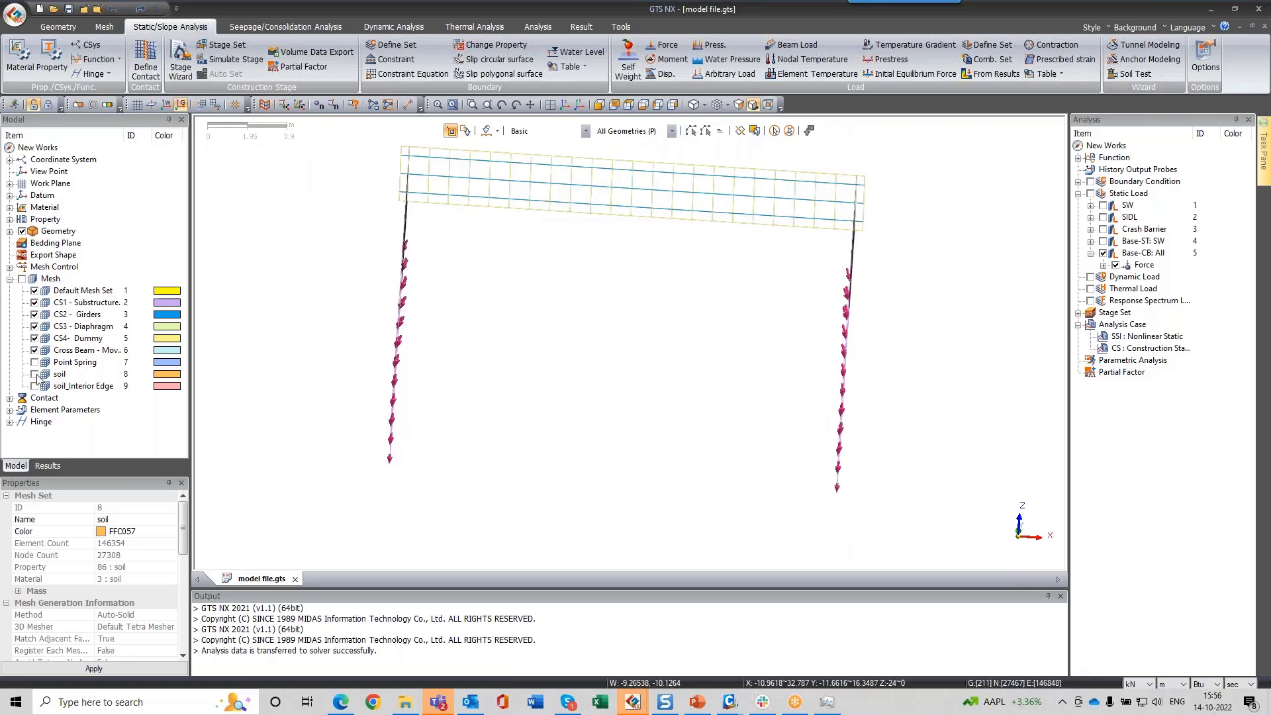
pyautogui.scroll(-3, 652, 287)
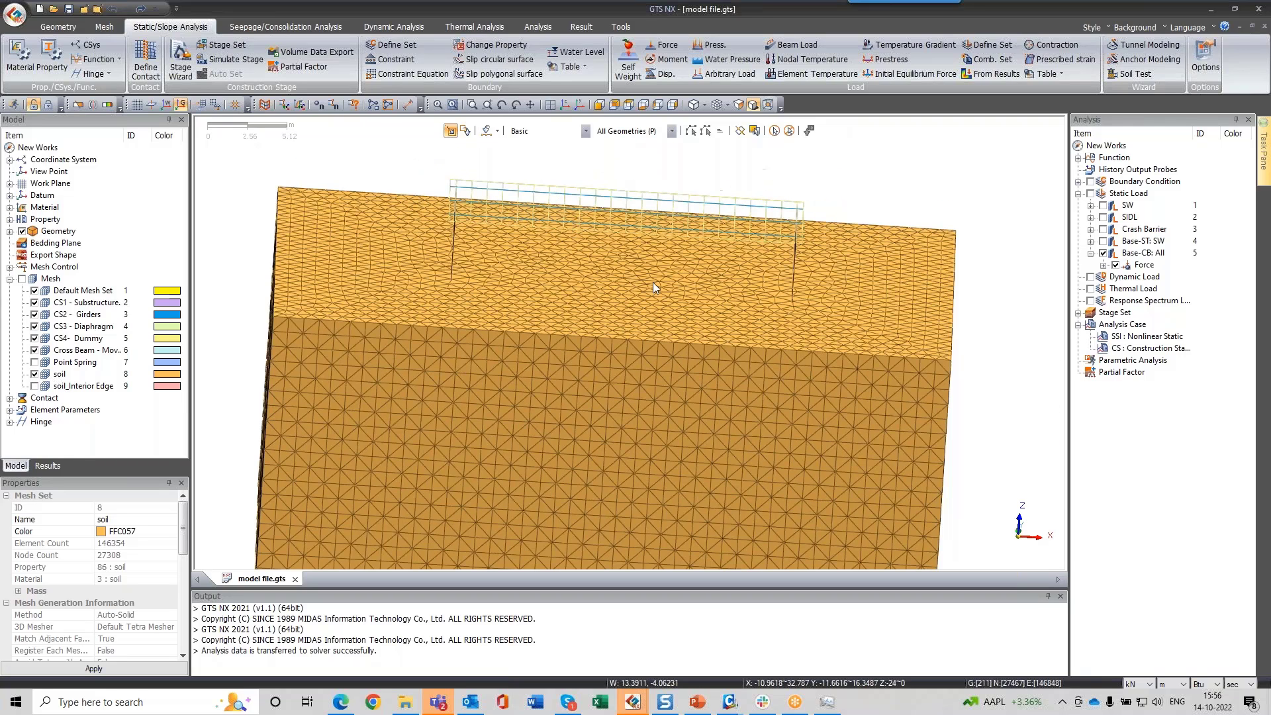
pyautogui.moveTo(653, 283); pyautogui.dragTo(838, 272, button='middle')
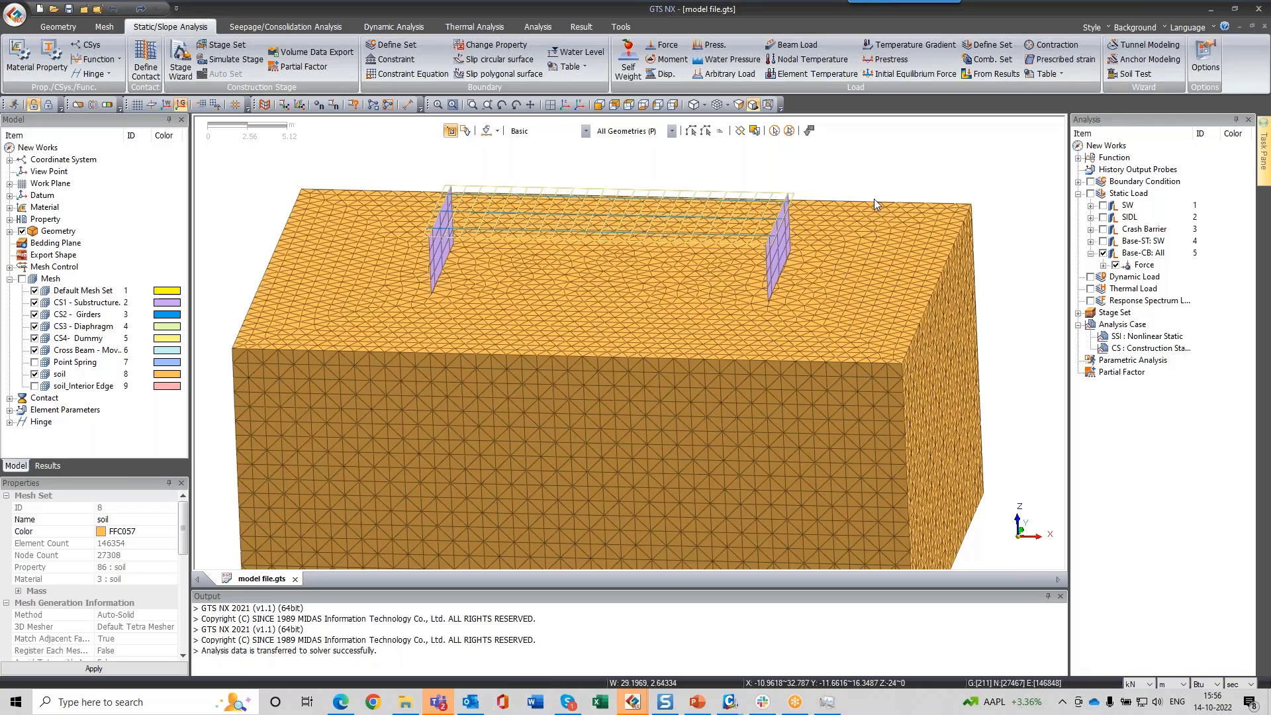
pyautogui.scroll(-1, 873, 199)
pyautogui.scroll(-2, 875, 197)
pyautogui.moveTo(901, 331); pyautogui.dragTo(794, 315, button='middle')
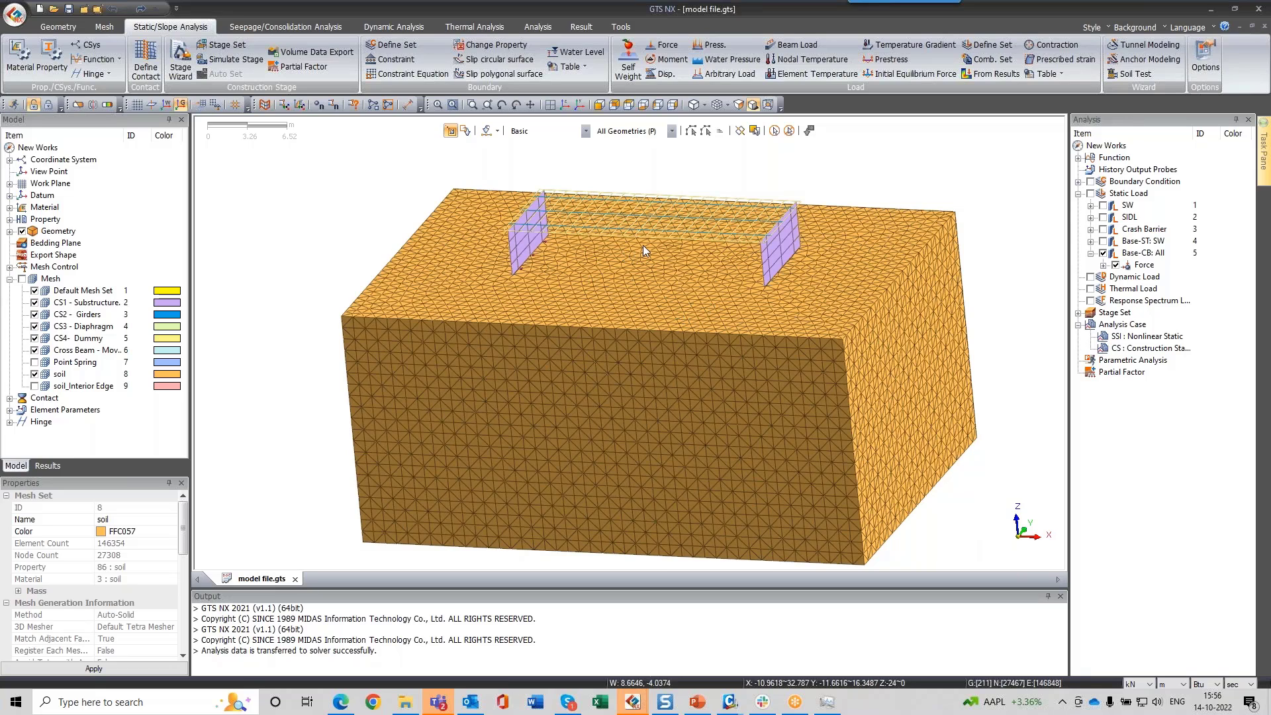
pyautogui.moveTo(643, 246); pyautogui.dragTo(661, 221, button='middle')
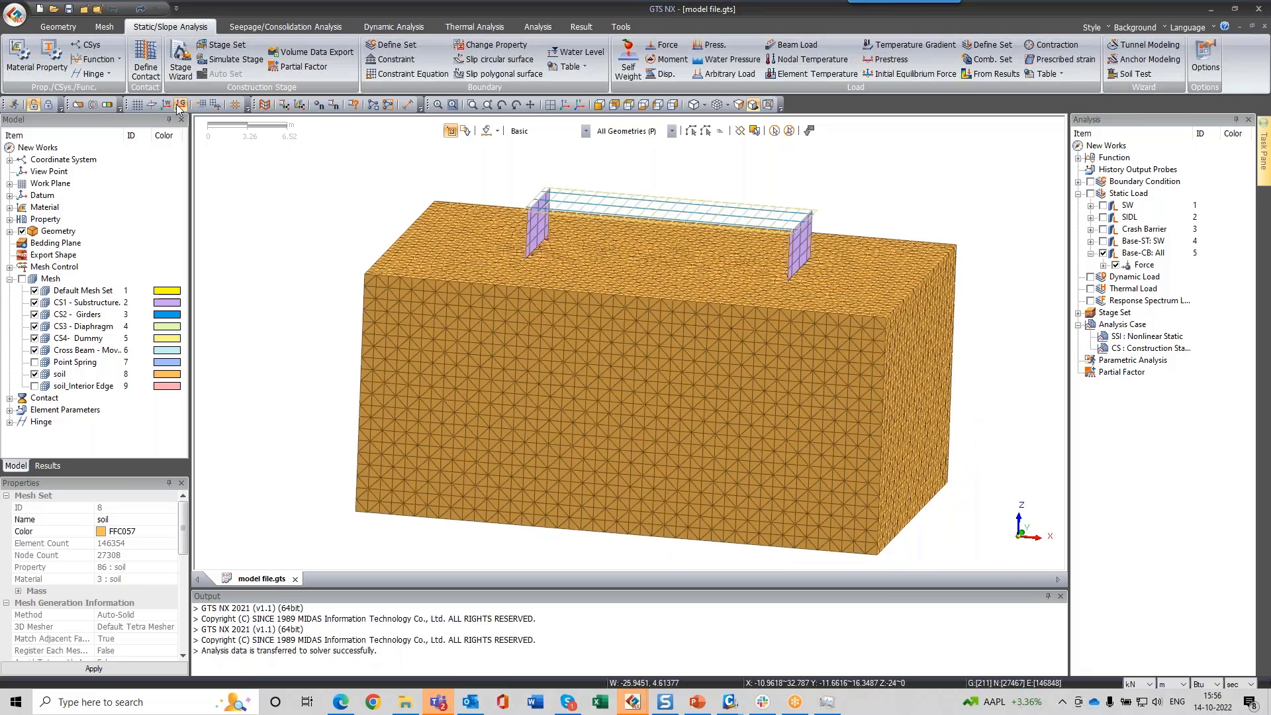
# Step: Set up a nodal results export for load set Base-CB: All with the CS analysis set
pyautogui.click(14, 14)
pyautogui.click(88, 225)
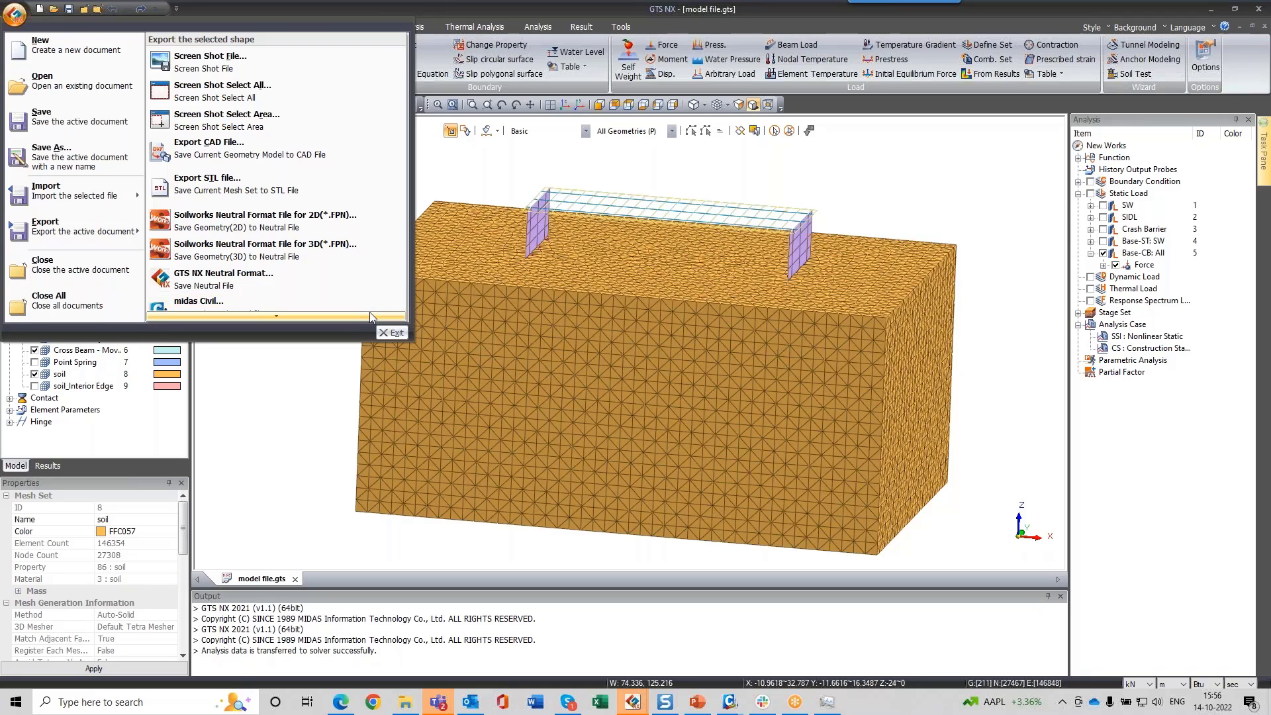
pyautogui.scroll(-3, 370, 312)
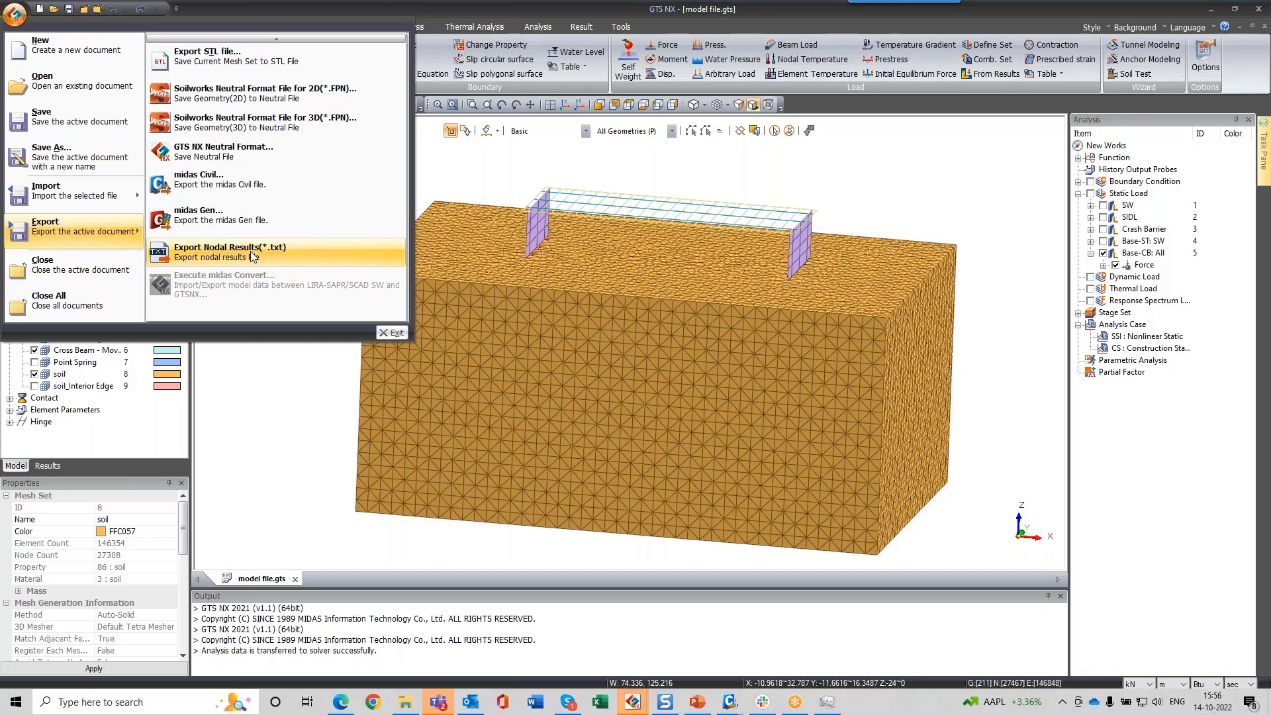
pyautogui.click(251, 256)
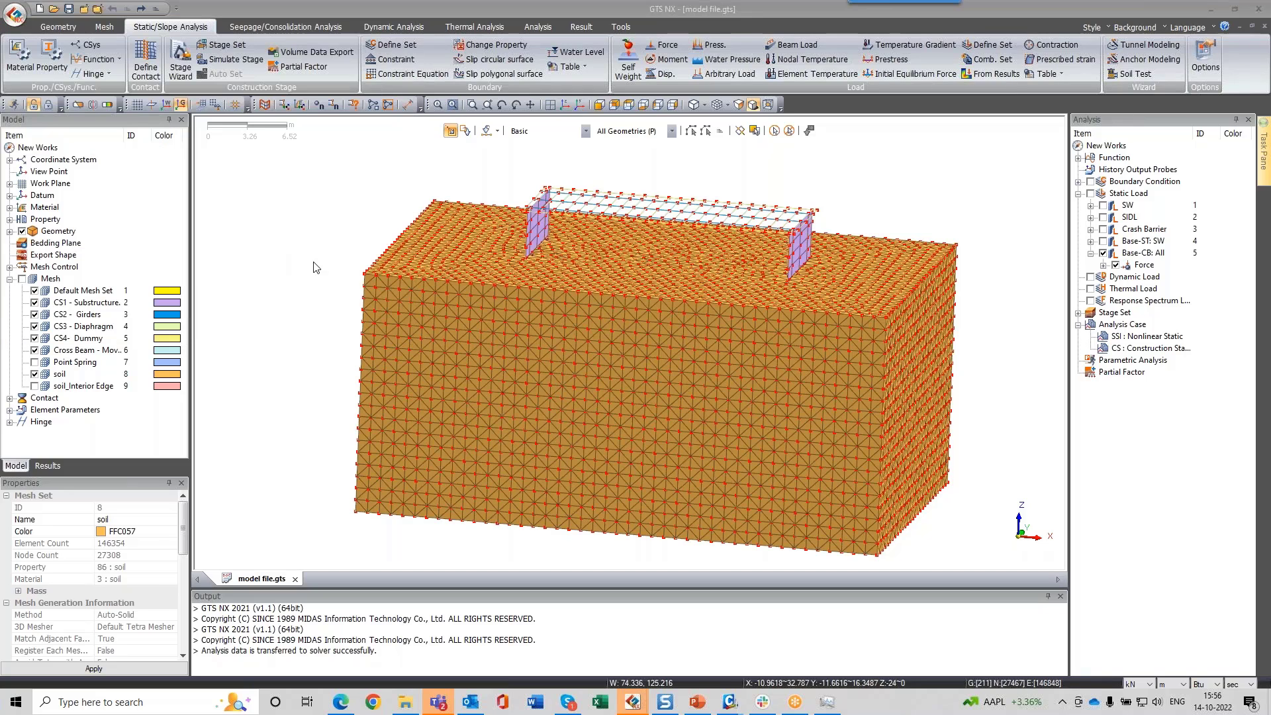
pyautogui.click(264, 240)
pyautogui.click(348, 237)
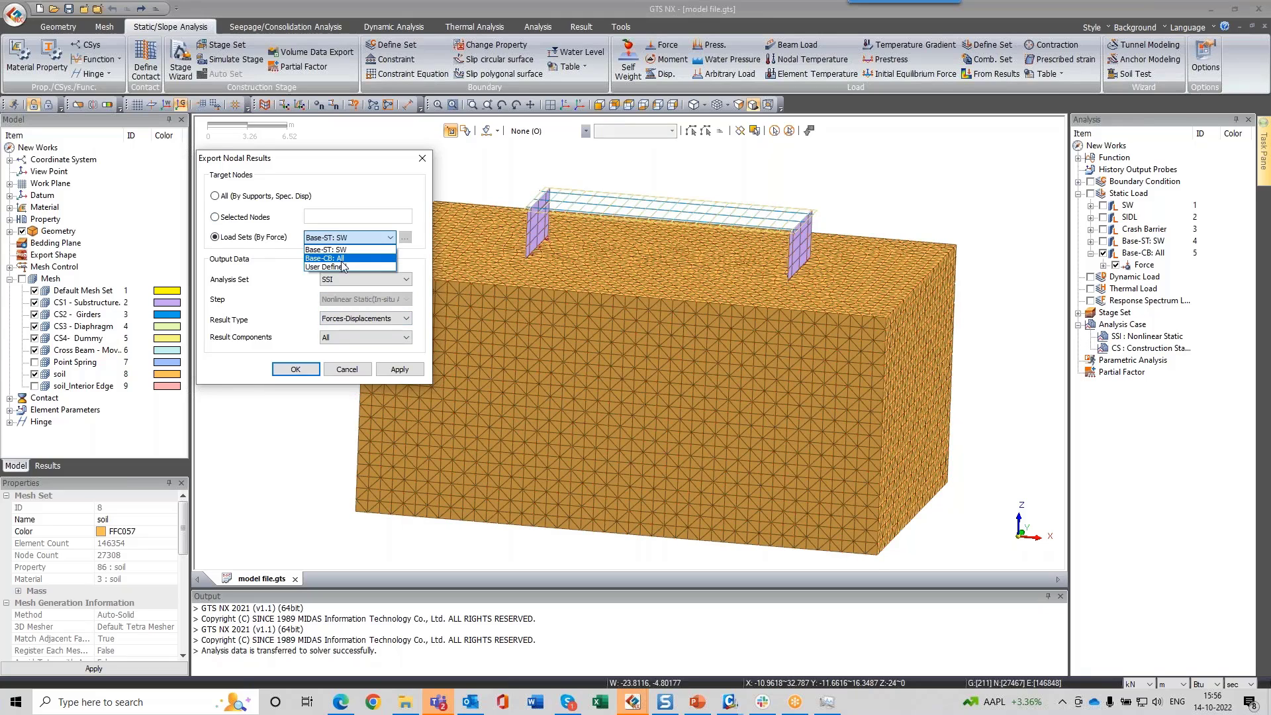
pyautogui.click(338, 258)
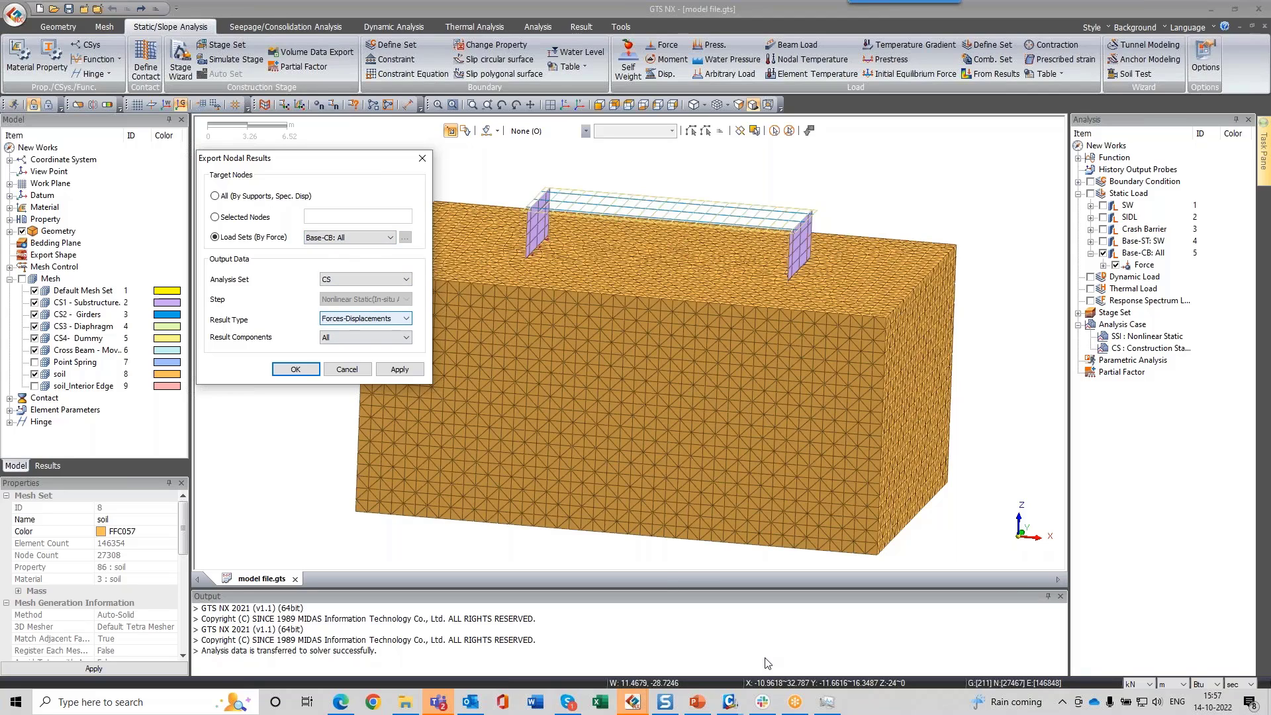
# Step: Recheck the reactions in the Civil model, review the Forces-Displacements result type for the nodal export and cancel the export
pyautogui.click(729, 702)
pyautogui.click(704, 630)
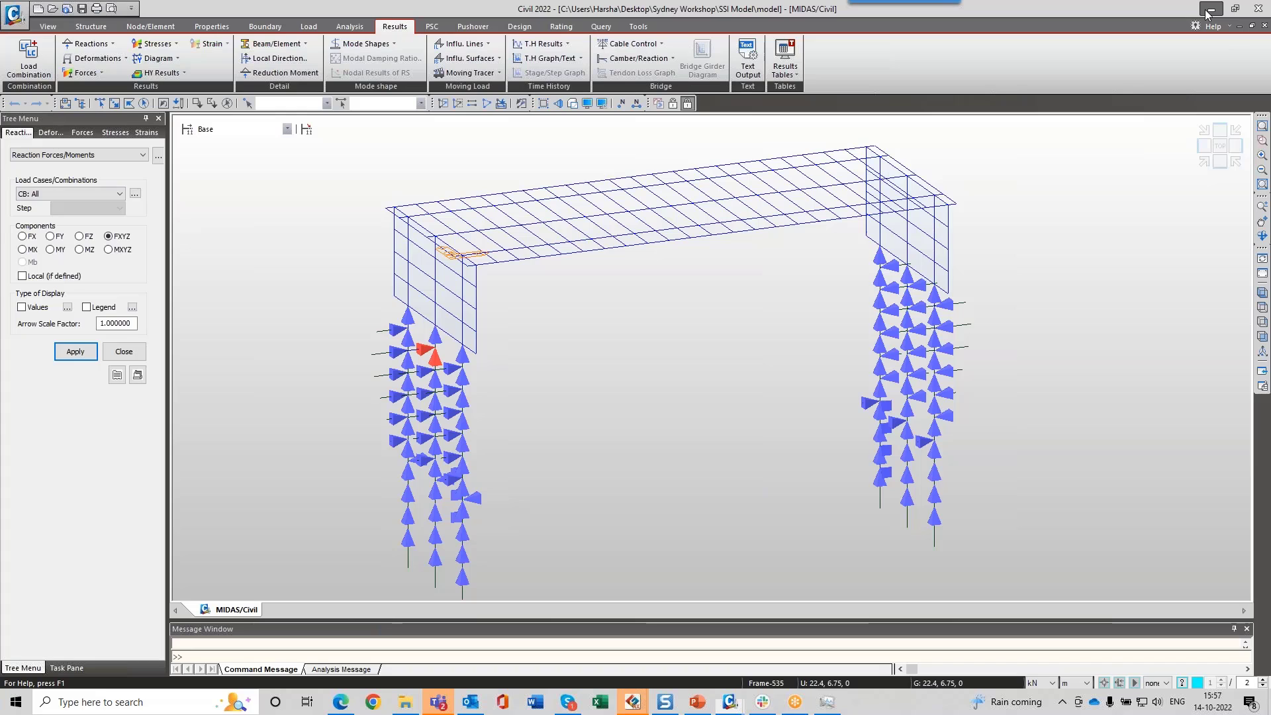
pyautogui.click(1210, 9)
pyautogui.click(342, 319)
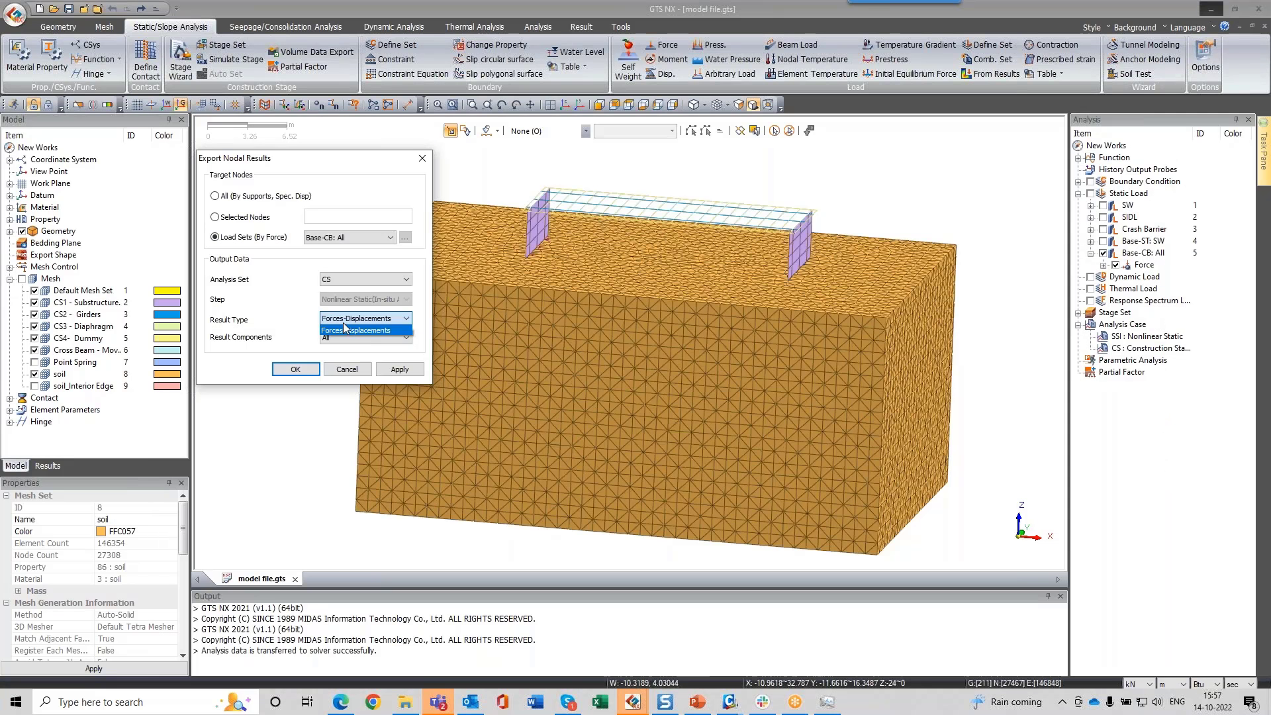
pyautogui.click(354, 329)
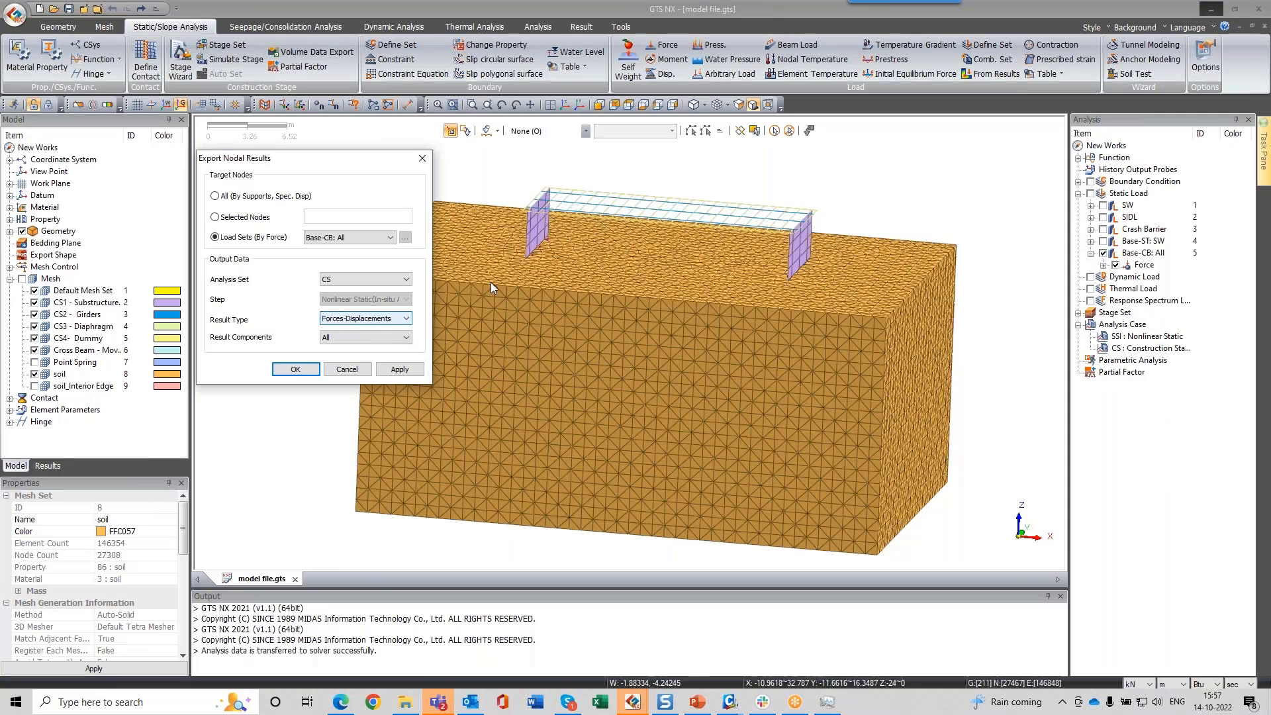
pyautogui.click(347, 370)
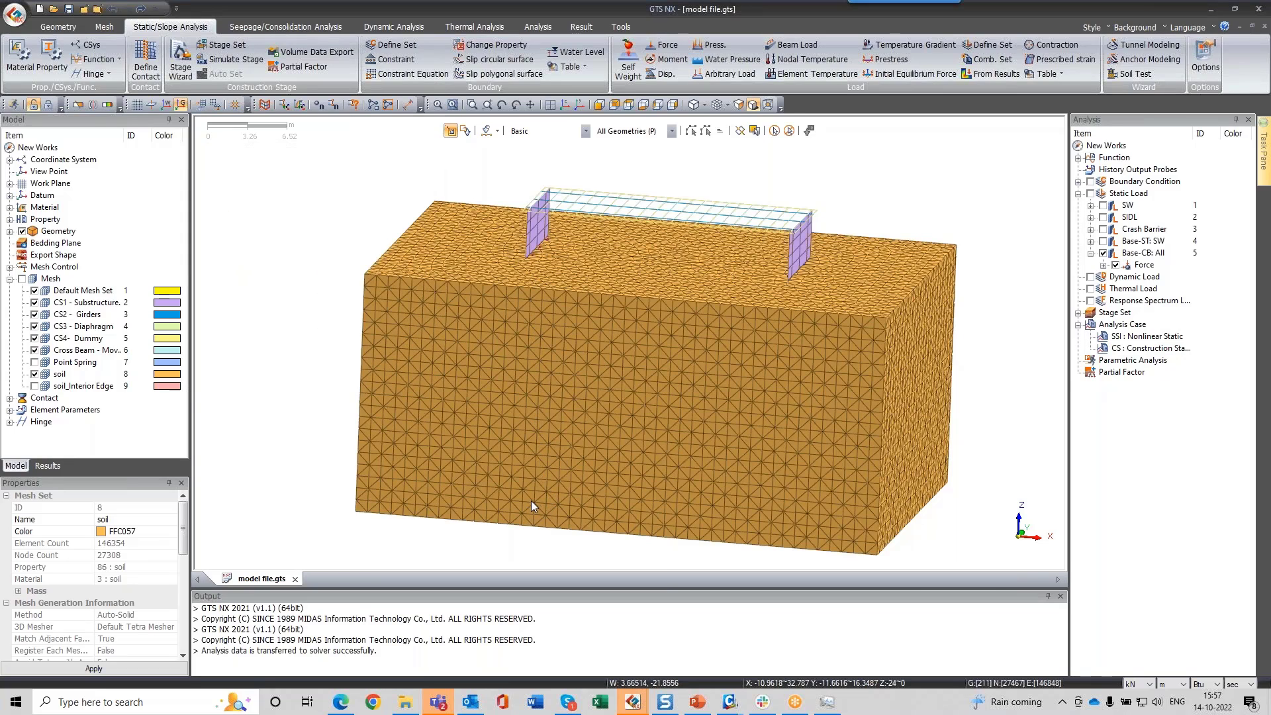
# Step: Bring up the analysis results and display the total translation contour for CS Load Combination increment INCR=17
pyautogui.click(46, 466)
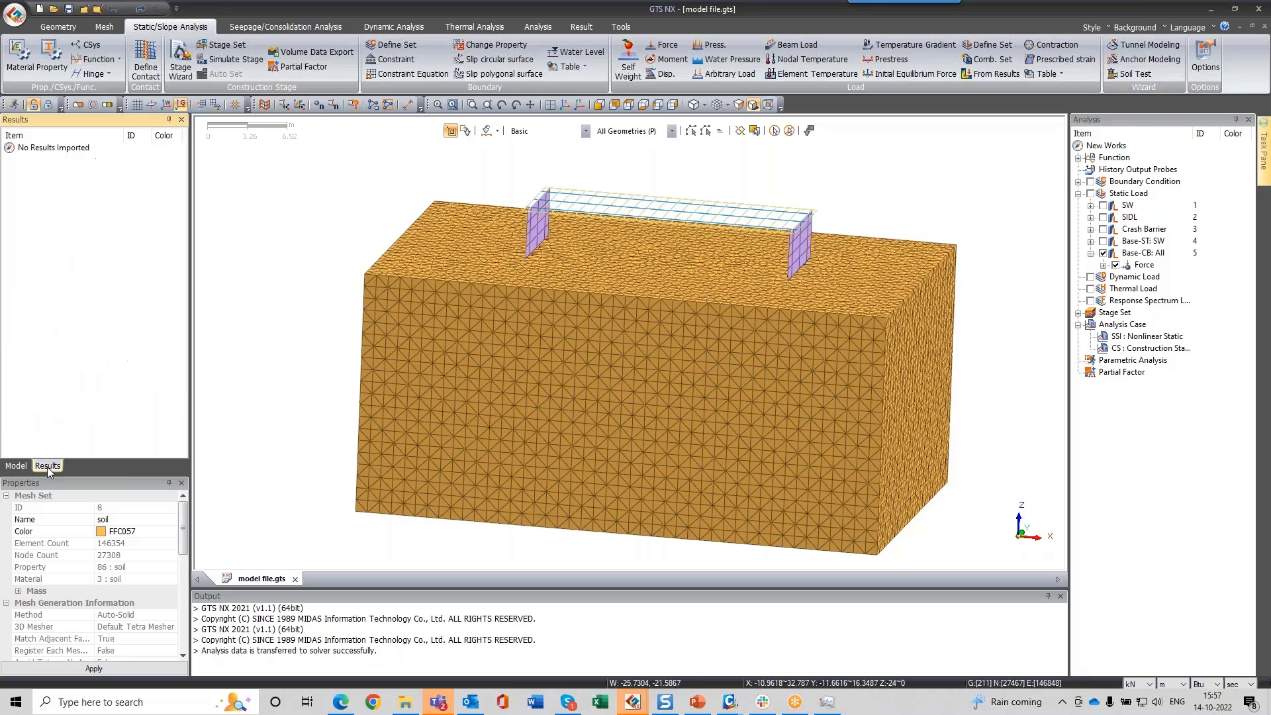
pyautogui.click(48, 105)
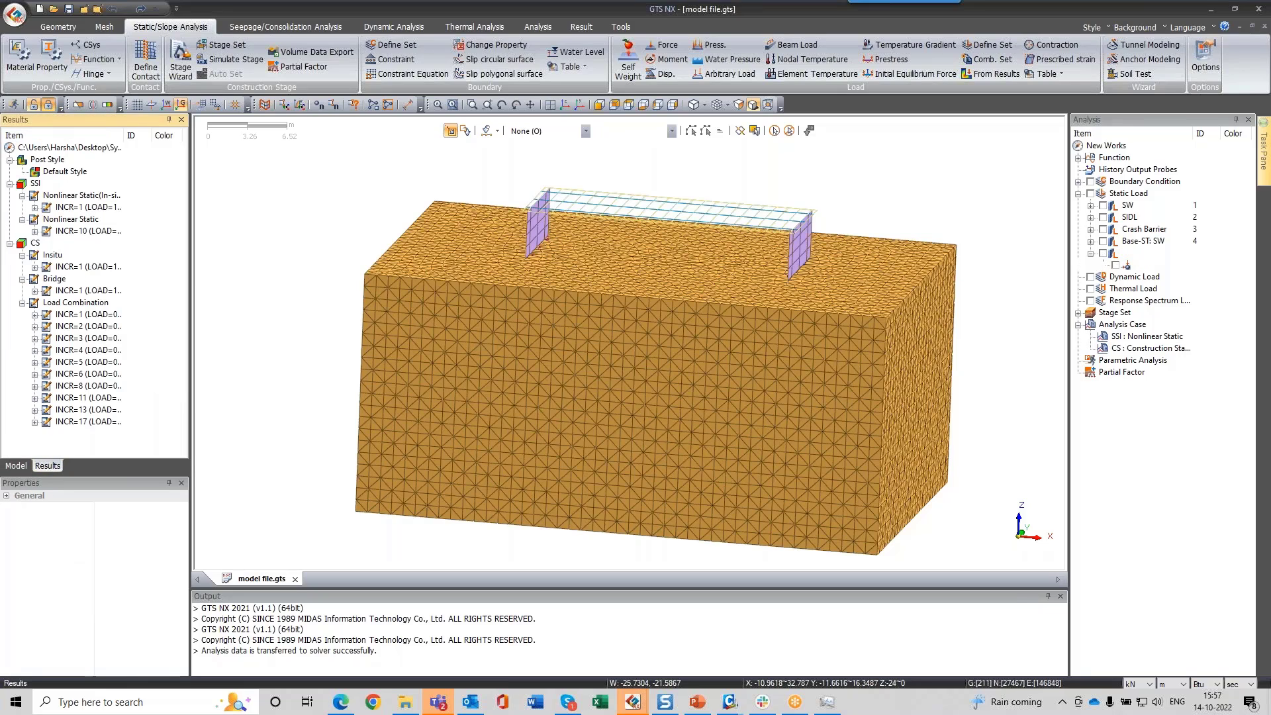
pyautogui.click(35, 422)
pyautogui.click(47, 350)
pyautogui.doubleClick(88, 330)
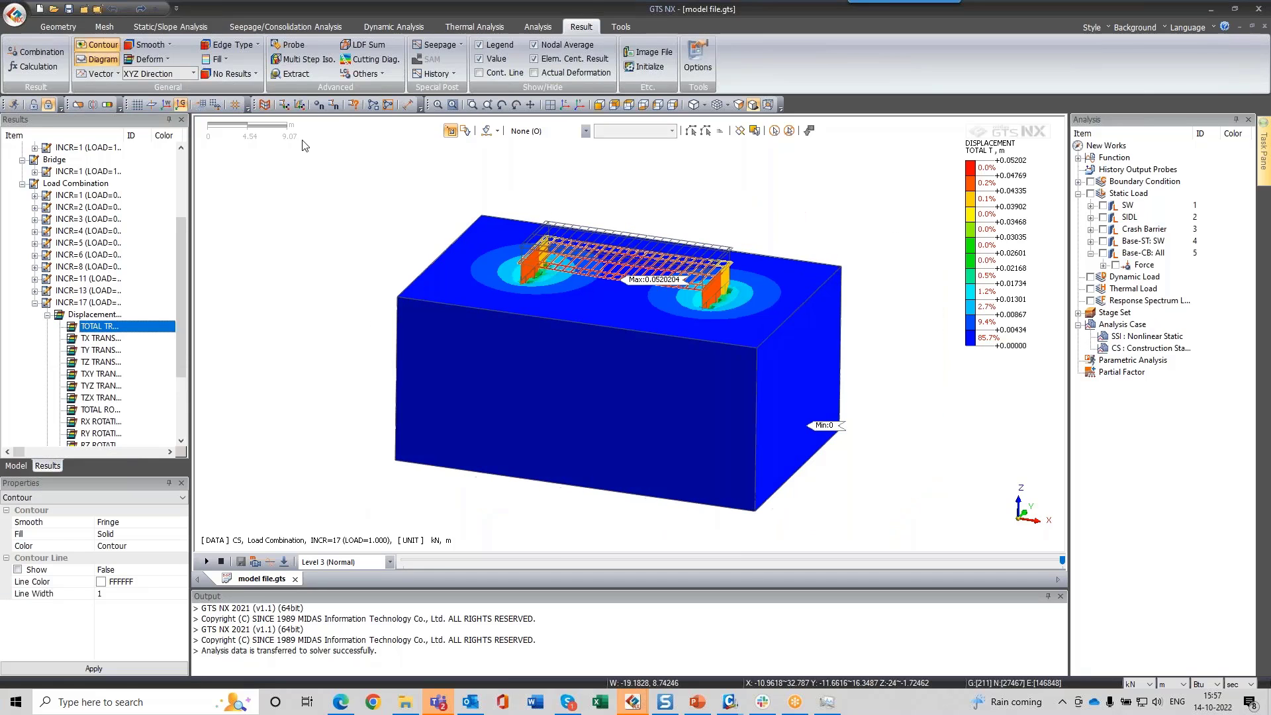
# Step: Cut the displacement contour with a Y-direction clipping plane to expose the soil around the piles
pyautogui.click(78, 105)
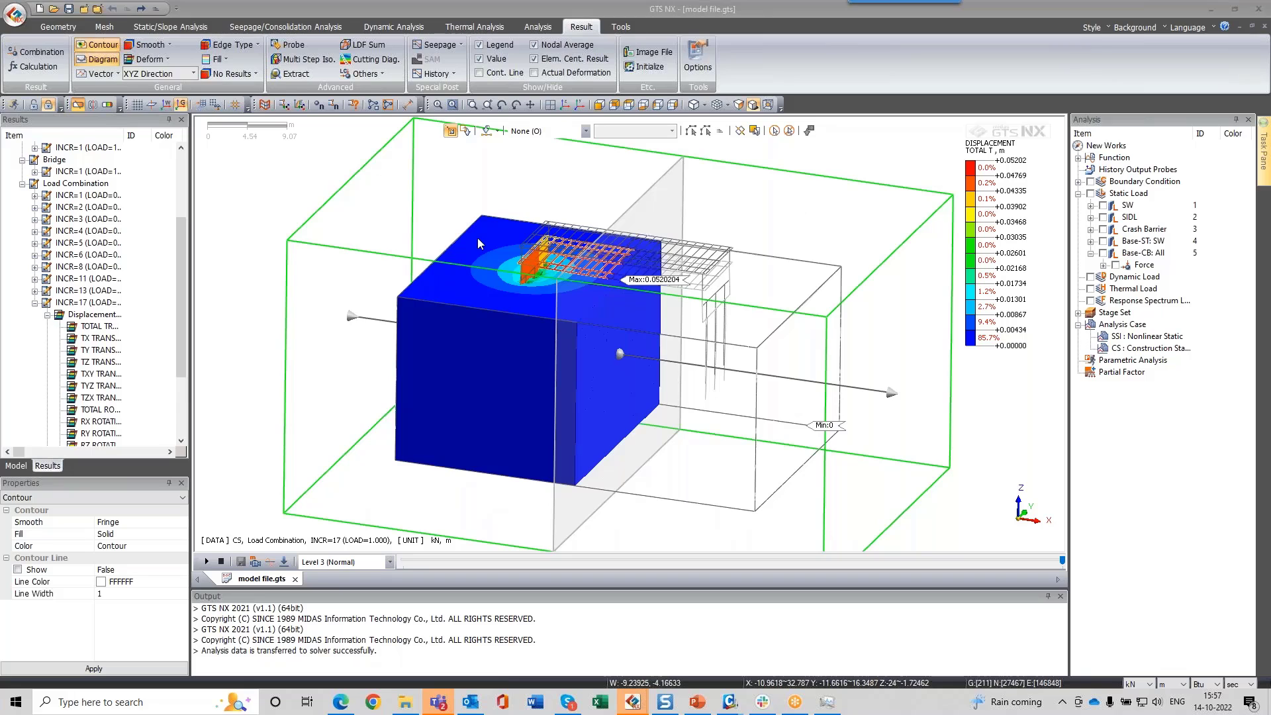
pyautogui.click(244, 180)
pyautogui.click(243, 180)
pyautogui.click(289, 387)
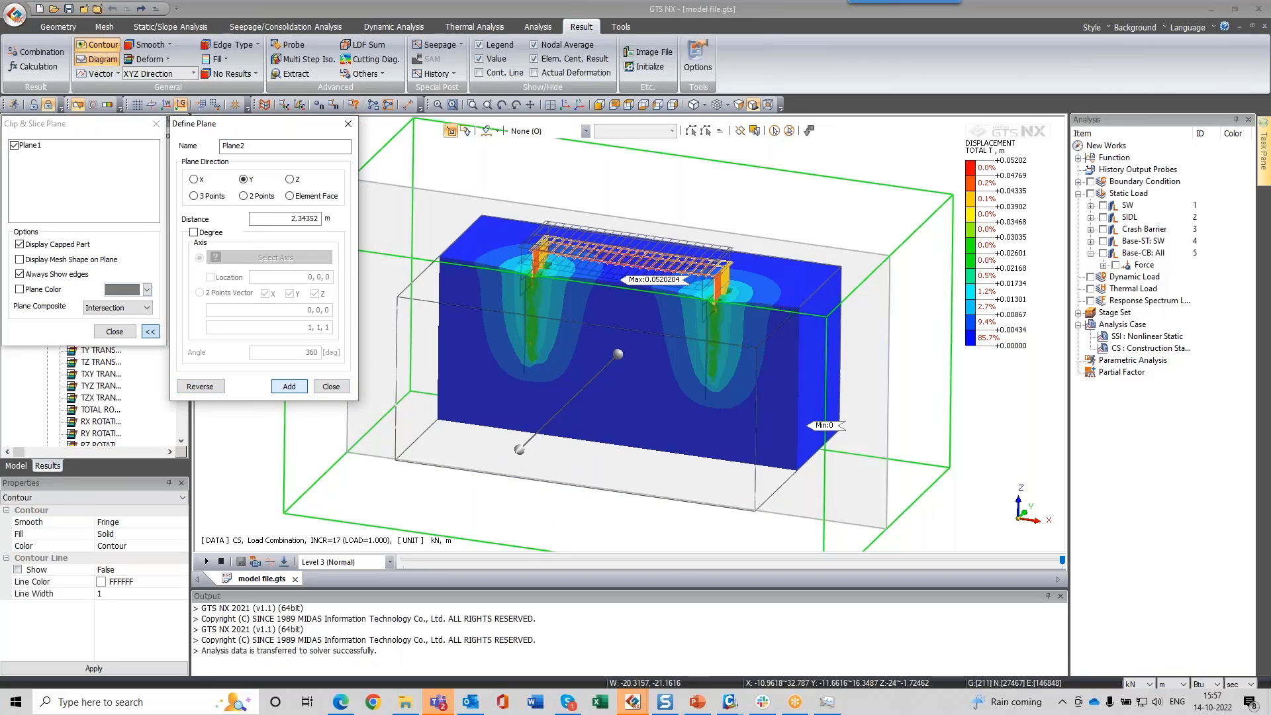
pyautogui.click(322, 389)
pyautogui.moveTo(589, 367)
pyautogui.mouseDown(button='middle')
pyautogui.moveTo(637, 364)
pyautogui.moveTo(600, 368)
pyautogui.mouseUp(button='middle')
pyautogui.scroll(1, 807, 492)
pyautogui.moveTo(103, 126); pyautogui.dragTo(407, 158)
pyautogui.scroll(1, 127, 297)
pyautogui.scroll(3, 129, 301)
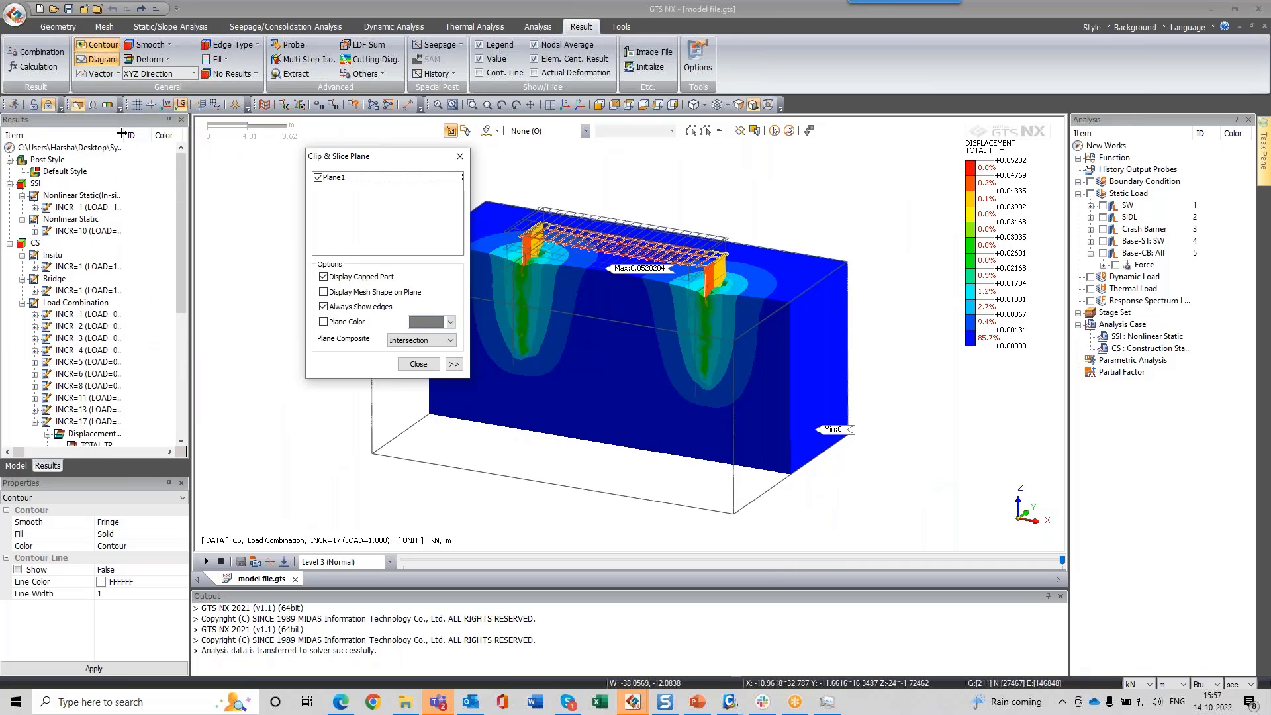
# Step: Widen the results tree's item column to read the load increments, check the INCR=1 result types and close the clipping plane settings
pyautogui.moveTo(122, 134); pyautogui.dragTo(172, 133)
pyautogui.click(36, 315)
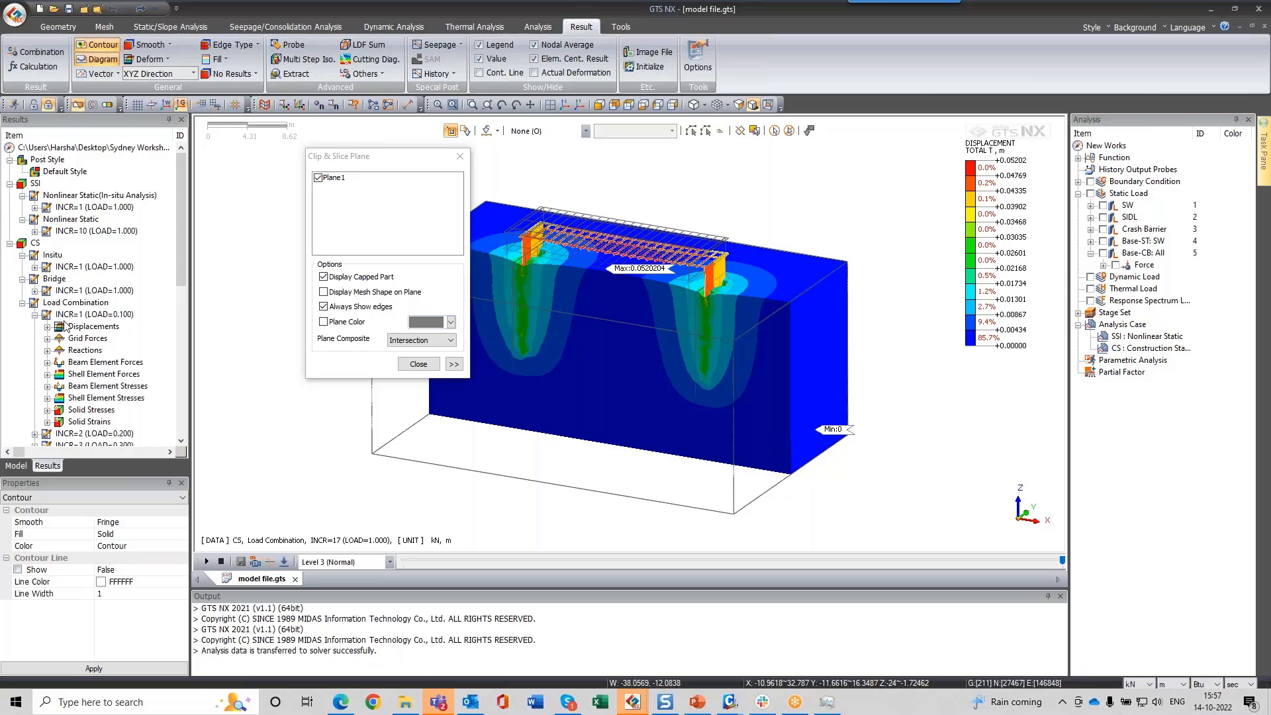
pyautogui.click(36, 315)
pyautogui.moveTo(407, 162); pyautogui.dragTo(259, 120)
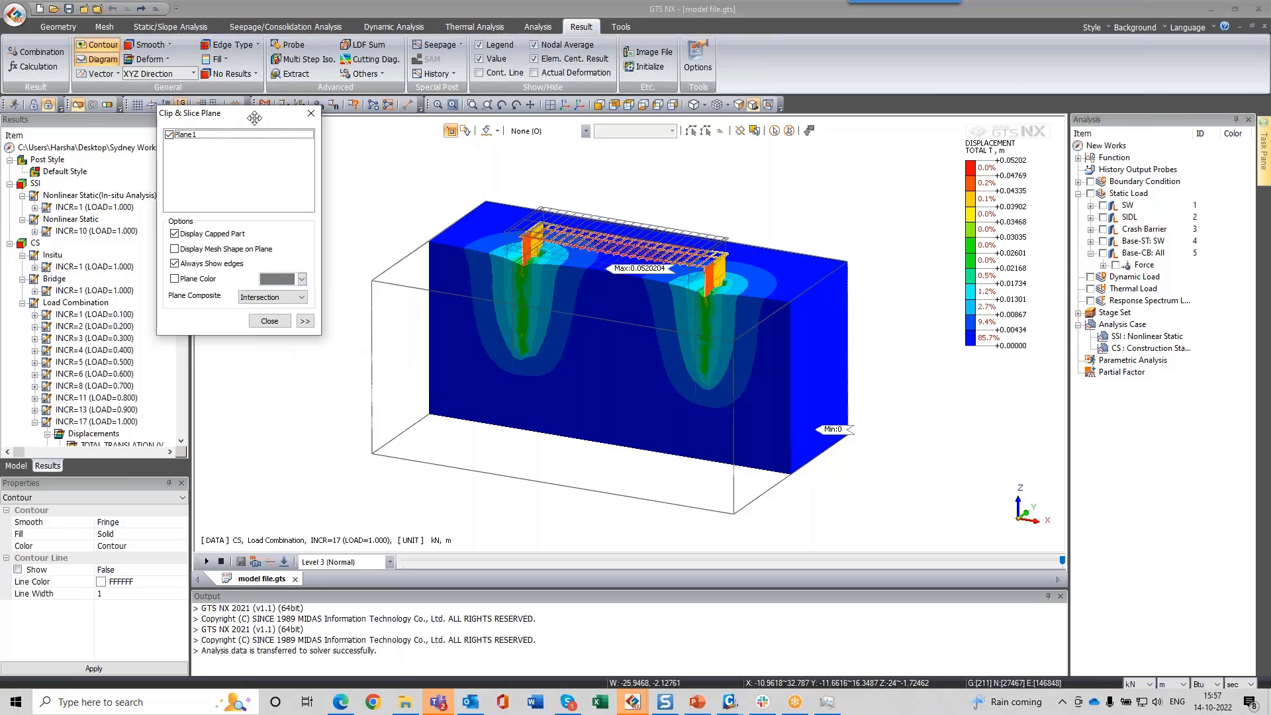
pyautogui.click(313, 114)
# Step: Step the displacement contour back through the load increments to the Bridge stage and inspect the clipped soil around the piles
pyautogui.click(944, 563)
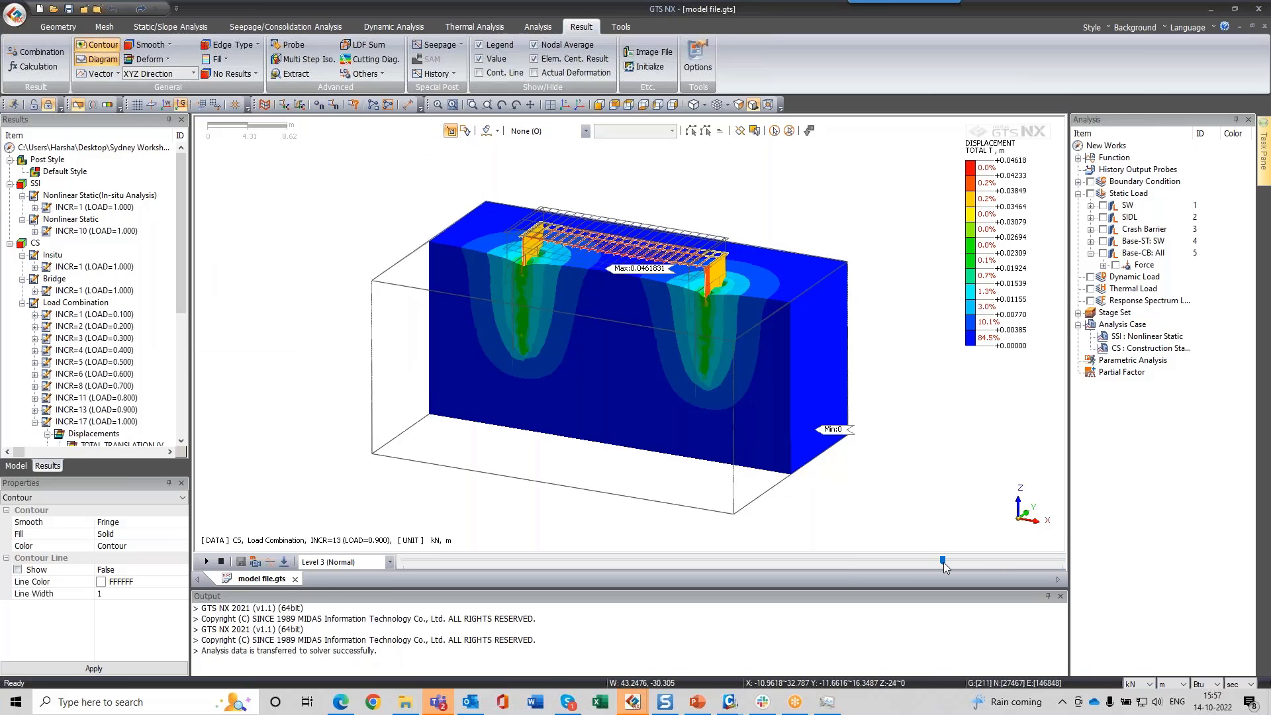
pyautogui.press('Left')
pyautogui.press('Left')
pyautogui.press('Left')
pyautogui.press('Left')
pyautogui.press('Left')
pyautogui.press('Left')
pyautogui.press('Left')
pyautogui.press('Left')
pyautogui.press('Left')
pyautogui.press('Left')
pyautogui.press('Left')
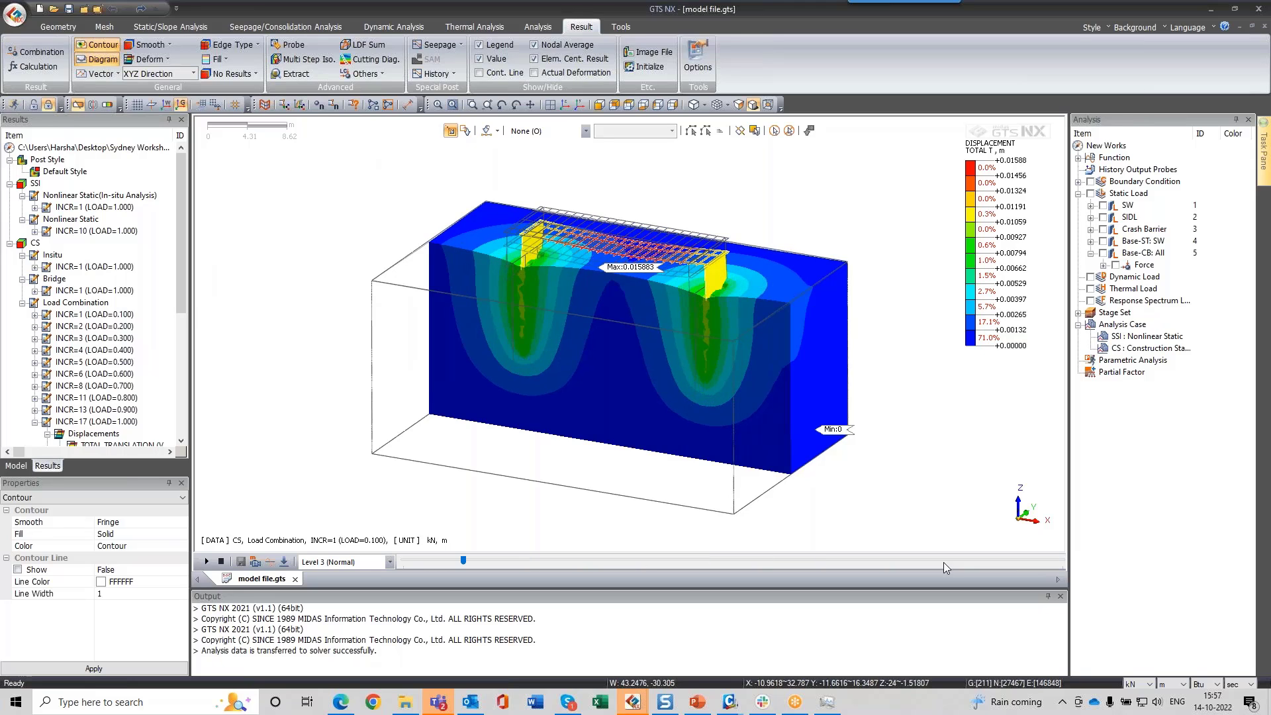
pyautogui.press('Right')
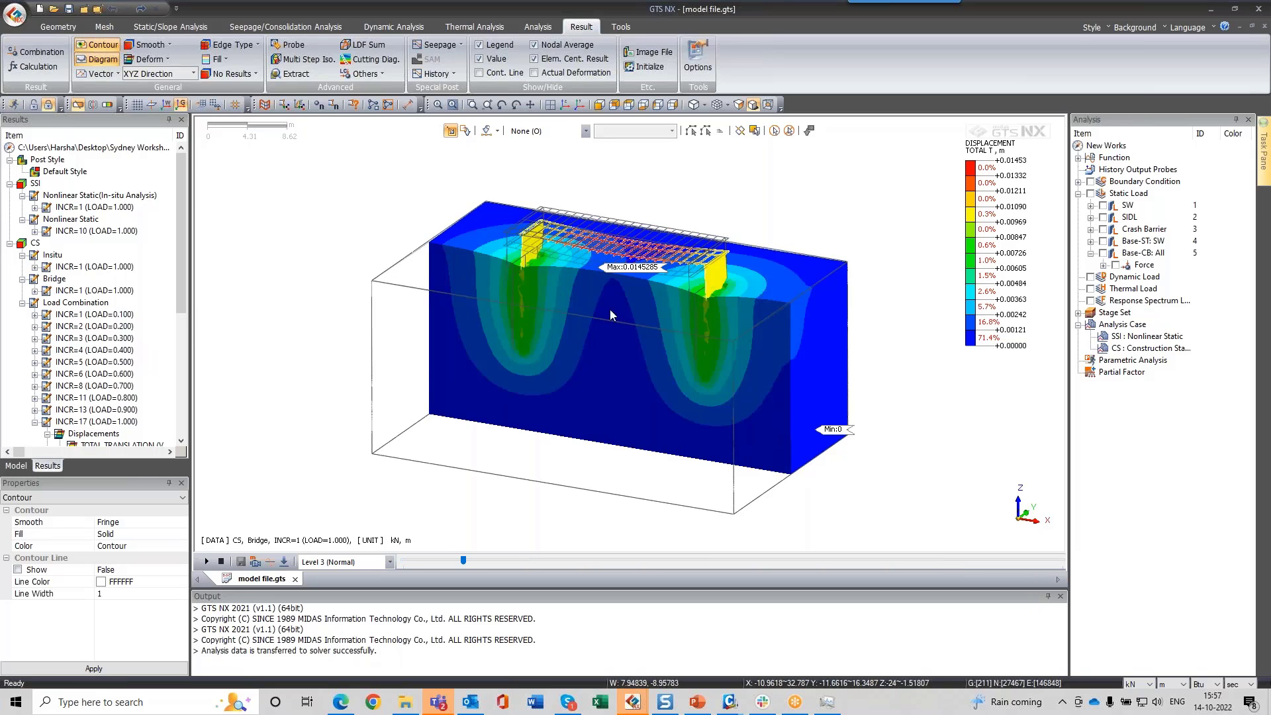
pyautogui.moveTo(670, 317); pyautogui.dragTo(591, 253, button='middle')
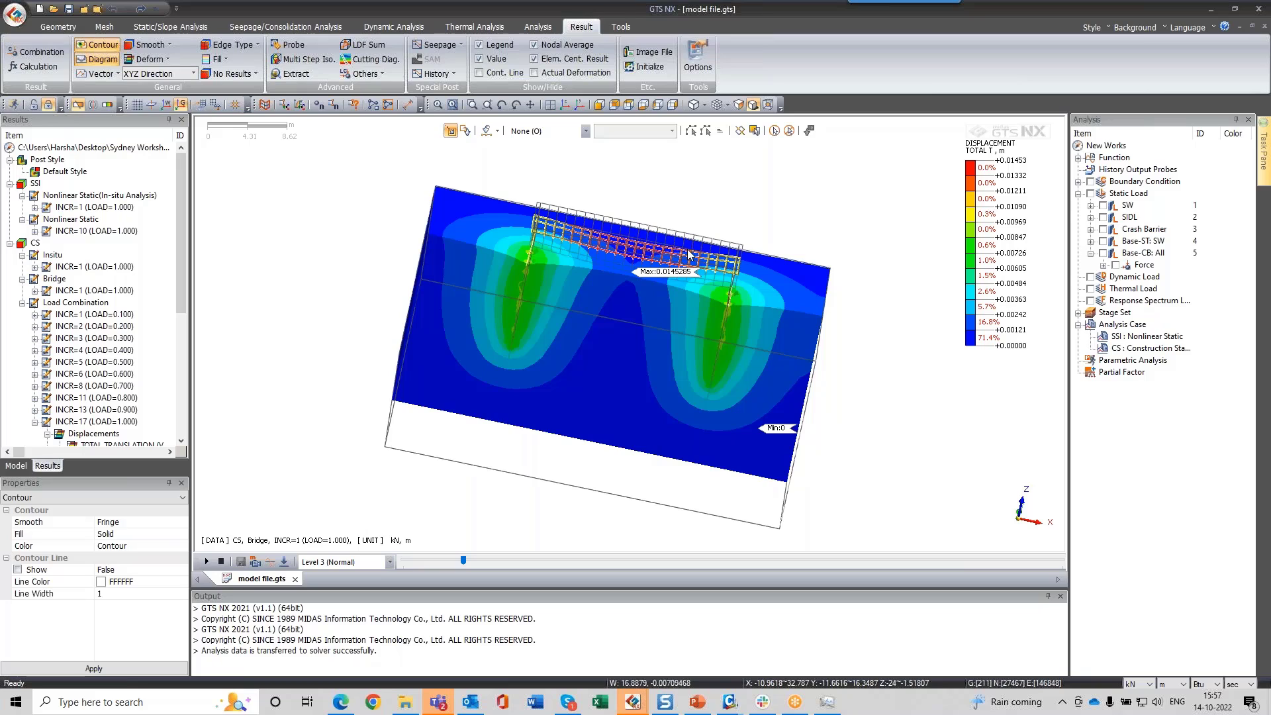
pyautogui.moveTo(668, 288); pyautogui.dragTo(668, 294, button='middle')
# Step: Step the displacement contour forward through the Load Combination increments up to INCR=17 and inspect the clipped section
pyautogui.click(539, 563)
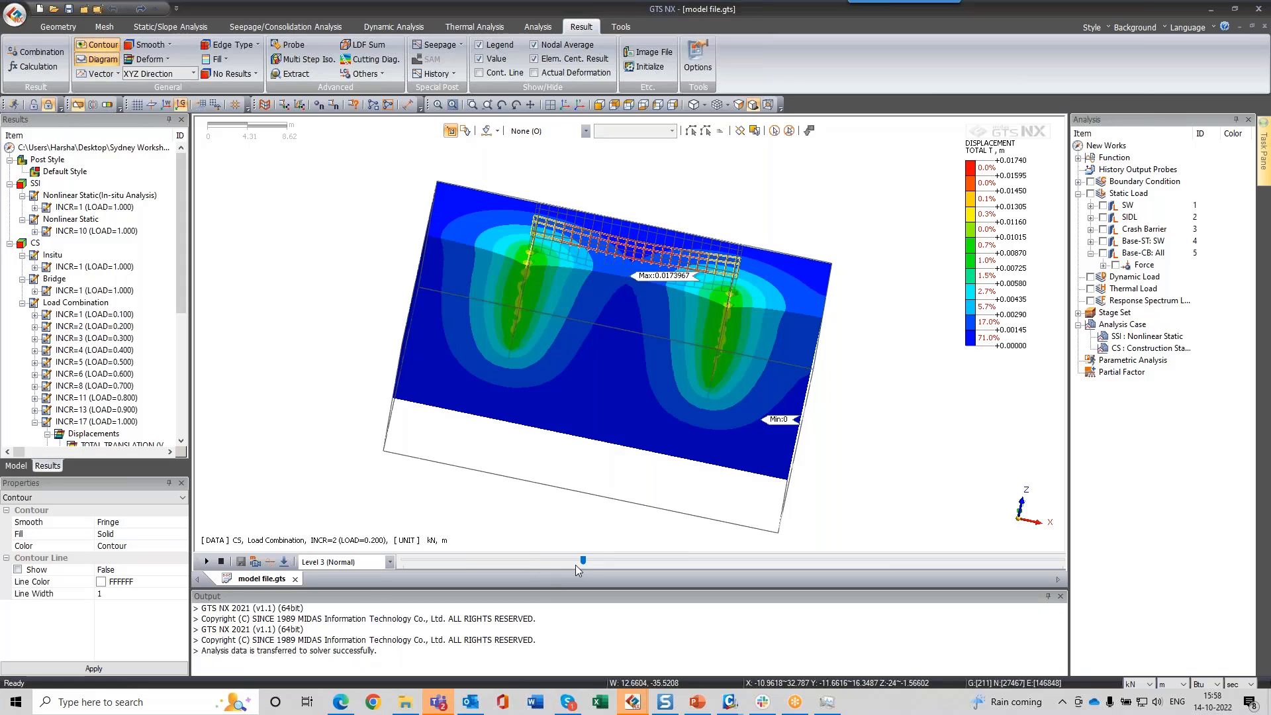
pyautogui.press('Right')
pyautogui.press('Right')
pyautogui.press('Right')
pyautogui.press('Right')
pyautogui.press('Right')
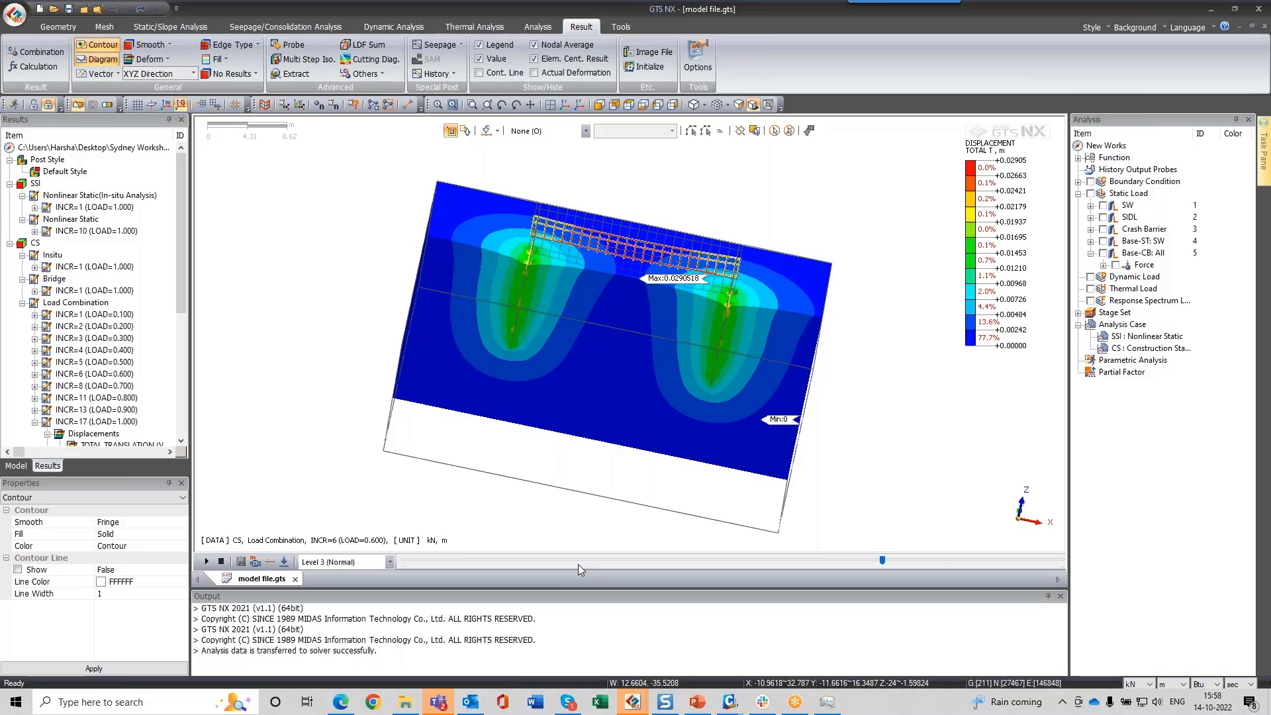
pyautogui.press('Right')
pyautogui.press('Right')
pyautogui.press('Right')
pyautogui.press('Right')
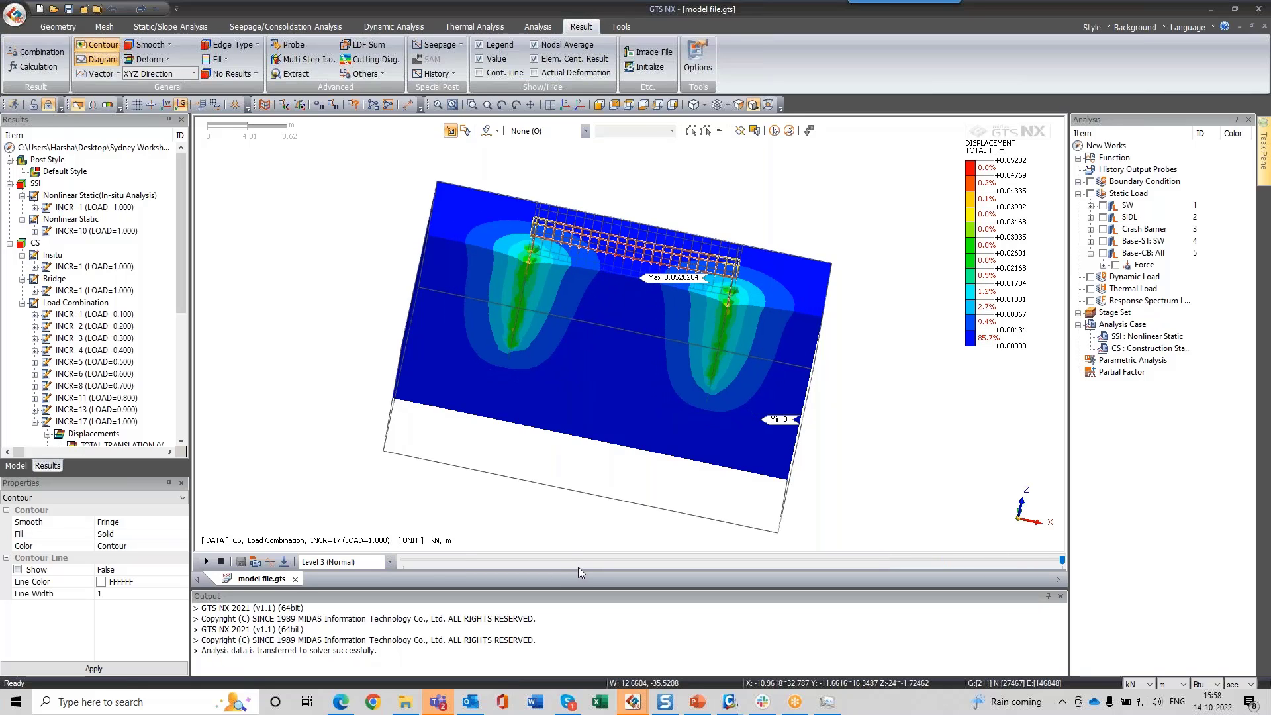
pyautogui.moveTo(732, 322); pyautogui.dragTo(646, 328, button='middle')
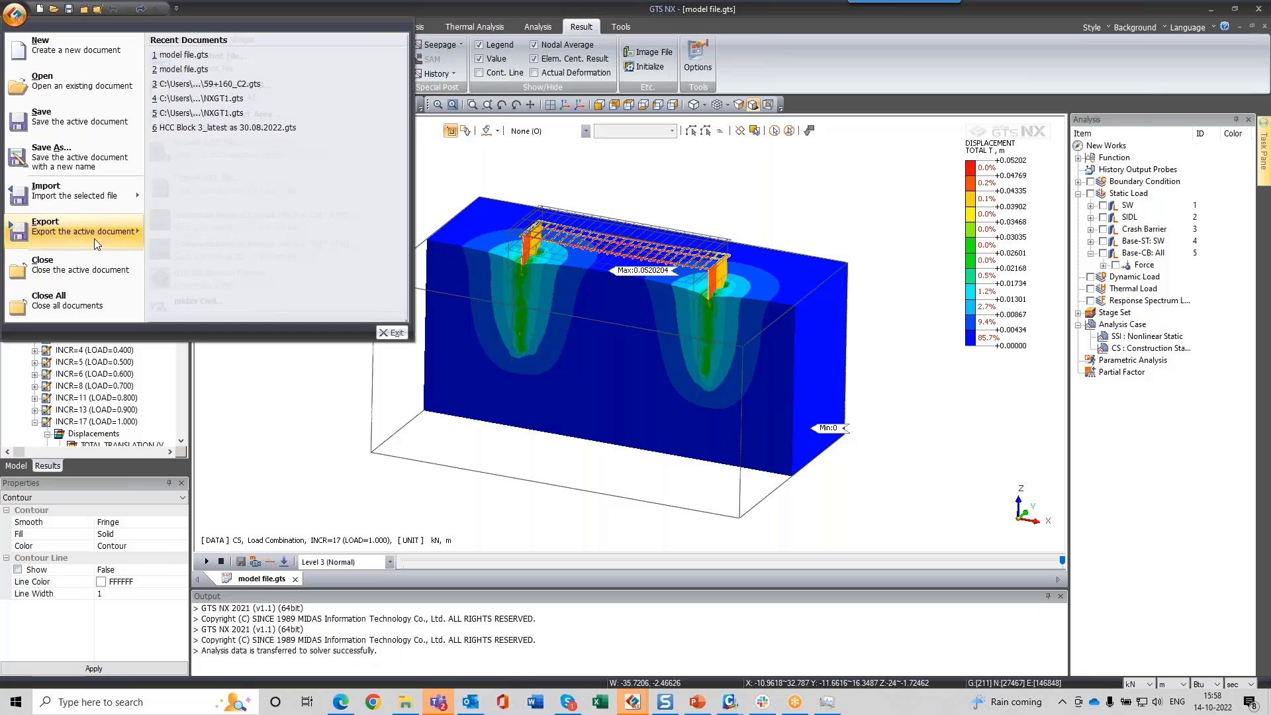
# Step: Review the nodal results export by load sets with the Forces-Displacements result type and cancel it
pyautogui.moveTo(94, 240)
pyautogui.scroll(-4, 215, 278)
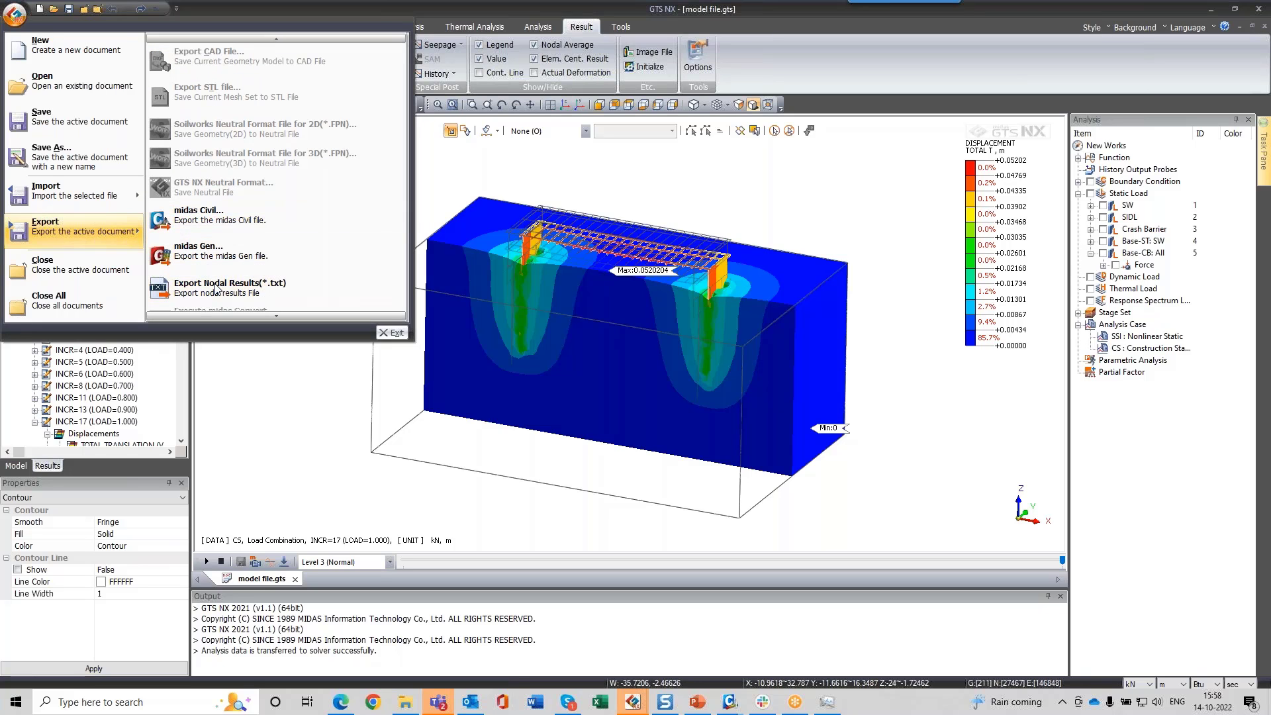
pyautogui.click(215, 287)
pyautogui.click(227, 246)
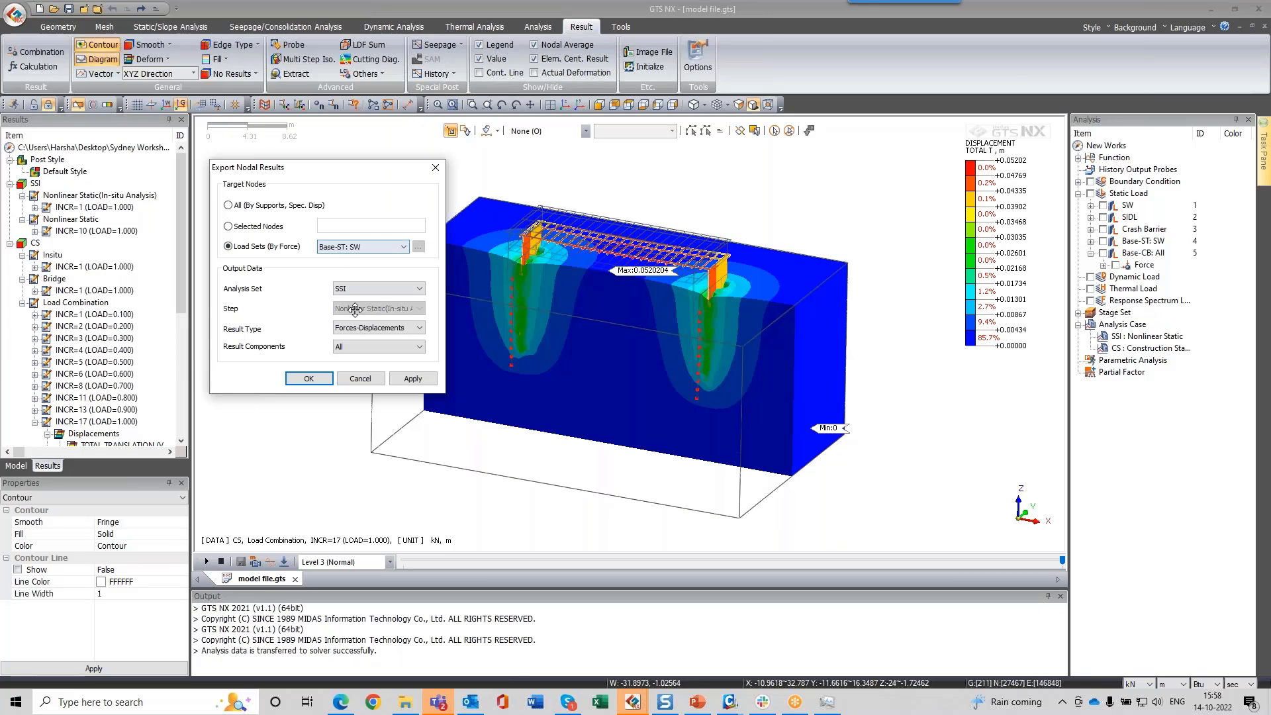
pyautogui.click(377, 327)
pyautogui.click(367, 341)
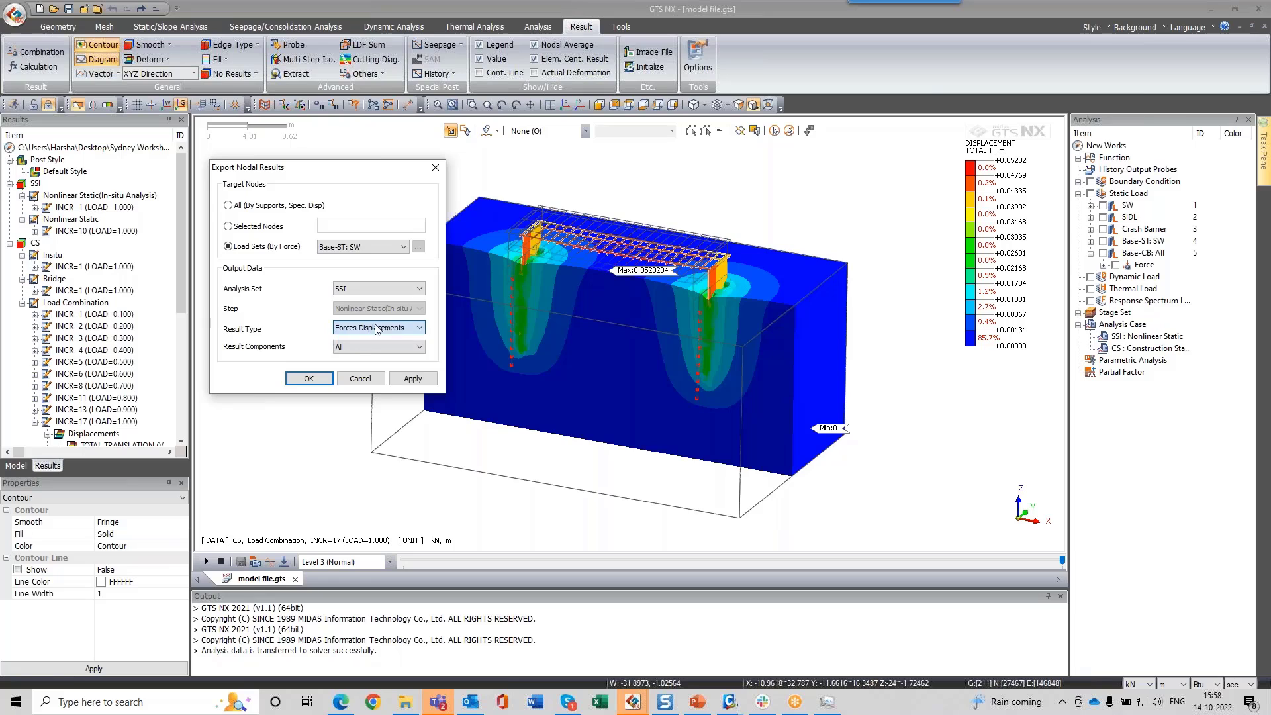
pyautogui.click(360, 378)
# Step: Switch to the Civil model with GTS NX springs imported, open the import of nodal results for GTS and cancel the file selection
pyautogui.moveTo(731, 702)
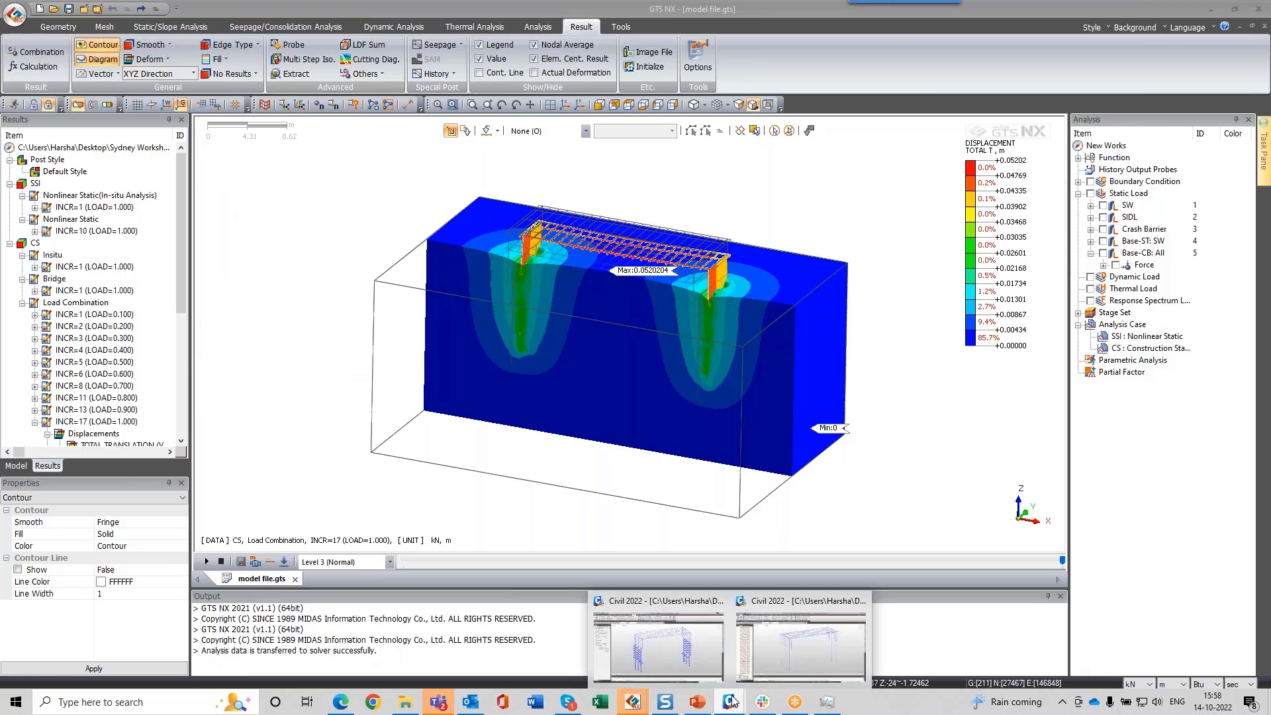
pyautogui.click(806, 645)
pyautogui.click(16, 20)
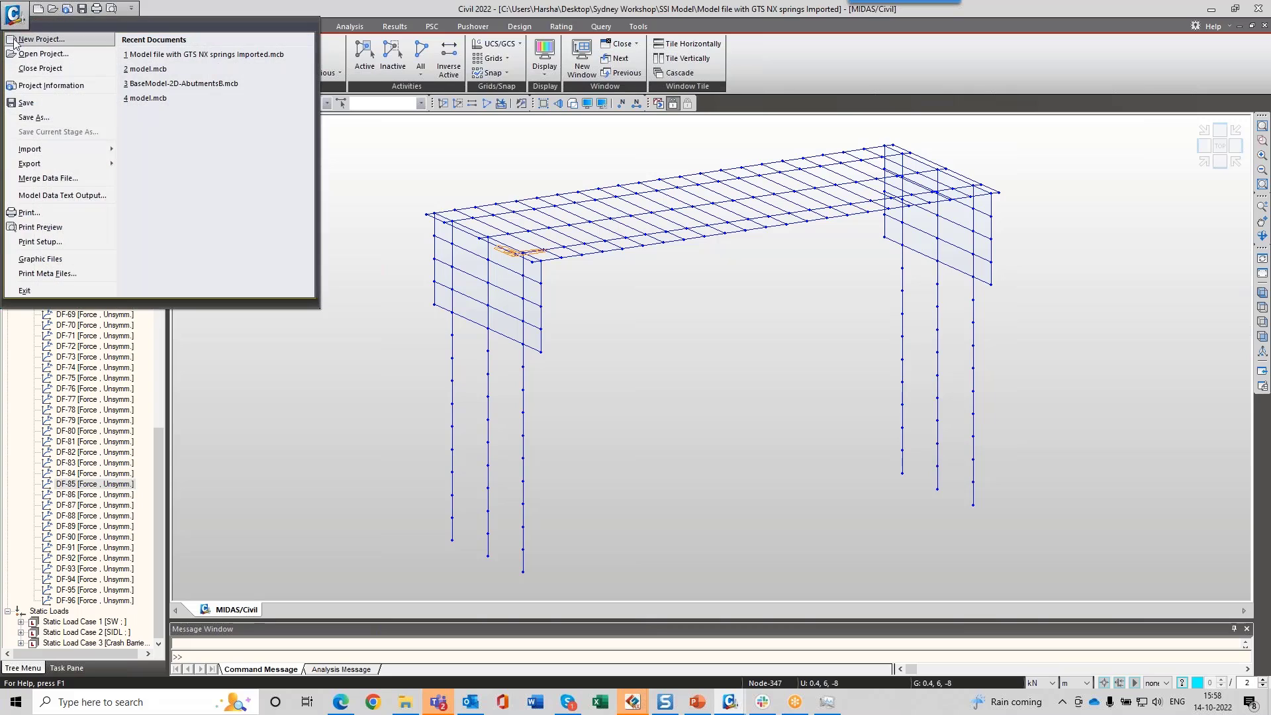
pyautogui.moveTo(50, 154)
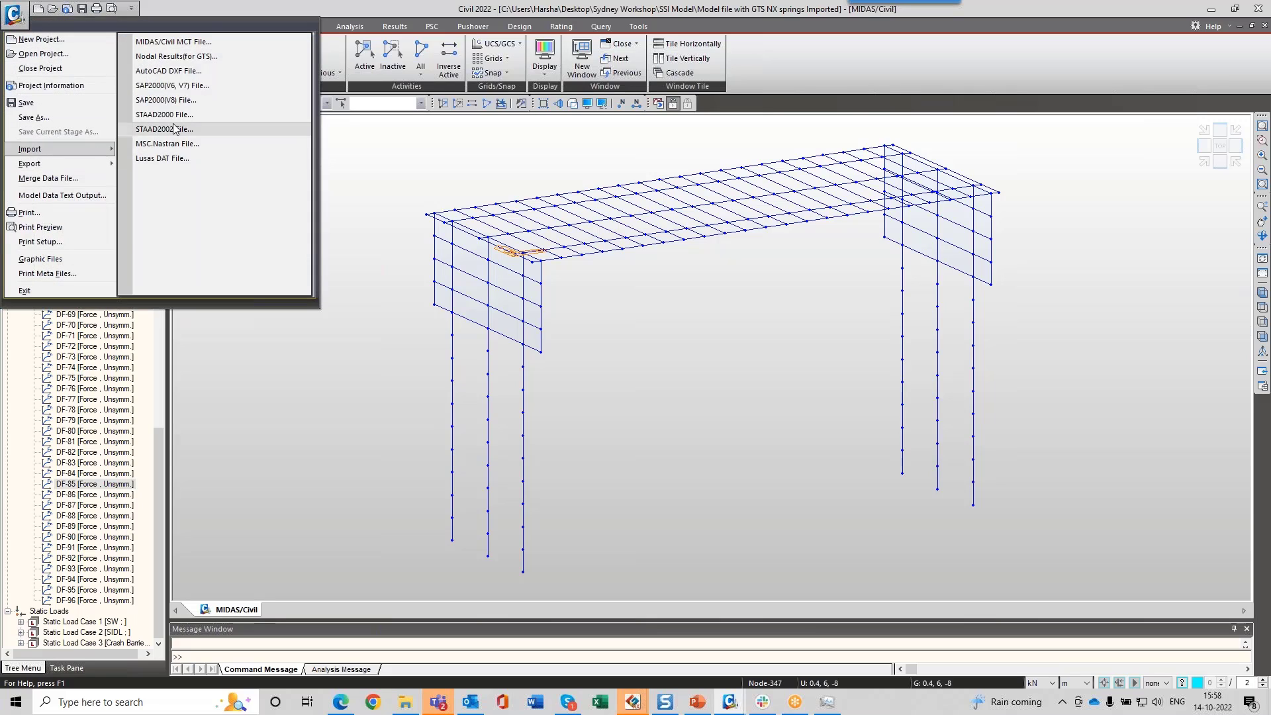
pyautogui.click(177, 56)
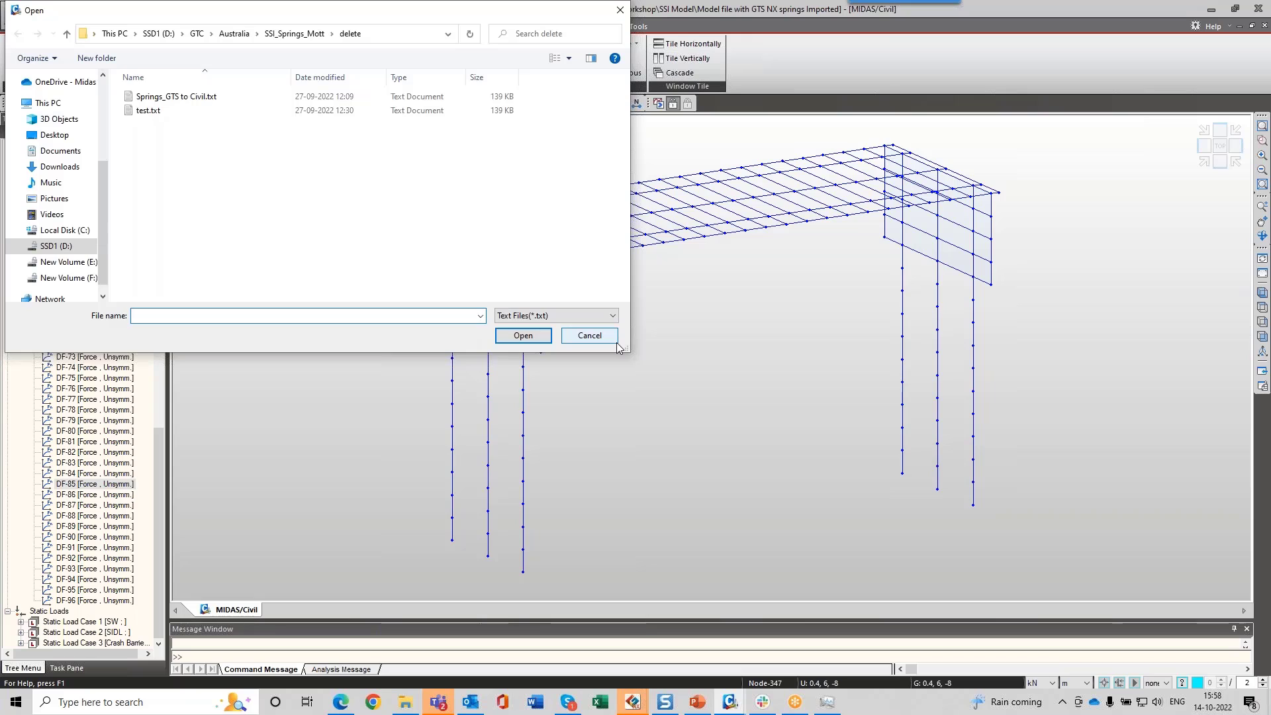
pyautogui.click(609, 341)
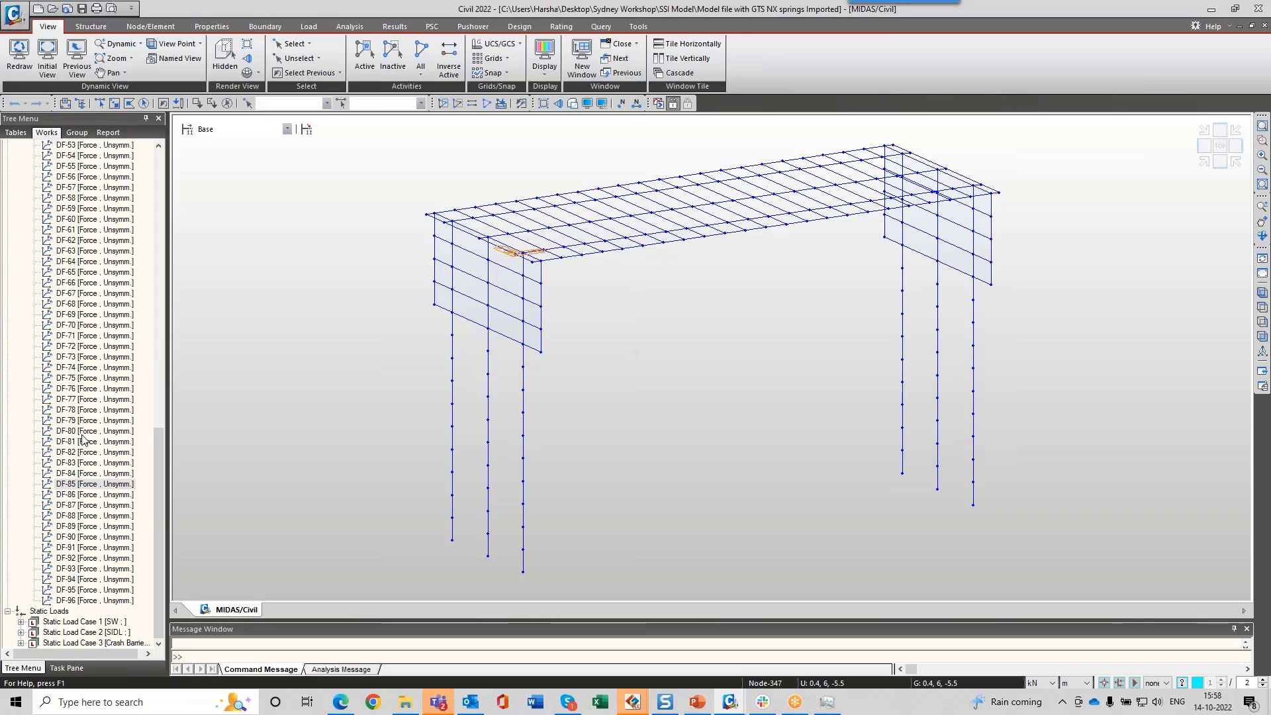
# Step: Open force-deformation function DF-85 and move its window clear of the piles to examine the curve
pyautogui.rightClick(94, 485)
pyautogui.click(127, 507)
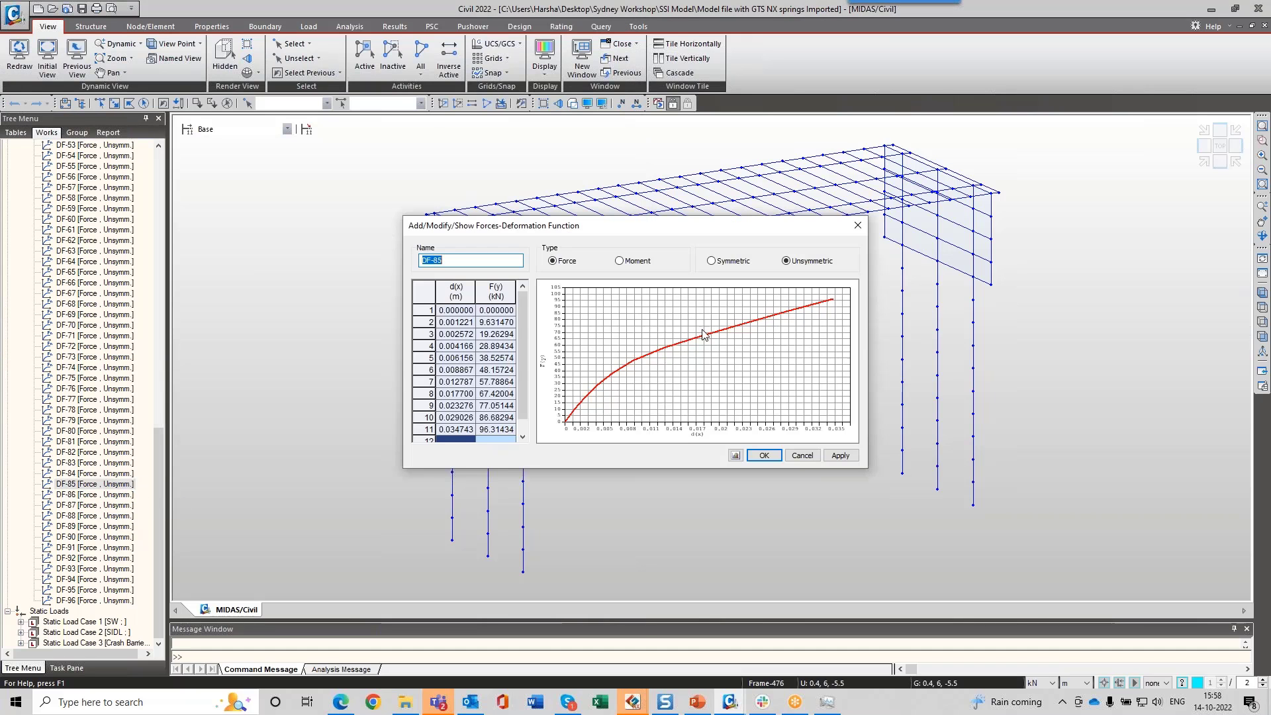
pyautogui.moveTo(743, 244); pyautogui.dragTo(935, 316)
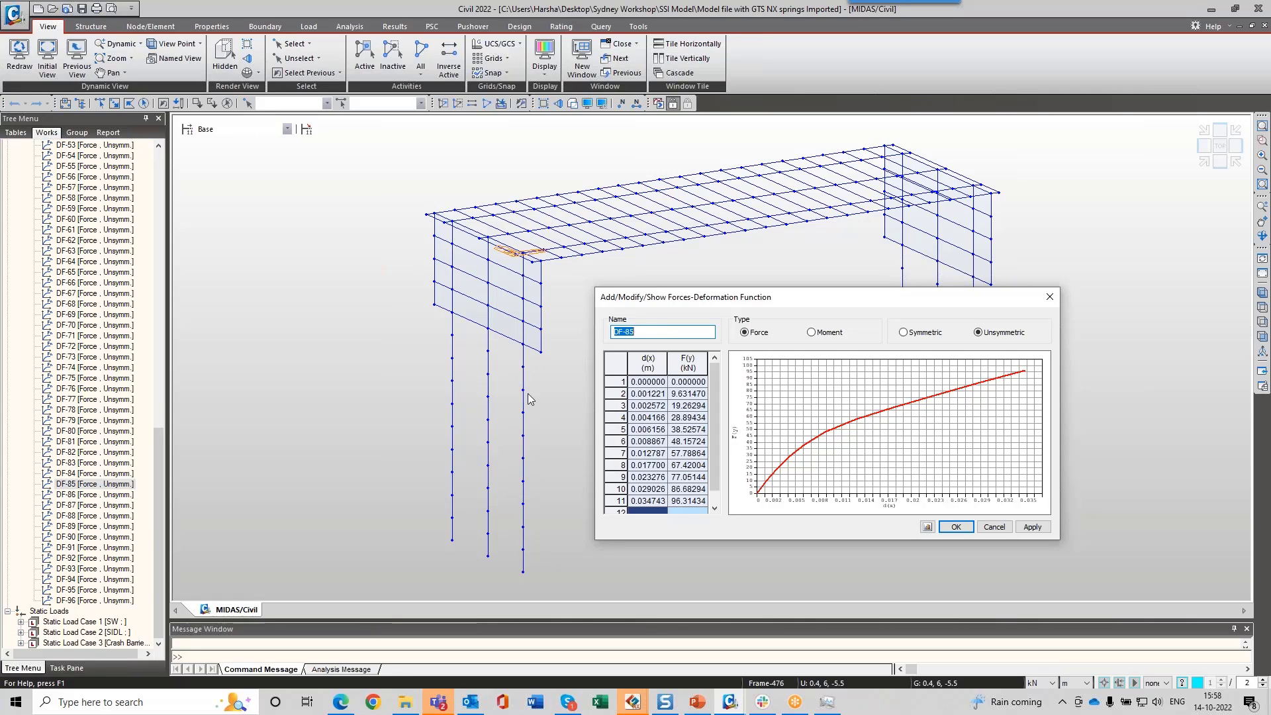
# Step: Switch to model file.gts in GTS NX, display the solid stresses' plastic status for INCR=17 and inspect the soil around the piles
pyautogui.click(642, 704)
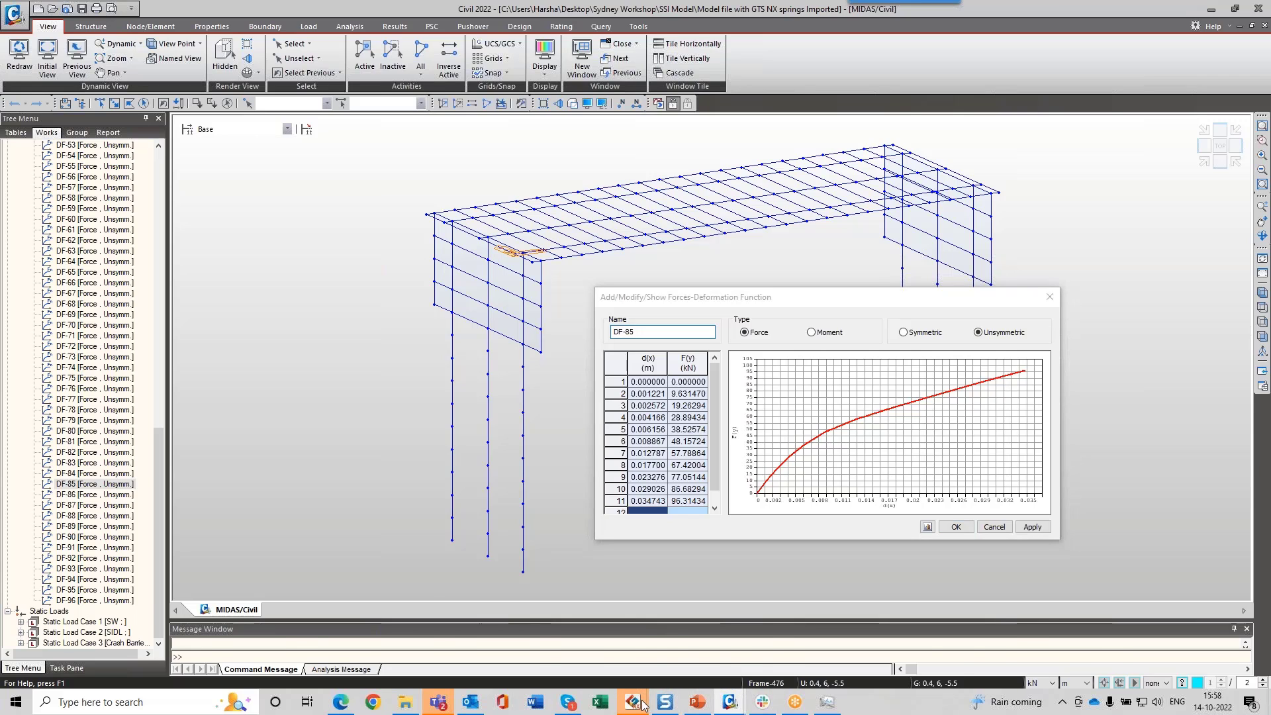
pyautogui.click(652, 630)
pyautogui.scroll(-6, 70, 416)
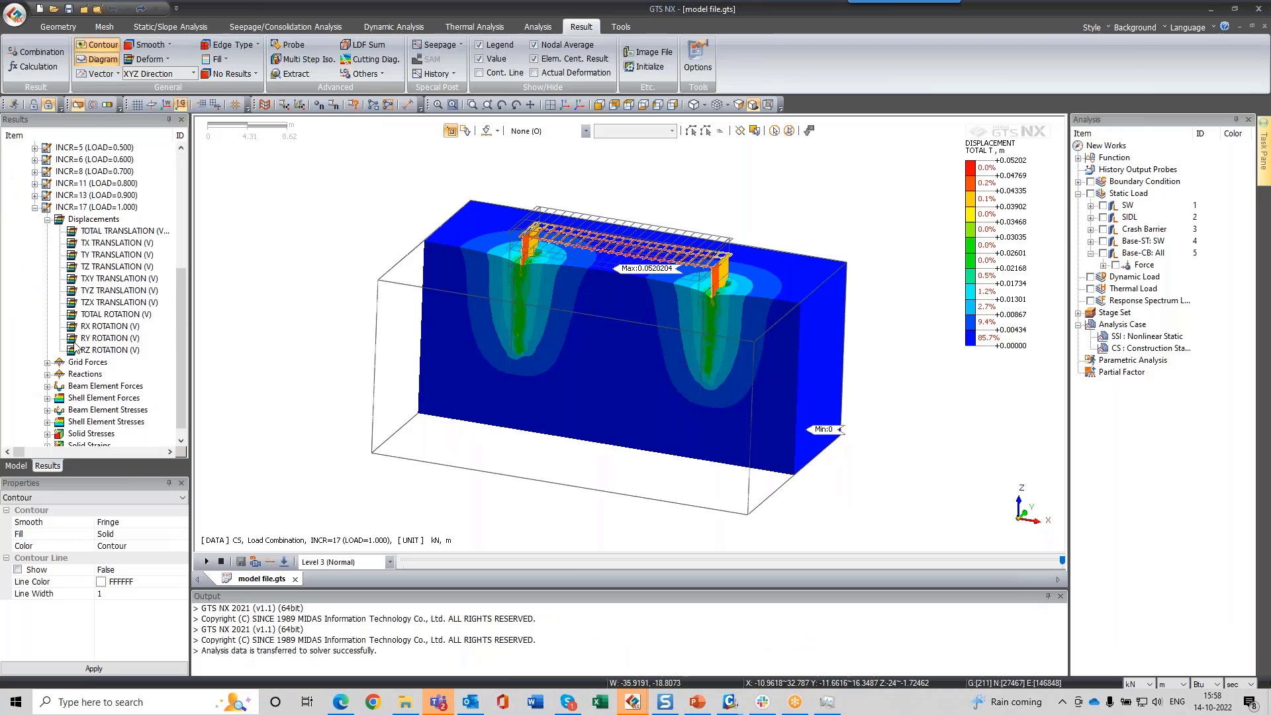
pyautogui.scroll(-1, 73, 371)
pyautogui.click(47, 421)
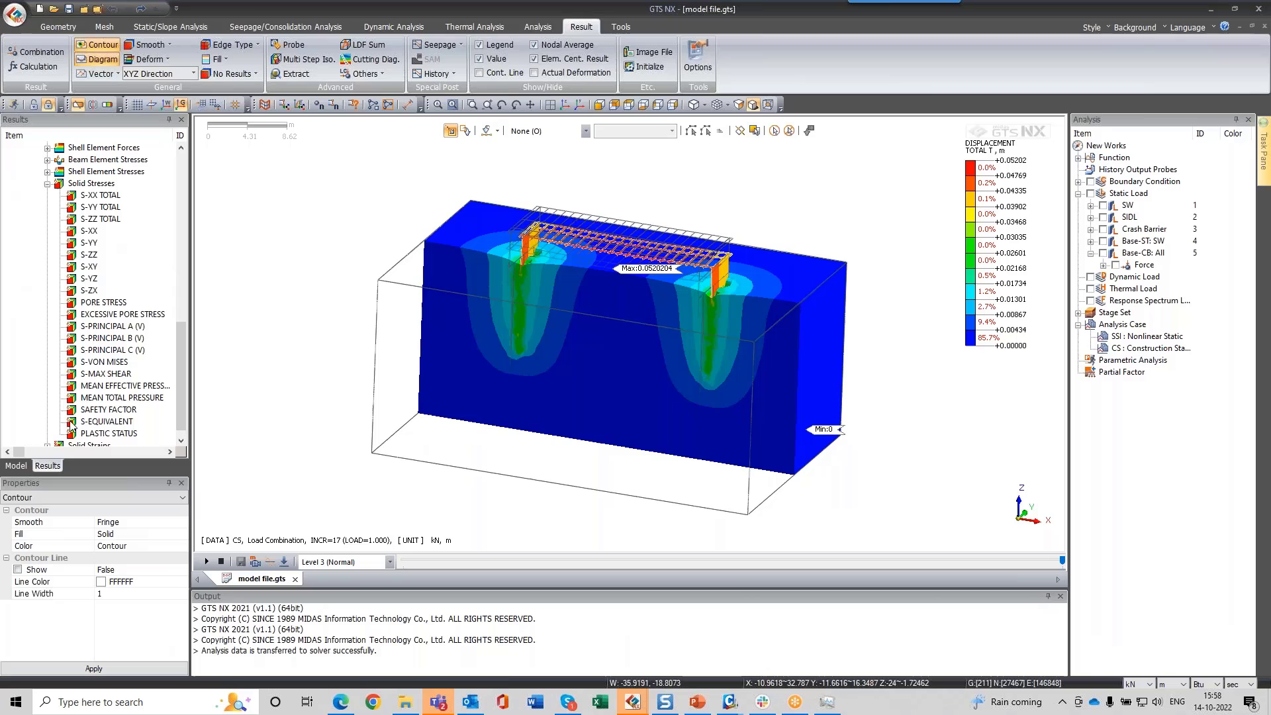
pyautogui.doubleClick(106, 433)
pyautogui.scroll(2, 558, 302)
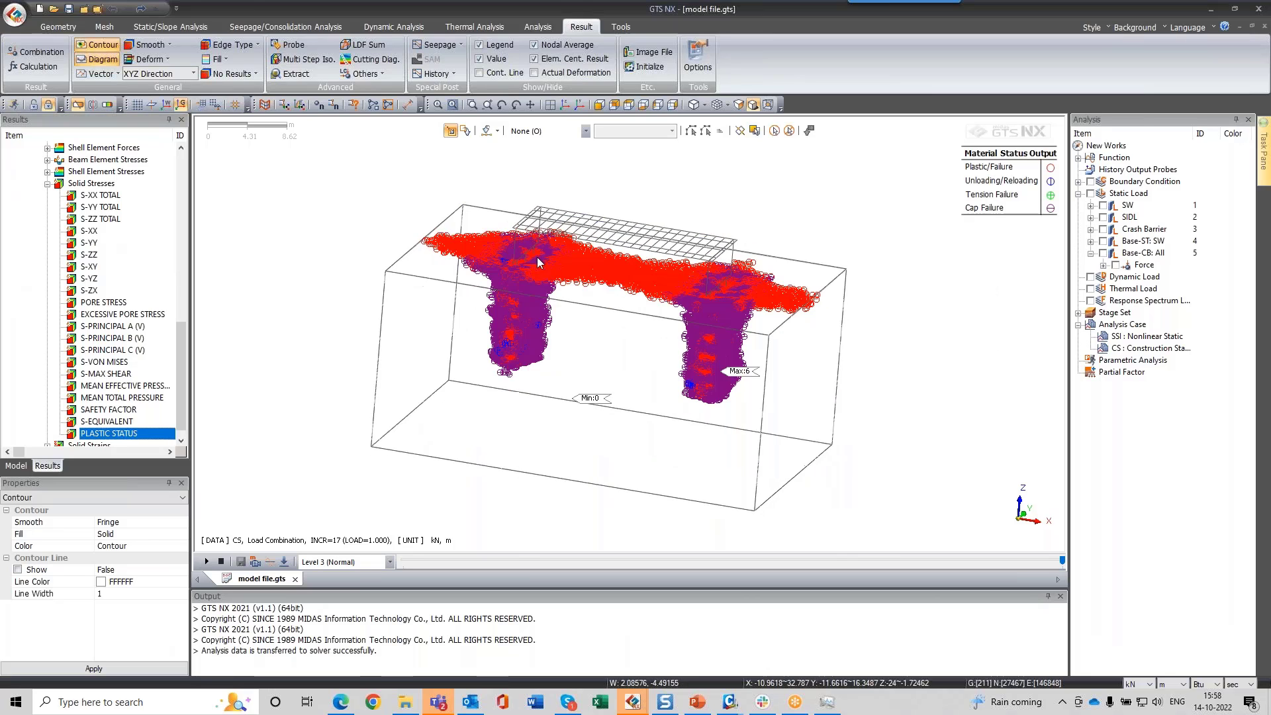
pyautogui.moveTo(523, 356); pyautogui.dragTo(497, 335, button='middle')
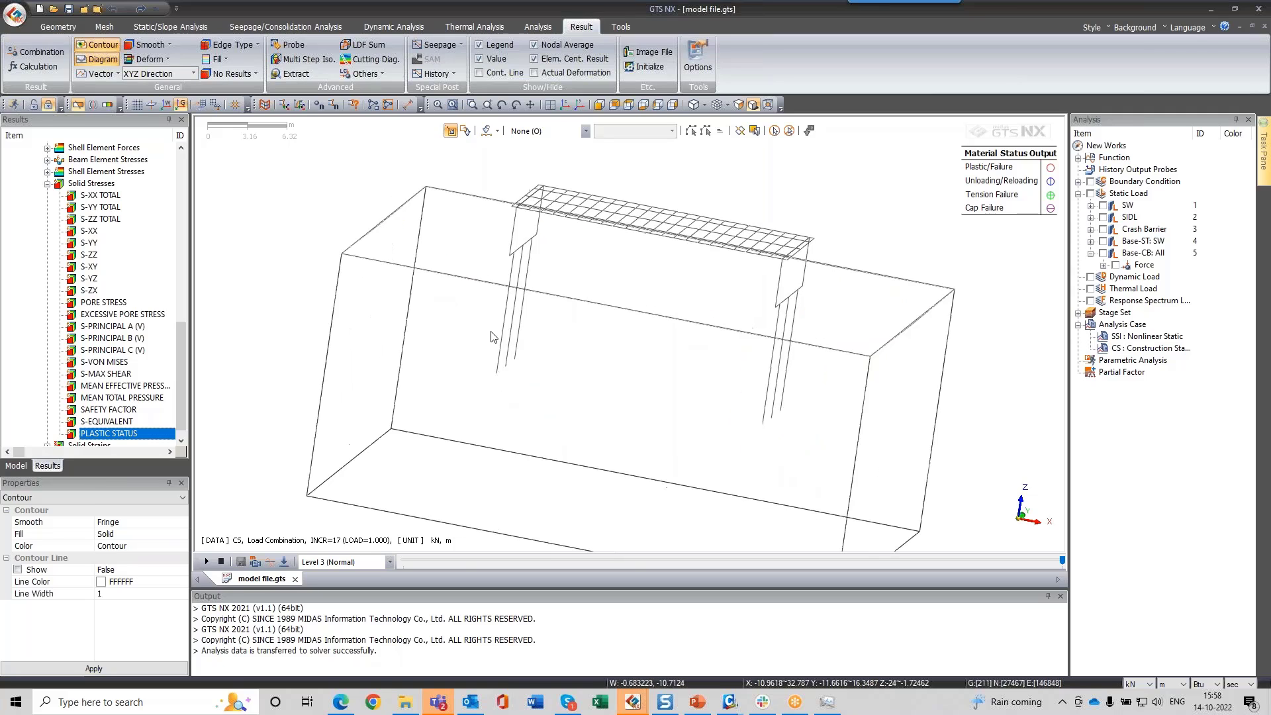
pyautogui.moveTo(677, 253); pyautogui.dragTo(721, 283, button='middle')
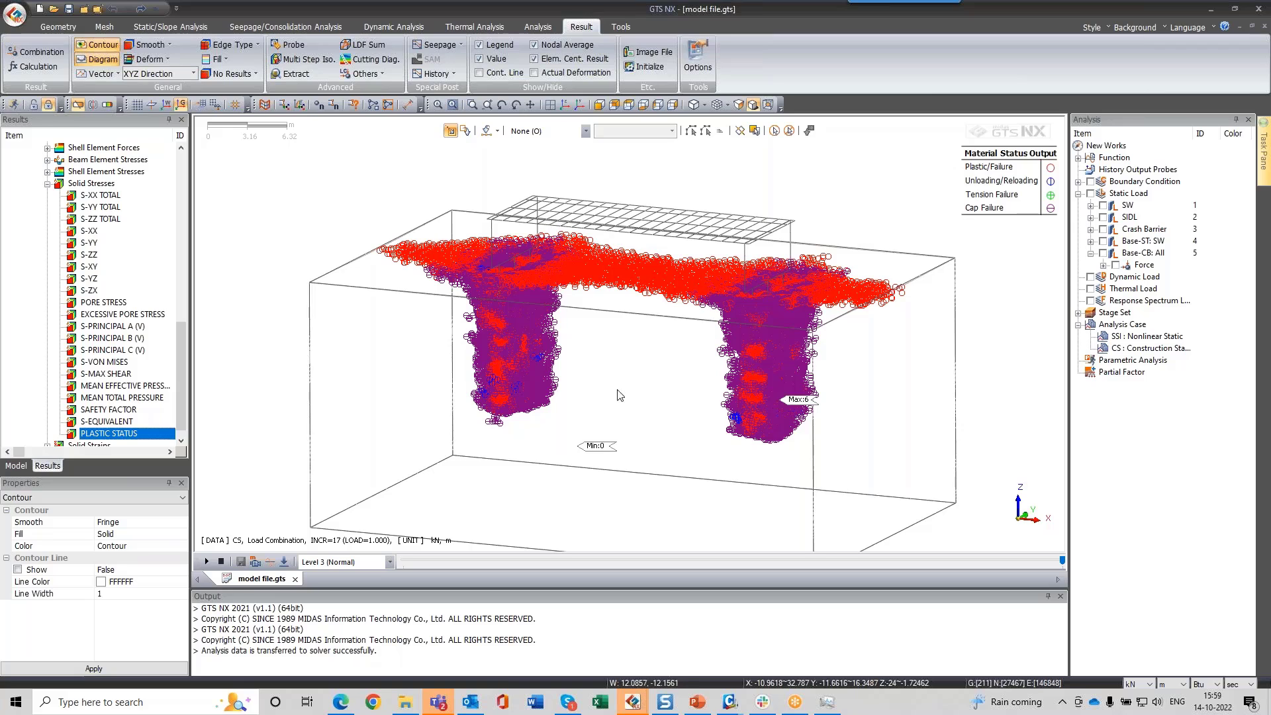
pyautogui.moveTo(601, 429); pyautogui.dragTo(748, 406, button='middle')
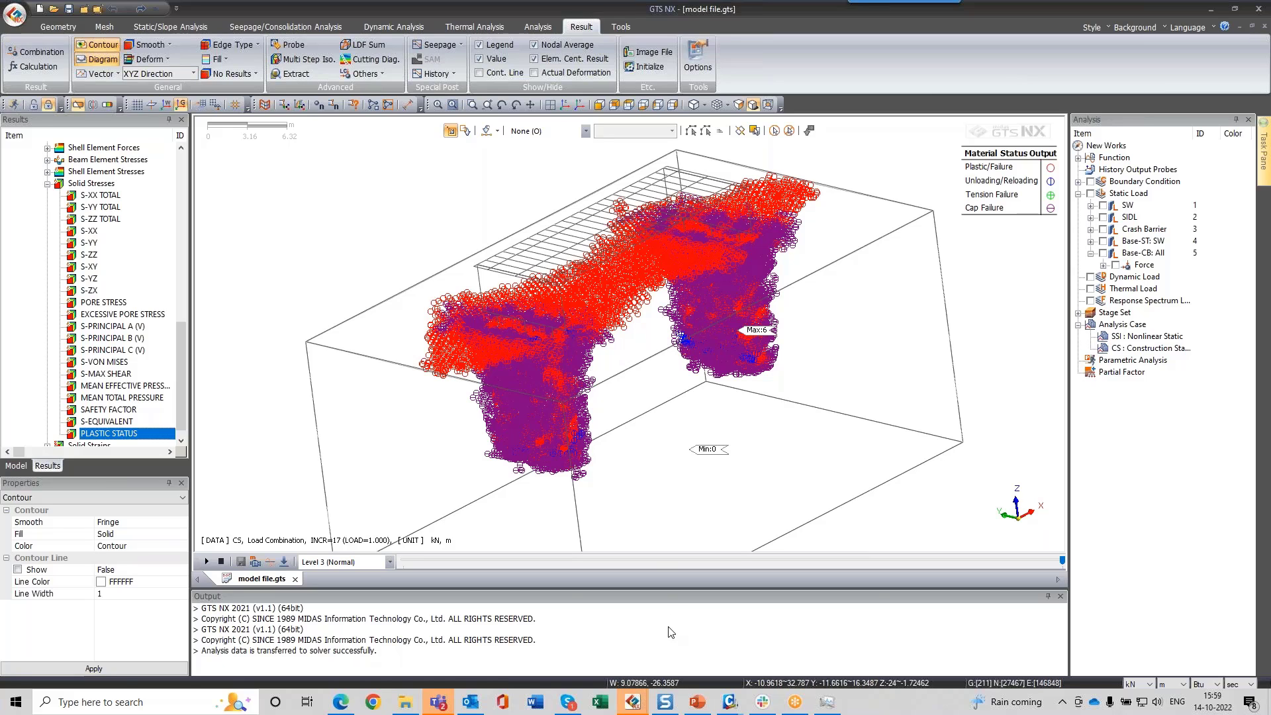
# Step: Switch back to the Civil model with the imported GTS NX springs and its DF-85 function
pyautogui.click(739, 709)
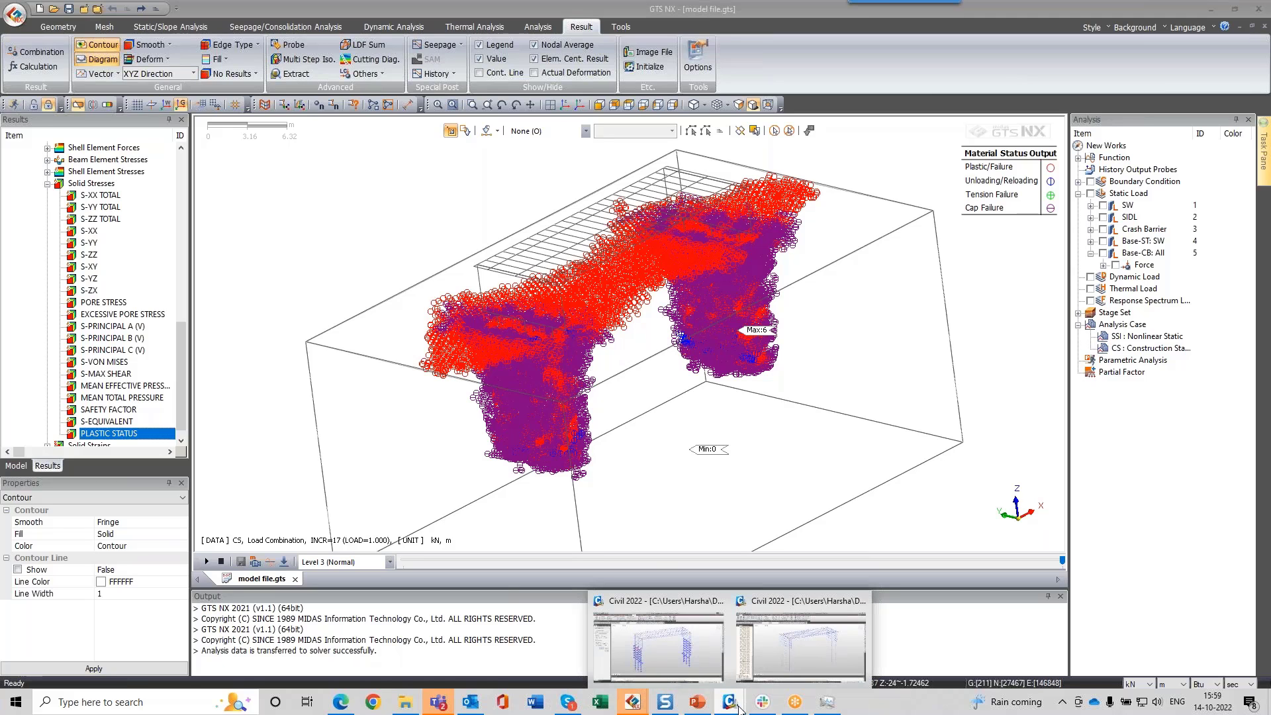
pyautogui.click(807, 646)
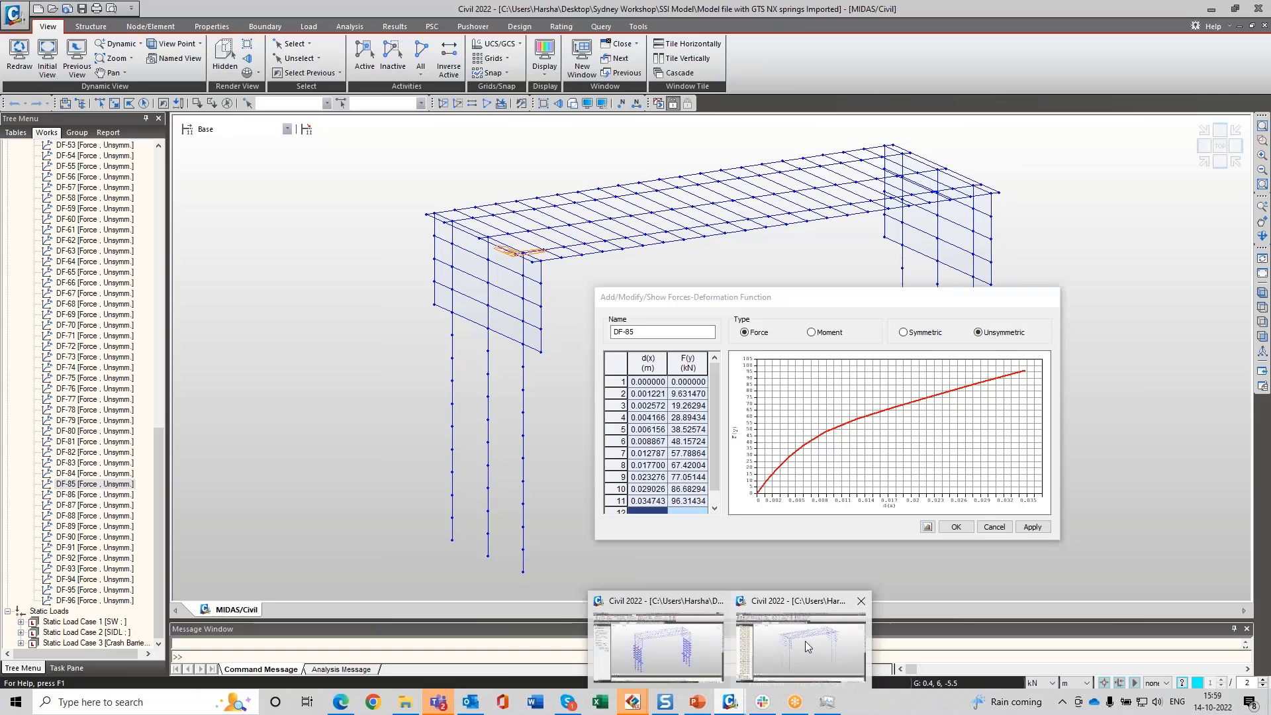
# Step: Close function DF-85, open force-deformation function DF-1 to examine its curve and close it without changes
pyautogui.click(1048, 300)
pyautogui.scroll(4, 135, 391)
pyautogui.moveTo(158, 382); pyautogui.dragTo(161, 159)
pyautogui.rightClick(106, 262)
pyautogui.click(132, 286)
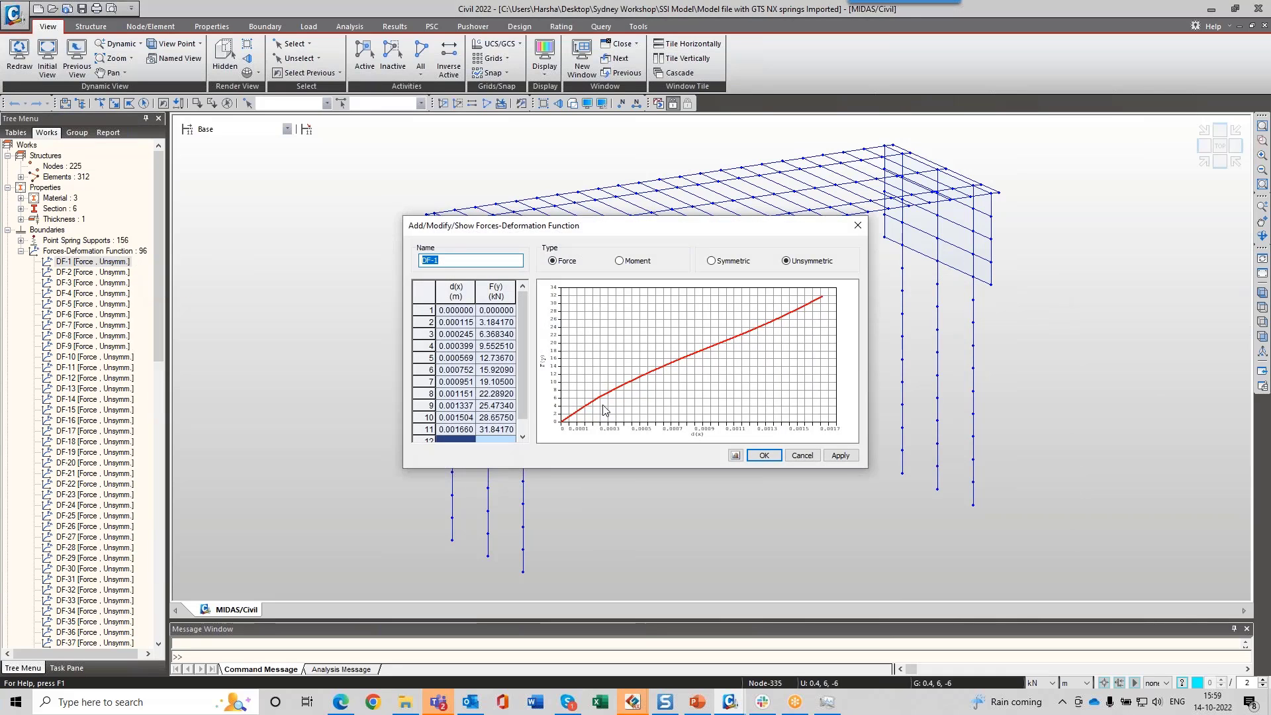
pyautogui.click(801, 455)
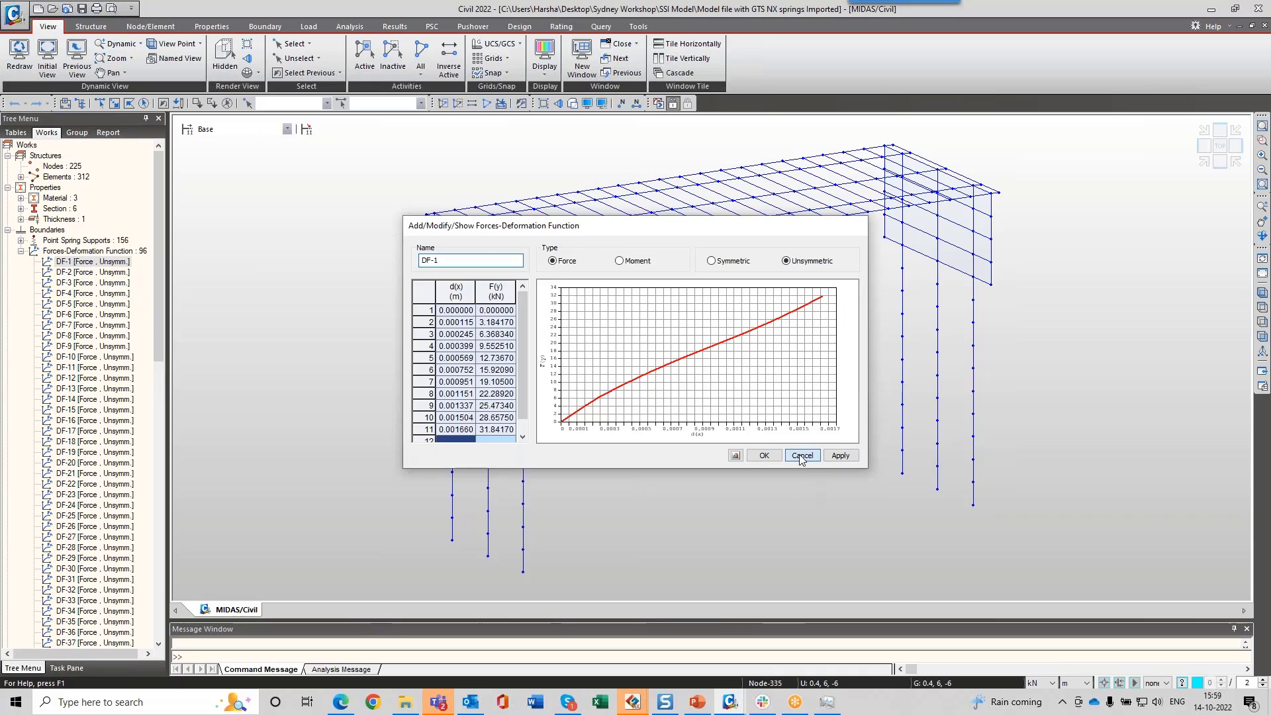
# Step: Open force-deformation function DF-42 to examine its curve, close it without changes and browse the remaining functions in the list
pyautogui.scroll(-4, 99, 430)
pyautogui.rightClick(96, 558)
pyautogui.click(123, 583)
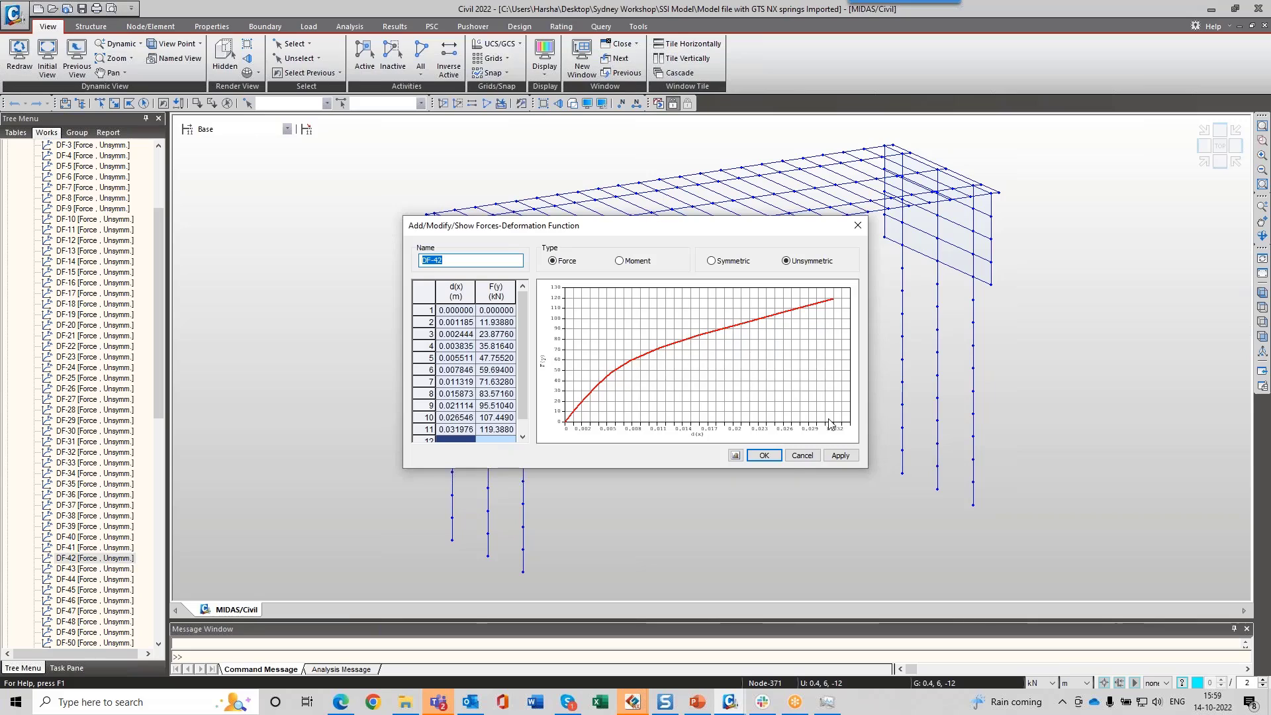
pyautogui.click(803, 456)
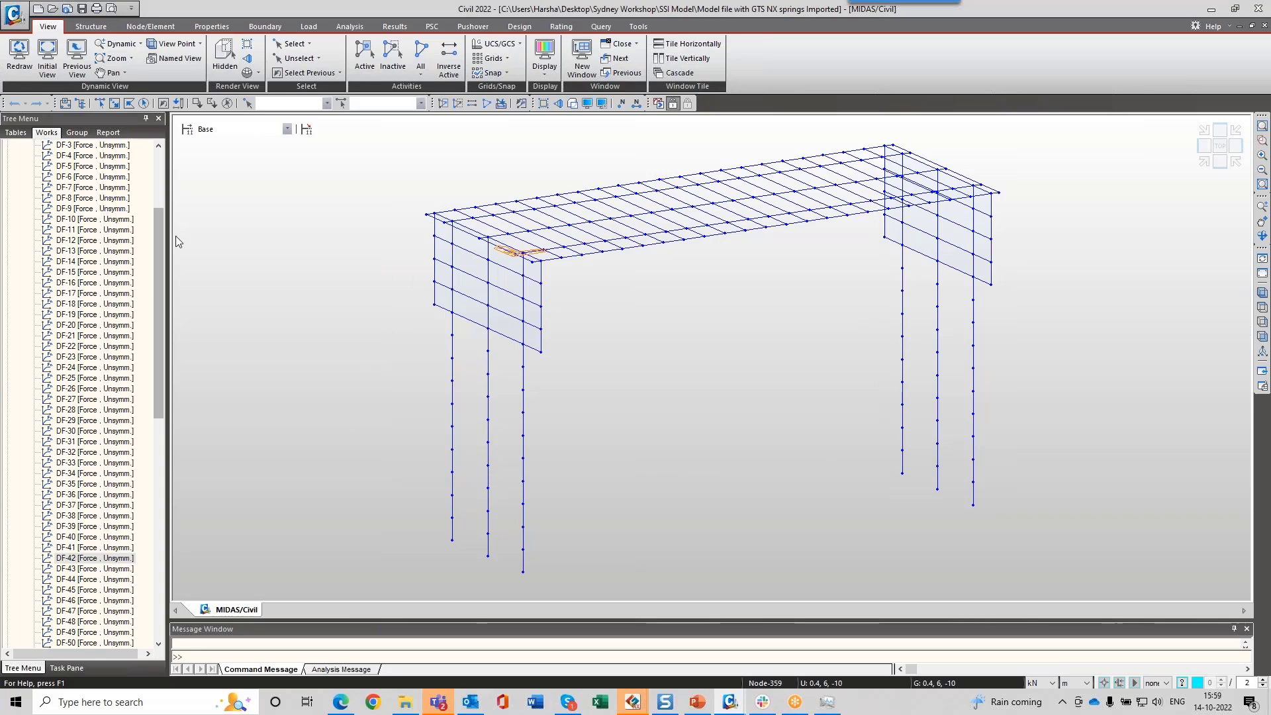
pyautogui.moveTo(158, 233); pyautogui.dragTo(151, 472)
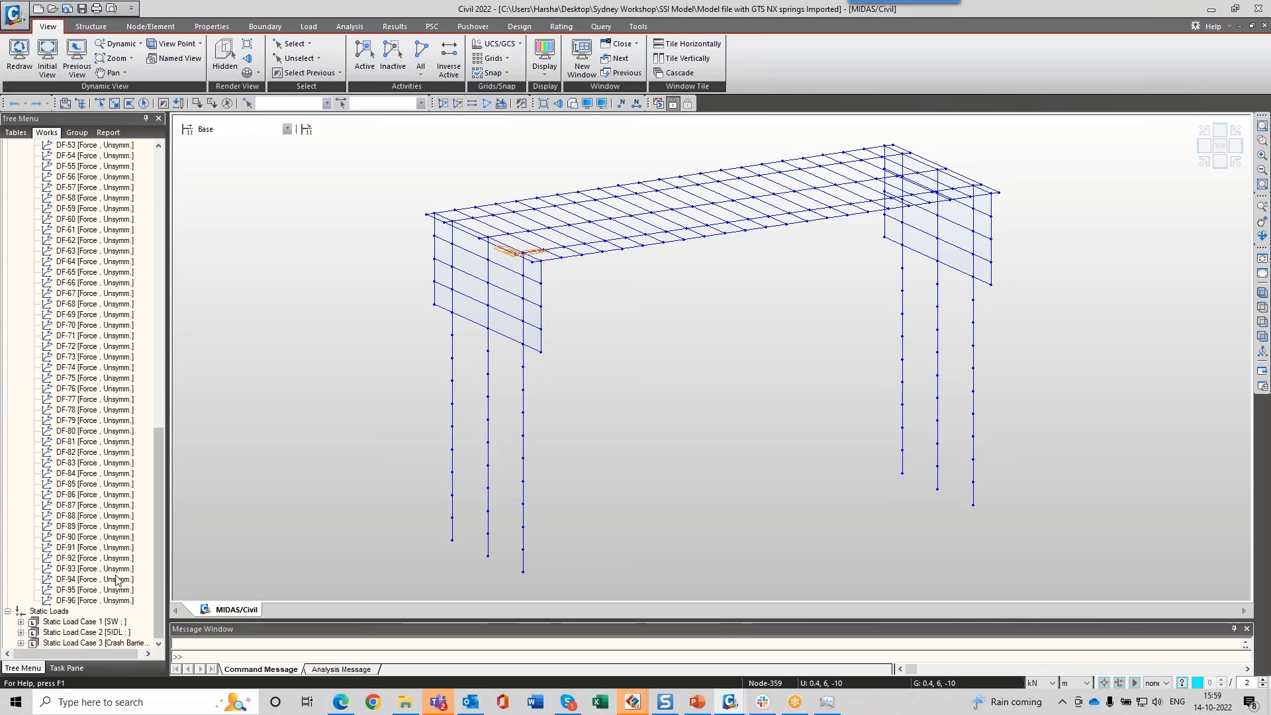
pyautogui.rightClick(116, 325)
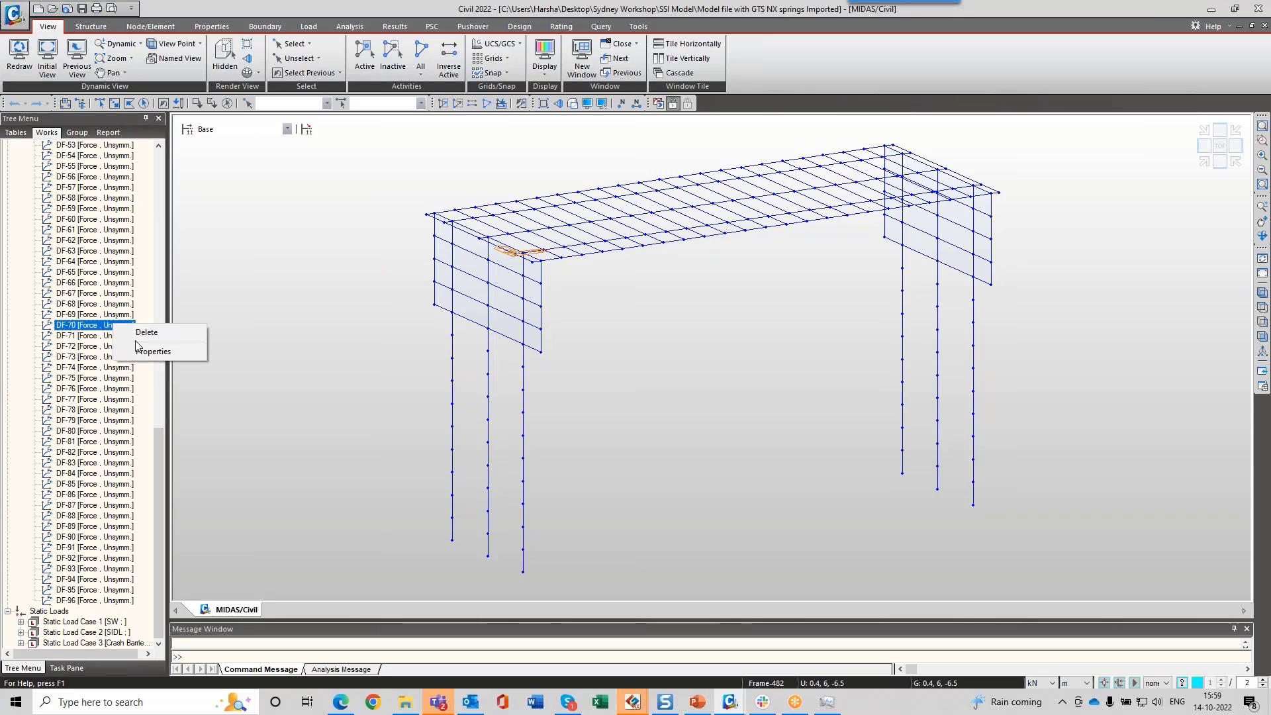
pyautogui.click(151, 452)
pyautogui.moveTo(157, 458); pyautogui.dragTo(139, 178)
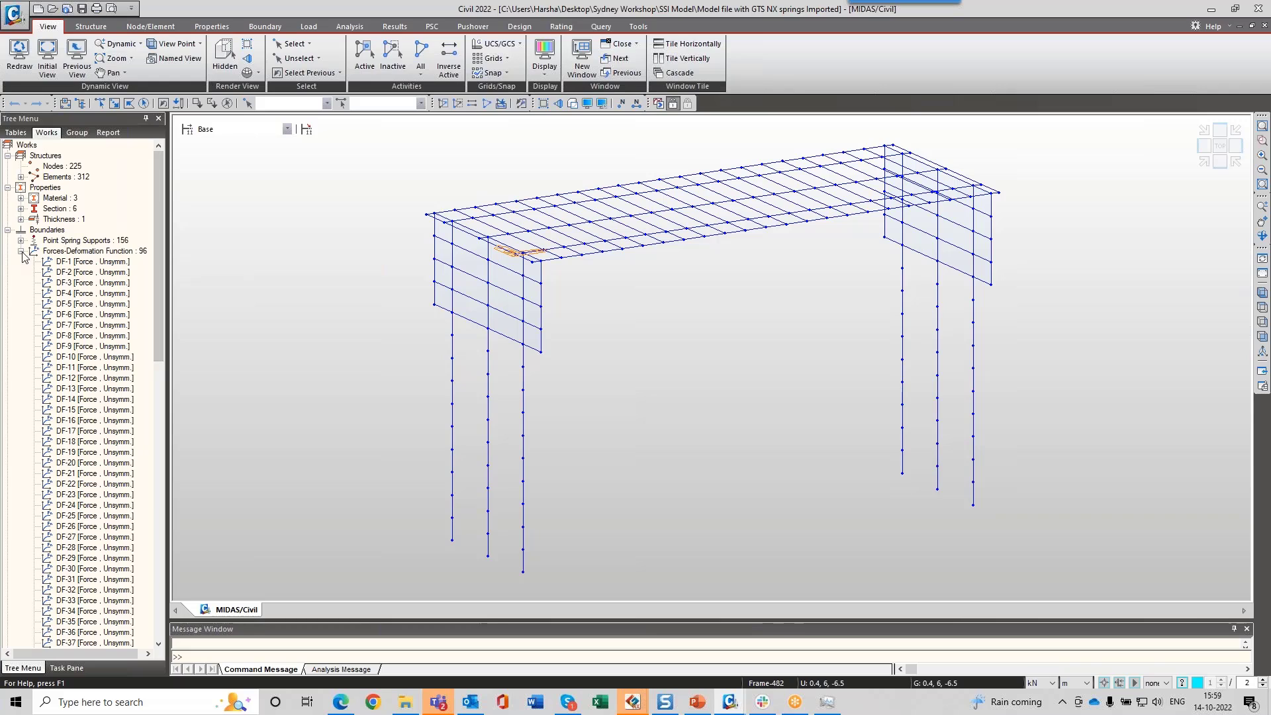
# Step: Collapse the force-deformation functions, expand the multi-linear point spring supports and display the springs on the piles from Type 13
pyautogui.click(21, 250)
pyautogui.click(20, 240)
pyautogui.rightClick(88, 252)
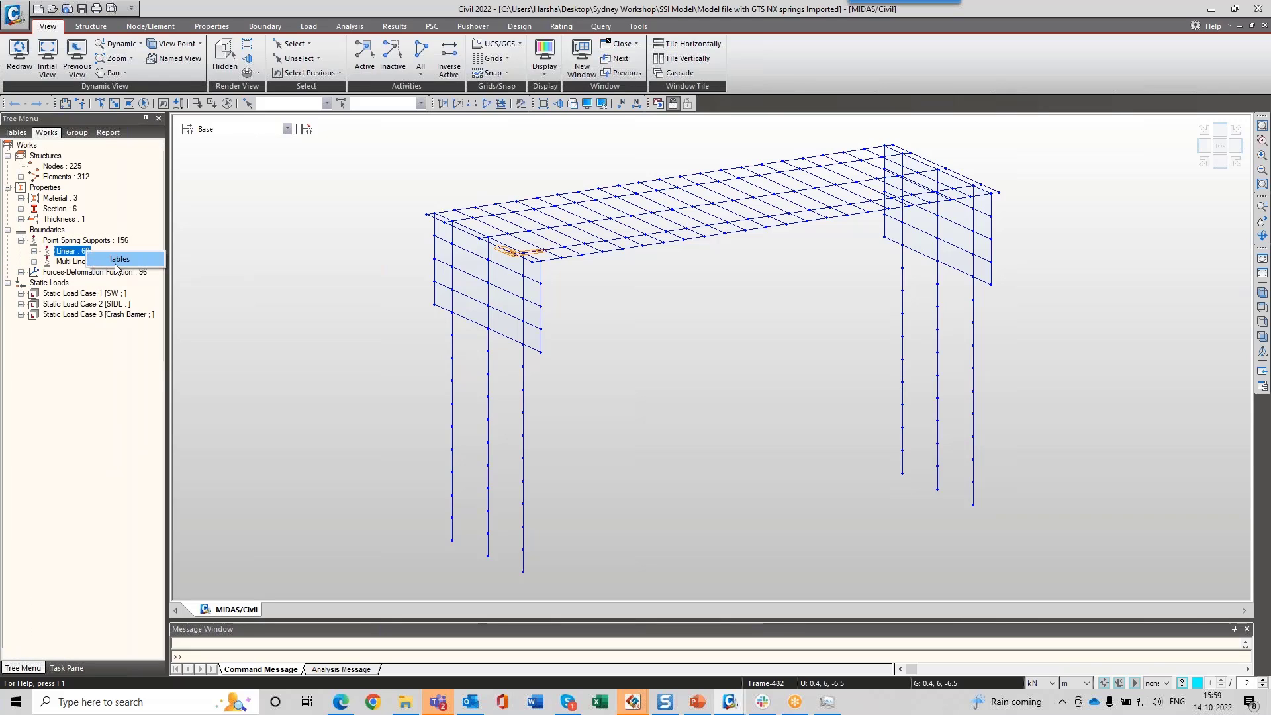
pyautogui.rightClick(71, 241)
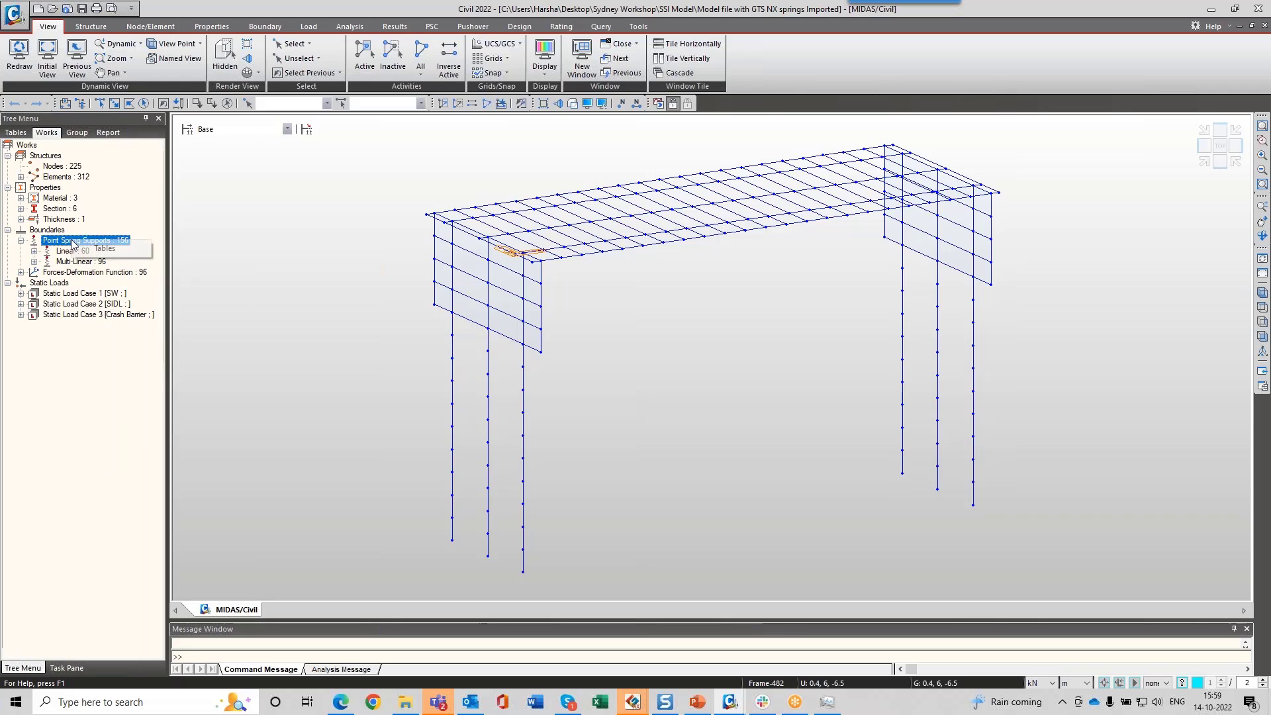
pyautogui.click(34, 261)
pyautogui.rightClick(83, 283)
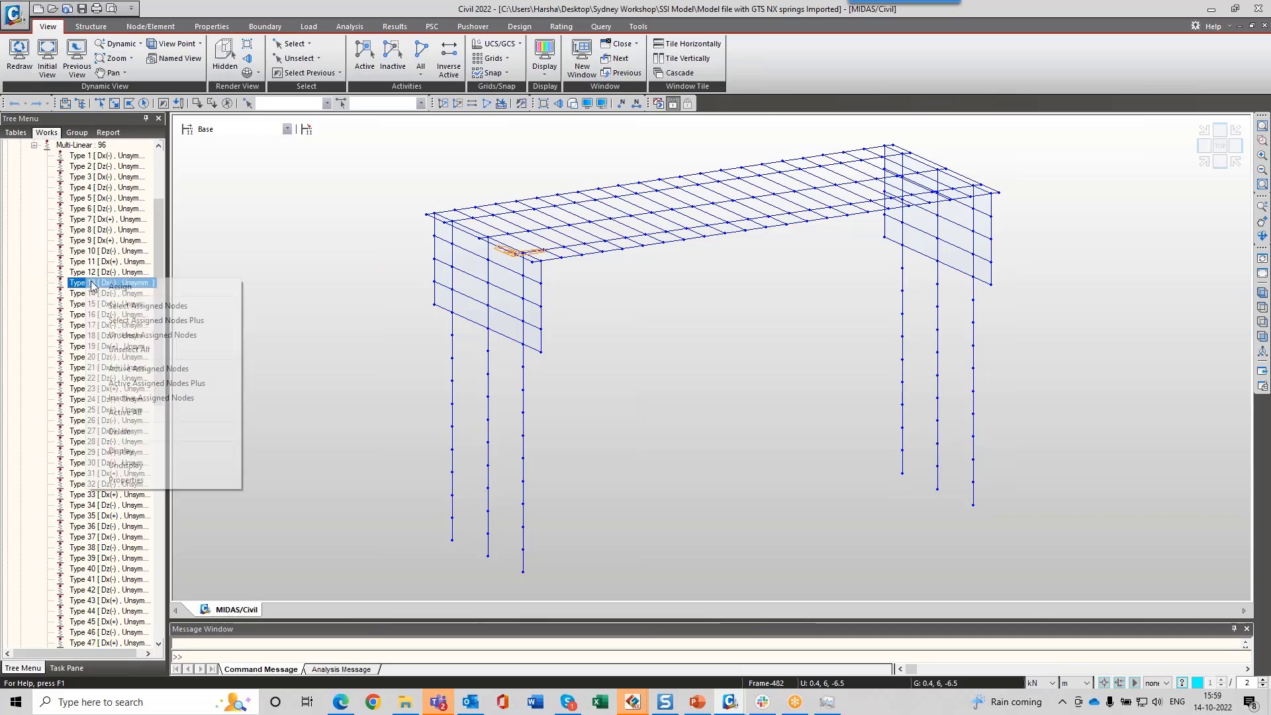
pyautogui.click(139, 454)
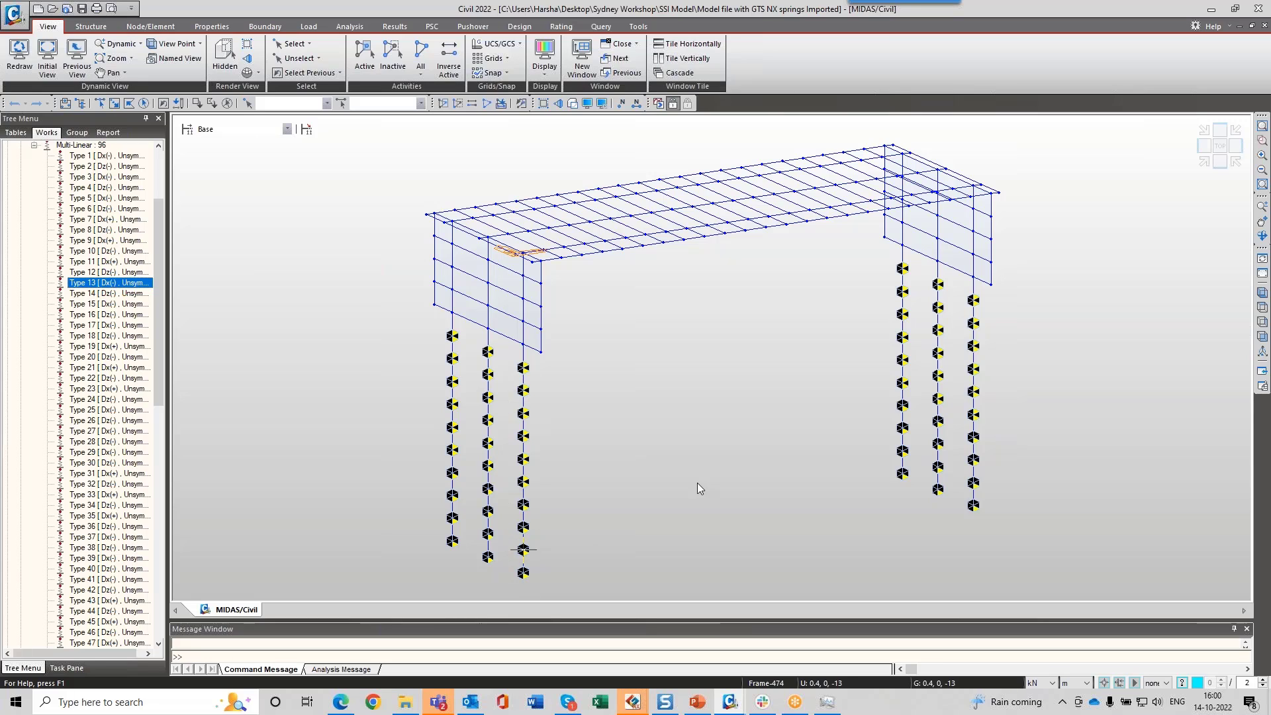
pyautogui.moveTo(789, 407); pyautogui.dragTo(734, 429, button='middle')
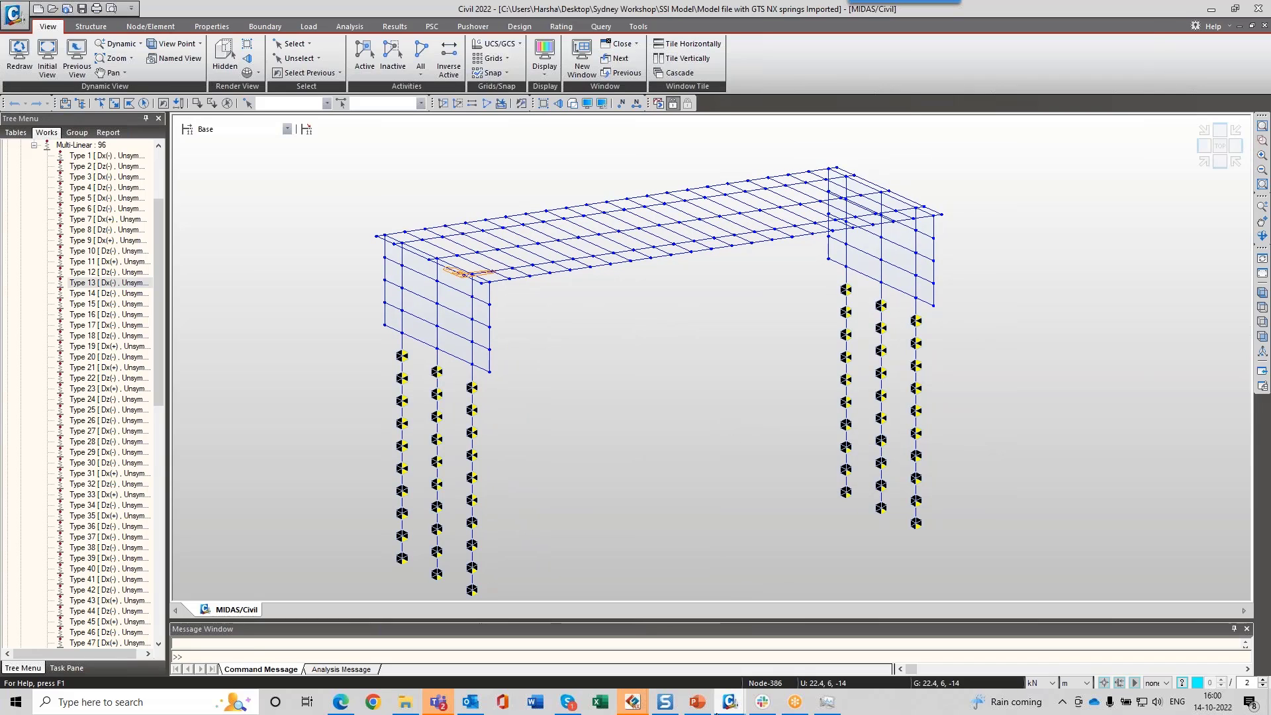
# Step: Switch to model file.gts in GTS NX and display the solid stress contour S-MAX SHEAR
pyautogui.moveTo(632, 707)
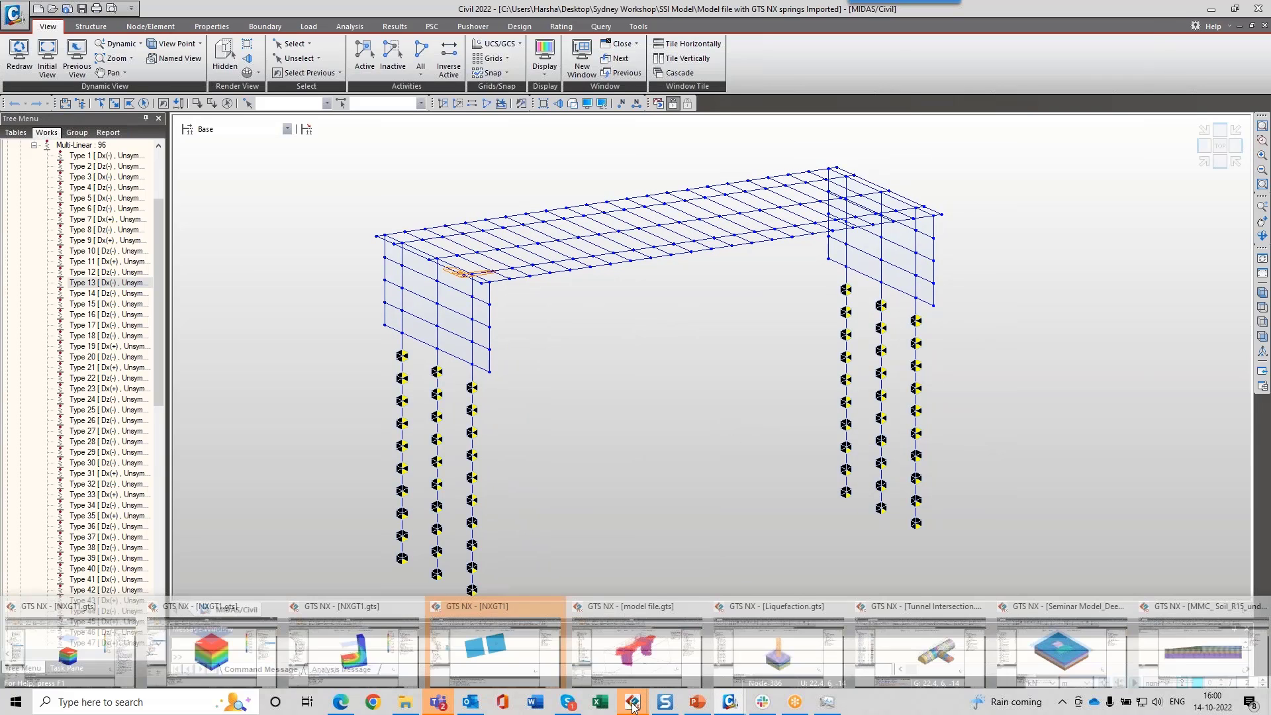
pyautogui.click(620, 662)
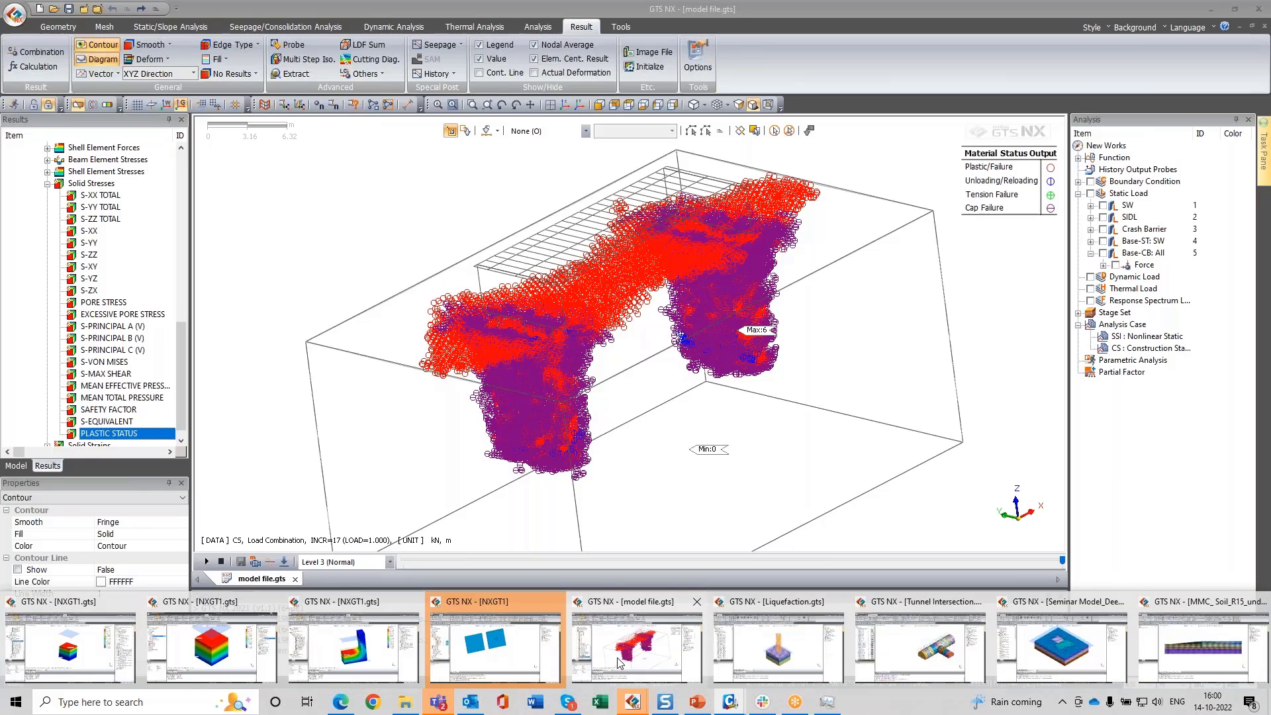
pyautogui.click(99, 303)
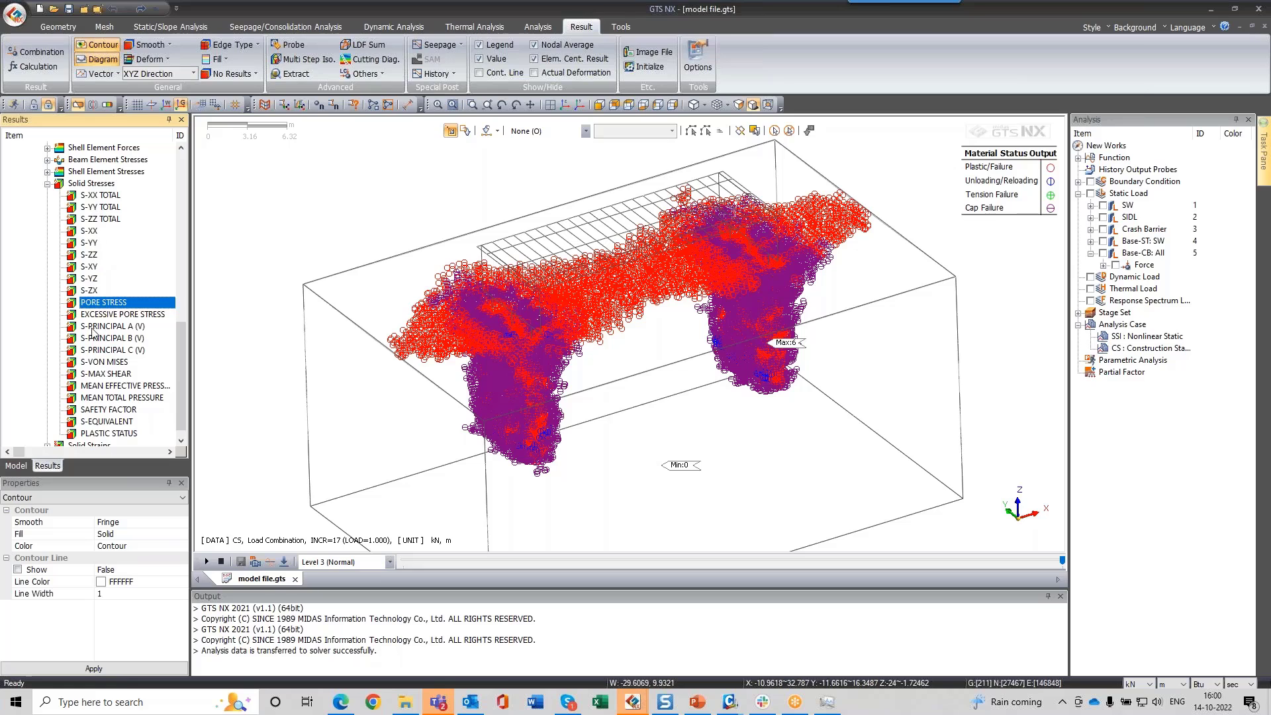
pyautogui.click(100, 375)
pyautogui.scroll(5, 93, 285)
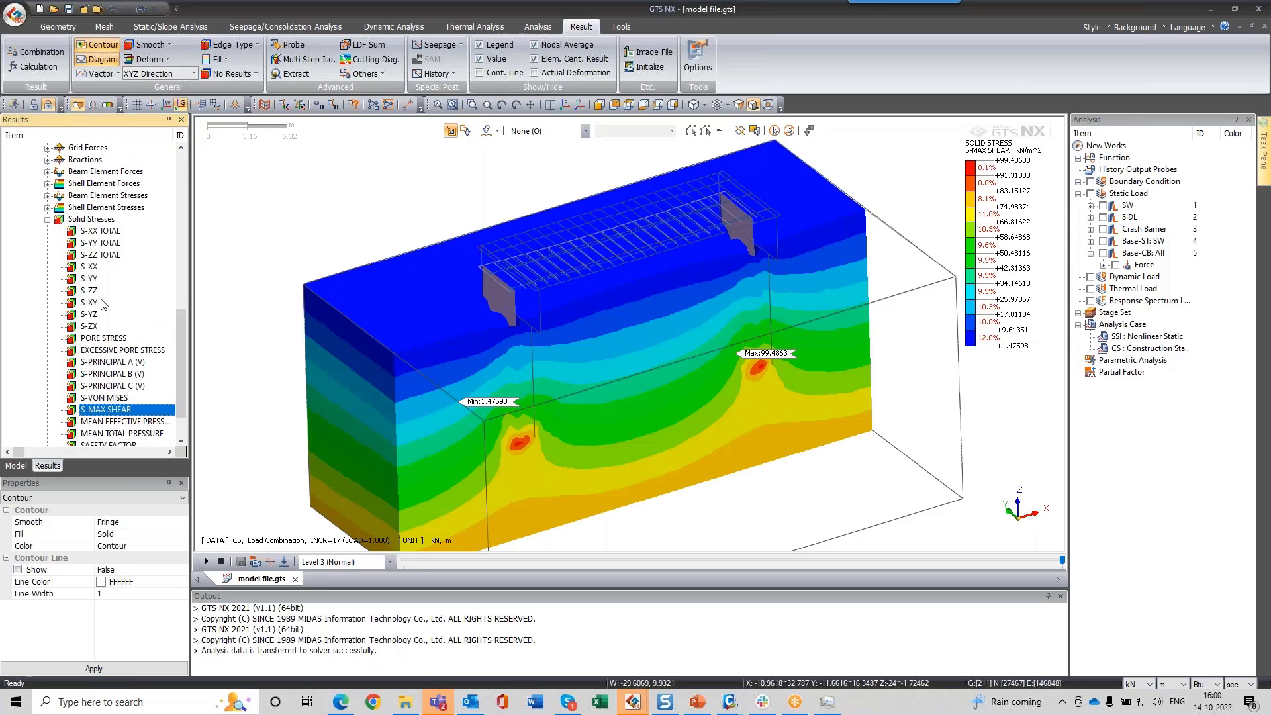
# Step: Display the total translation displacement contour and examine the soil around the abutments and piles from different angles
pyautogui.click(103, 161)
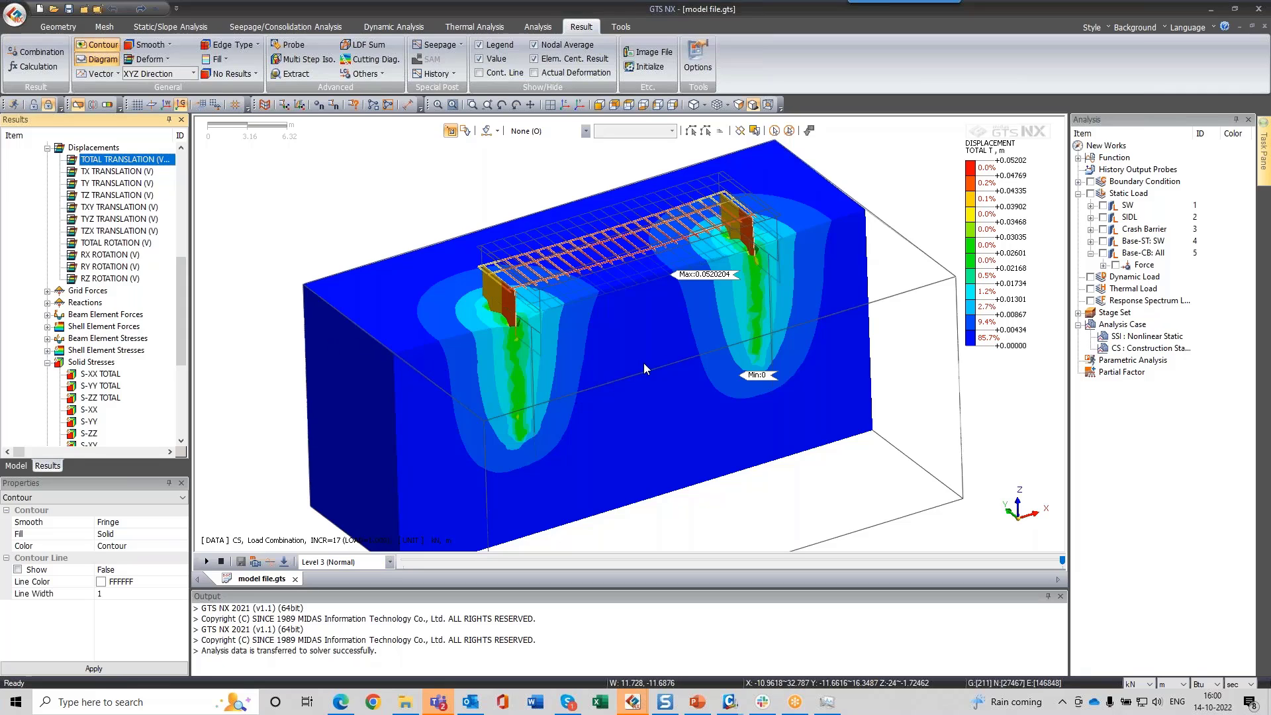
pyautogui.moveTo(650, 363); pyautogui.dragTo(658, 342, button='middle')
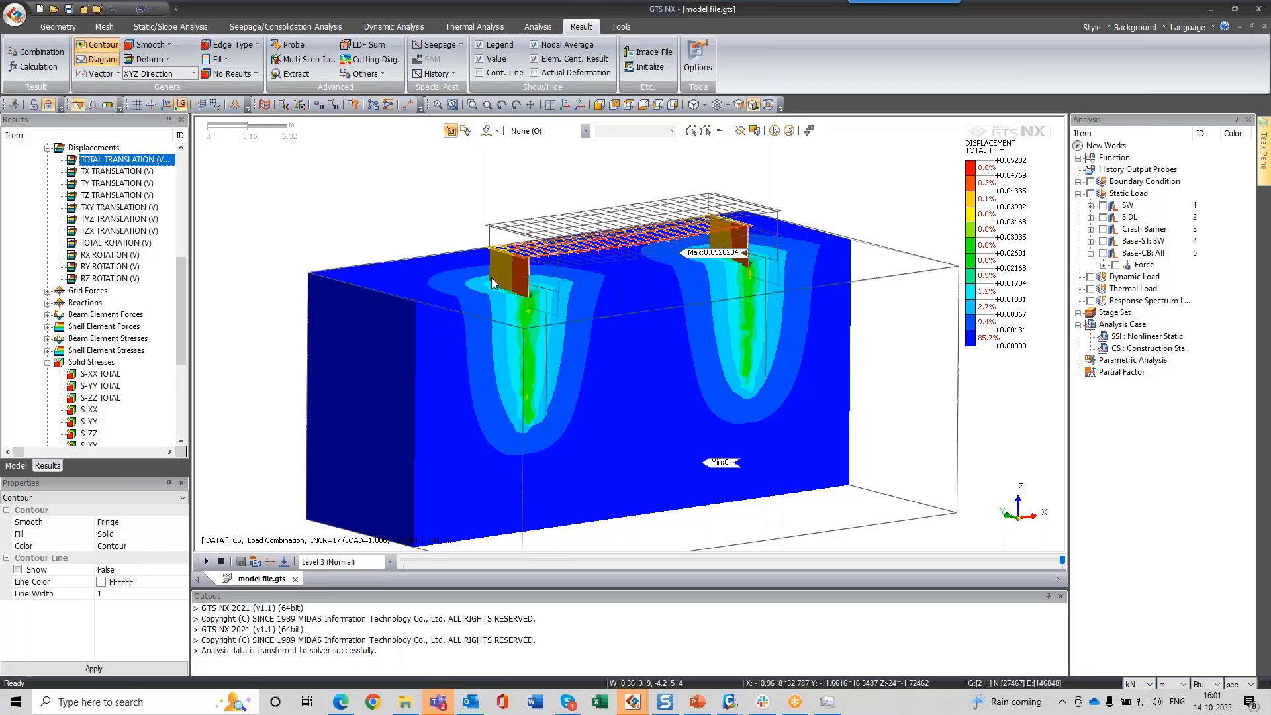
pyautogui.moveTo(597, 354); pyautogui.dragTo(586, 361, button='middle')
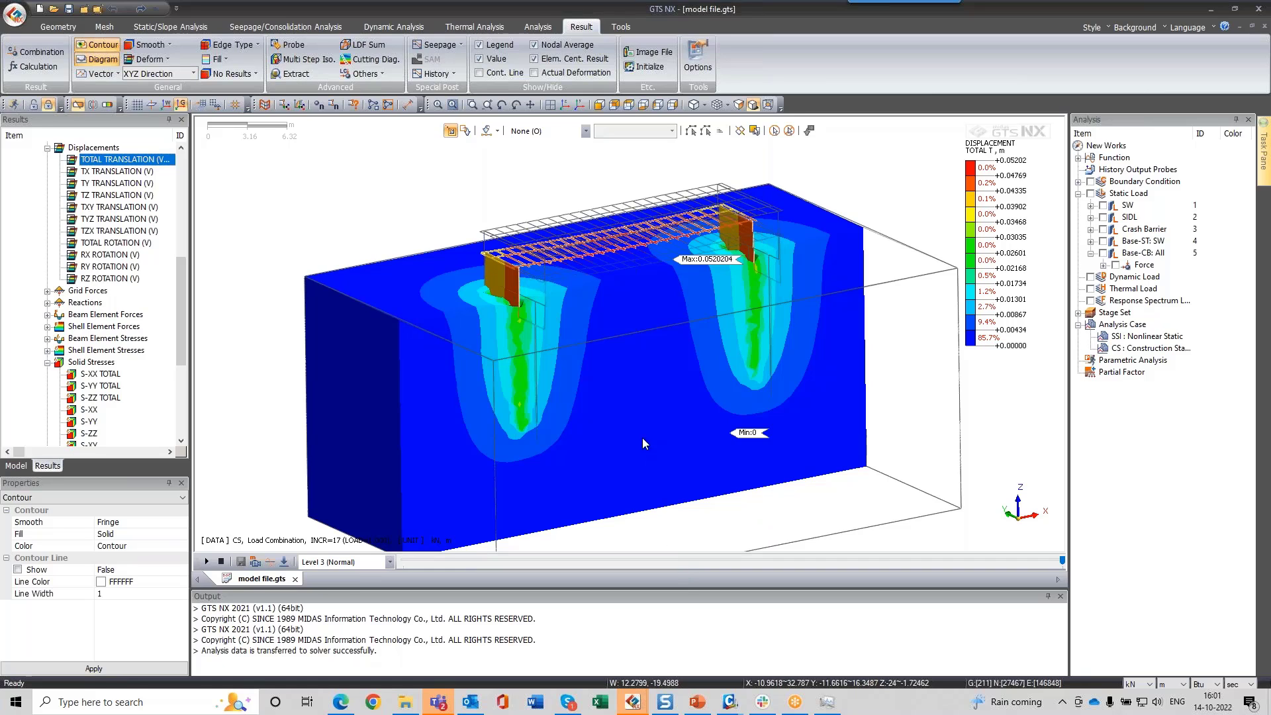
pyautogui.scroll(-2, 585, 276)
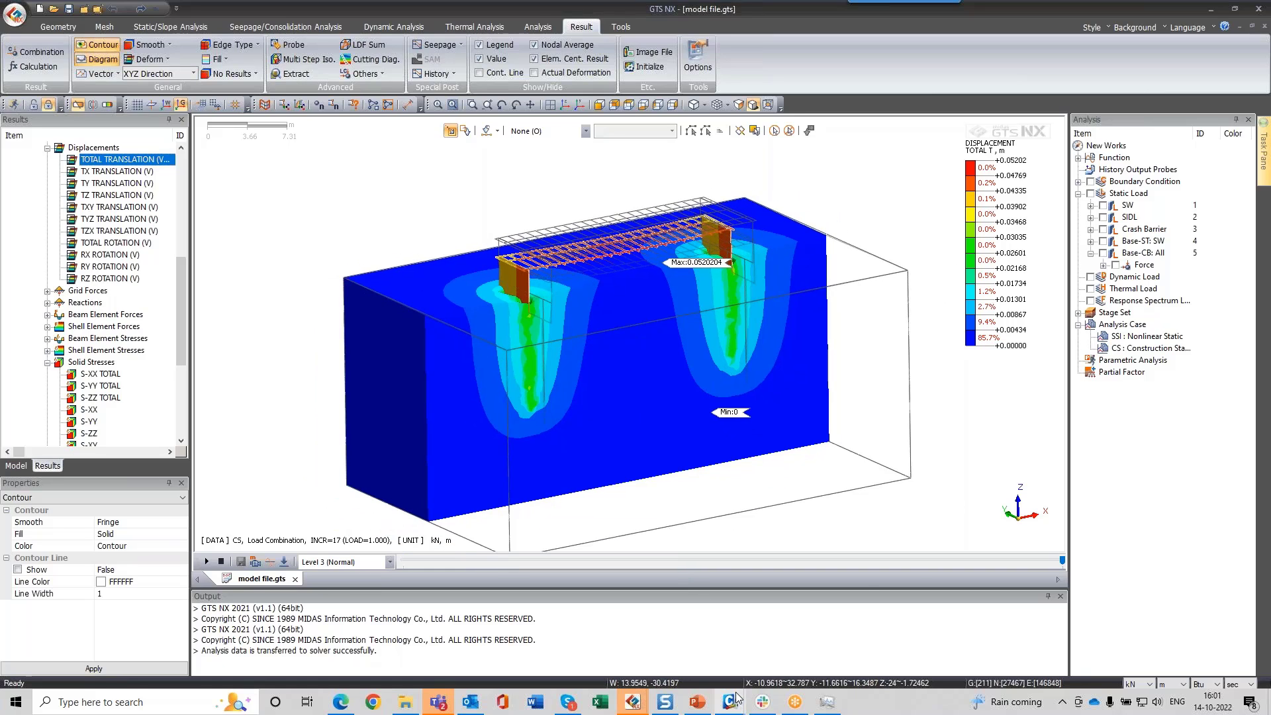
# Step: Switch back to the Civil model with imported GTS NX springs and collapse the list of multi-linear spring supports
pyautogui.moveTo(730, 701)
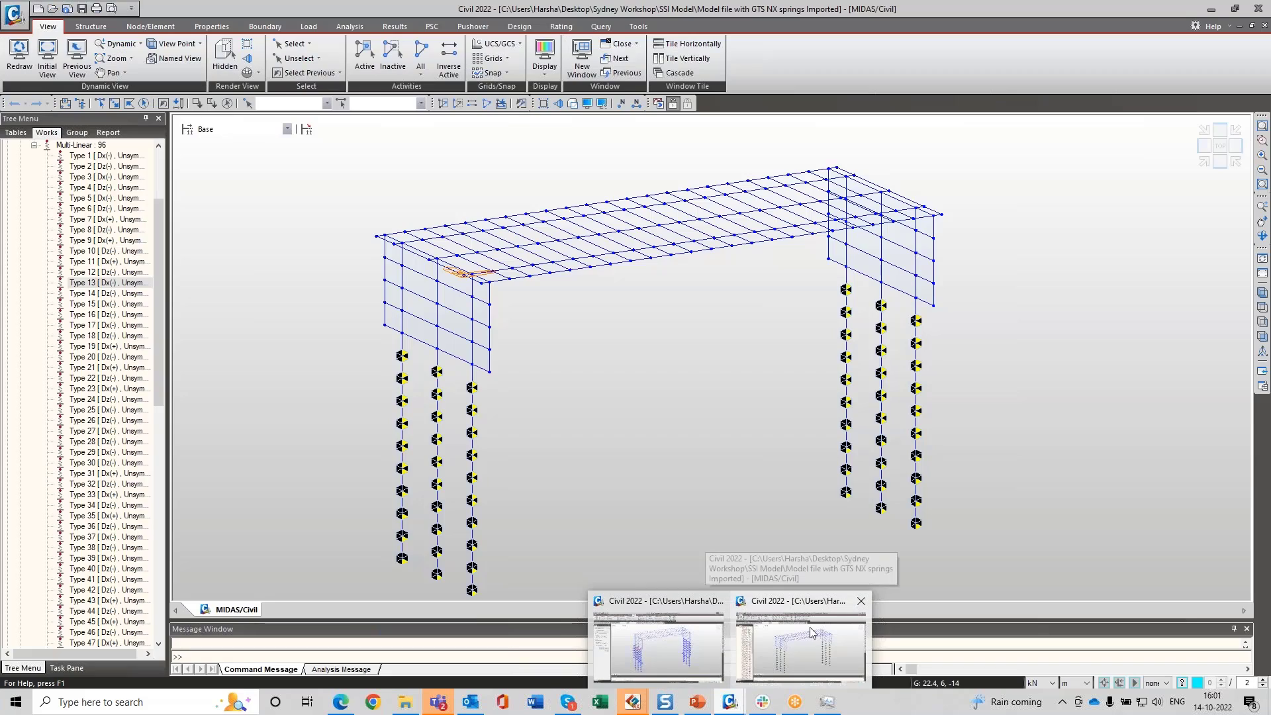
pyautogui.click(809, 626)
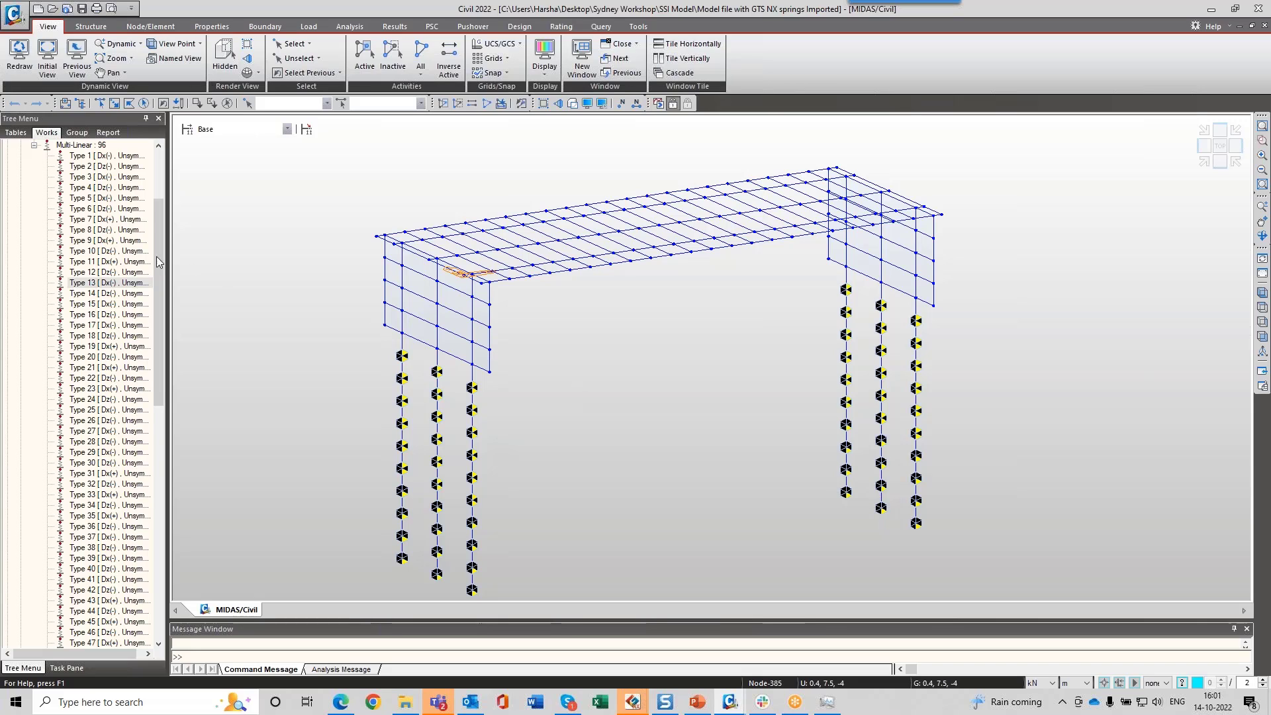
pyautogui.moveTo(157, 244); pyautogui.dragTo(156, 188)
pyautogui.click(38, 264)
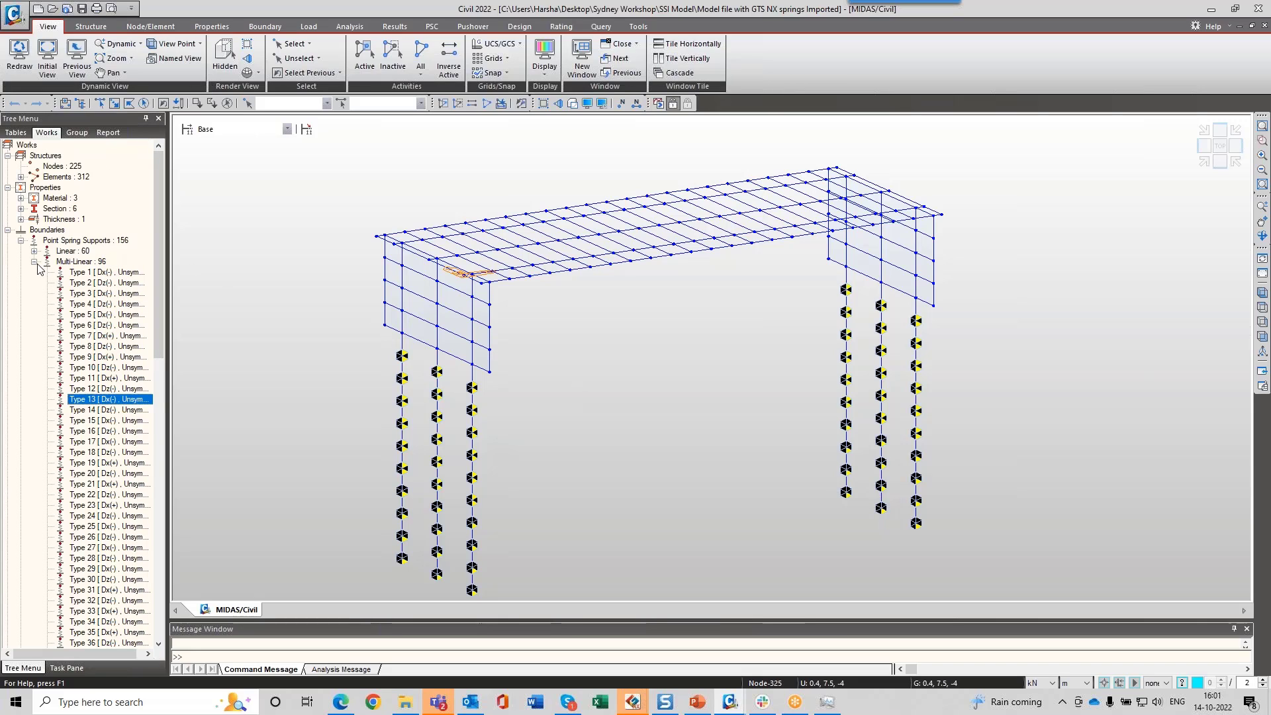
pyautogui.click(35, 262)
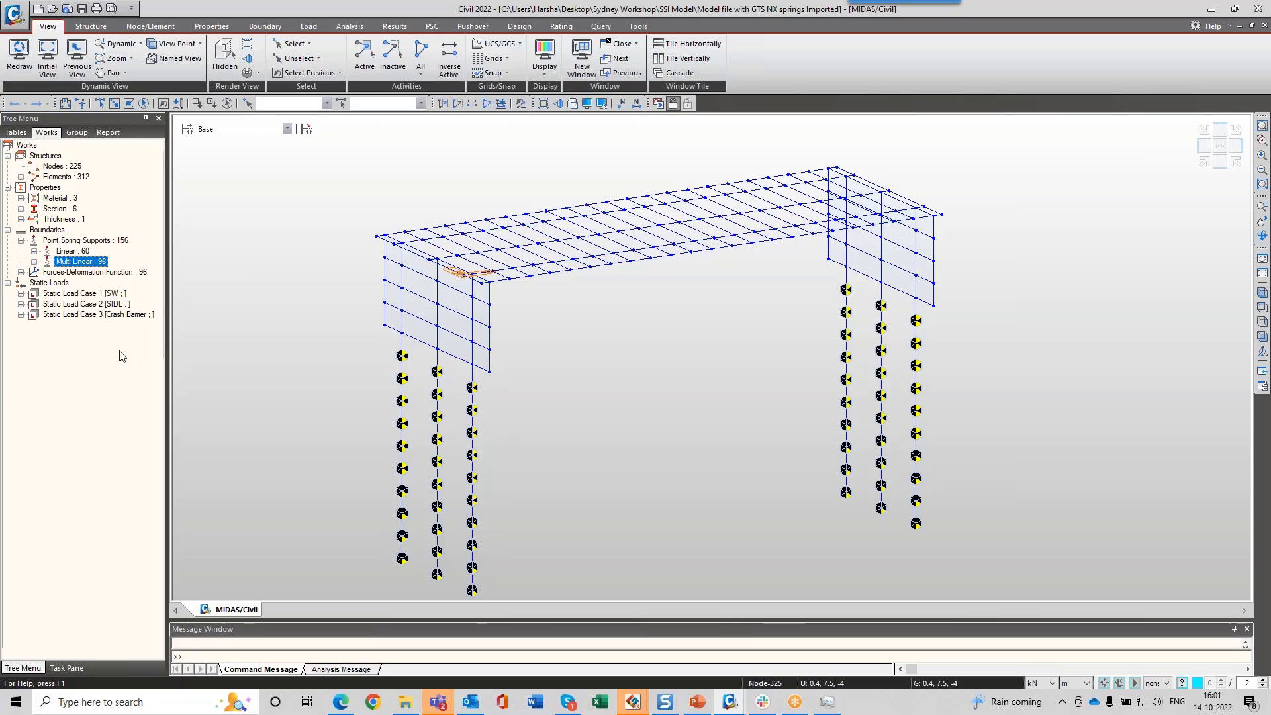
pyautogui.click(306, 351)
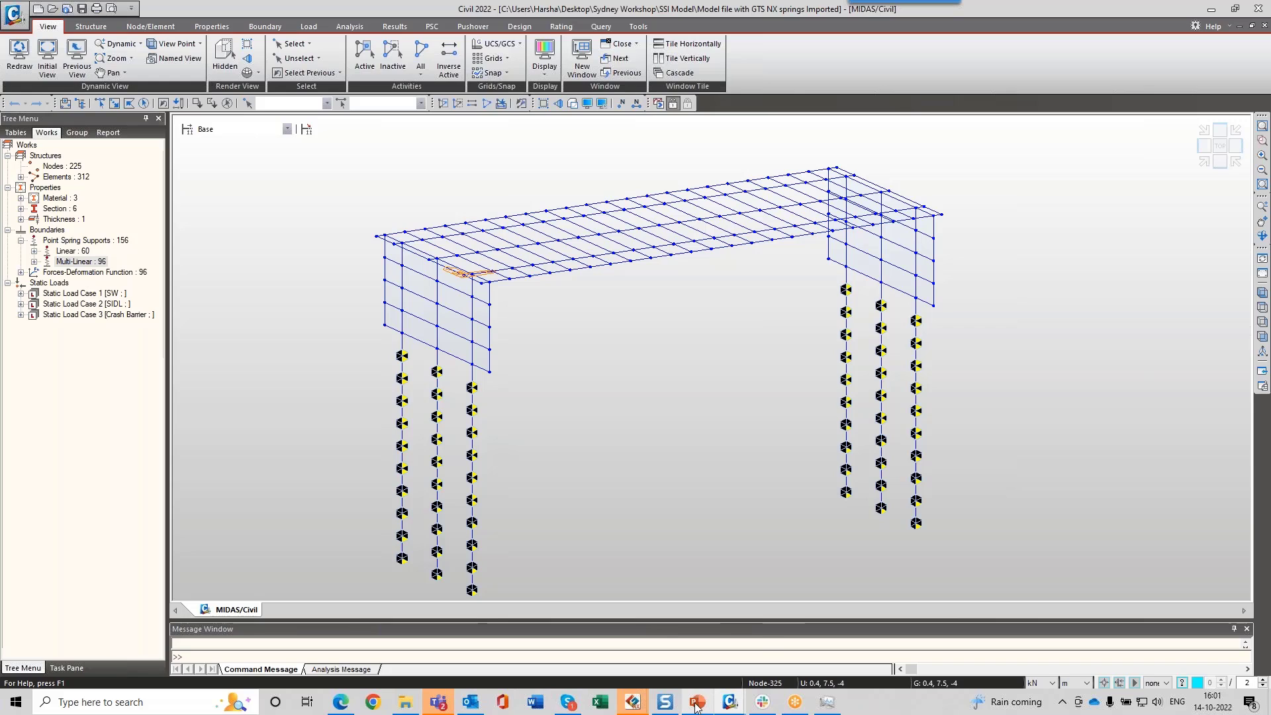
# Step: Switch to Liquefaction.gts in GTS NX, examine the tower and layered soil mesh from another angle and show the model tree
pyautogui.moveTo(697, 706)
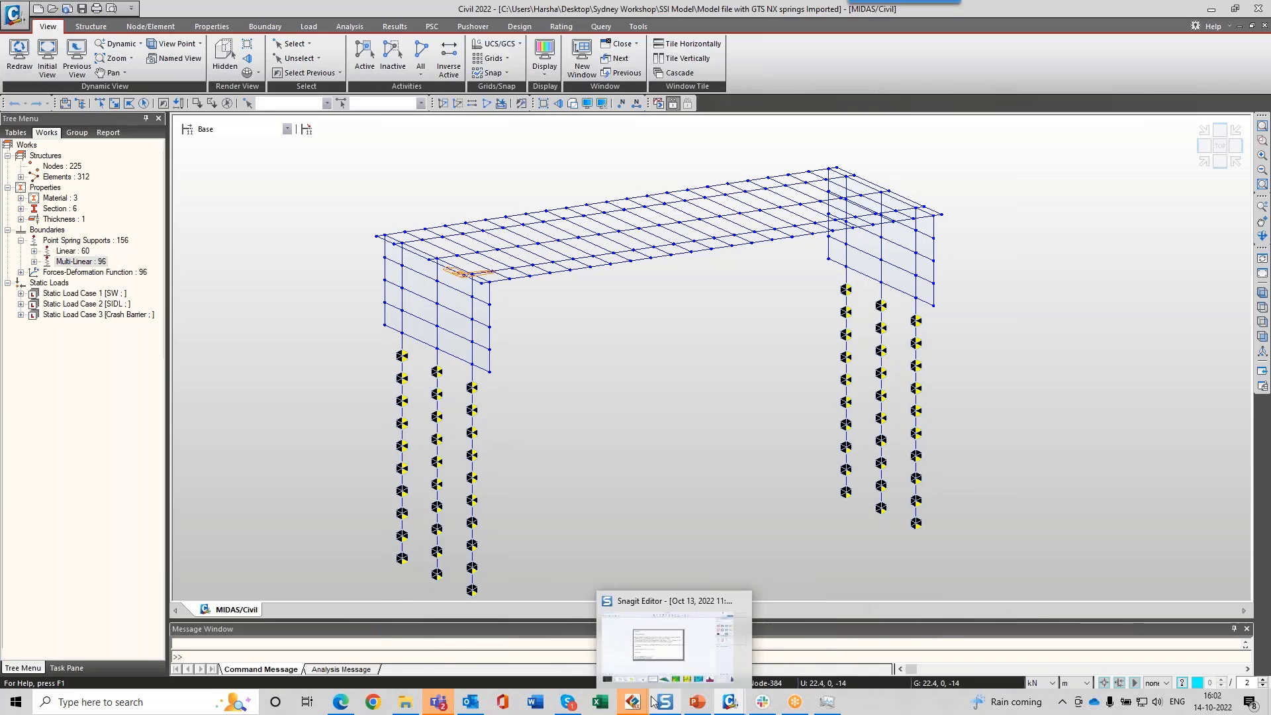
pyautogui.moveTo(646, 700)
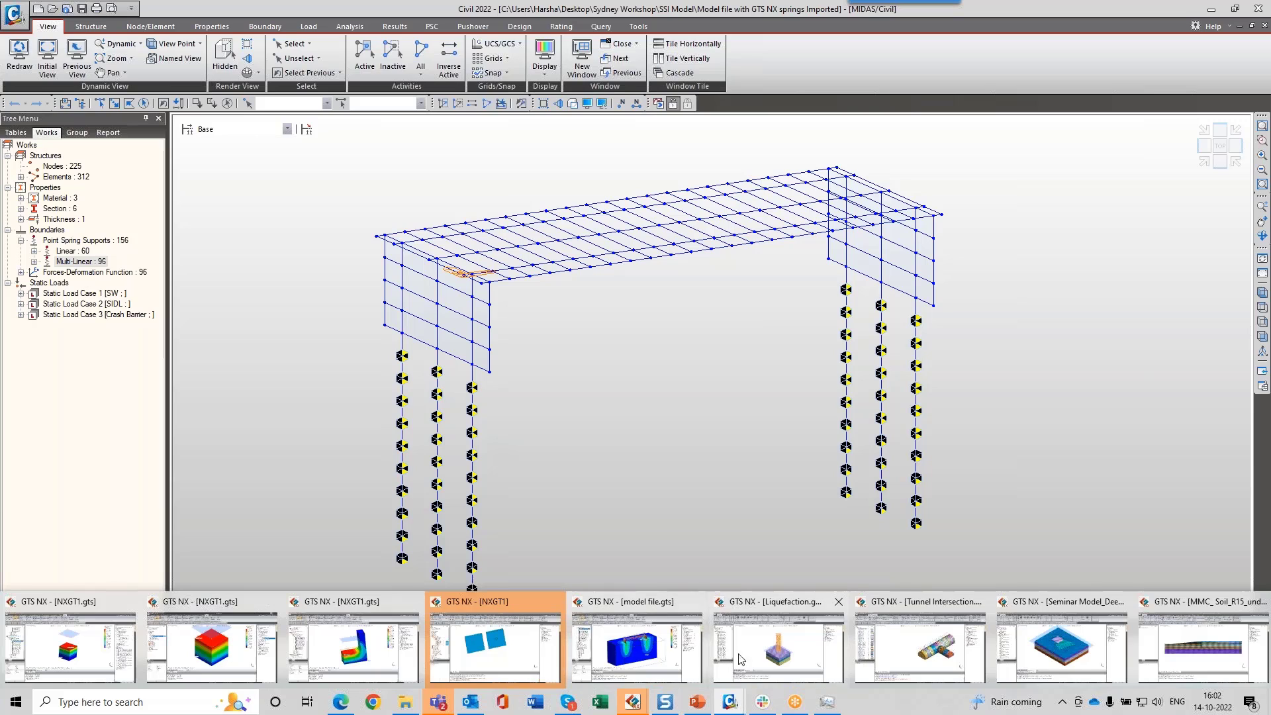
pyautogui.moveTo(758, 648)
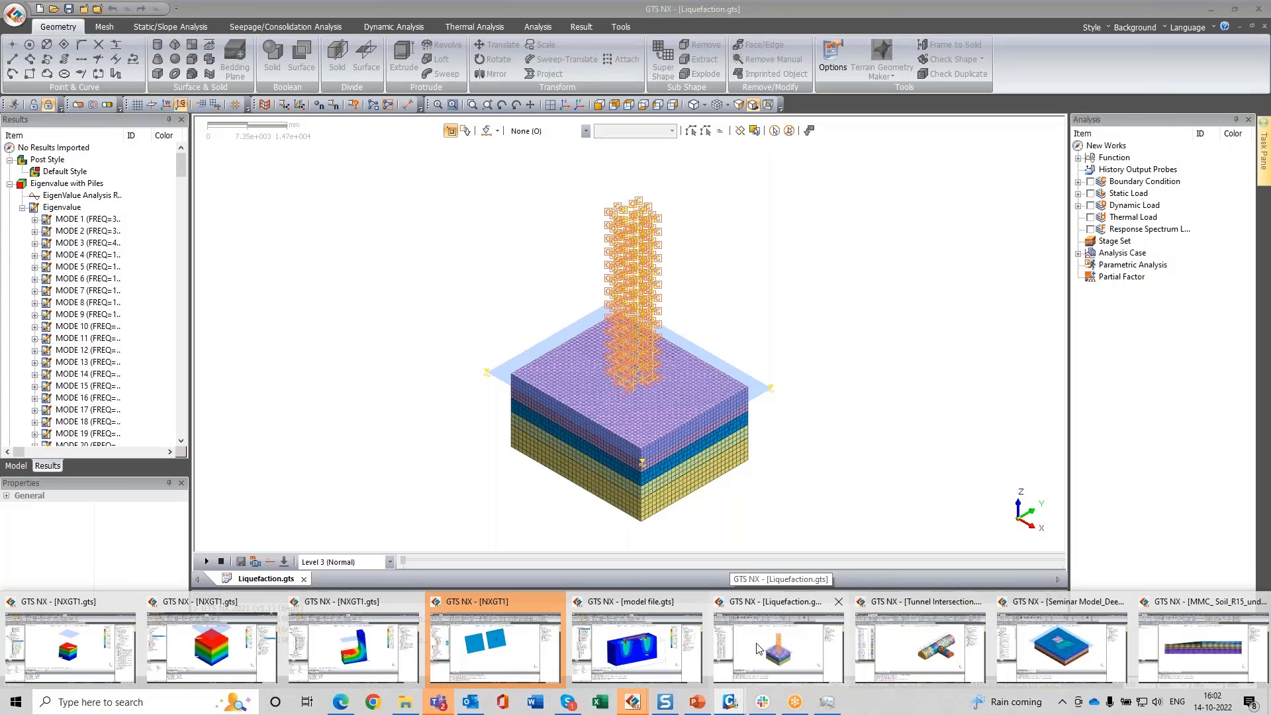
pyautogui.click(758, 648)
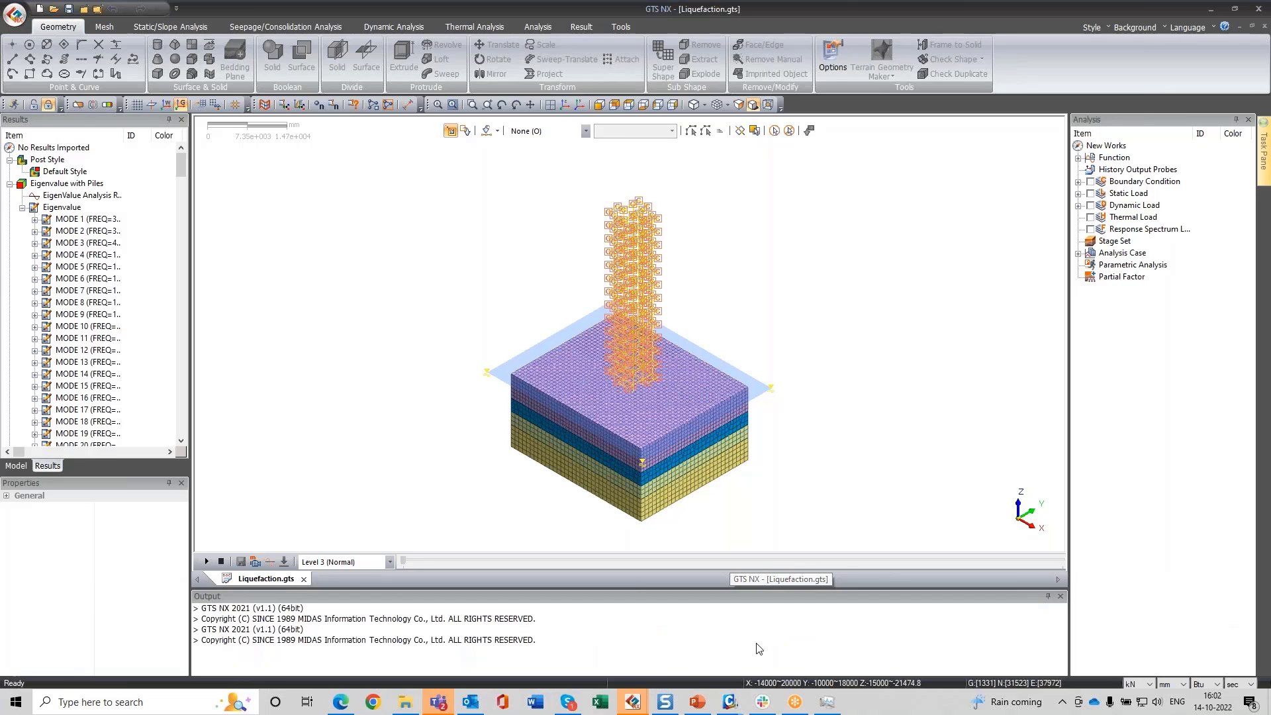
pyautogui.moveTo(720, 467); pyautogui.dragTo(761, 431, button='middle')
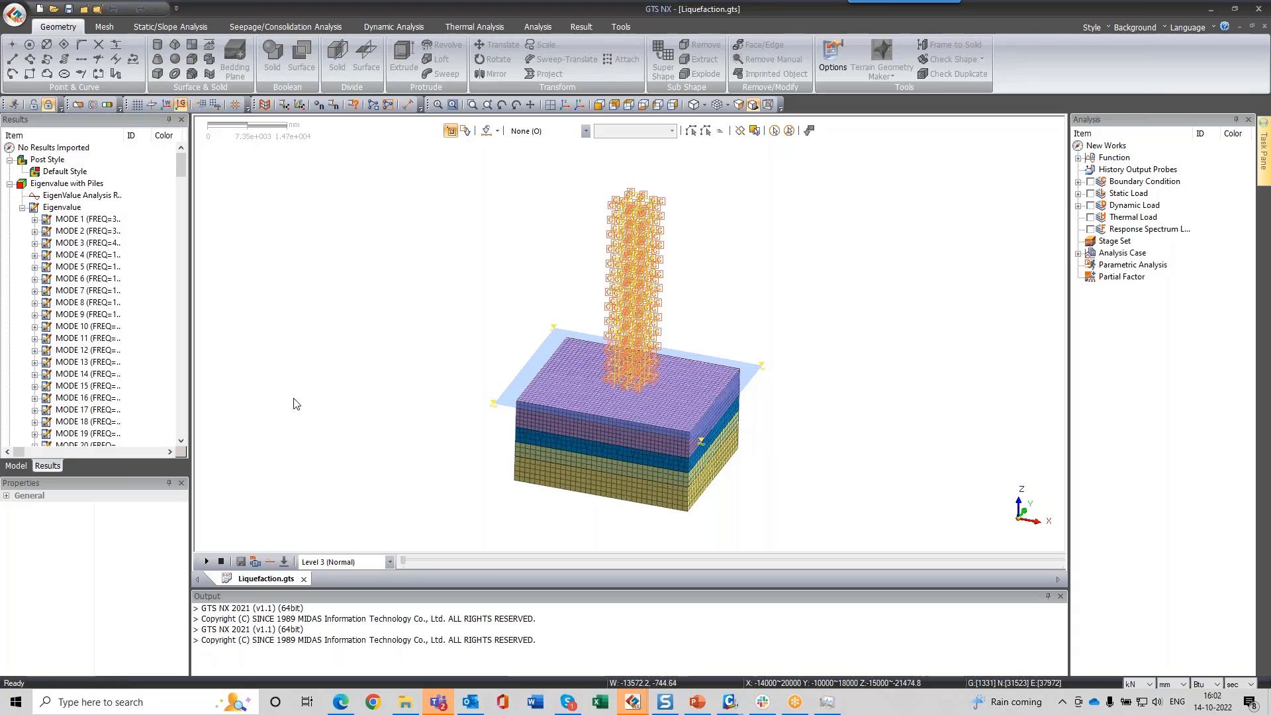
pyautogui.click(16, 465)
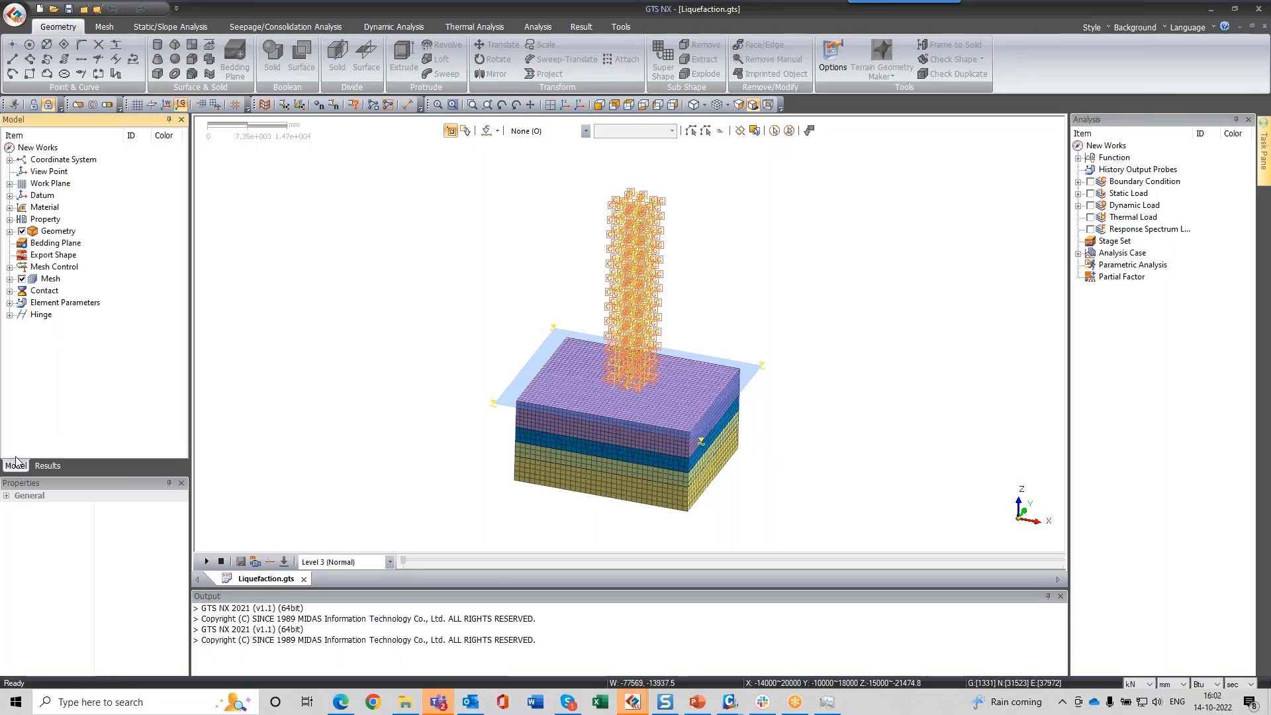
# Step: Hide all mesh sets and show only the Default Mesh Set of the building frame and raft
pyautogui.click(10, 279)
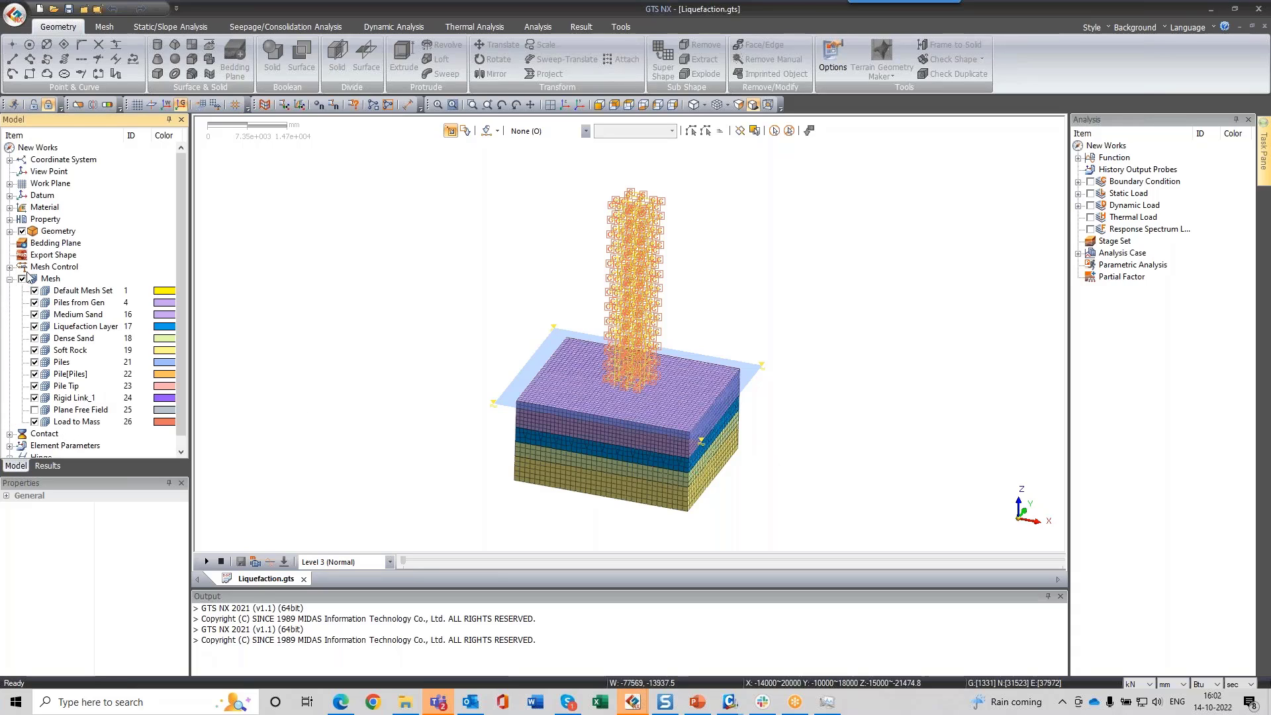
pyautogui.click(23, 279)
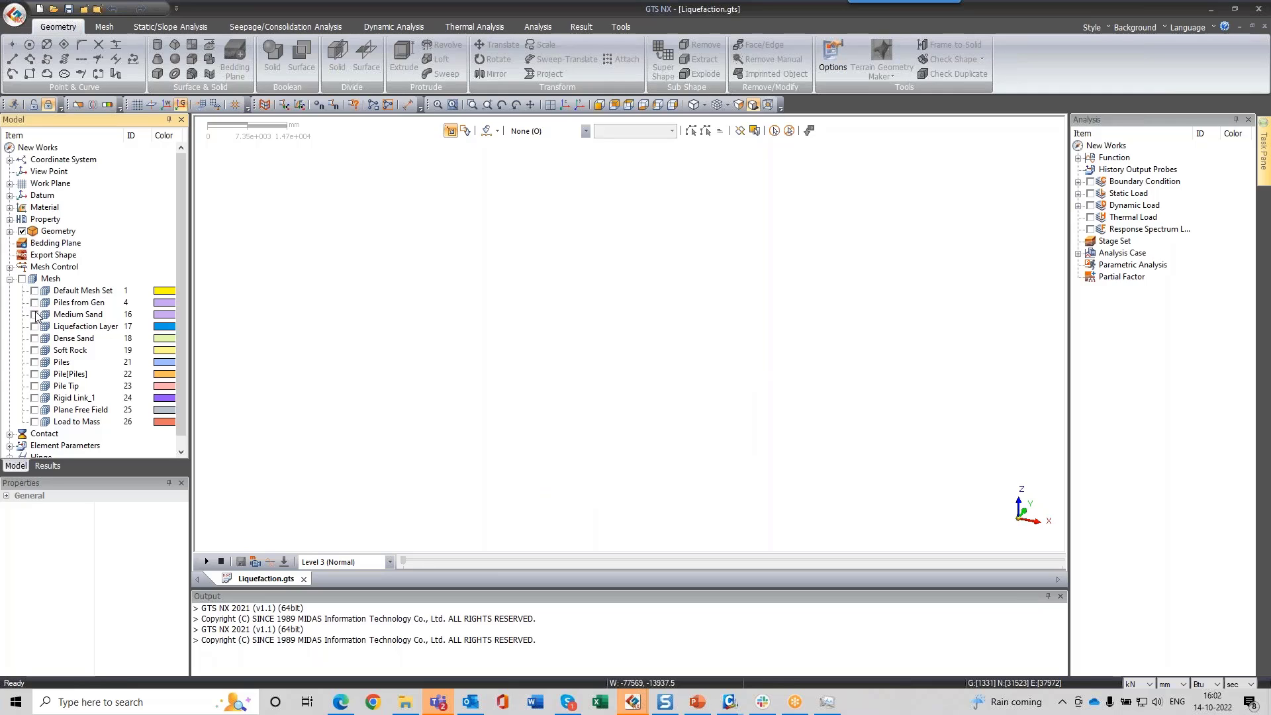
pyautogui.click(34, 291)
pyautogui.scroll(4, 626, 291)
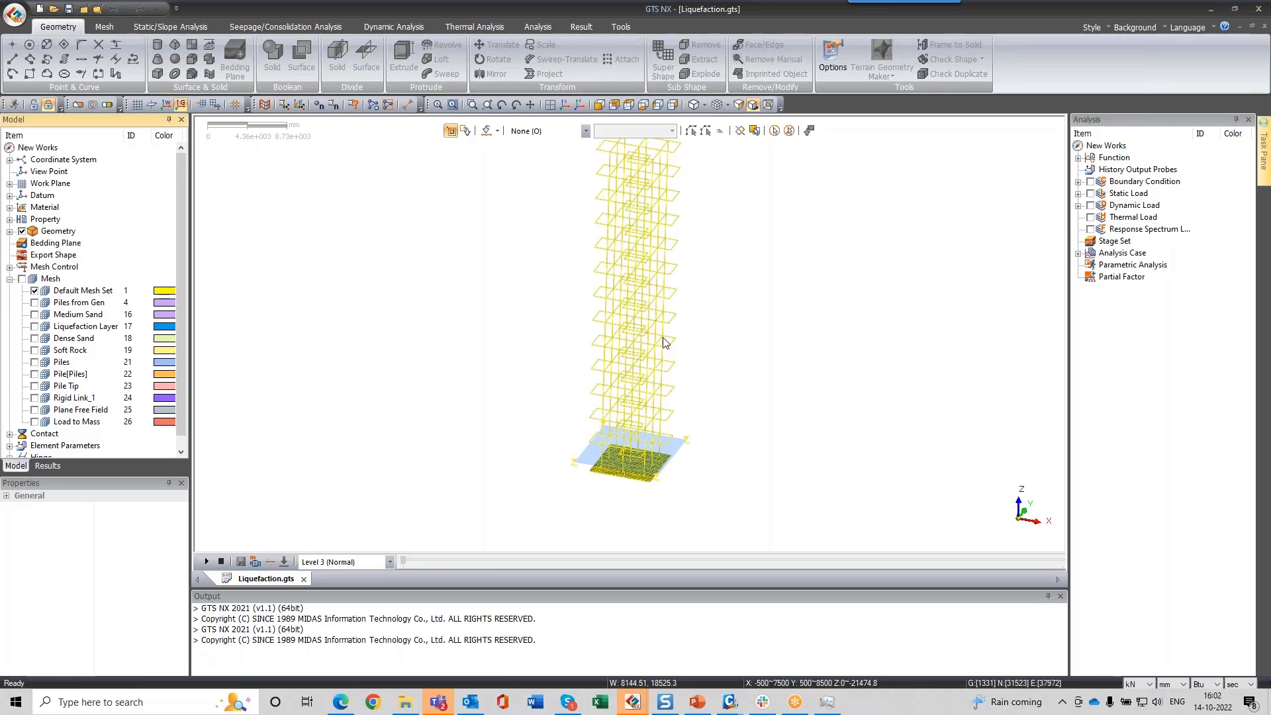
pyautogui.moveTo(664, 343); pyautogui.dragTo(677, 380, button='middle')
pyautogui.scroll(2, 652, 463)
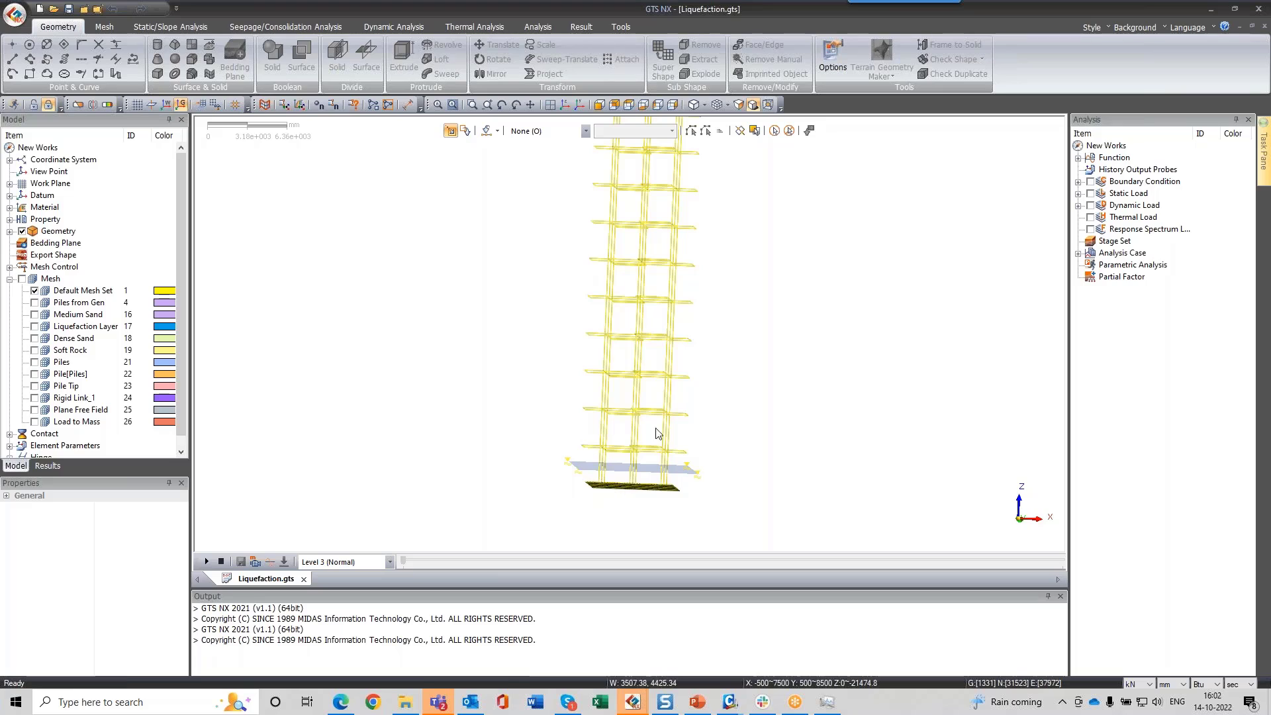
pyautogui.moveTo(750, 437); pyautogui.dragTo(747, 484, button='middle')
# Step: Show the Piles, Pile[Piles] and Pile Tip mesh sets beneath the raft in an isometric view
pyautogui.click(34, 362)
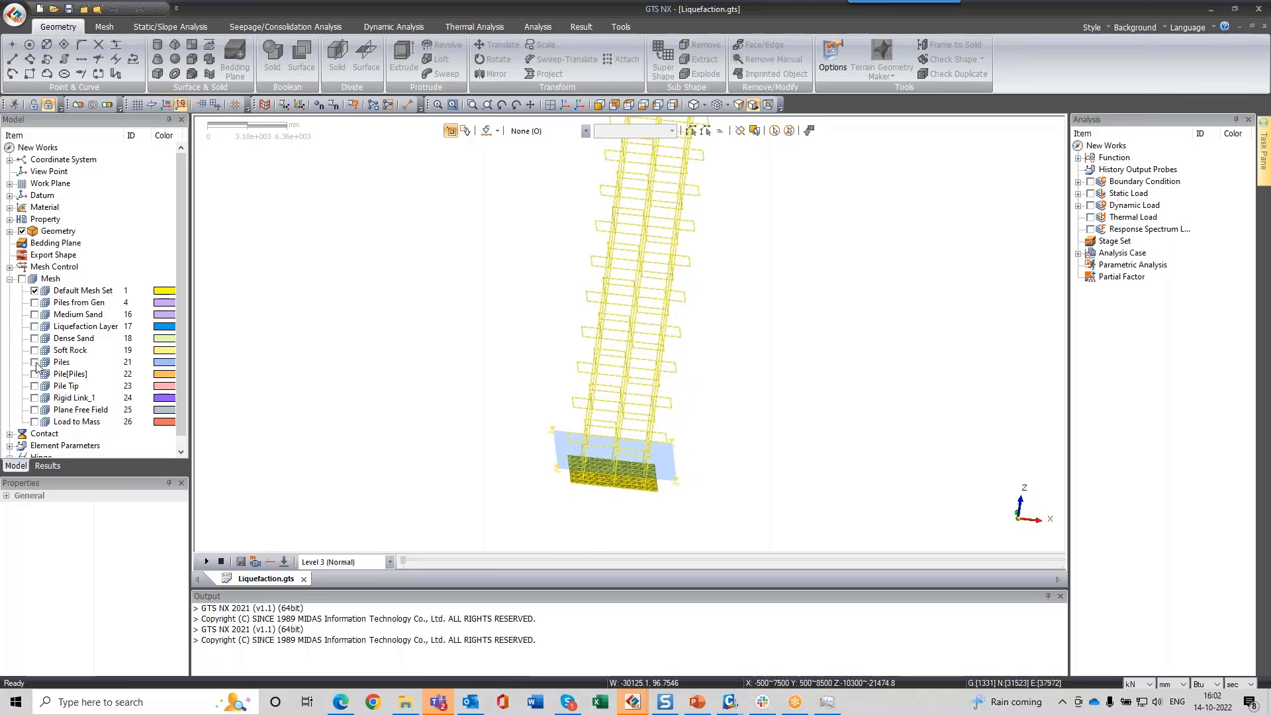
pyautogui.click(35, 374)
pyautogui.click(35, 386)
pyautogui.moveTo(870, 335); pyautogui.dragTo(665, 457, button='middle')
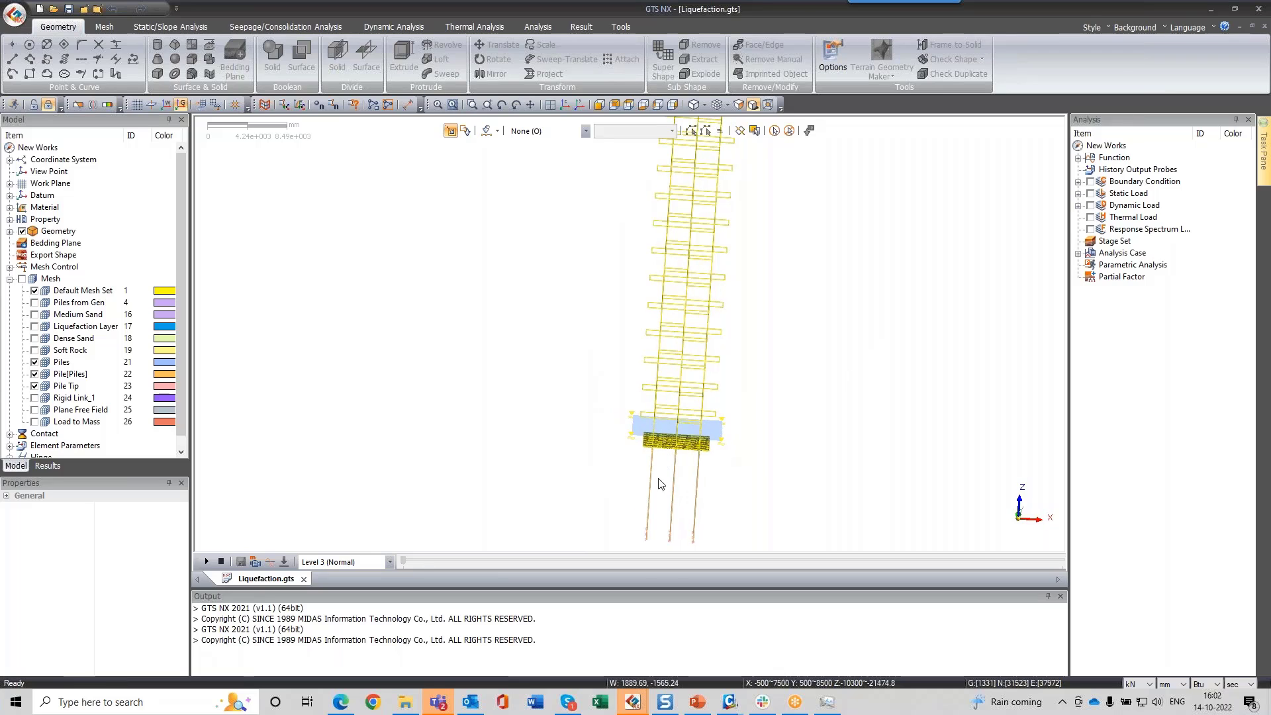
pyautogui.scroll(-2, 488, 344)
pyautogui.click(566, 106)
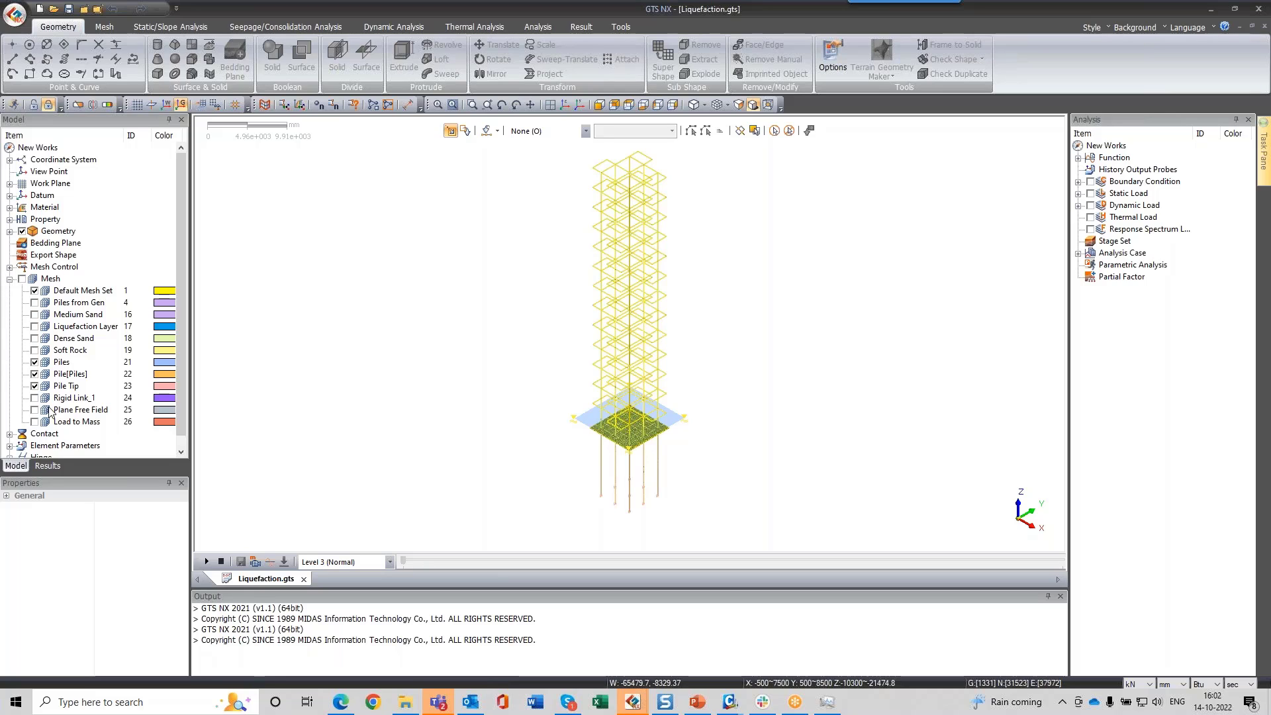
# Step: Show the Dense Sand and Soft Rock mesh sets together with the building and piles
pyautogui.click(35, 339)
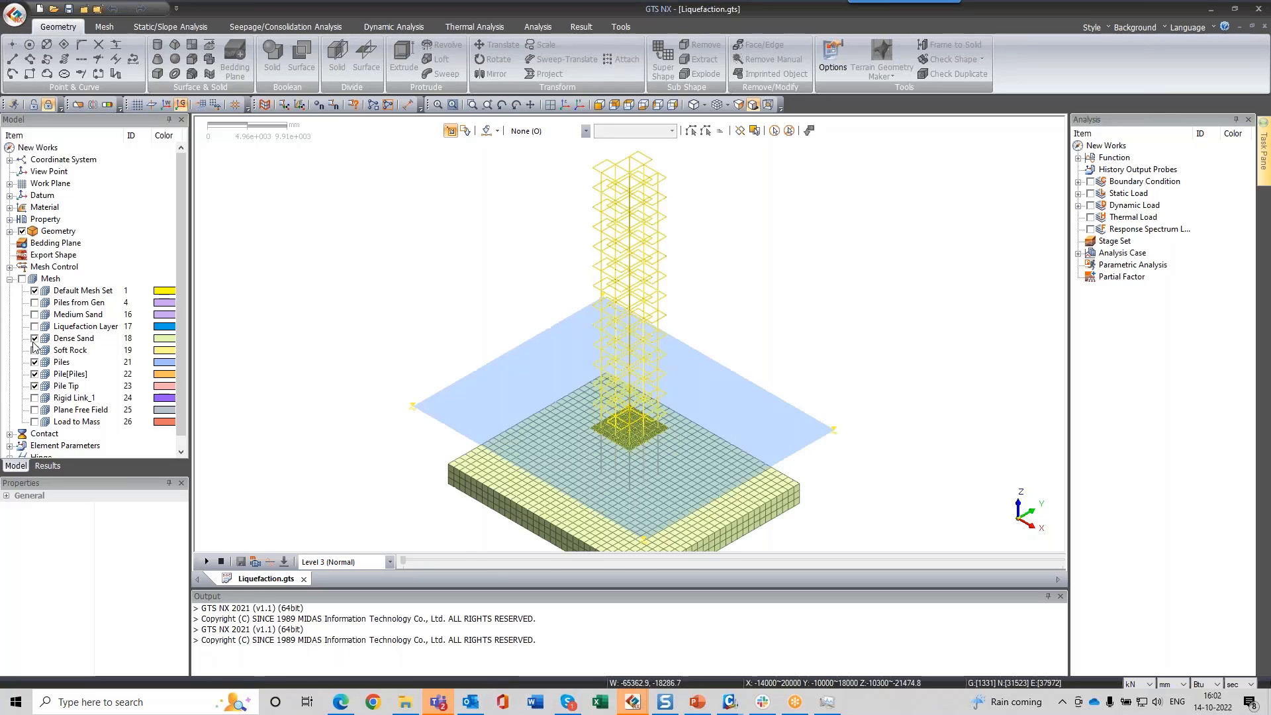
pyautogui.scroll(-2, 526, 294)
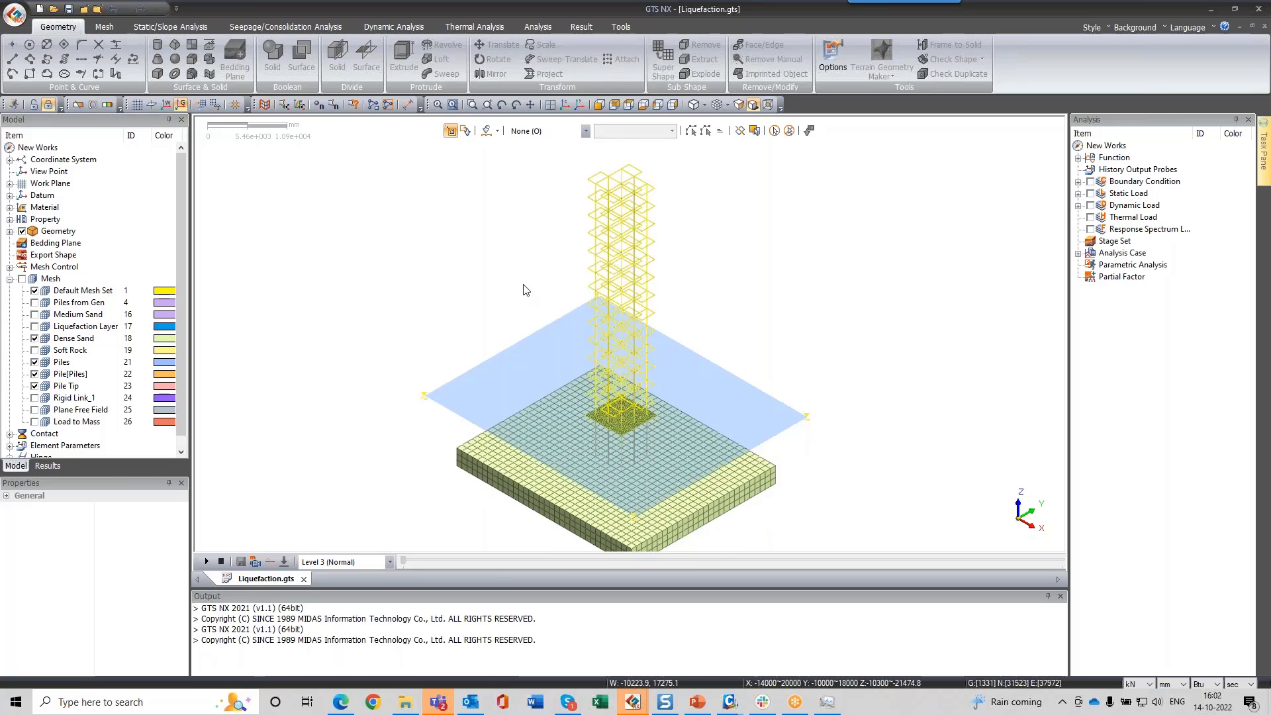
pyautogui.click(35, 350)
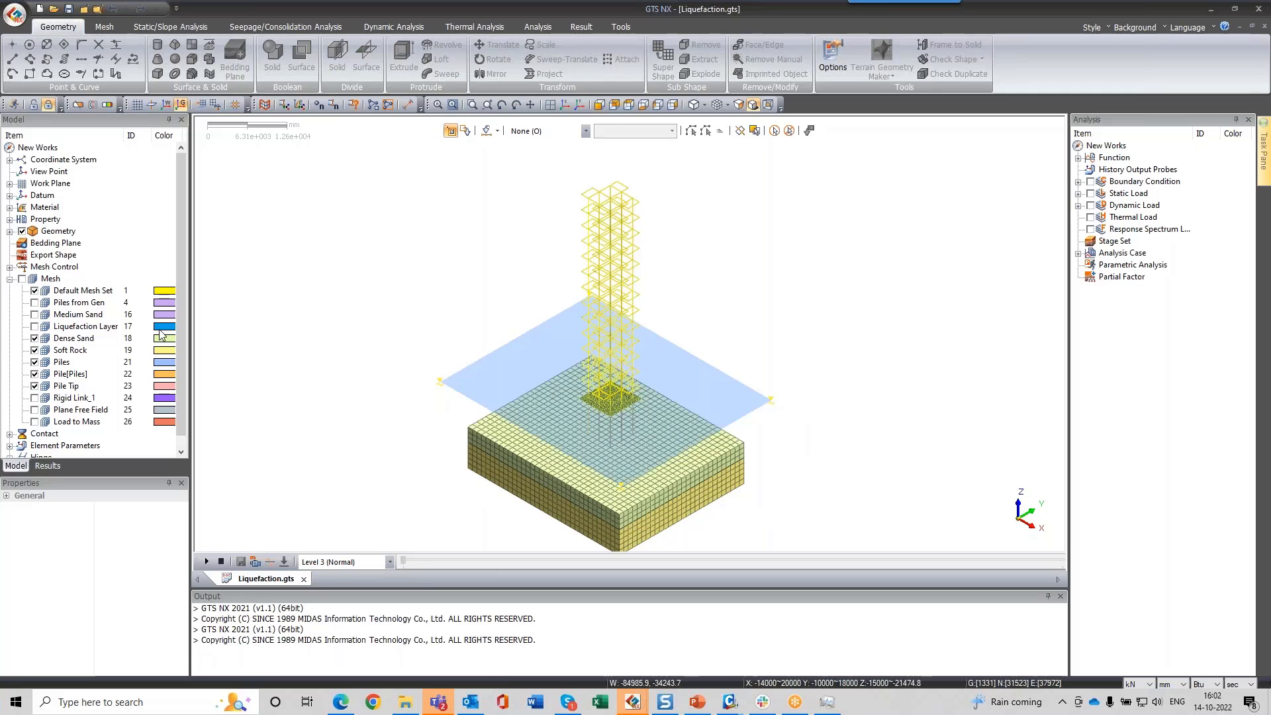
pyautogui.click(599, 105)
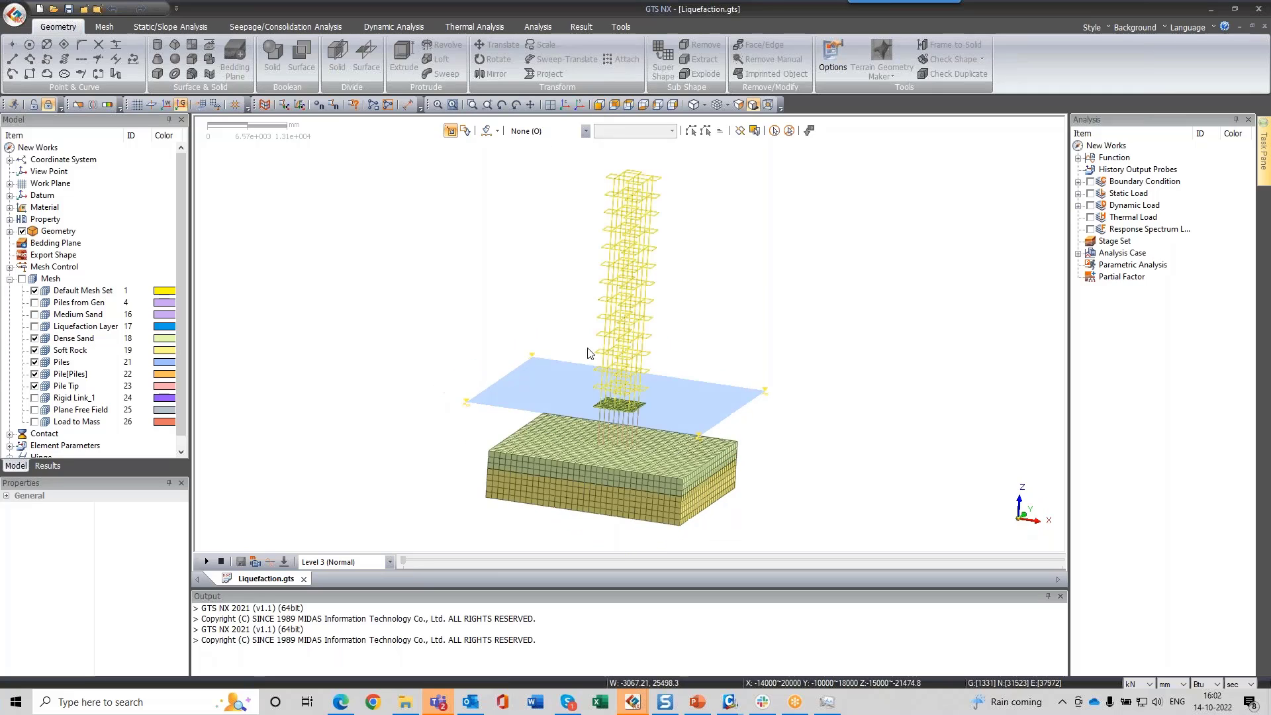
# Step: Show the Liquefaction Layer and Medium Sand mesh sets to complete the soil block, viewed isometrically
pyautogui.click(34, 327)
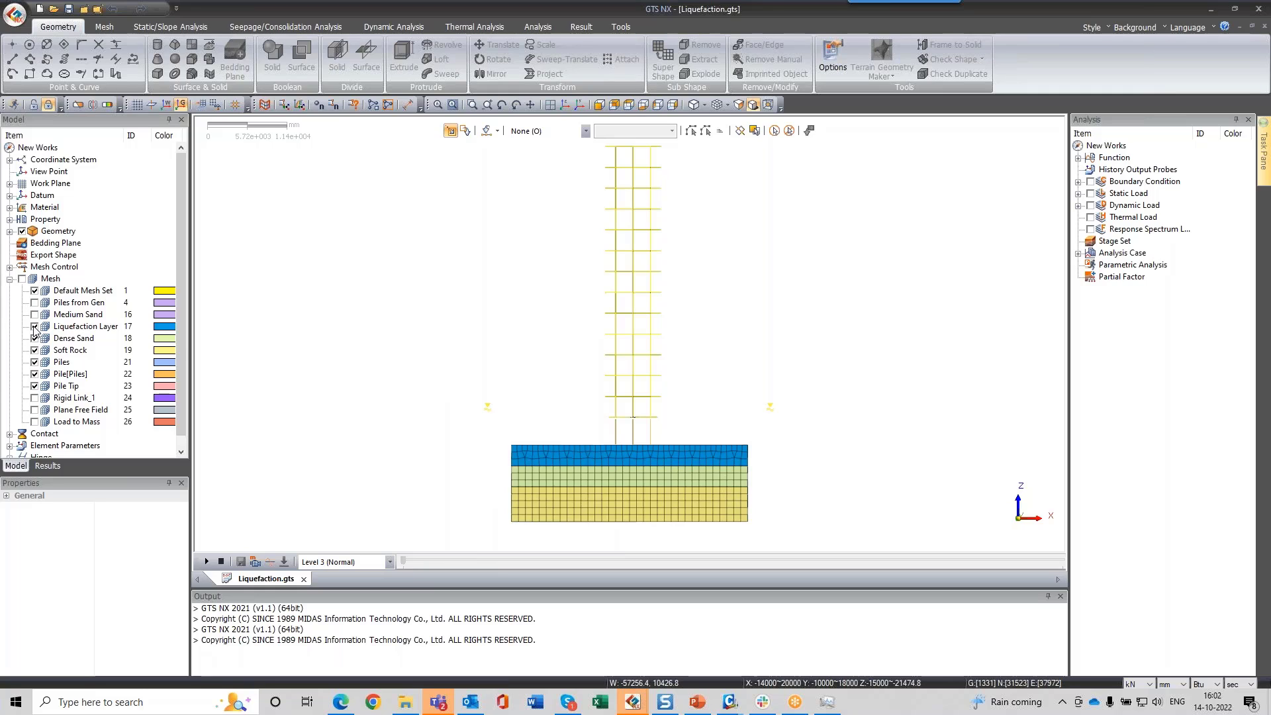
pyautogui.scroll(2, 599, 405)
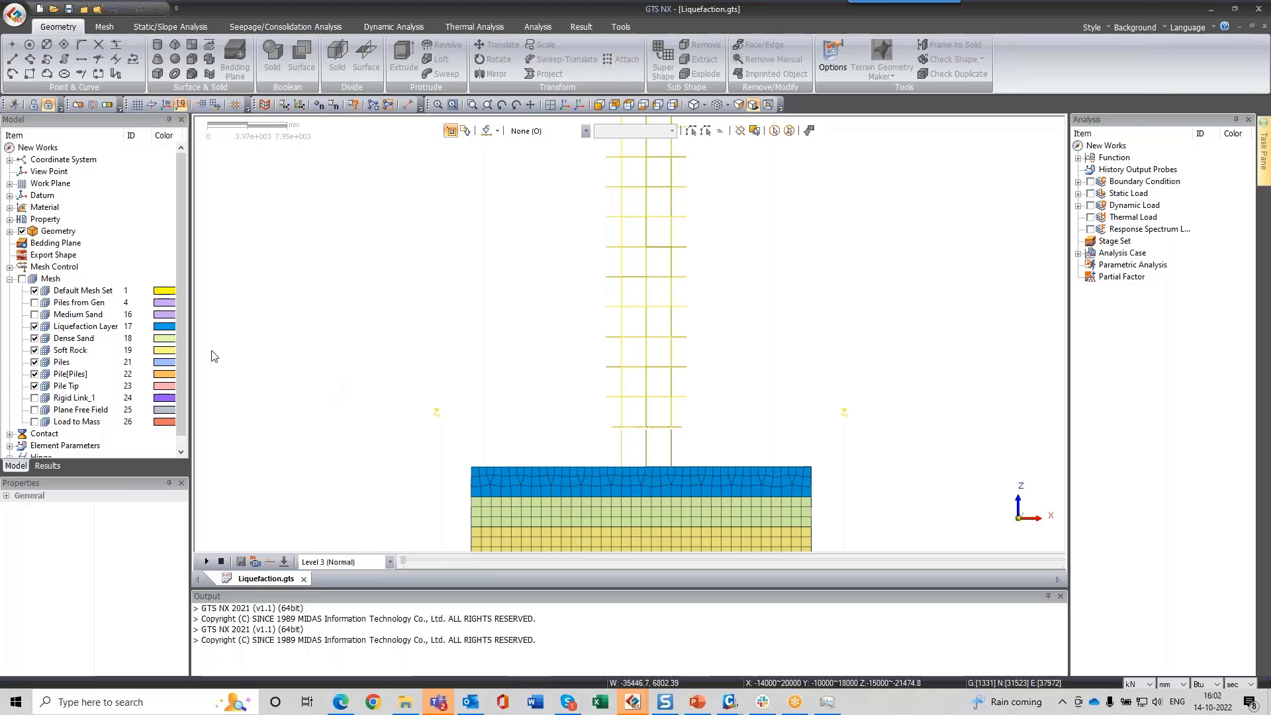
pyautogui.click(35, 314)
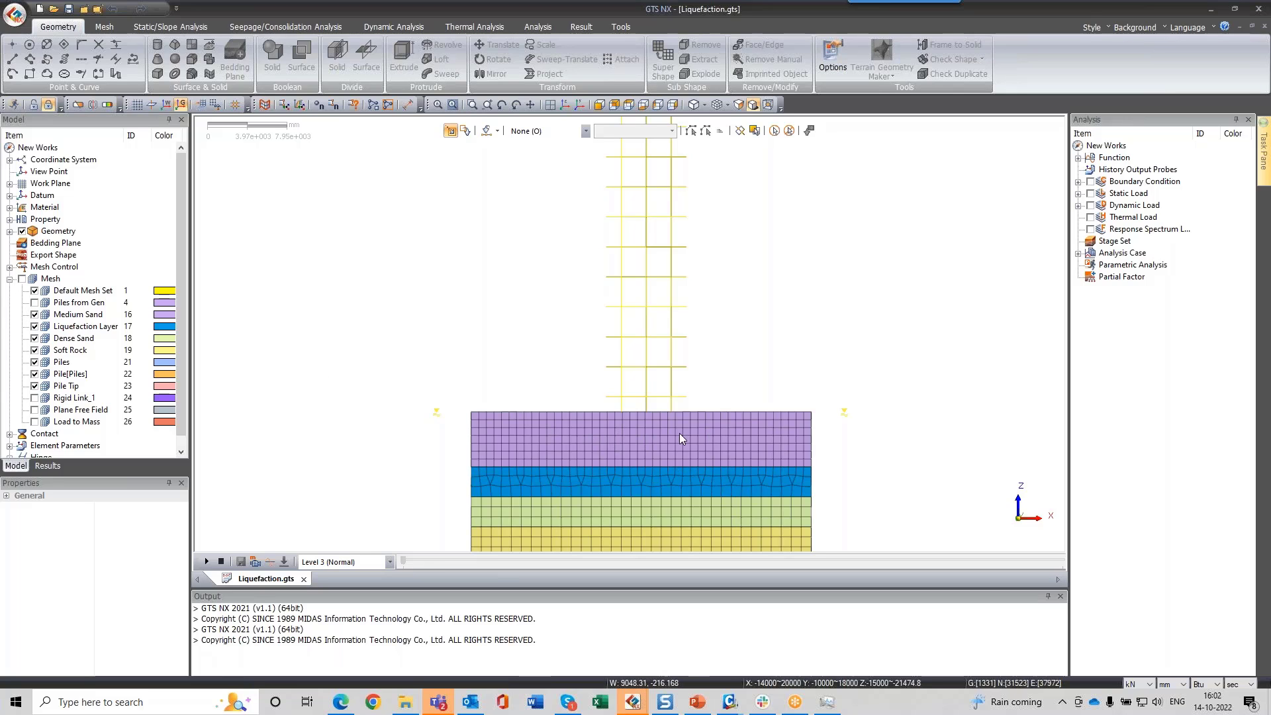
pyautogui.moveTo(679, 439); pyautogui.dragTo(609, 443, button='middle')
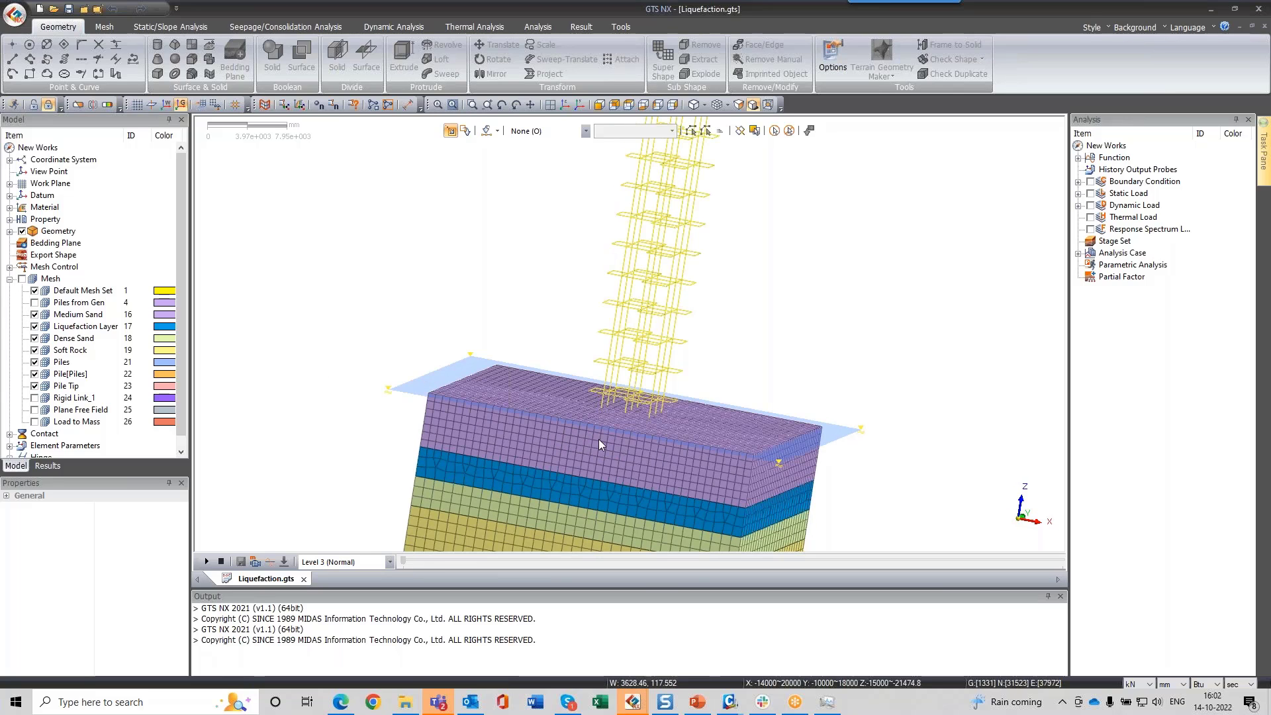
pyautogui.scroll(-2, 624, 364)
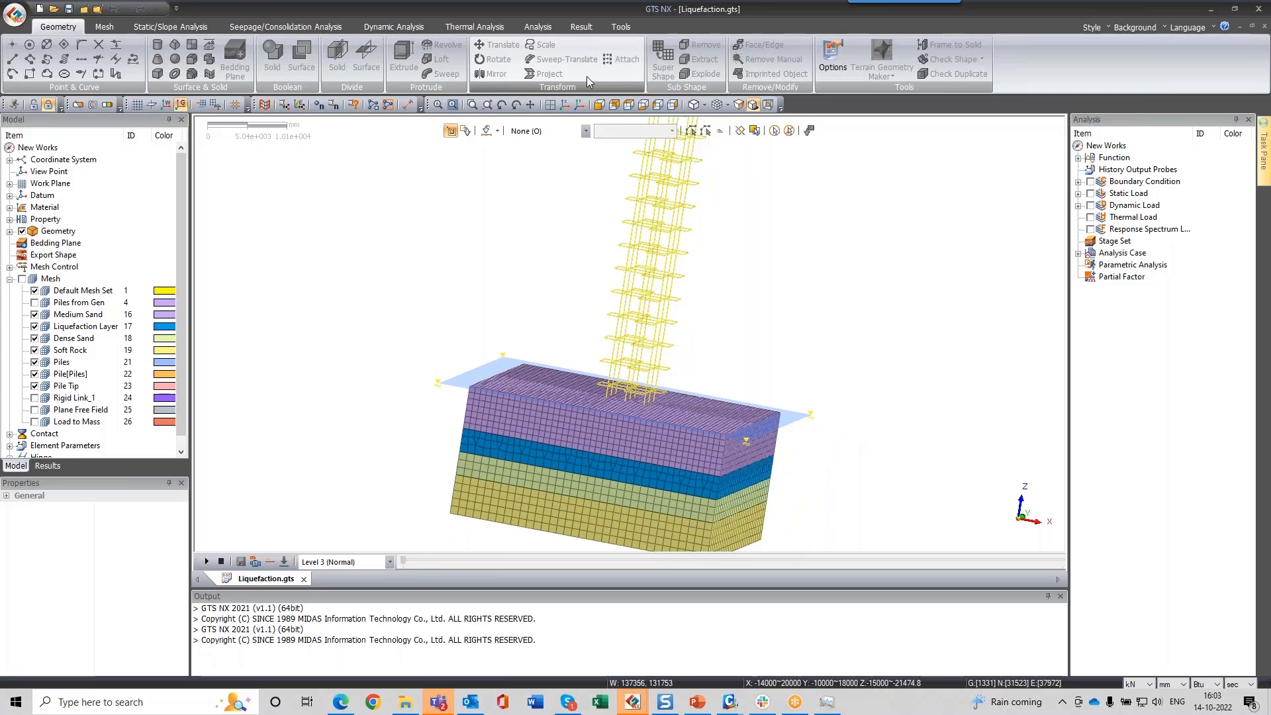
pyautogui.click(565, 105)
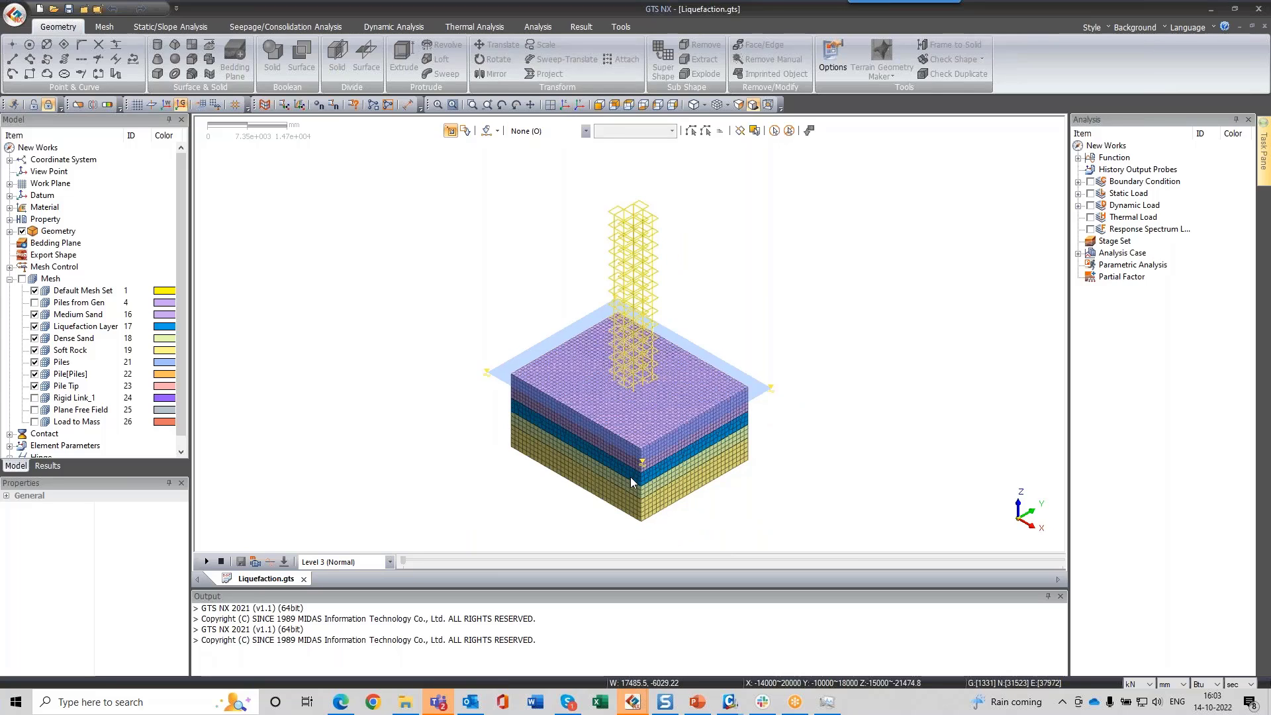
pyautogui.scroll(2, 634, 486)
pyautogui.scroll(2, 635, 486)
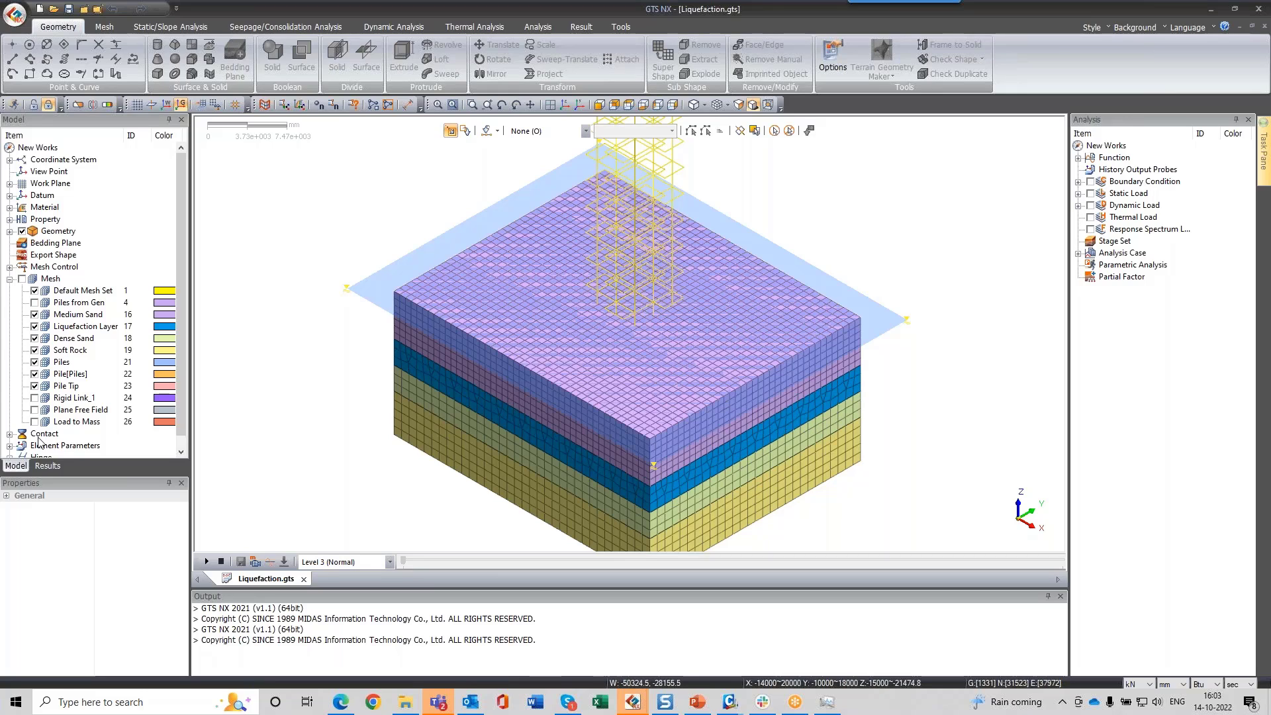
# Step: Review the Liquefaction layer material's Modified UBCSAND model and nonlinear parameters, including the Plastic/Cap inputs, and close it without saving
pyautogui.click(10, 207)
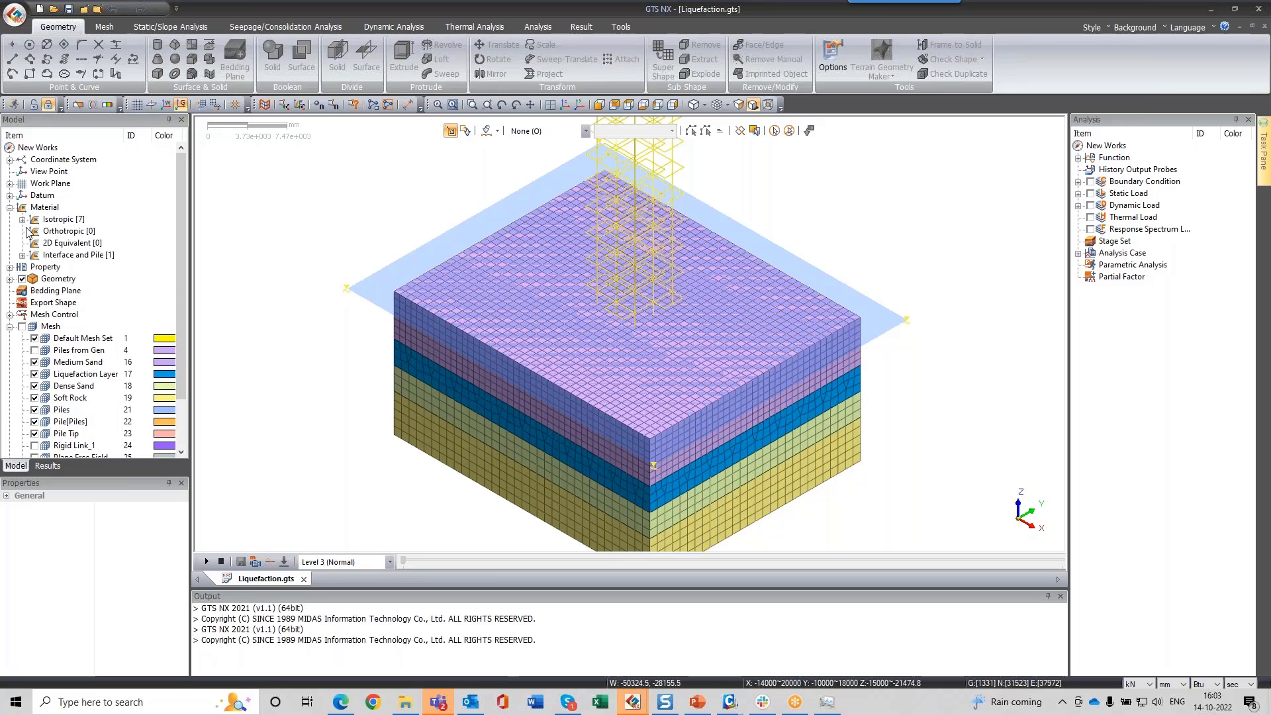
pyautogui.click(22, 219)
pyautogui.rightClick(78, 267)
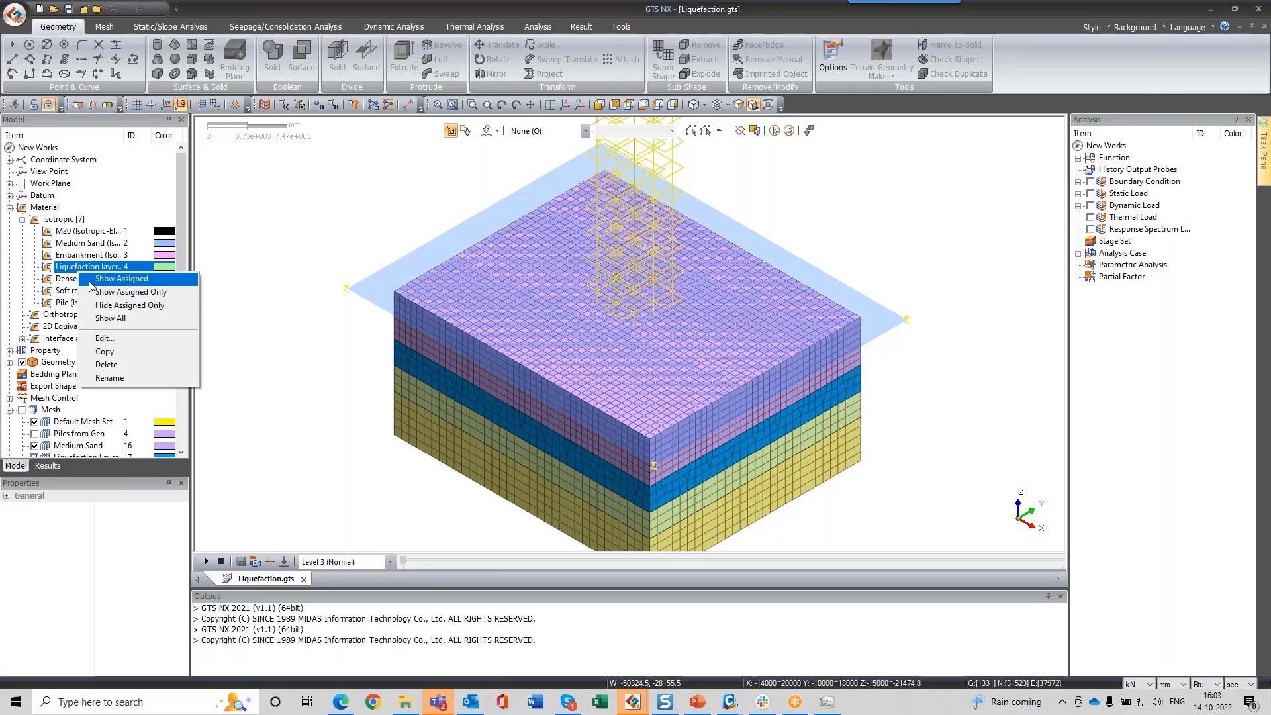
pyautogui.click(100, 337)
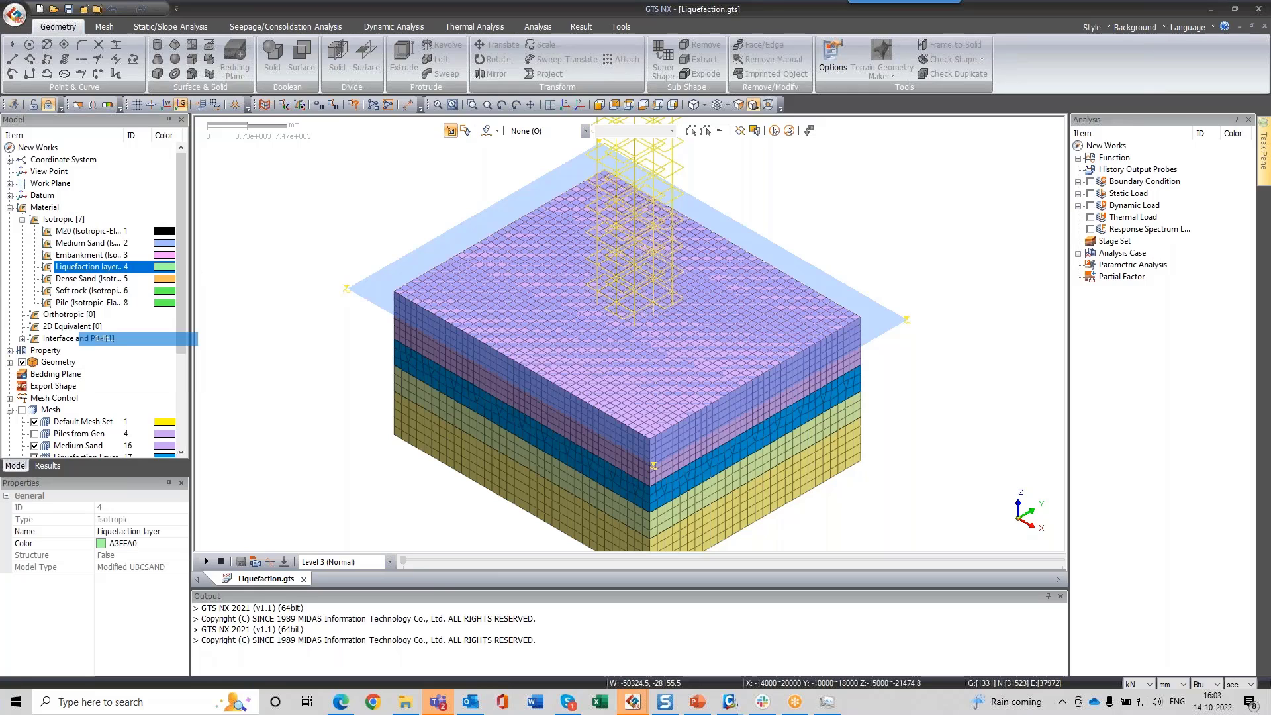
pyautogui.click(294, 157)
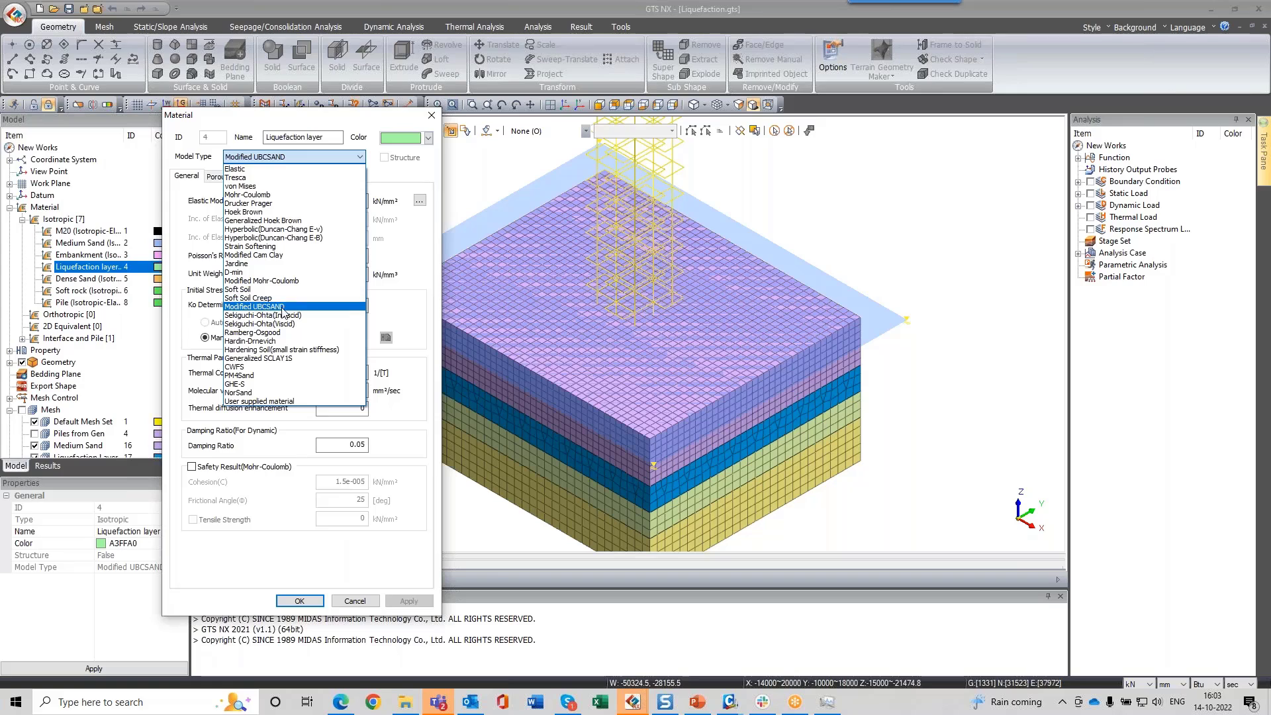
pyautogui.click(281, 307)
pyautogui.click(246, 176)
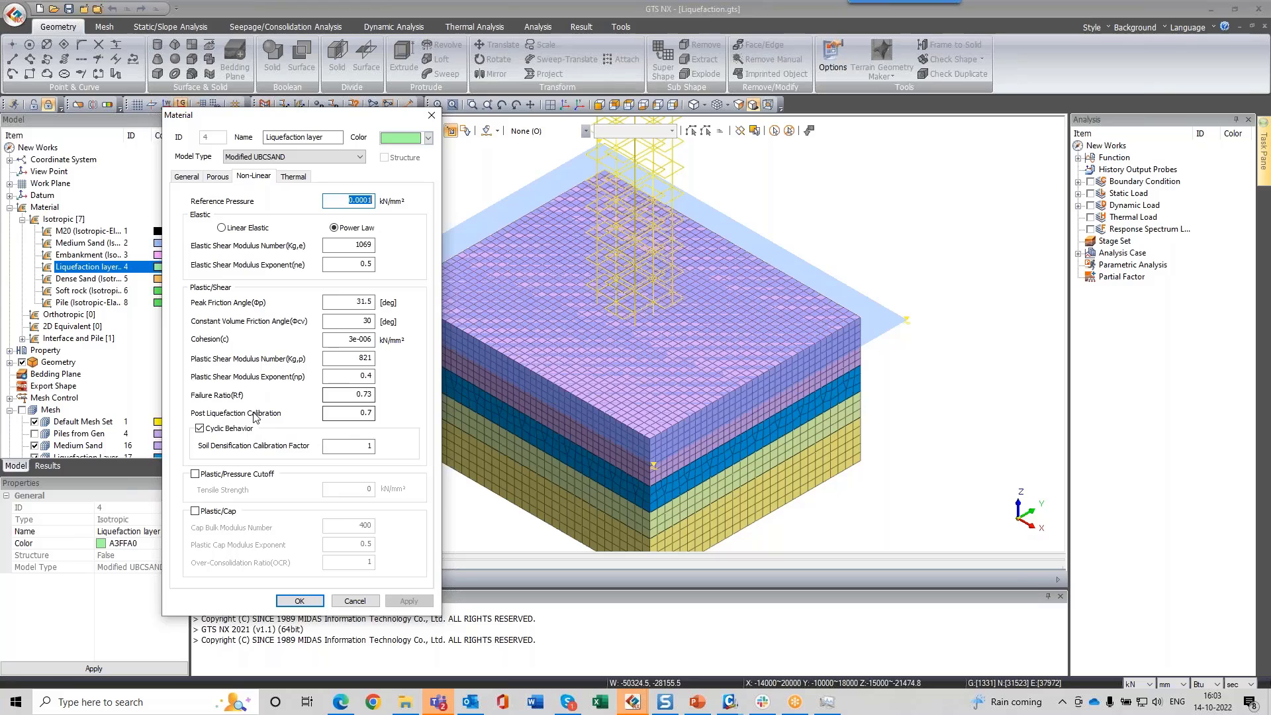
pyautogui.click(216, 514)
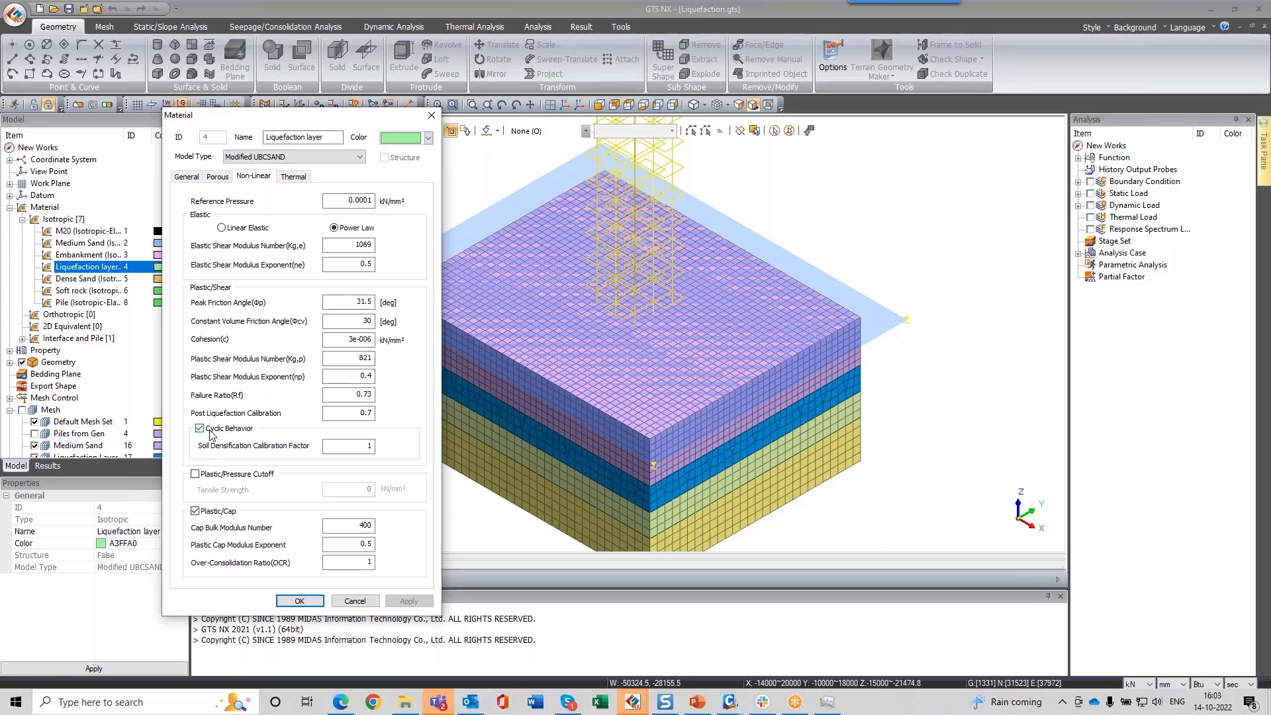
pyautogui.click(355, 601)
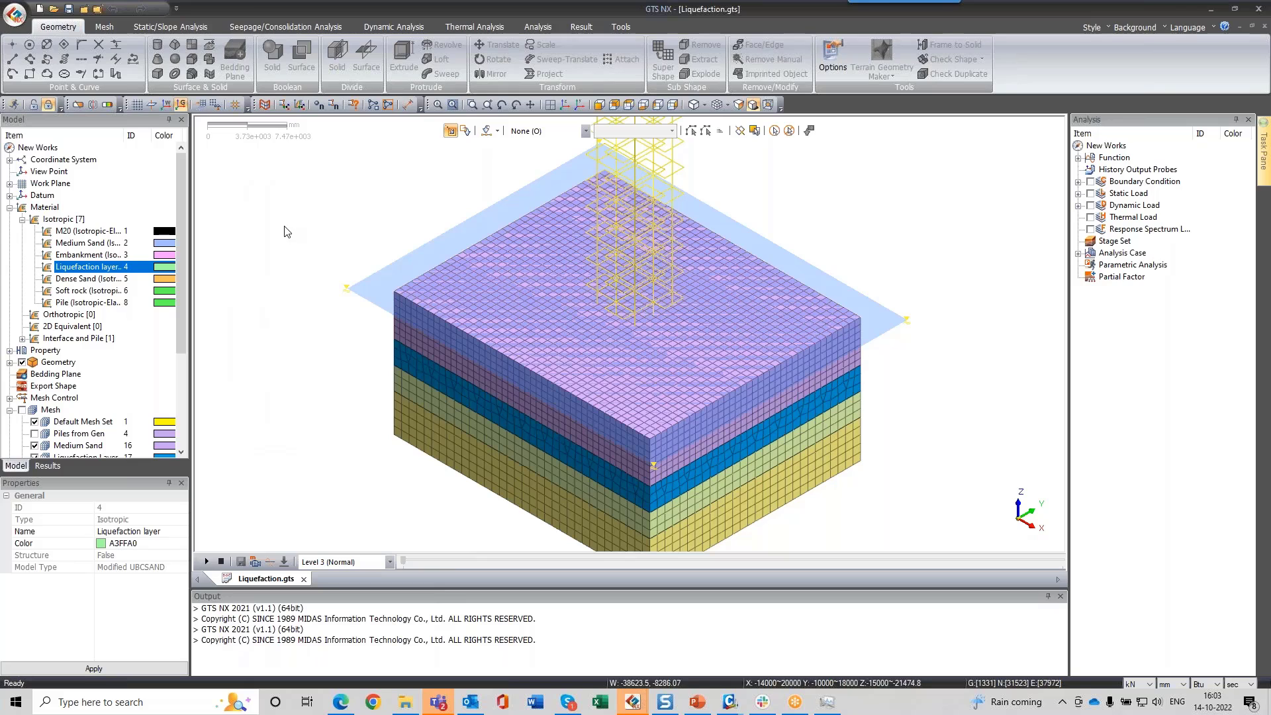
# Step: Examine the With piles nonlinear time history analysis case and its active sets, closing it without changes
pyautogui.scroll(-5, 363, 207)
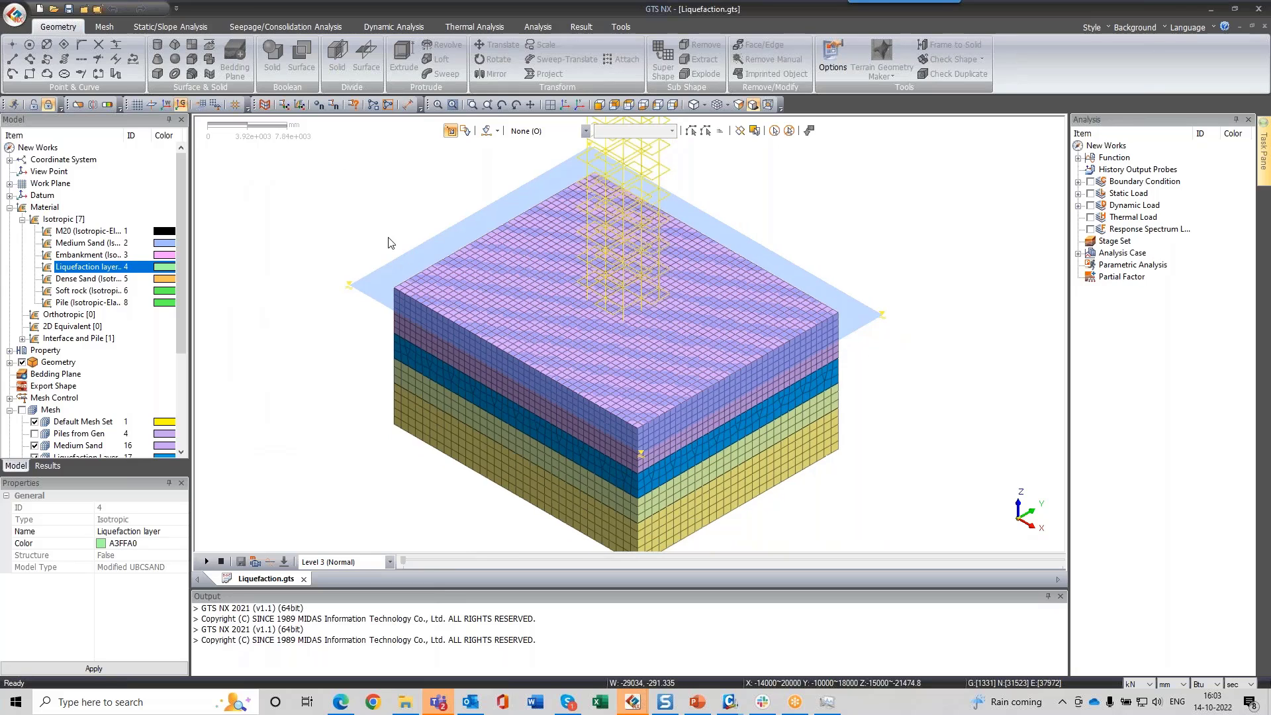
pyautogui.scroll(-2, 655, 491)
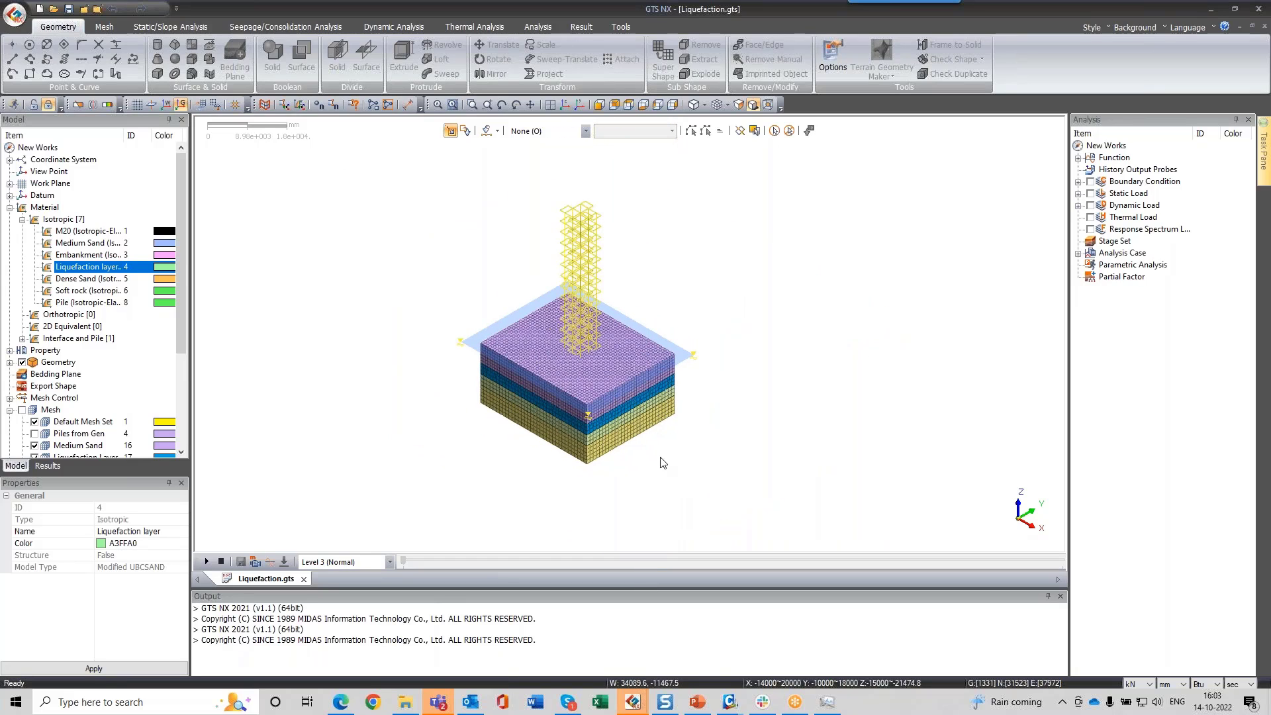
pyautogui.click(1078, 253)
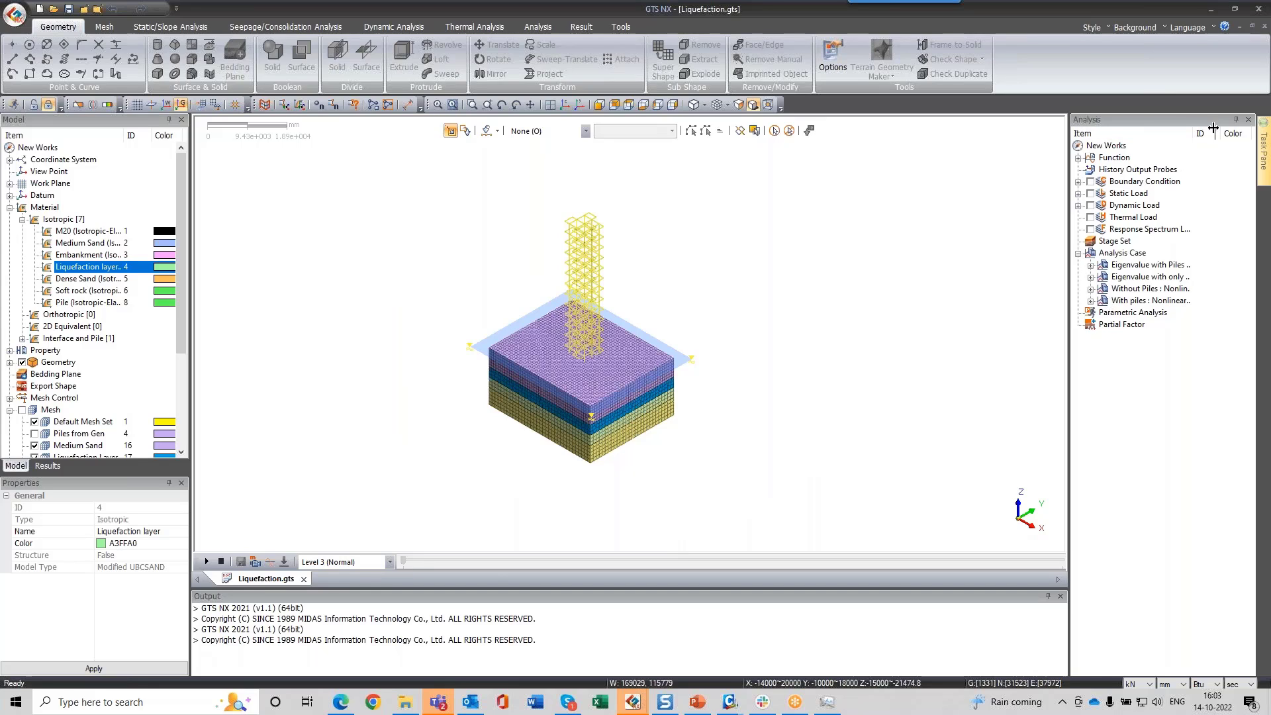
pyautogui.moveTo(1212, 128); pyautogui.dragTo(1230, 127)
pyautogui.click(1134, 301)
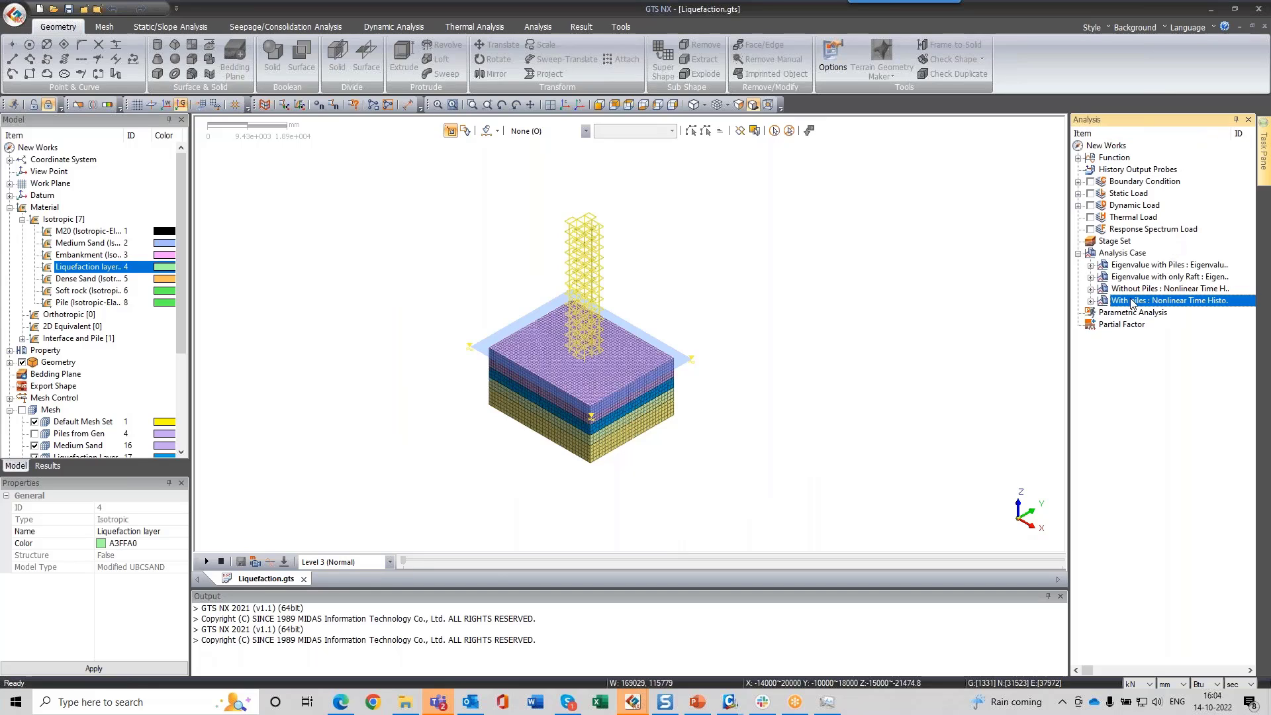
pyautogui.click(1090, 301)
pyautogui.rightClick(1119, 301)
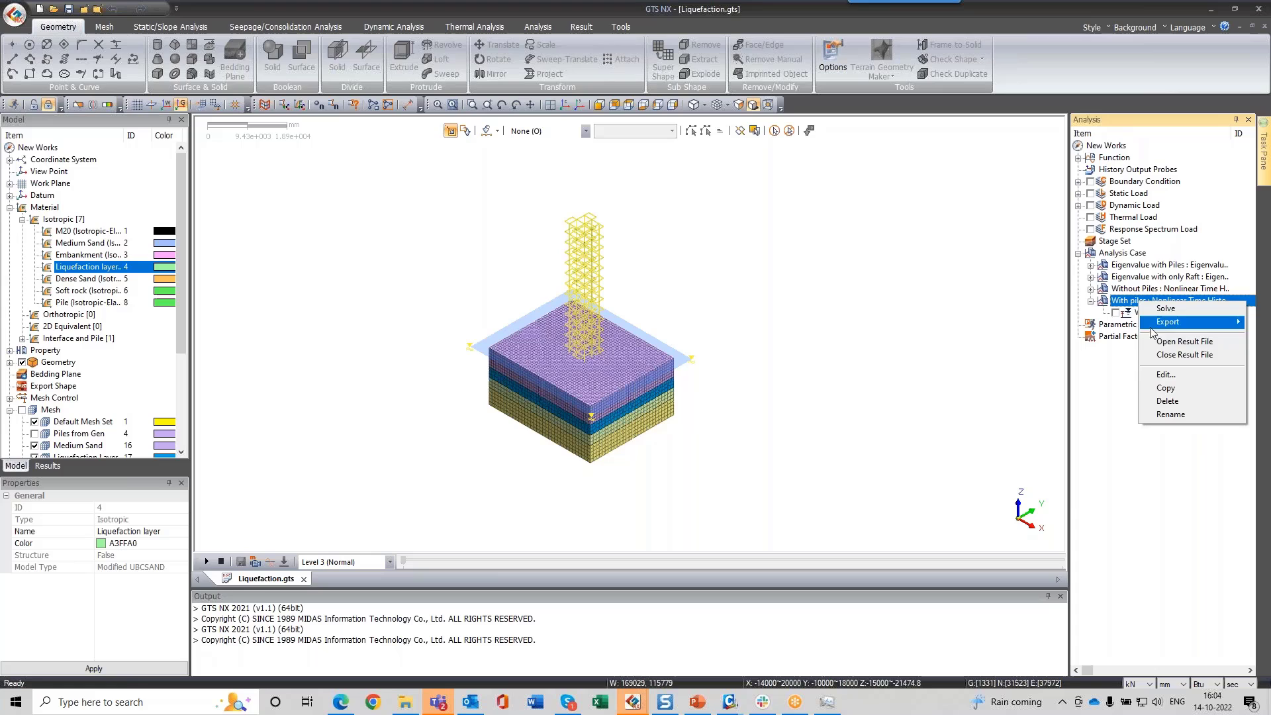
pyautogui.click(1165, 375)
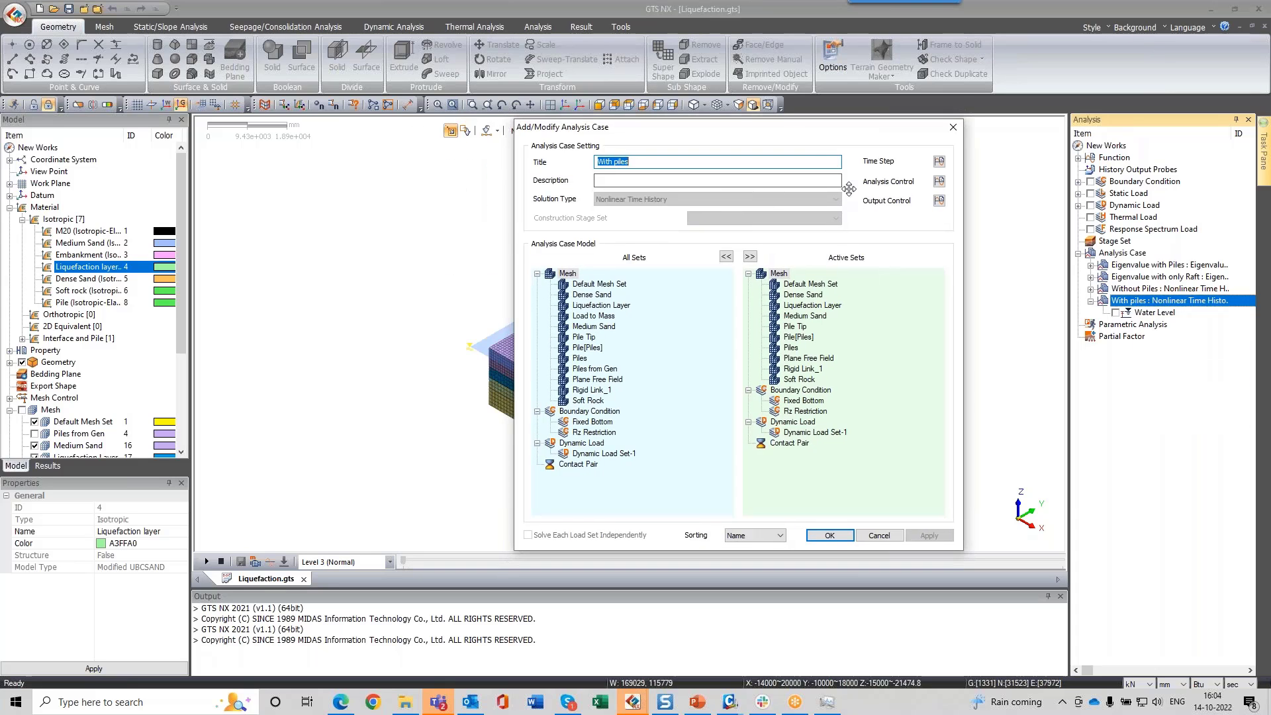
pyautogui.moveTo(849, 140); pyautogui.dragTo(962, 142)
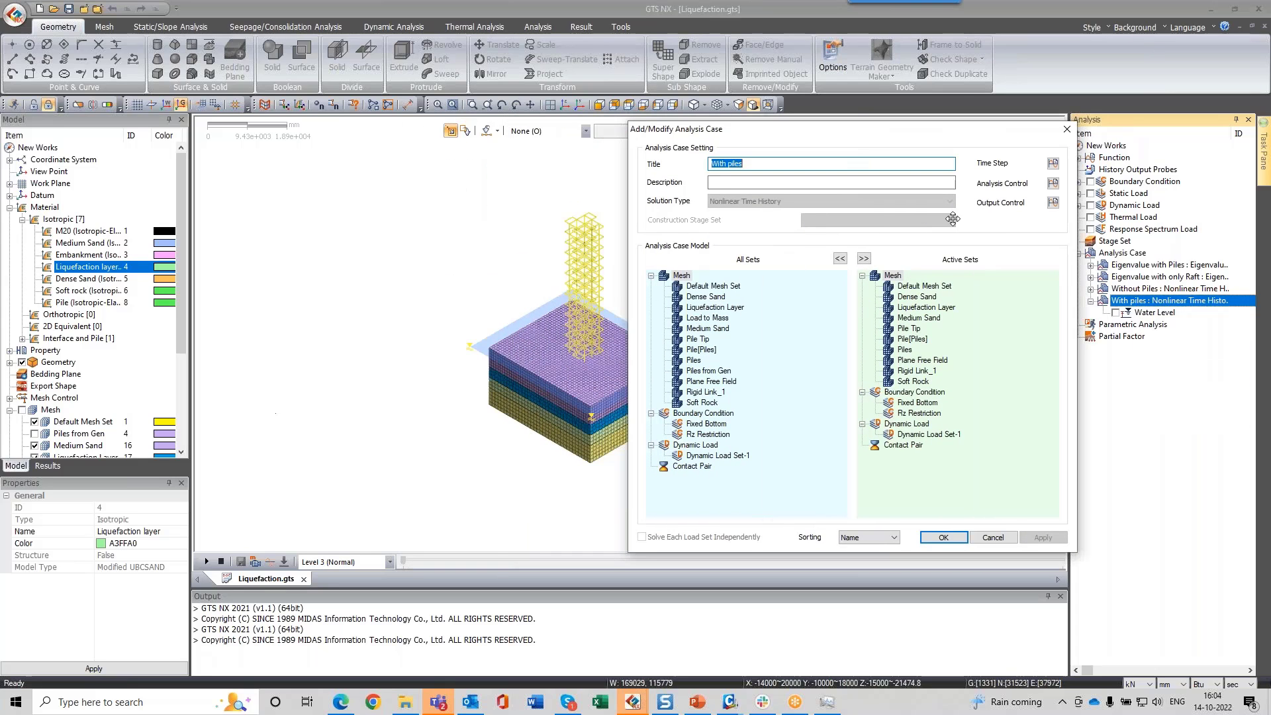
pyautogui.click(1065, 132)
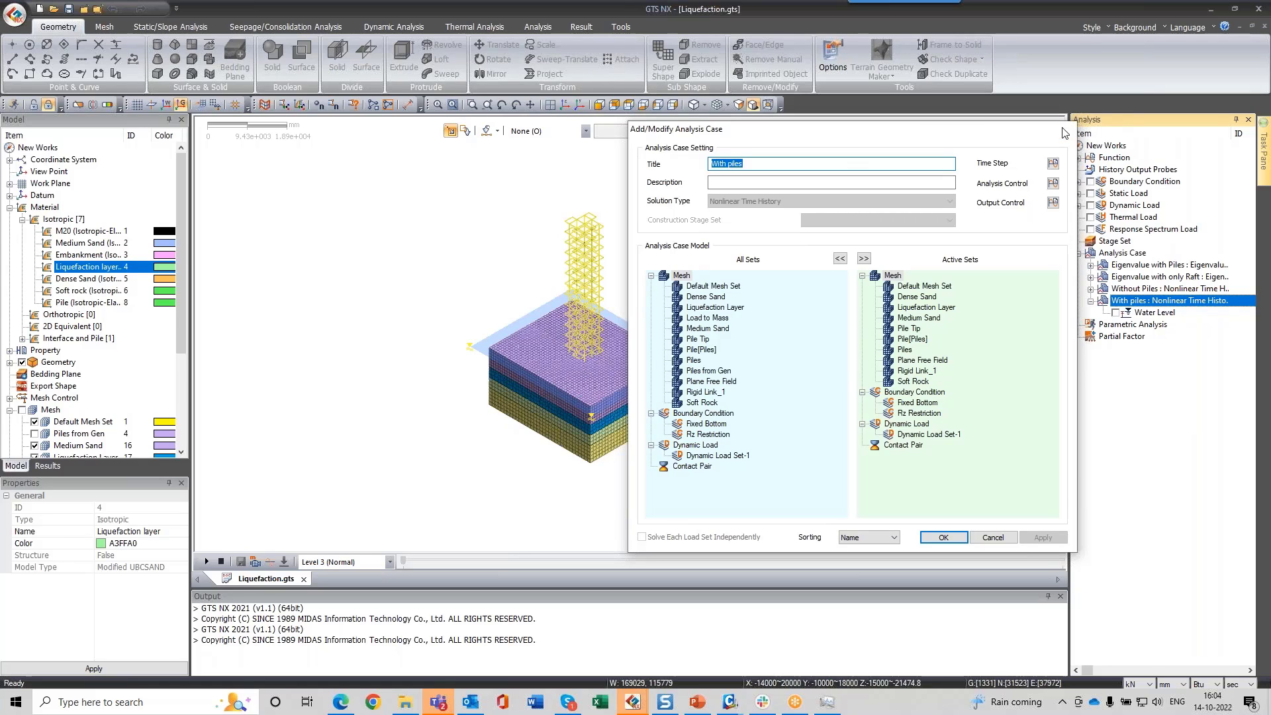
# Step: Show the Plane Free Field mesh set around the sides of the soil block
pyautogui.scroll(-4, 17, 416)
pyautogui.click(35, 397)
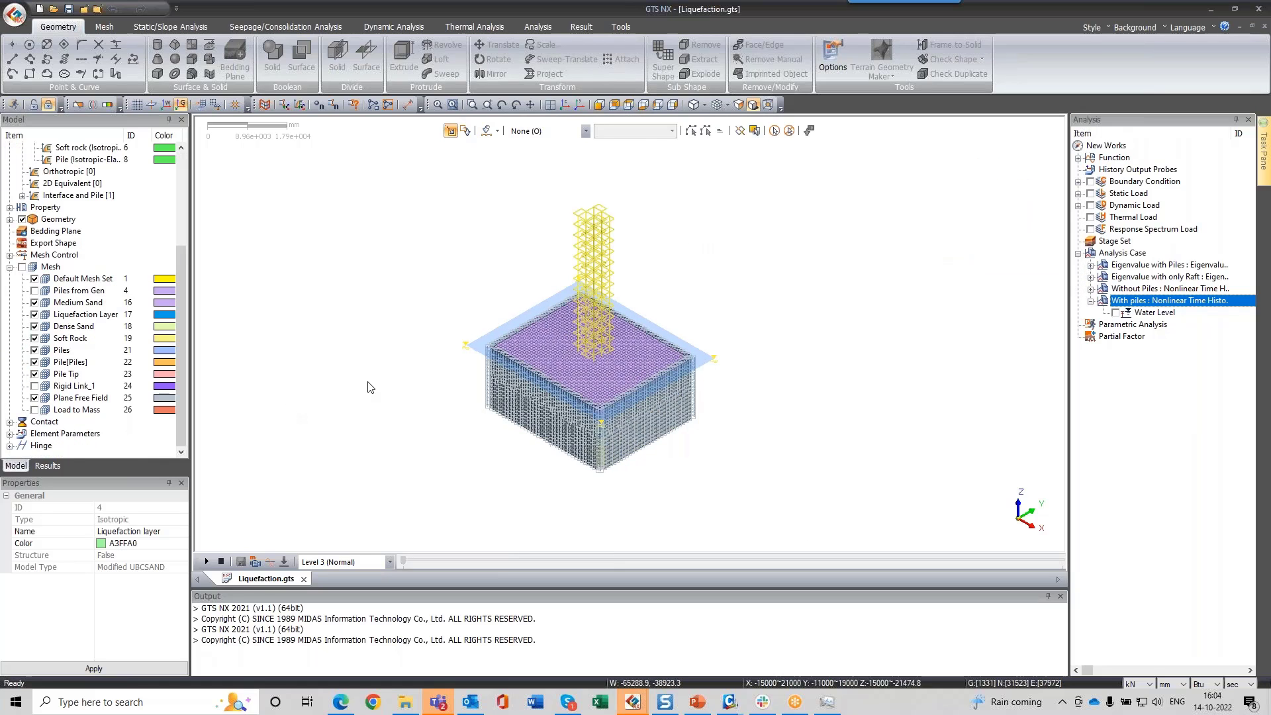
pyautogui.scroll(4, 626, 372)
pyautogui.scroll(2, 626, 371)
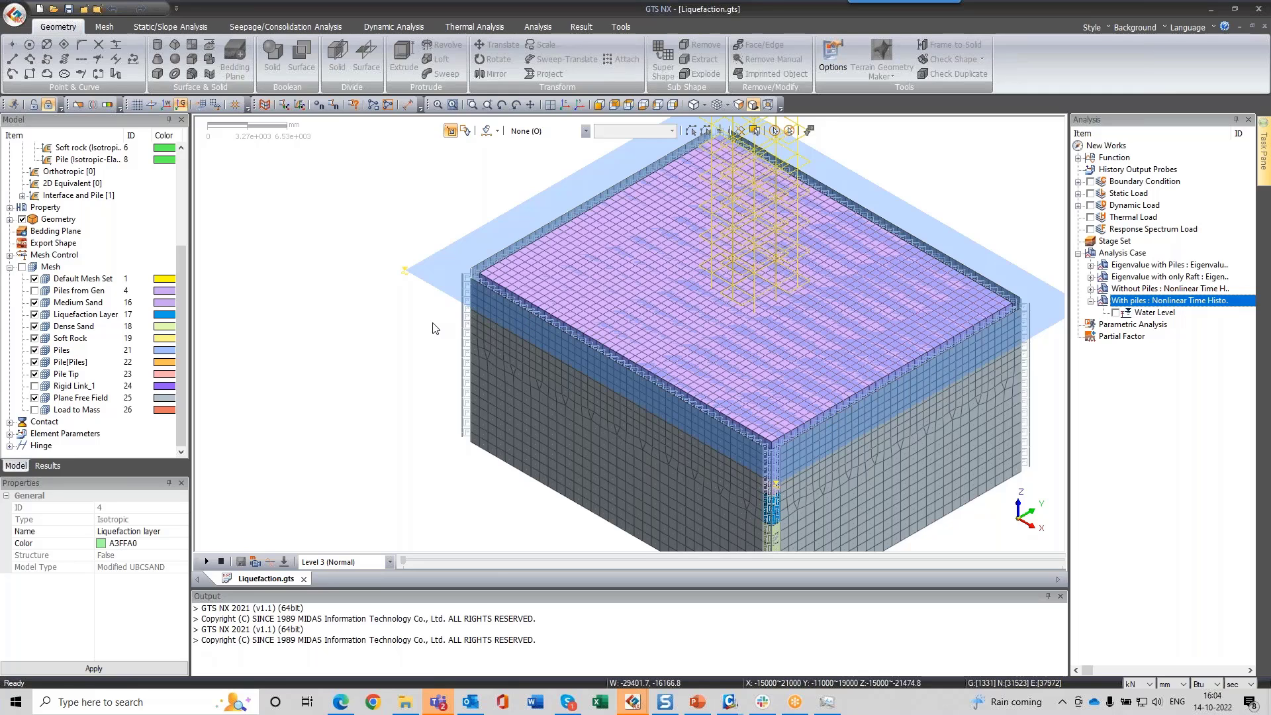
# Step: Inspect the soil block and its free-field boundary from the front and from an oblique angle
pyautogui.scroll(-4, 432, 323)
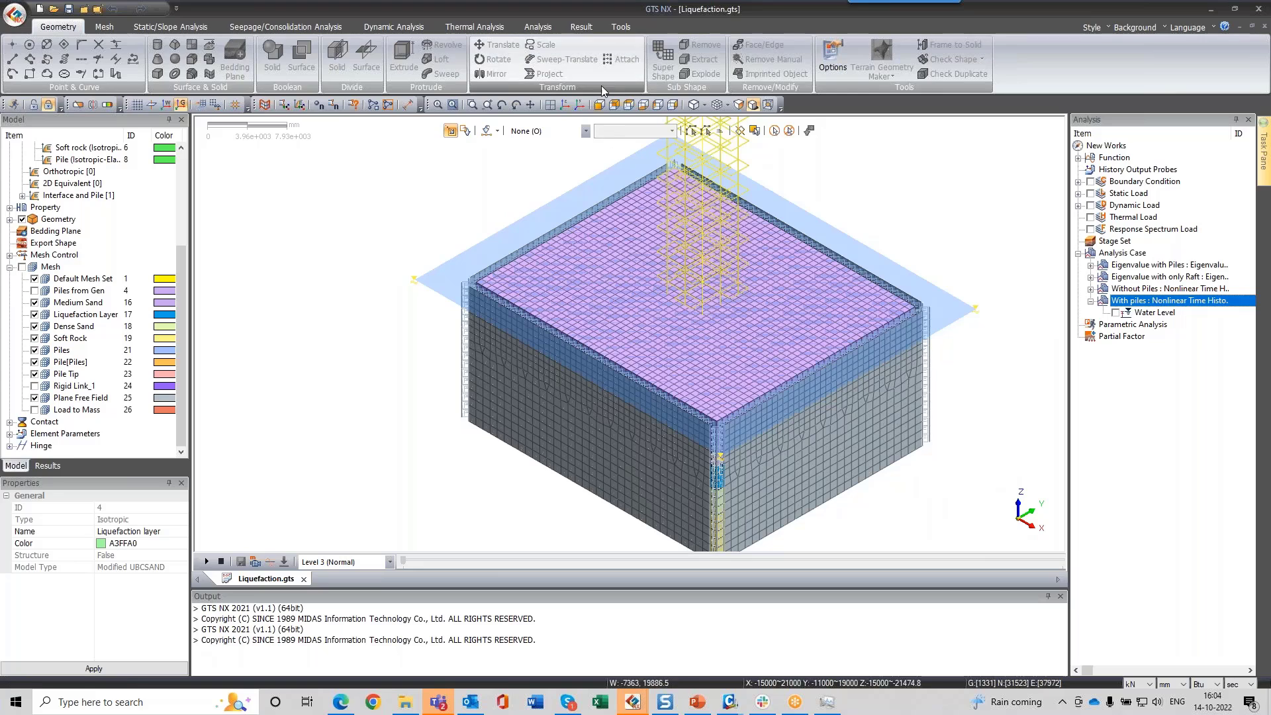
pyautogui.click(599, 106)
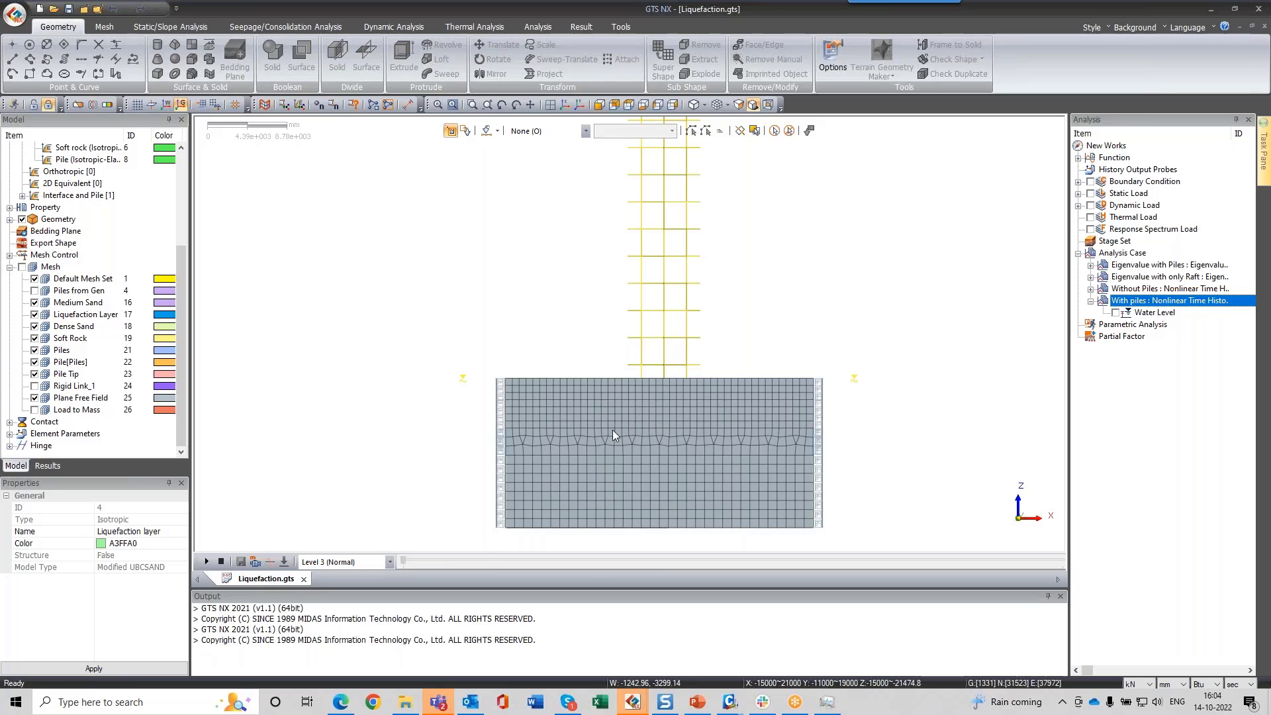
pyautogui.moveTo(613, 430); pyautogui.dragTo(523, 449, button='middle')
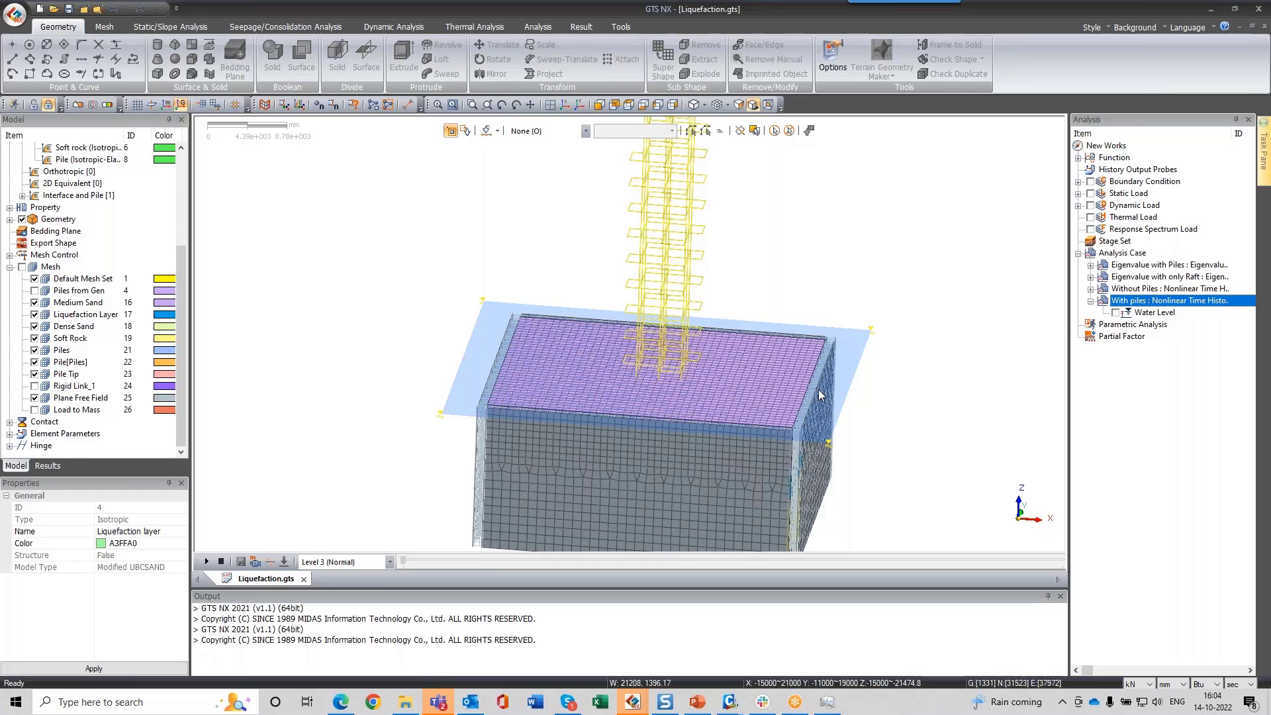
pyautogui.scroll(-2, 760, 346)
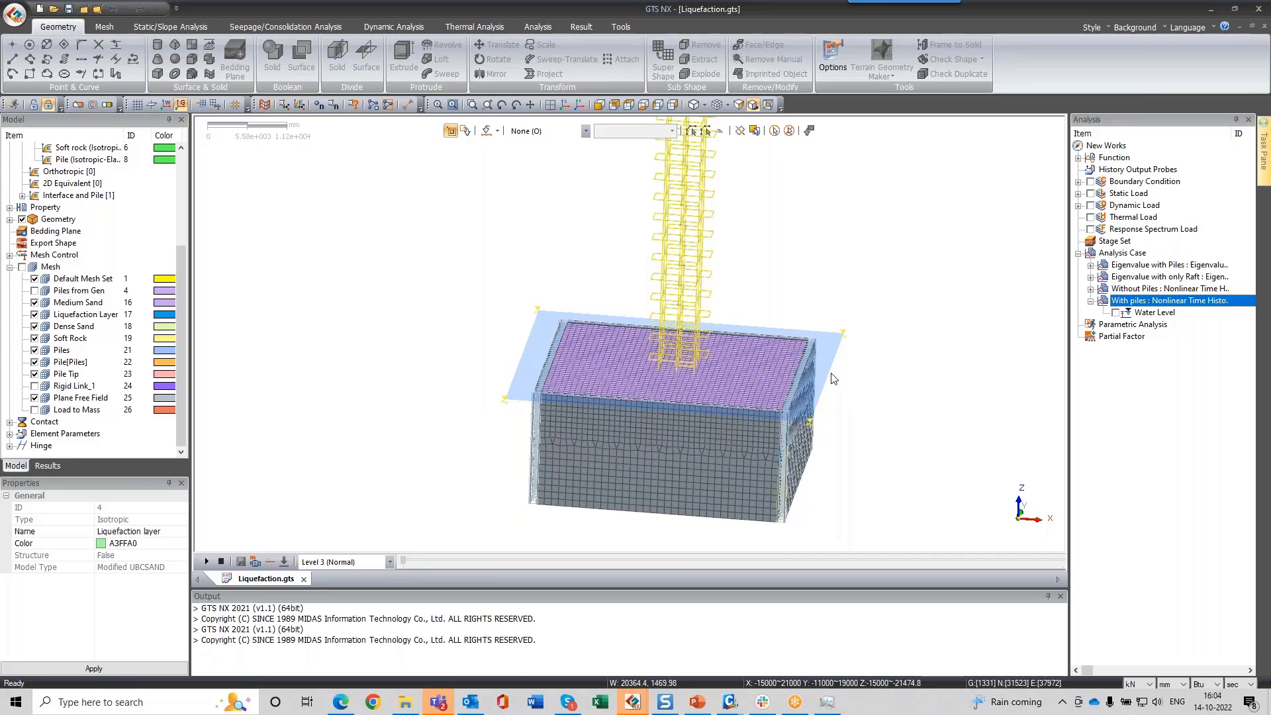
# Step: Open the ground acceleration load in Dynamic Load Set-1 for review
pyautogui.click(1079, 206)
pyautogui.click(1091, 217)
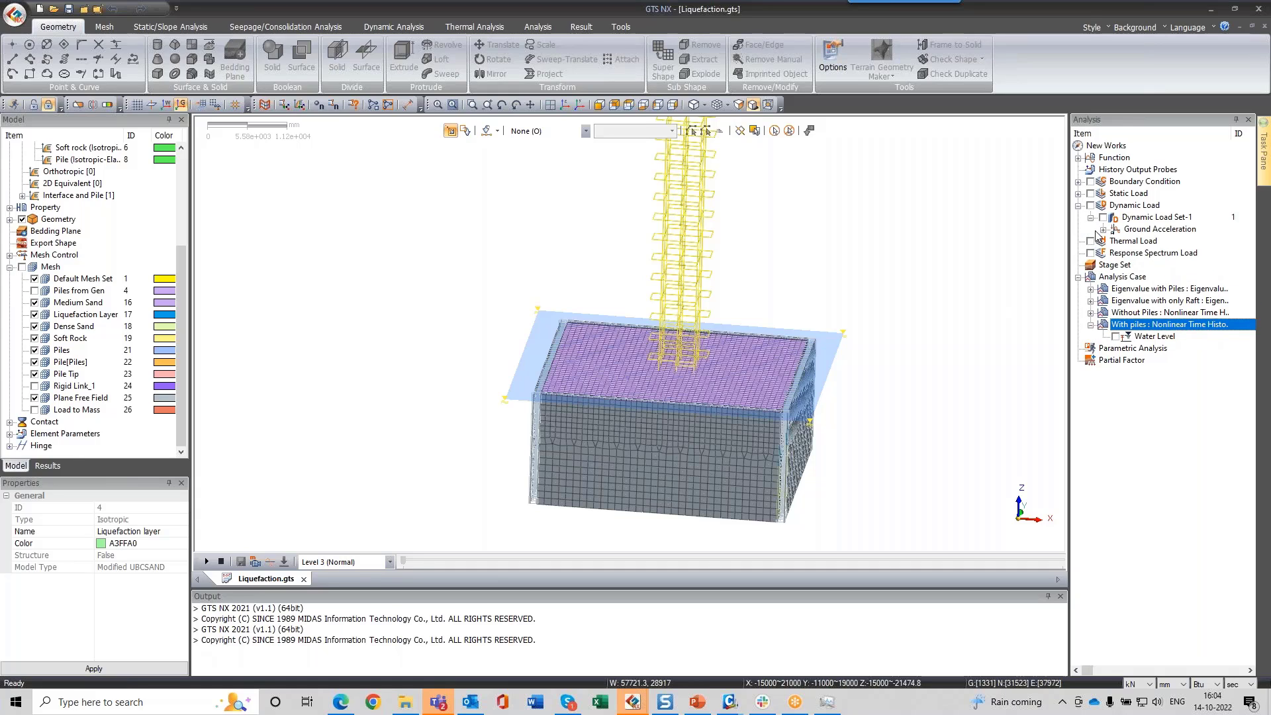
pyautogui.click(1103, 229)
pyautogui.rightClick(1155, 241)
pyautogui.click(1159, 268)
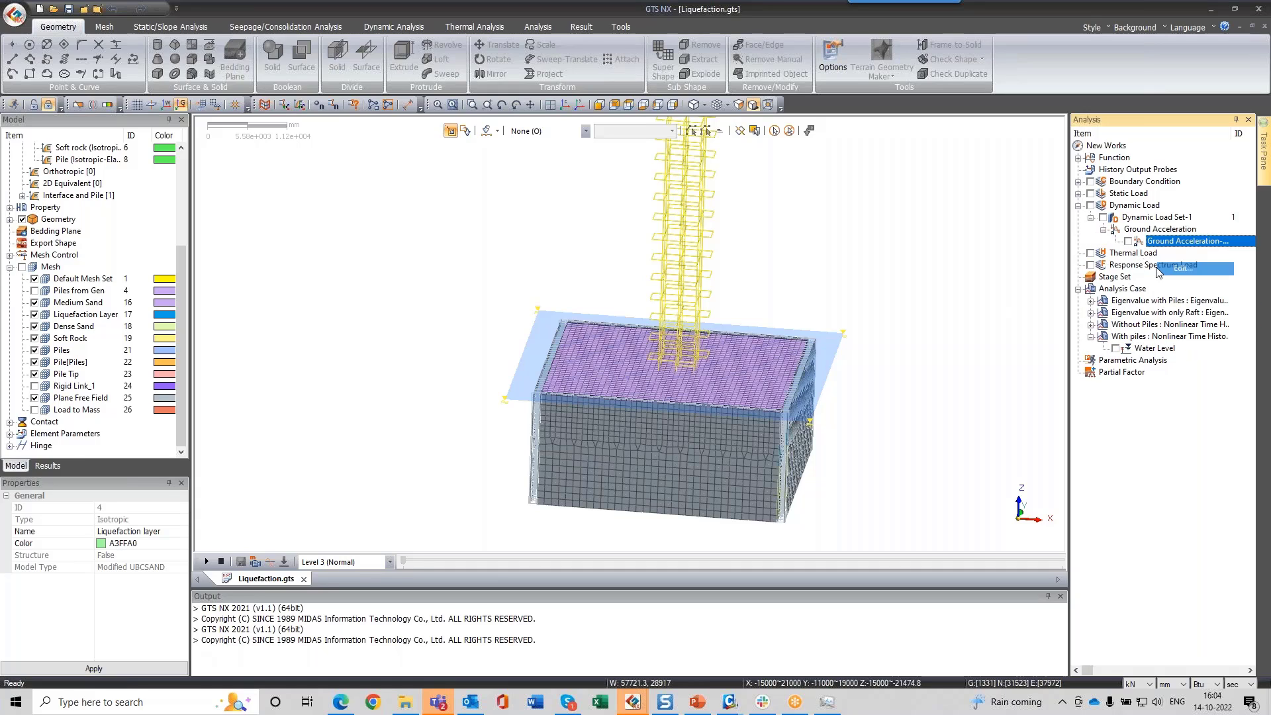
pyautogui.moveTo(385, 181); pyautogui.dragTo(218, 157)
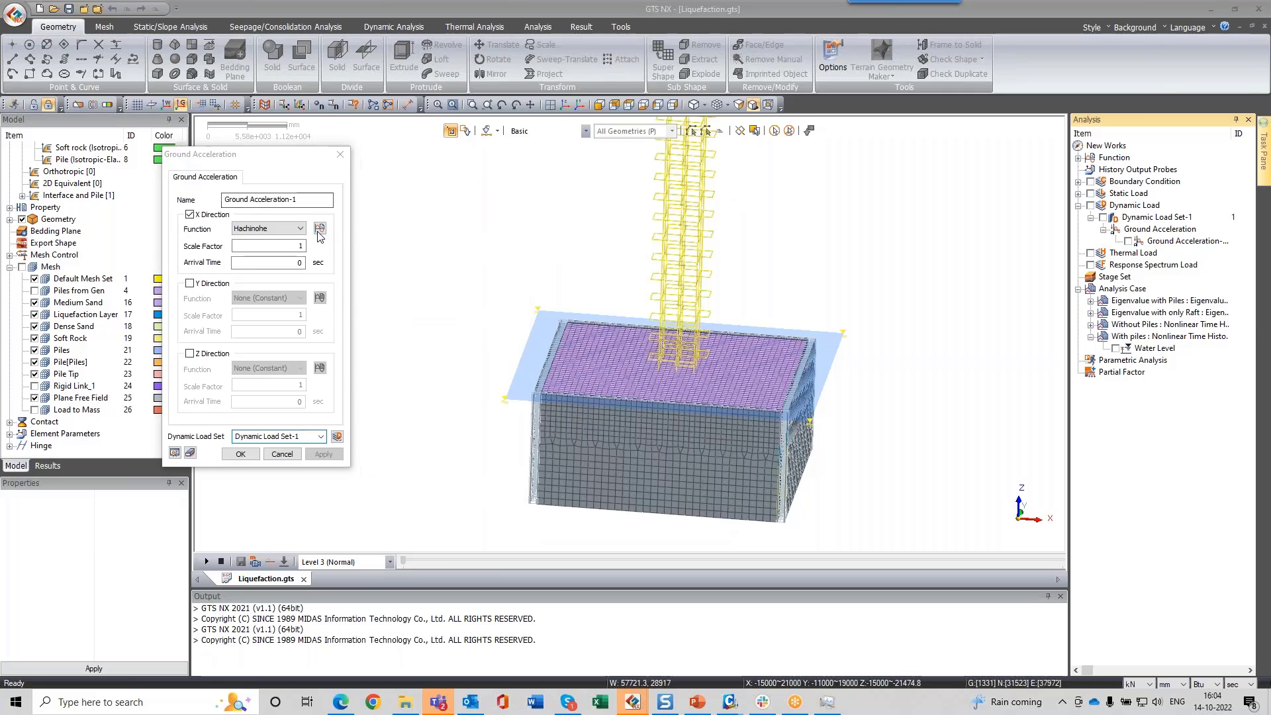
# Step: Review the Hachinohe time history function and its available data types, and close the ground acceleration definition without changes
pyautogui.click(319, 227)
pyautogui.doubleClick(319, 321)
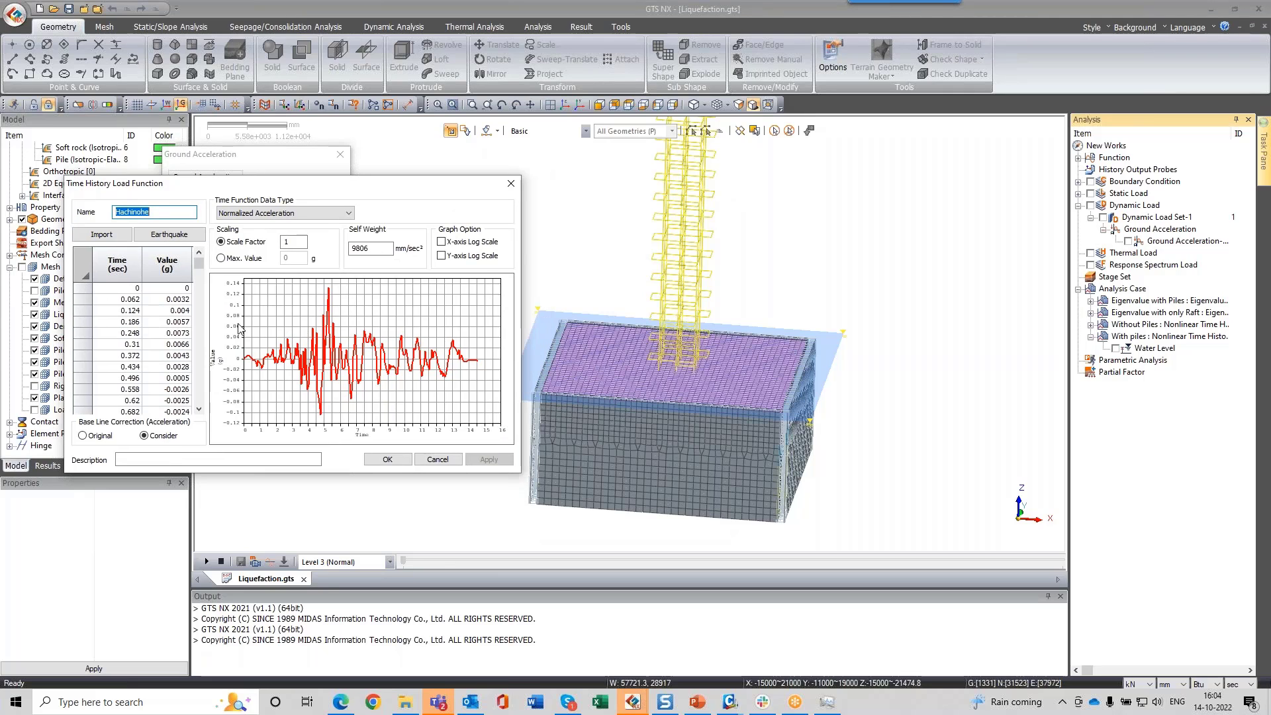
pyautogui.click(284, 214)
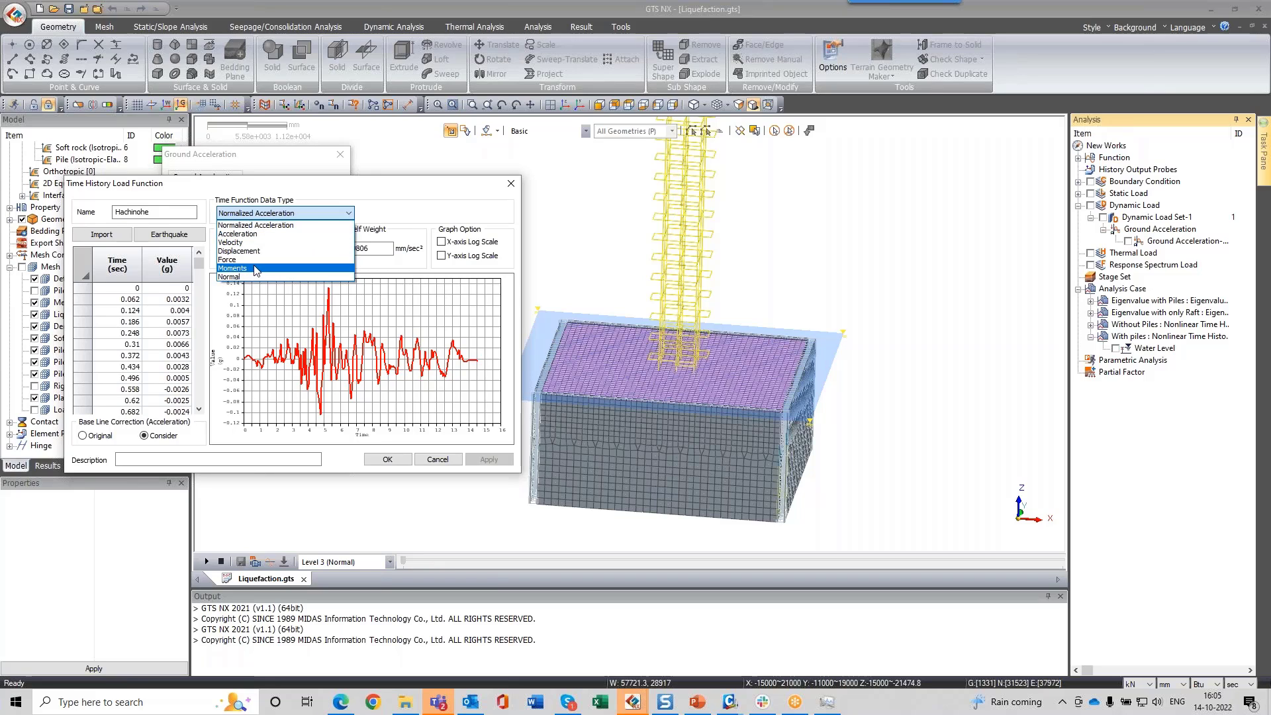
pyautogui.click(297, 192)
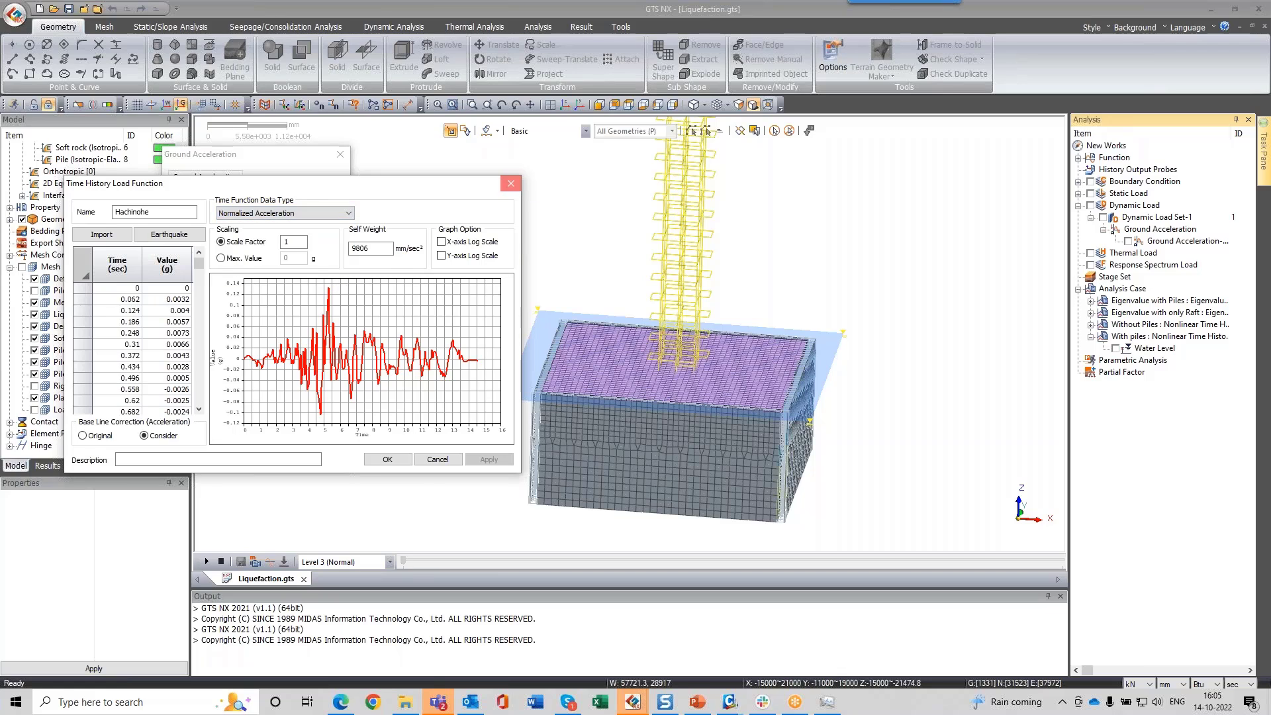
pyautogui.click(387, 458)
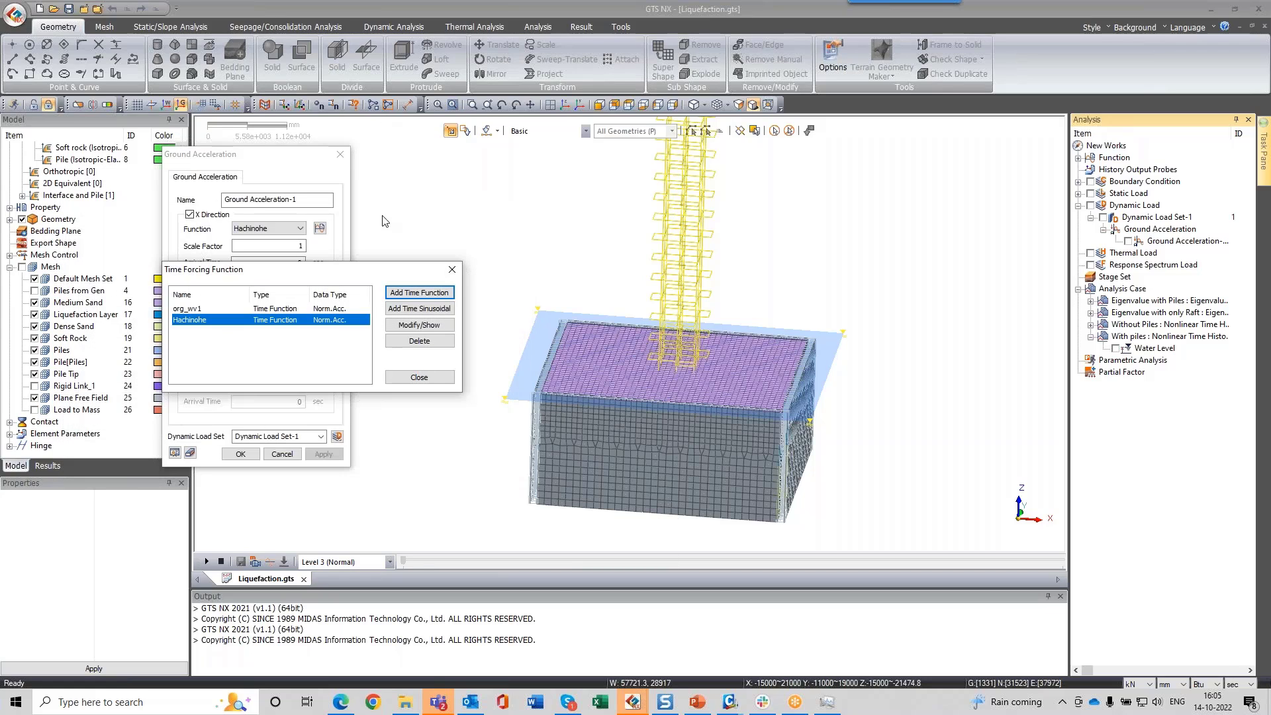
pyautogui.click(452, 268)
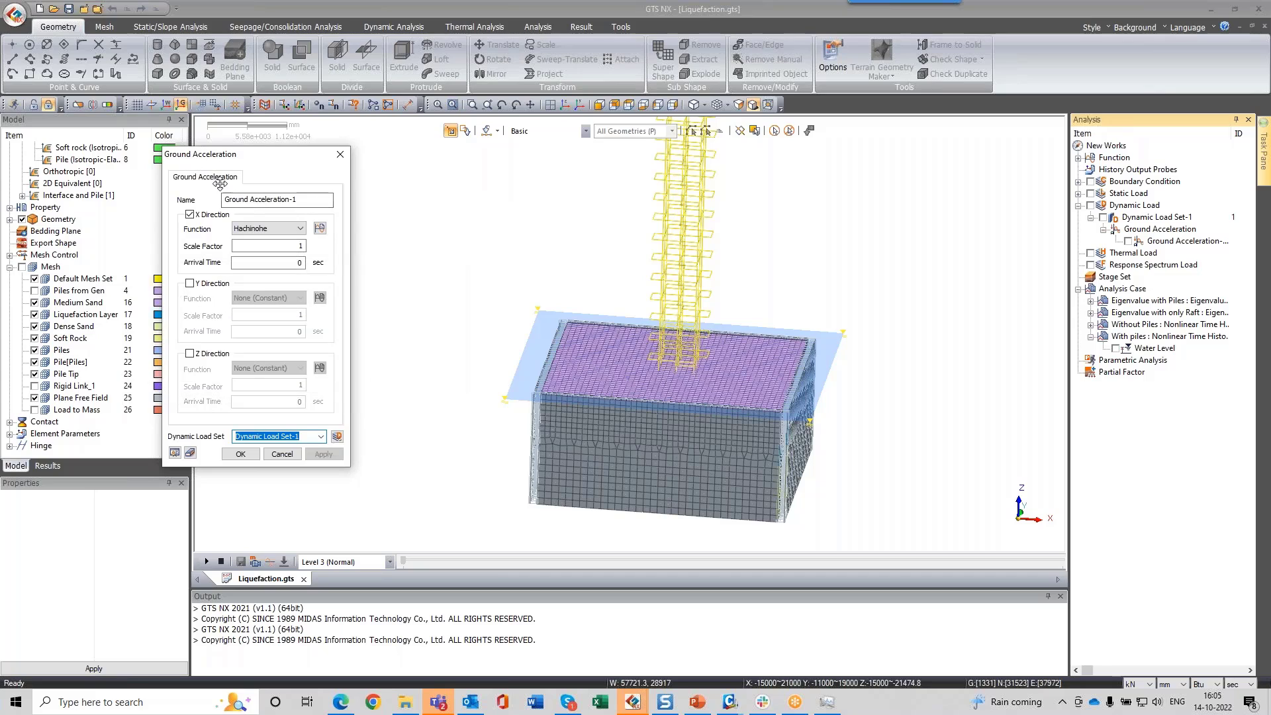
pyautogui.click(339, 155)
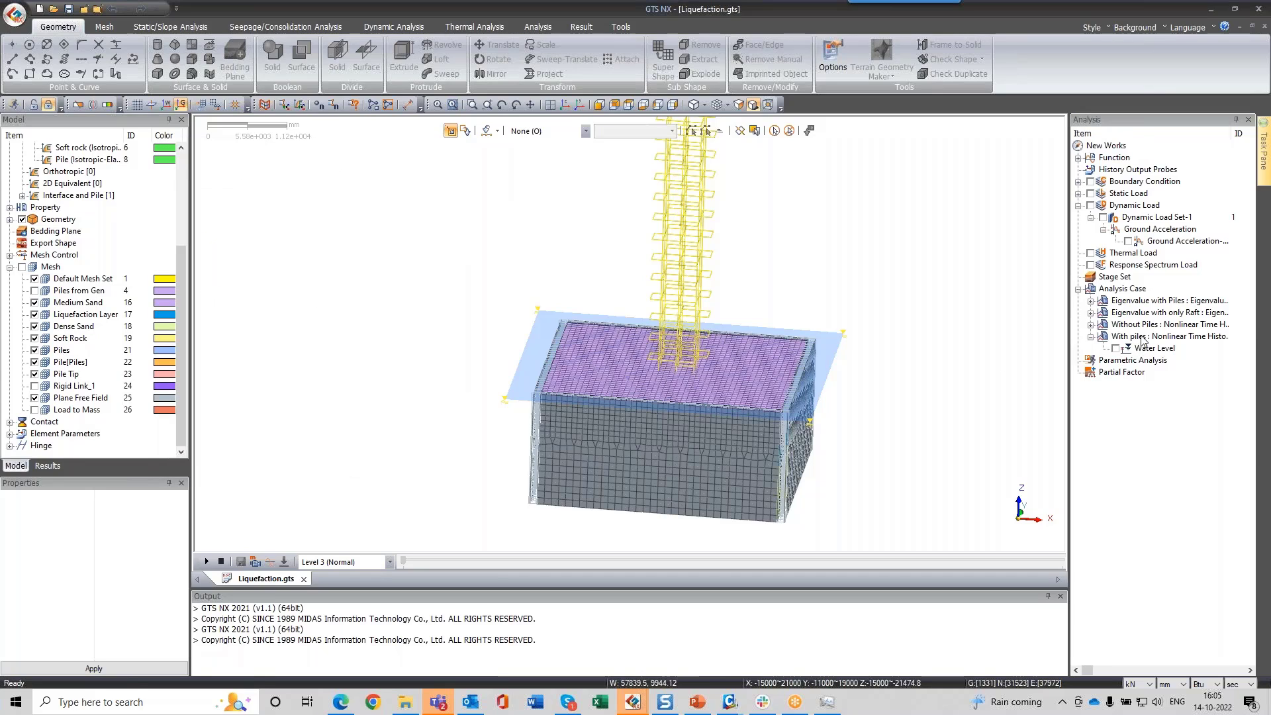
# Step: Review the time step definition of the With piles analysis case, including its duration and increment, leaving the values as they are
pyautogui.rightClick(1142, 340)
pyautogui.click(1166, 409)
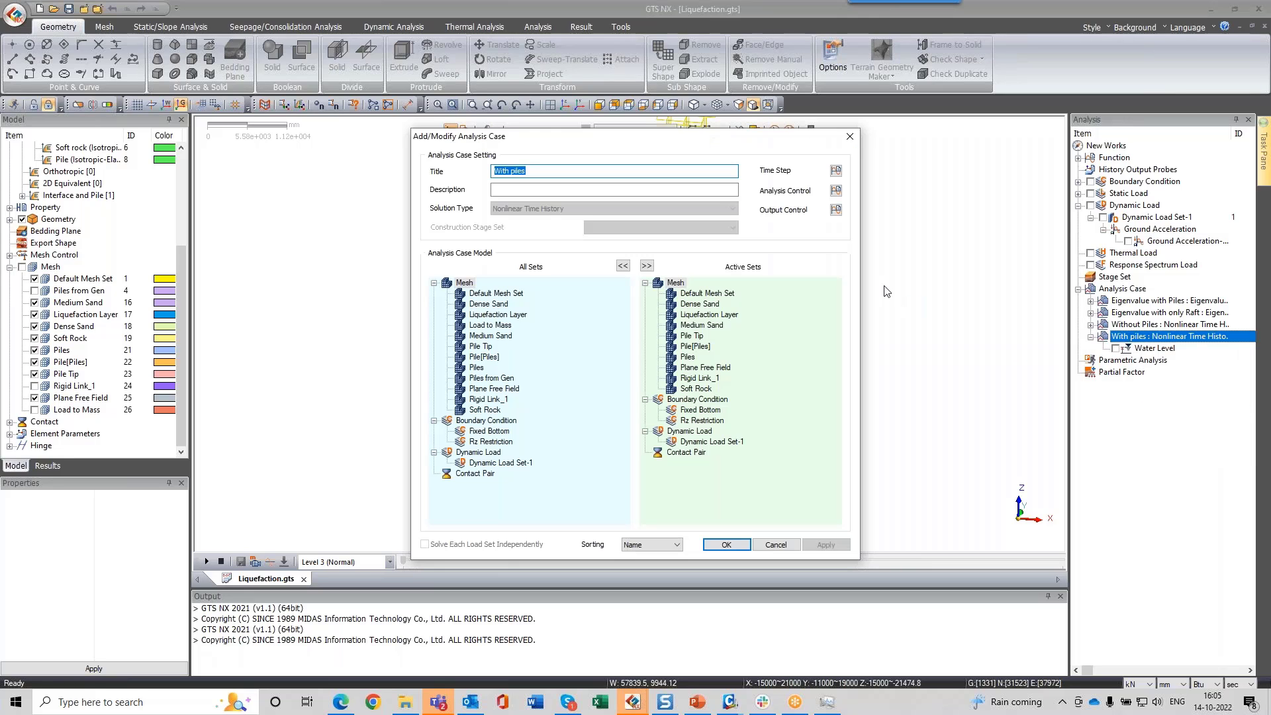
pyautogui.moveTo(690, 142); pyautogui.dragTo(571, 129)
pyautogui.click(716, 158)
pyautogui.moveTo(450, 180); pyautogui.dragTo(801, 117)
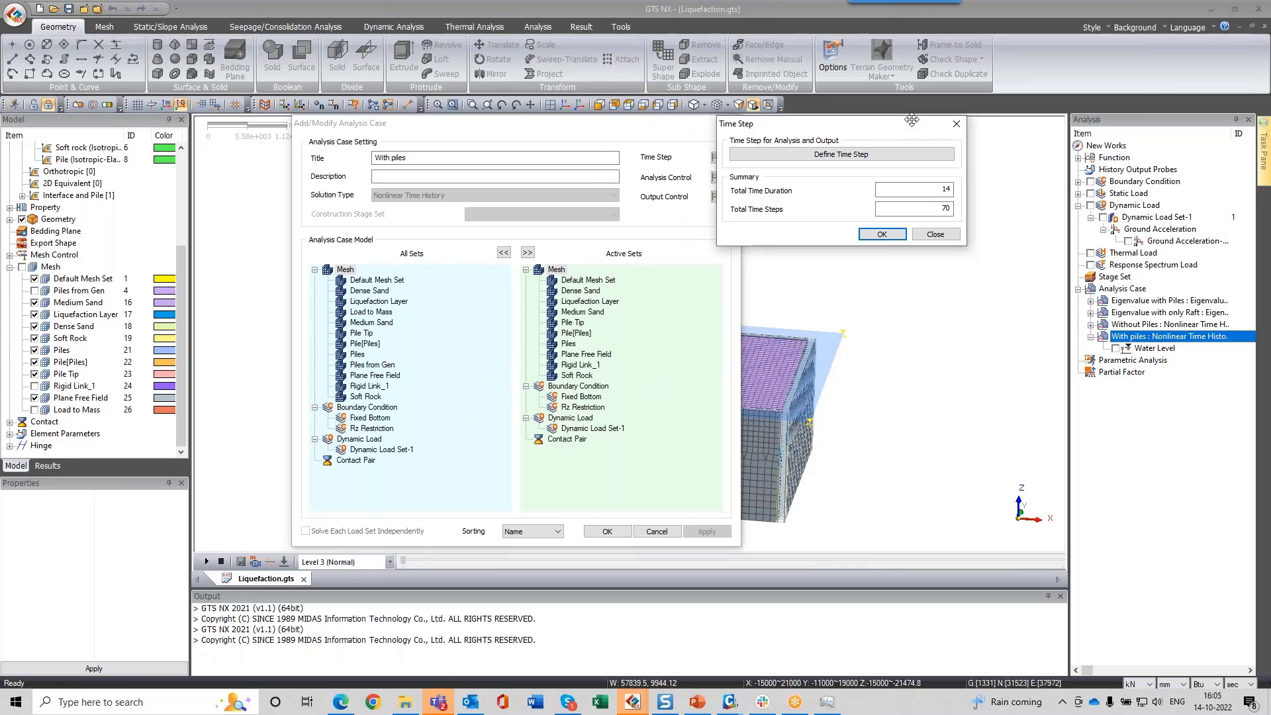
pyautogui.click(881, 147)
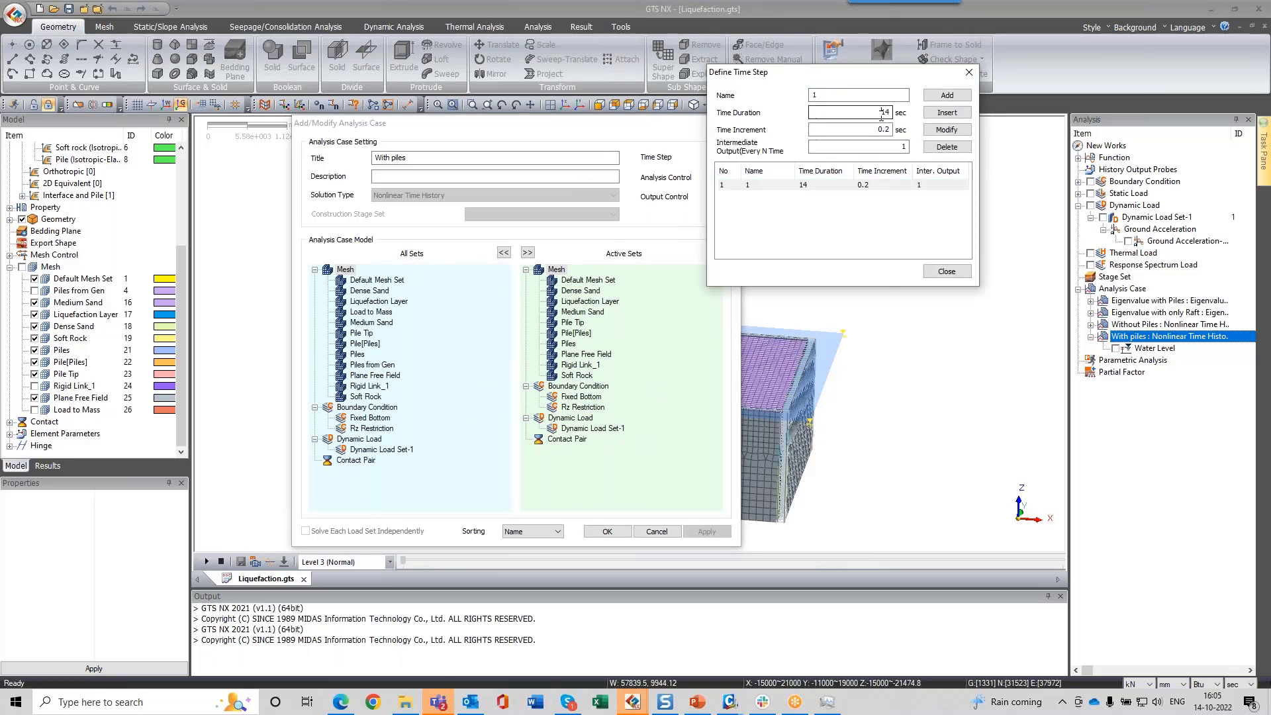
pyautogui.moveTo(890, 130); pyautogui.dragTo(853, 132)
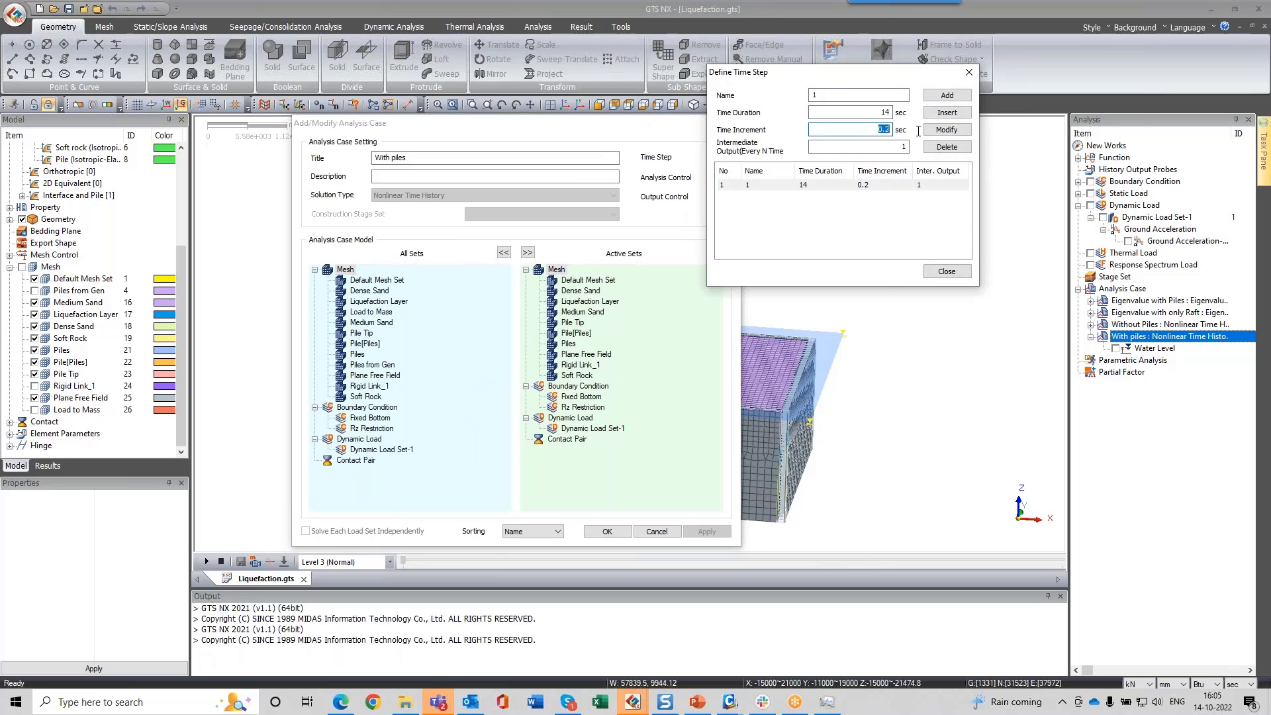
pyautogui.moveTo(848, 72); pyautogui.dragTo(895, 68)
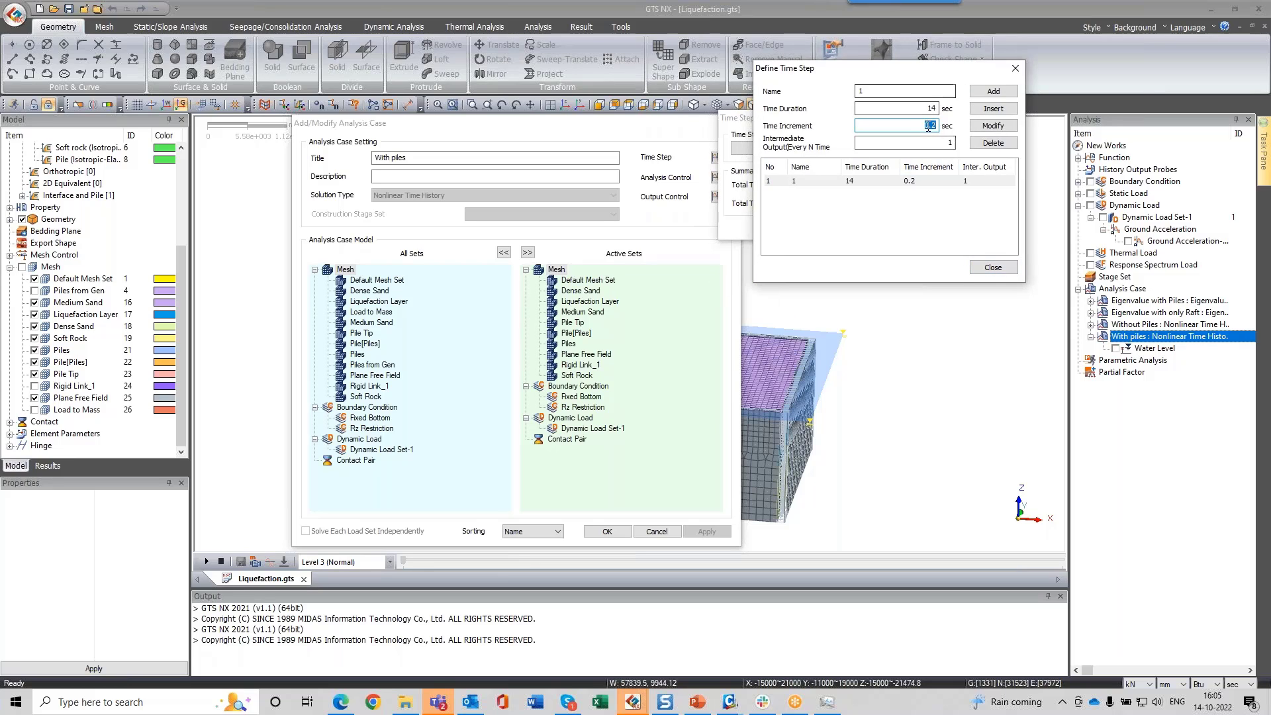
pyautogui.click(928, 126)
pyautogui.click(990, 268)
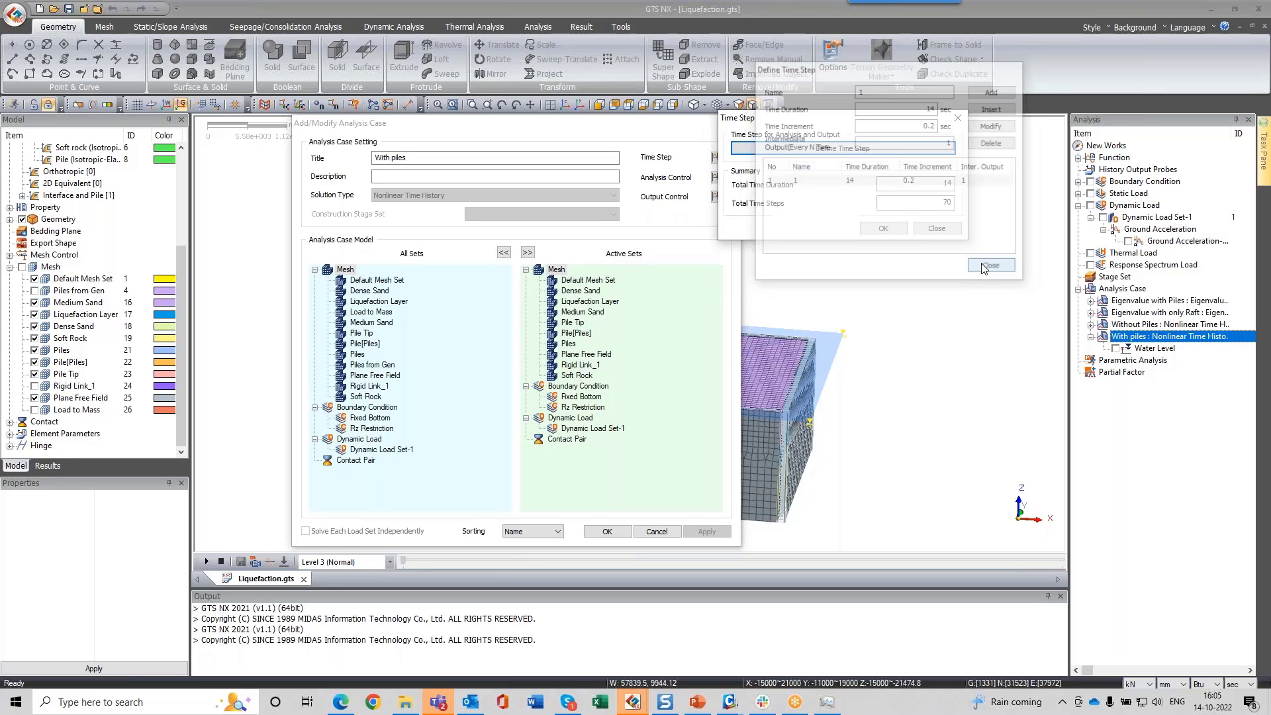
pyautogui.click(937, 228)
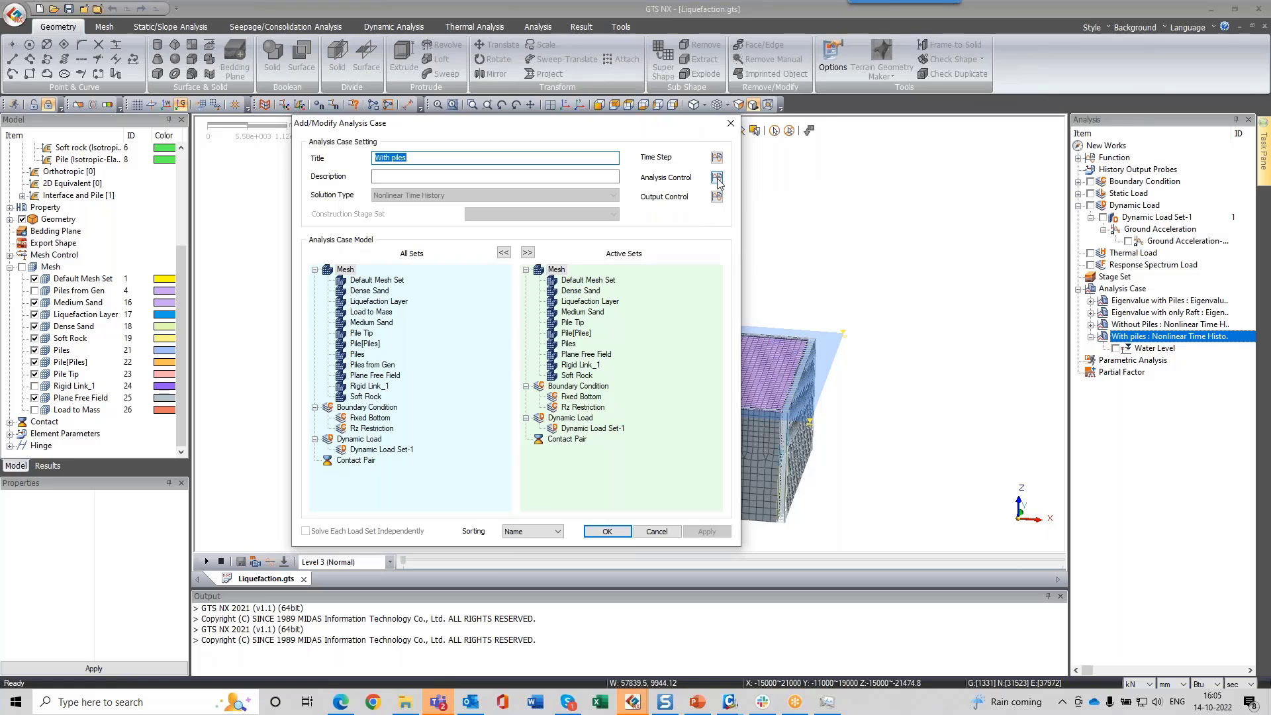
# Step: Examine the dynamic damping method in the case's analysis control, including the Mode 1 and Mode 2 frequencies
pyautogui.click(716, 177)
pyautogui.moveTo(587, 163); pyautogui.dragTo(839, 99)
pyautogui.click(692, 114)
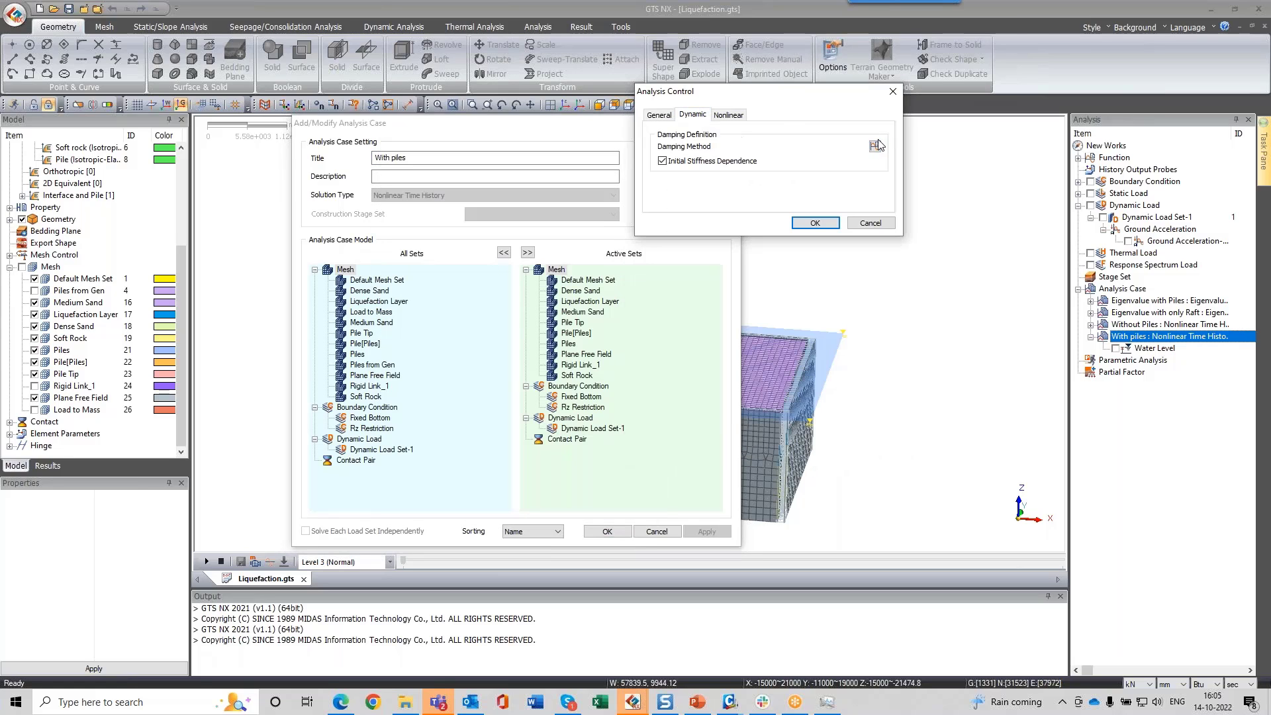
pyautogui.click(874, 147)
pyautogui.moveTo(945, 186); pyautogui.dragTo(713, 262)
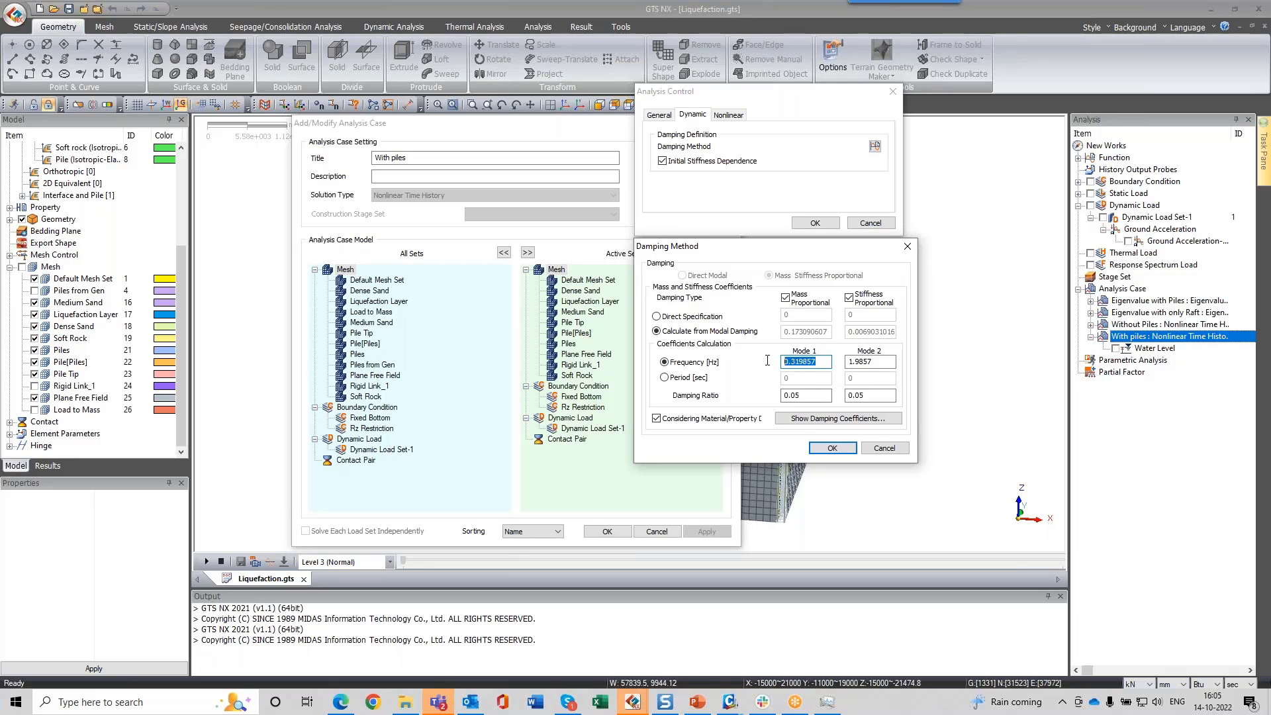
pyautogui.click(874, 362)
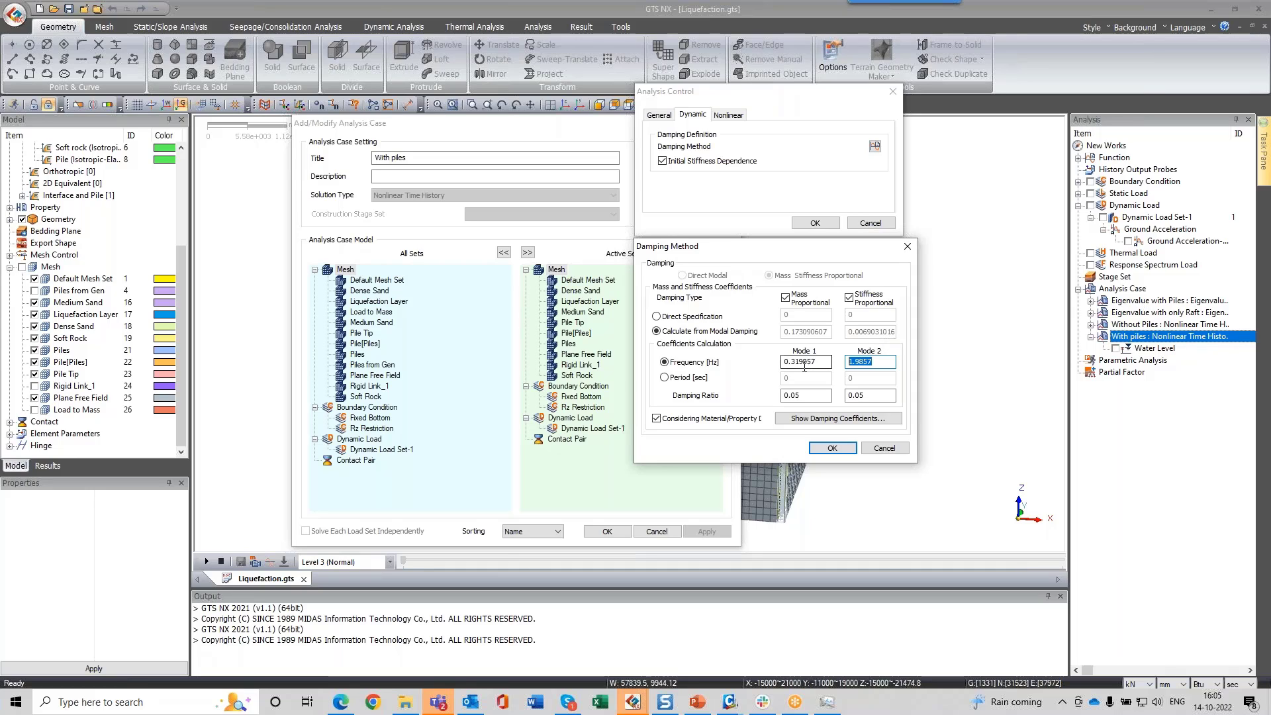
pyautogui.moveTo(787, 362); pyautogui.dragTo(887, 361)
# Step: Review the damping coefficients for the materials and properties, and close the With piles case without changes
pyautogui.click(885, 419)
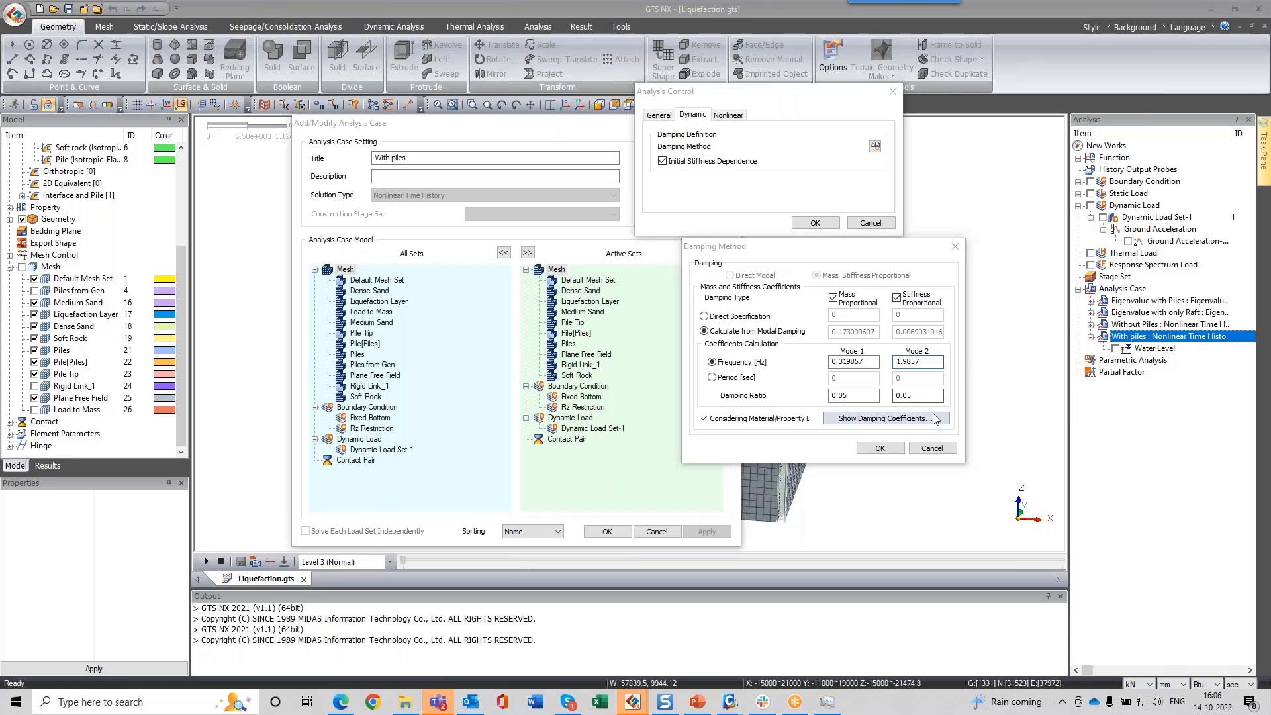
pyautogui.moveTo(1080, 433); pyautogui.dragTo(826, 355)
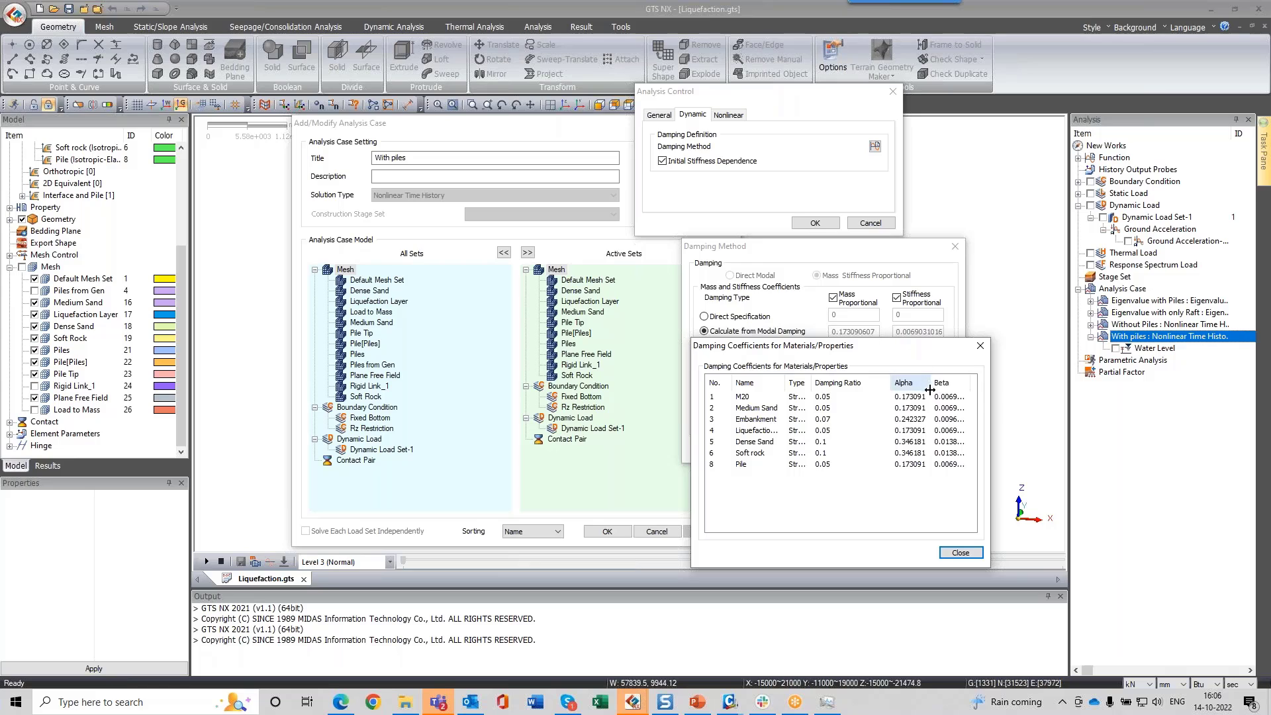
pyautogui.click(979, 346)
pyautogui.click(953, 246)
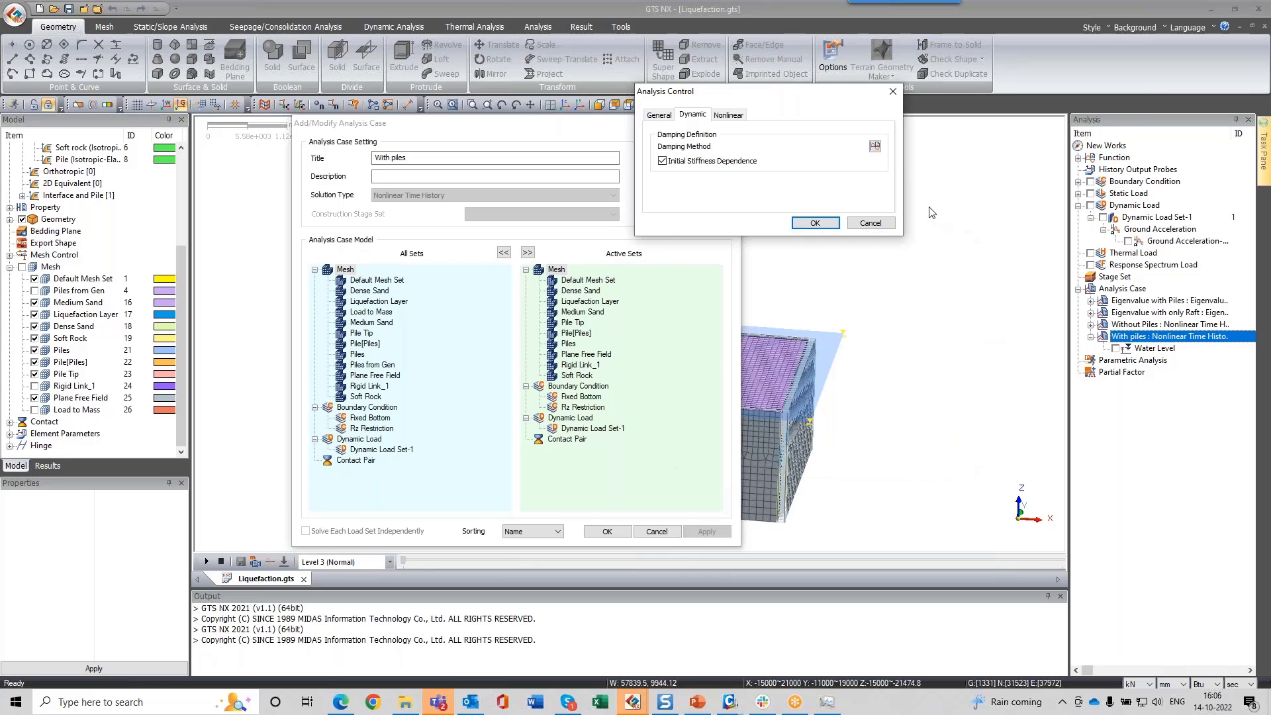
pyautogui.click(815, 222)
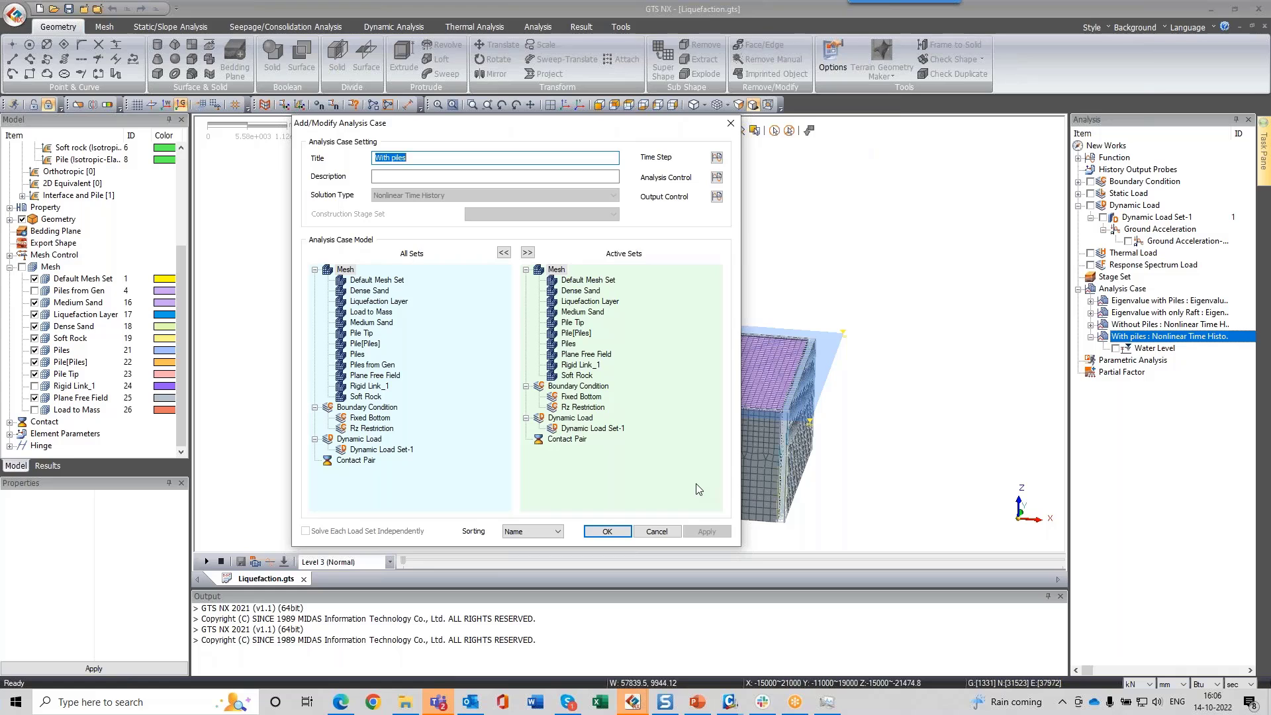
pyautogui.click(674, 537)
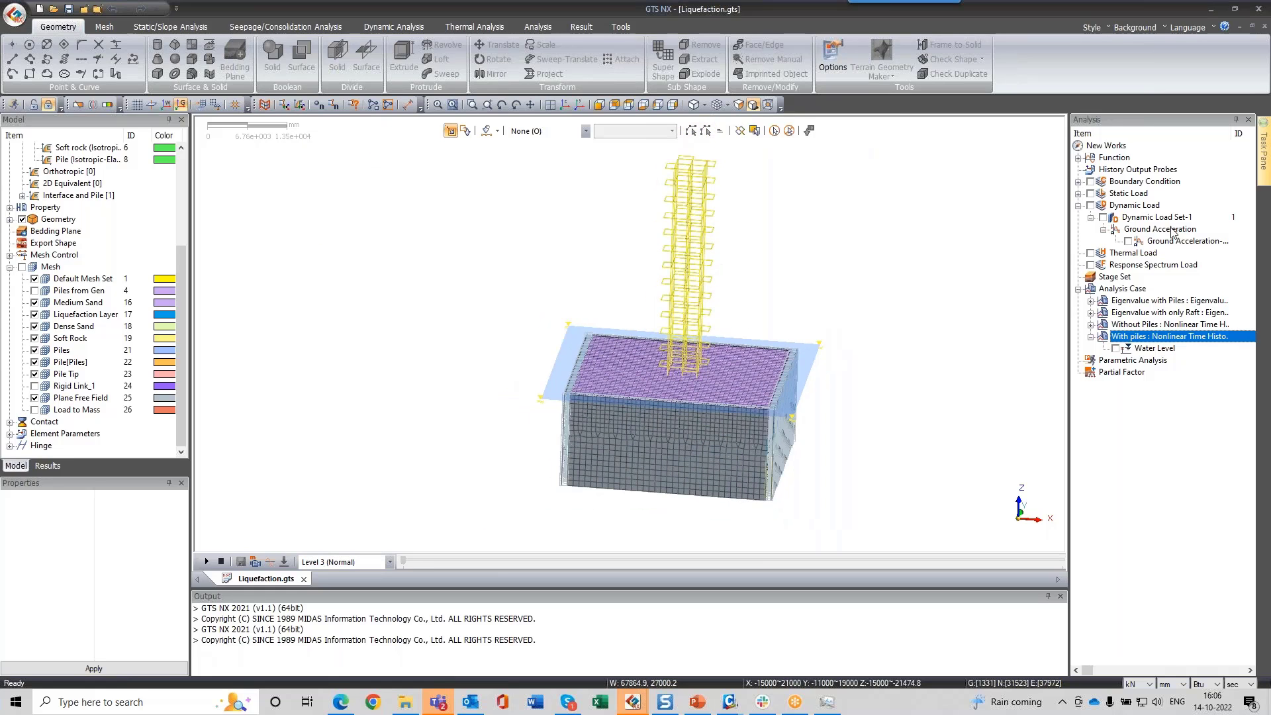
# Step: Display the static loads on the building, check the list of static load sets, and hide the loads again
pyautogui.click(1090, 194)
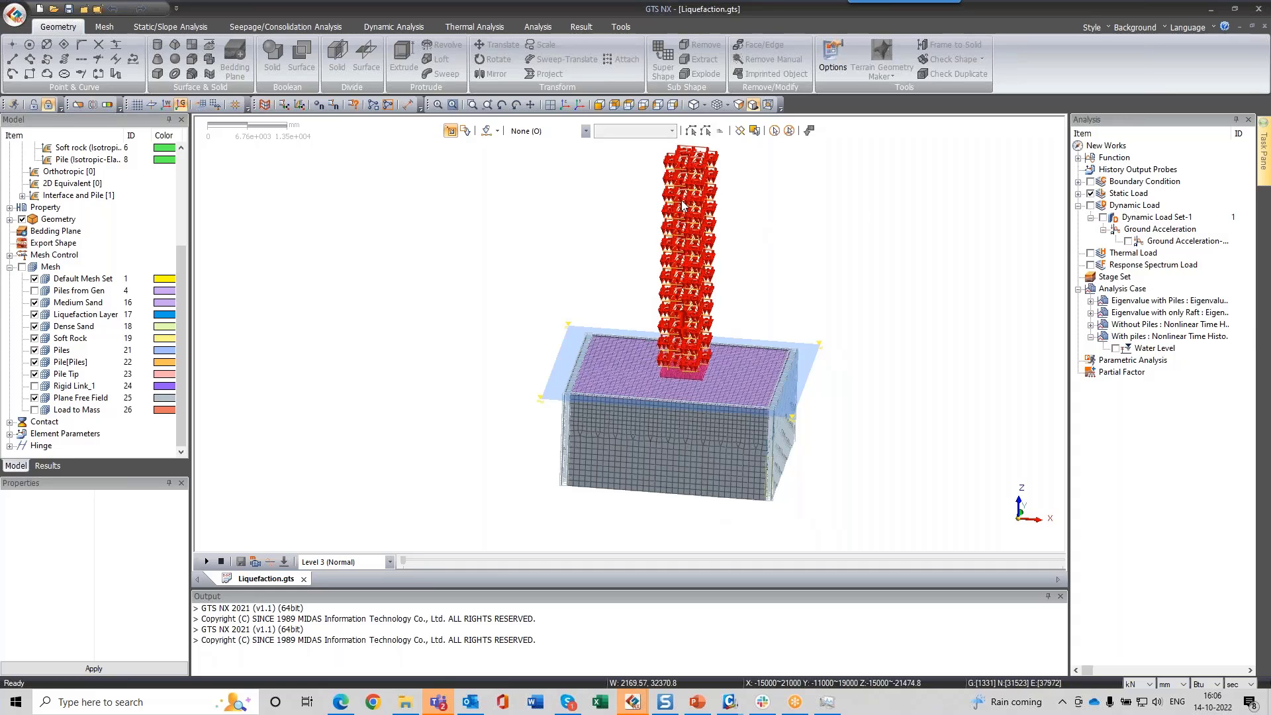
pyautogui.moveTo(684, 265)
pyautogui.mouseDown(button='middle')
pyautogui.moveTo(691, 220)
pyautogui.moveTo(686, 279)
pyautogui.mouseUp(button='middle')
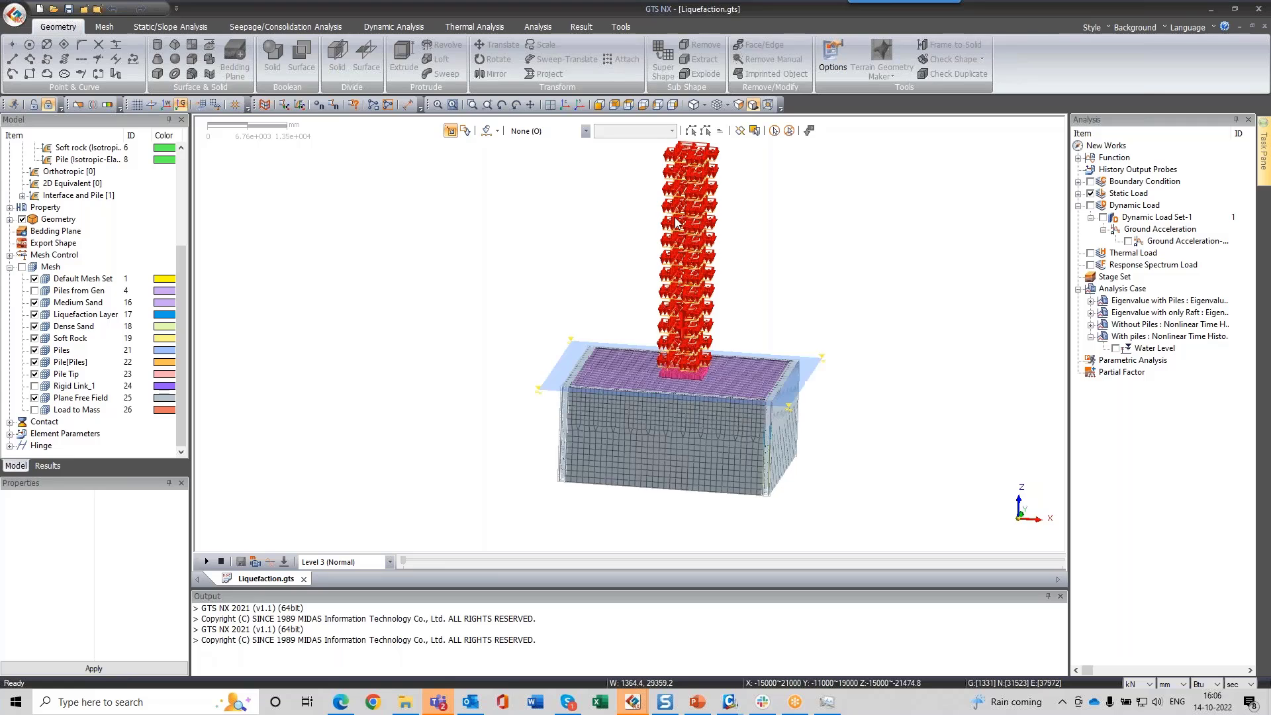
pyautogui.scroll(7, 689, 258)
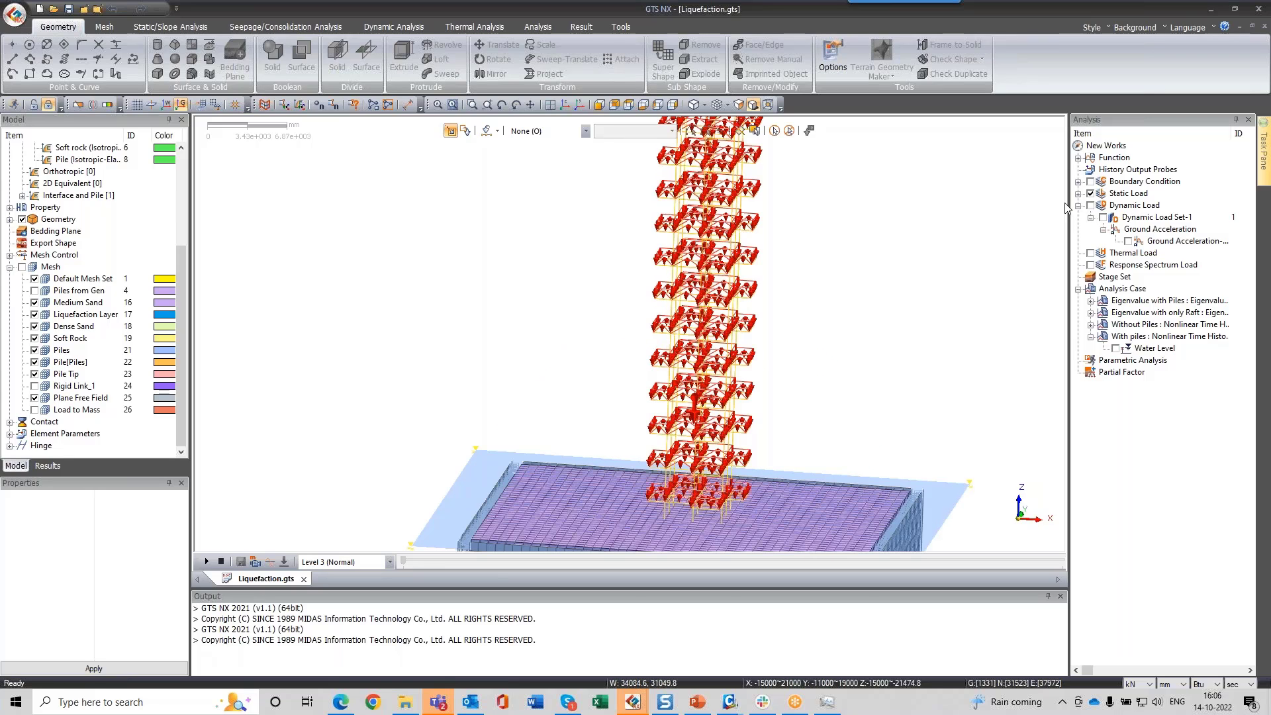
pyautogui.click(1078, 194)
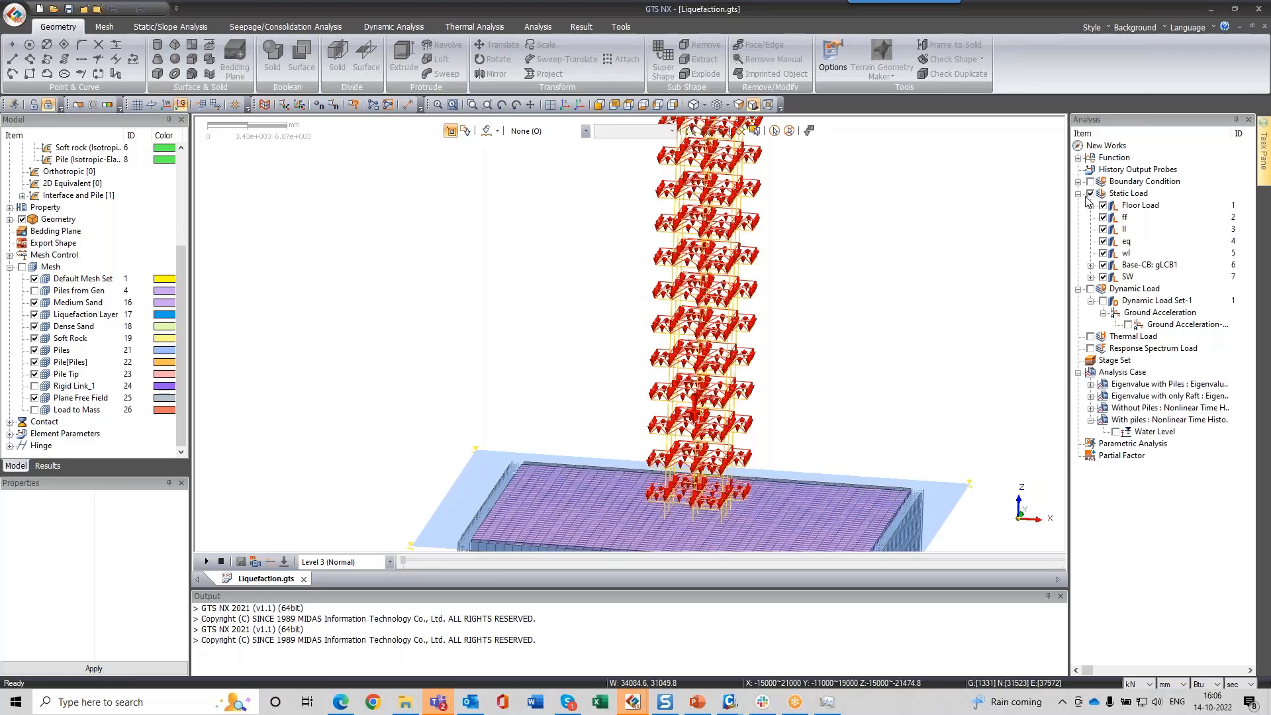
pyautogui.click(1078, 194)
pyautogui.click(1090, 194)
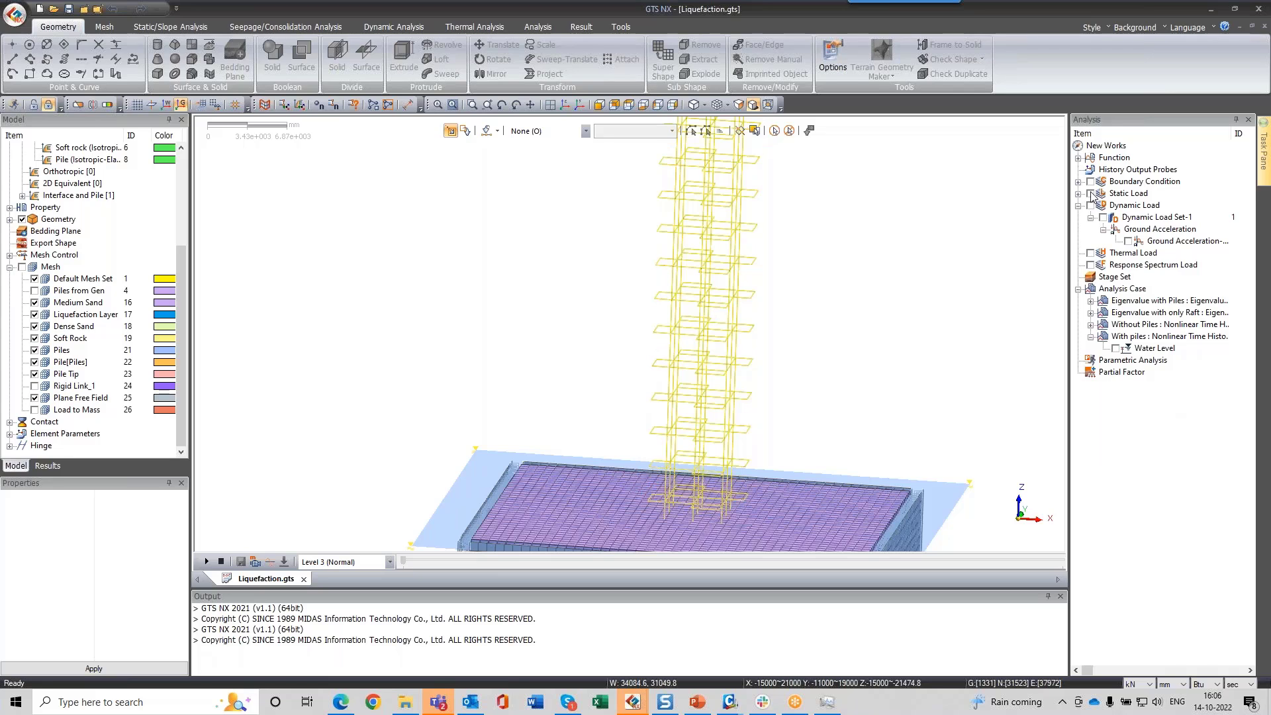
# Step: Show the Load to Mass mesh set on the building frame
pyautogui.scroll(-2, 766, 344)
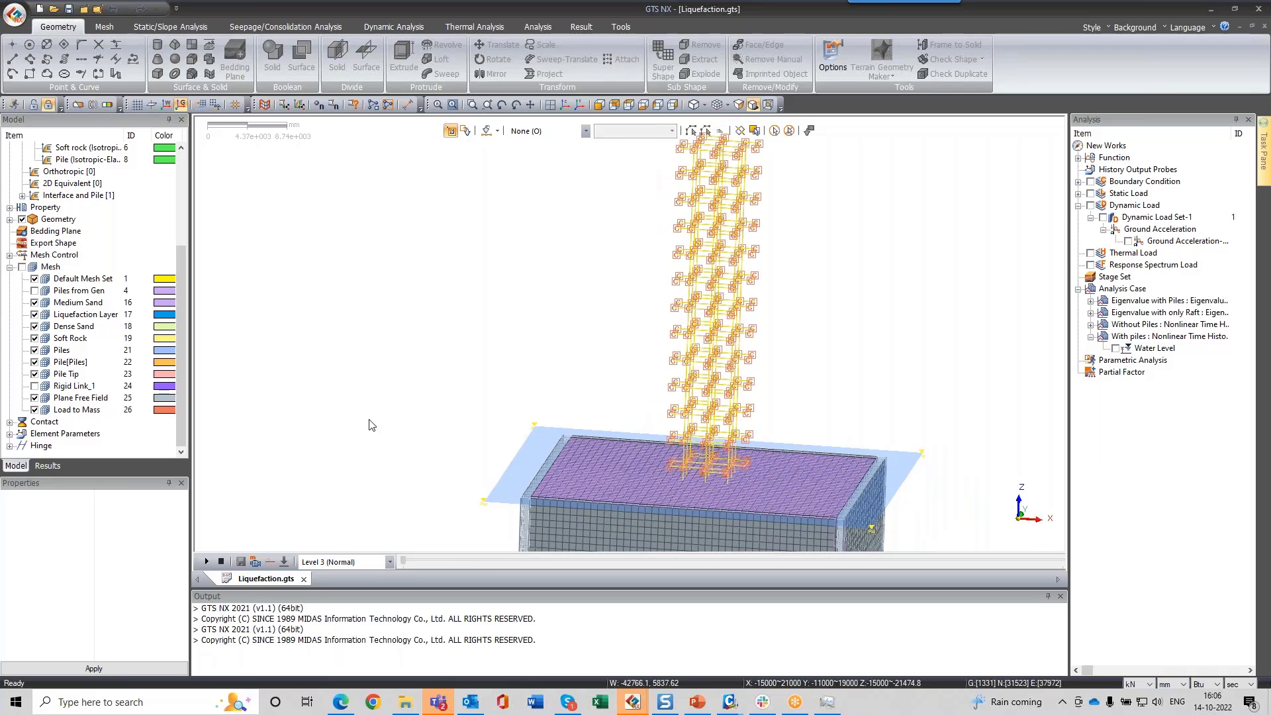
pyautogui.scroll(-1, 620, 406)
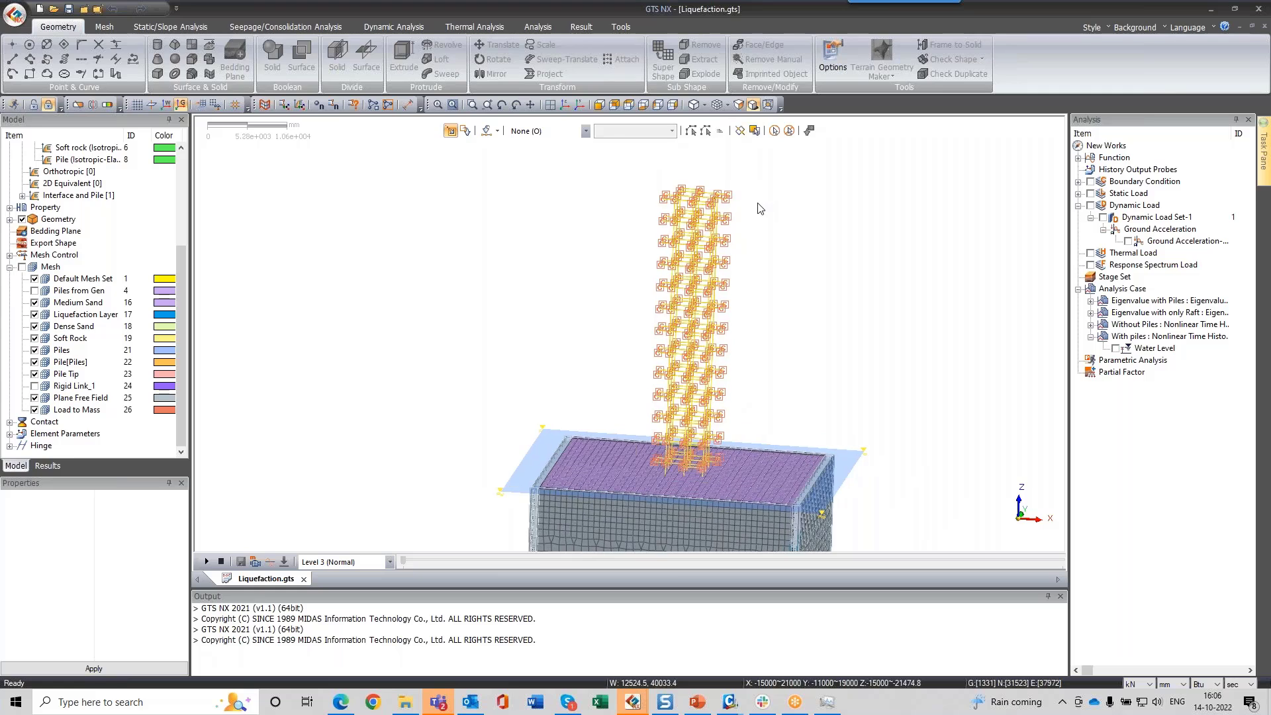
# Step: Examine the Load to Mass elements on the building frame and bring up the dynamic analysis commands
pyautogui.scroll(1, 760, 209)
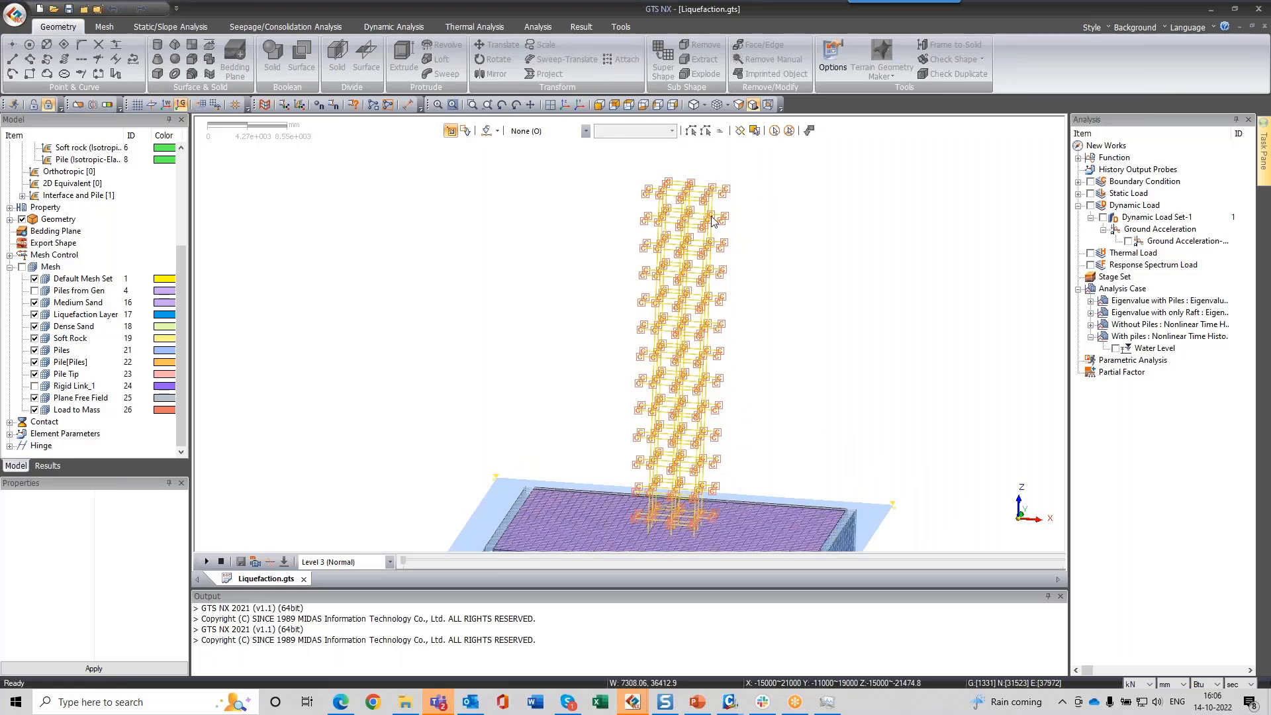
pyautogui.click(400, 30)
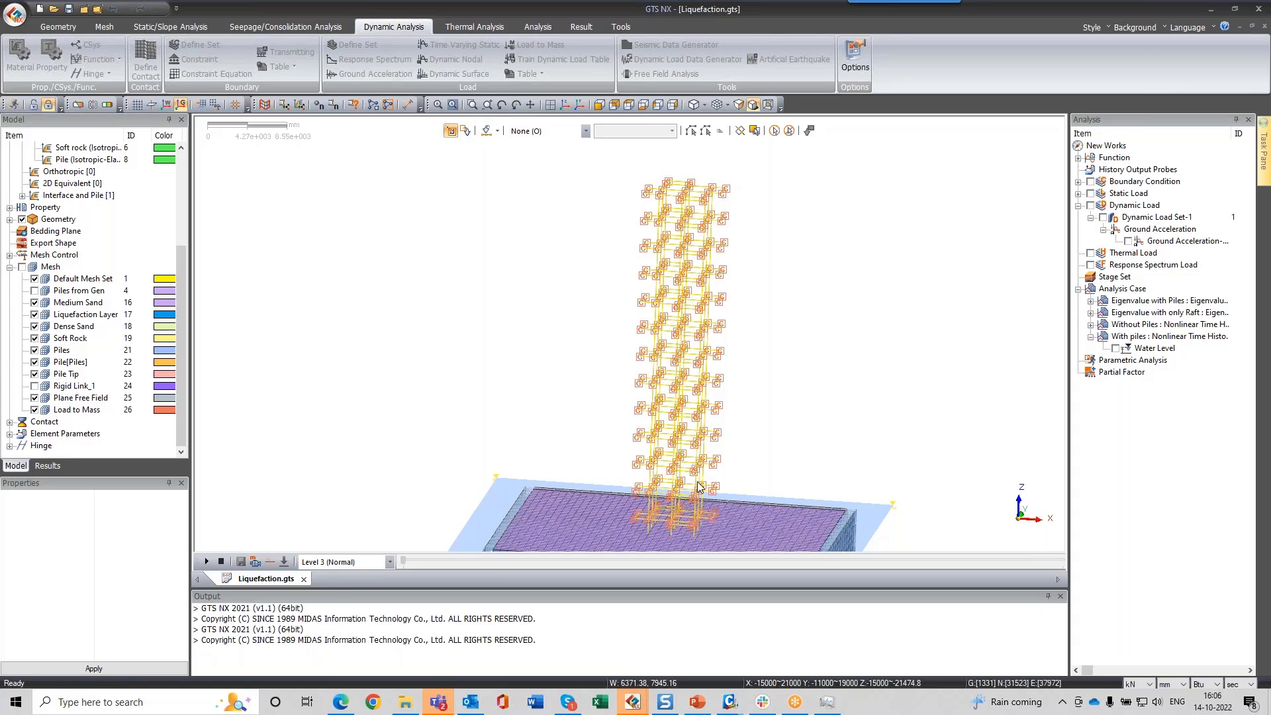
pyautogui.scroll(-3, 638, 199)
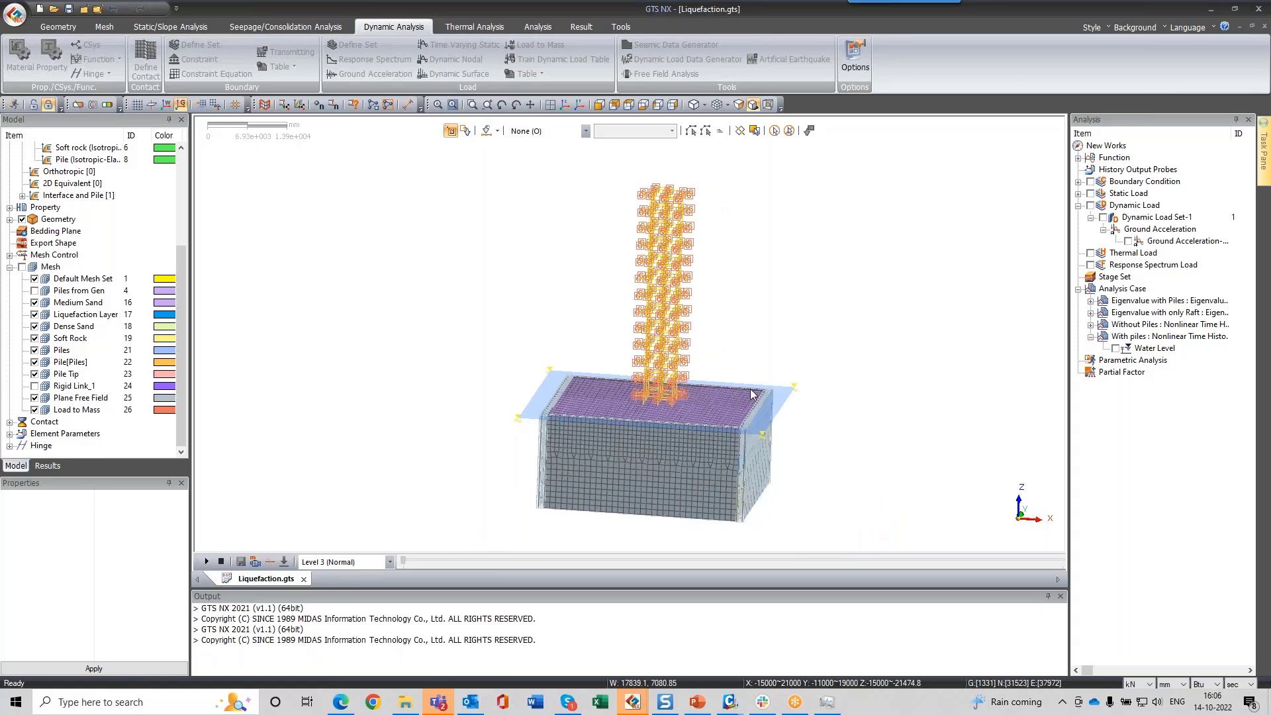
# Step: List the available results and expand the ABSOLUTE MAX set of the With piles nonlinear time history case
pyautogui.click(47, 465)
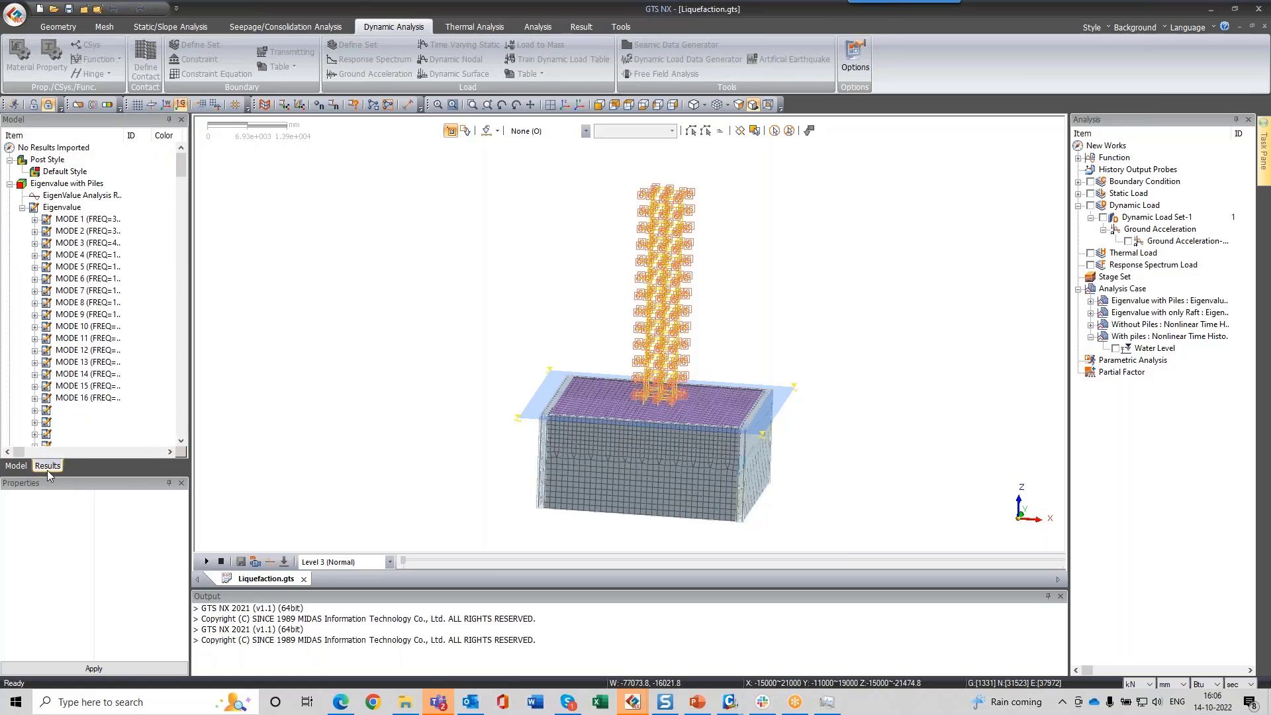
pyautogui.rightClick(1119, 336)
pyautogui.click(1136, 342)
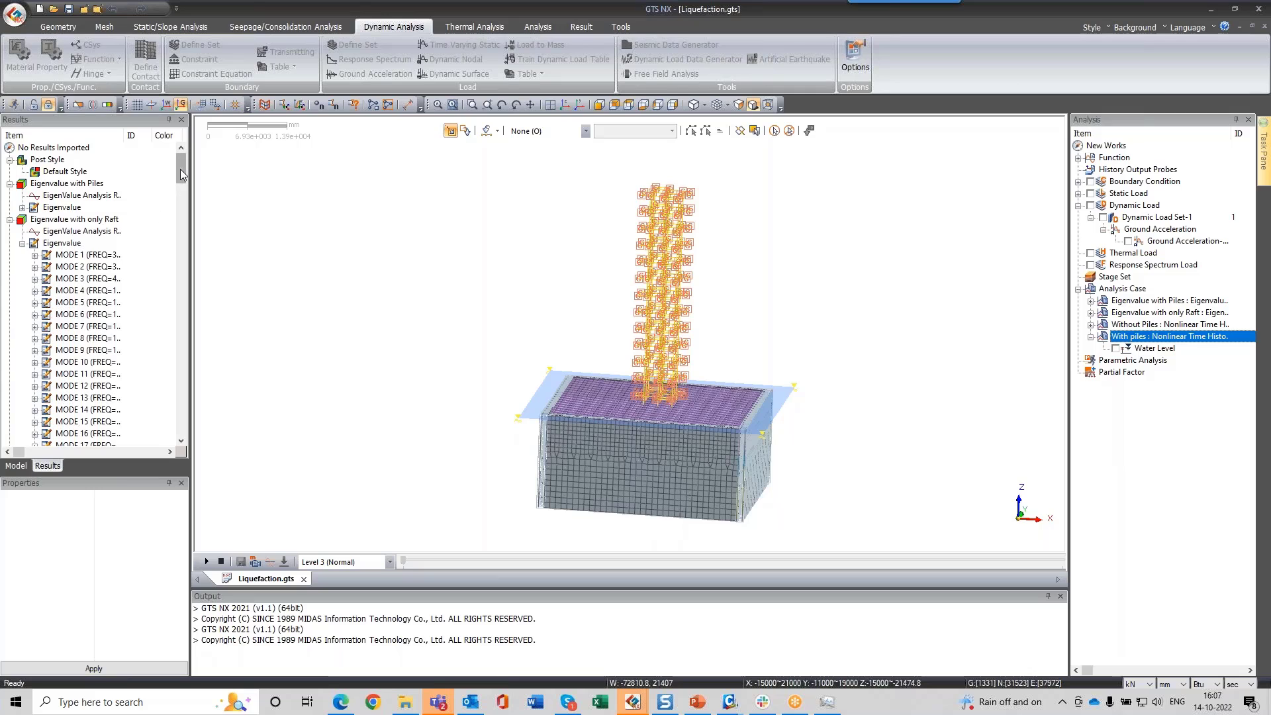
pyautogui.moveTo(181, 169); pyautogui.dragTo(181, 423)
pyautogui.click(35, 433)
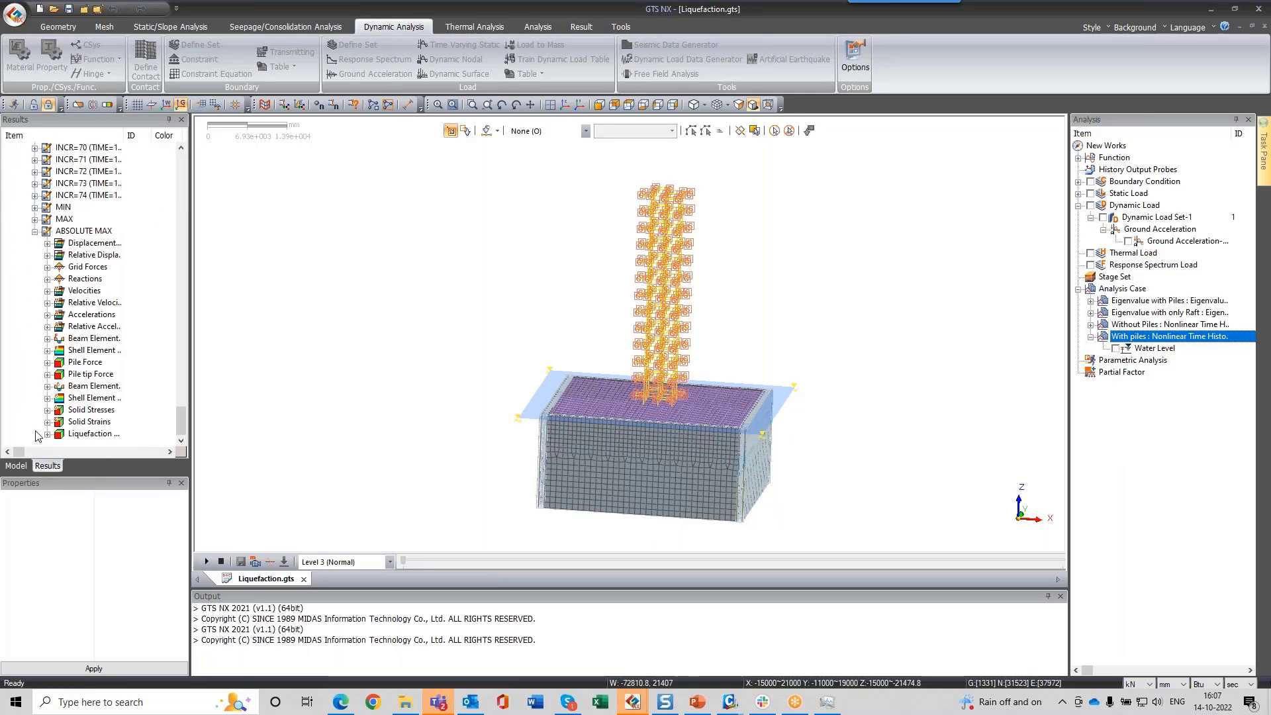
# Step: Hide the Plane Free Field mesh set around the soil block and return to the results list
pyautogui.click(16, 465)
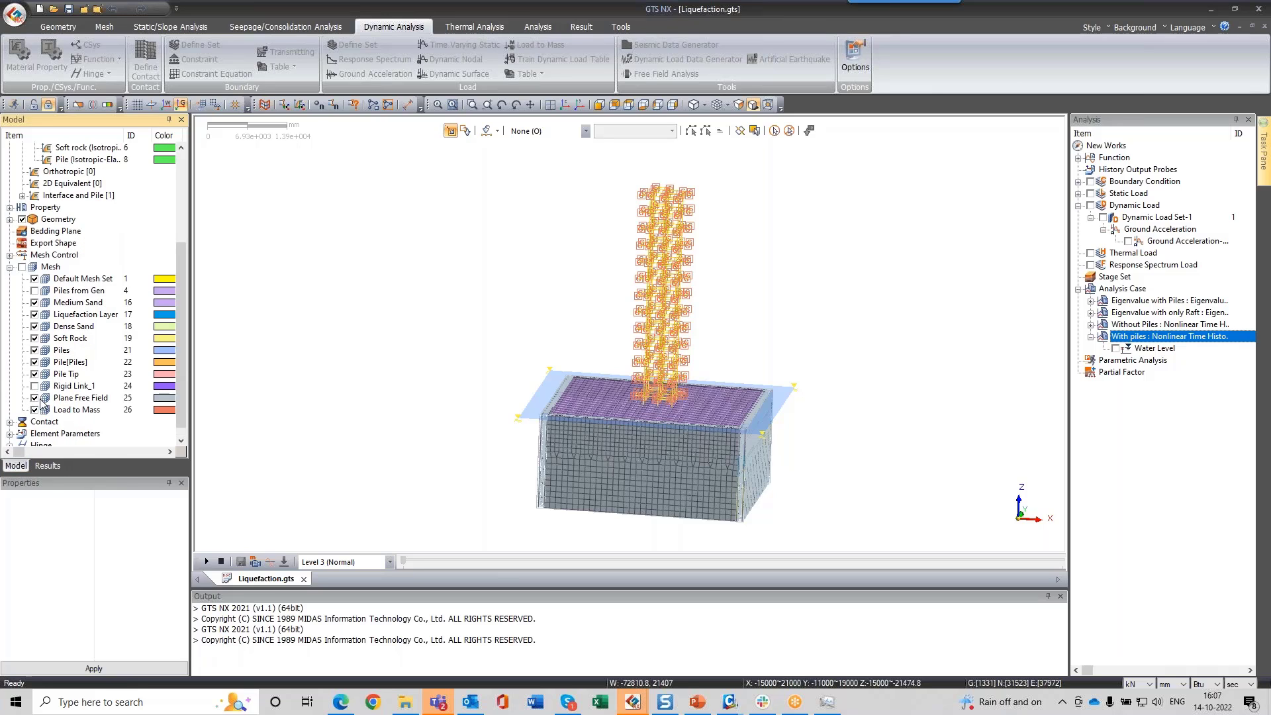
pyautogui.click(42, 398)
pyautogui.click(34, 398)
pyautogui.click(49, 466)
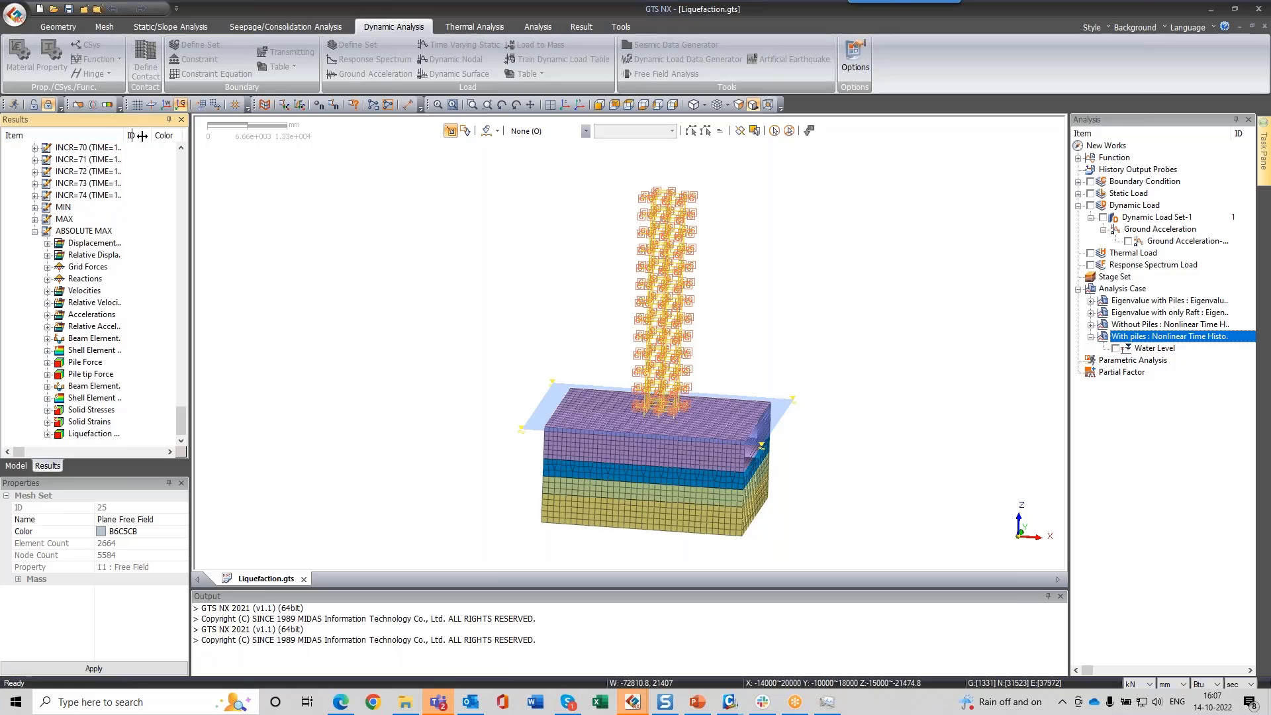
# Step: Plot the normalized max stress ratio from the ABSOLUTE MAX liquefaction material results and inspect the contour across the soil layers
pyautogui.moveTo(142, 136); pyautogui.dragTo(176, 153)
pyautogui.click(48, 434)
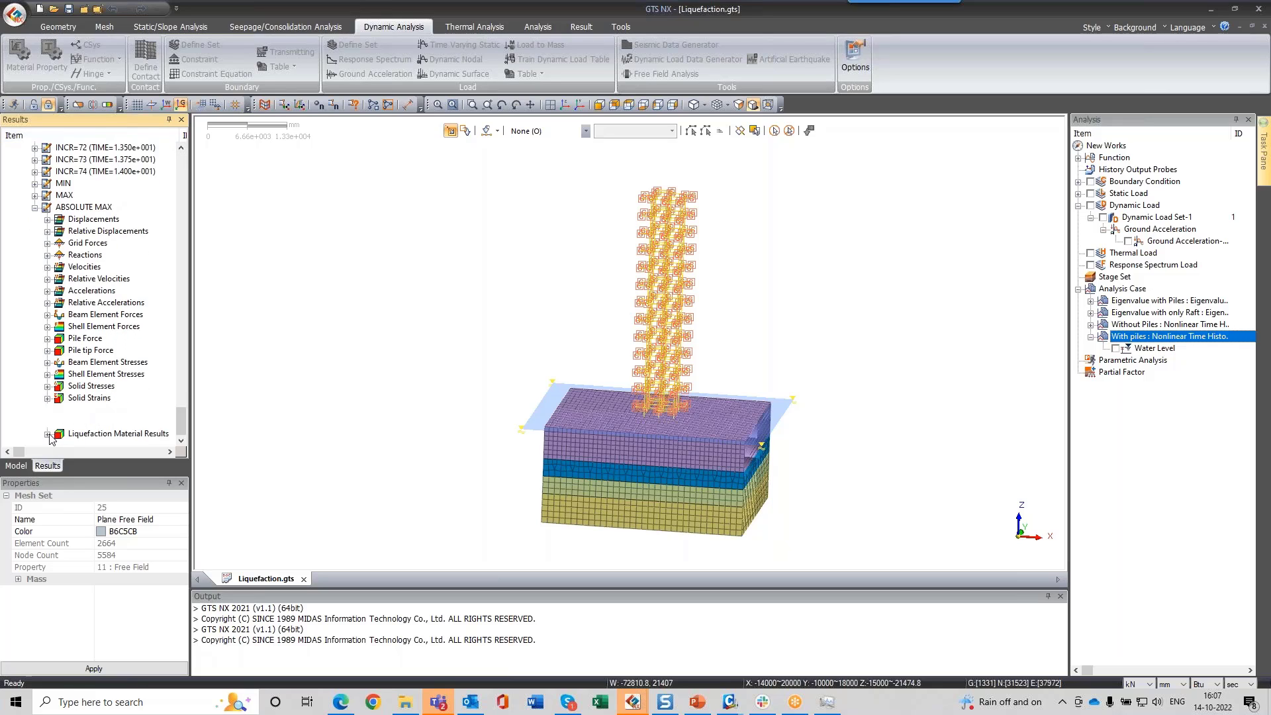
pyautogui.click(142, 434)
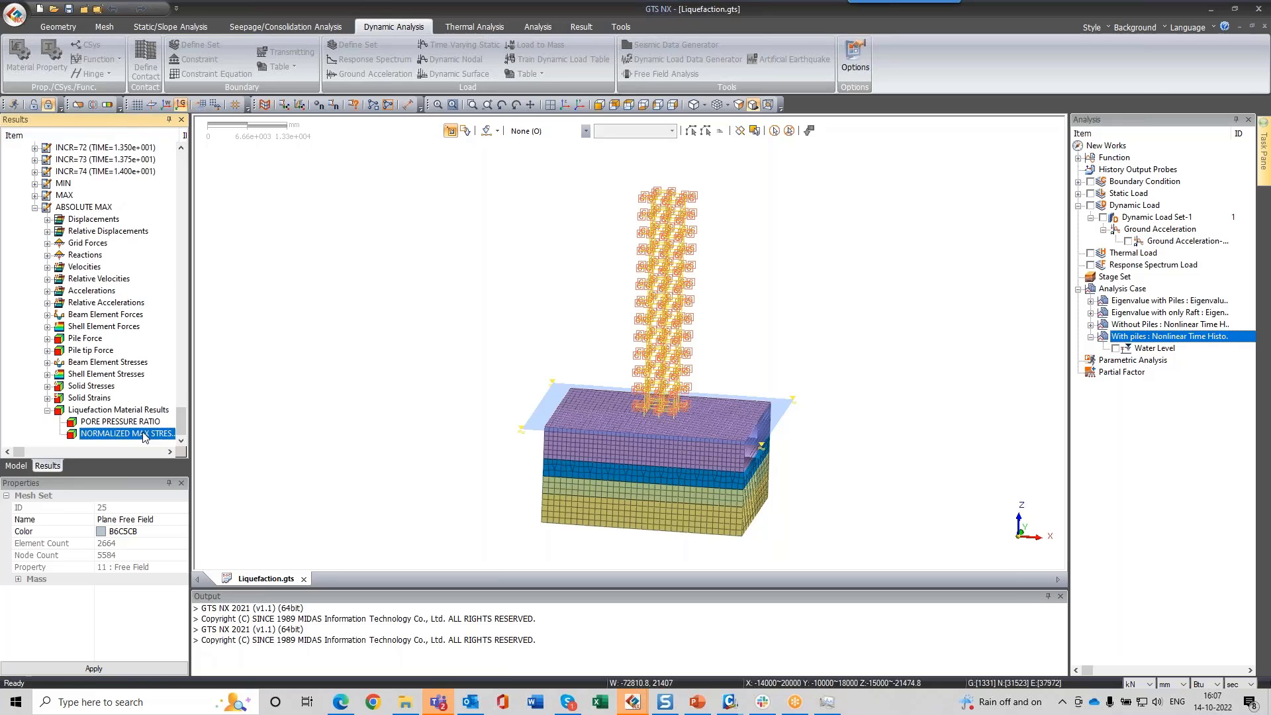
pyautogui.doubleClick(131, 437)
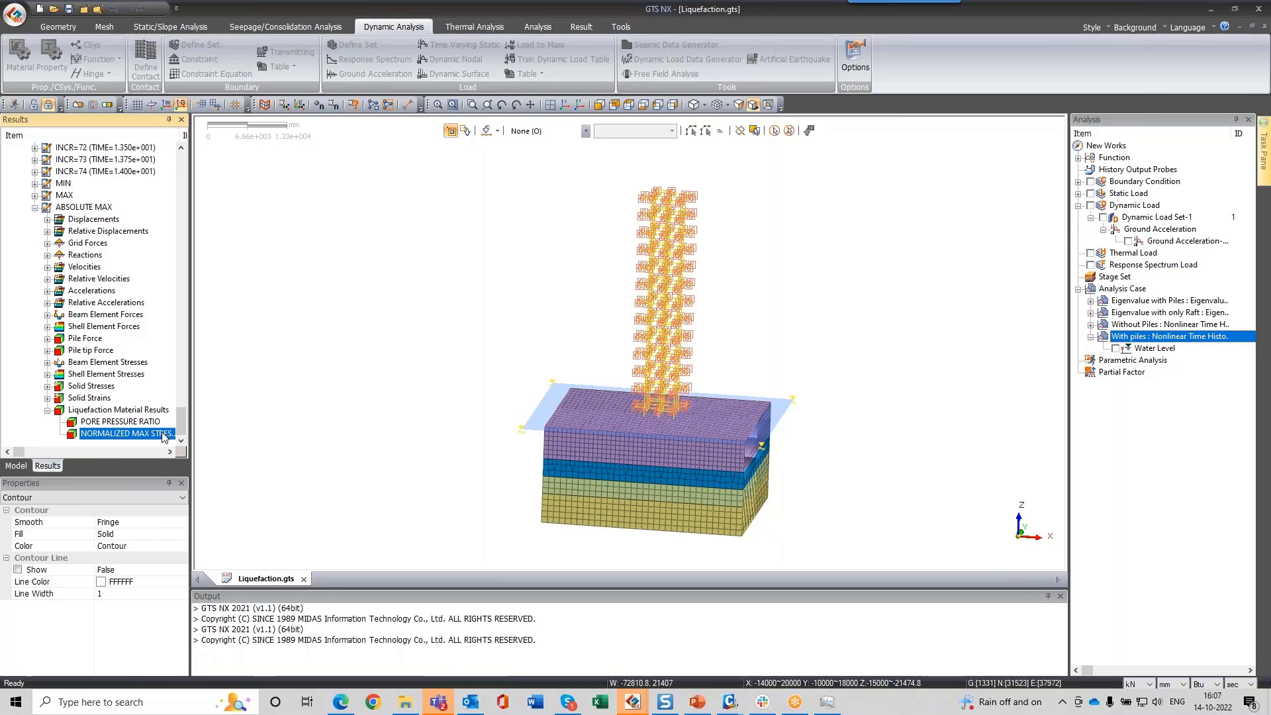
pyautogui.doubleClick(162, 434)
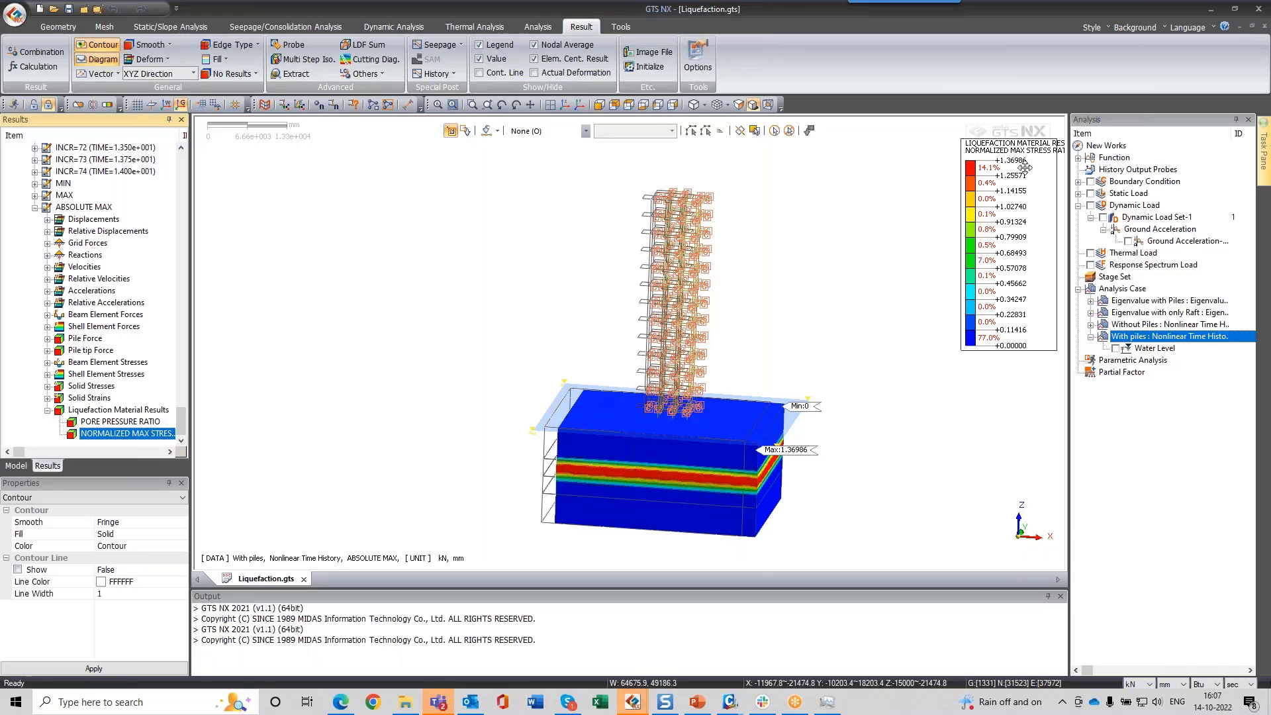
pyautogui.scroll(2, 723, 502)
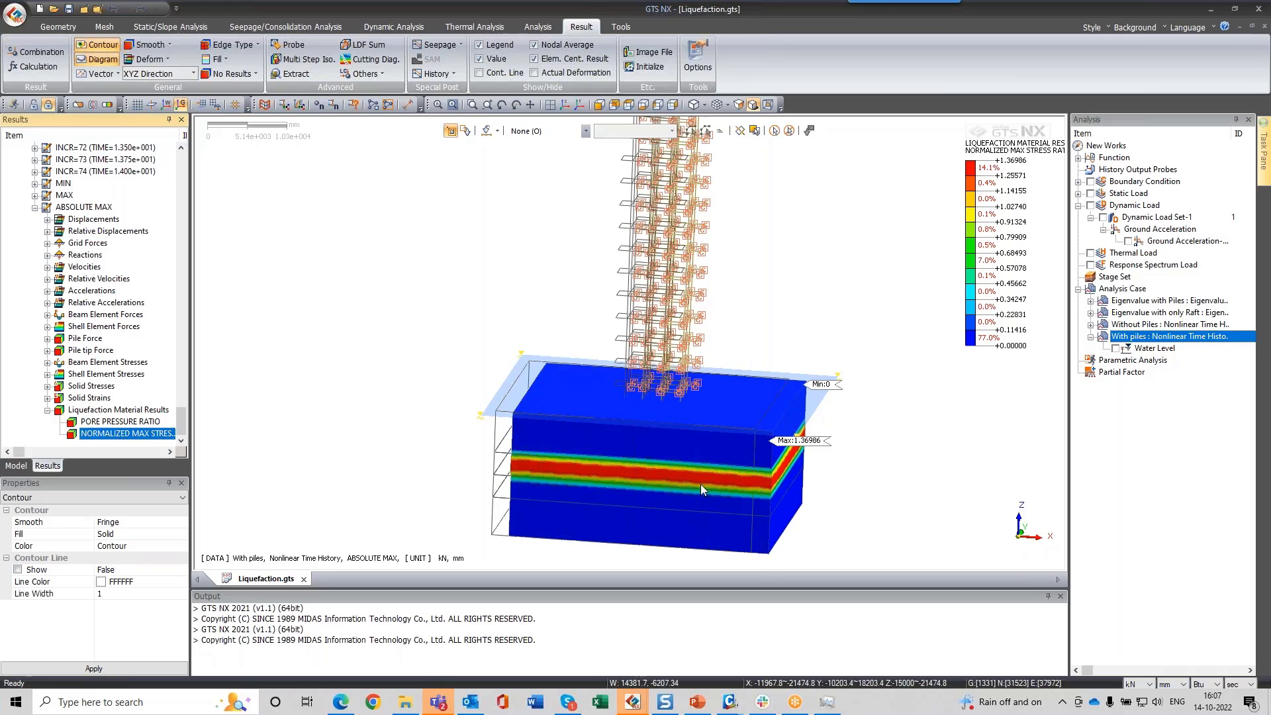
pyautogui.scroll(-4, 590, 379)
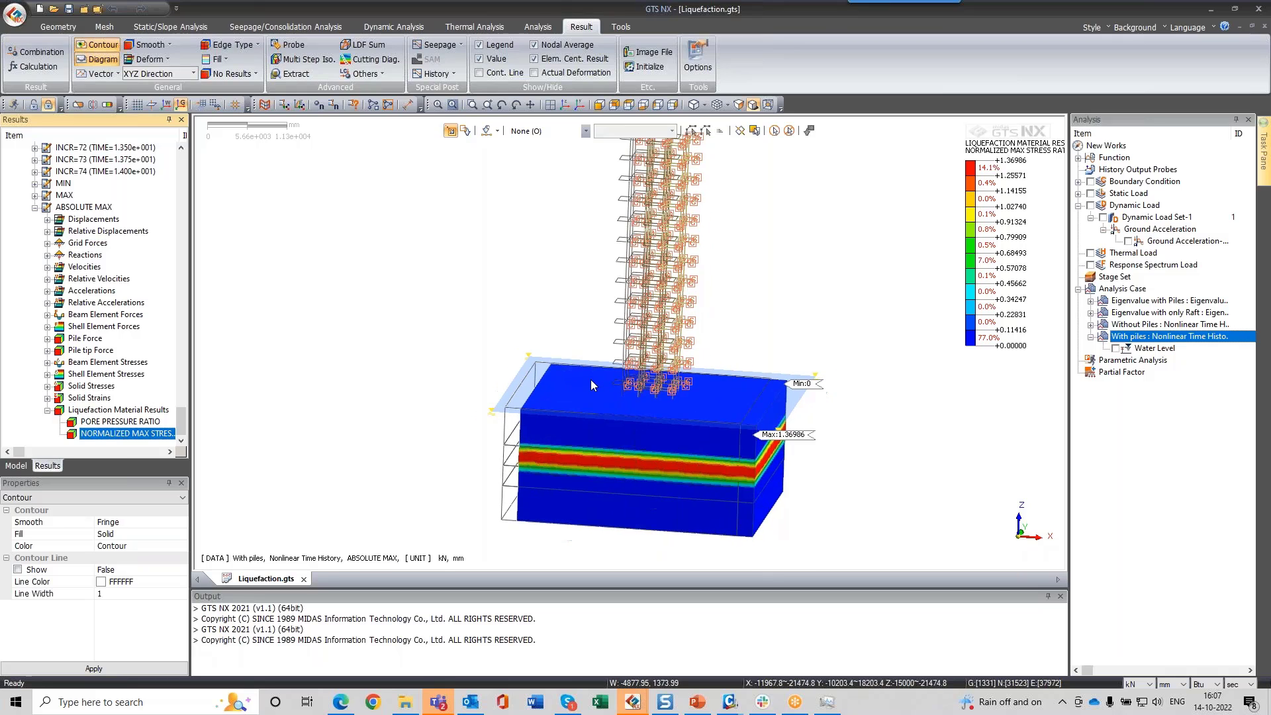
pyautogui.moveTo(666, 437); pyautogui.dragTo(674, 278, button='middle')
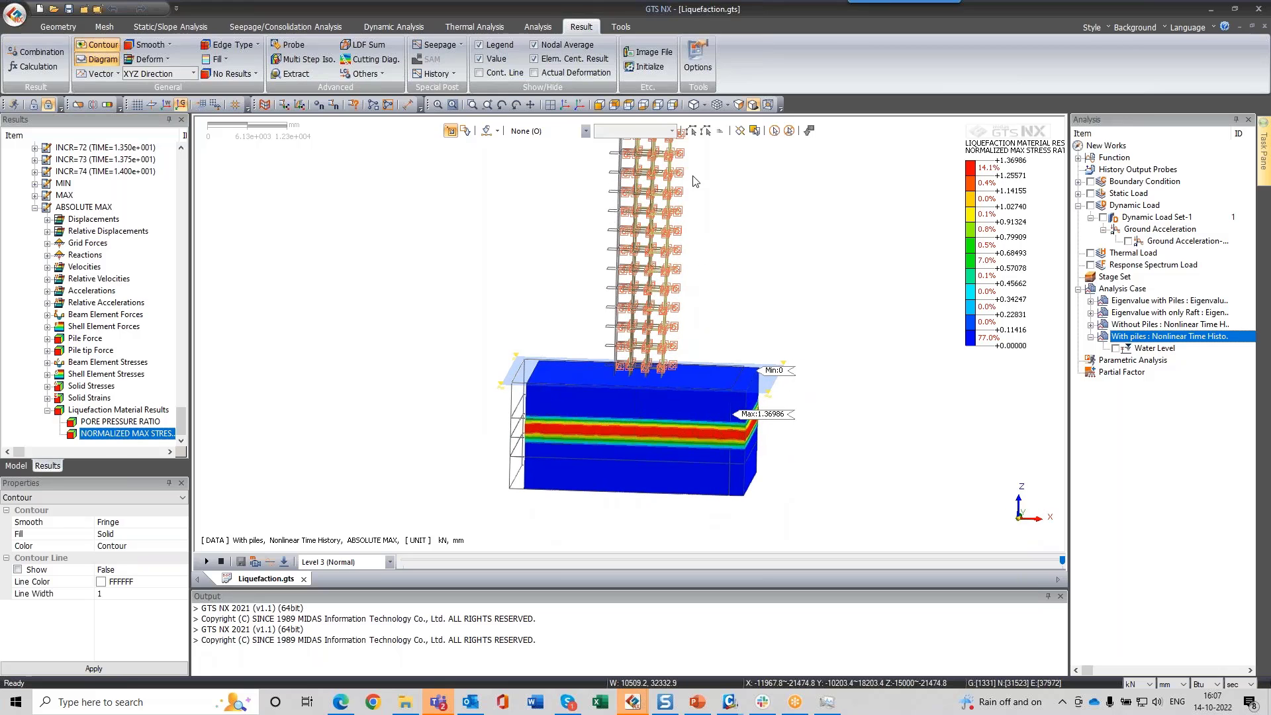
pyautogui.scroll(-2, 634, 450)
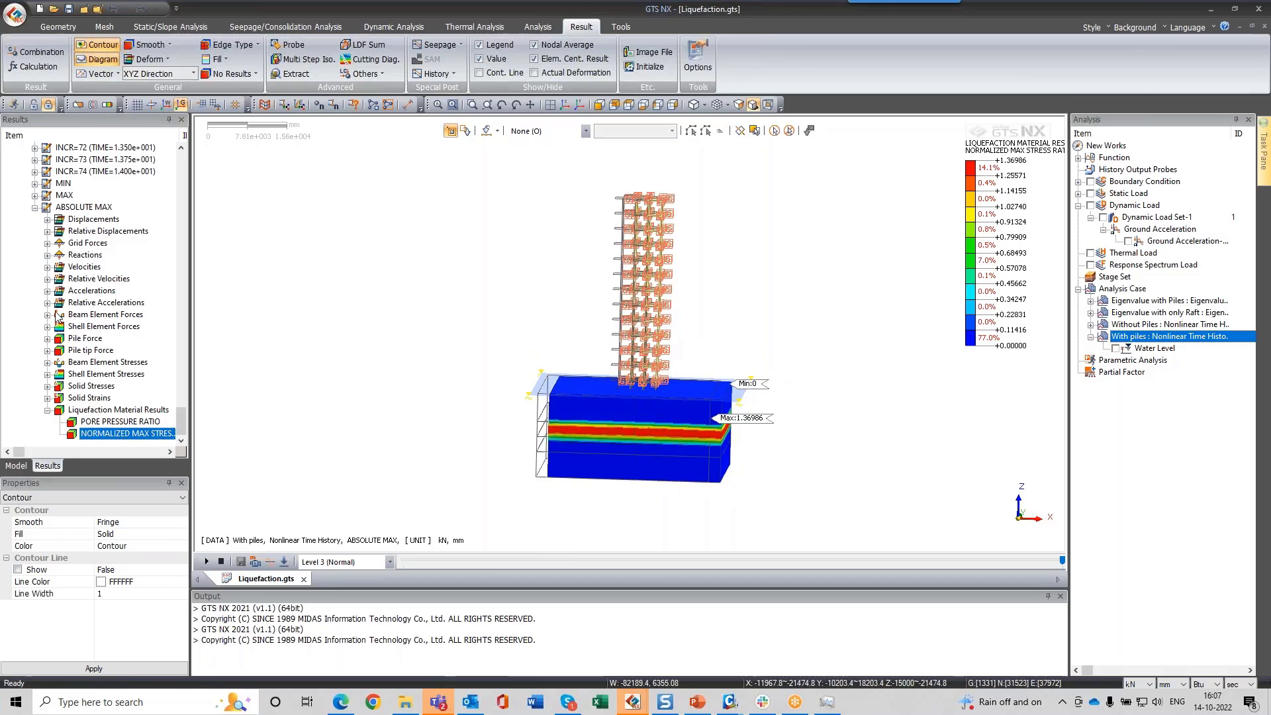
# Step: Plot the TX relative translation from the ABSOLUTE MAX relative displacements
pyautogui.click(48, 291)
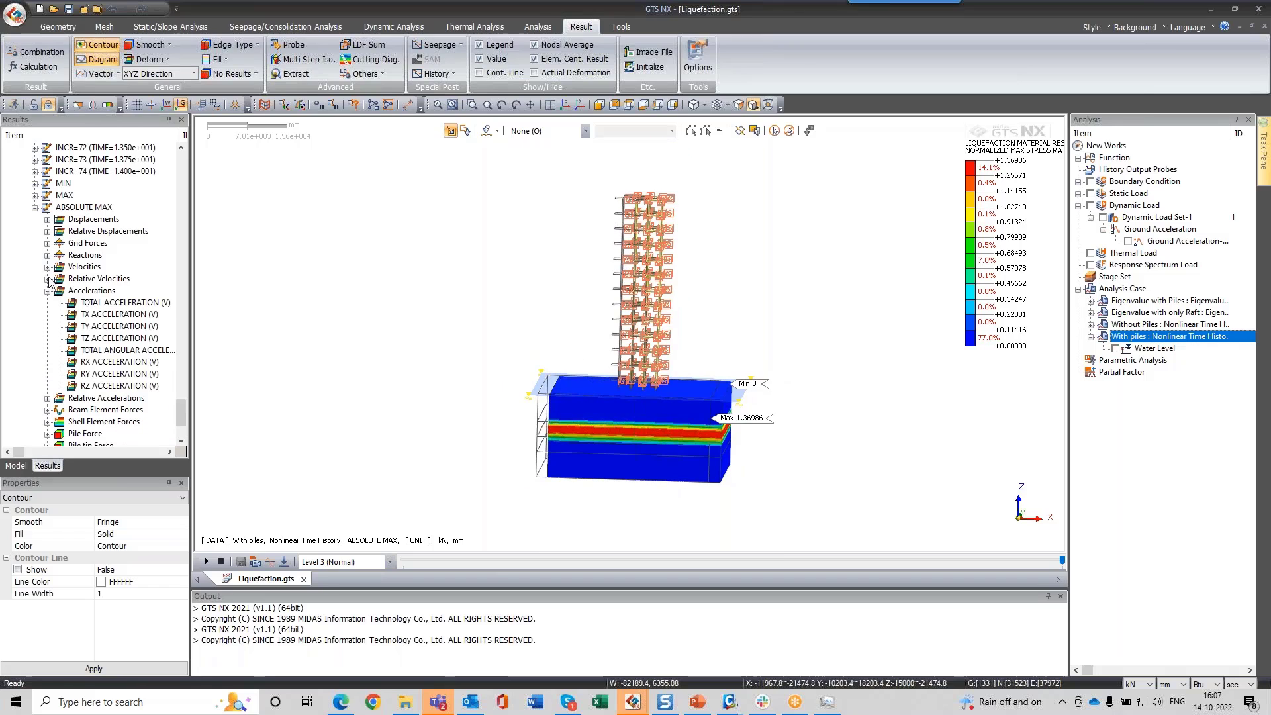
pyautogui.click(48, 219)
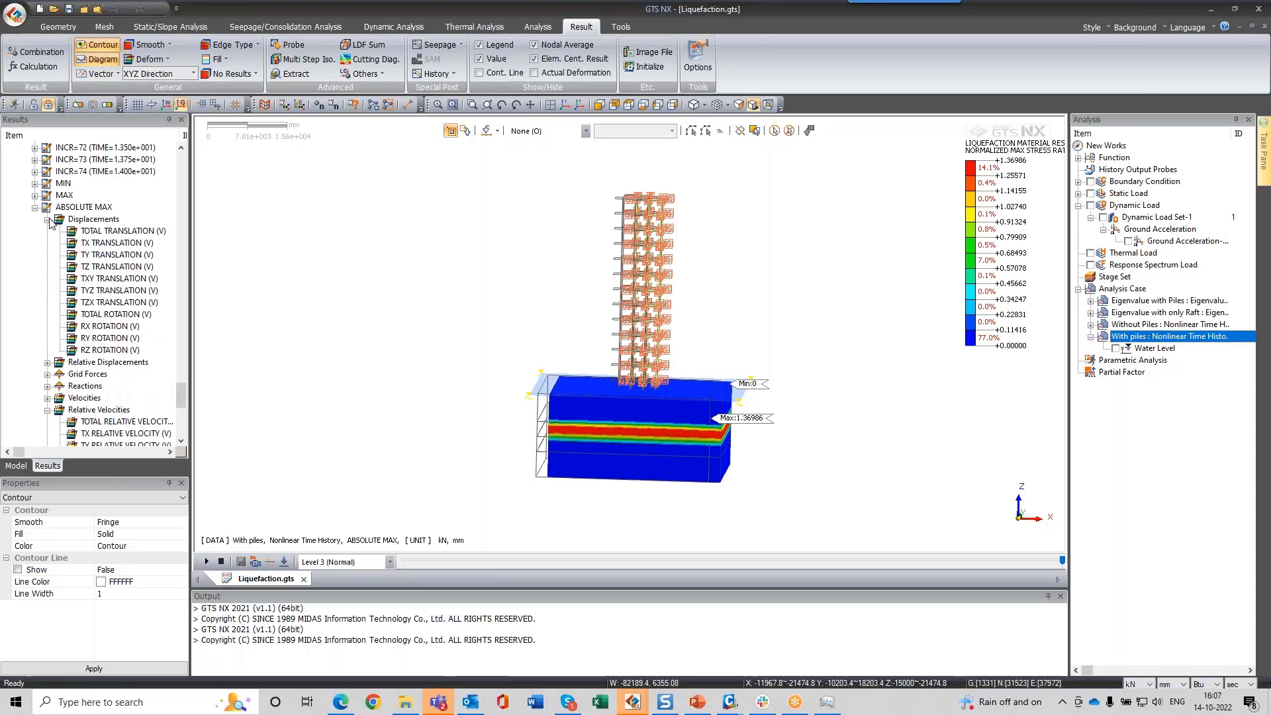
pyautogui.click(47, 362)
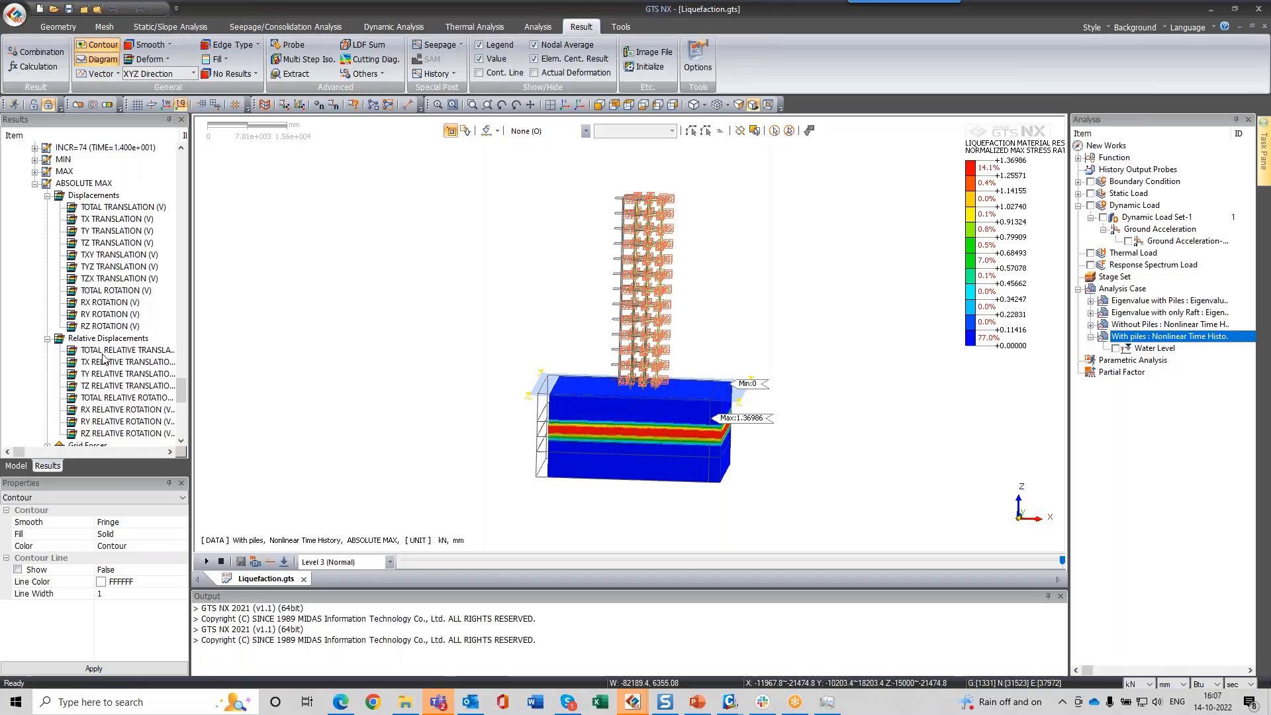
pyautogui.click(102, 363)
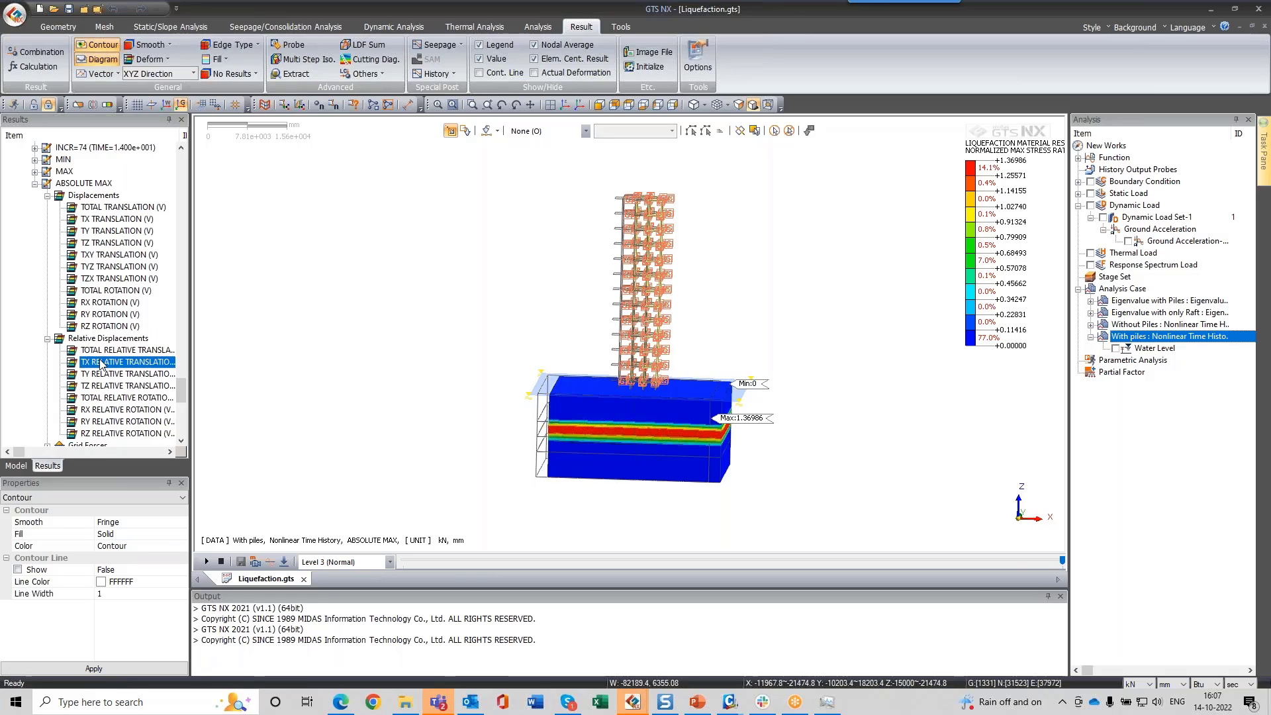
# Step: Enable Relative Deformation for the deformed shape, play the time-history animation of the TX relative displacement, and stop it
pyautogui.click(69, 497)
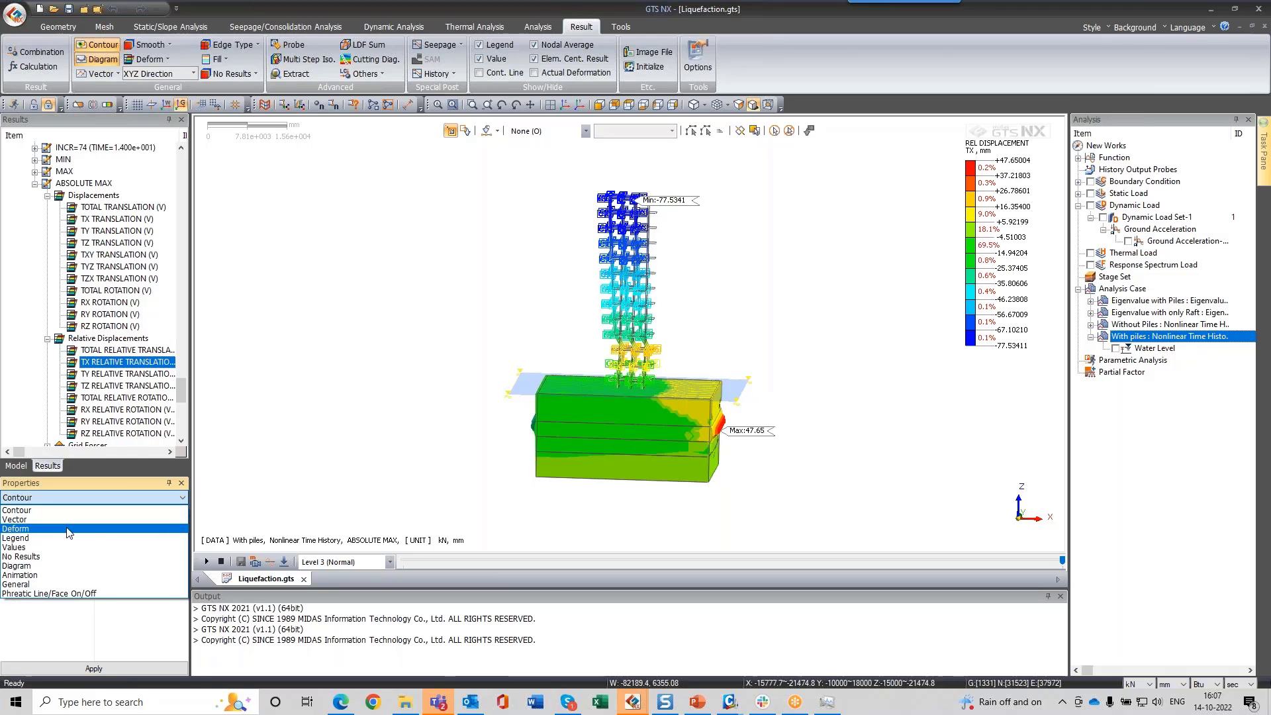
pyautogui.click(68, 529)
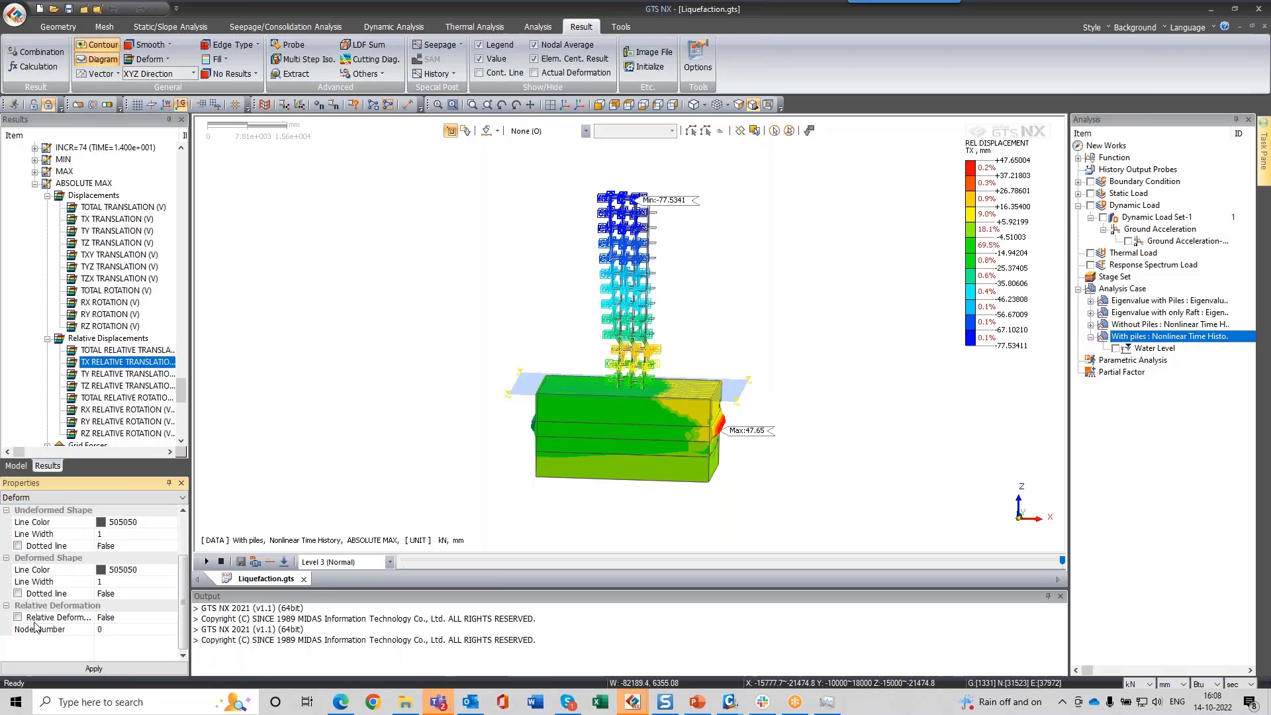
pyautogui.click(17, 617)
pyautogui.click(81, 668)
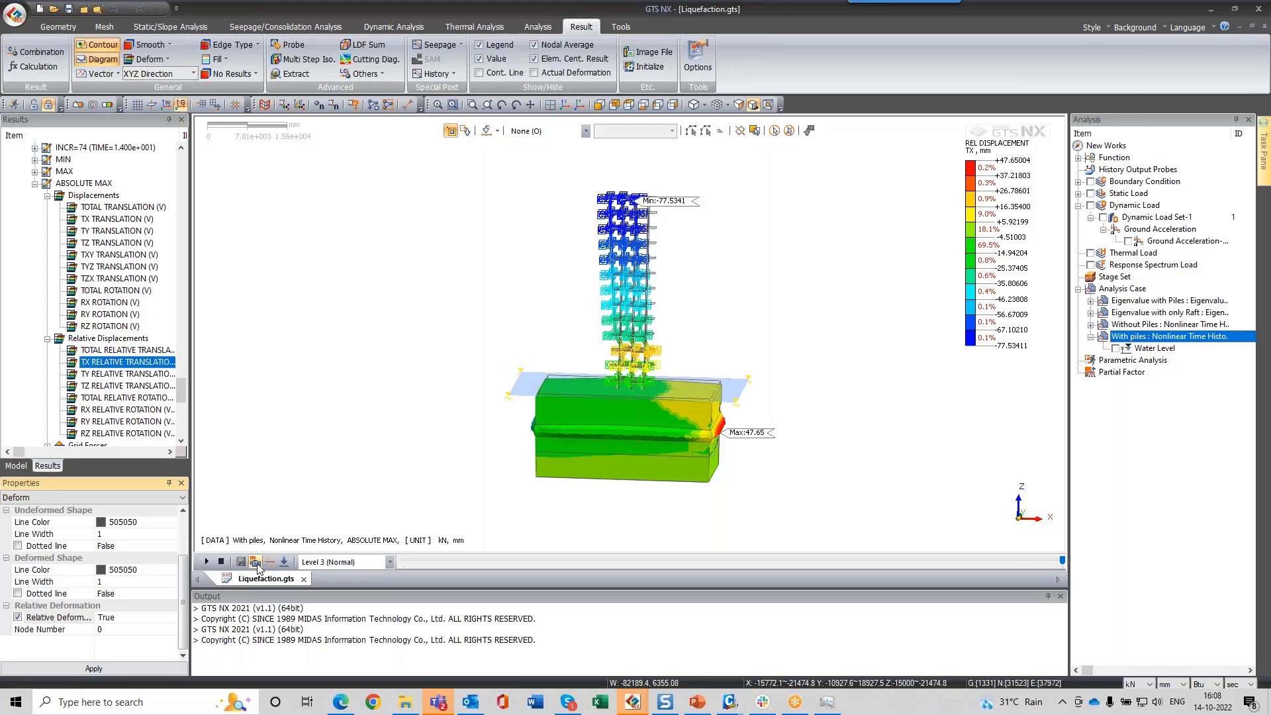
pyautogui.click(208, 562)
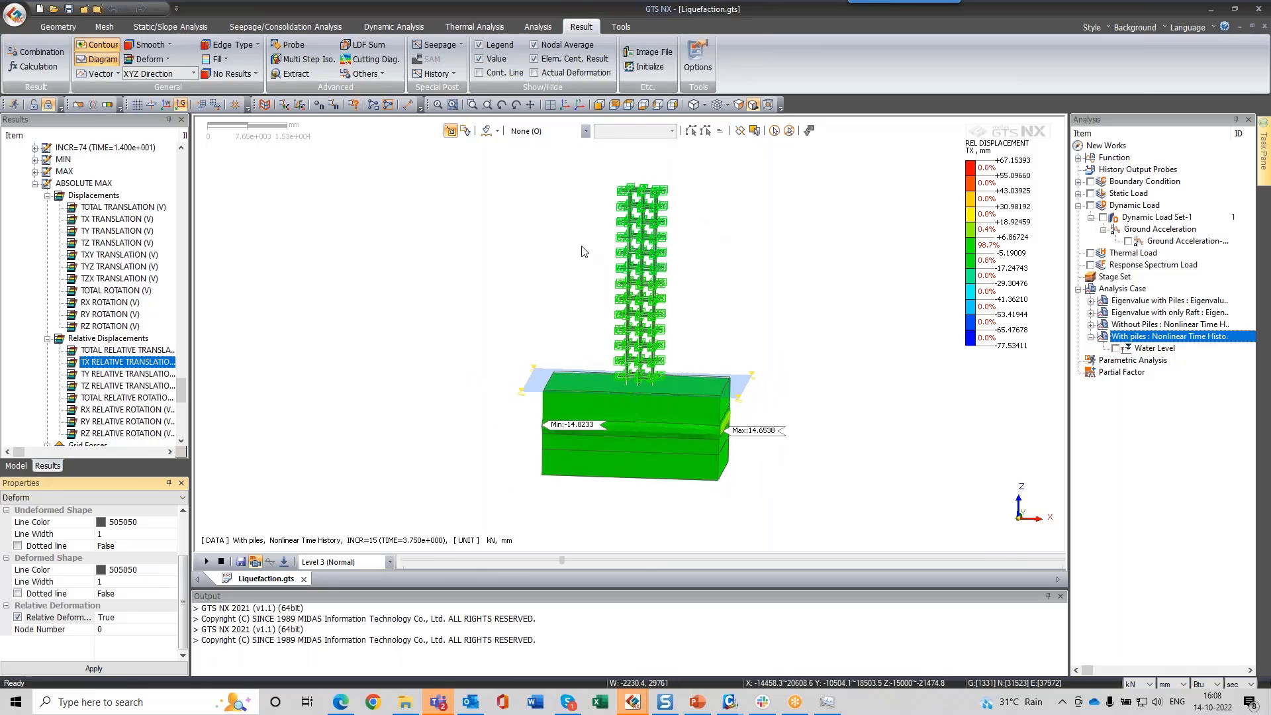
pyautogui.click(222, 562)
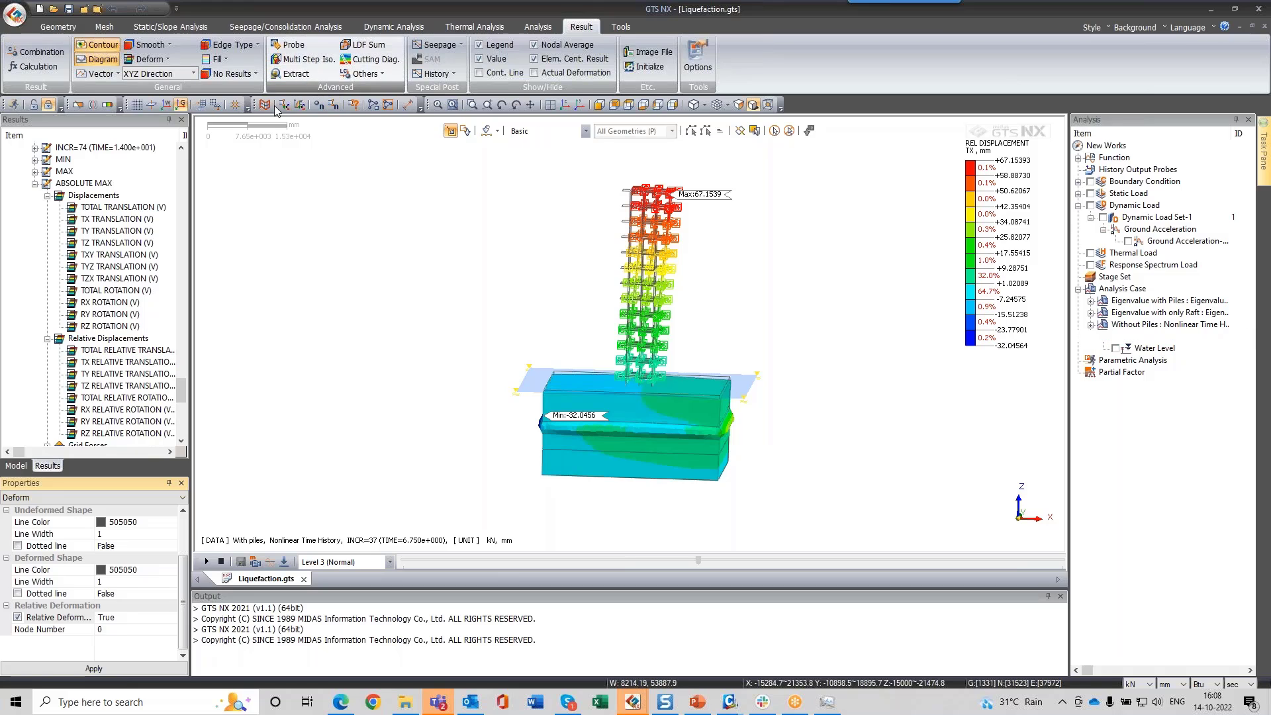
# Step: Set up a results extraction for the With piles analysis set with result type Accelerations and result TOTAL ACCELERATION (V)
pyautogui.click(292, 73)
pyautogui.click(258, 120)
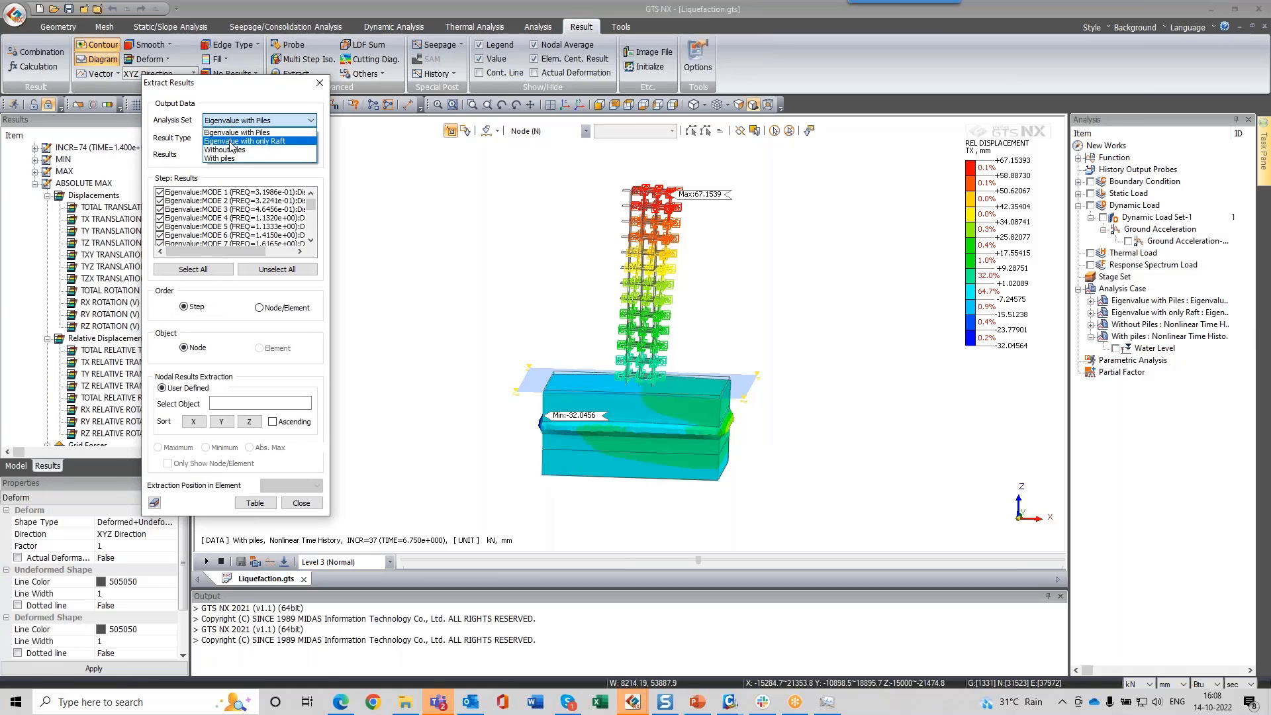
pyautogui.click(252, 154)
pyautogui.click(258, 137)
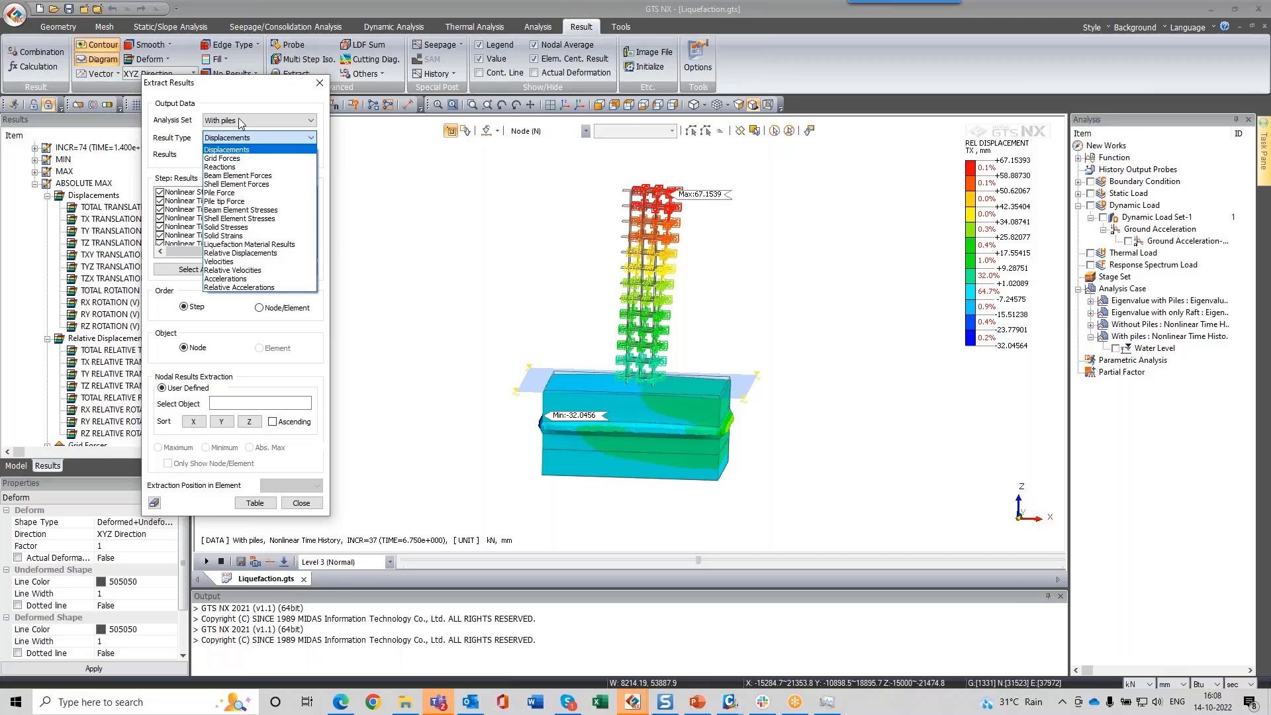
pyautogui.click(233, 150)
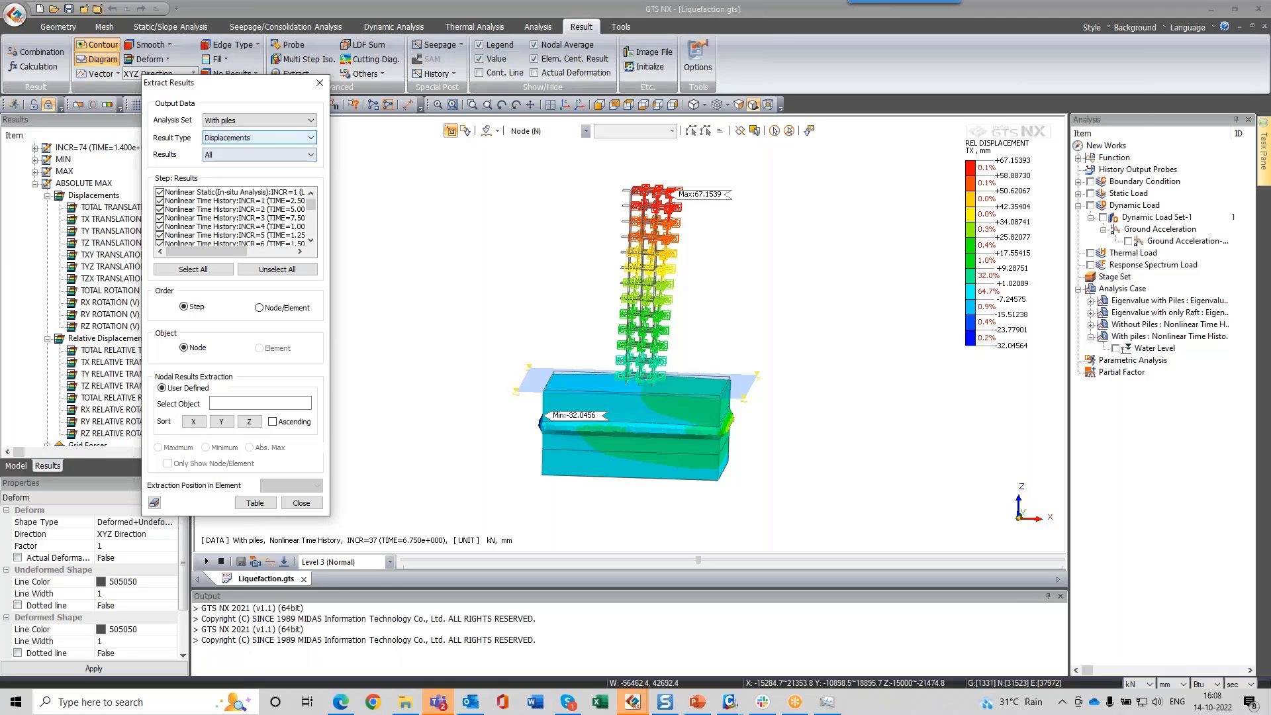
pyautogui.click(258, 120)
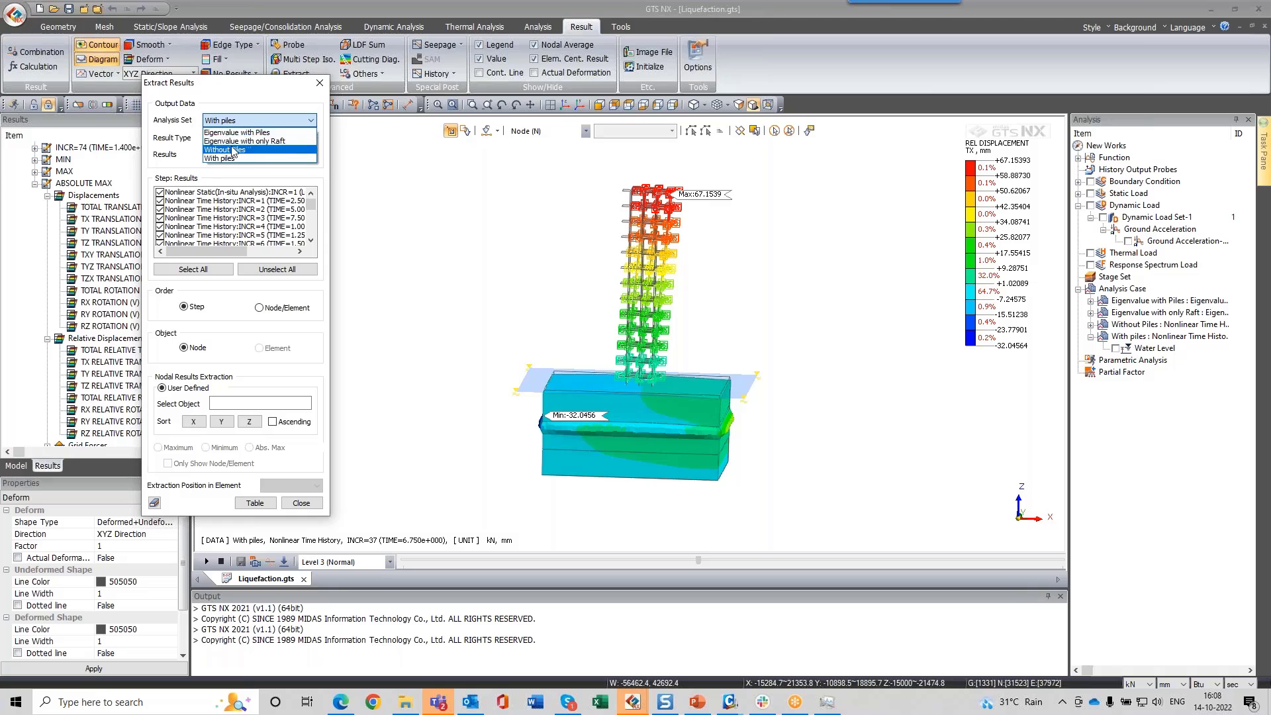
pyautogui.click(225, 158)
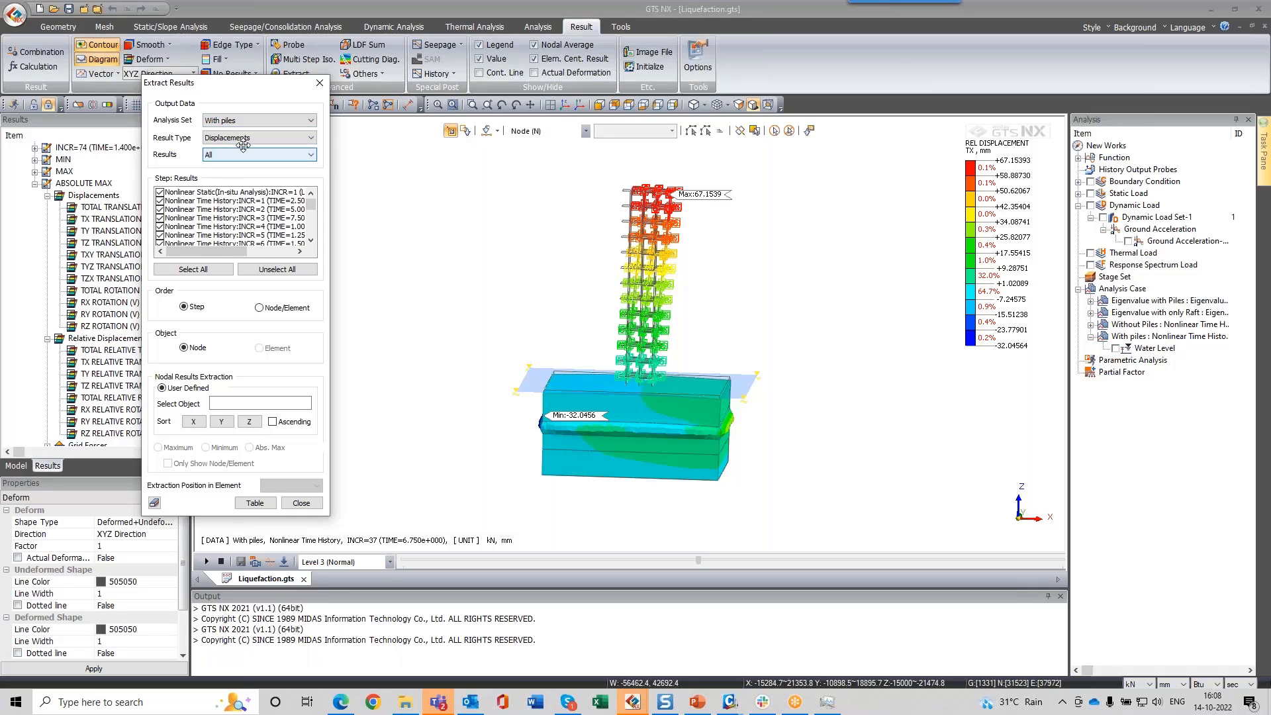
pyautogui.click(258, 137)
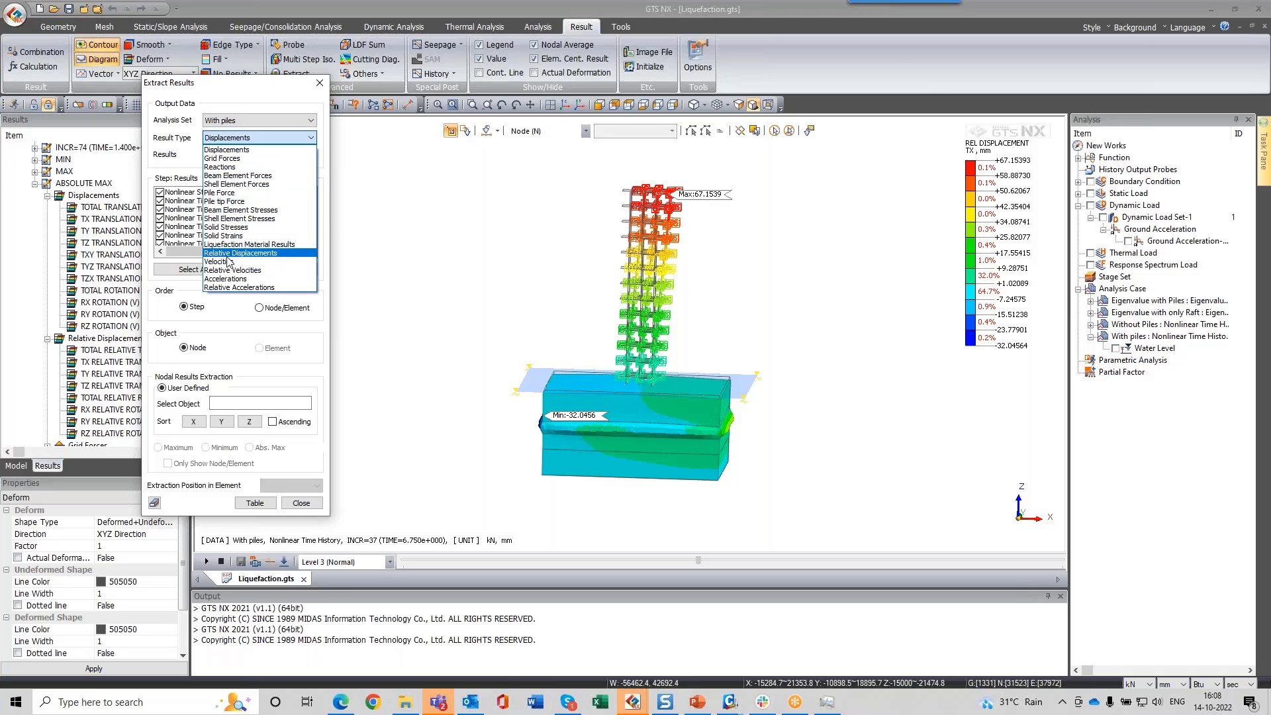
pyautogui.click(229, 279)
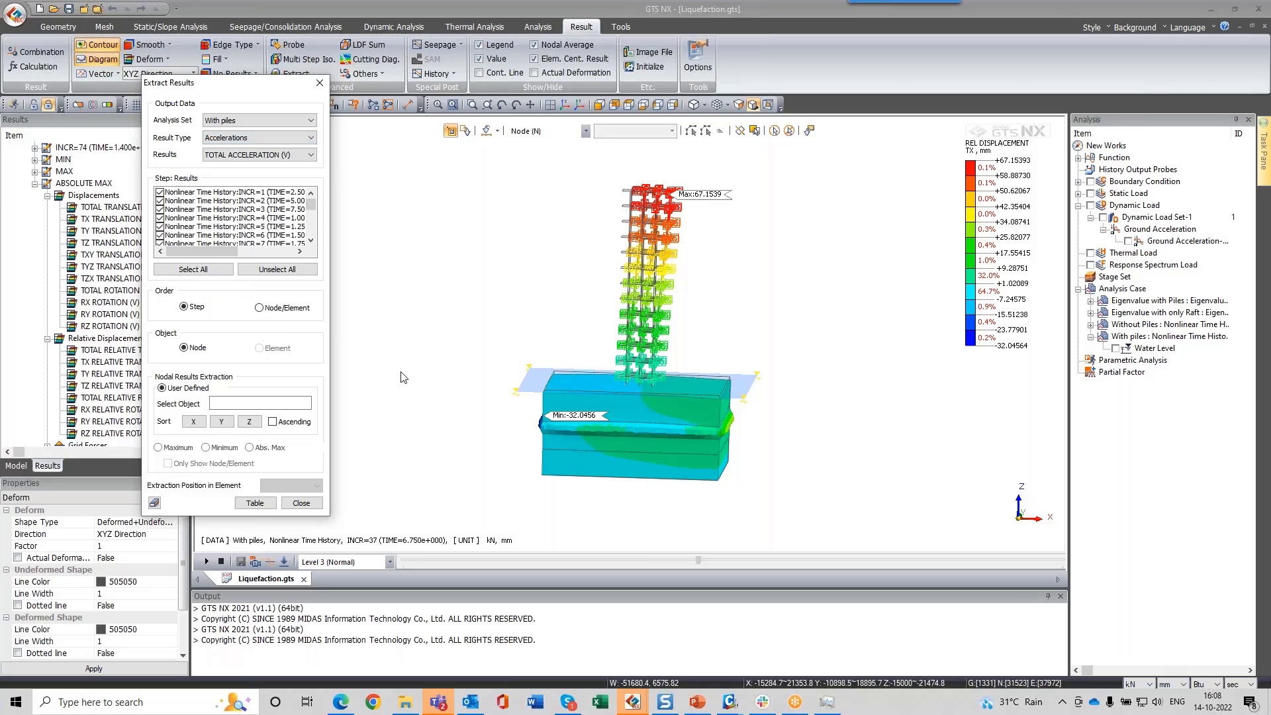
# Step: Select nodes 2080 and 80644 for the extraction, one on the soil block and one near the top of the building
pyautogui.click(652, 457)
pyautogui.moveTo(654, 464); pyautogui.dragTo(658, 405, button='middle')
pyautogui.moveTo(662, 308); pyautogui.dragTo(646, 430, button='middle')
pyautogui.click(680, 229)
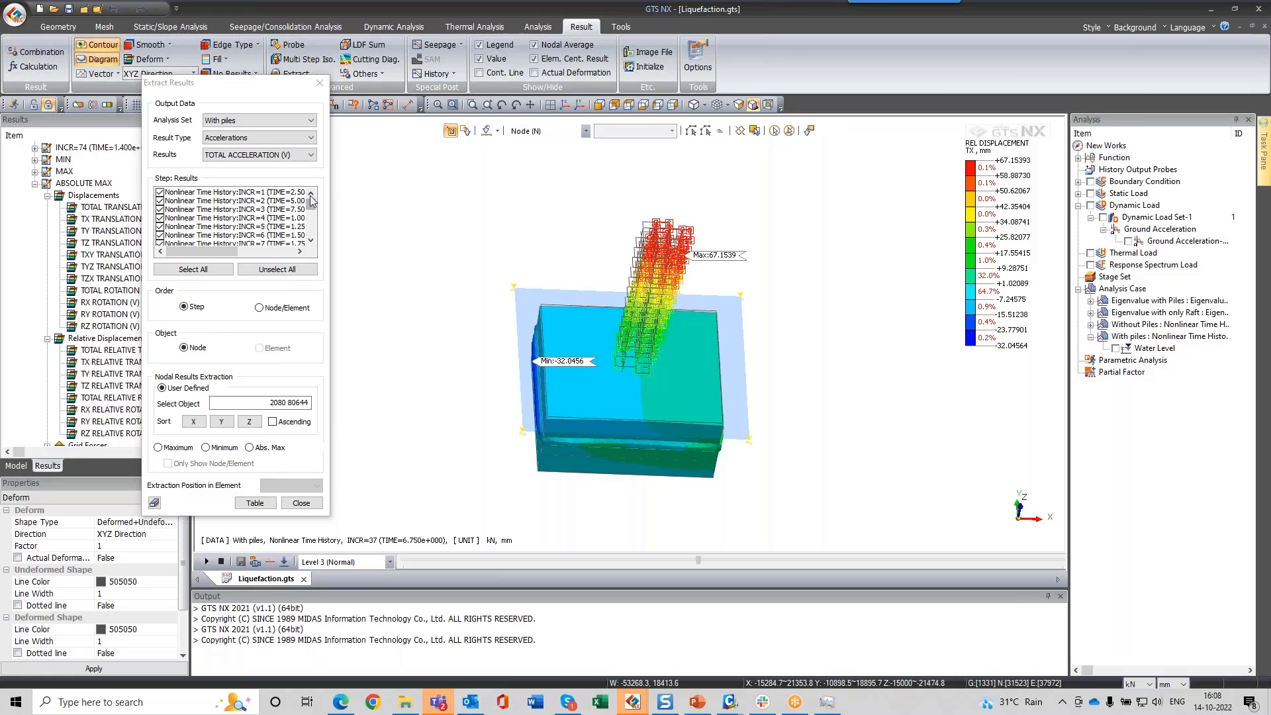
# Step: Exclude the MIN, MAX and ABSOLUTE MAX total acceleration steps from the extraction
pyautogui.moveTo(311, 200); pyautogui.dragTo(311, 230)
pyautogui.click(159, 218)
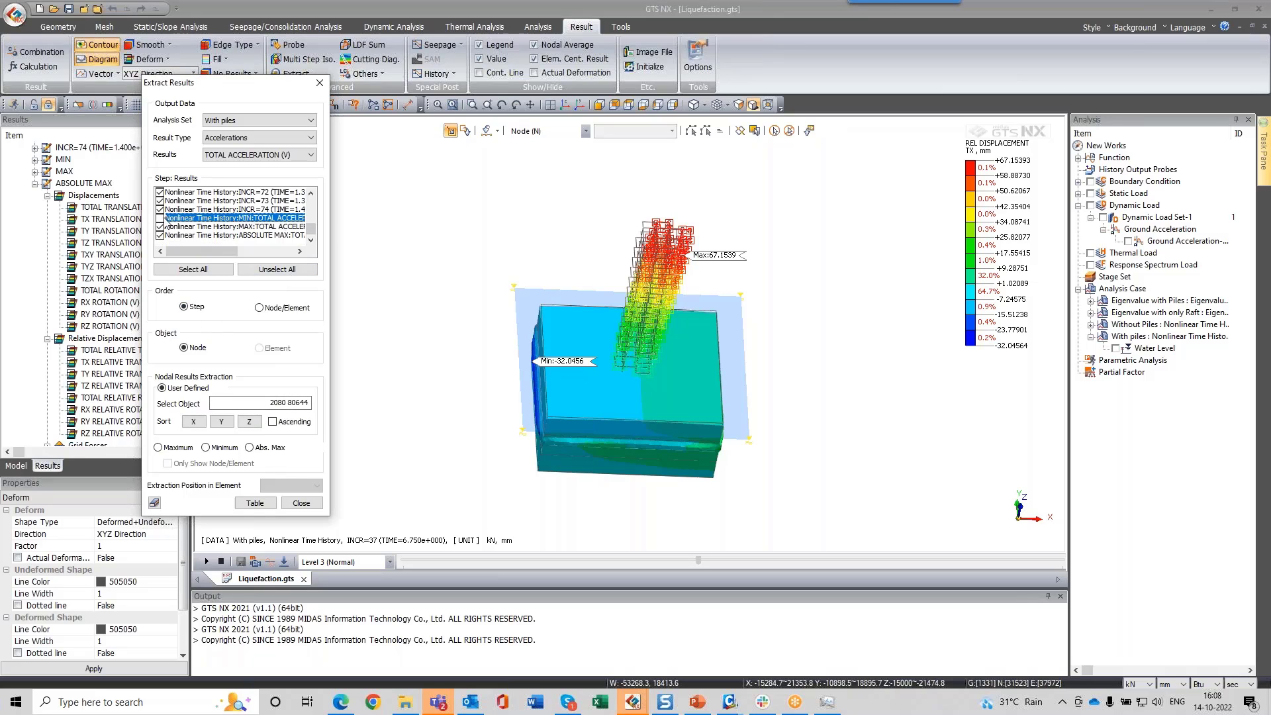
pyautogui.click(159, 226)
pyautogui.click(160, 235)
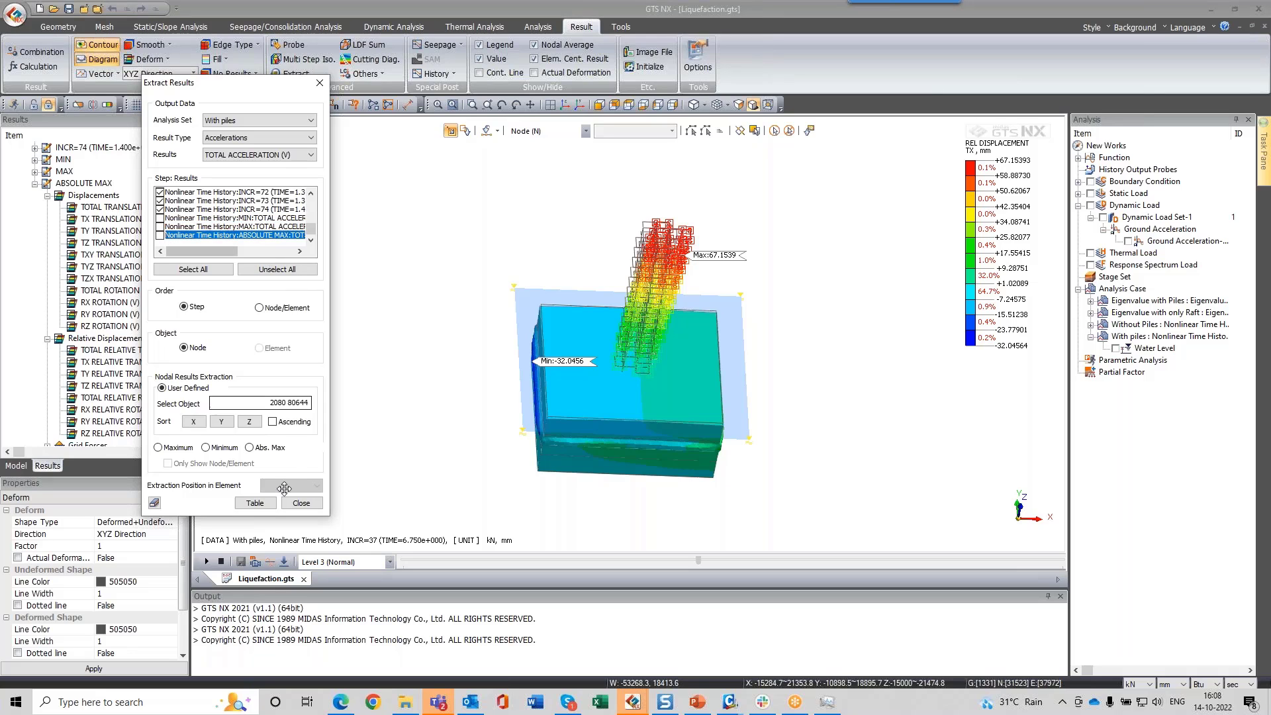
# Step: Tabulate the total accelerations of nodes 2080 and 80644 and plot both as a simple line graph against Step Value
pyautogui.click(256, 504)
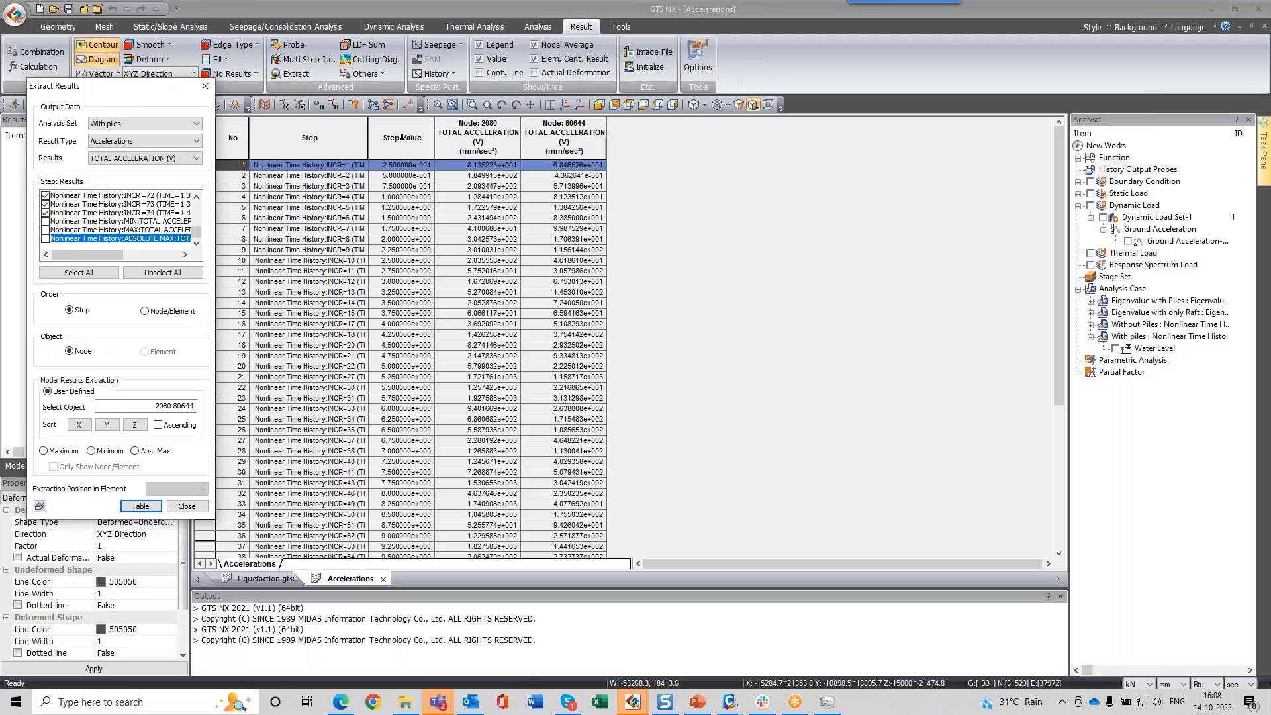
pyautogui.moveTo(402, 138); pyautogui.dragTo(563, 138)
pyautogui.rightClick(484, 218)
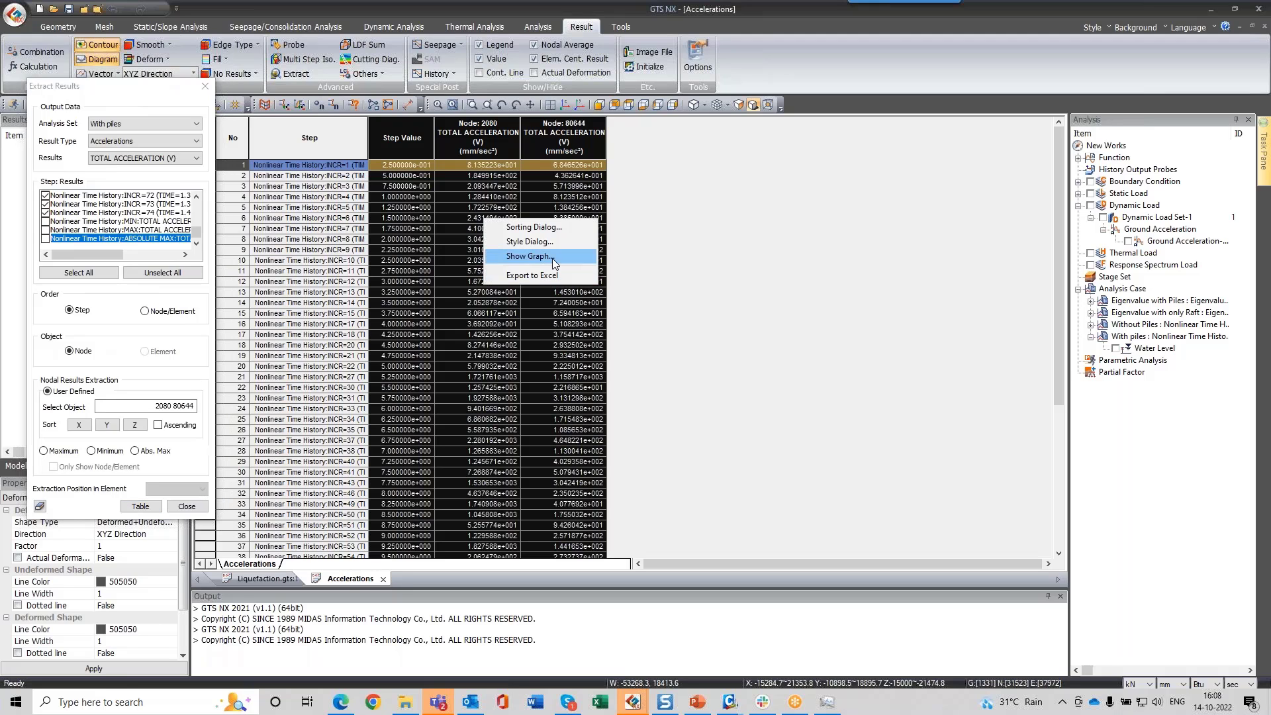
pyautogui.click(552, 258)
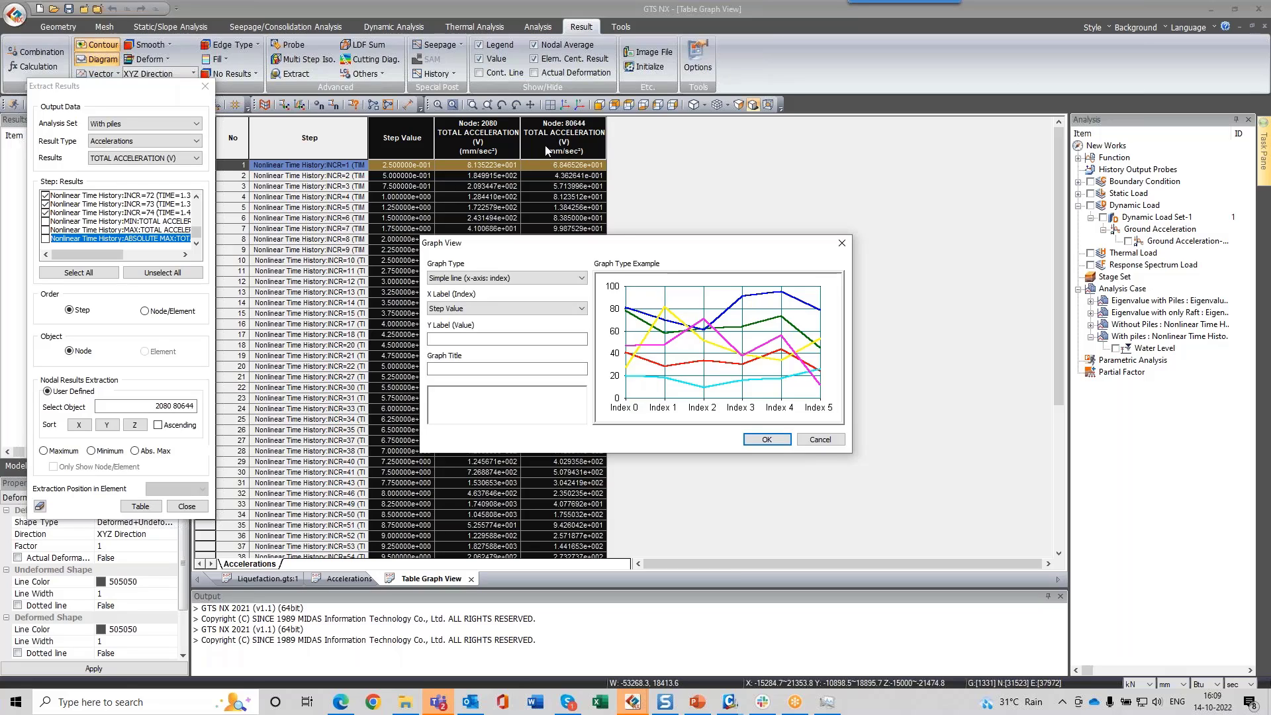
pyautogui.click(768, 438)
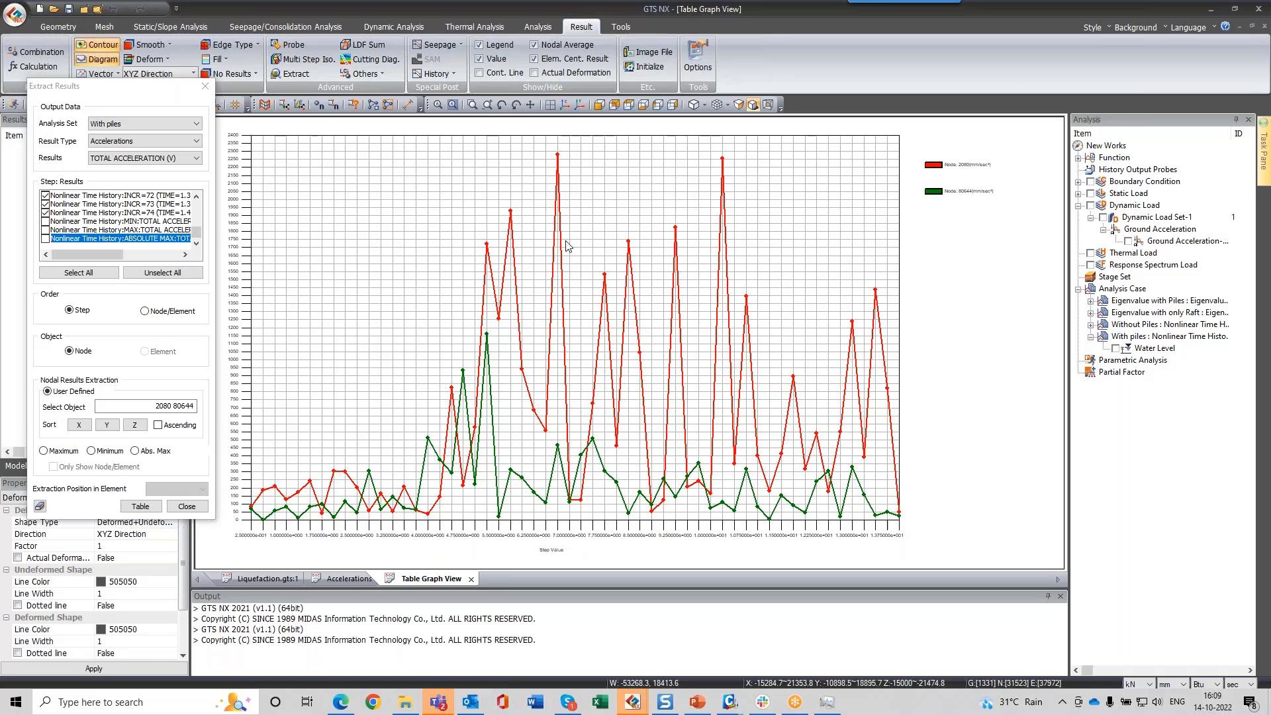
# Step: Inspect the building and soil block in the model view, and return to the total acceleration graph for comparison
pyautogui.click(266, 579)
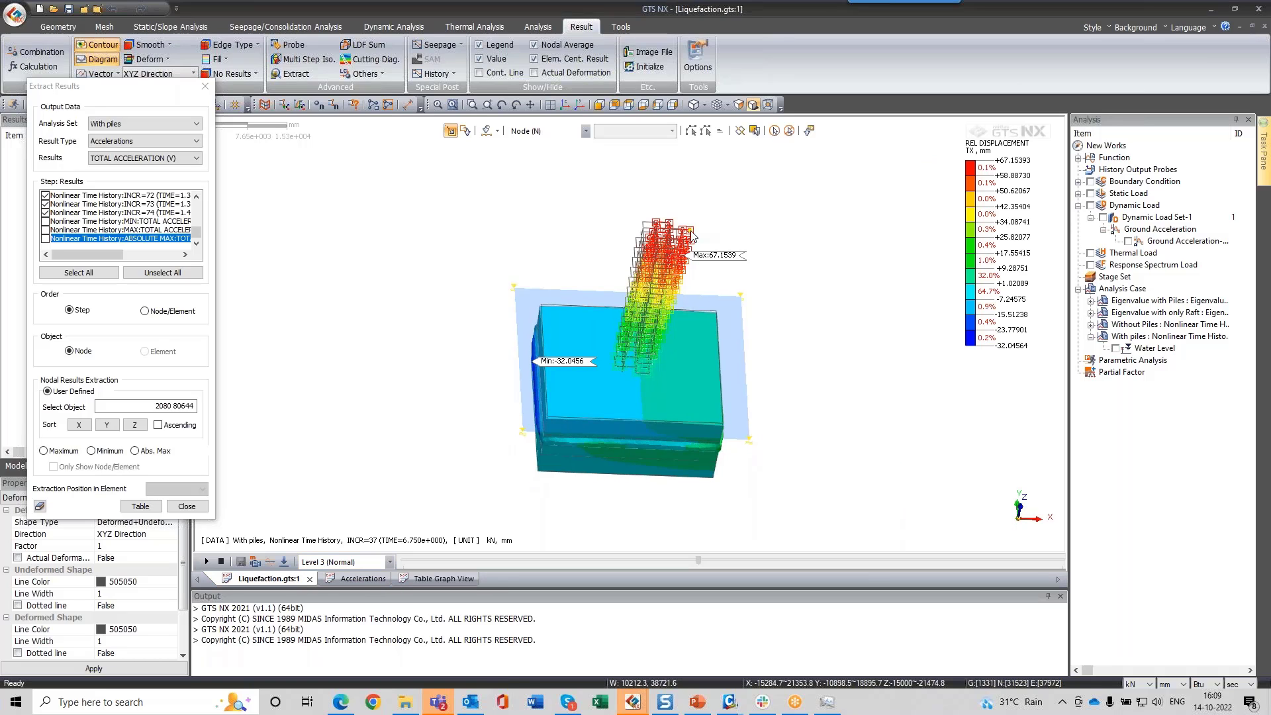
pyautogui.moveTo(710, 234); pyautogui.dragTo(709, 191, button='middle')
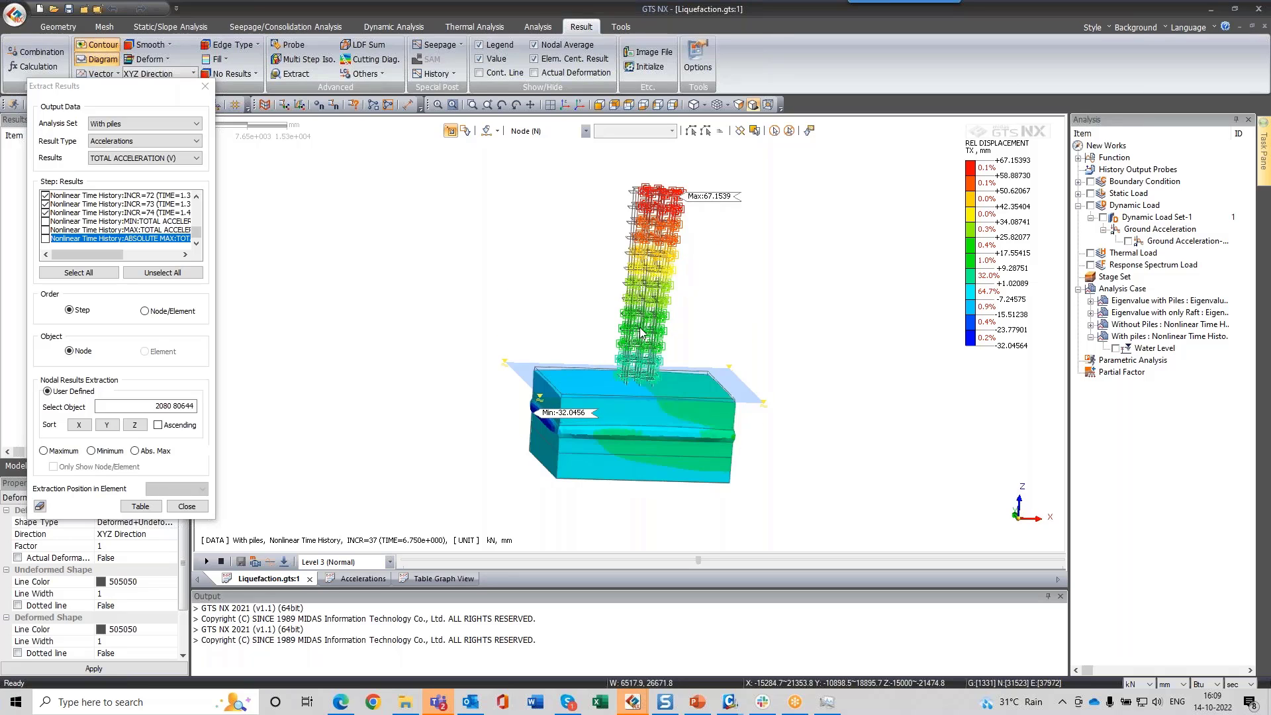
pyautogui.click(444, 579)
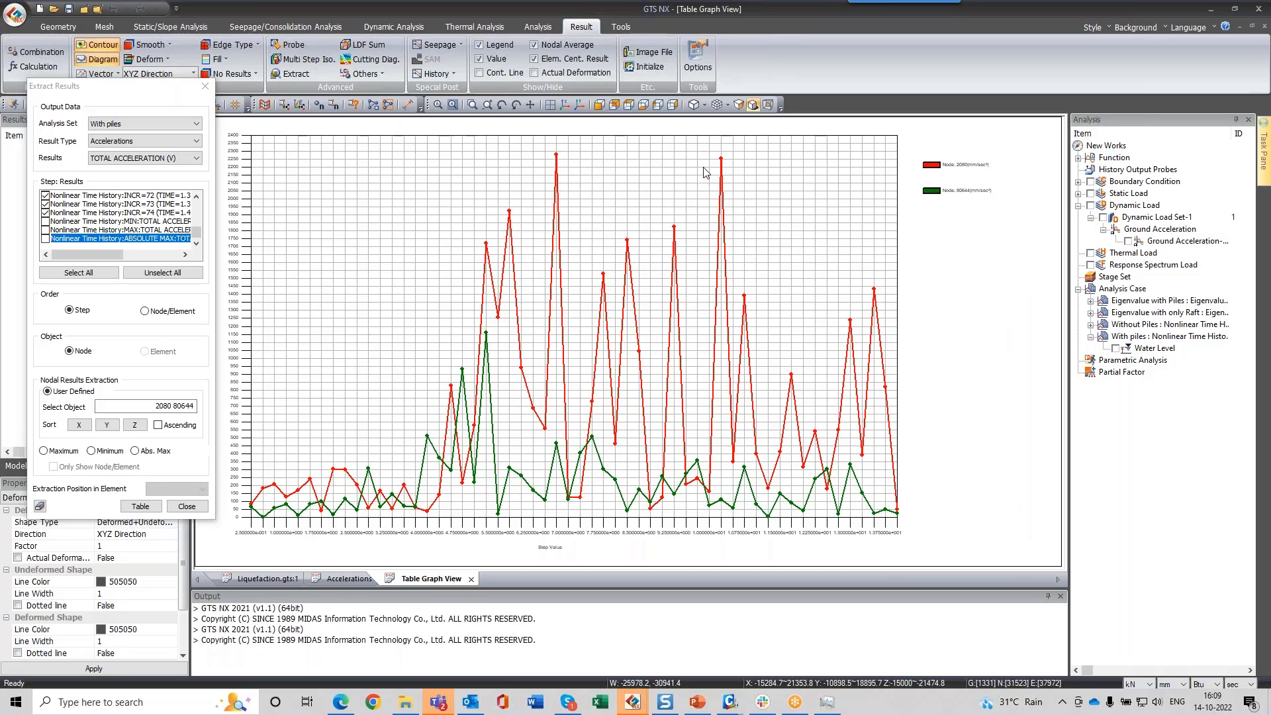
# Step: Extract TX ACCELERATION (V) for the same two nodes, graph it against Step Value, and close the extraction
pyautogui.click(172, 161)
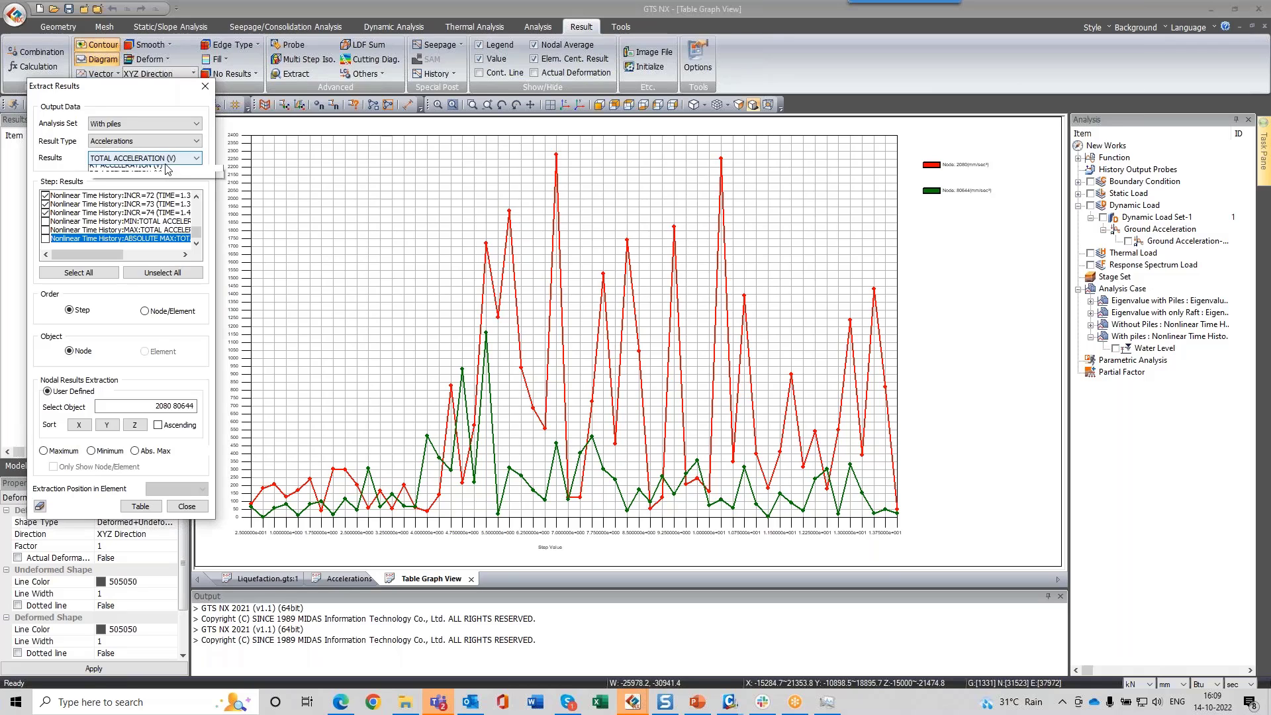
pyautogui.click(138, 173)
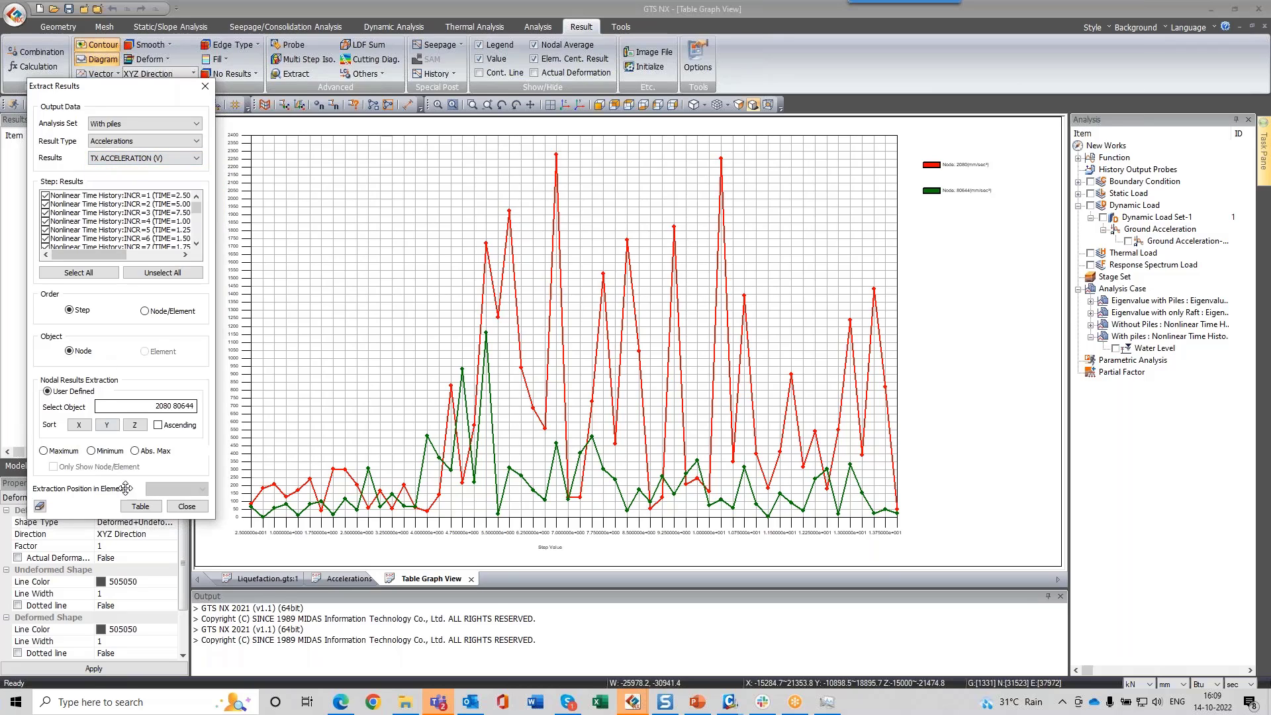
pyautogui.click(136, 506)
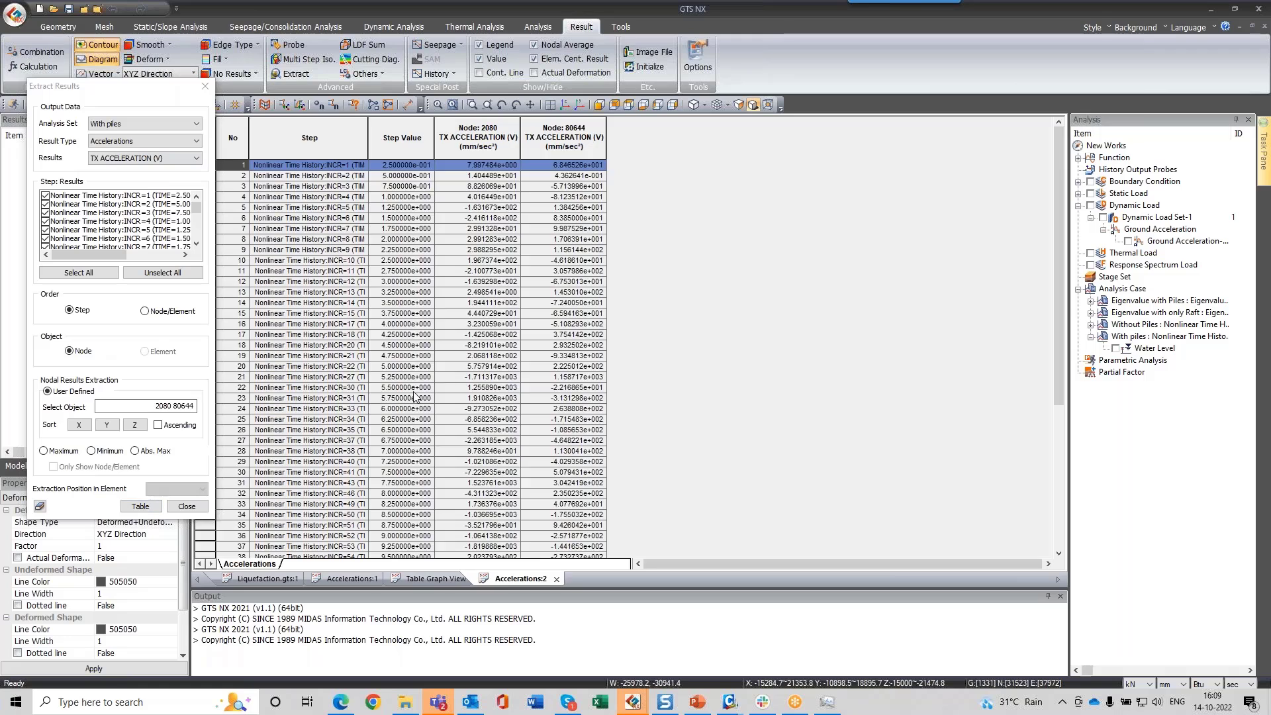
pyautogui.rightClick(529, 196)
pyautogui.click(601, 233)
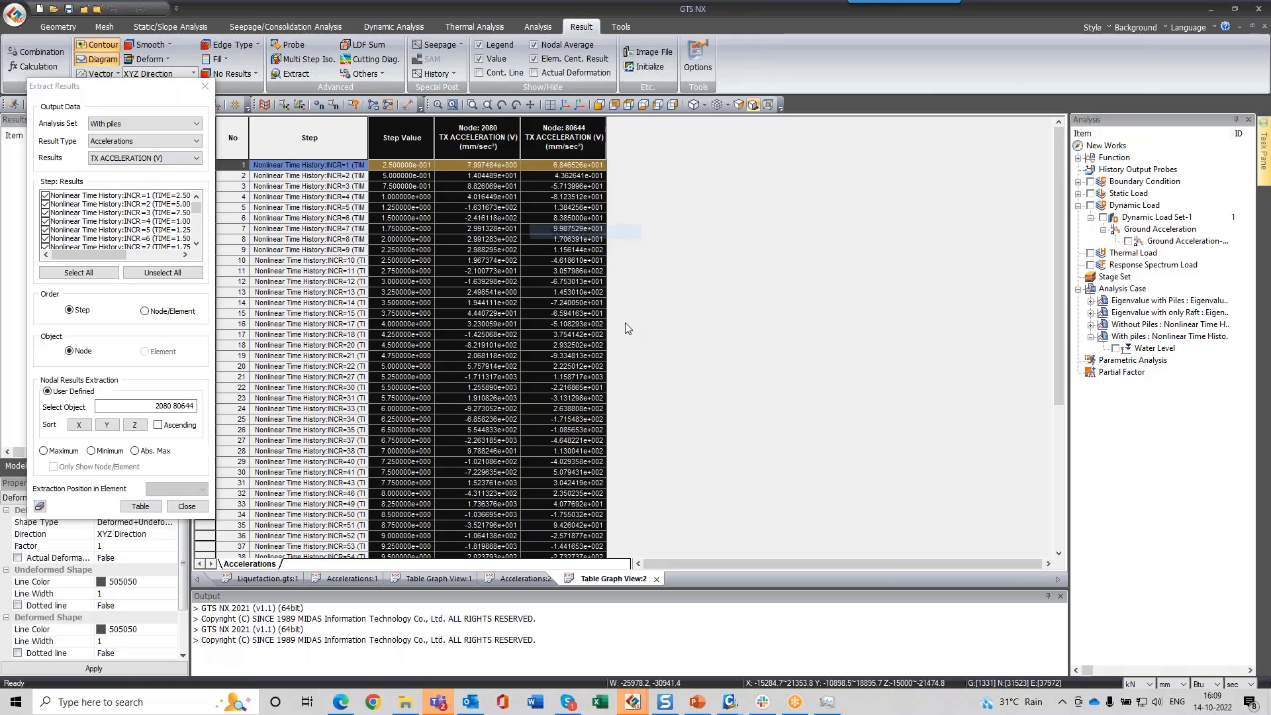
pyautogui.click(765, 440)
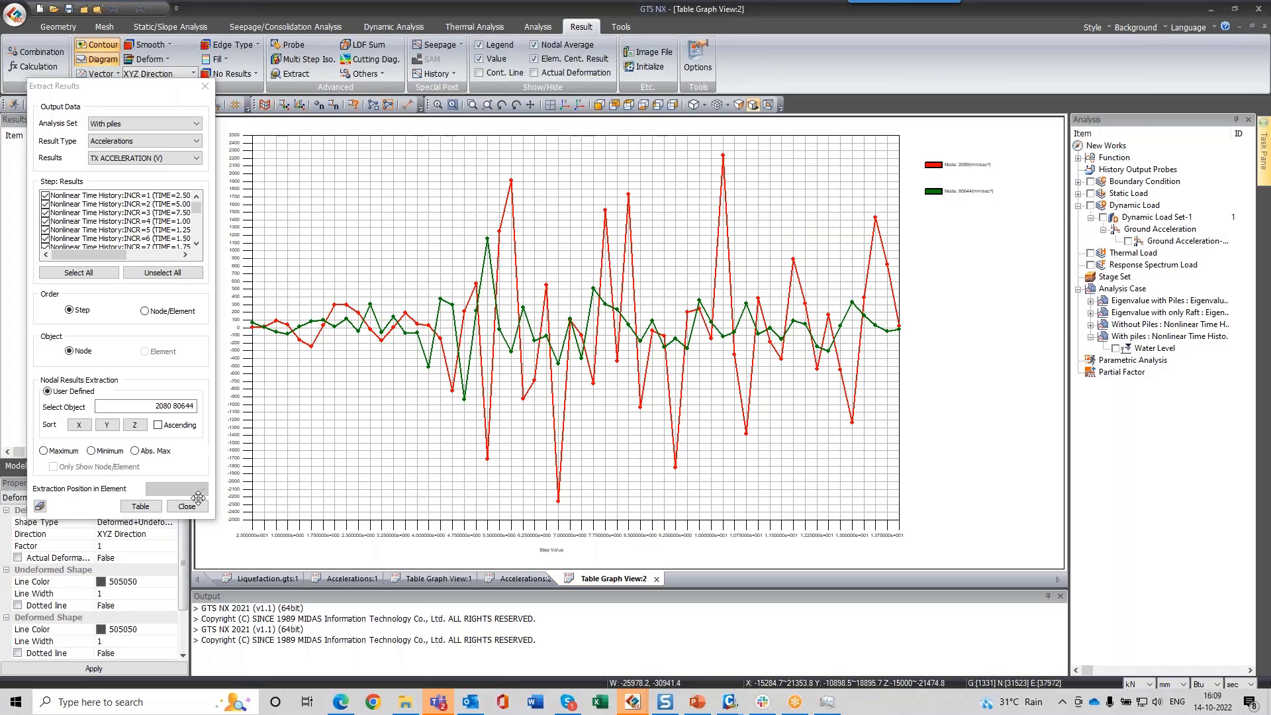
pyautogui.click(140, 506)
pyautogui.click(187, 507)
# Step: Review the Ground Acceleration-1 load and its Hachinohe time history function in the X direction, leaving both without changes
pyautogui.rightClick(1188, 345)
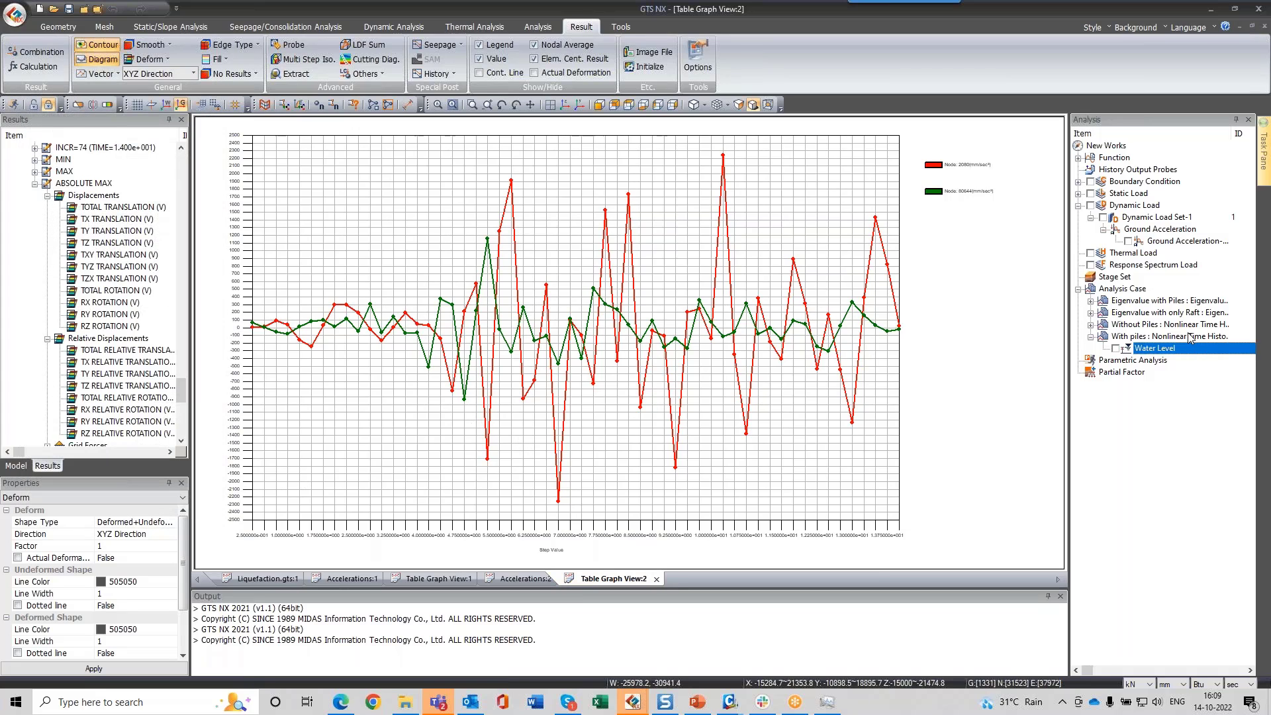
pyautogui.rightClick(1169, 335)
pyautogui.rightClick(1176, 242)
pyautogui.click(1190, 267)
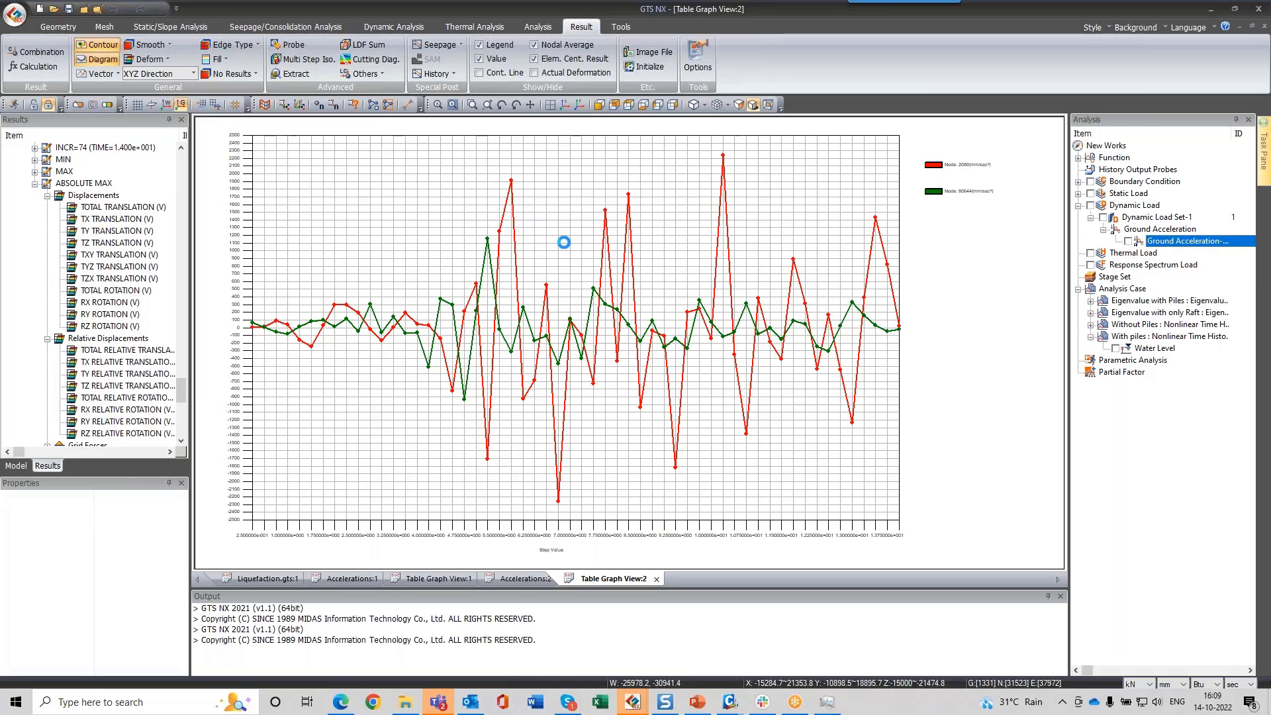
pyautogui.click(703, 290)
pyautogui.doubleClick(672, 401)
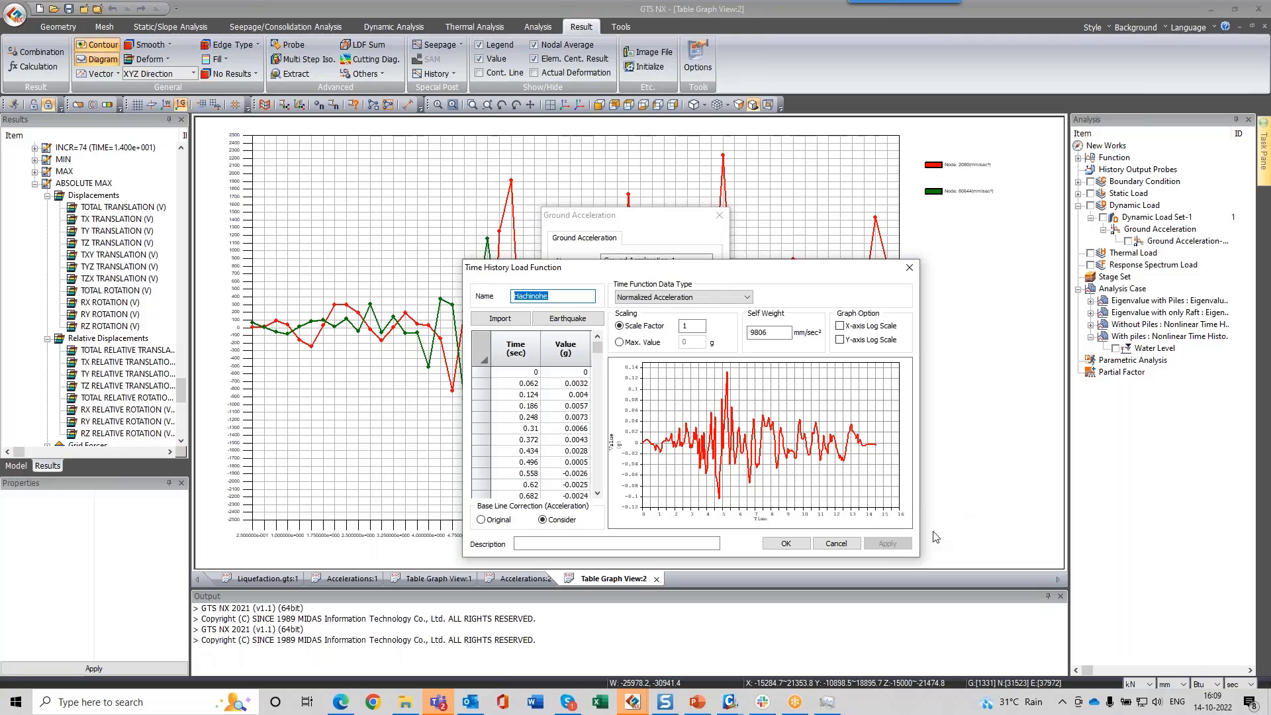
pyautogui.click(857, 546)
pyautogui.click(808, 454)
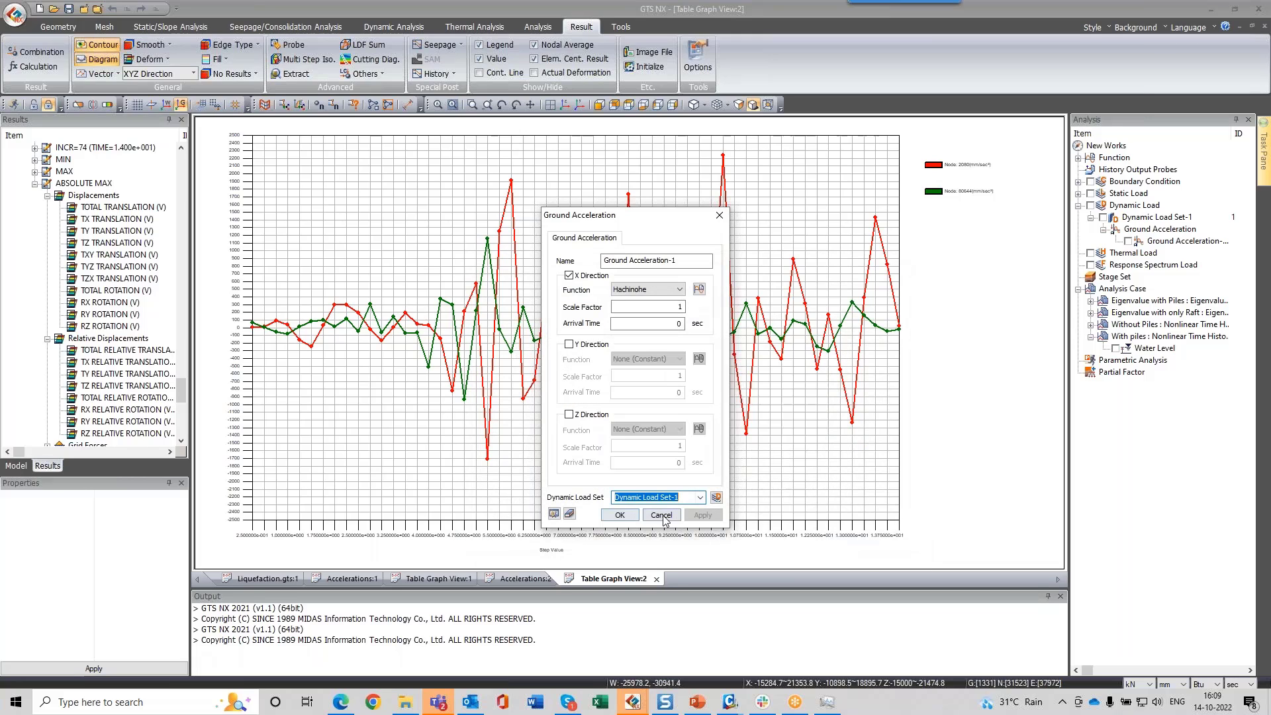
pyautogui.click(661, 515)
# Step: Review the total time duration and total time steps of the With piles analysis case, and exit without changes
pyautogui.rightClick(1126, 336)
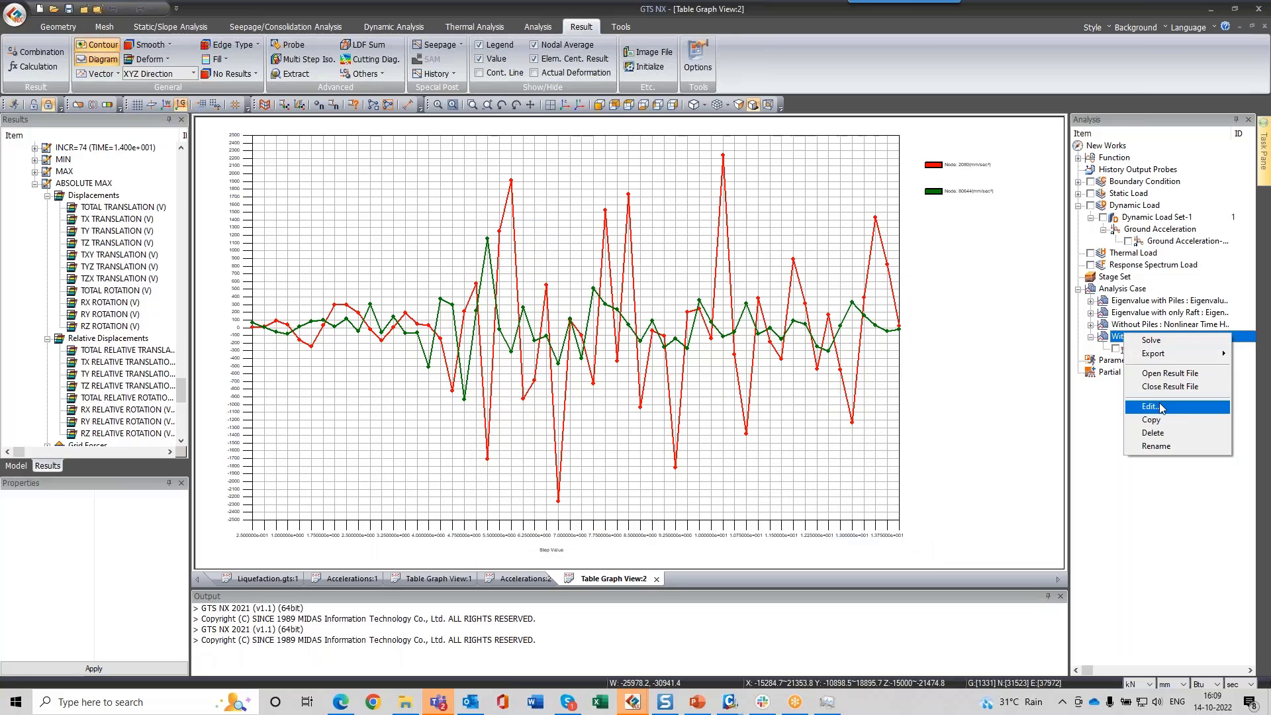
pyautogui.click(1158, 405)
pyautogui.click(836, 170)
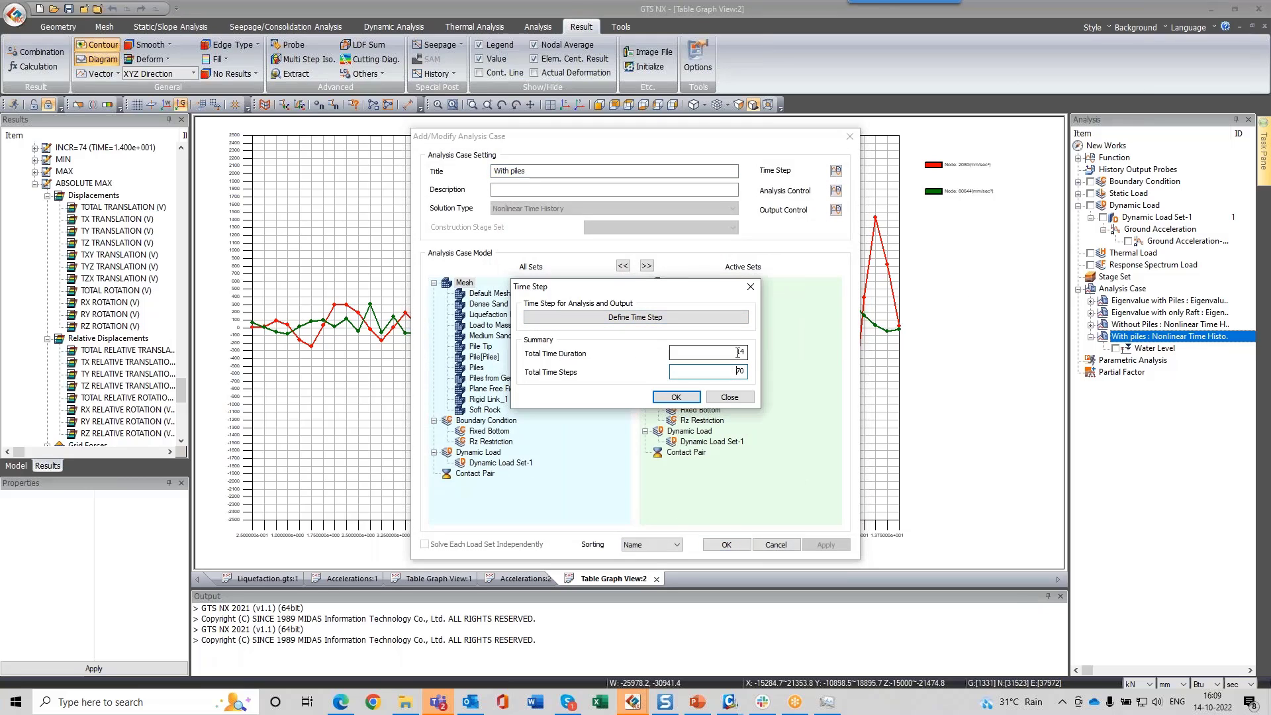
pyautogui.doubleClick(739, 352)
pyautogui.moveTo(730, 372); pyautogui.dragTo(785, 372)
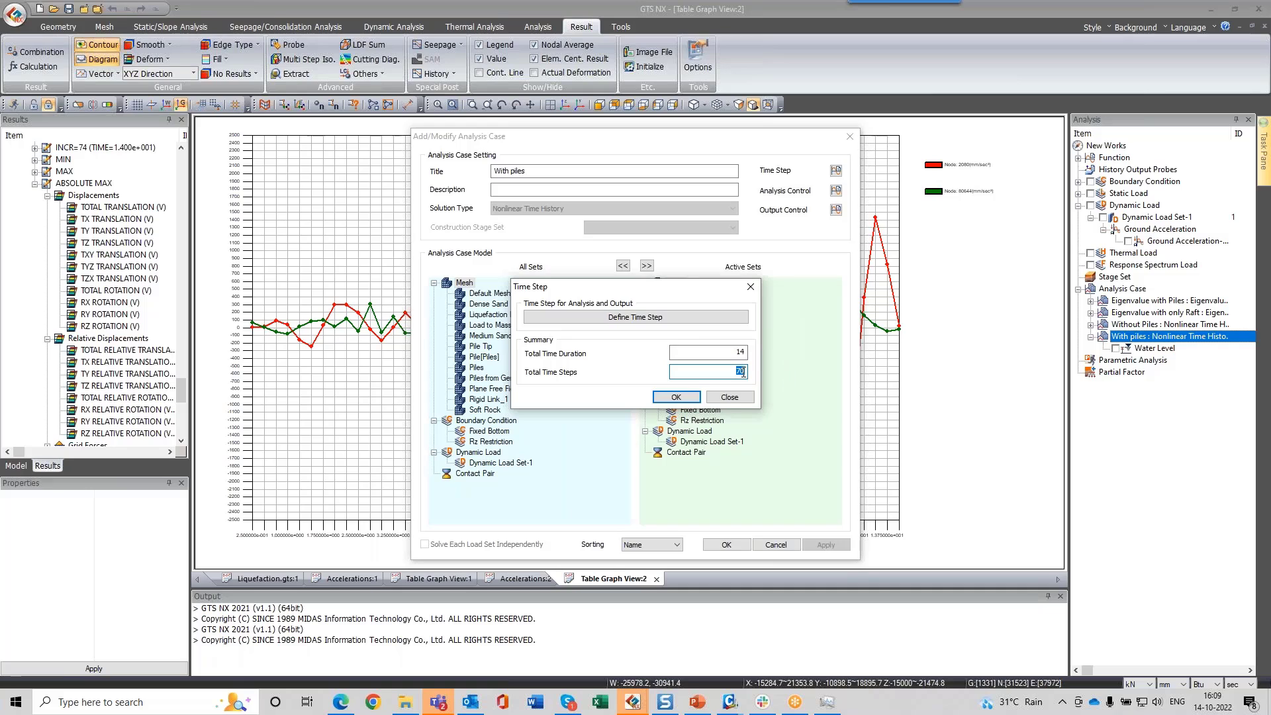
pyautogui.click(731, 399)
pyautogui.click(776, 548)
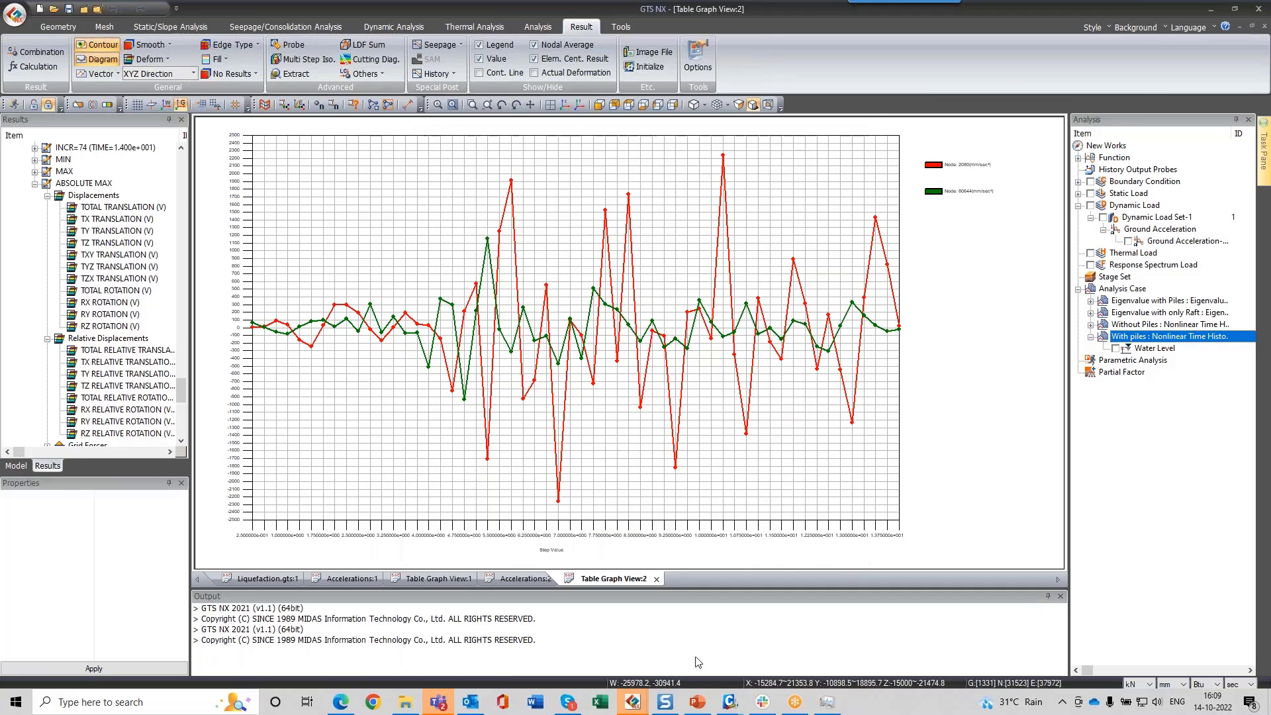
# Step: Display the ABSOLUTE MAX PORE PRESSURE RATIO contour on the model and examine the liquefiable layer from several angles
pyautogui.click(284, 578)
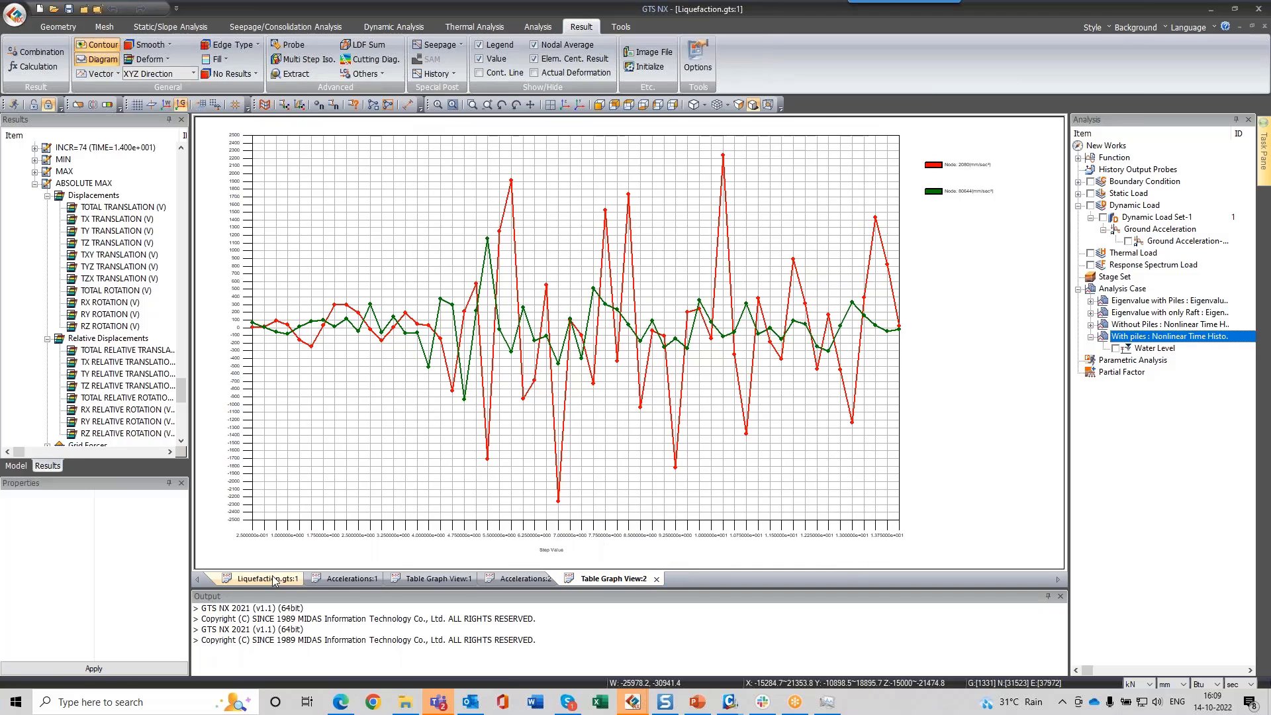
pyautogui.scroll(-12, 121, 338)
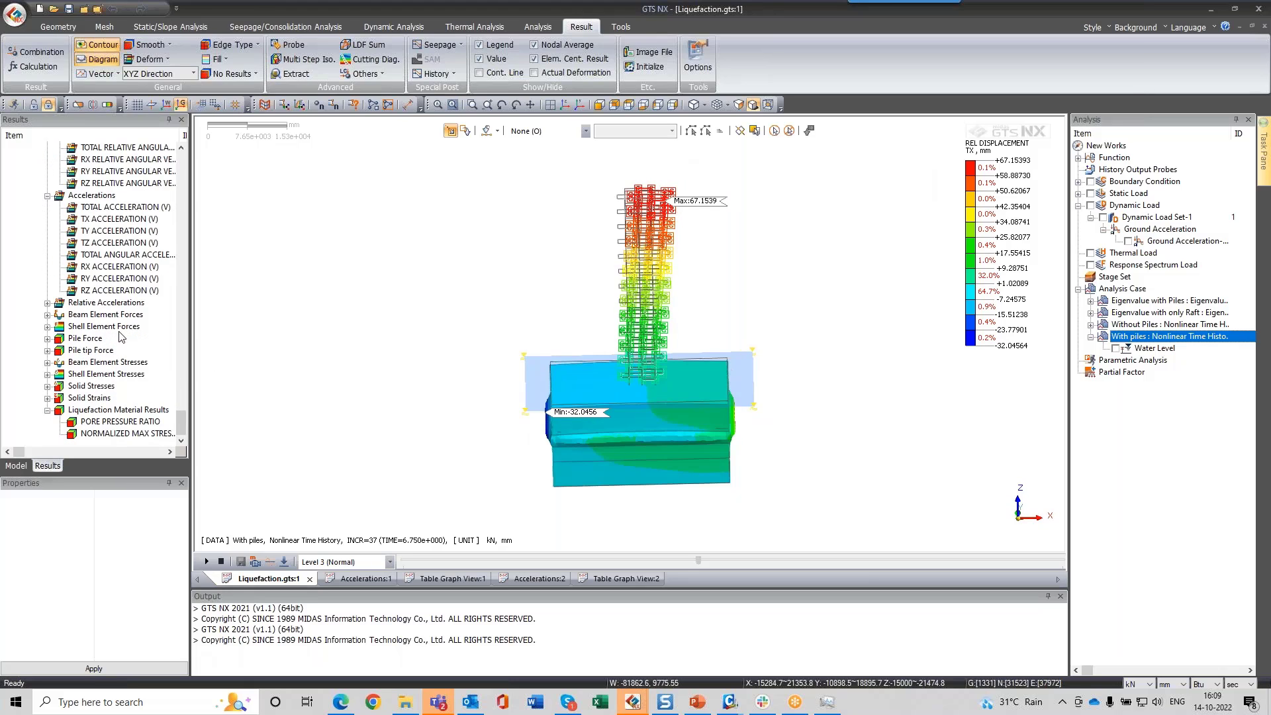
pyautogui.click(126, 410)
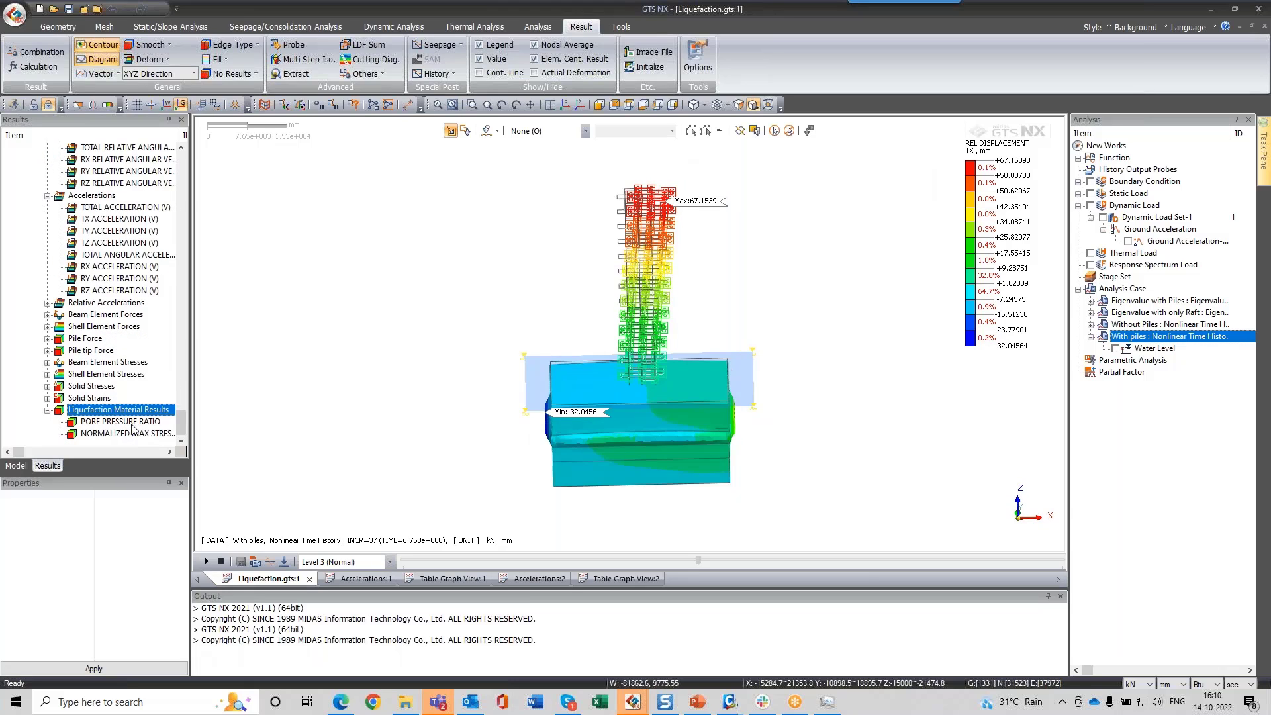
pyautogui.click(145, 423)
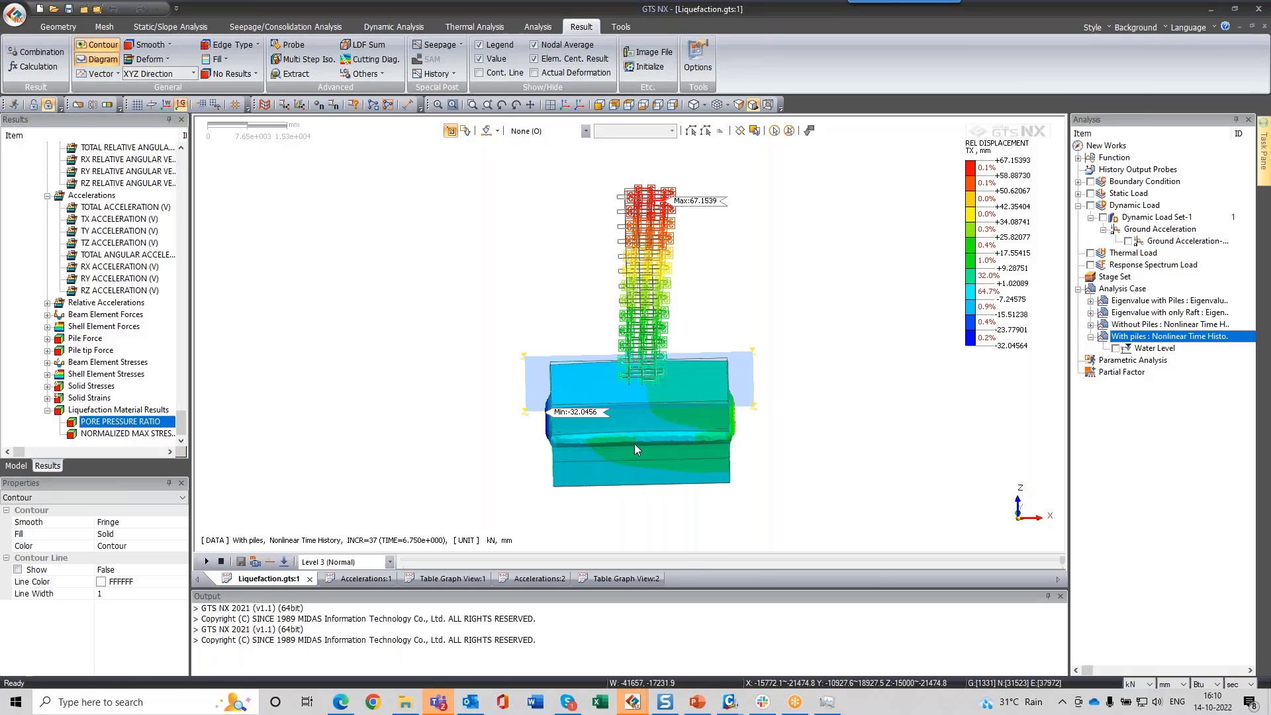
pyautogui.moveTo(634, 443); pyautogui.dragTo(503, 491, button='middle')
pyautogui.scroll(4, 674, 398)
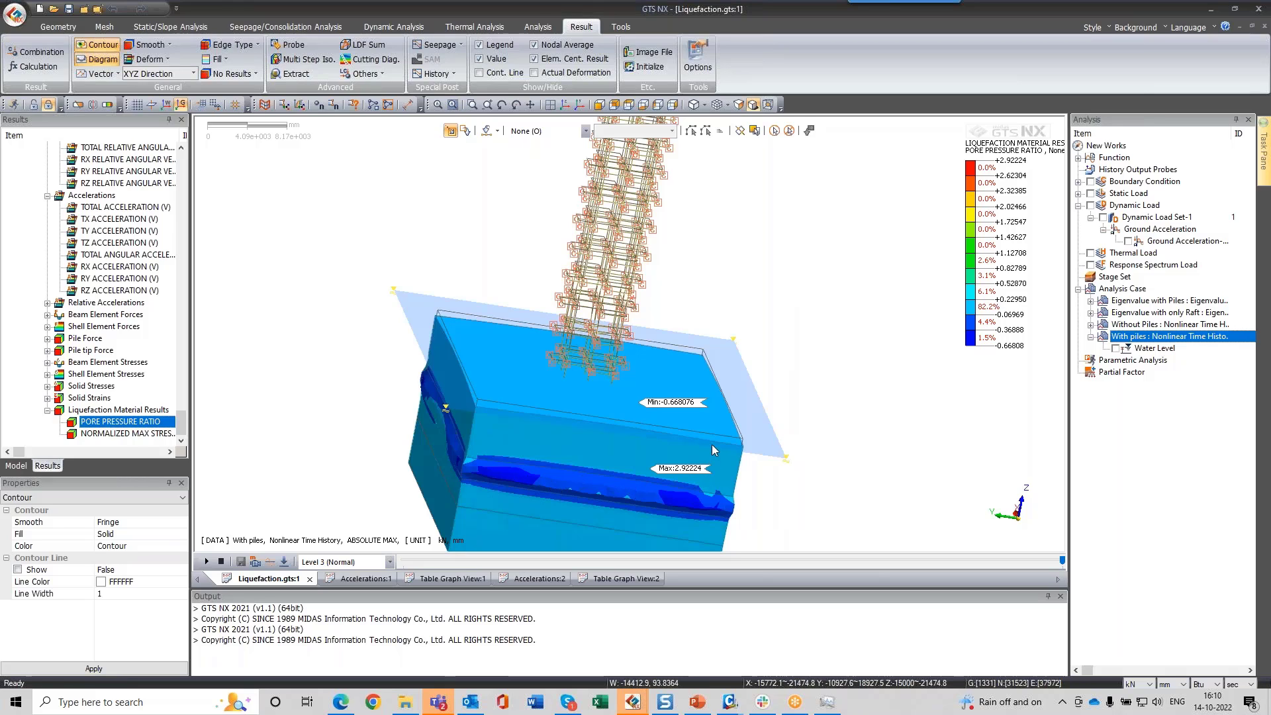
pyautogui.moveTo(712, 443); pyautogui.dragTo(557, 346, button='middle')
pyautogui.scroll(-3, 665, 313)
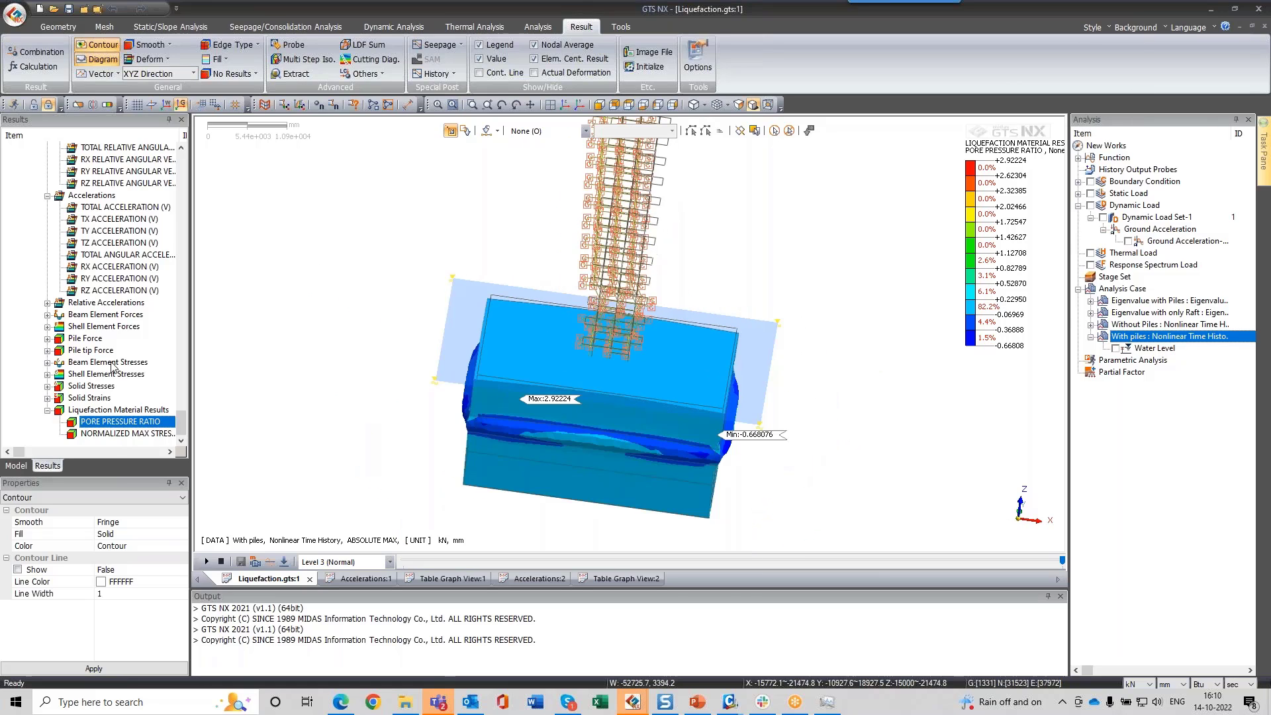
# Step: Display the PORE STRESS contour from the ABSOLUTE MAX solid stresses and set the length unit to m
pyautogui.click(47, 386)
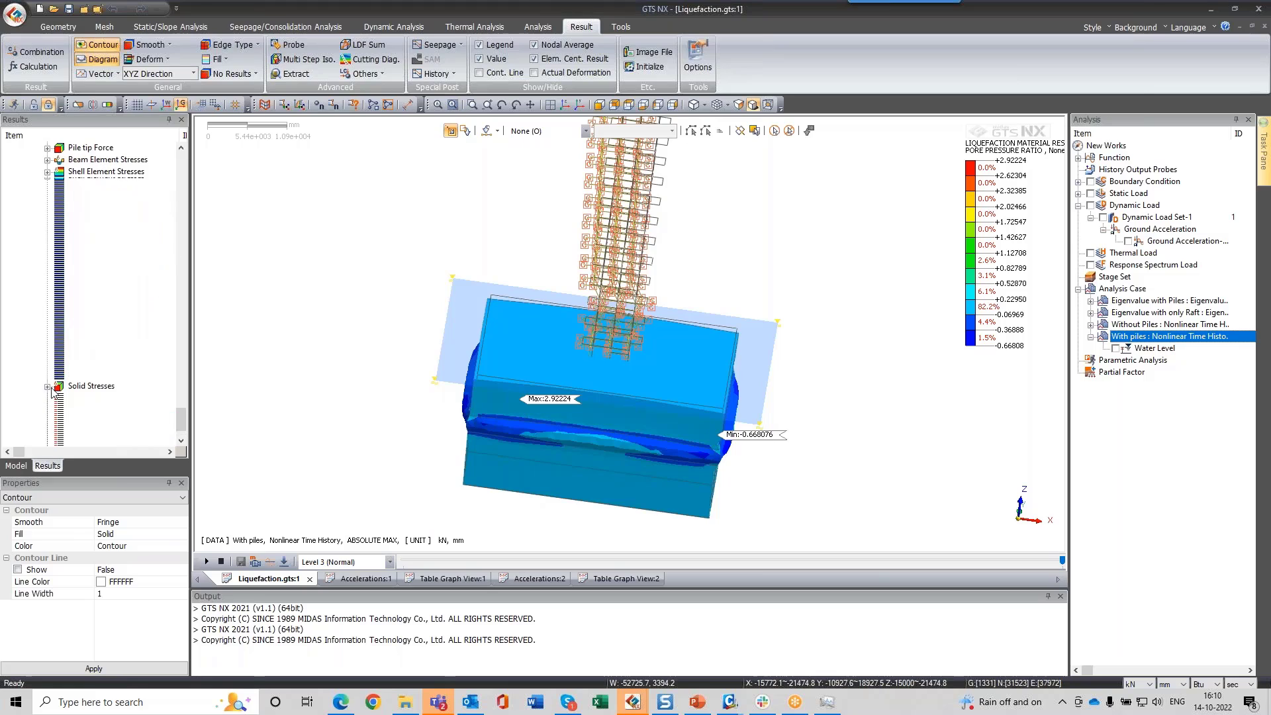
pyautogui.scroll(-1, 86, 349)
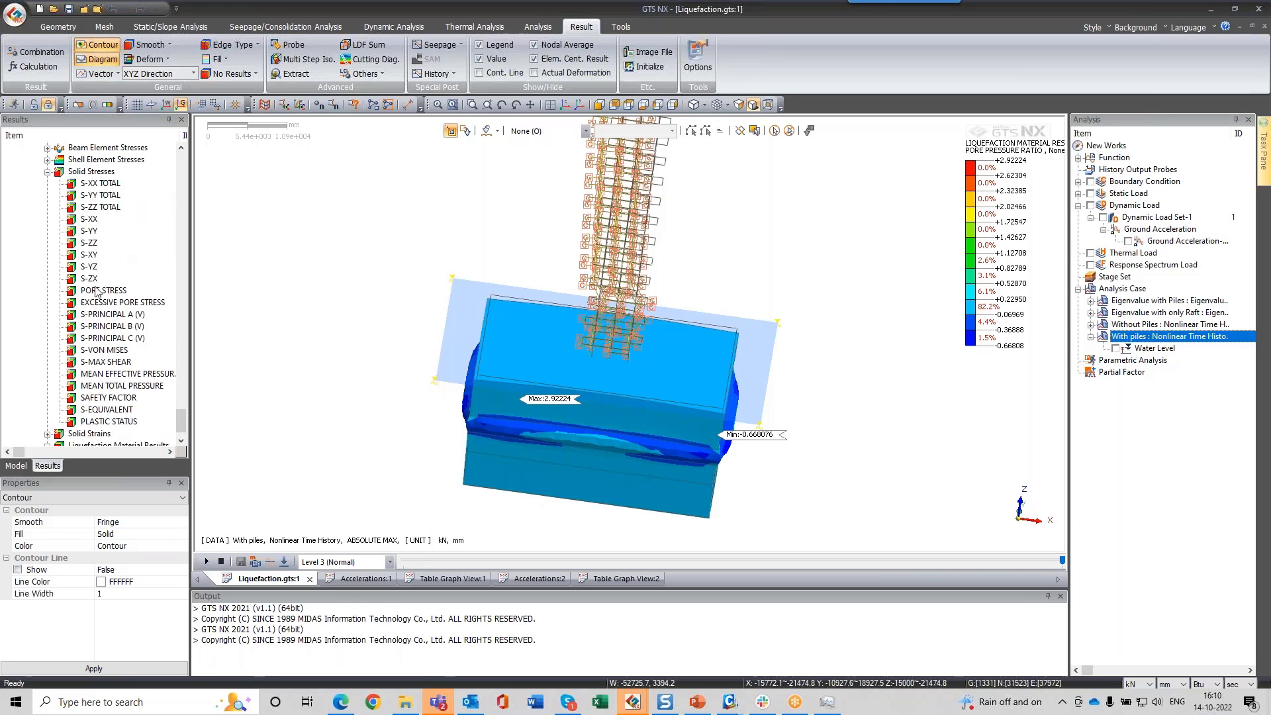
pyautogui.click(97, 291)
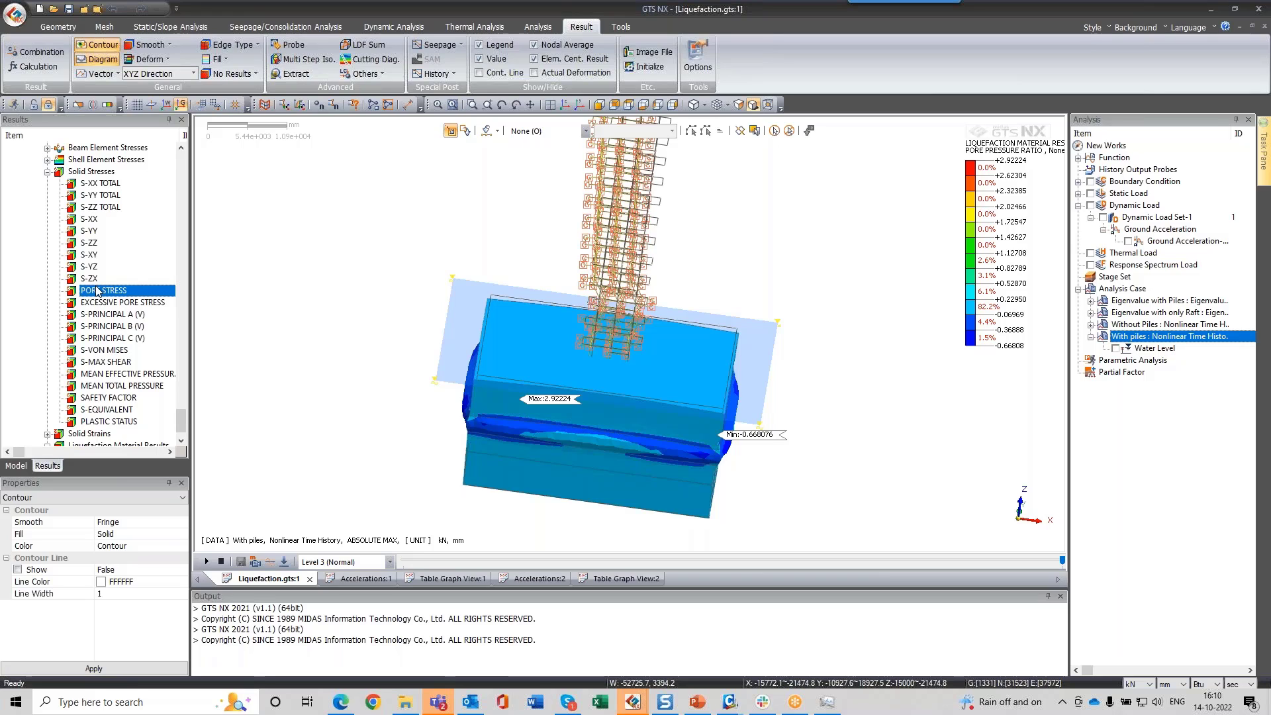
pyautogui.moveTo(795, 366); pyautogui.dragTo(821, 361, button='middle')
pyautogui.click(1182, 683)
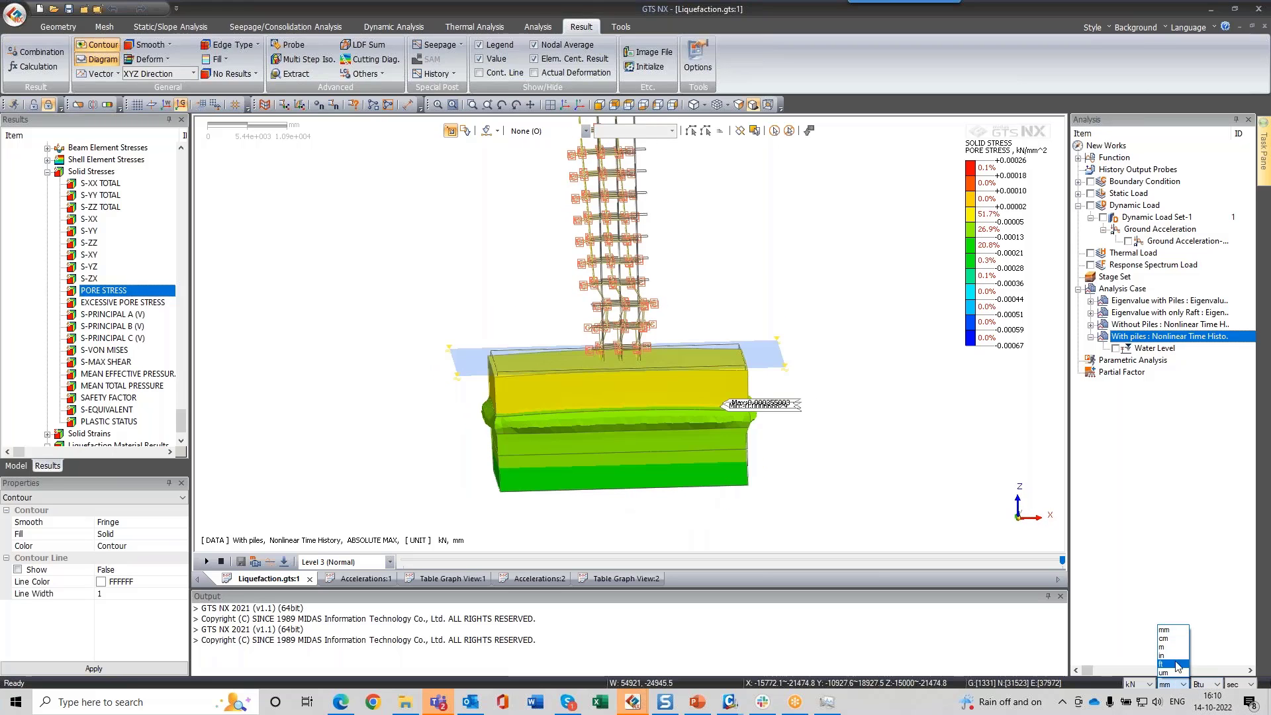
pyautogui.click(1176, 648)
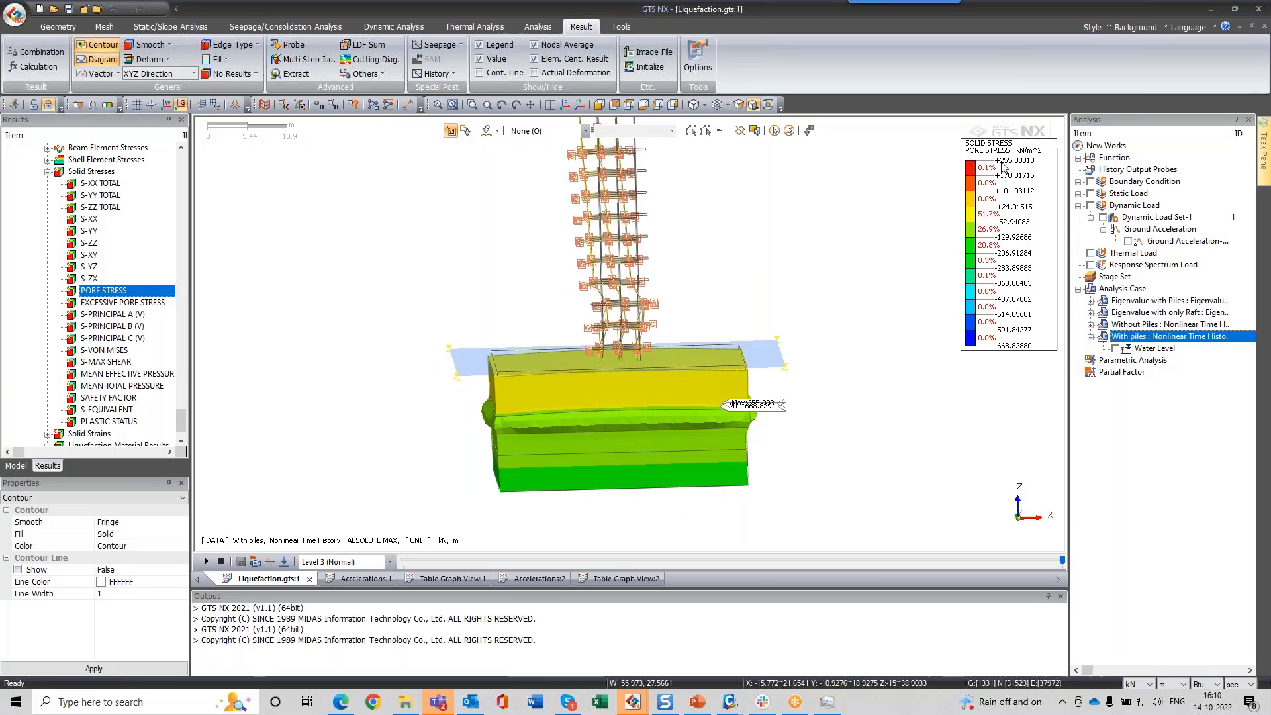
# Step: Move the pore stress contour from the absolute maximum to increment 62 (TIME=1.100e+001) of the With piles time history
pyautogui.scroll(3, 985, 187)
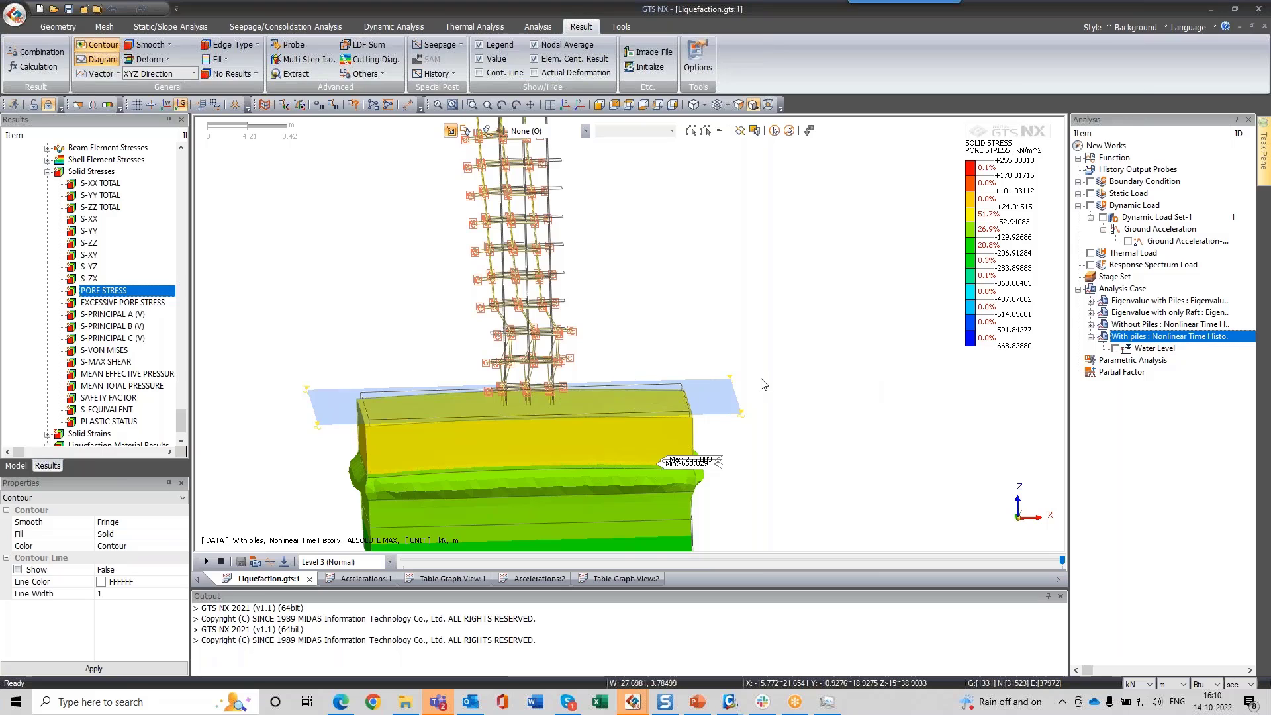
pyautogui.scroll(-2, 761, 384)
pyautogui.scroll(-2, 747, 331)
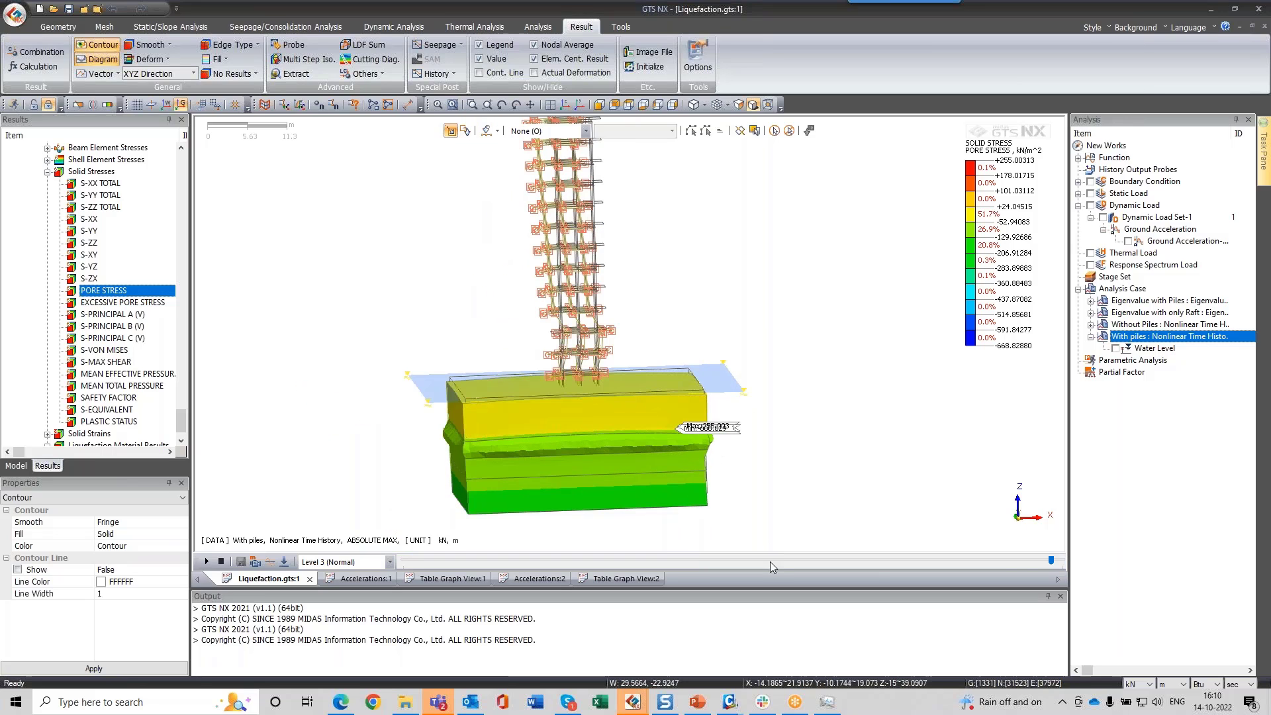
pyautogui.click(770, 561)
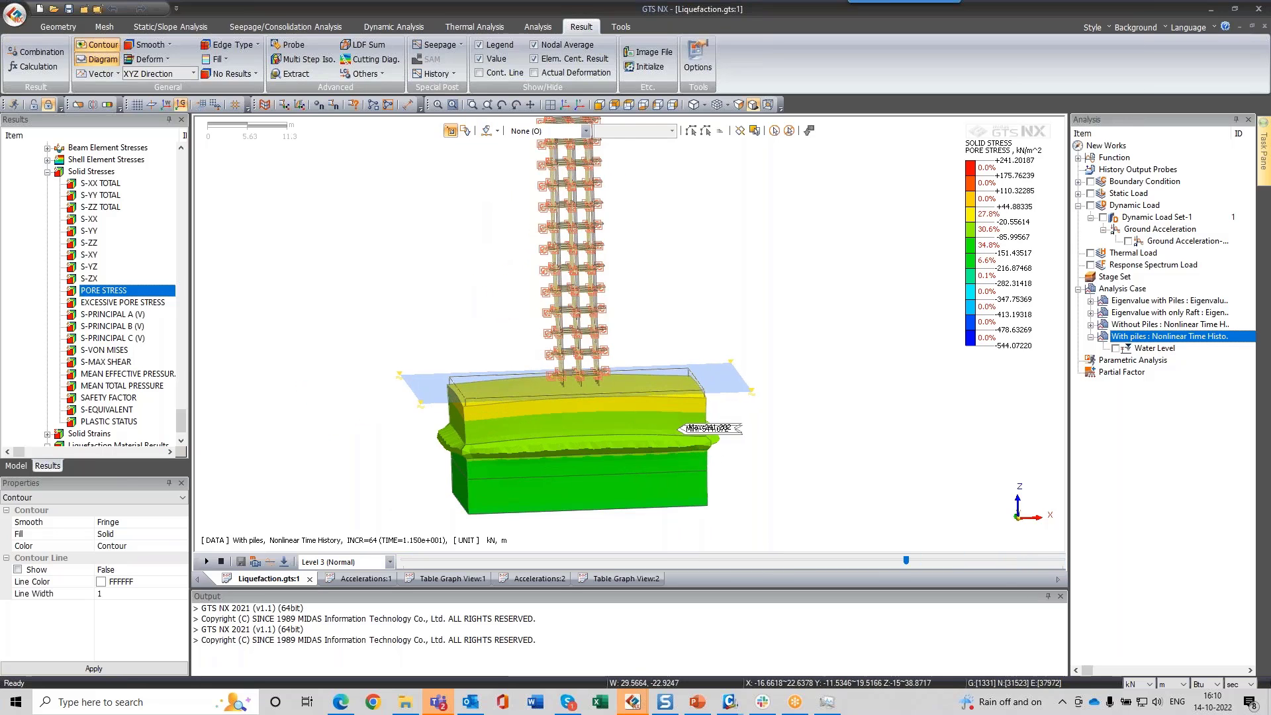
# Step: Probe the nodal pore stress at several points on the top surface and on the side faces of the soil block
pyautogui.click(296, 46)
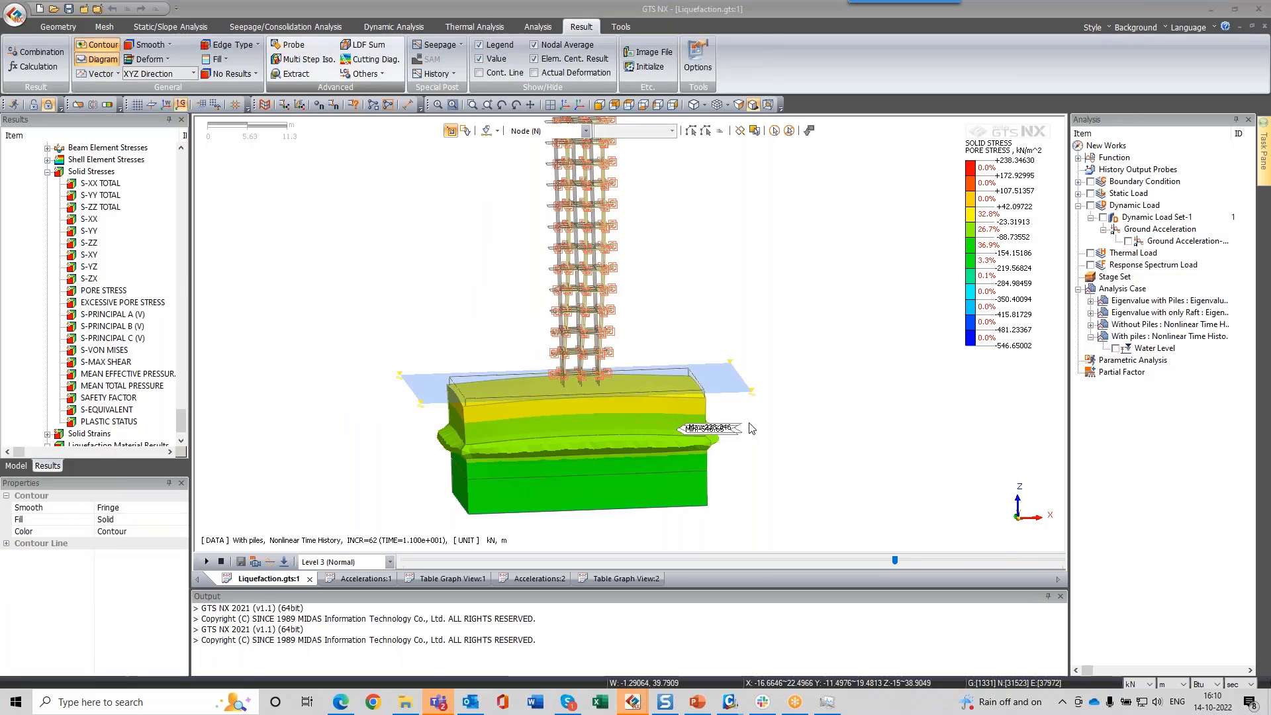
pyautogui.scroll(-2, 751, 429)
pyautogui.click(554, 397)
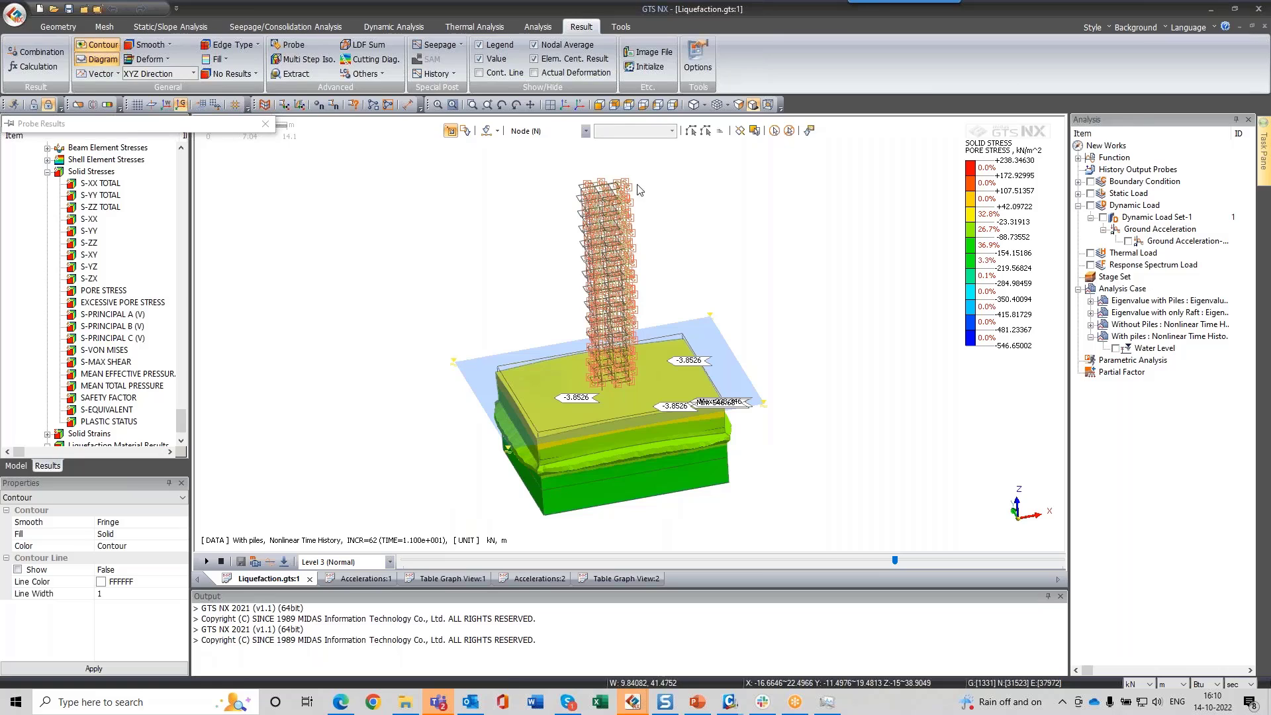
pyautogui.click(565, 381)
pyautogui.click(587, 499)
pyautogui.click(555, 484)
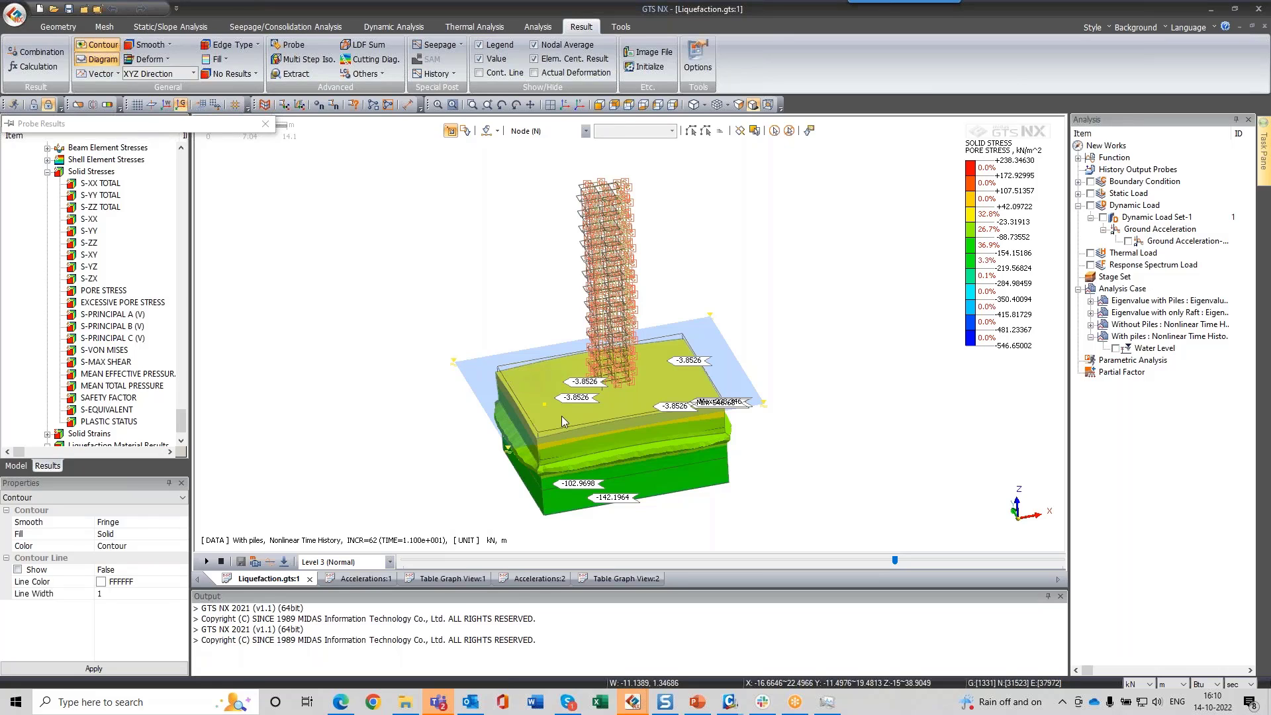
pyautogui.moveTo(665, 411); pyautogui.dragTo(612, 192, button='middle')
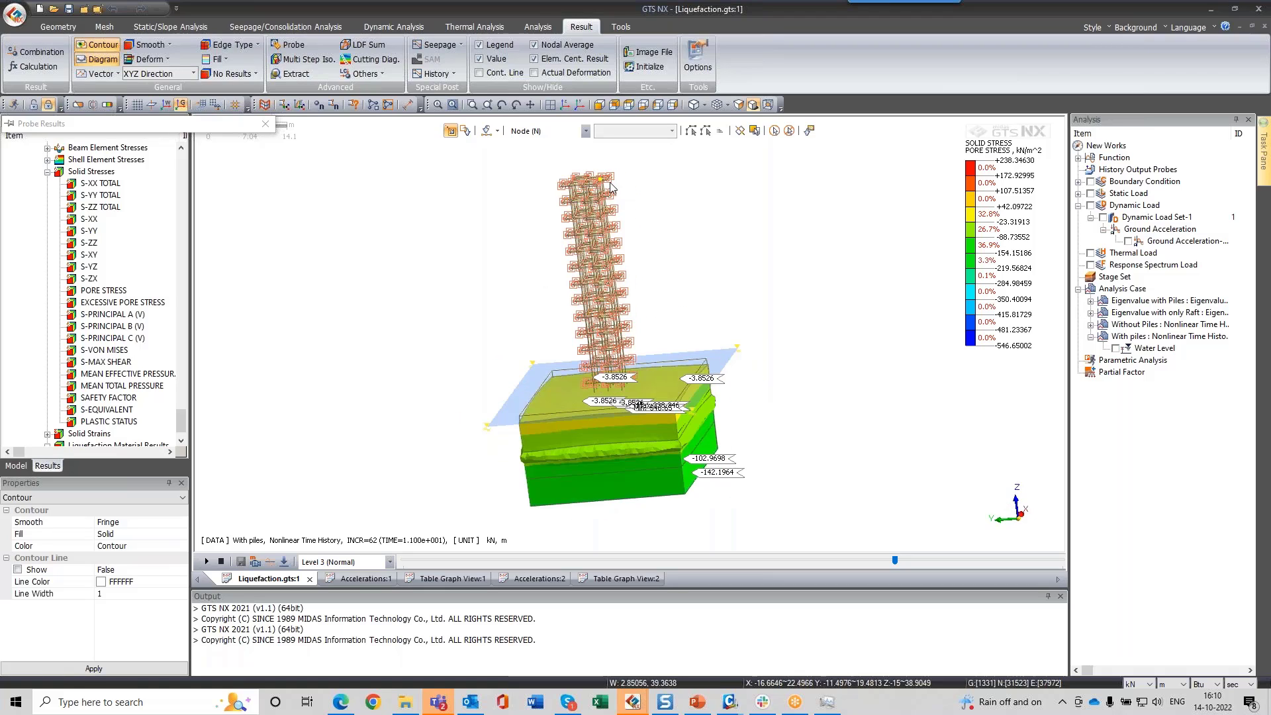
pyautogui.click(644, 491)
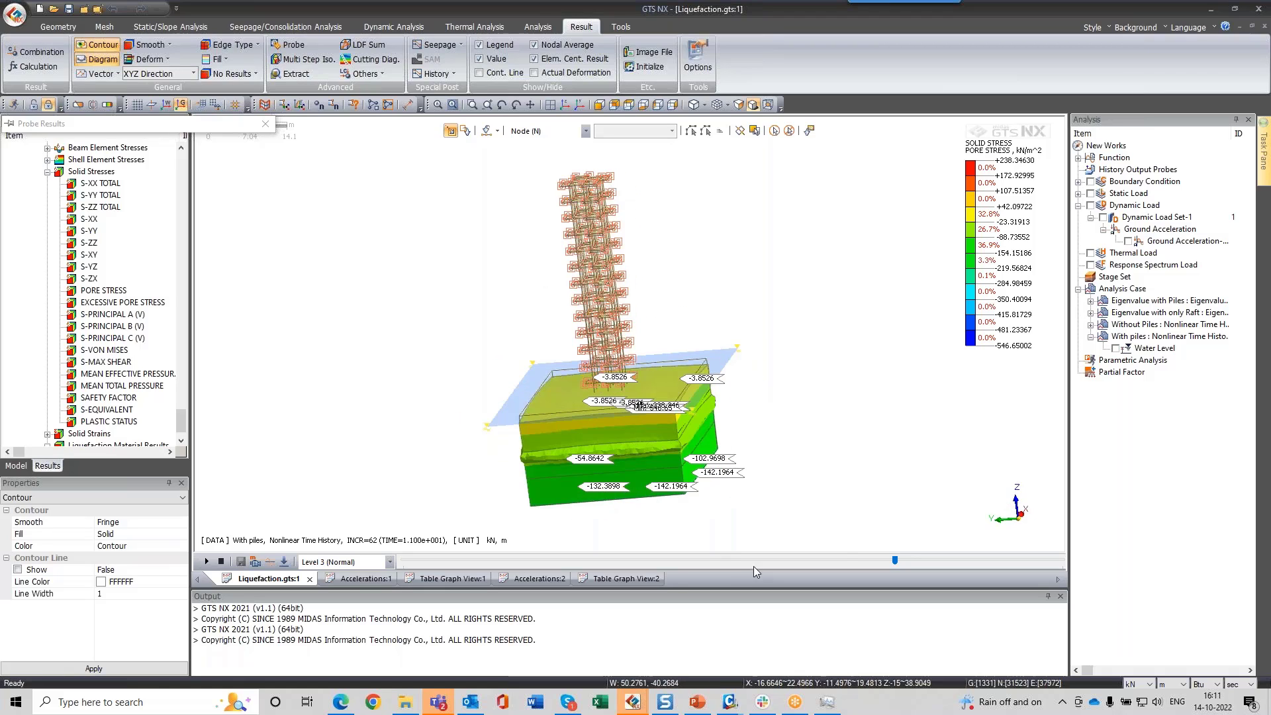
# Step: Step the probed pore stress result back through the time history to increment 2 (TIME=5.000e-001), and end the probing in isometric view
pyautogui.click(852, 561)
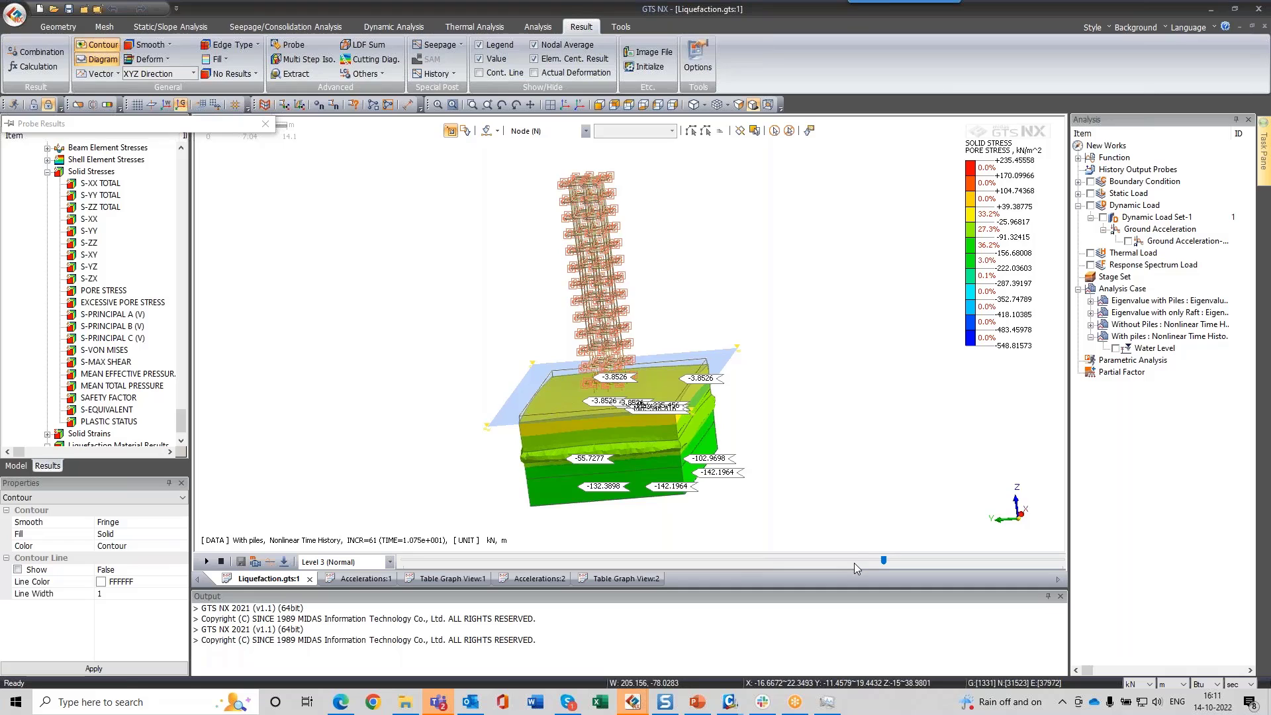
pyautogui.press('Left')
pyautogui.press('Left')
pyautogui.press('Left')
pyautogui.press('Left')
pyautogui.press('Left')
pyautogui.press('Left')
pyautogui.press('Left')
pyautogui.press('Left')
pyautogui.press('Left')
pyautogui.press('Left')
pyautogui.press('Left')
pyautogui.press('Left')
pyautogui.press('Left')
pyautogui.press('Left')
pyautogui.press('Left')
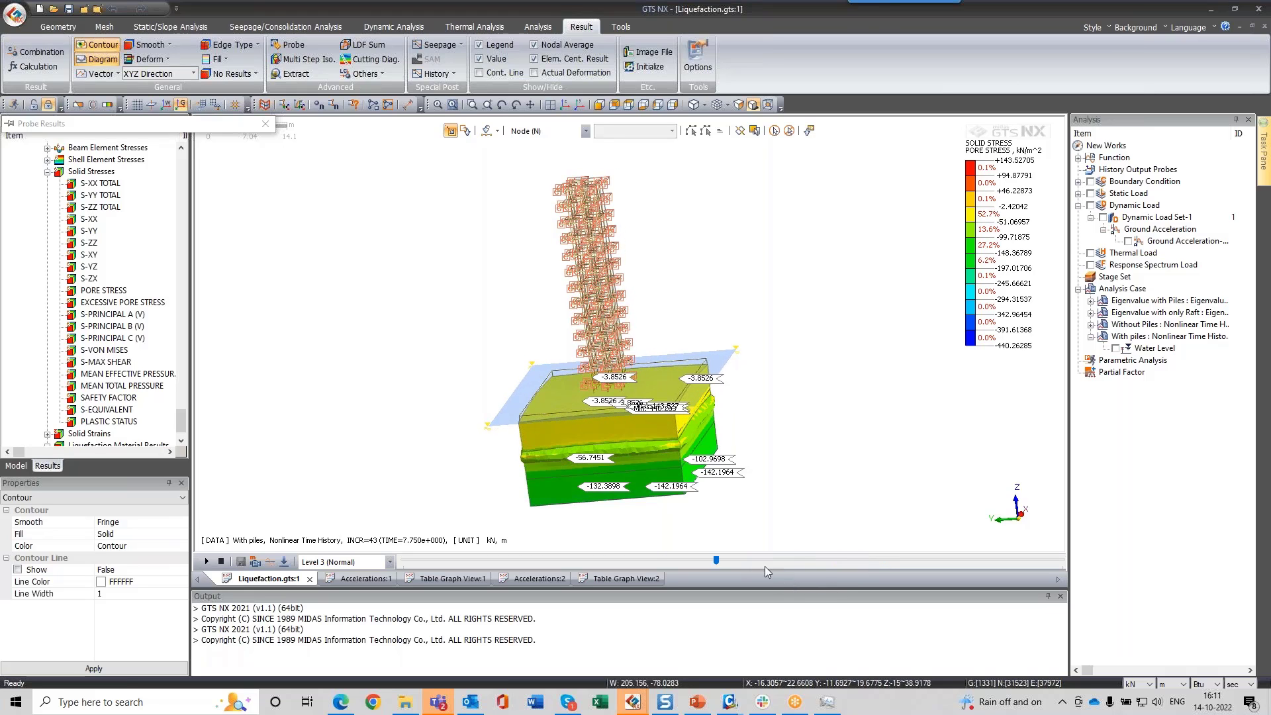
pyautogui.press('Left')
pyautogui.press('Left')
pyautogui.press('Left')
pyautogui.press('Left')
pyautogui.press('Left')
pyautogui.press('Left')
pyautogui.press('Left')
pyautogui.press('Left')
pyautogui.press('Left')
pyautogui.press('Left')
pyautogui.press('Left')
pyautogui.press('Left')
pyautogui.press('Left')
pyautogui.press('Left')
pyautogui.press('Left')
pyautogui.press('Left')
pyautogui.press('Left')
pyautogui.press('Left')
pyautogui.press('Left')
pyautogui.press('Left')
pyautogui.press('Left')
pyautogui.press('Left')
pyautogui.press('Left')
pyautogui.press('Left')
pyautogui.press('Left')
pyautogui.press('Left')
pyautogui.press('Left')
pyautogui.press('Left')
pyautogui.press('Left')
pyautogui.press('Left')
pyautogui.press('Left')
pyautogui.press('Left')
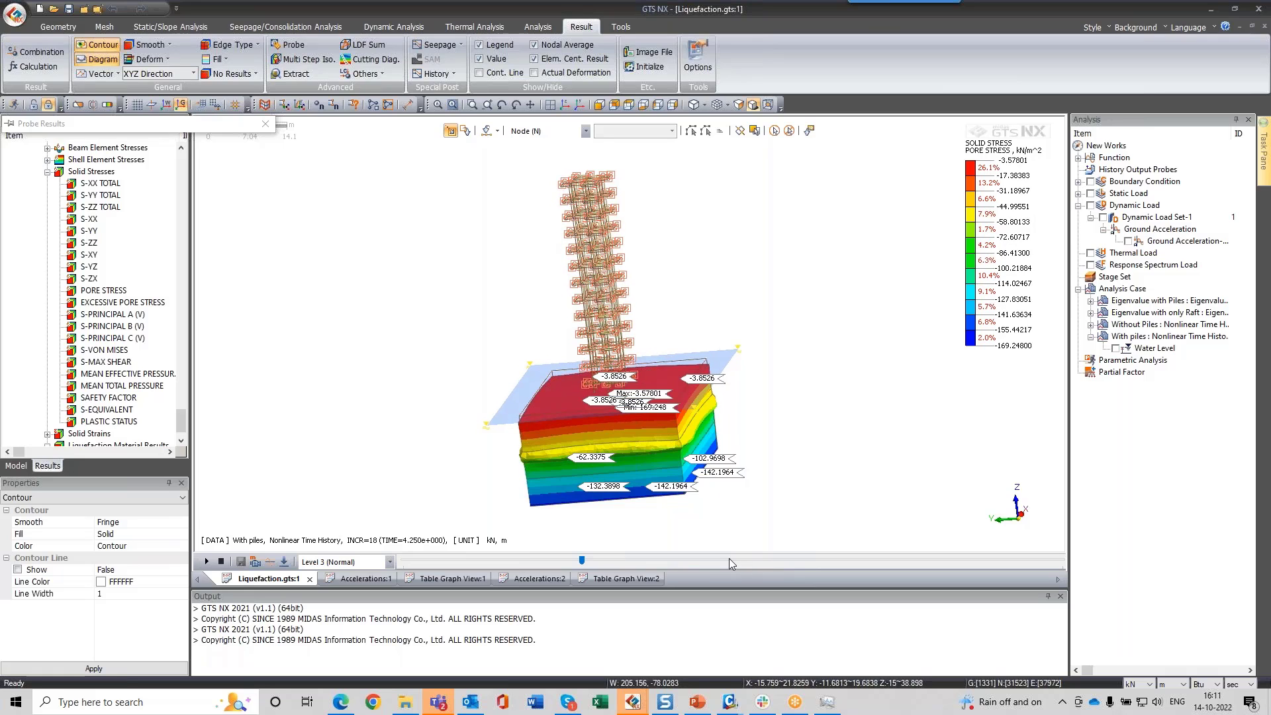
pyautogui.press('Left')
pyautogui.press('Left')
pyautogui.press('Left')
pyautogui.press('Left')
pyautogui.press('Left')
pyautogui.press('Left')
pyautogui.press('Left')
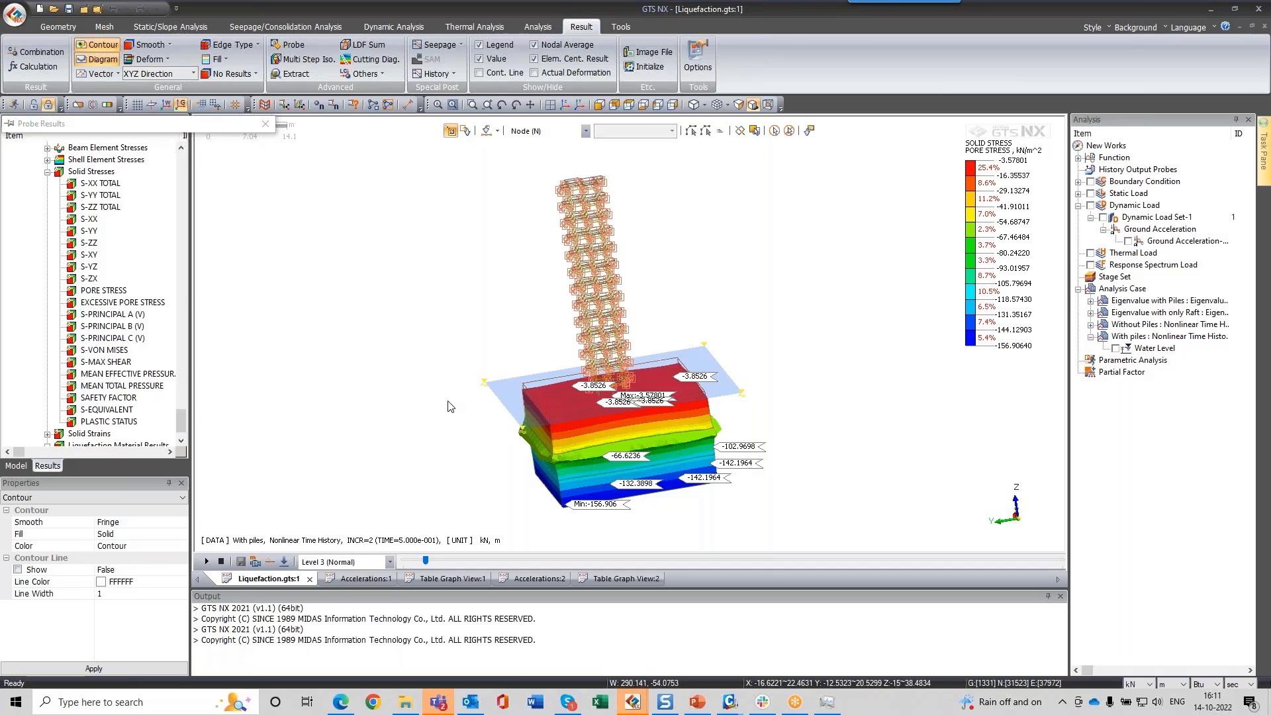
pyautogui.click(265, 124)
pyautogui.click(566, 108)
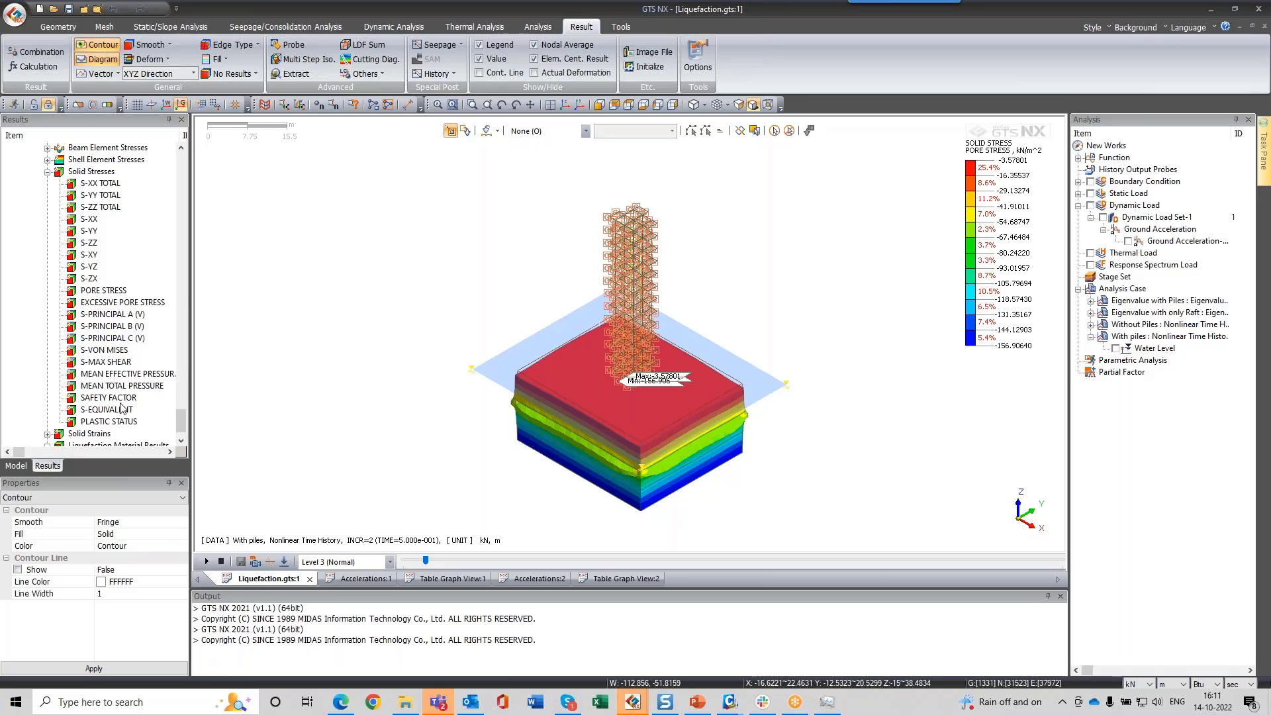
# Step: Display the AXIAL FORCE result of the Beam Element Forces for the ABSOLUTE MAX output
pyautogui.scroll(3, 119, 398)
pyautogui.click(47, 255)
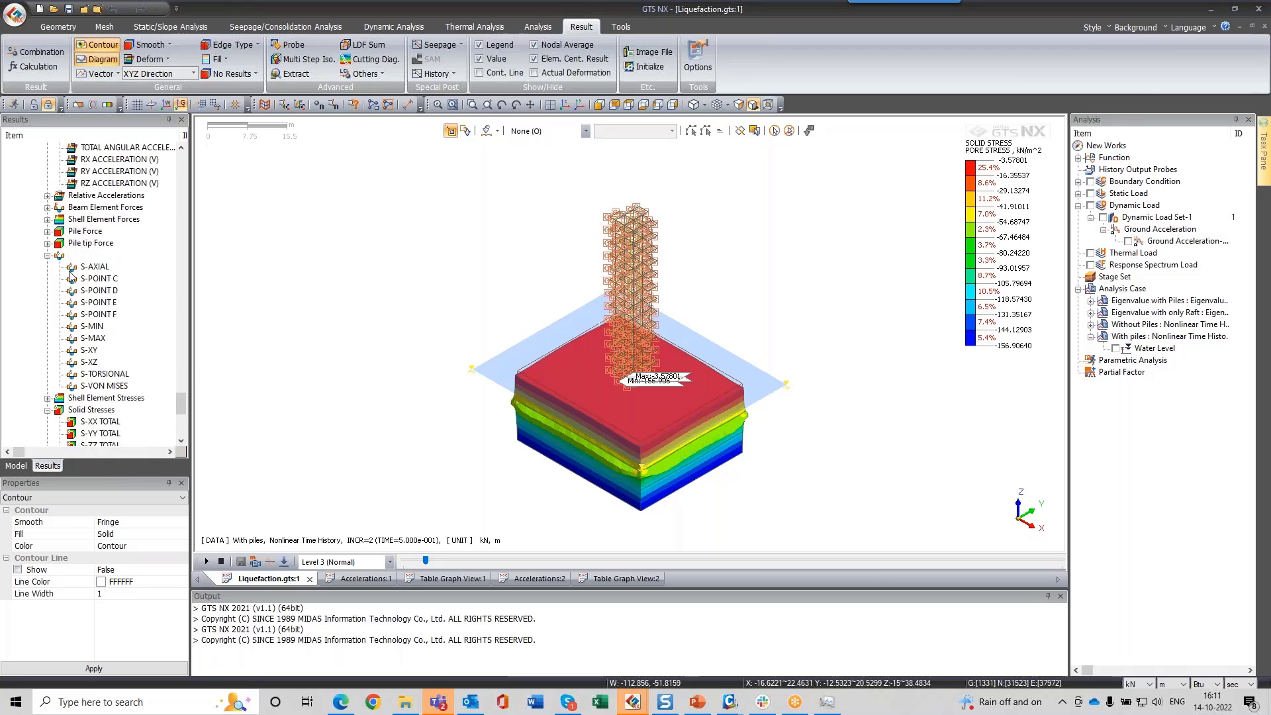
pyautogui.scroll(4, 50, 334)
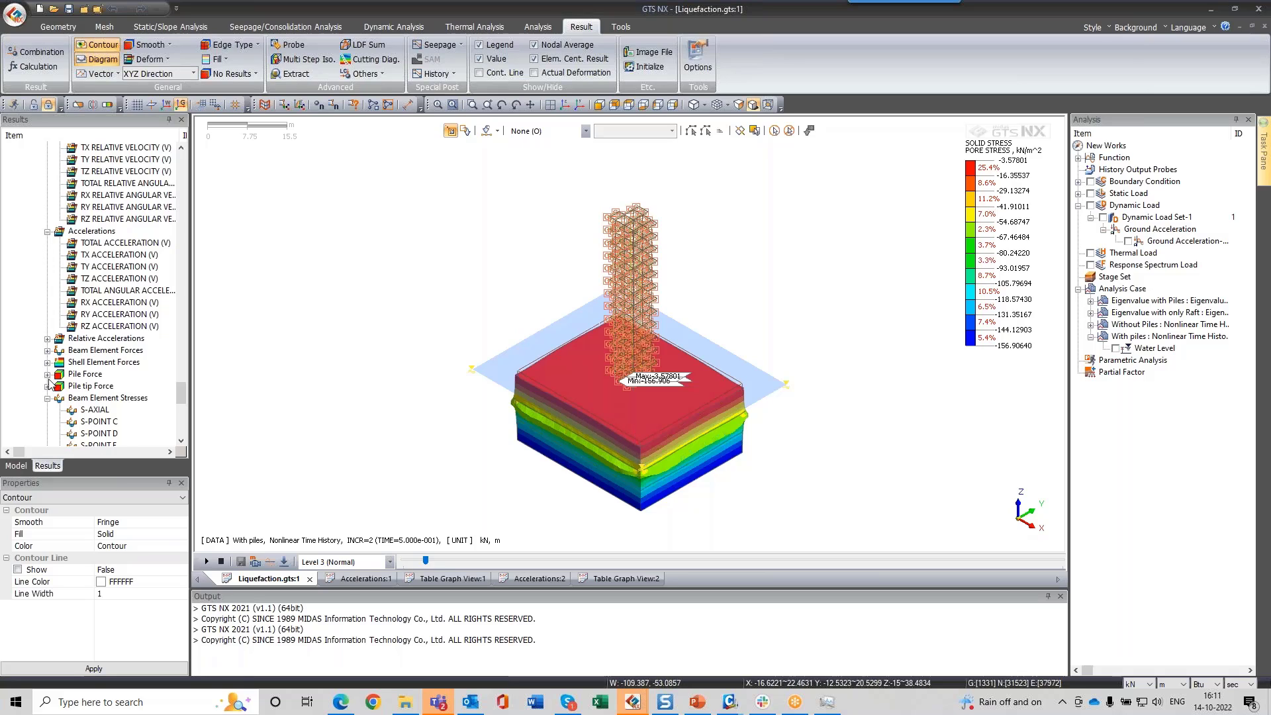
pyautogui.click(48, 350)
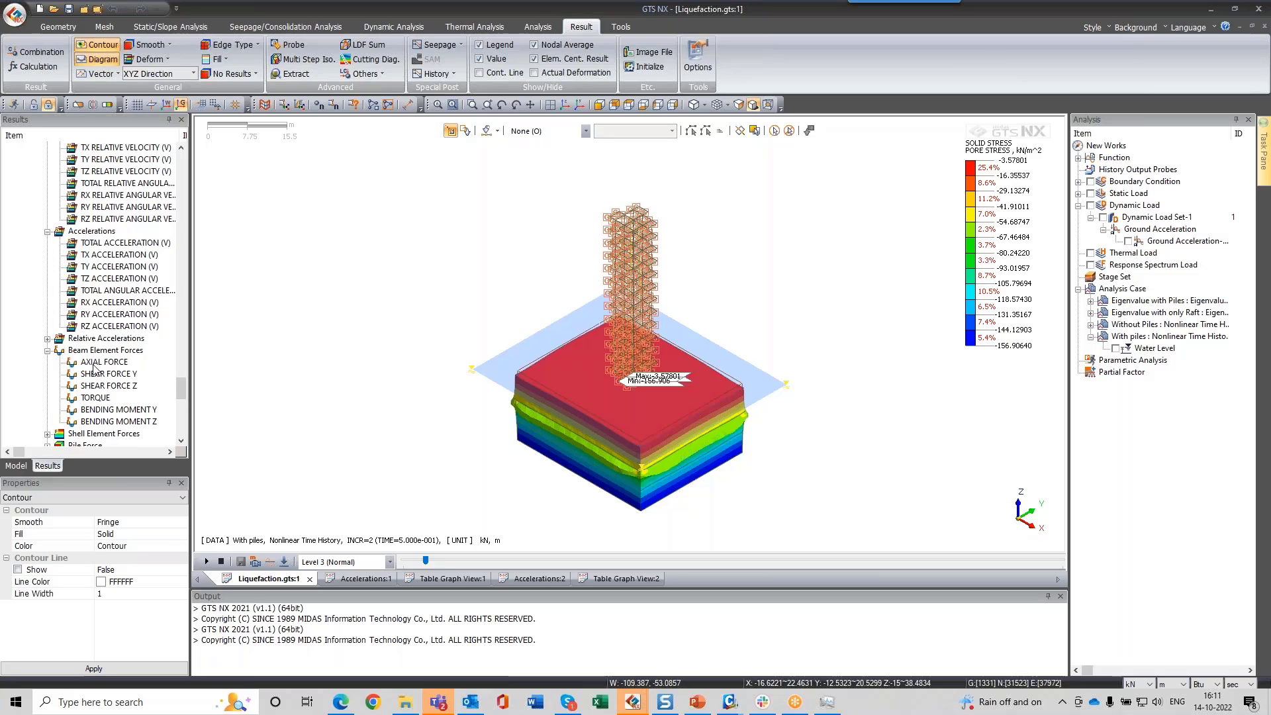
pyautogui.click(94, 367)
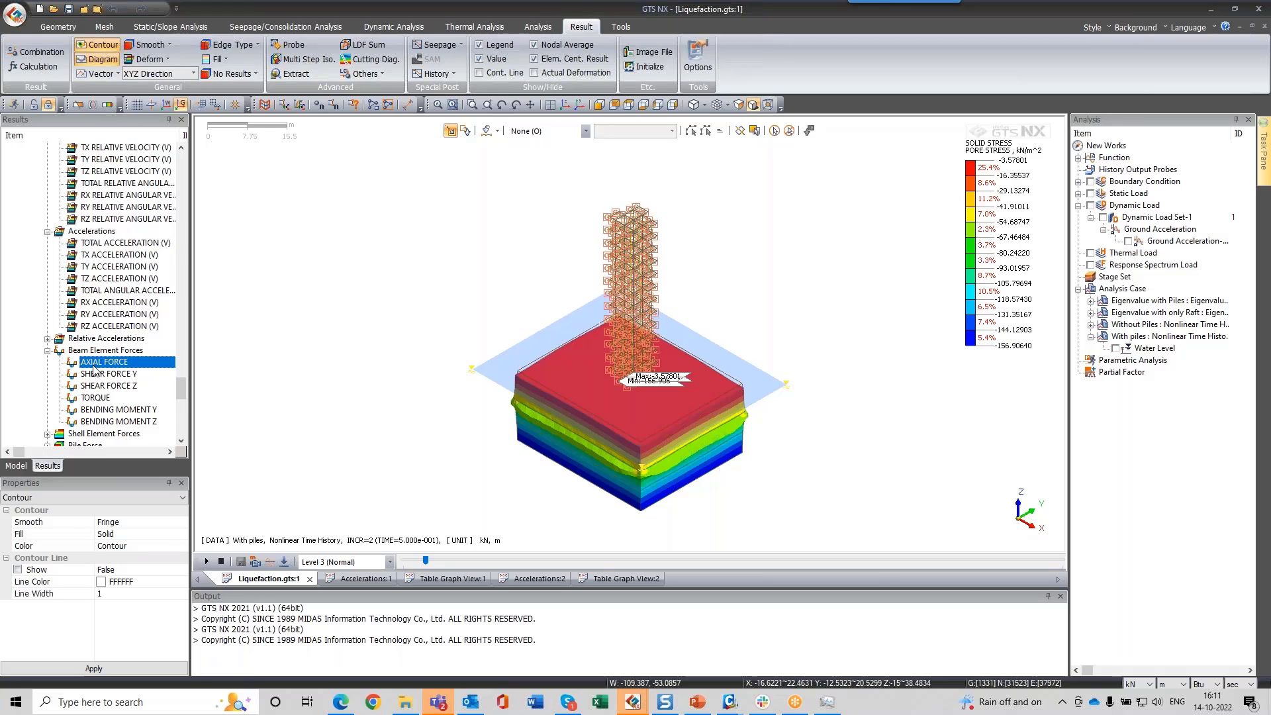
pyautogui.doubleClick(95, 367)
# Step: Hide the Load to Mass mesh set so the axial force diagrams on the building frame can be inspected closely
pyautogui.click(16, 466)
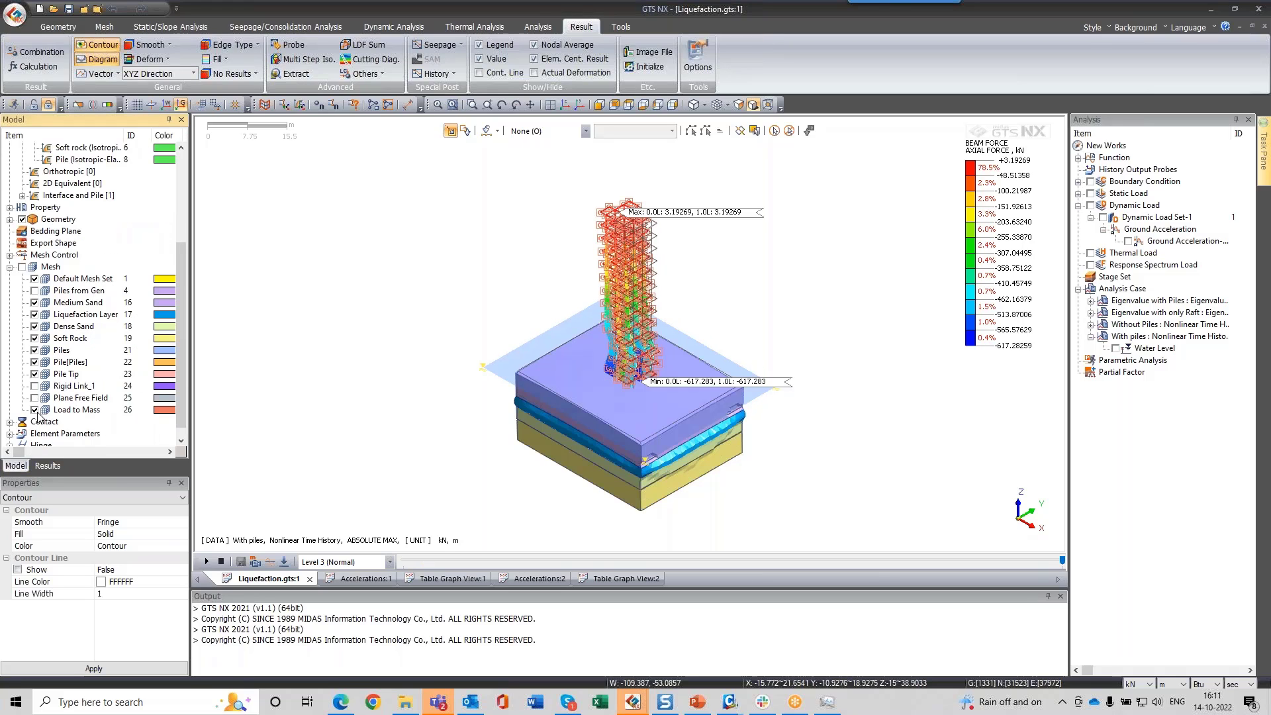
pyautogui.click(36, 411)
pyautogui.scroll(3, 618, 272)
pyautogui.moveTo(733, 293); pyautogui.dragTo(773, 279, button='middle')
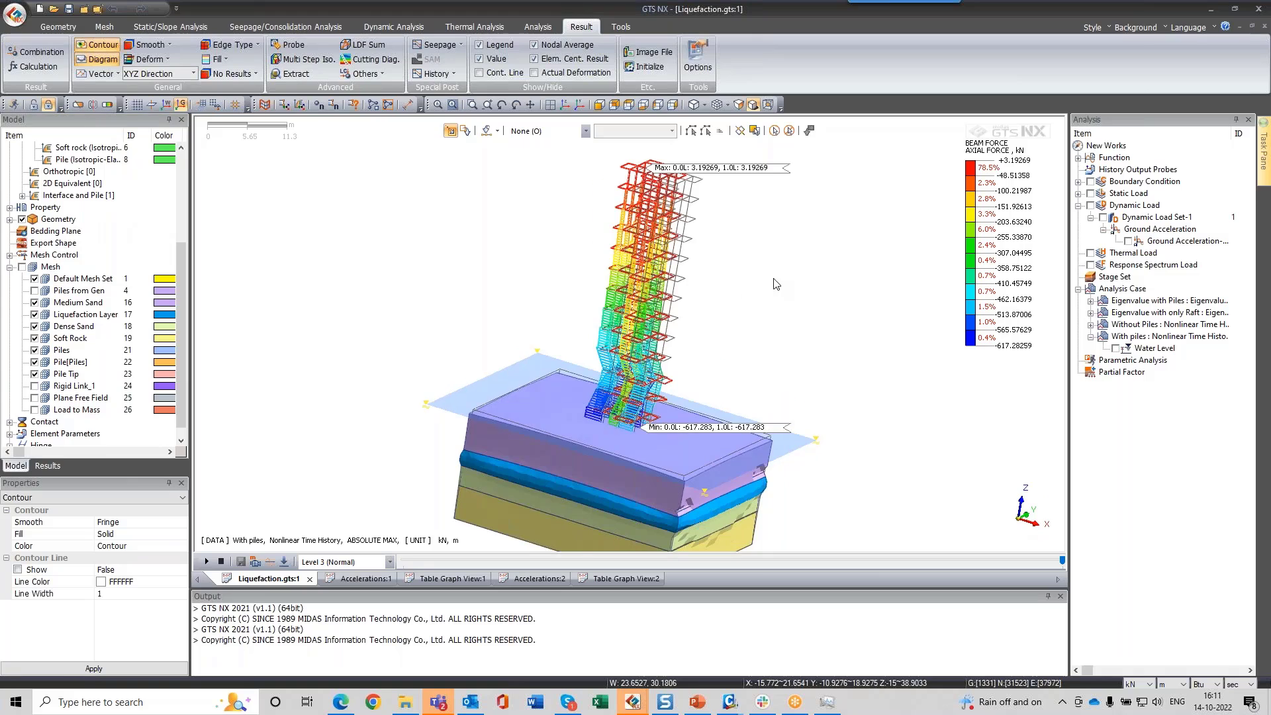
# Step: Change the result's shape display from Deformed+Undeformed (Feature) to Undeformed, trying the Deformed option on the way
pyautogui.click(150, 59)
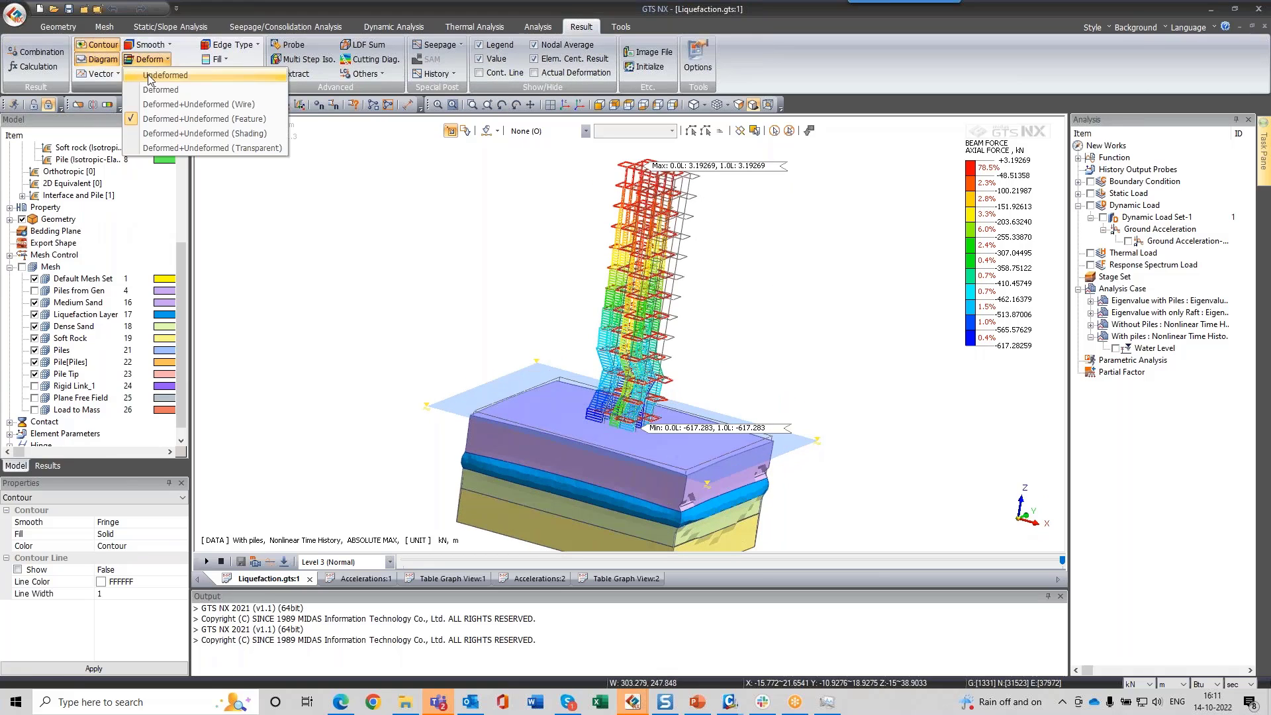
pyautogui.click(158, 90)
pyautogui.click(150, 59)
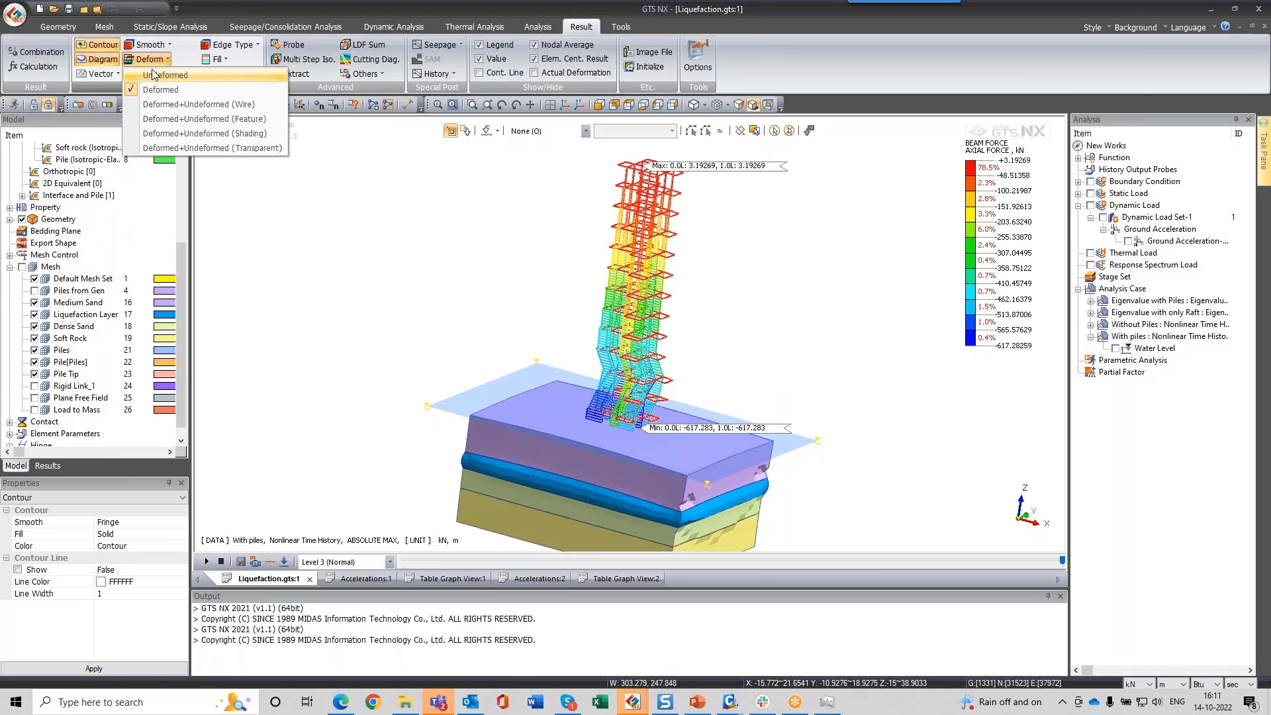
pyautogui.click(152, 74)
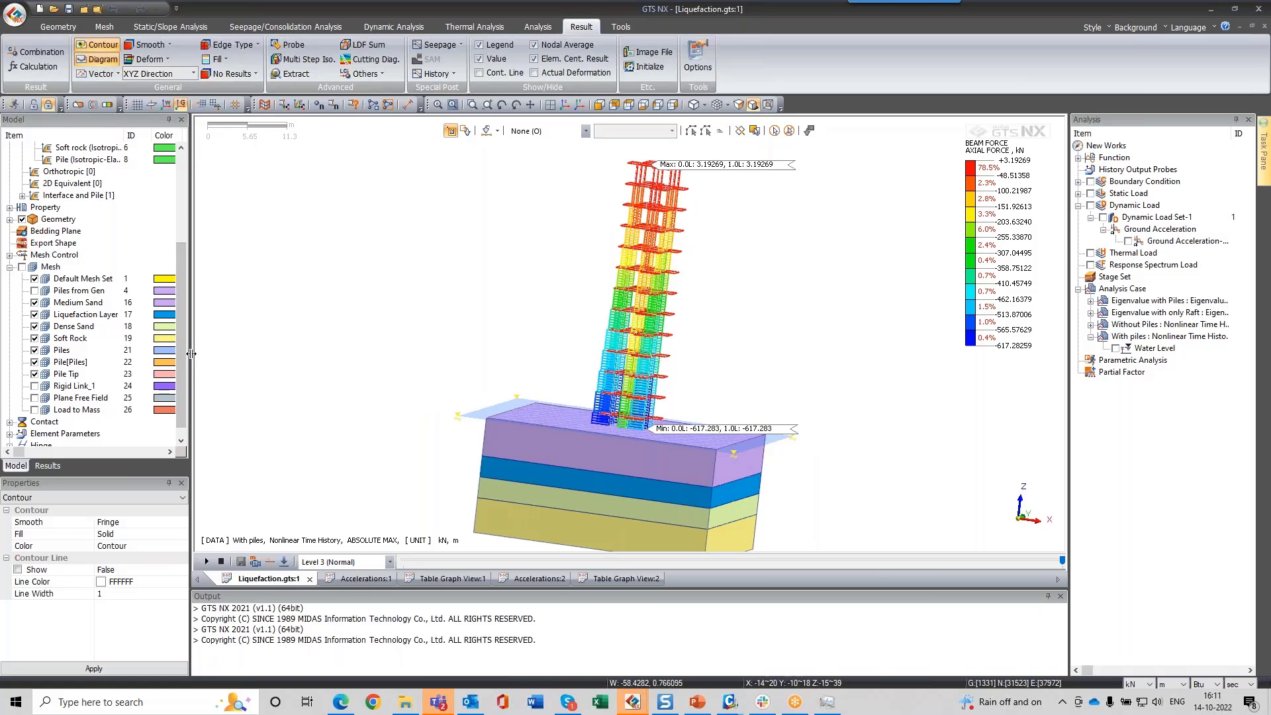
# Step: Display the BENDING MOMENT Y beam force result on the building frame and view the model isometrically
pyautogui.click(47, 465)
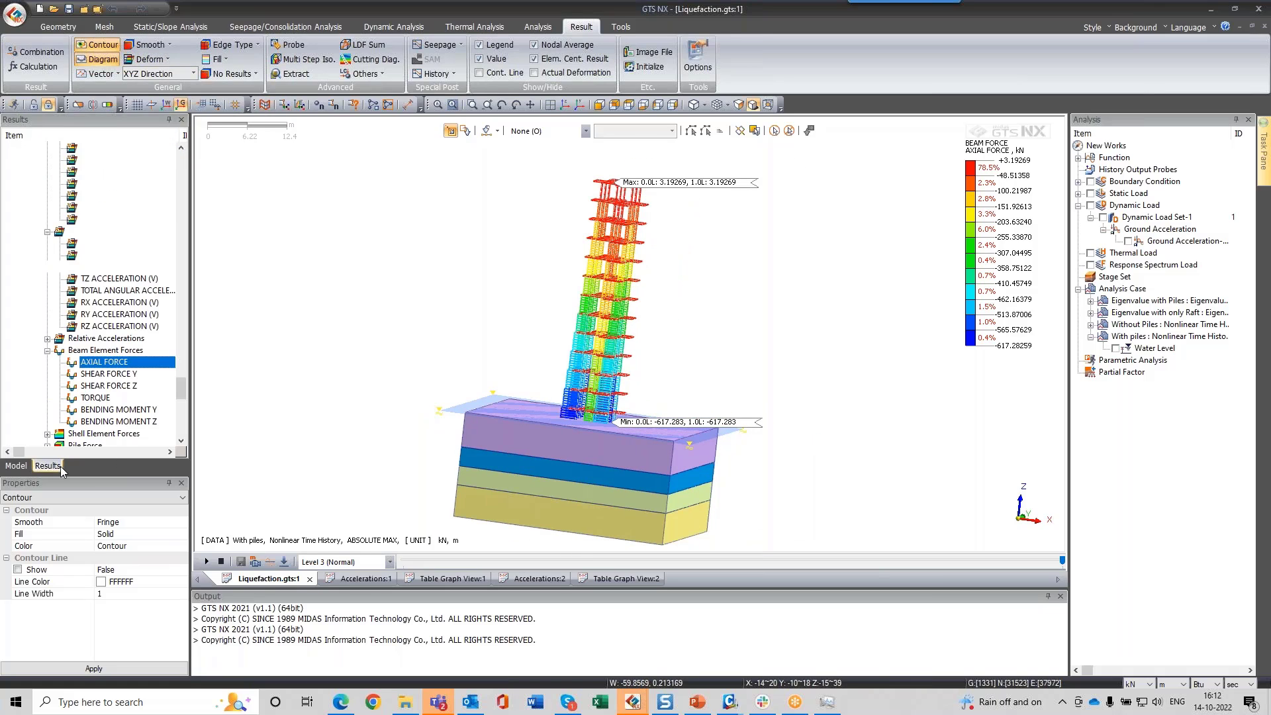
pyautogui.click(123, 411)
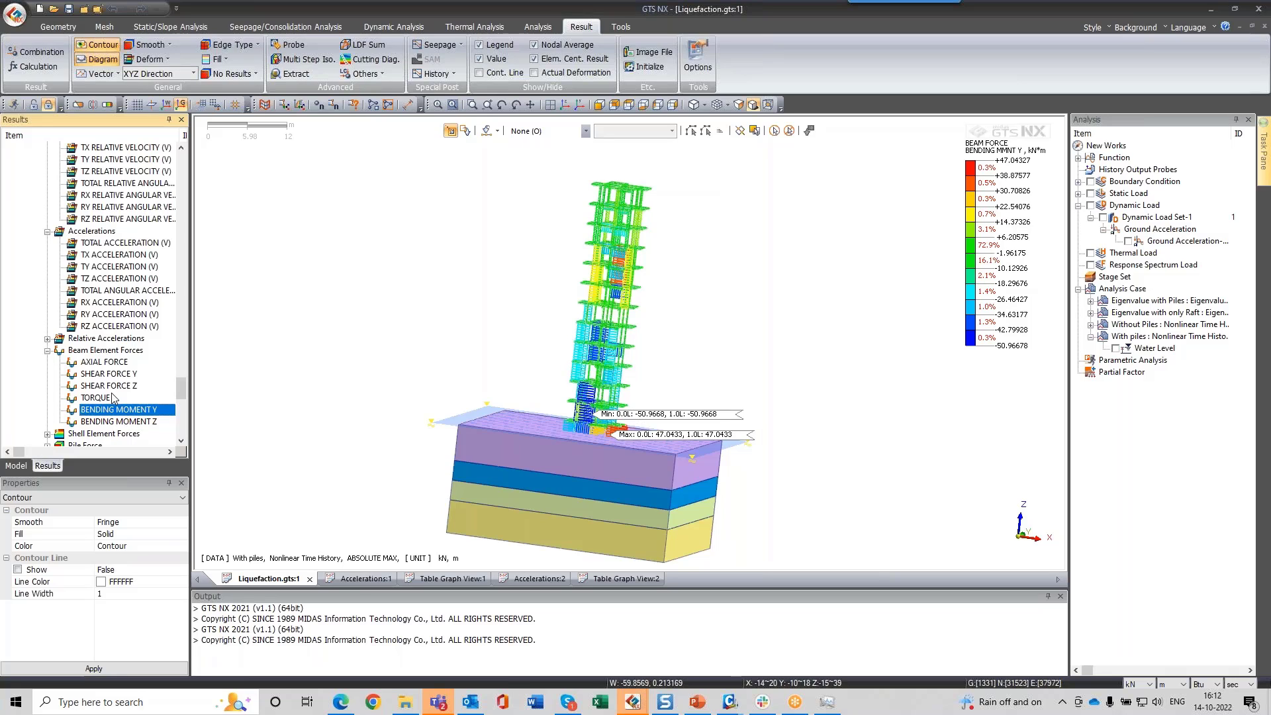
pyautogui.moveTo(693, 314); pyautogui.dragTo(643, 354, button='middle')
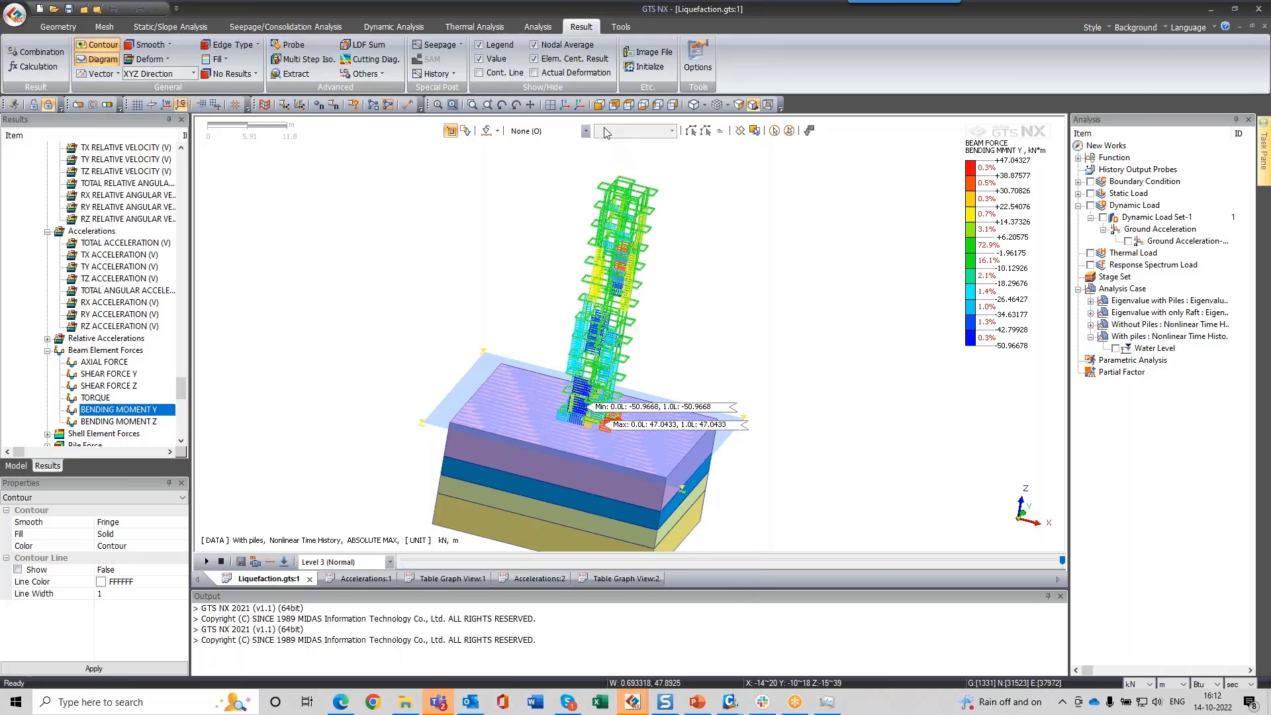
pyautogui.click(566, 106)
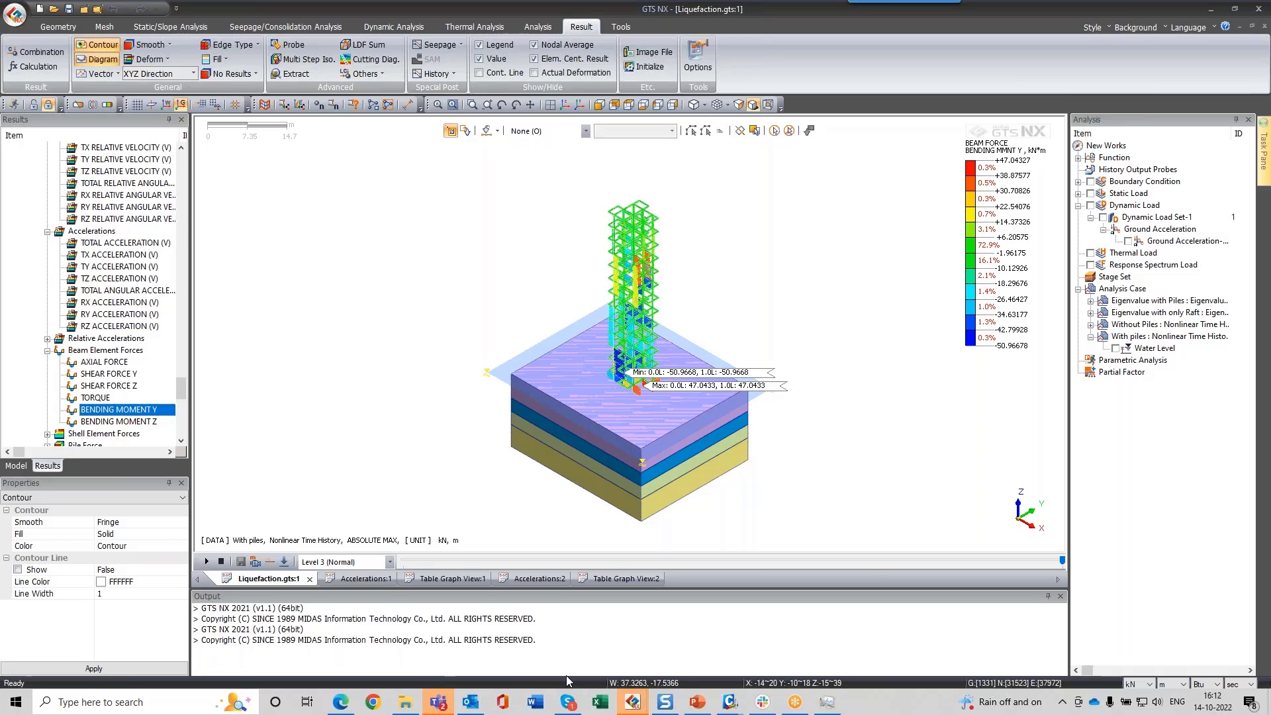
# Step: Switch to File Explorer and open the 3D Liquefaction_Building folder under Midas_Model, Course files > Model Files_Project related demo on drive E
pyautogui.moveTo(402, 711)
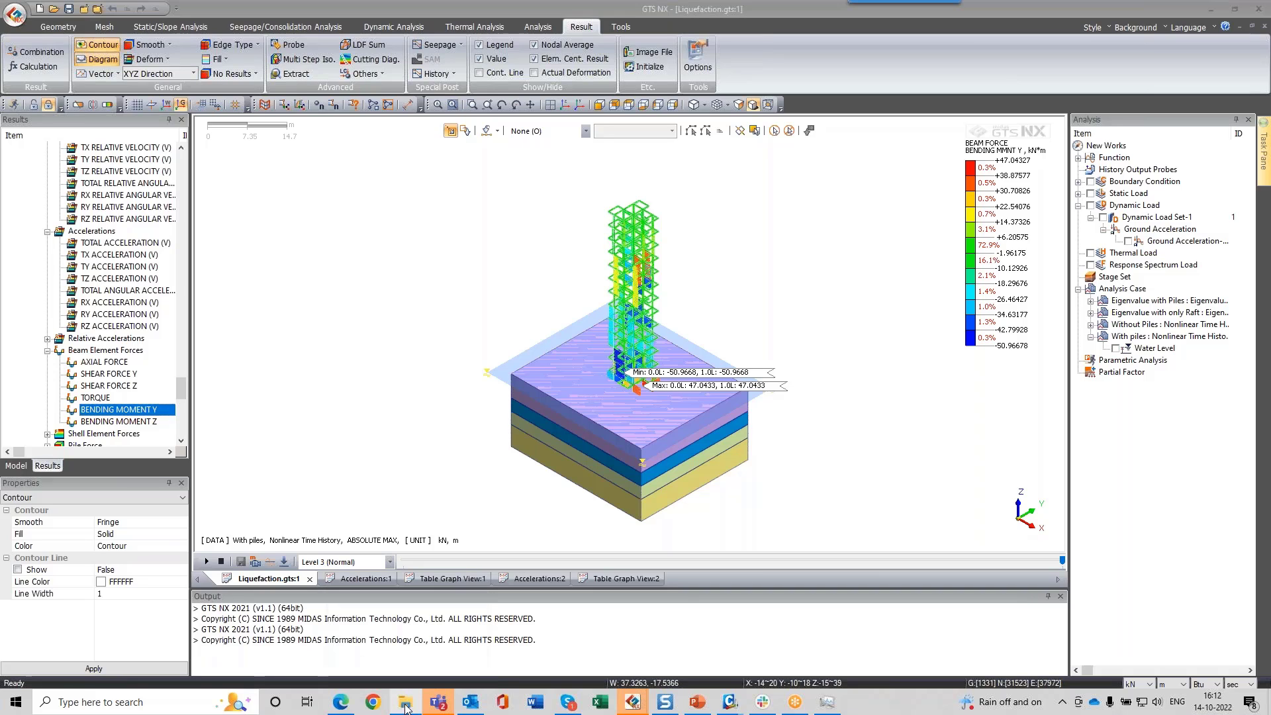
pyautogui.click(405, 706)
pyautogui.click(232, 106)
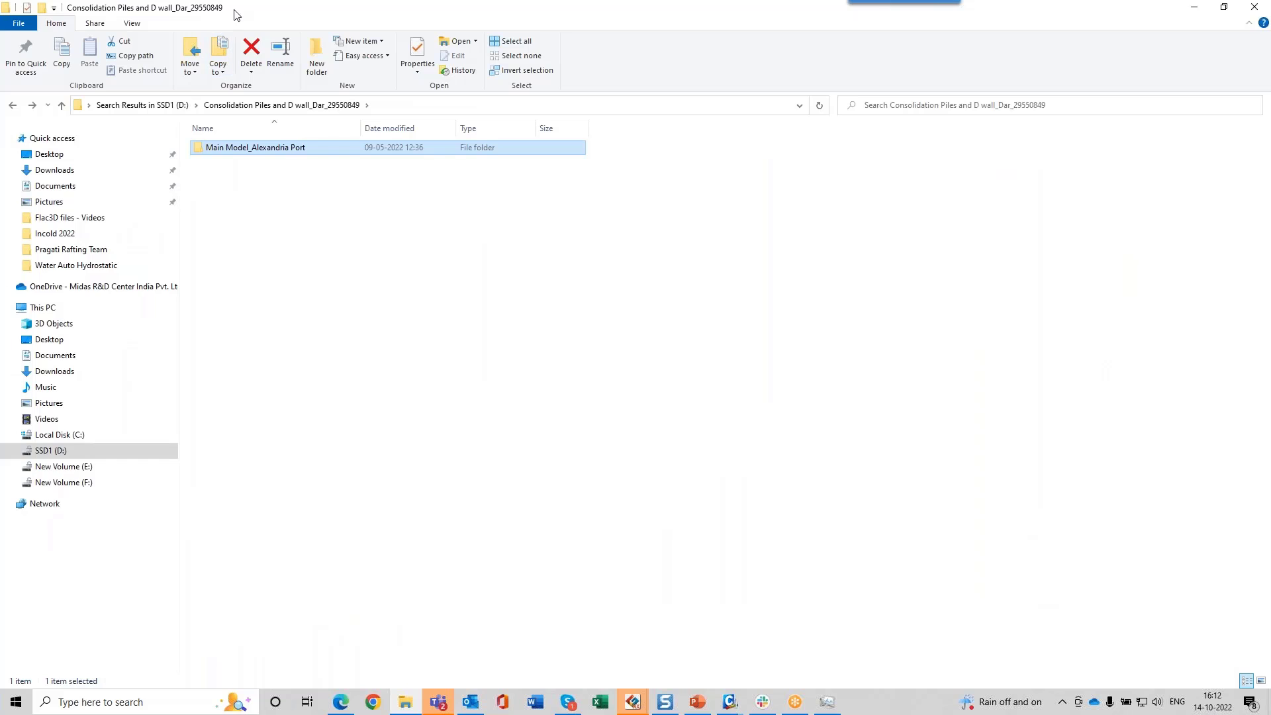
pyautogui.moveTo(236, 14); pyautogui.dragTo(424, 121)
pyautogui.click(328, 423)
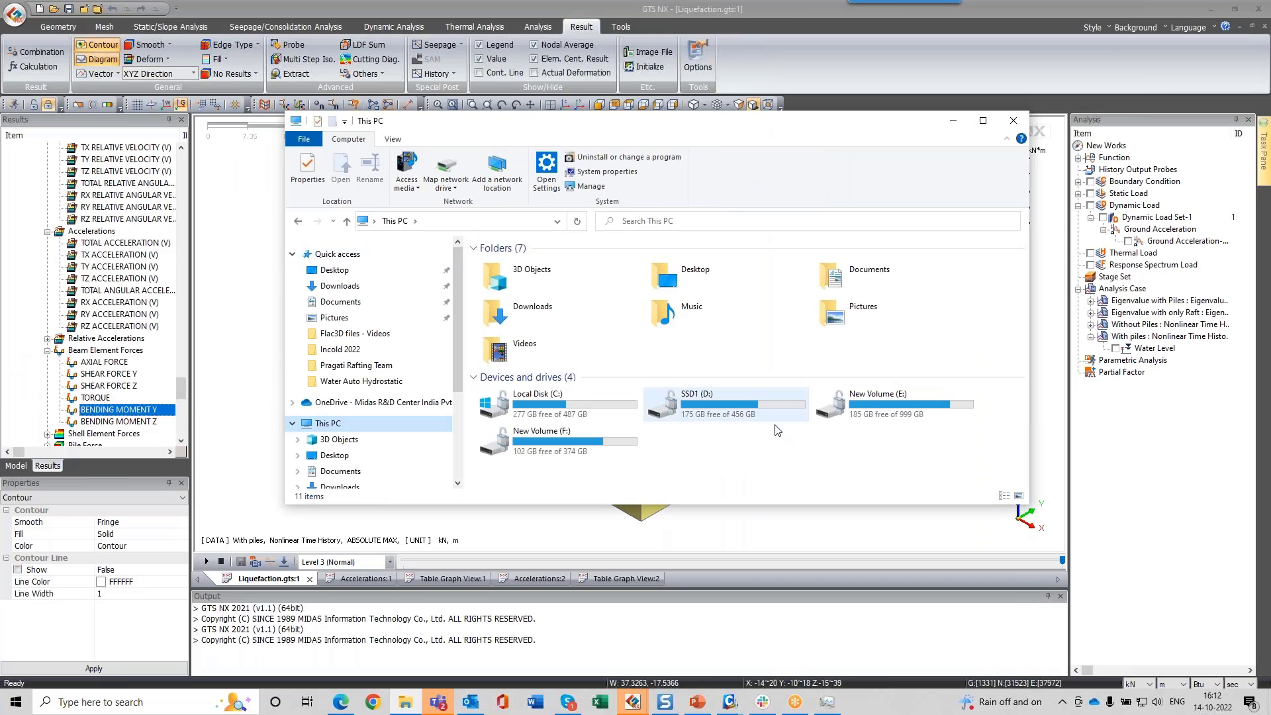
pyautogui.doubleClick(885, 406)
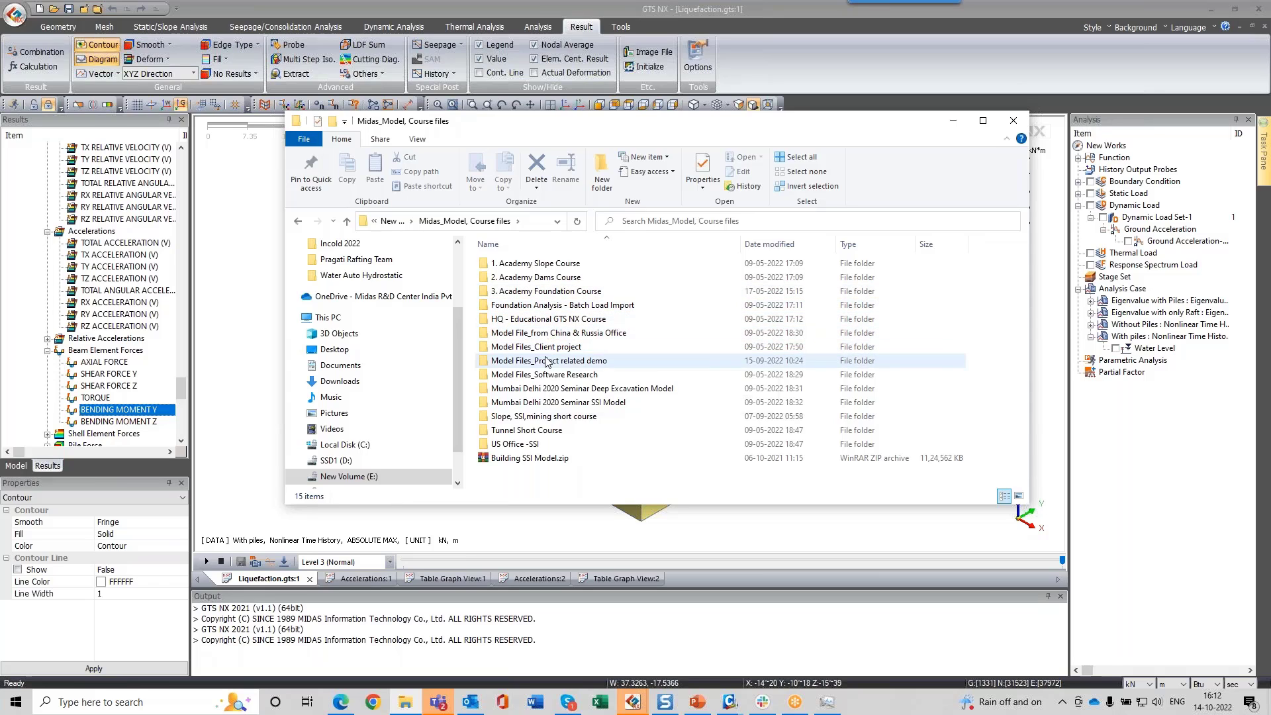
pyautogui.doubleClick(541, 360)
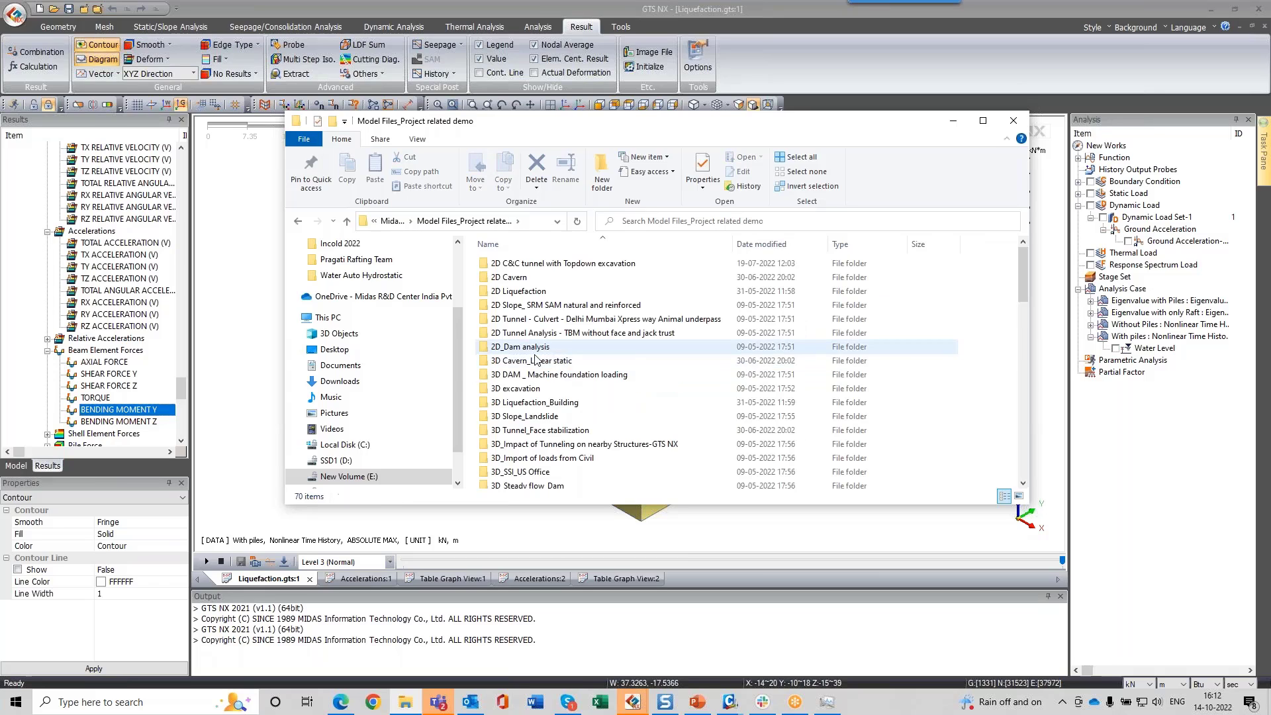
pyautogui.doubleClick(542, 402)
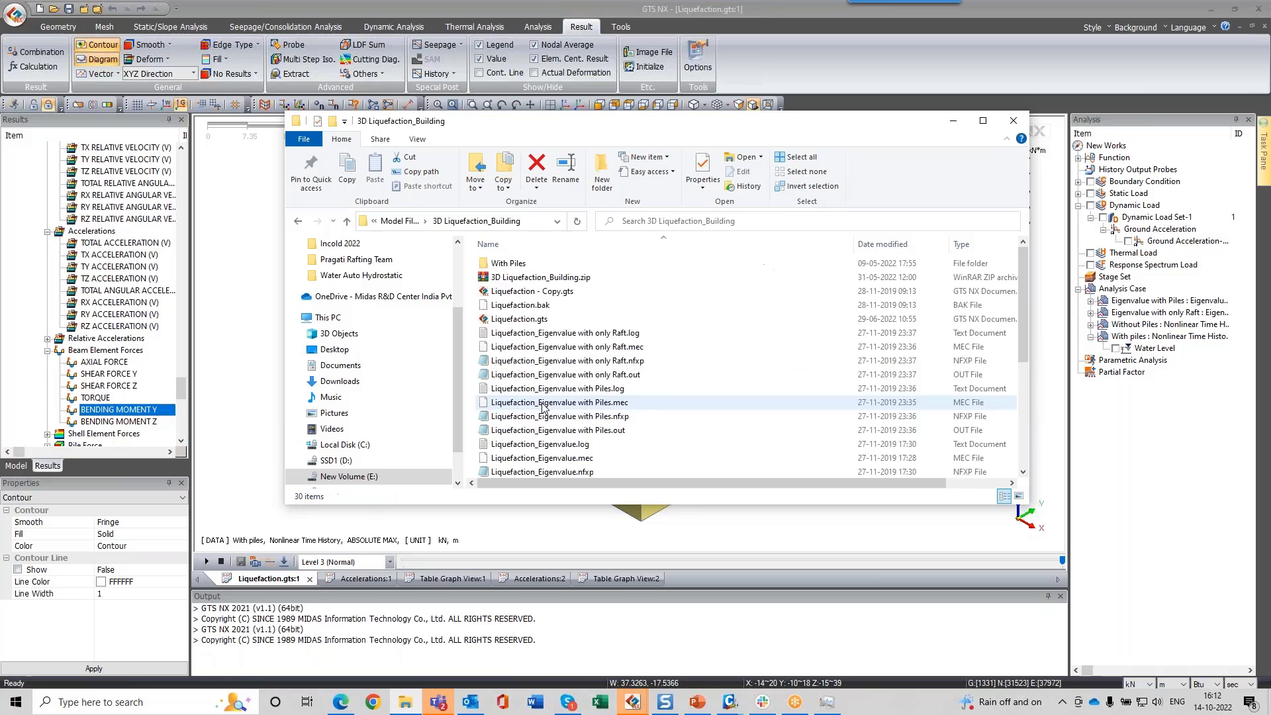
# Step: Maximize the folder window and open the Liquefaction_With piles.log file to read the solver log
pyautogui.scroll(-5, 542, 405)
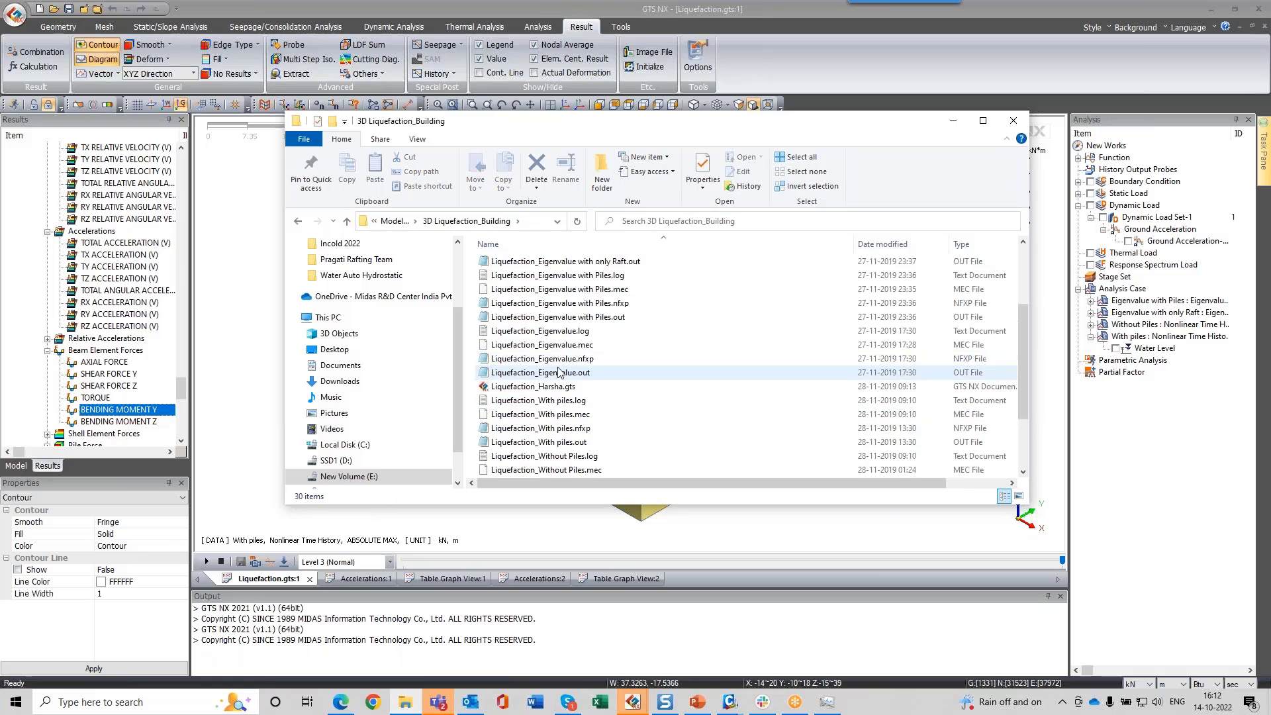
pyautogui.click(983, 120)
pyautogui.click(255, 399)
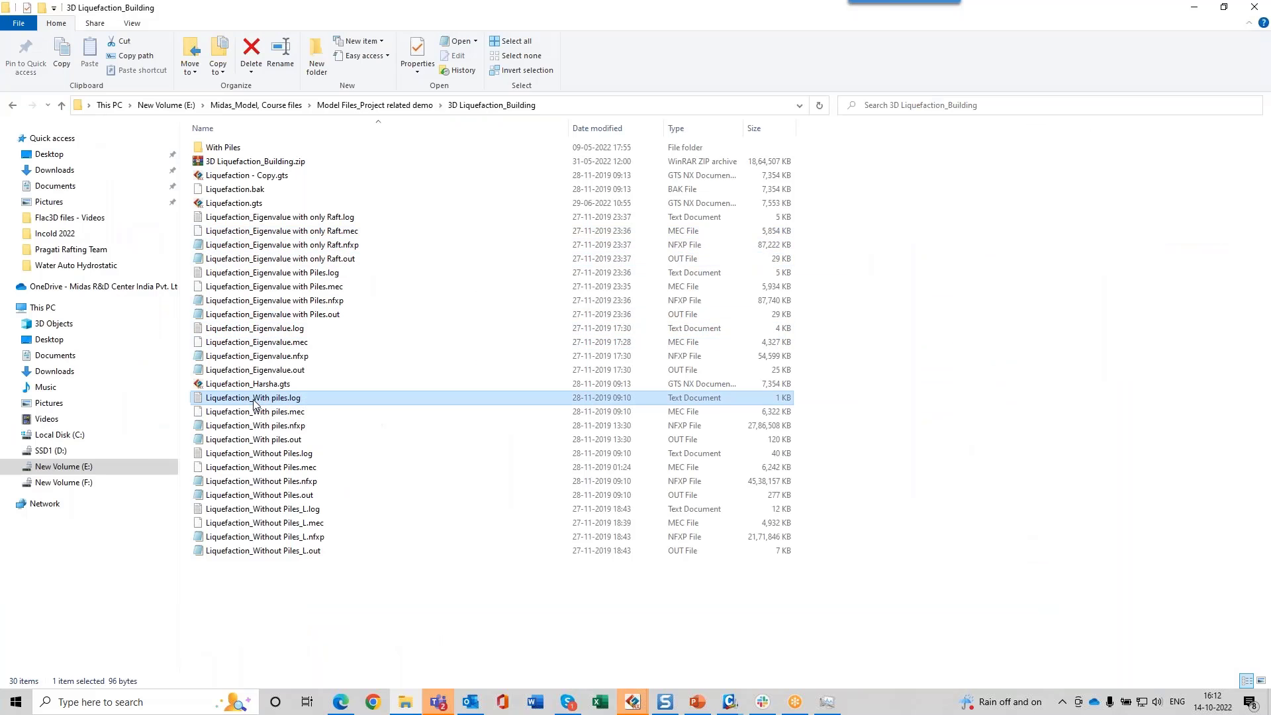
pyautogui.press('Return')
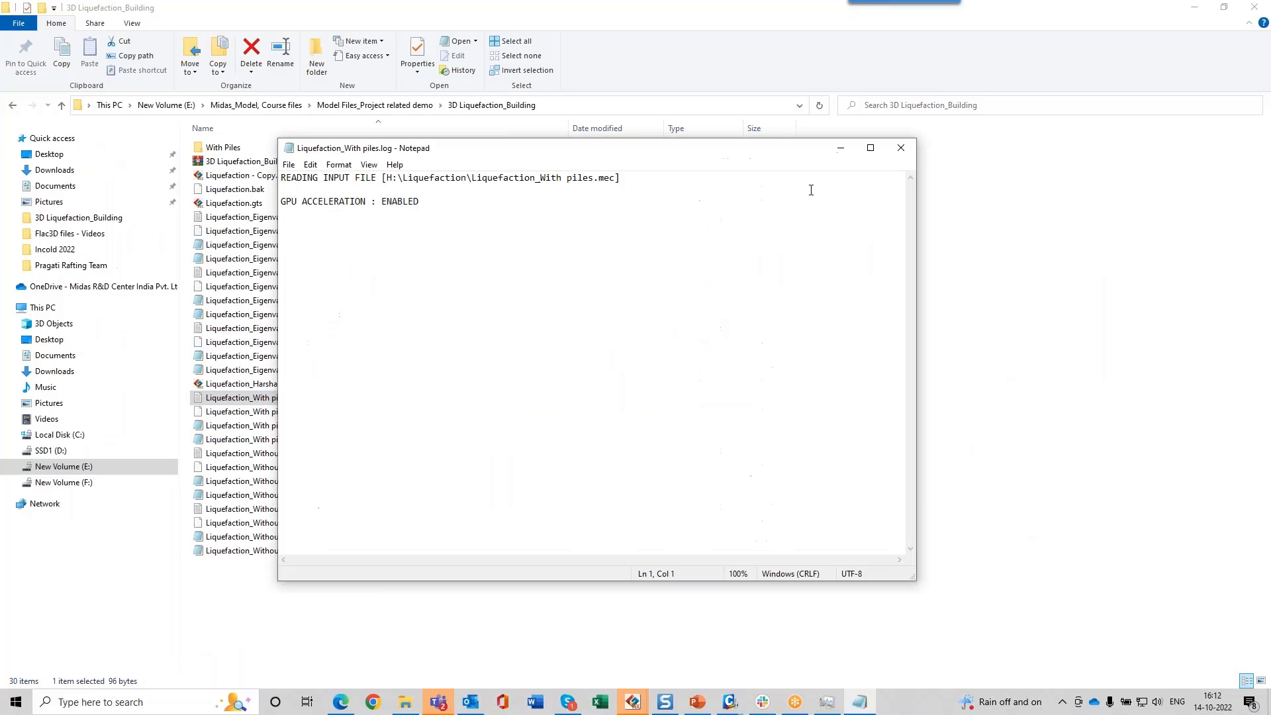
# Step: Close the current log, open Liquefaction_Without Piles.log and mark the wall clock time in its closing system info
pyautogui.click(902, 148)
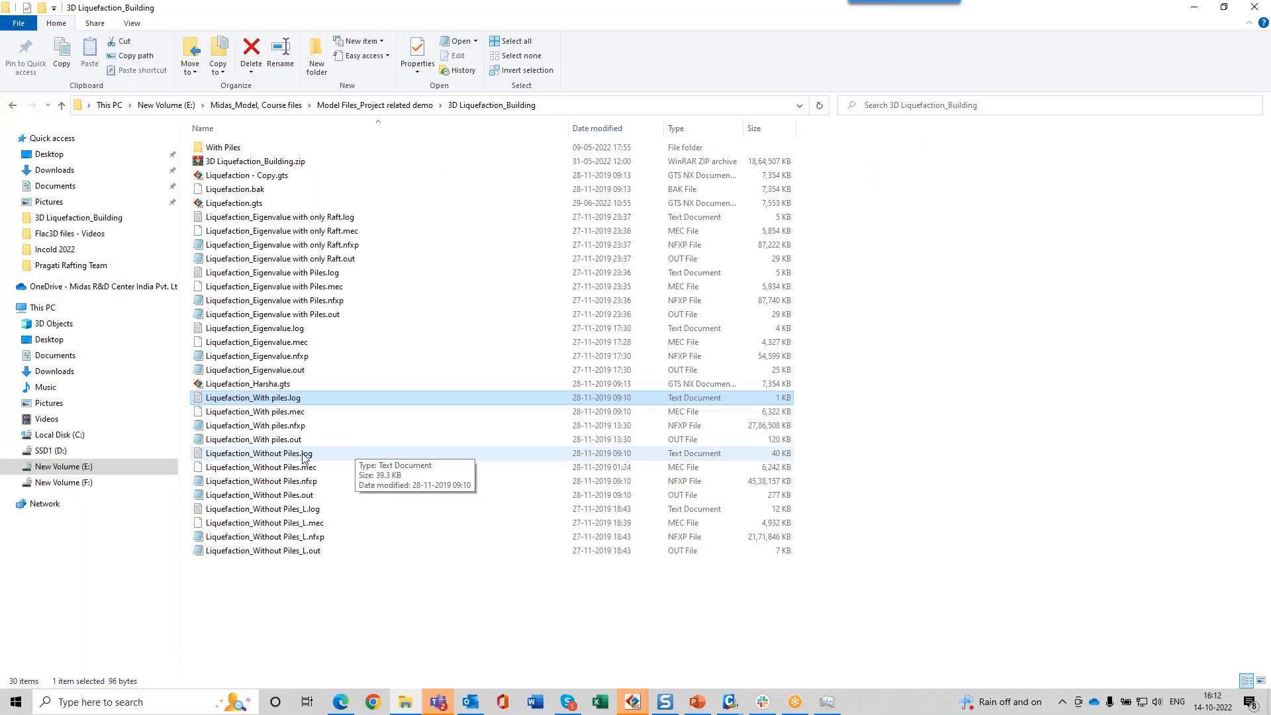
pyautogui.doubleClick(278, 454)
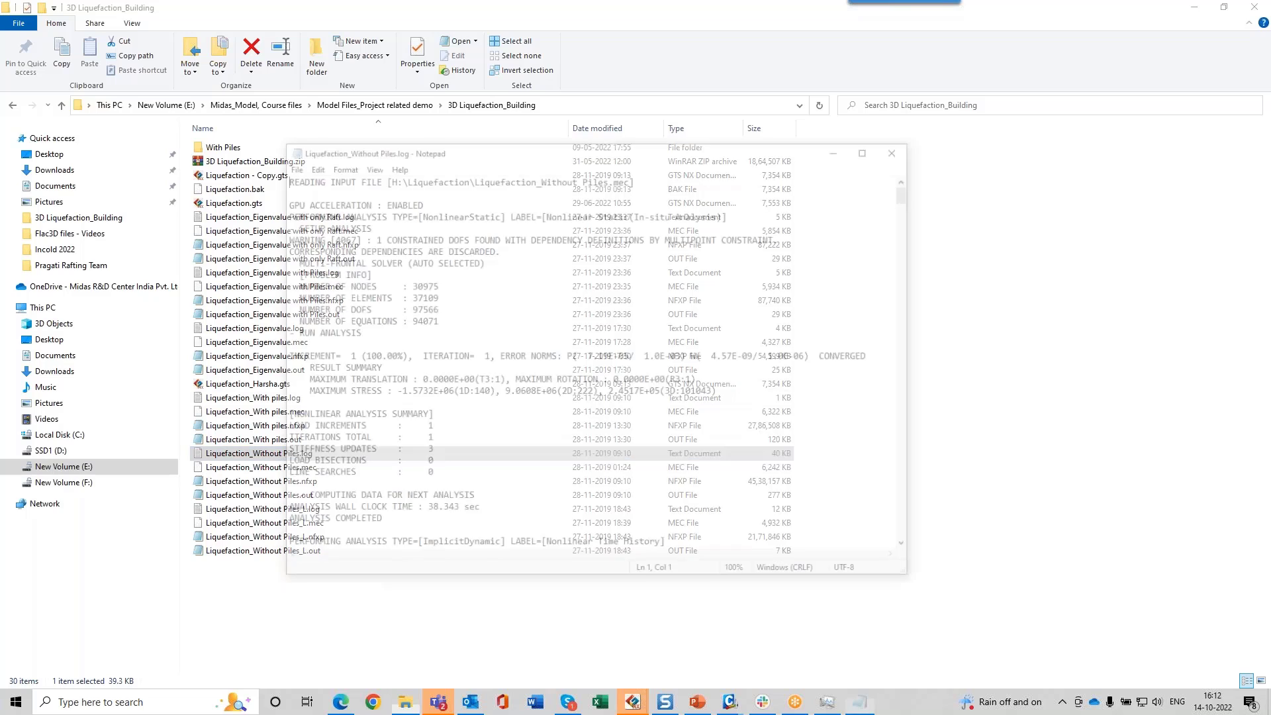
pyautogui.moveTo(910, 192); pyautogui.dragTo(930, 541)
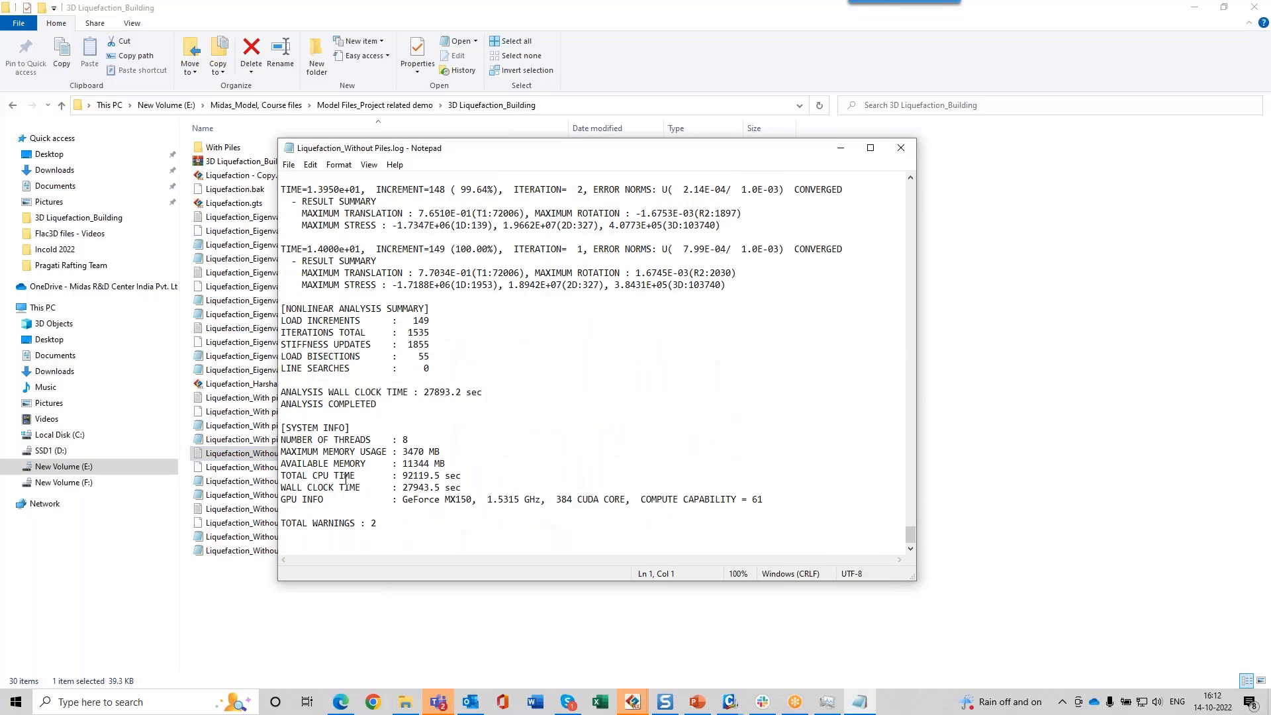
pyautogui.moveTo(400, 476); pyautogui.dragTo(463, 488)
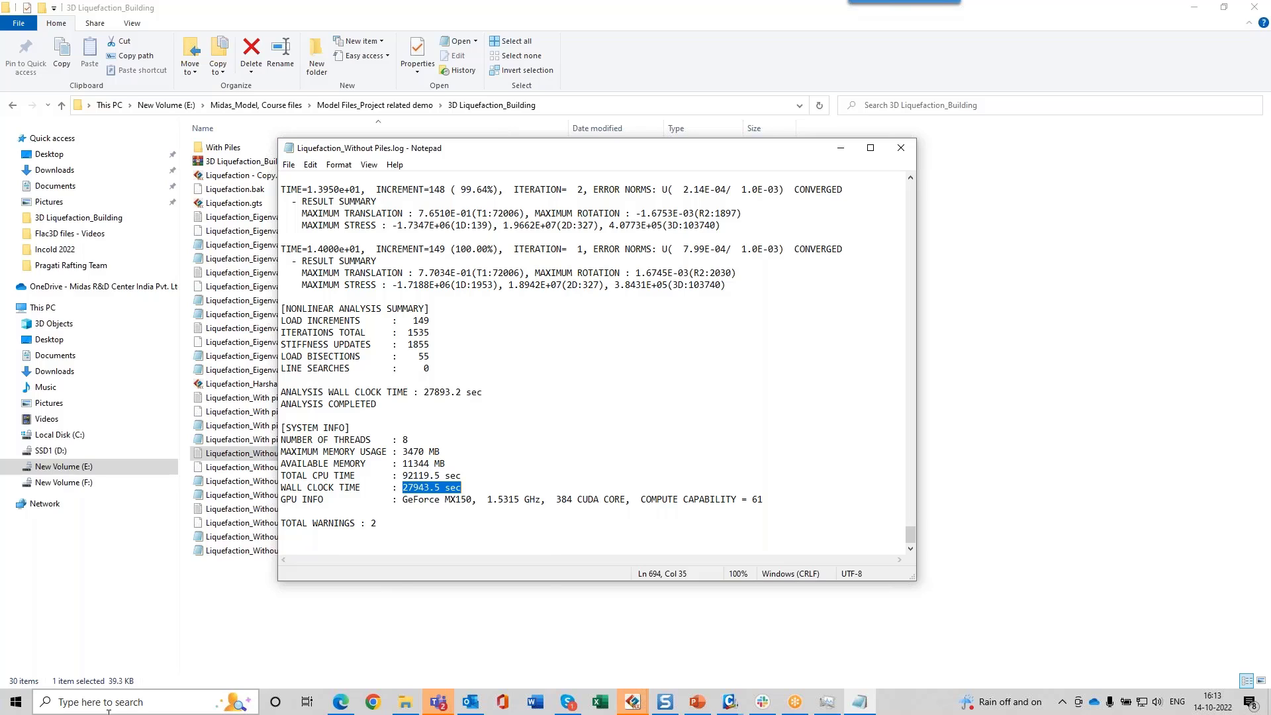
# Step: Switch to Calculator and convert the 27943.5 sec wall clock time to hours by dividing by 60 twice, then close it
pyautogui.click(149, 701)
pyautogui.write('ca')
pyautogui.press('Return')
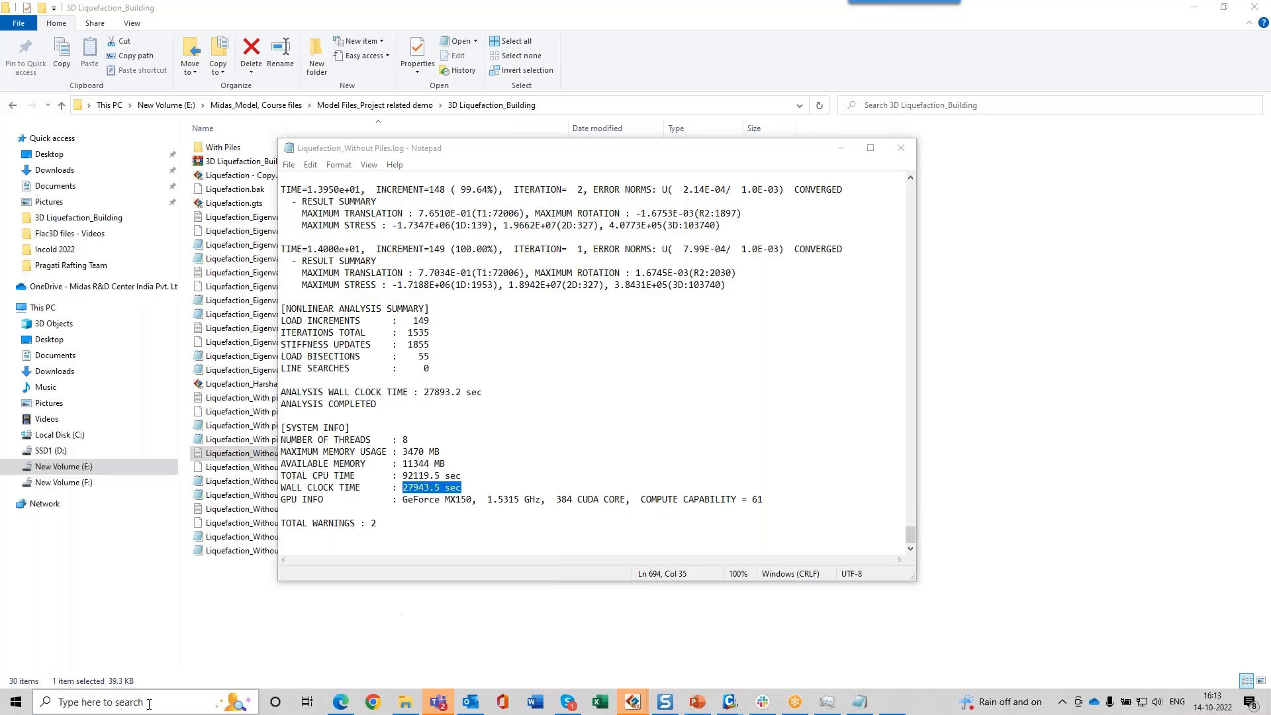
pyautogui.write('27')
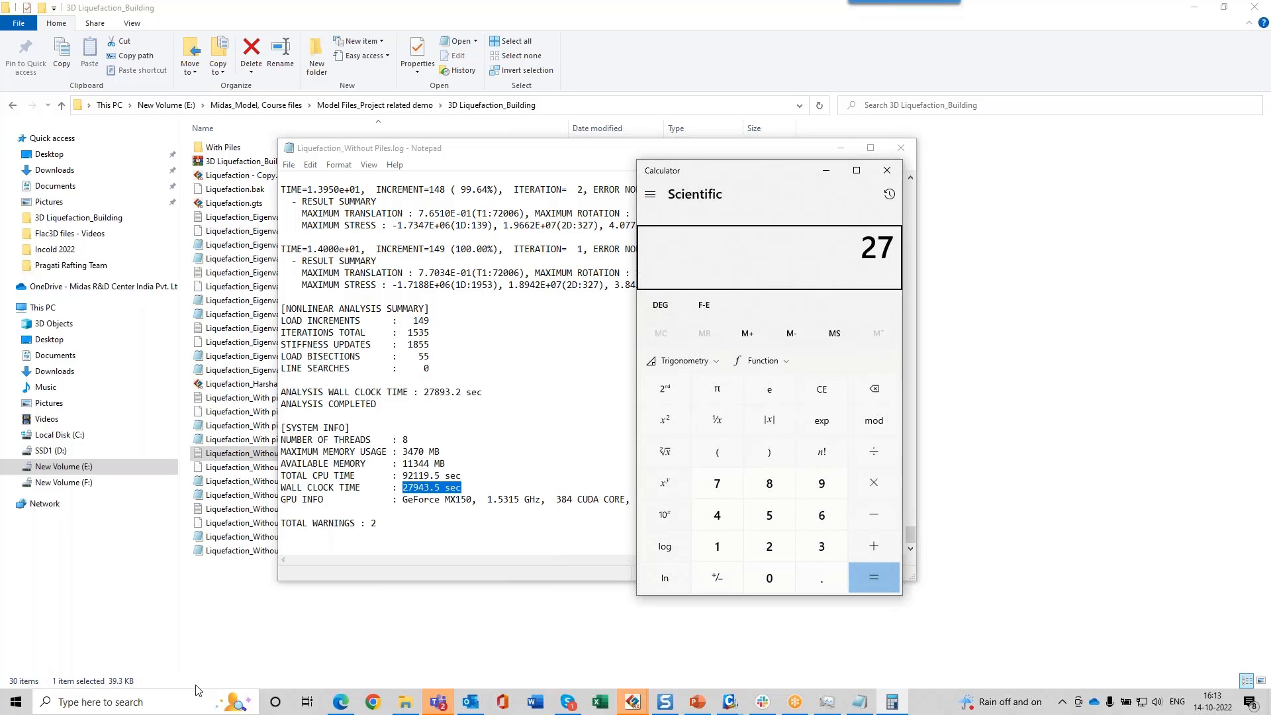
pyautogui.write('943.5')
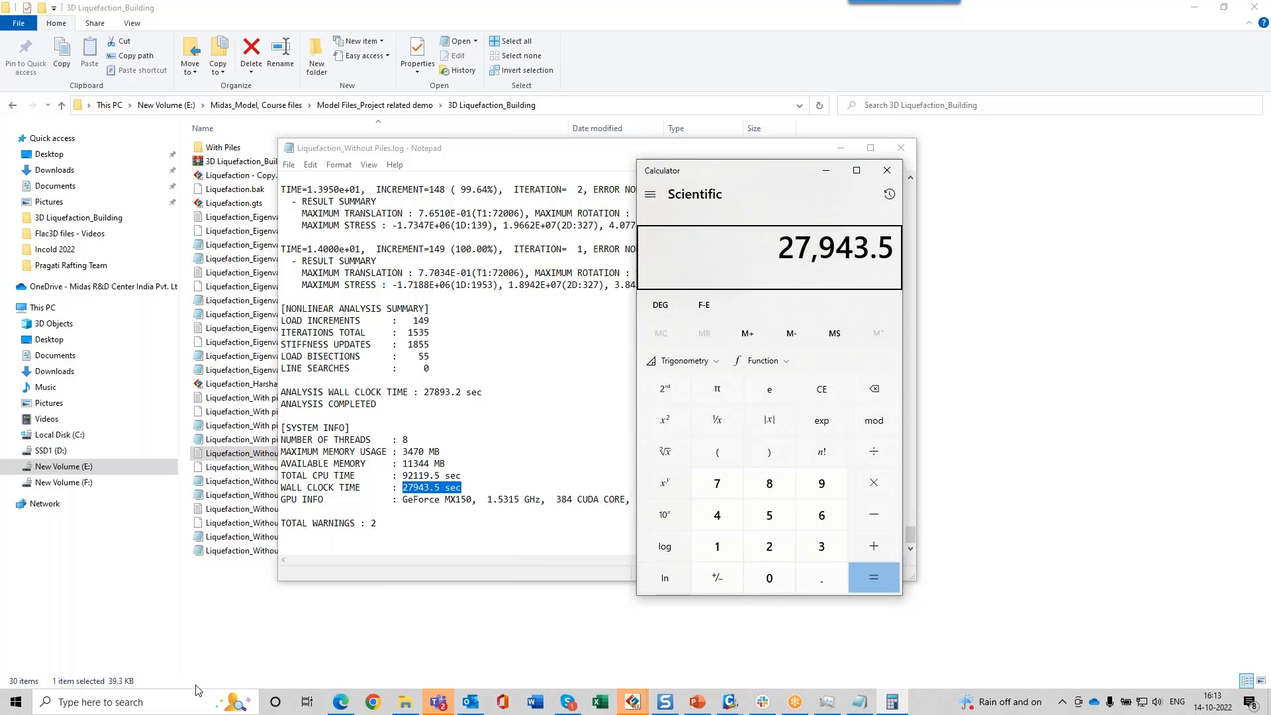
pyautogui.write('/60')
pyautogui.press('Return')
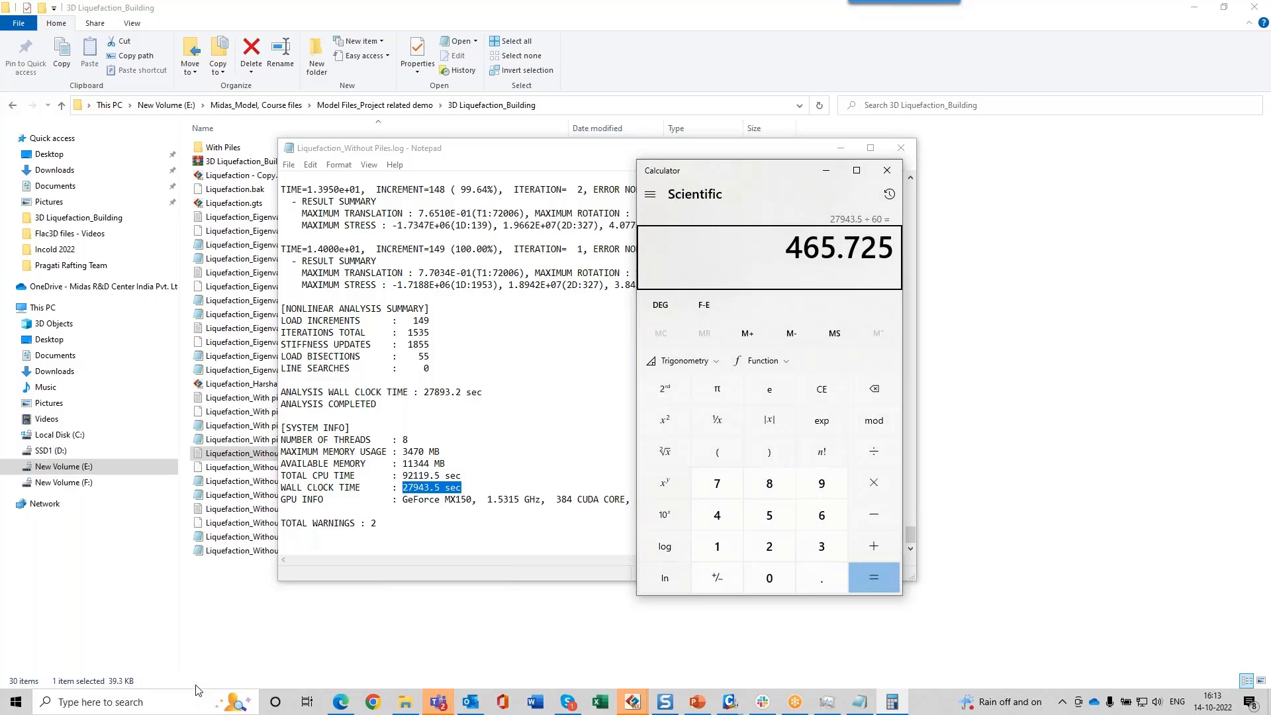
pyautogui.write('/60')
pyautogui.press('Return')
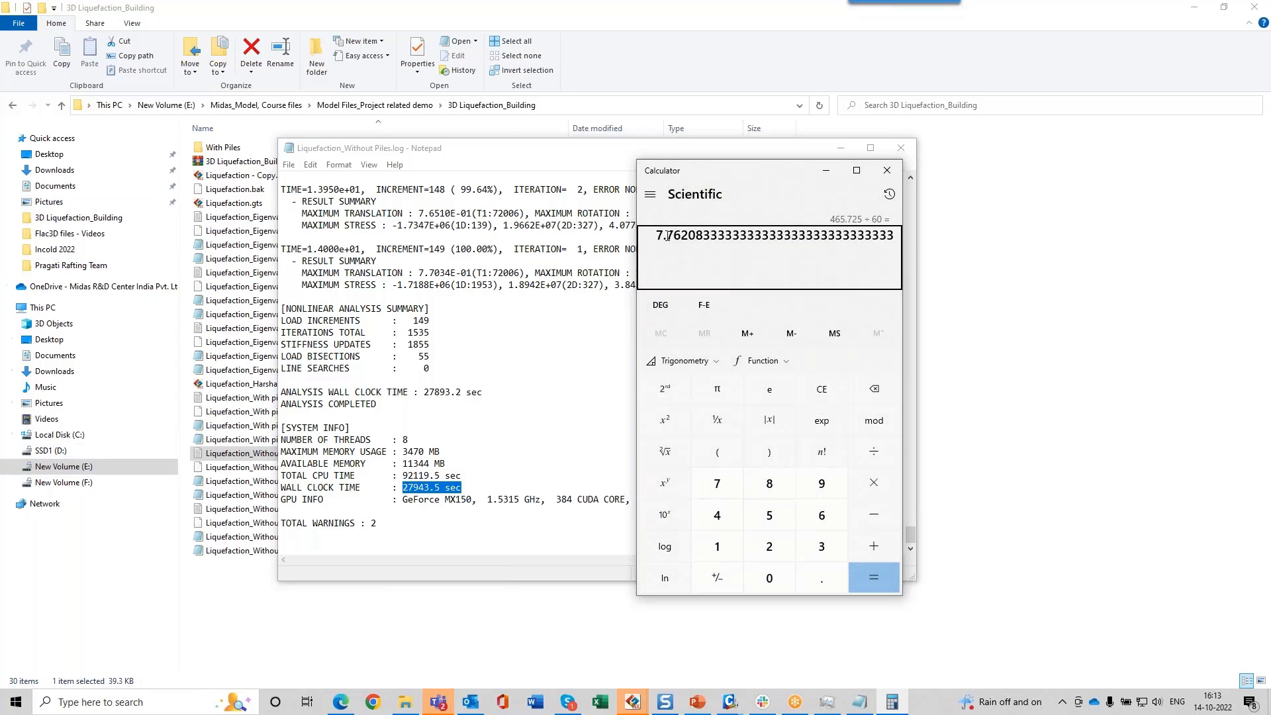
pyautogui.moveTo(667, 236); pyautogui.dragTo(909, 280)
pyautogui.click(871, 258)
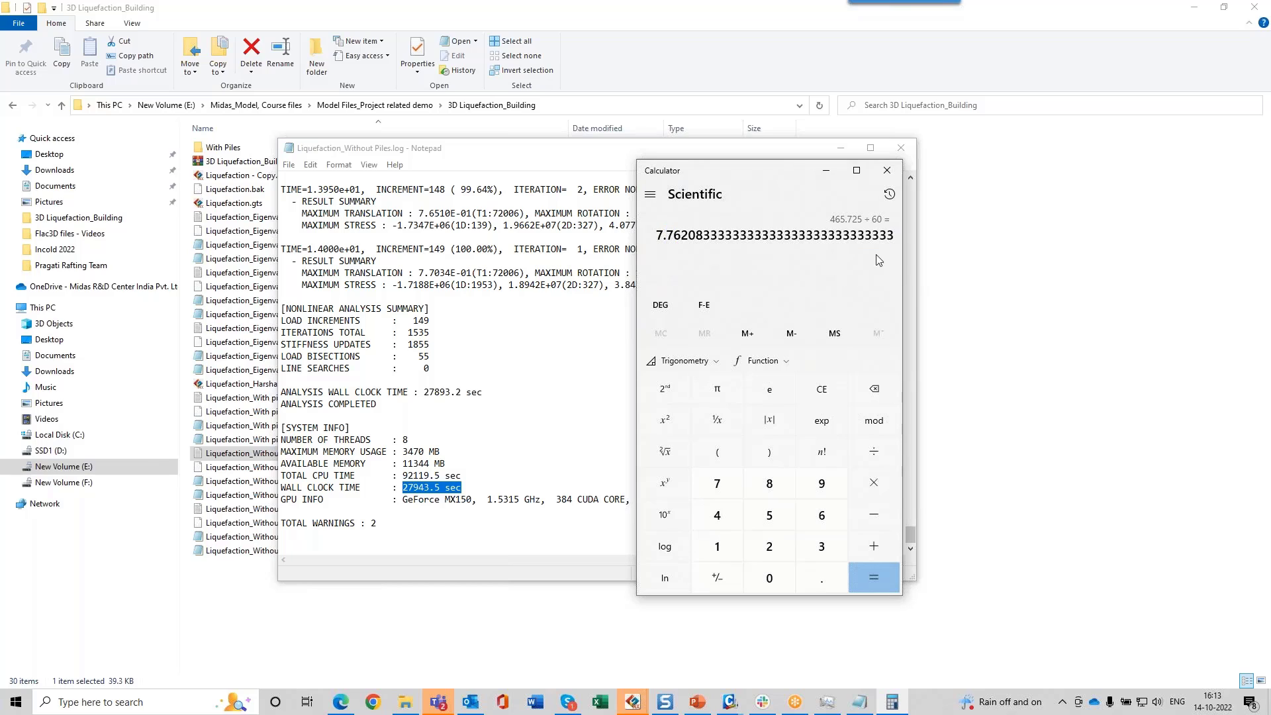
pyautogui.click(887, 171)
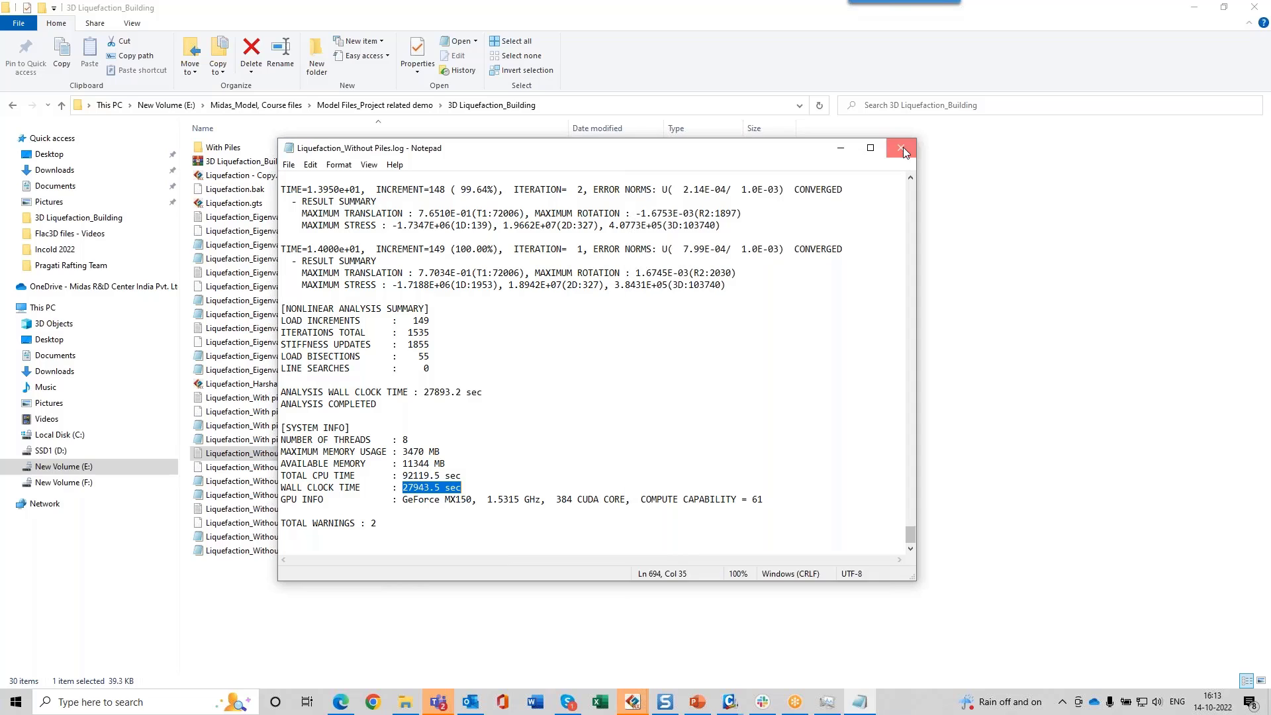
# Step: Close the log and switch to the GTS NX window with Liquefaction.gts, showing its model tree
pyautogui.click(900, 148)
pyautogui.click(638, 703)
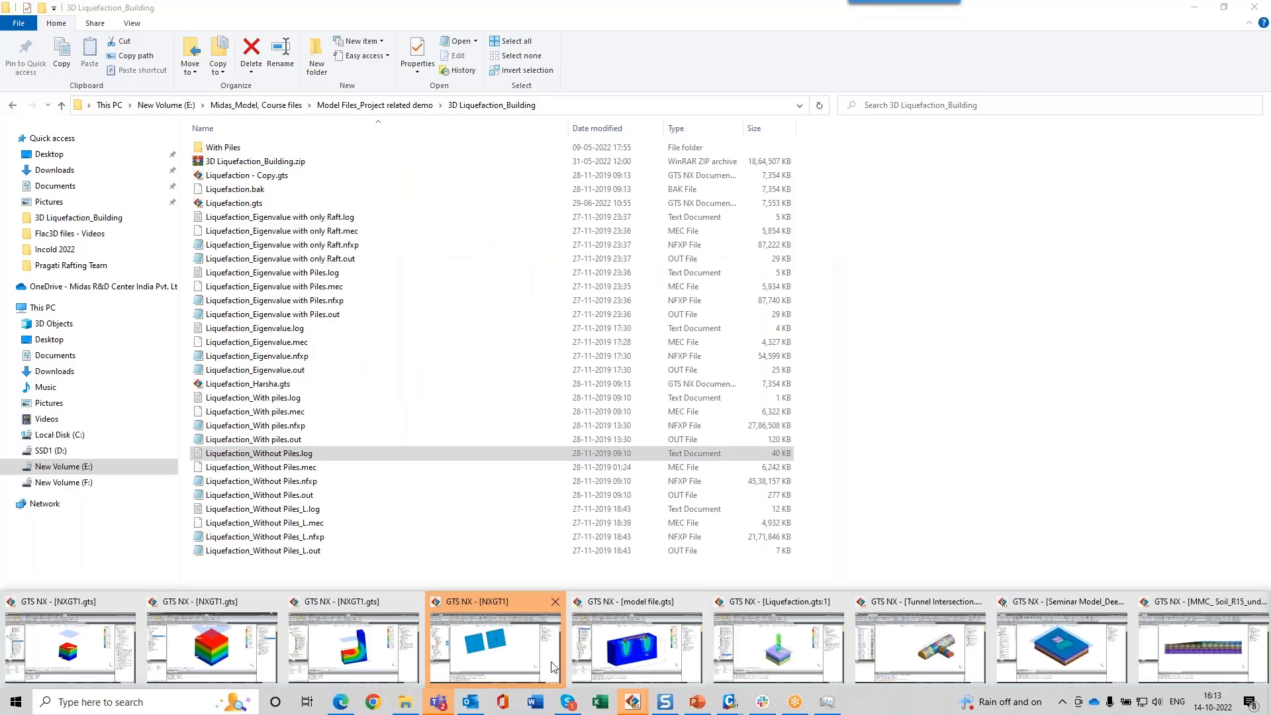
pyautogui.click(553, 664)
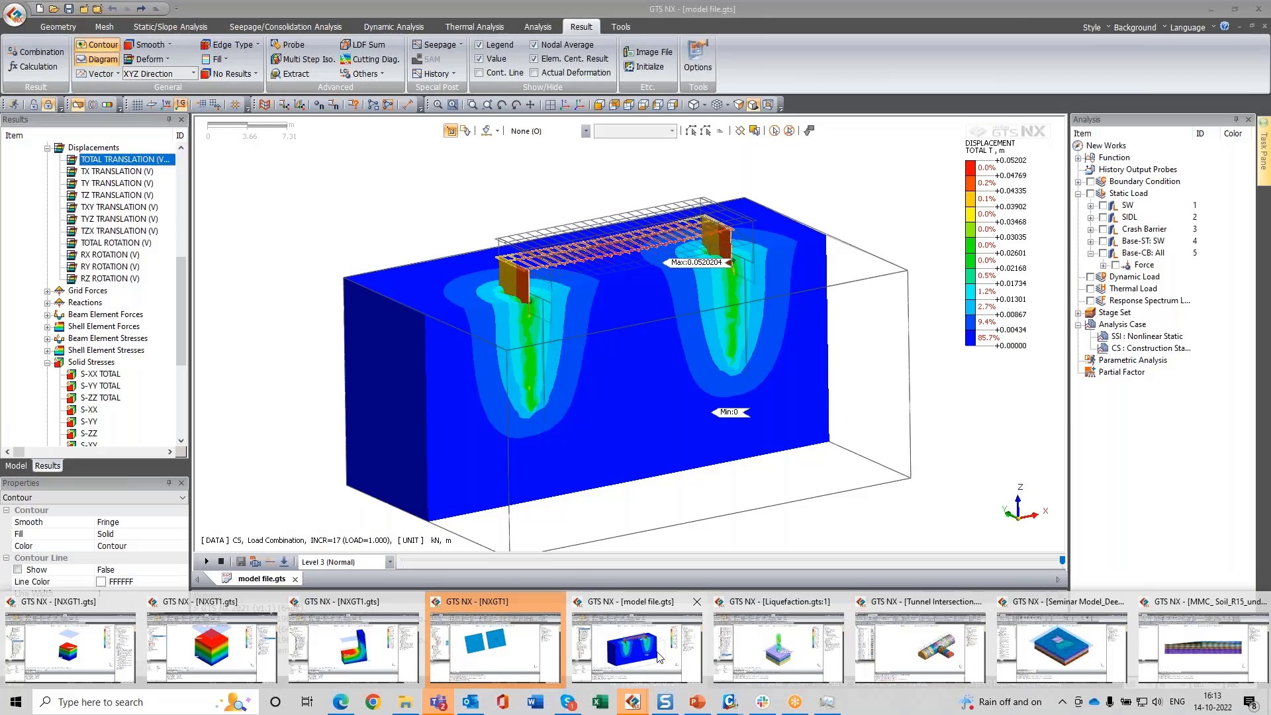
pyautogui.click(860, 652)
pyautogui.click(16, 466)
pyautogui.scroll(1, 78, 265)
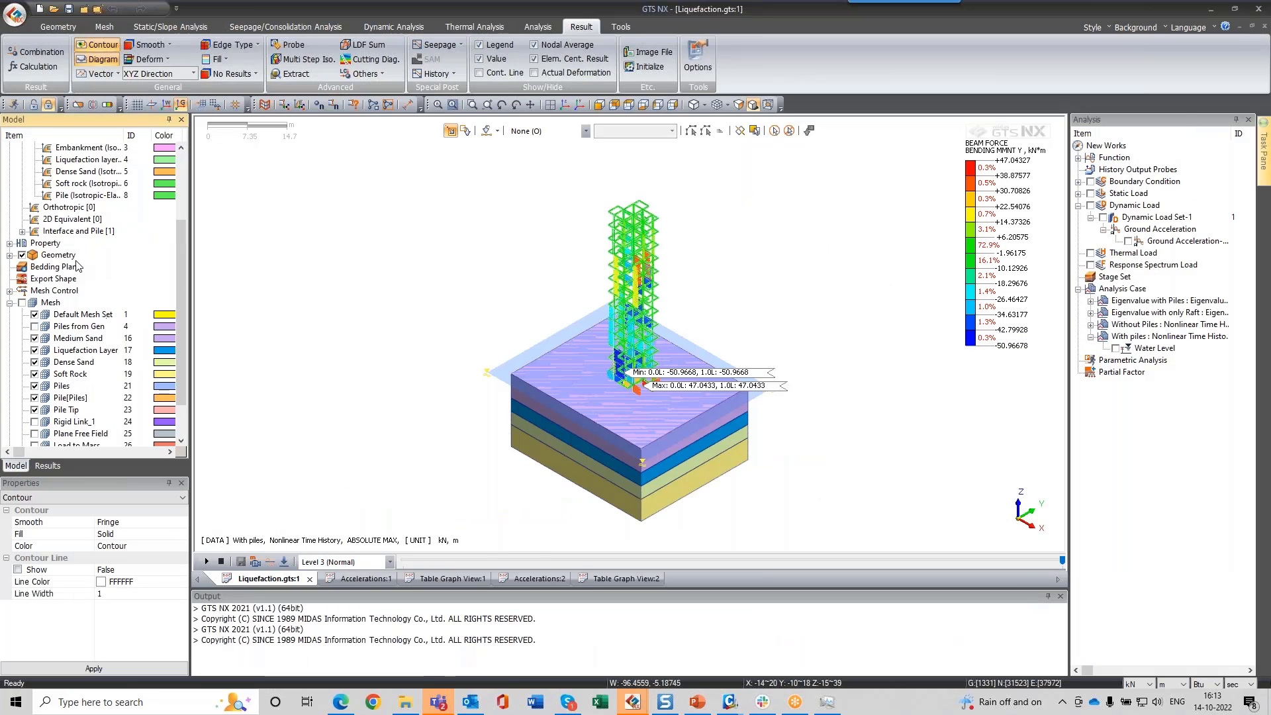
# Step: Open the Medium Sand material's properties to review its Mohr-Coulomb parameters, and close them unchanged
pyautogui.scroll(3, 79, 266)
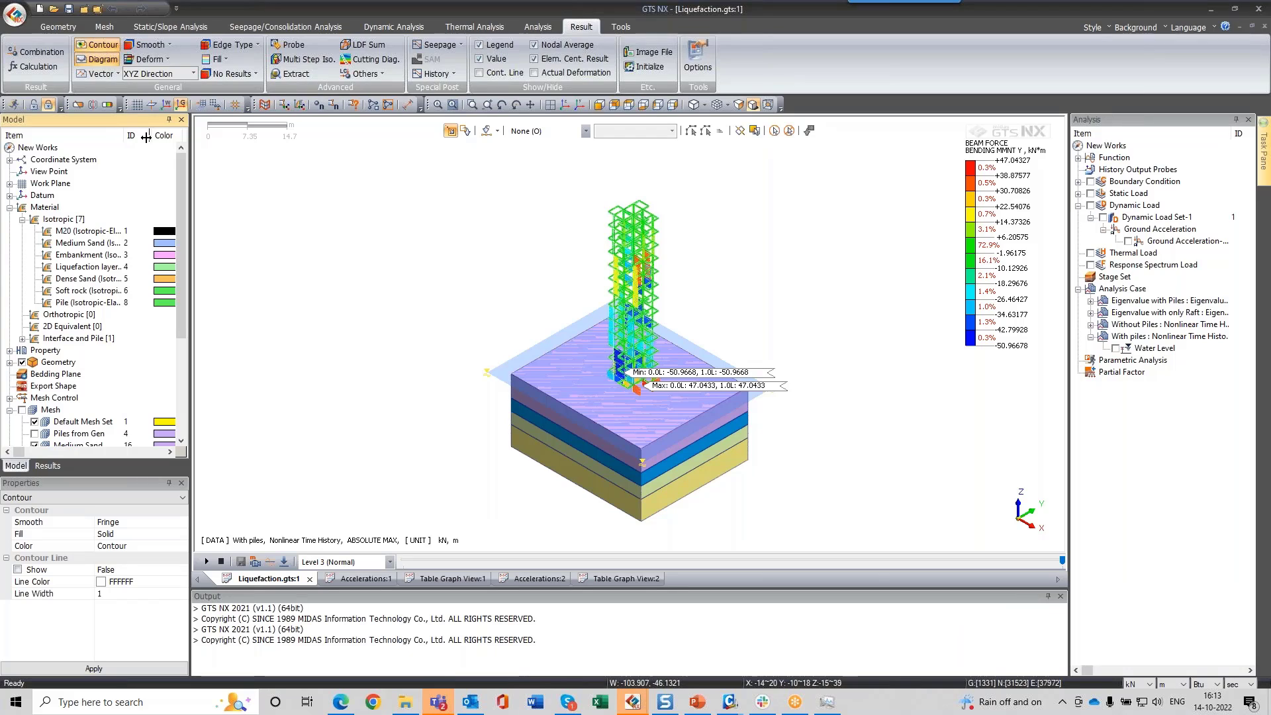
pyautogui.moveTo(146, 137); pyautogui.dragTo(171, 137)
pyautogui.click(135, 243)
pyautogui.rightClick(135, 243)
pyautogui.click(162, 311)
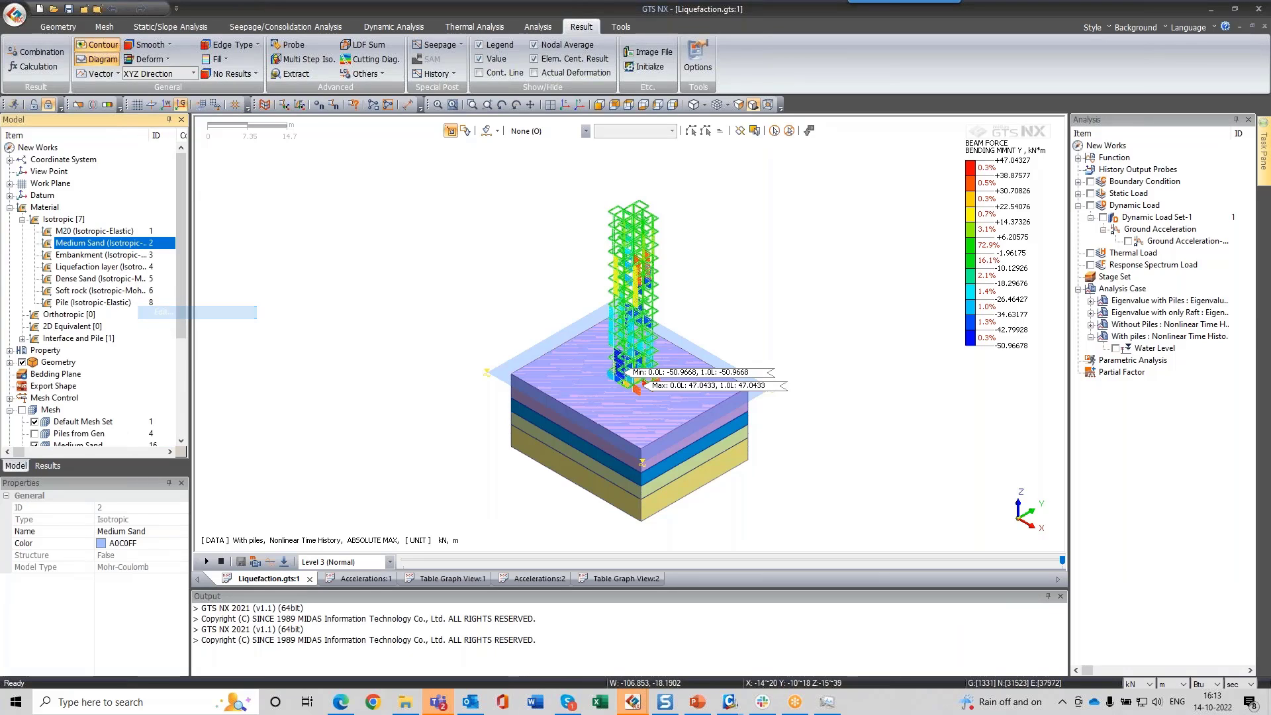
pyautogui.moveTo(173, 126); pyautogui.dragTo(326, 126)
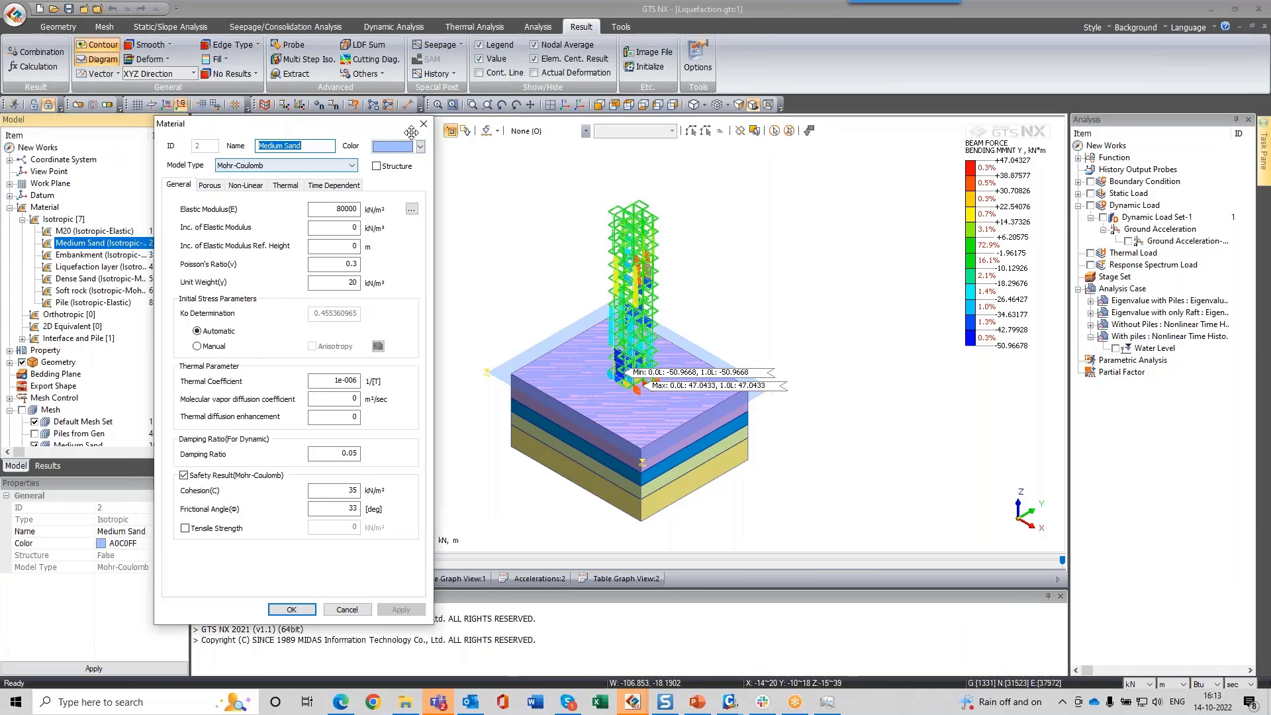
pyautogui.click(424, 124)
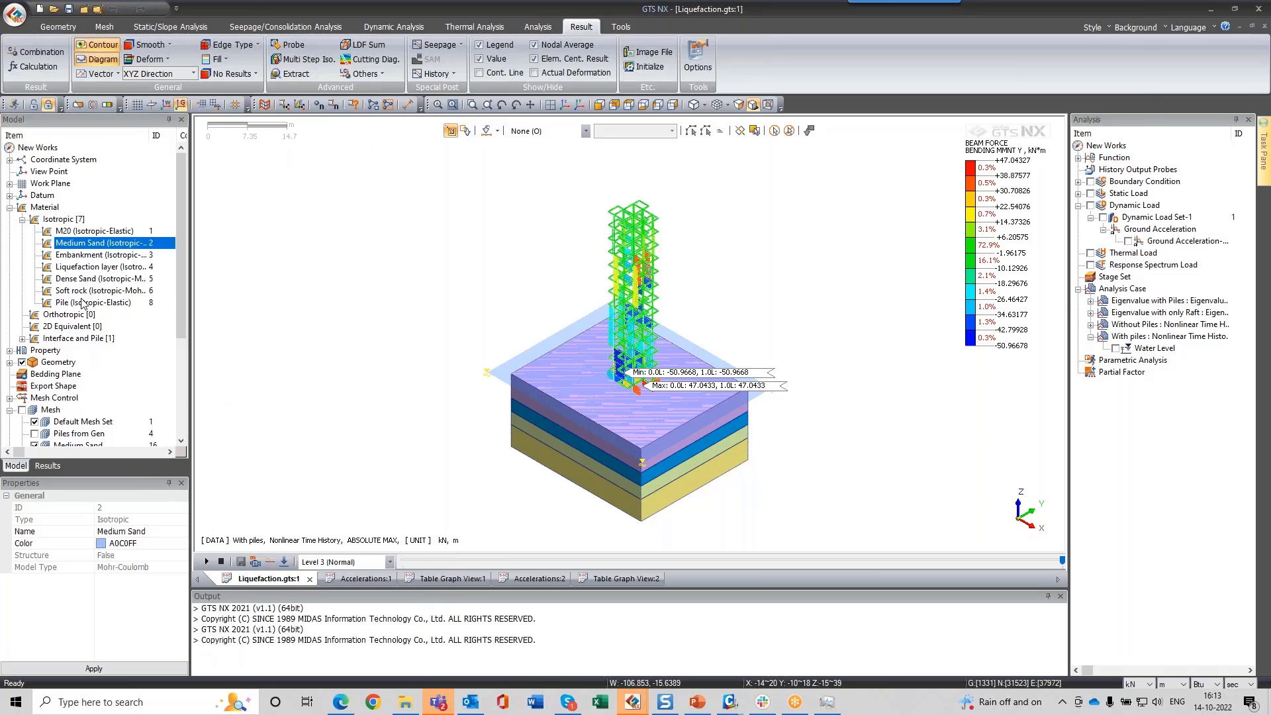
# Step: Open the Soft rock material's properties to review its general parameters, and close them unchanged
pyautogui.rightClick(83, 290)
pyautogui.click(99, 358)
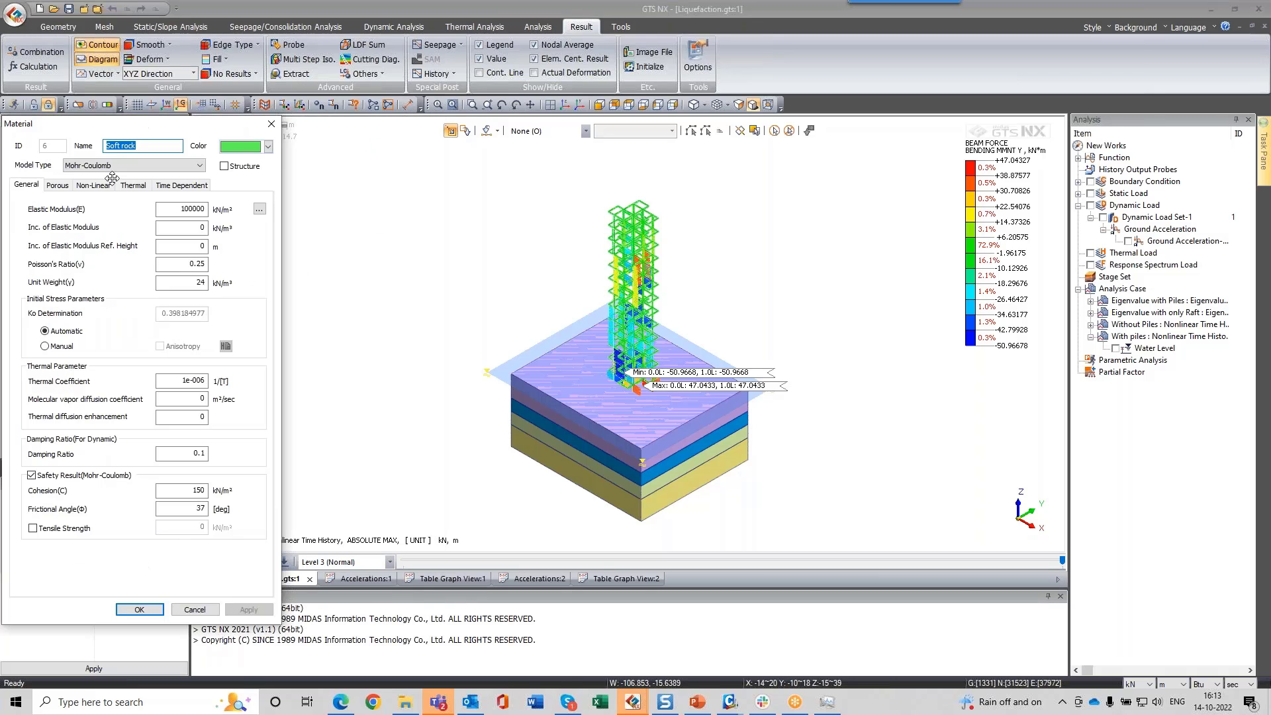
pyautogui.moveTo(208, 126); pyautogui.dragTo(333, 135)
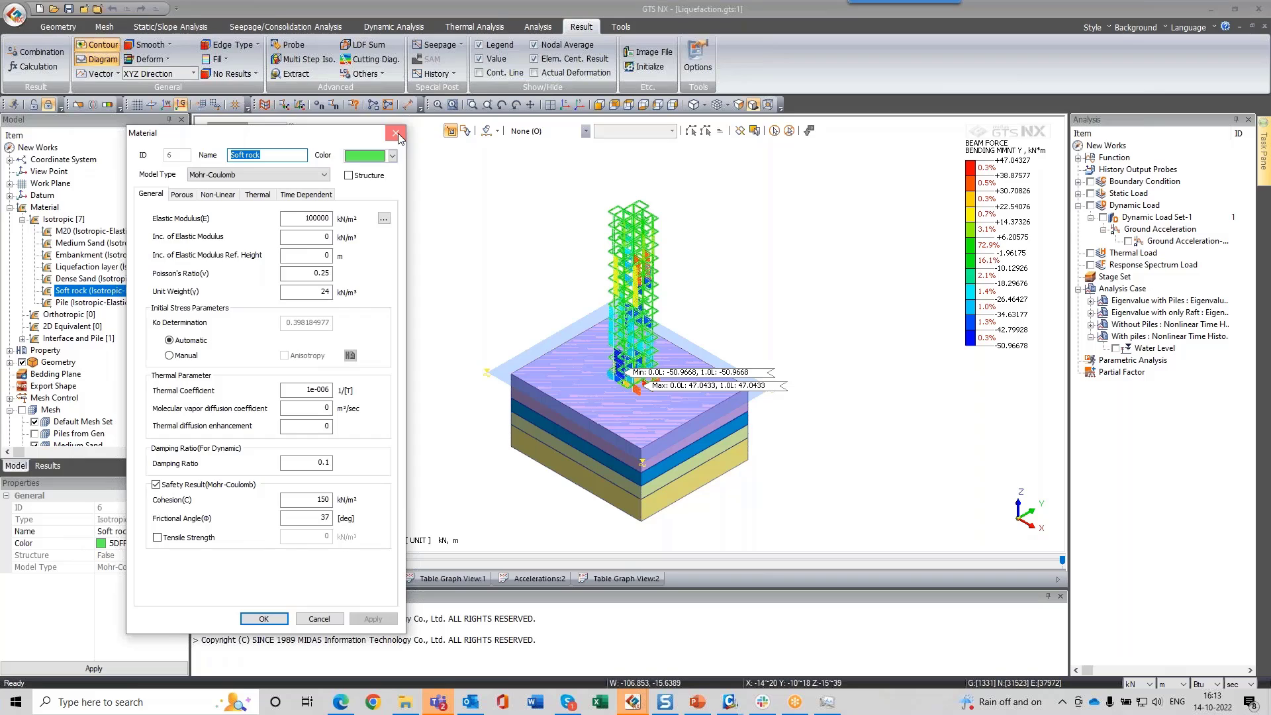
pyautogui.click(398, 133)
# Step: Open the Liquefaction layer material's properties to review its Modified UBCSAND model, and close them unchanged
pyautogui.rightClick(80, 267)
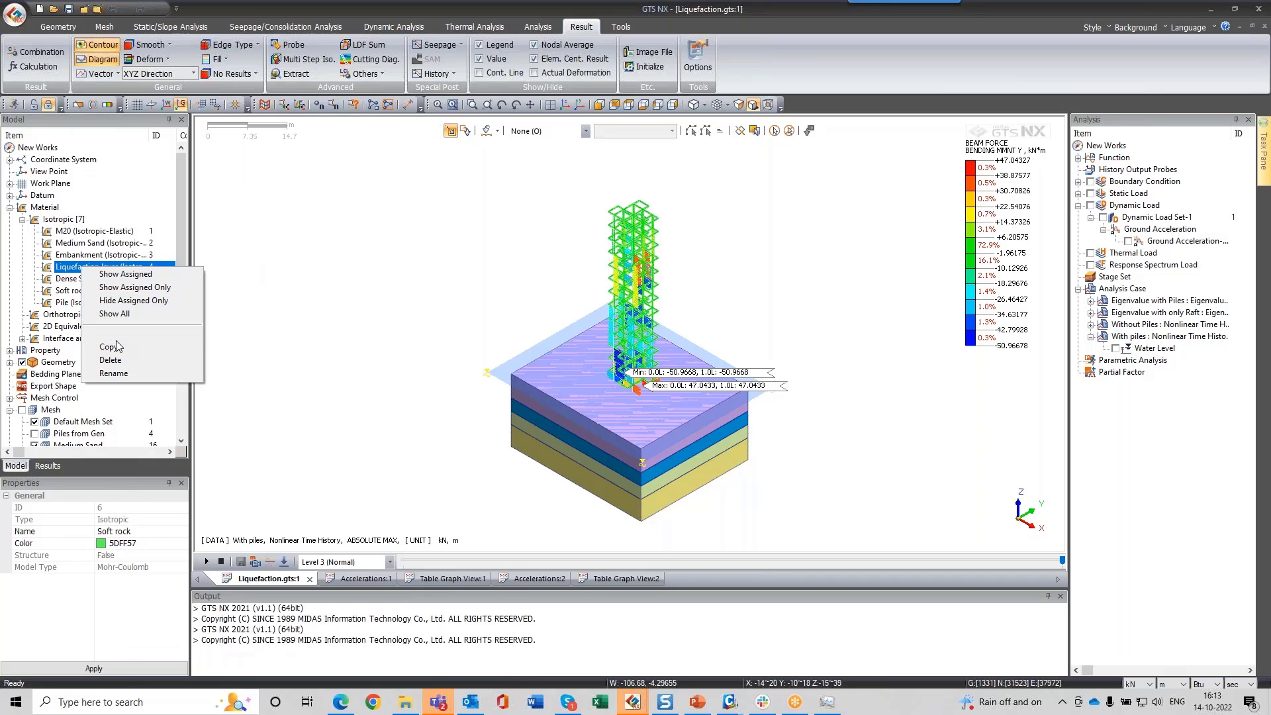
pyautogui.click(110, 333)
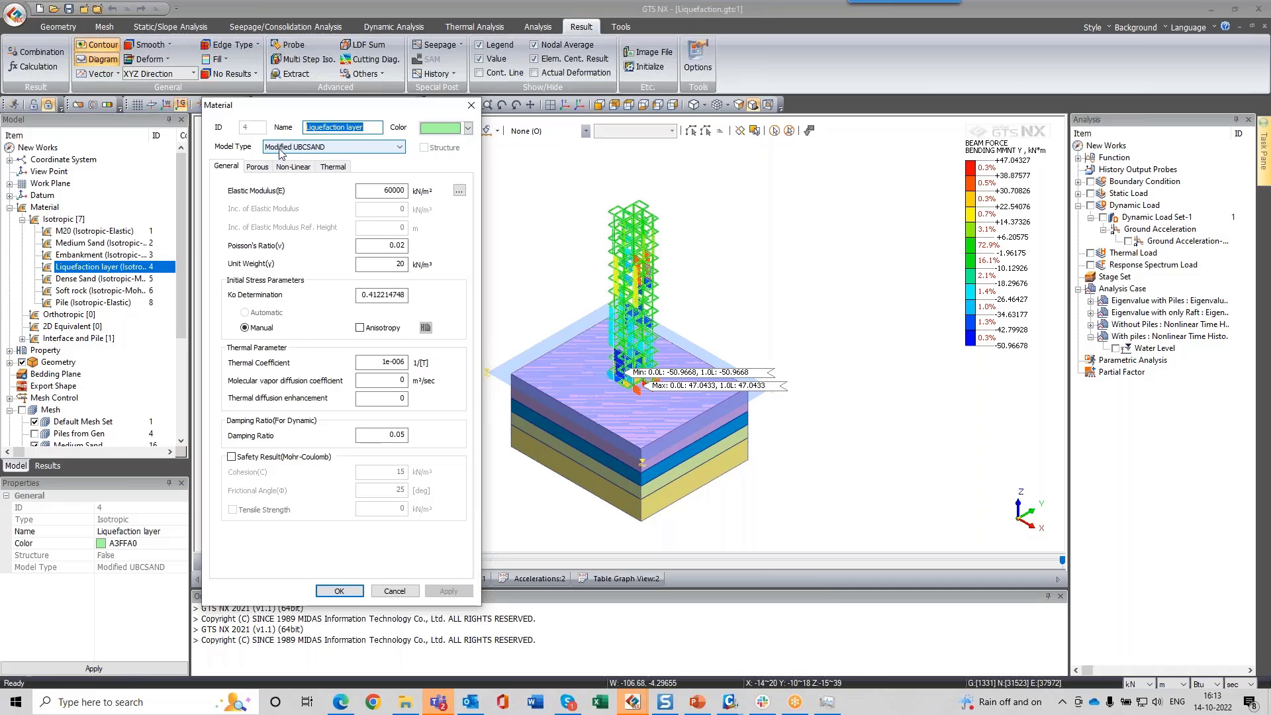
pyautogui.click(471, 106)
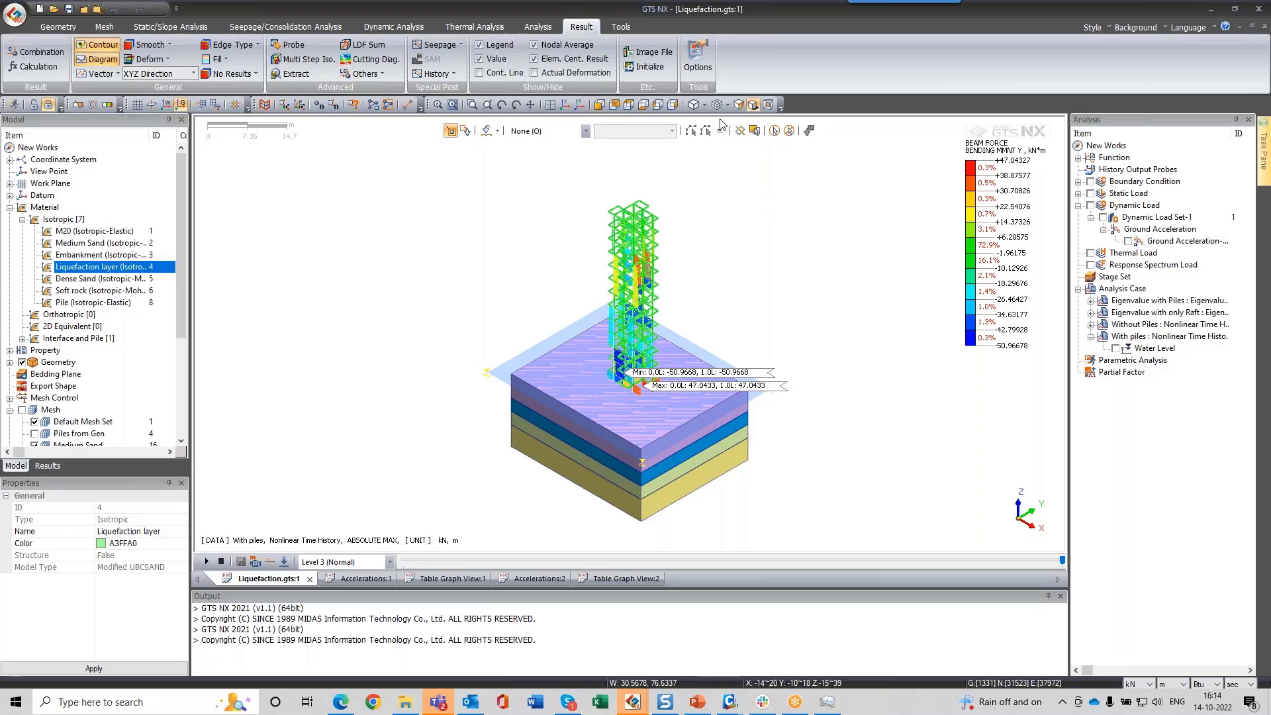
# Step: Measure the soil block's plan length and width between its corner points in the top view
pyautogui.click(628, 108)
pyautogui.click(407, 105)
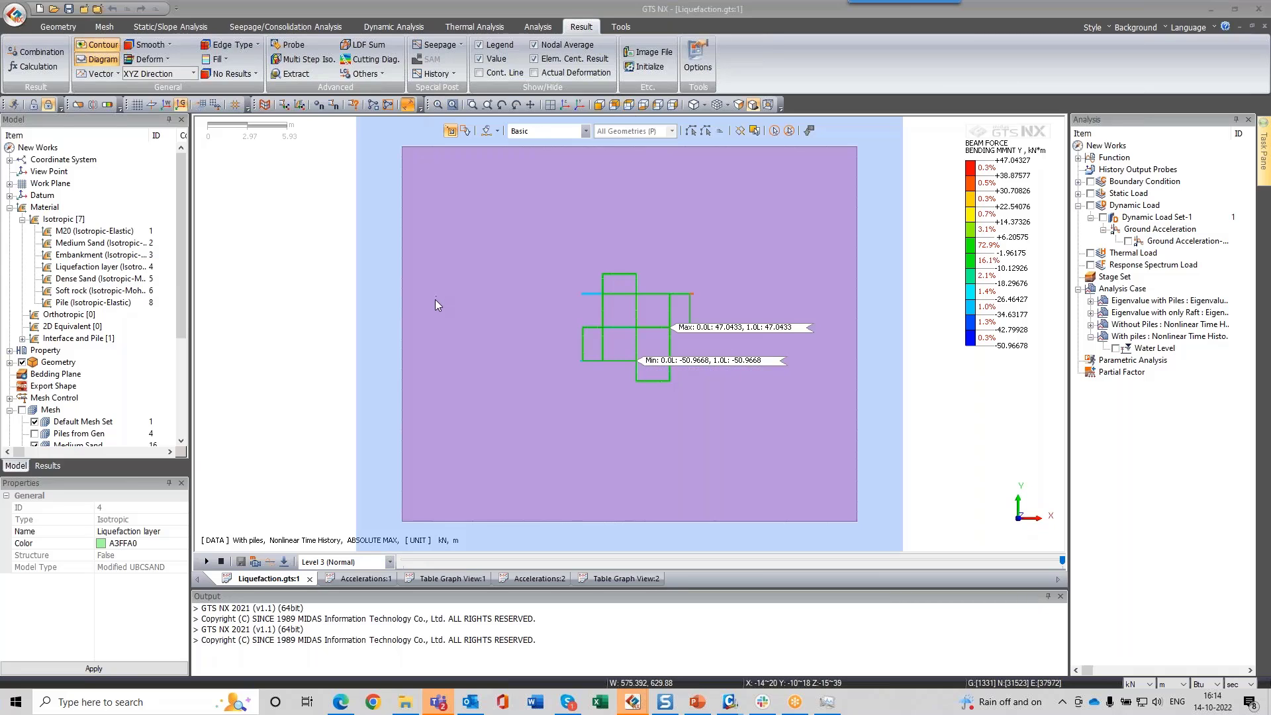
pyautogui.scroll(-2, 435, 298)
pyautogui.click(413, 180)
pyautogui.click(774, 180)
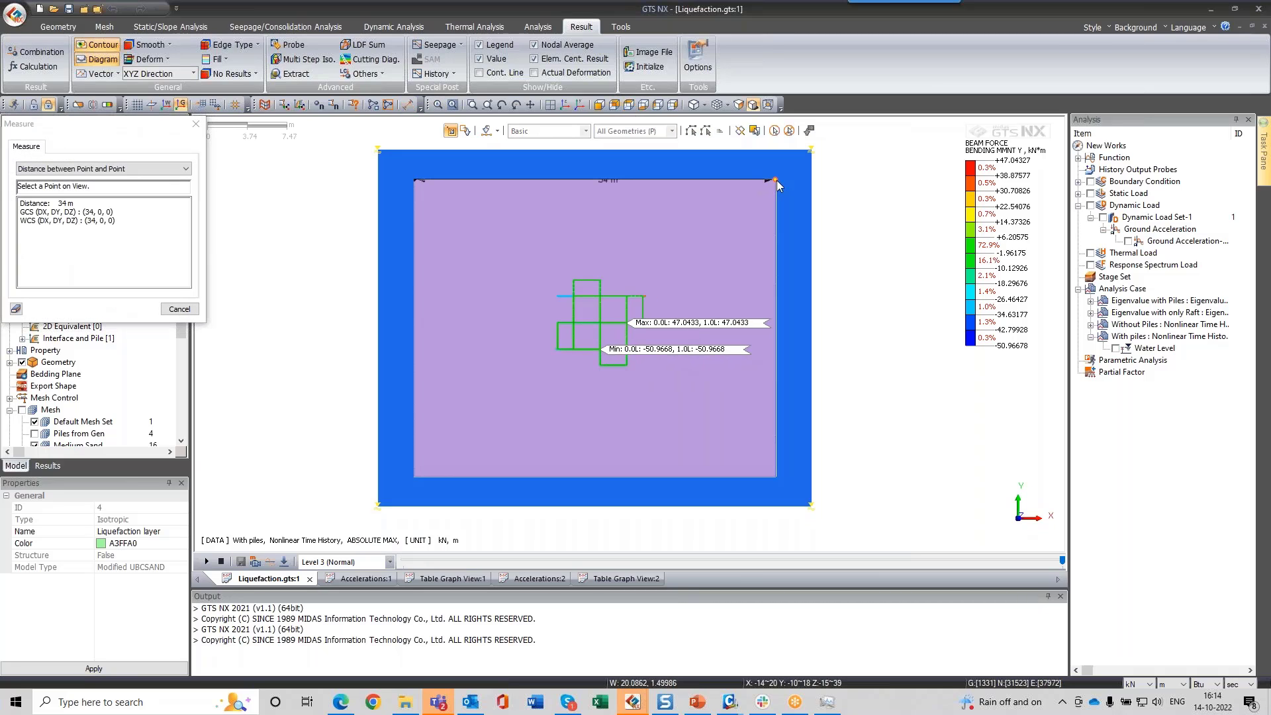
pyautogui.moveTo(126, 124); pyautogui.dragTo(292, 180)
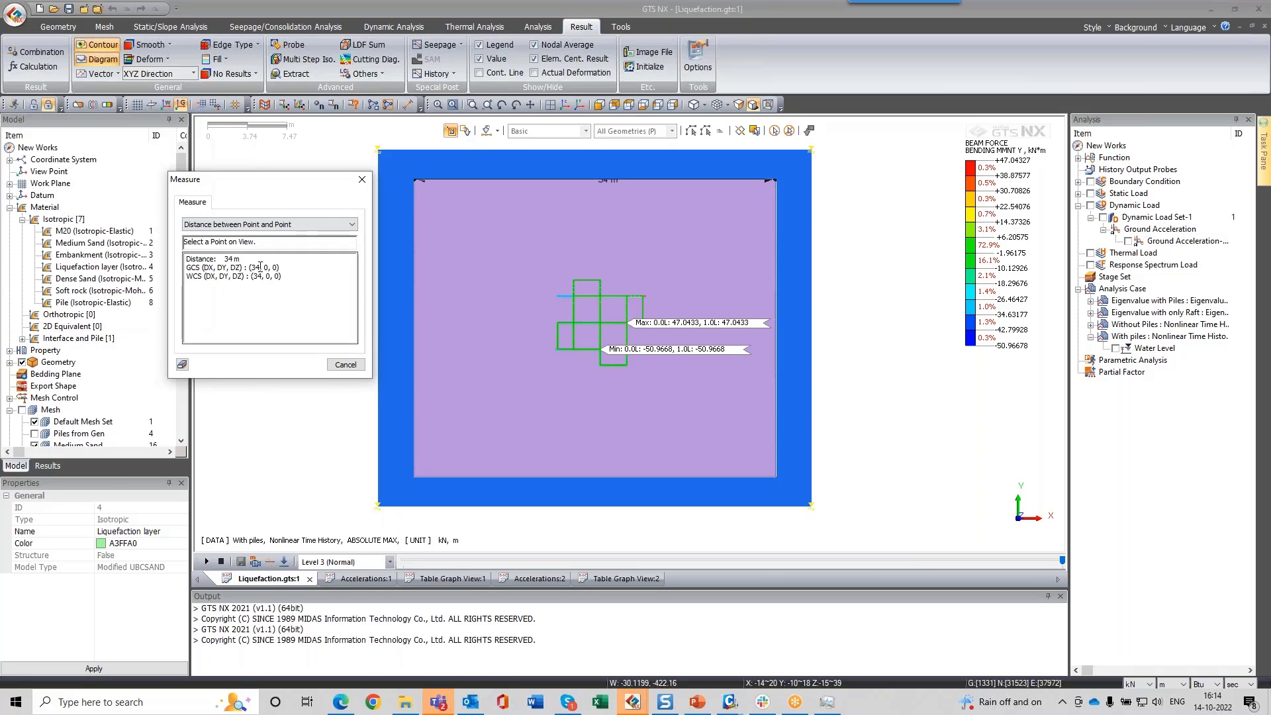
pyautogui.click(413, 178)
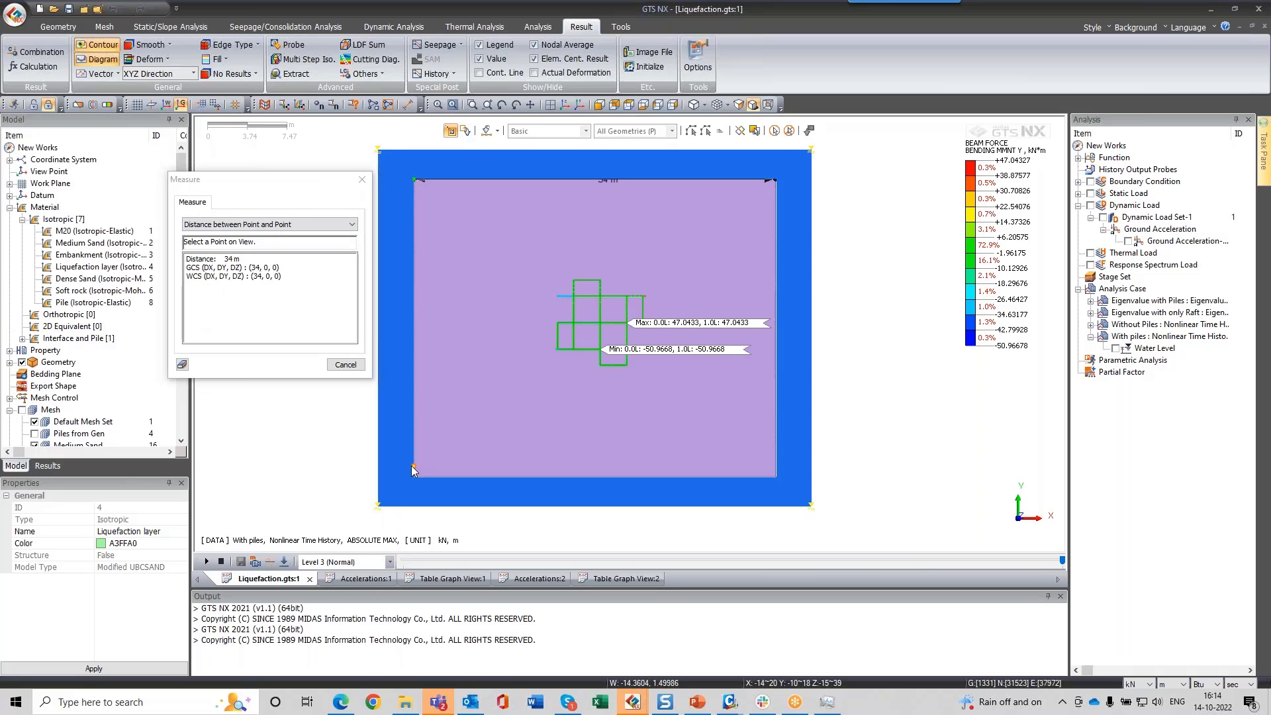
pyautogui.click(414, 475)
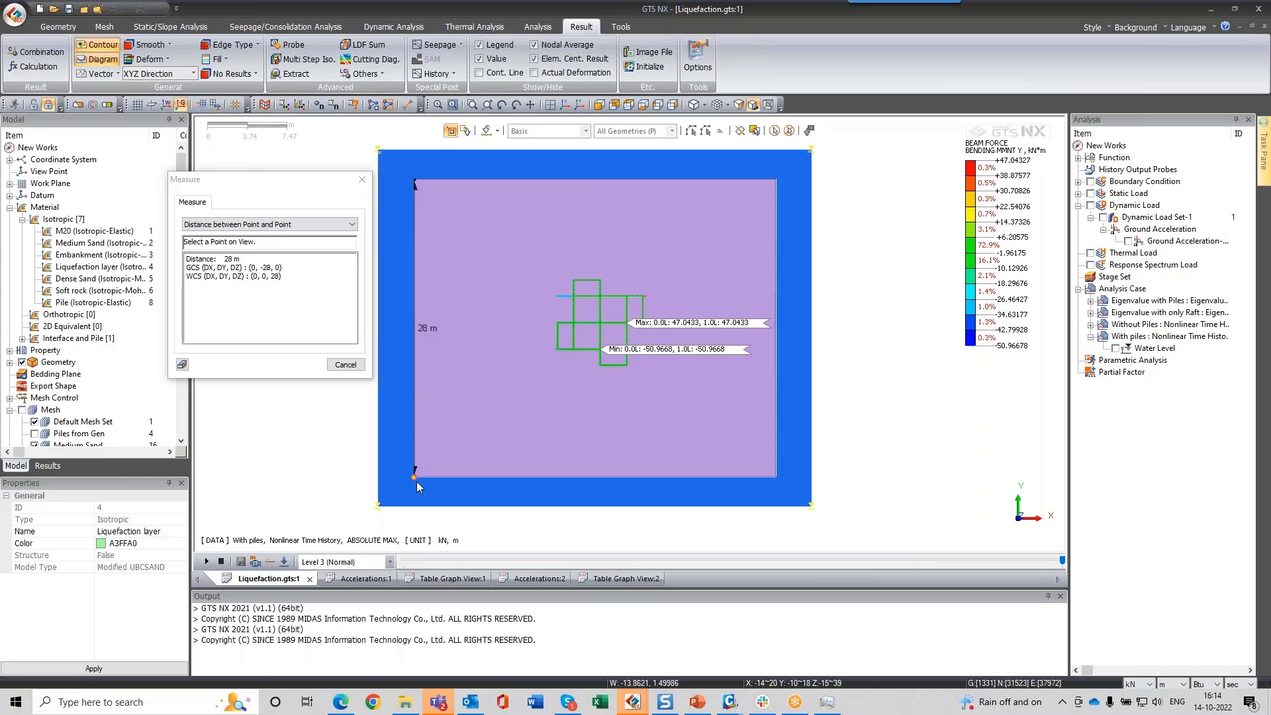
# Step: Measure the soil block's total depth between its upper and lower corners in the front view
pyautogui.click(600, 105)
pyautogui.click(748, 408)
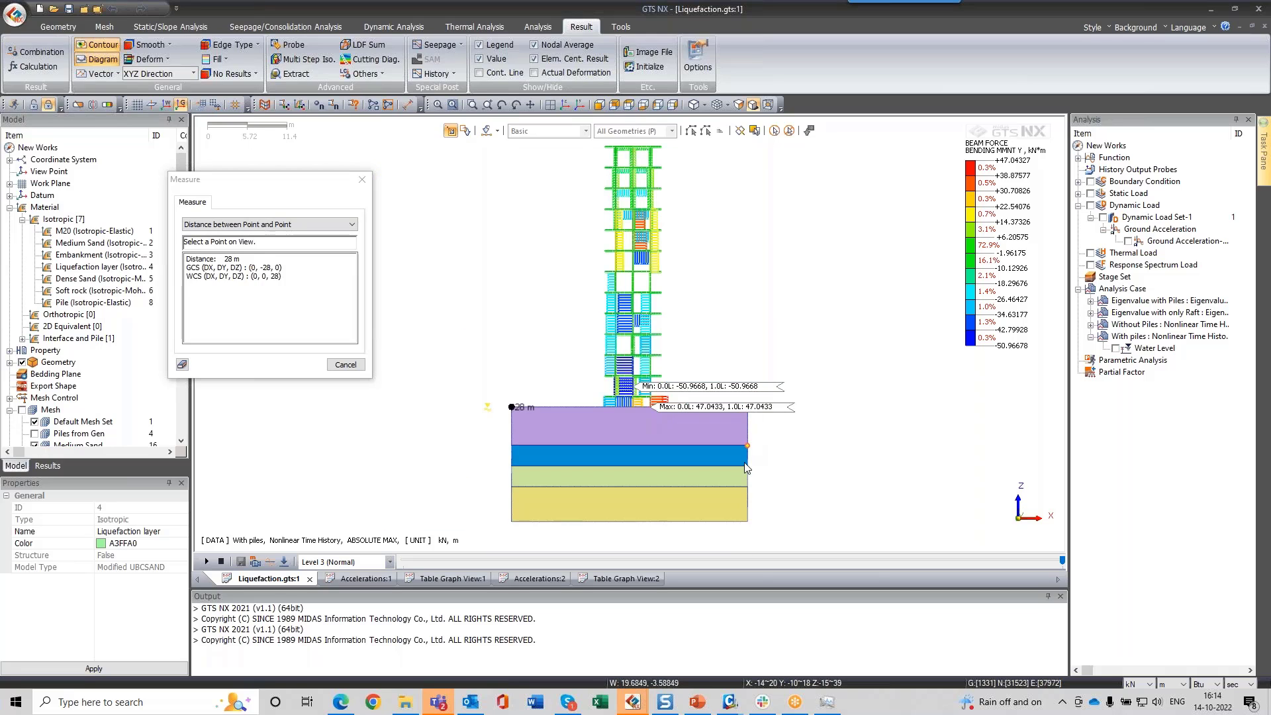
pyautogui.click(748, 521)
# Step: Measure the building frame's height from the ground to the roof, mark the vertical component, and leave the measurement and result display
pyautogui.moveTo(802, 330); pyautogui.dragTo(764, 331, button='middle')
pyautogui.scroll(-3, 701, 524)
pyautogui.moveTo(700, 524); pyautogui.dragTo(704, 531, button='middle')
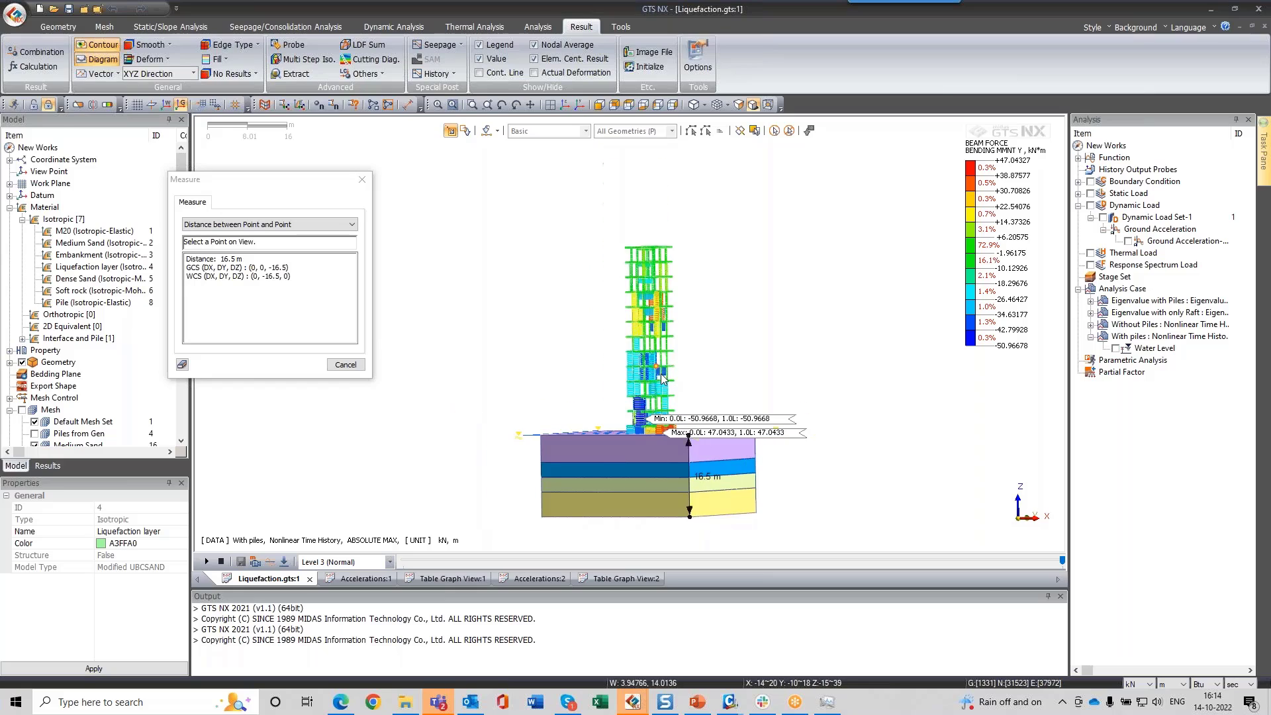
pyautogui.click(666, 436)
pyautogui.click(666, 248)
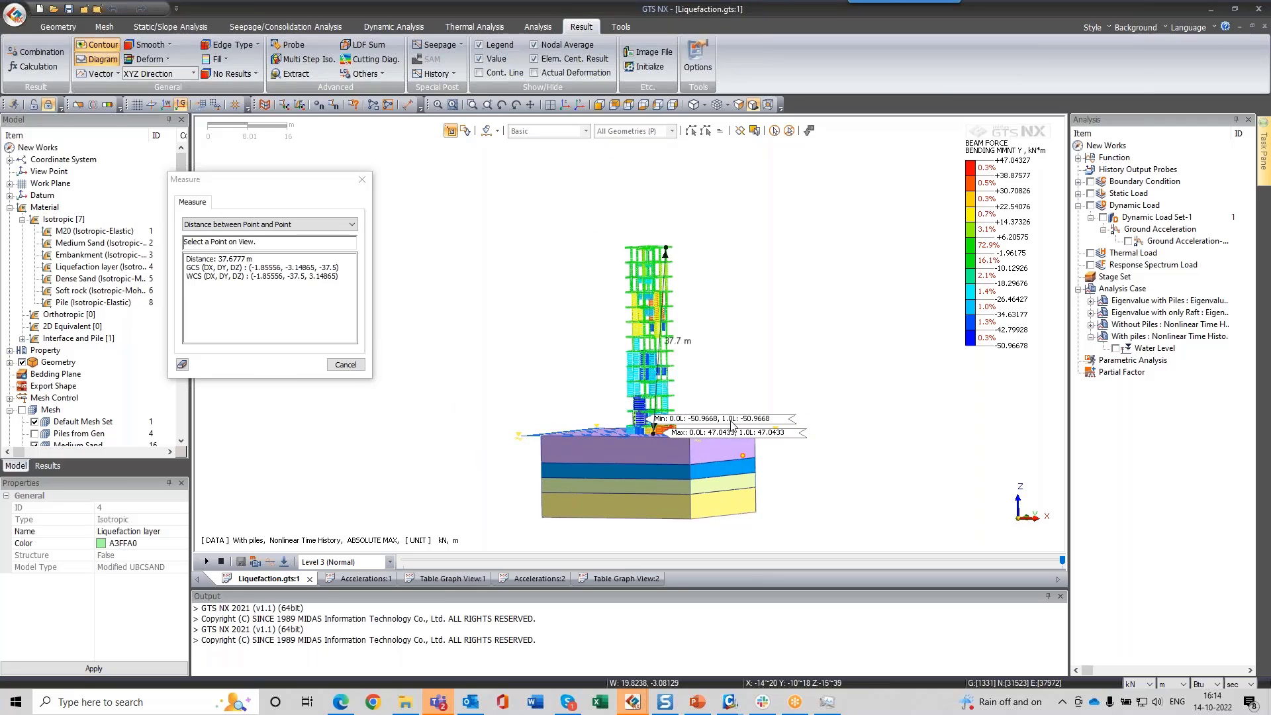
pyautogui.moveTo(299, 181); pyautogui.dragTo(472, 216)
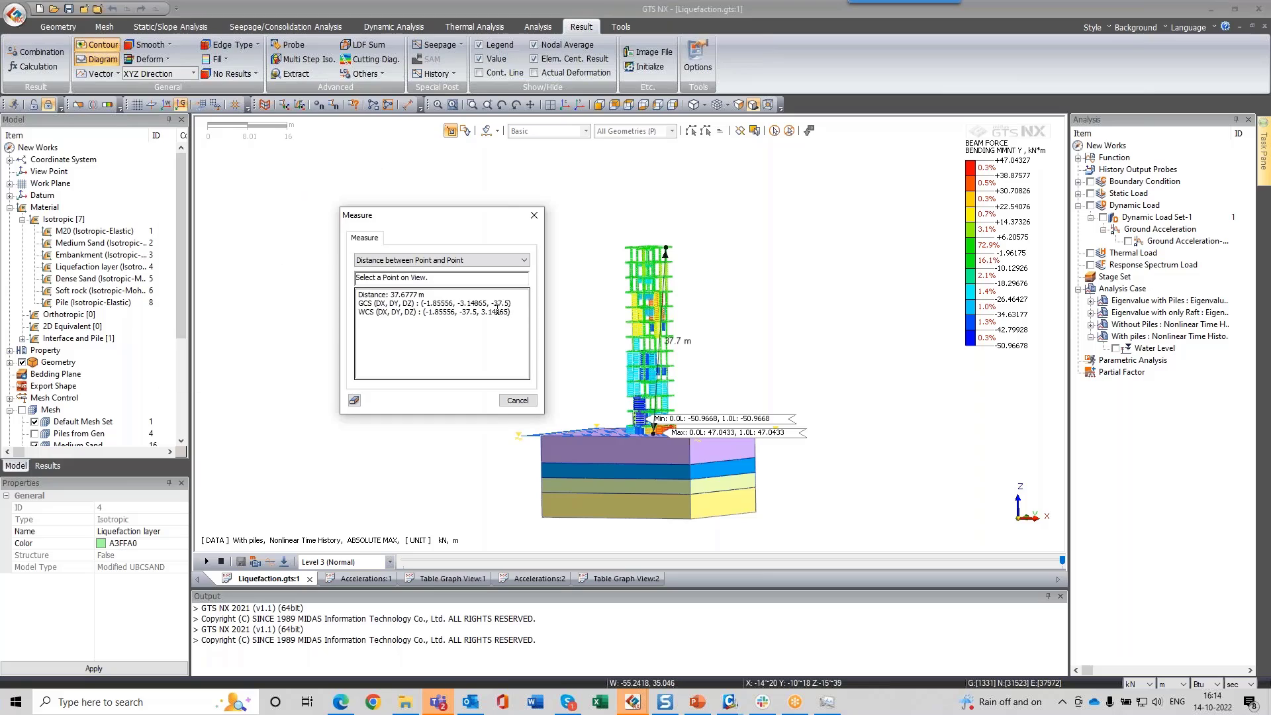
pyautogui.moveTo(493, 302); pyautogui.dragTo(508, 303)
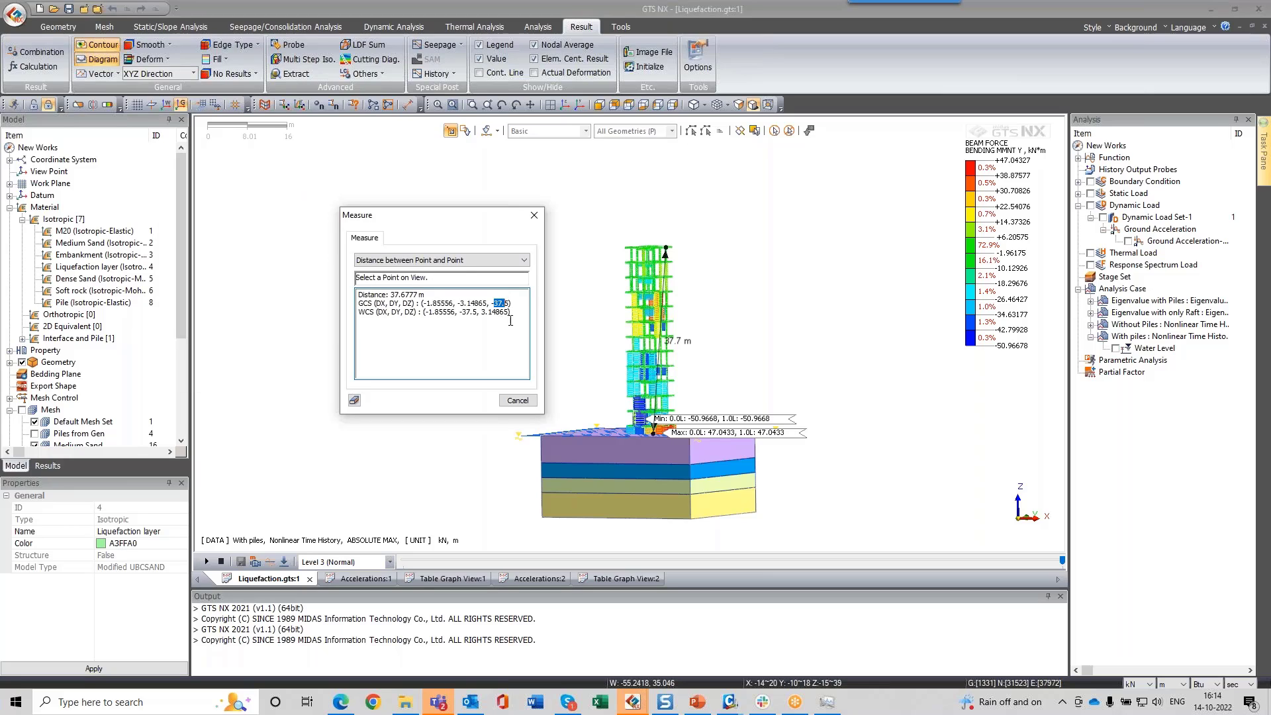
pyautogui.click(516, 401)
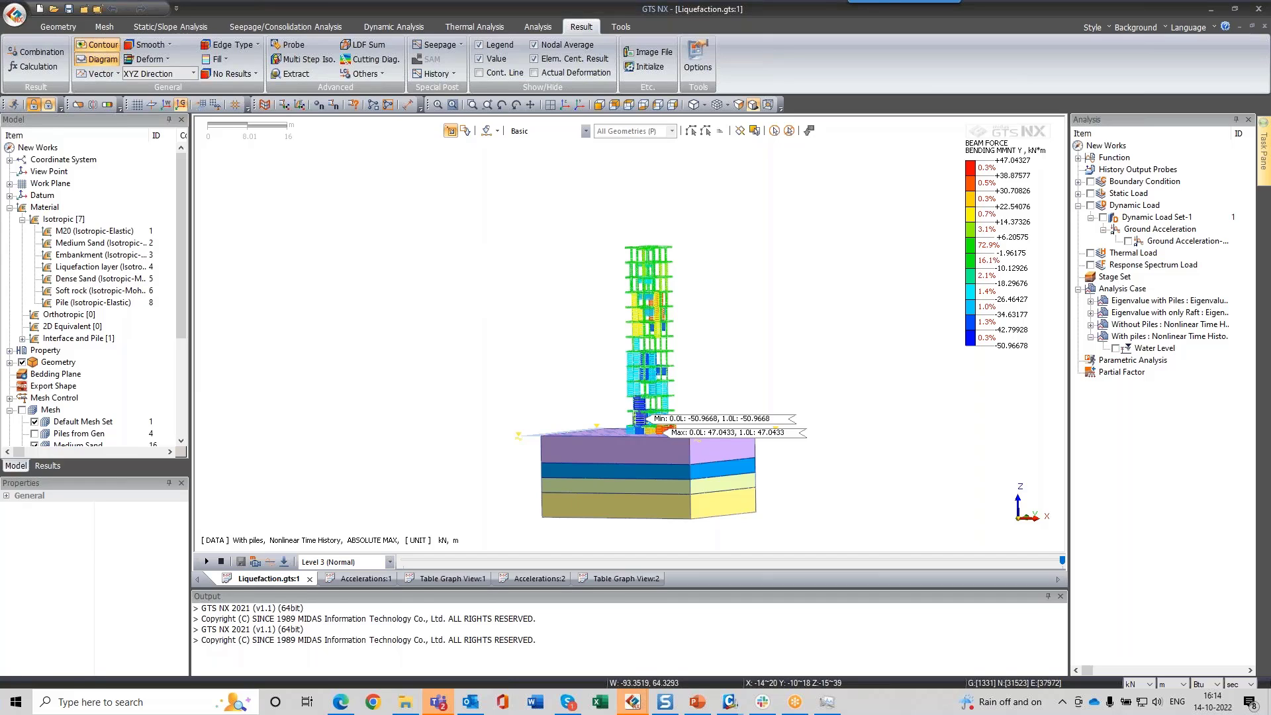
pyautogui.press('Escape')
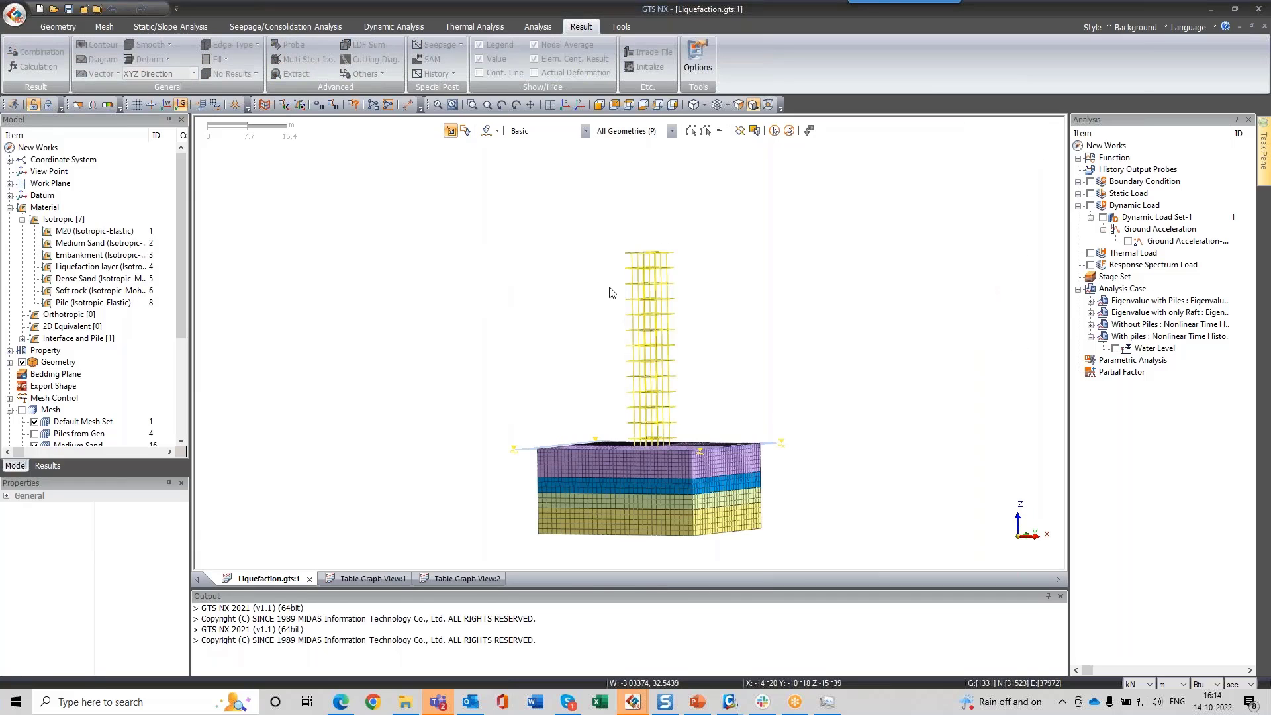
# Step: Analyze the topology of the whole mesh with Element Measure to count its elements by type
pyautogui.moveTo(611, 292); pyautogui.dragTo(604, 338, button='middle')
pyautogui.click(101, 30)
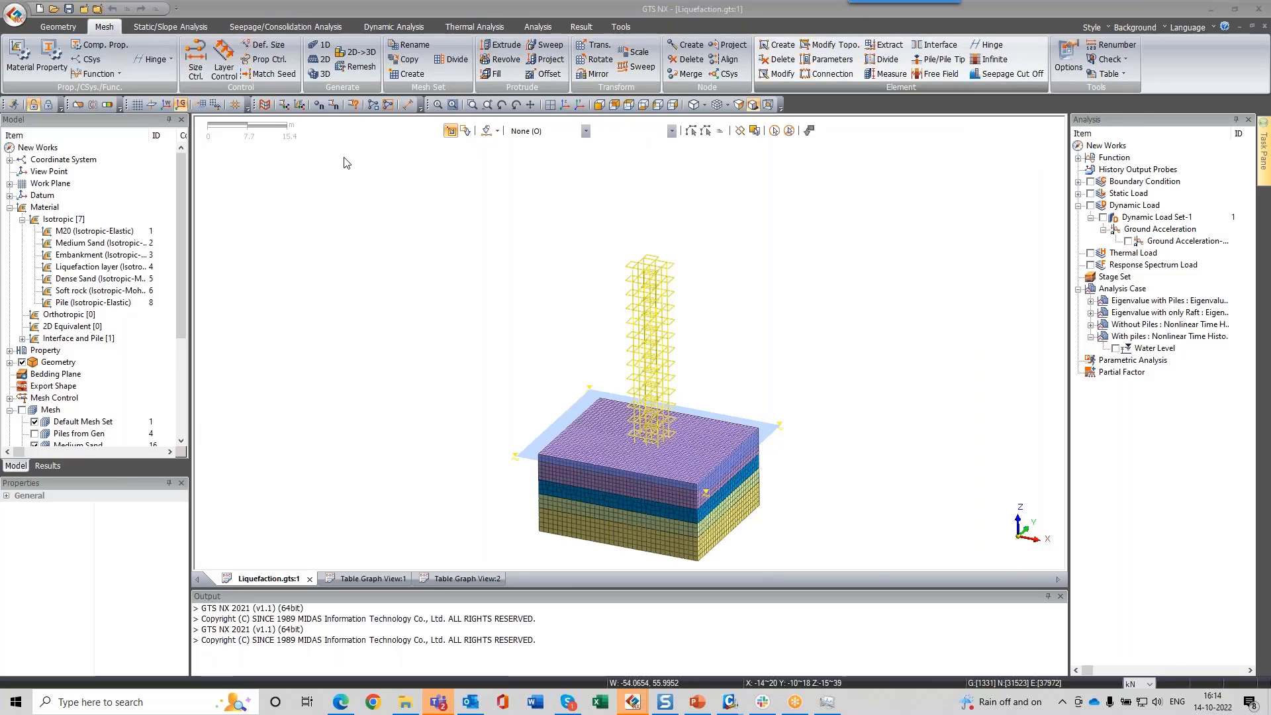
pyautogui.click(362, 180)
pyautogui.click(391, 258)
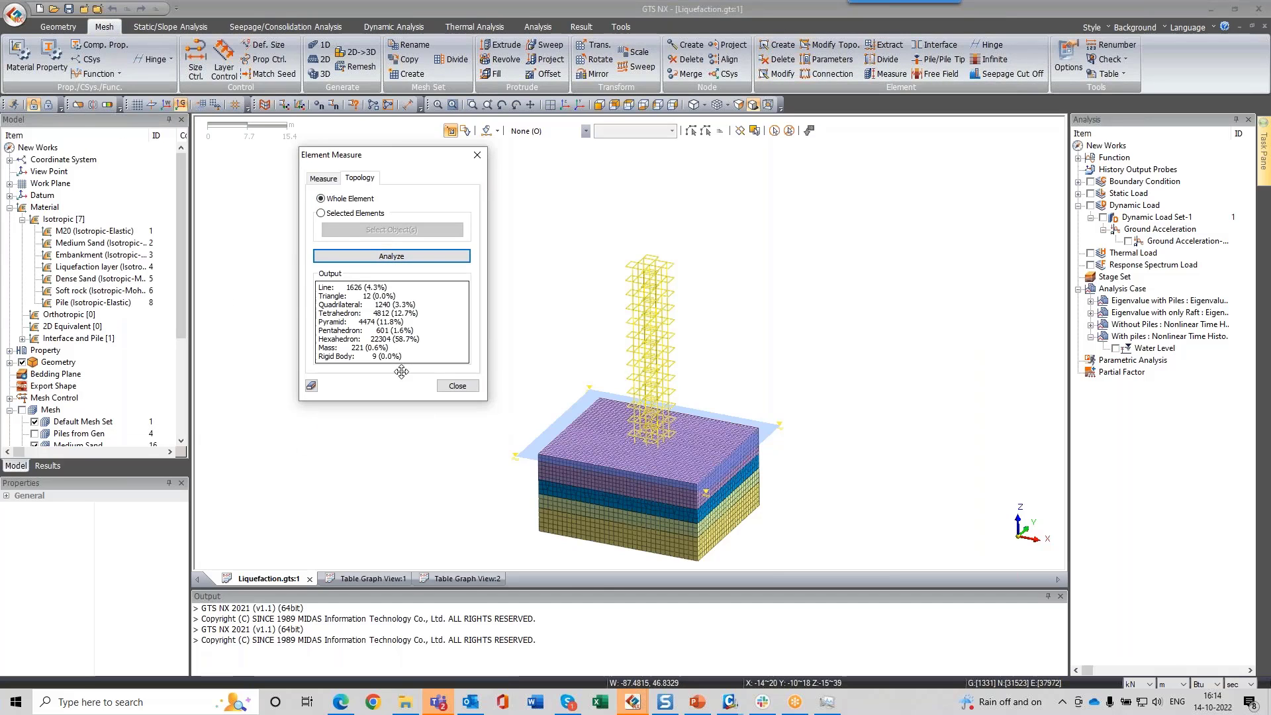
# Step: Examine the element counts by type, including the free-field, mass, solid and shell elements, and close the topology report
pyautogui.moveTo(345, 289); pyautogui.dragTo(318, 340)
pyautogui.click(419, 329)
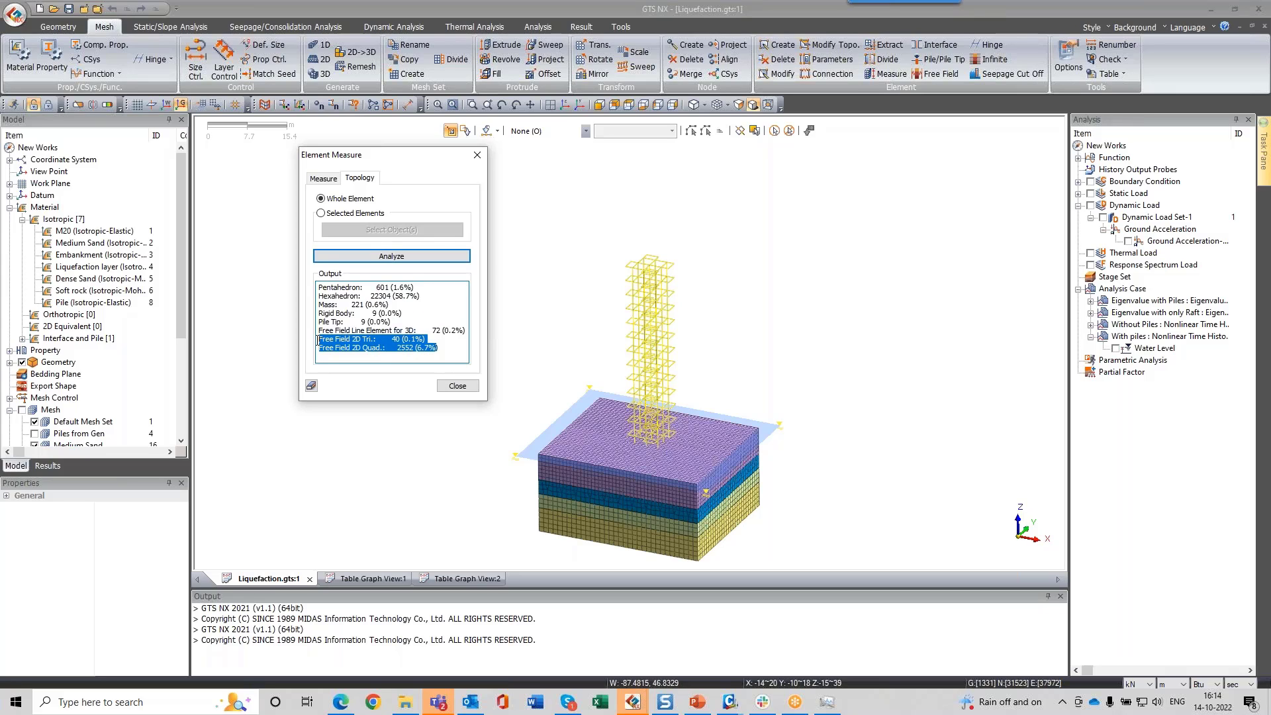
pyautogui.moveTo(363, 296)
pyautogui.mouseDown()
pyautogui.moveTo(425, 296)
pyautogui.moveTo(395, 270)
pyautogui.moveTo(372, 304)
pyautogui.mouseUp()
pyautogui.click(353, 306)
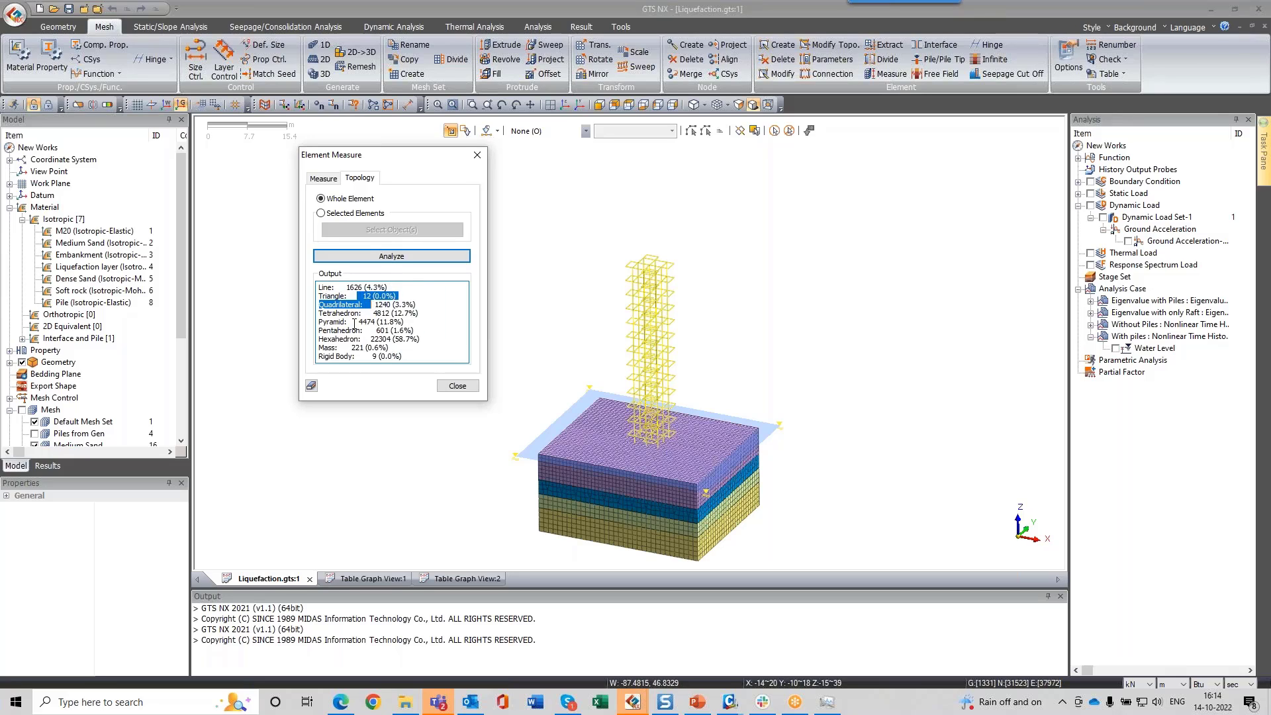
pyautogui.click(350, 330)
pyautogui.moveTo(323, 348); pyautogui.dragTo(388, 347)
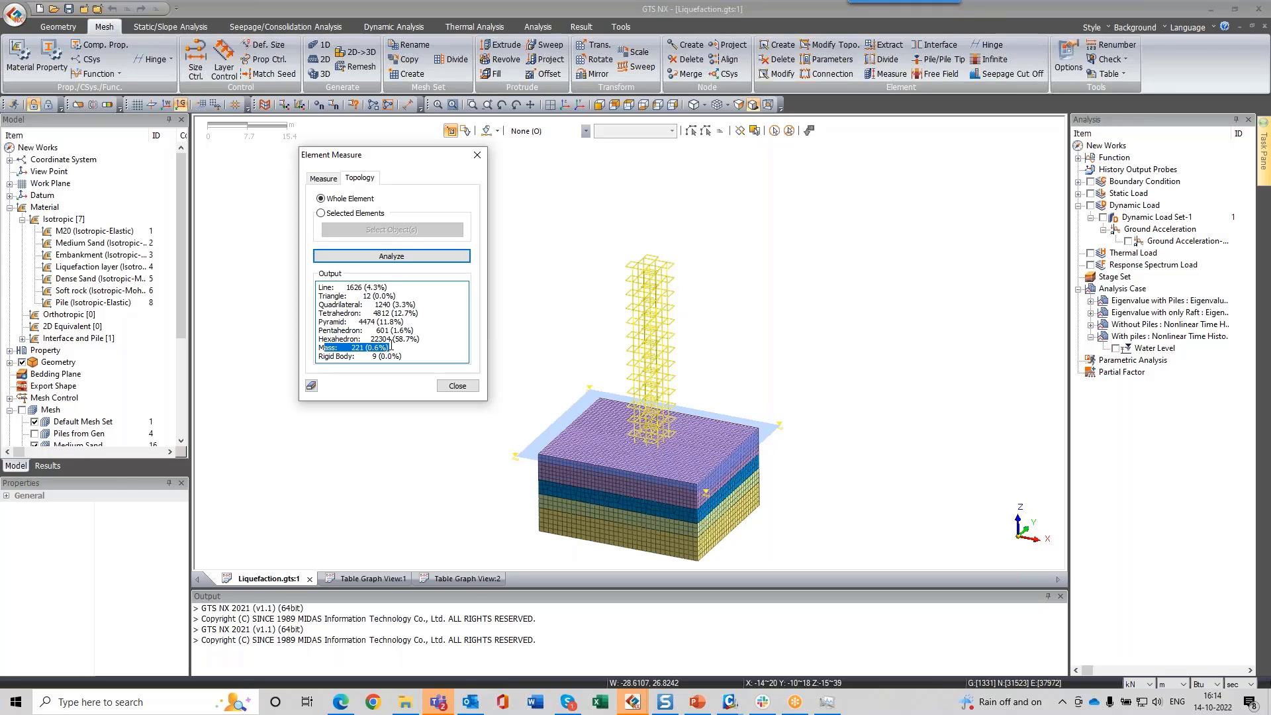
pyautogui.click(350, 321)
pyautogui.moveTo(417, 313); pyautogui.dragTo(354, 305)
pyautogui.click(355, 303)
pyautogui.click(456, 386)
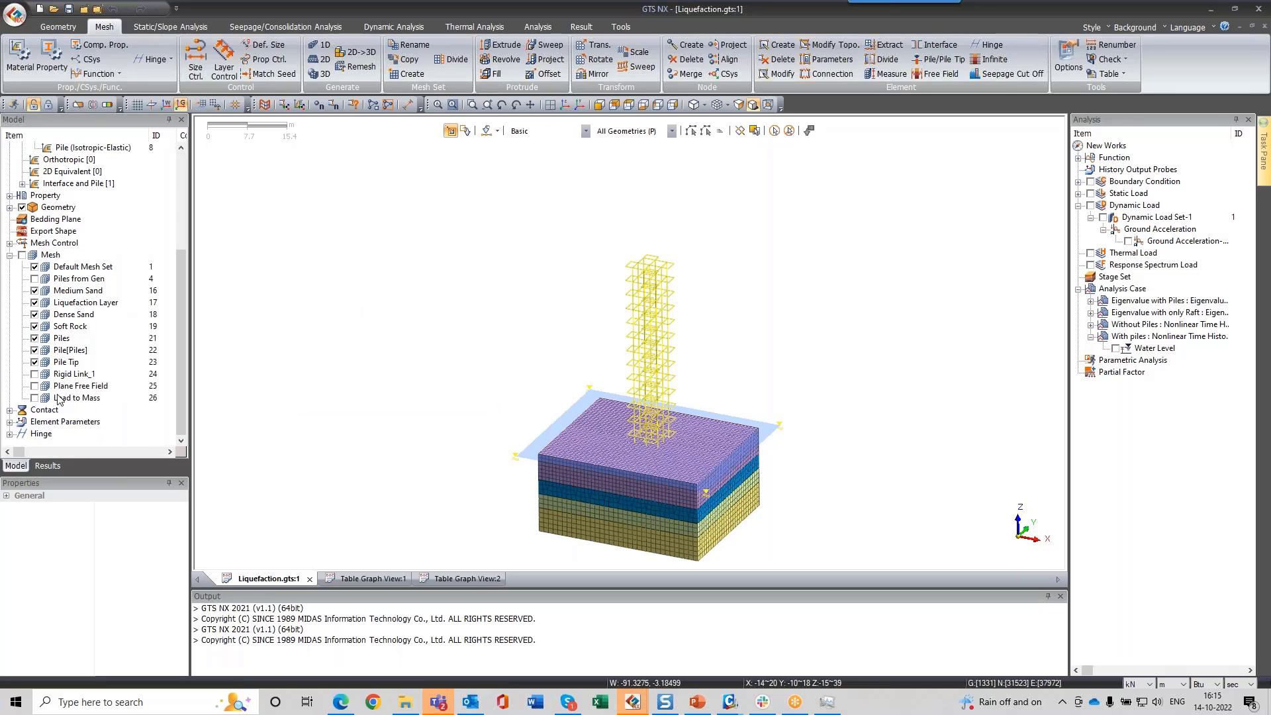
# Step: Check the mesh size in the Soft Rock mesh set's properties
pyautogui.click(69, 326)
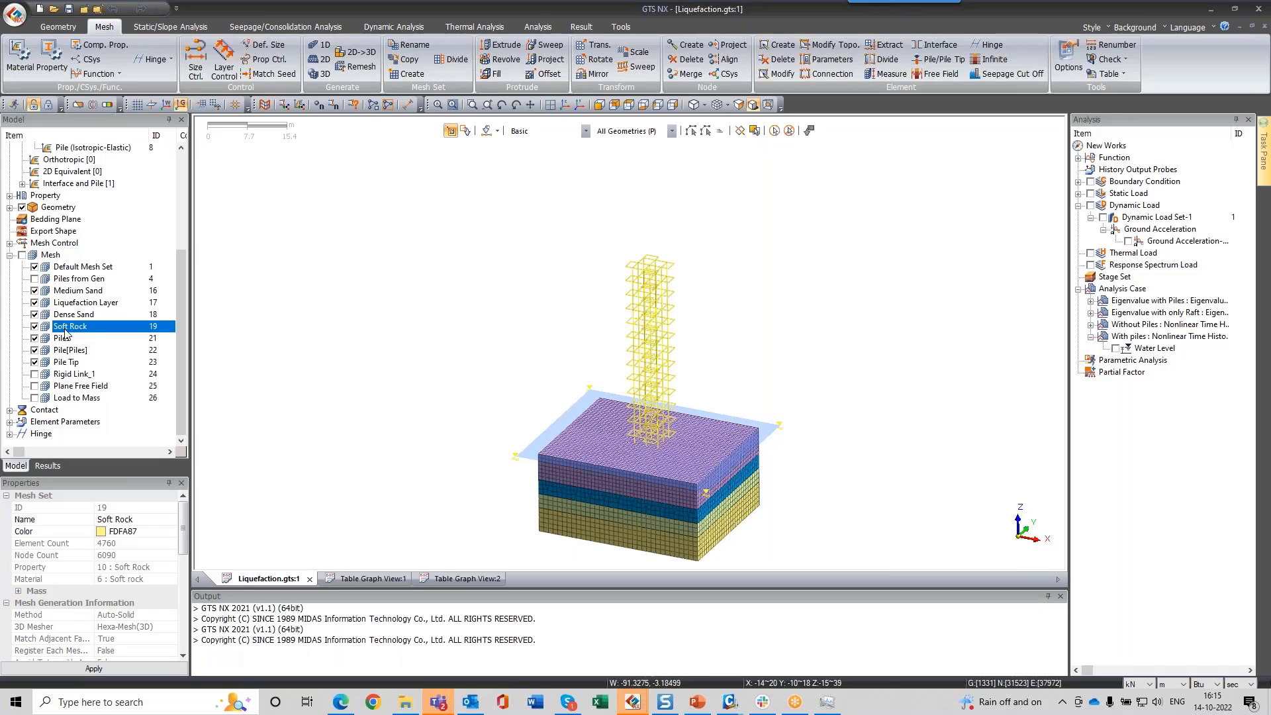
pyautogui.scroll(-3, 75, 564)
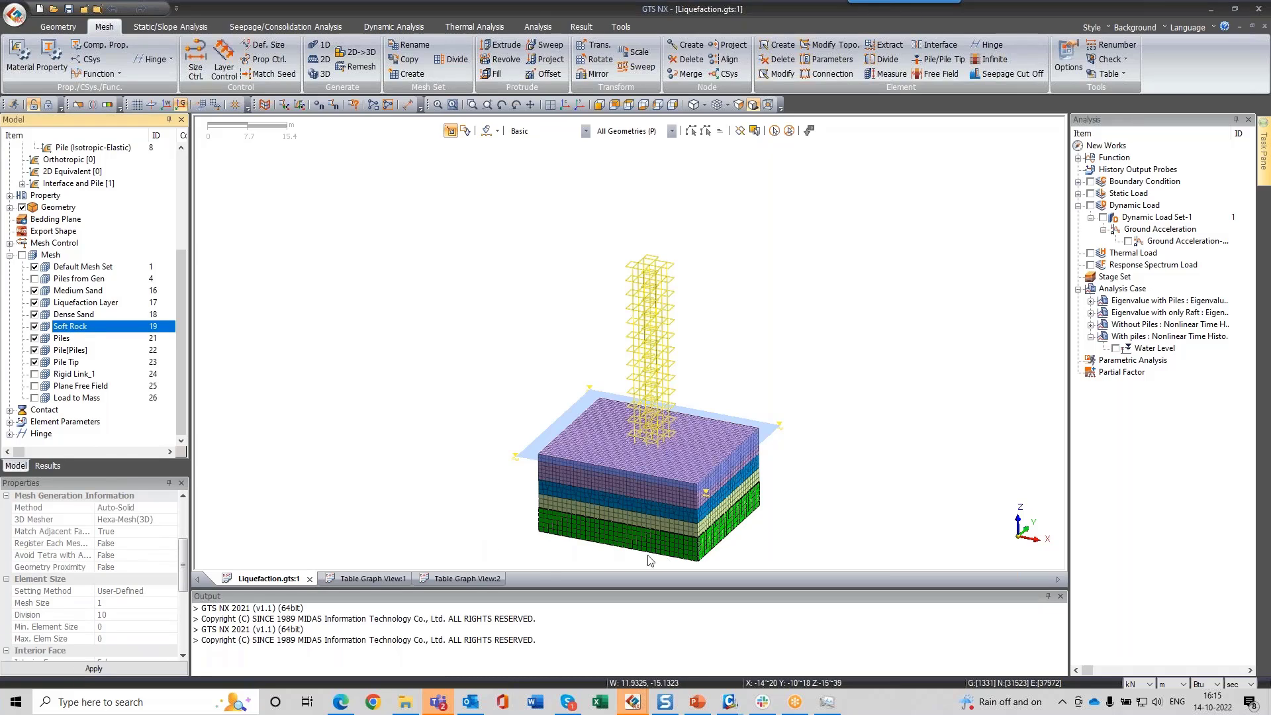
pyautogui.scroll(-1, 56, 555)
pyautogui.click(101, 543)
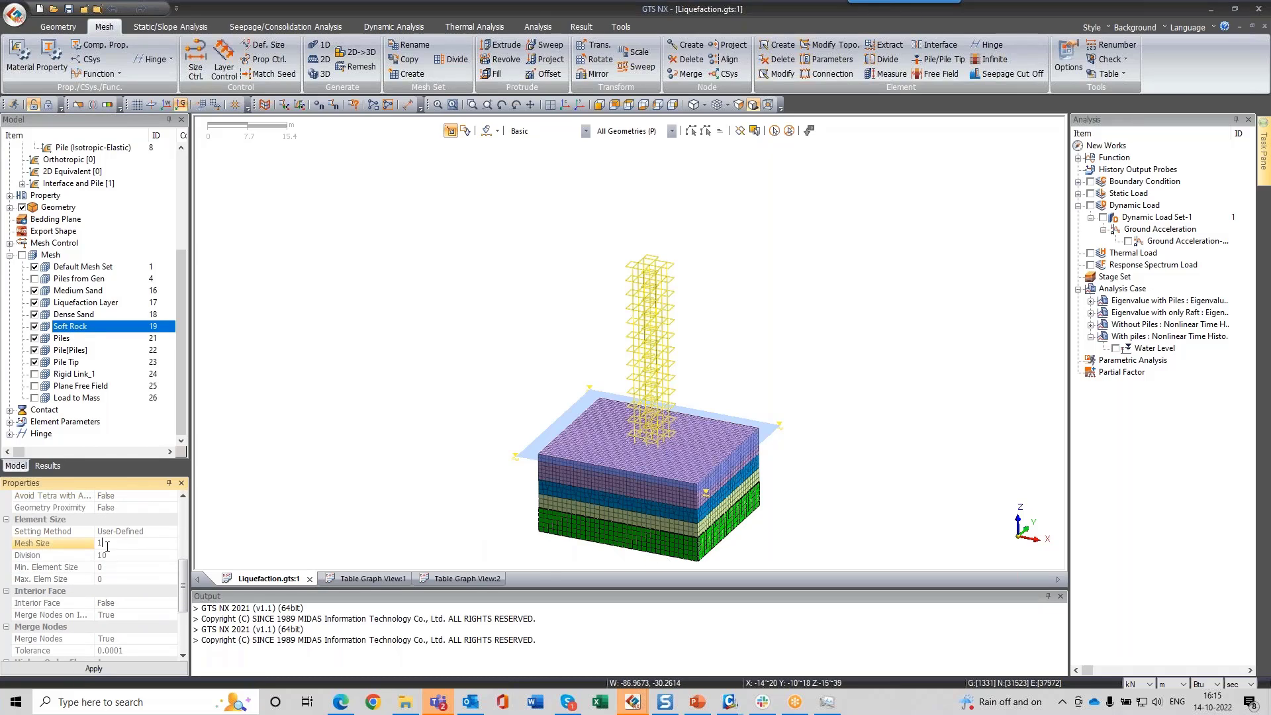
pyautogui.click(104, 543)
# Step: Check the Medium Sand mesh set's mesh size, compare the soil layers' meshes from the side, and clear the selection in isometric view
pyautogui.click(78, 291)
pyautogui.scroll(3, 129, 618)
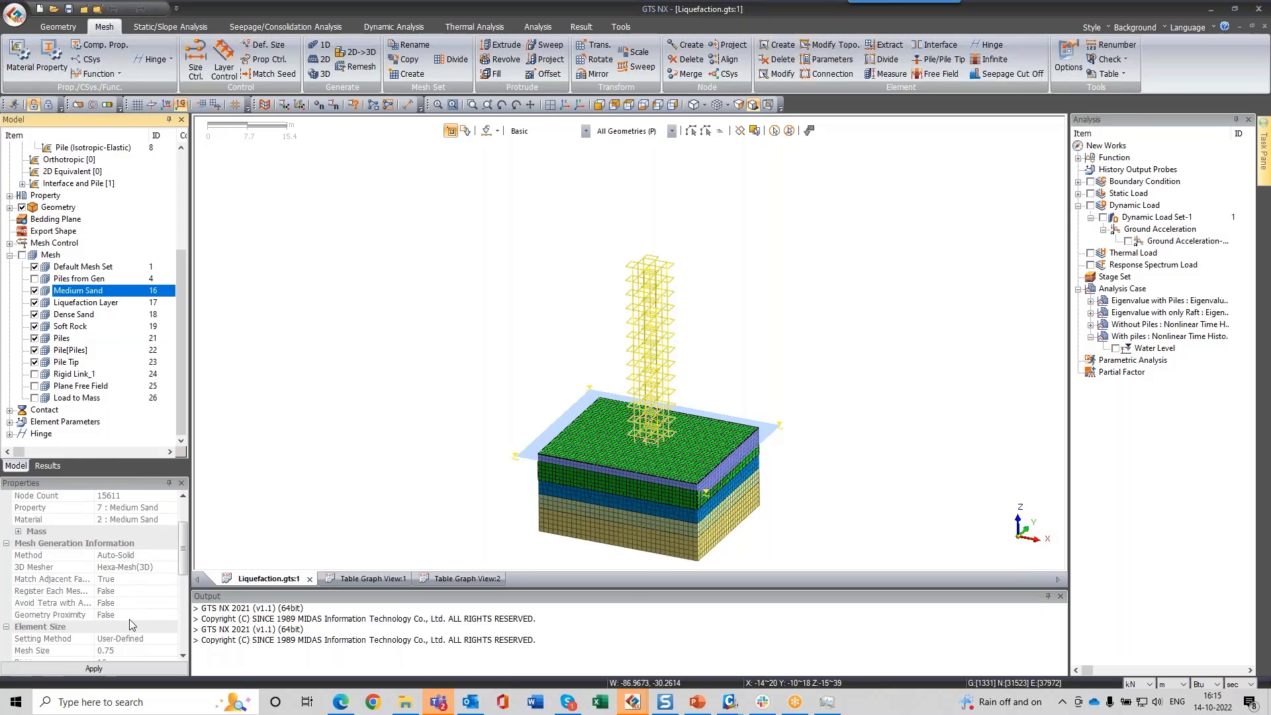
pyautogui.click(115, 591)
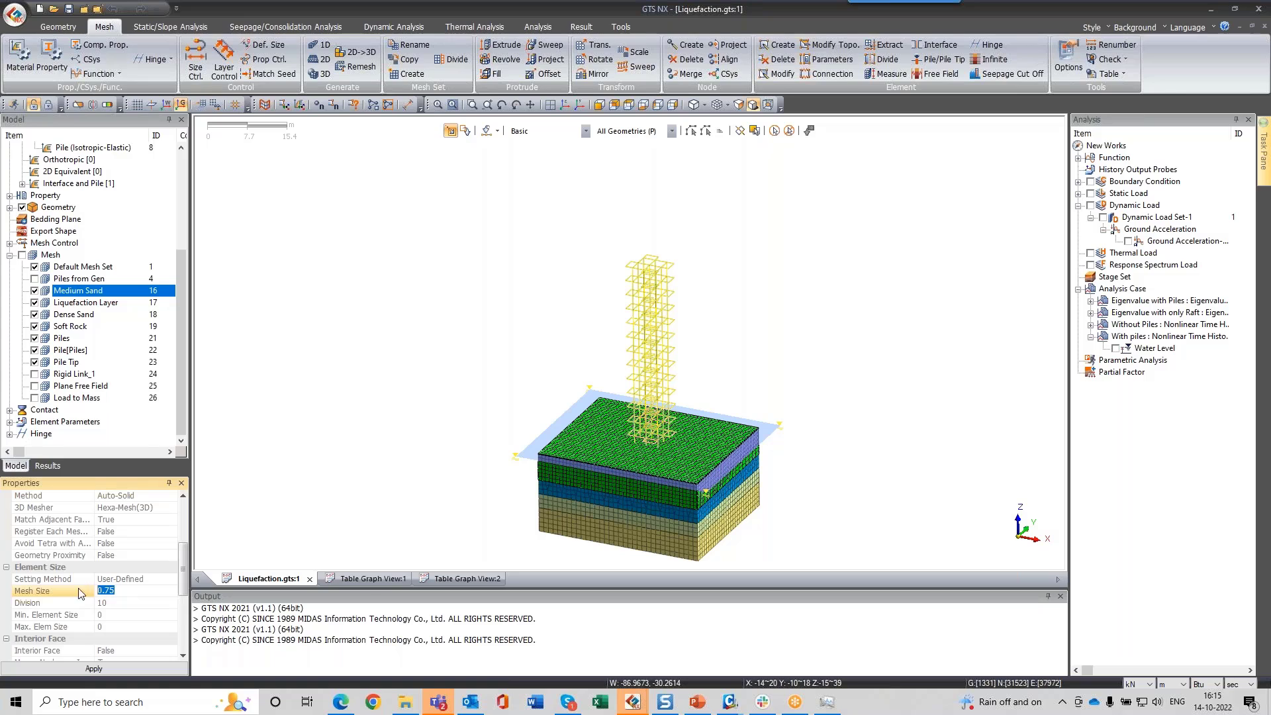
pyautogui.scroll(3, 610, 506)
pyautogui.moveTo(589, 443); pyautogui.dragTo(644, 443, button='middle')
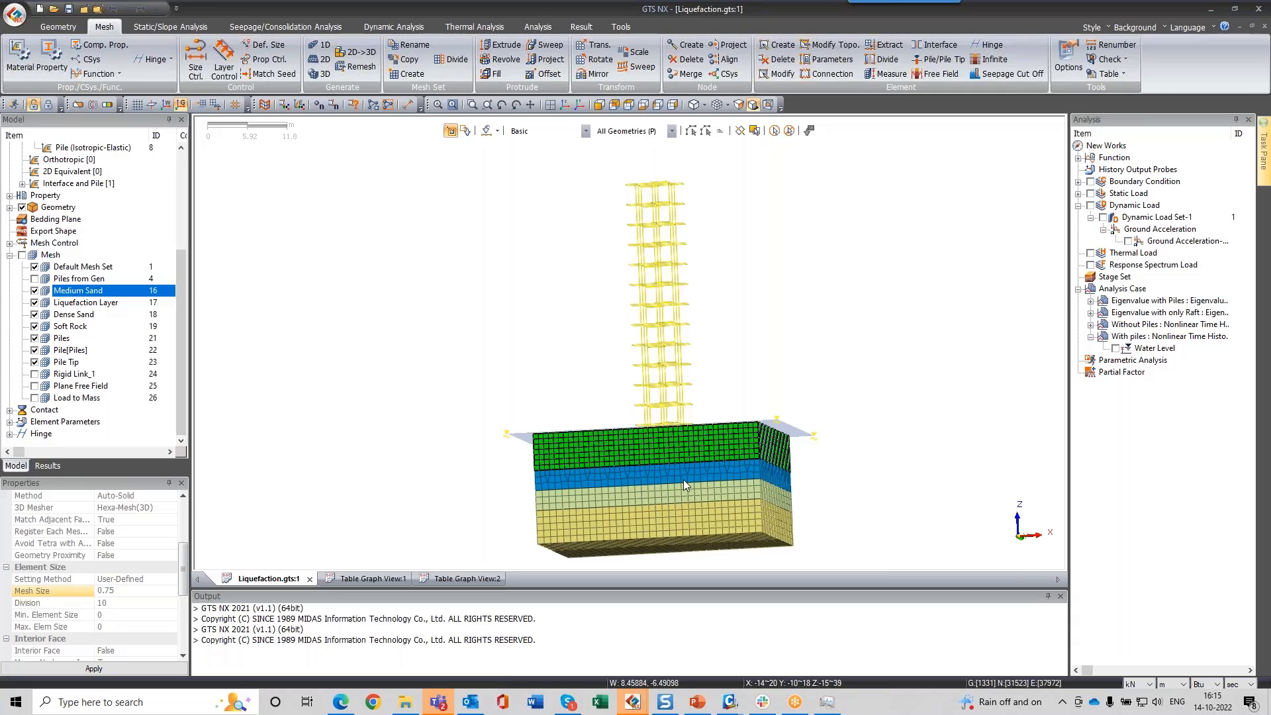
pyautogui.moveTo(683, 479); pyautogui.dragTo(677, 475, button='middle')
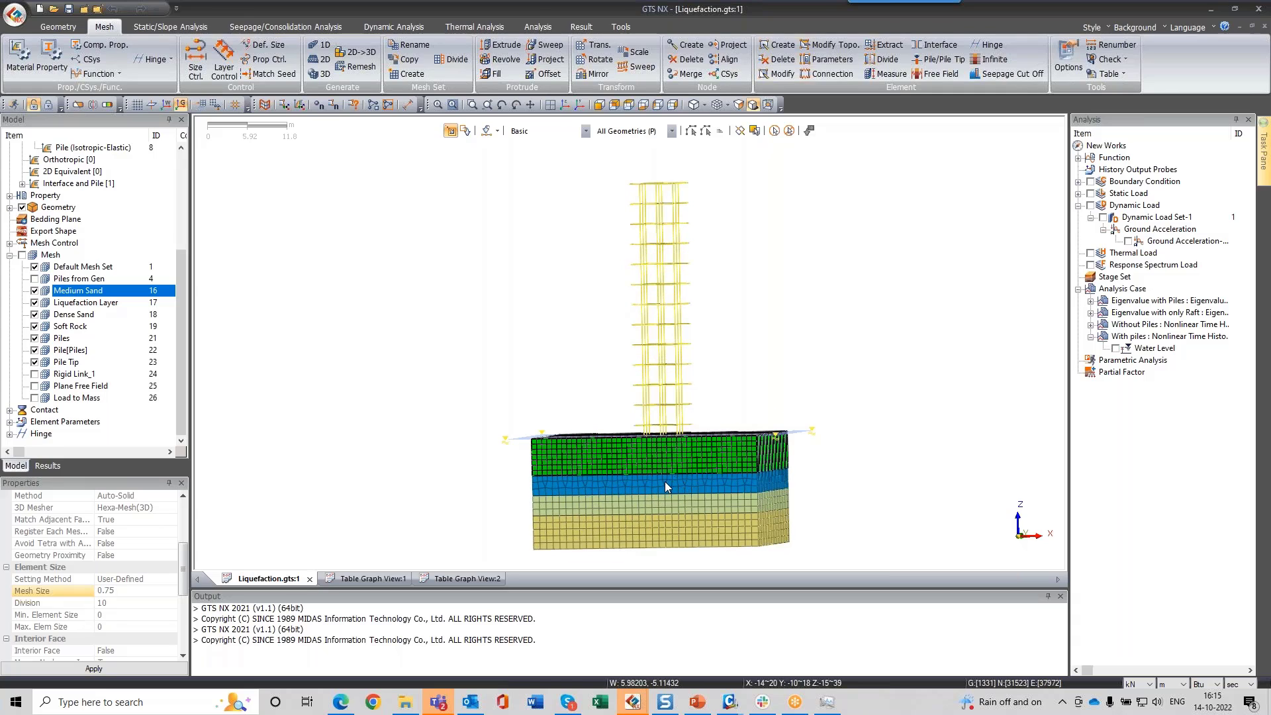
pyautogui.click(572, 107)
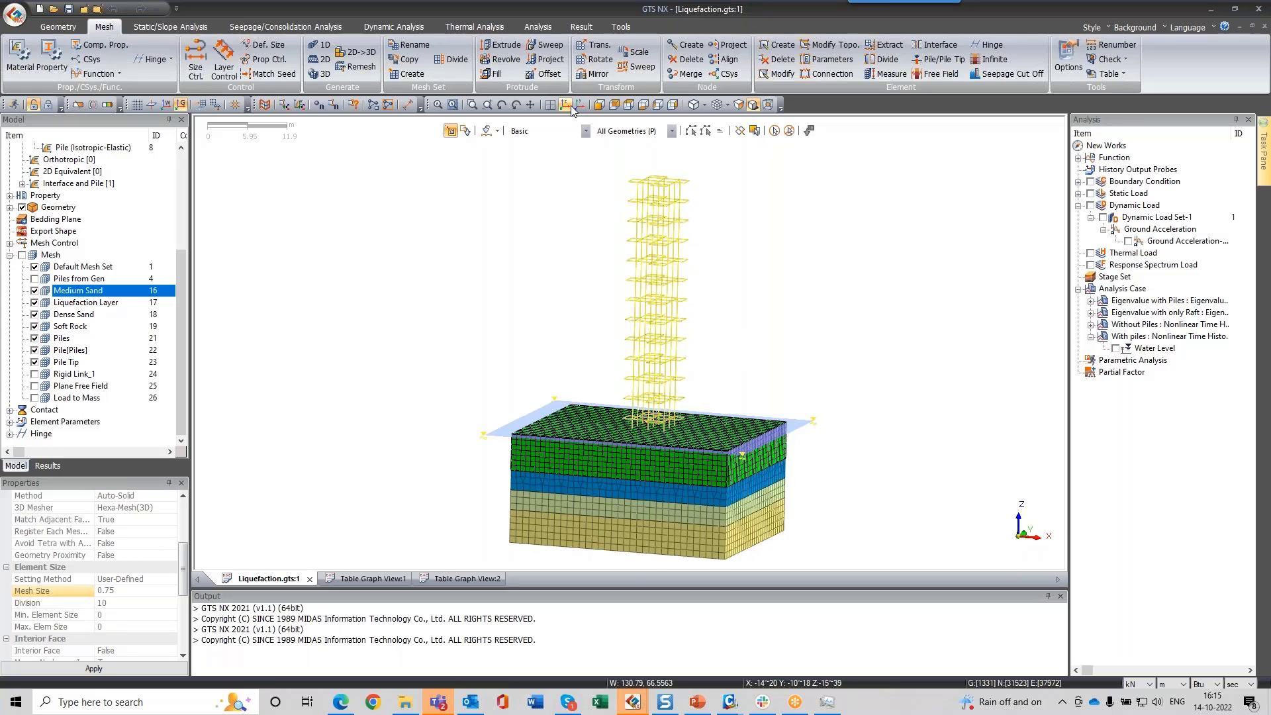
pyautogui.click(740, 225)
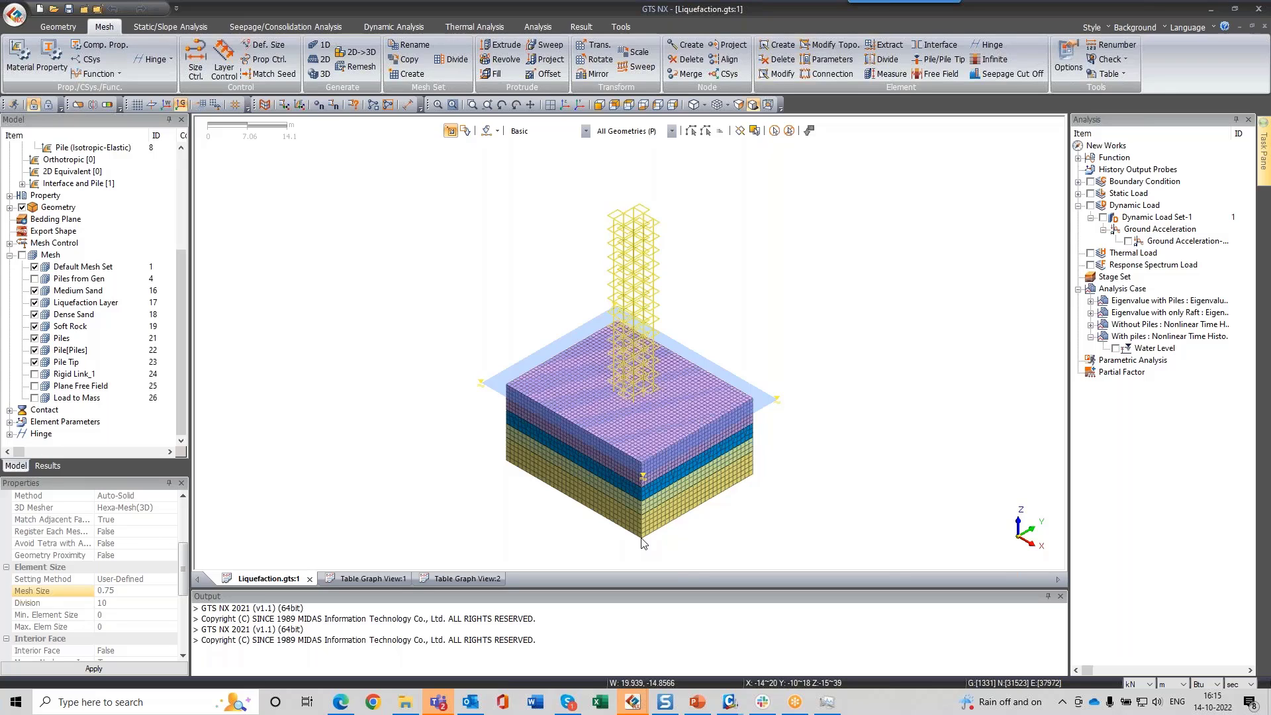
pyautogui.scroll(-1, 617, 152)
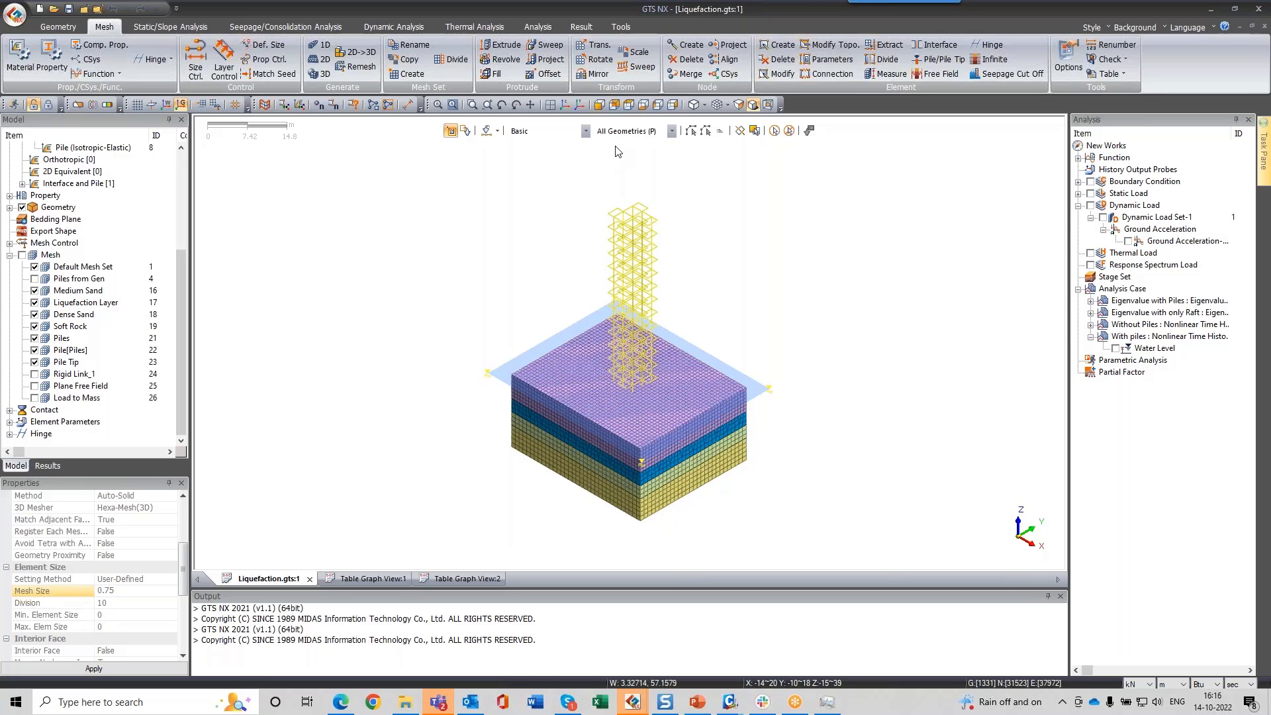
pyautogui.scroll(2, 589, 452)
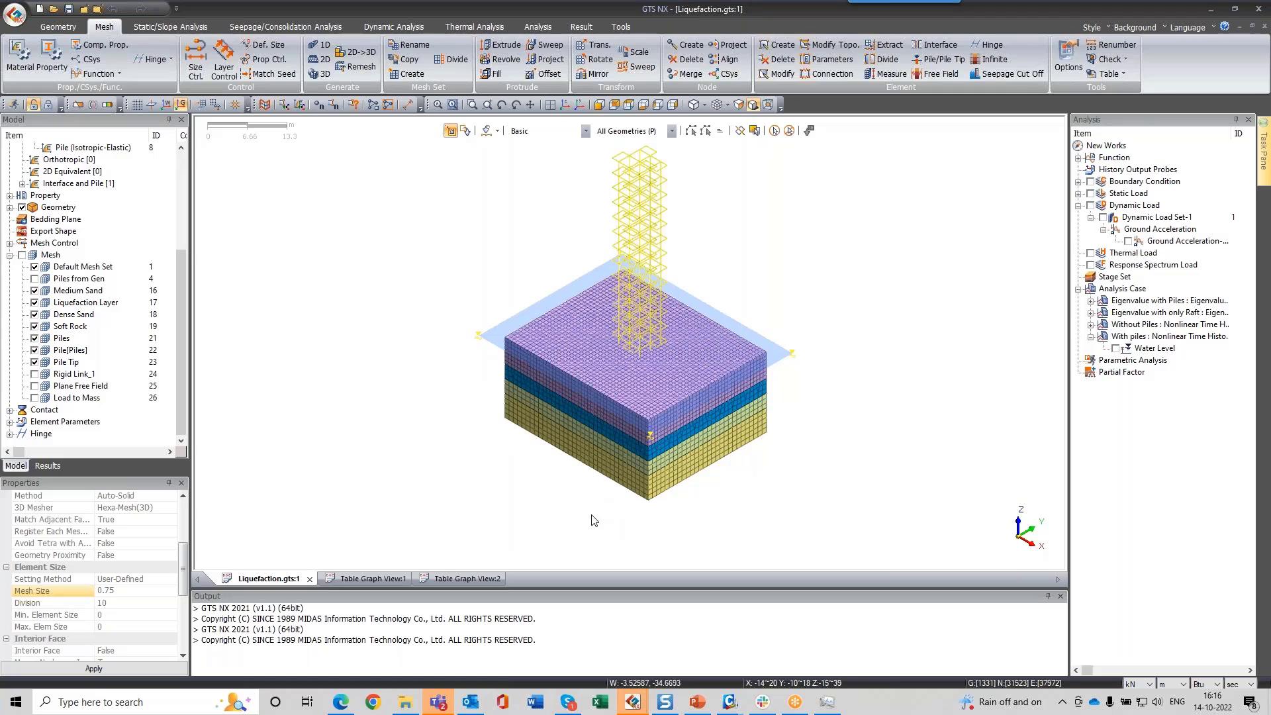
pyautogui.scroll(-1, 594, 520)
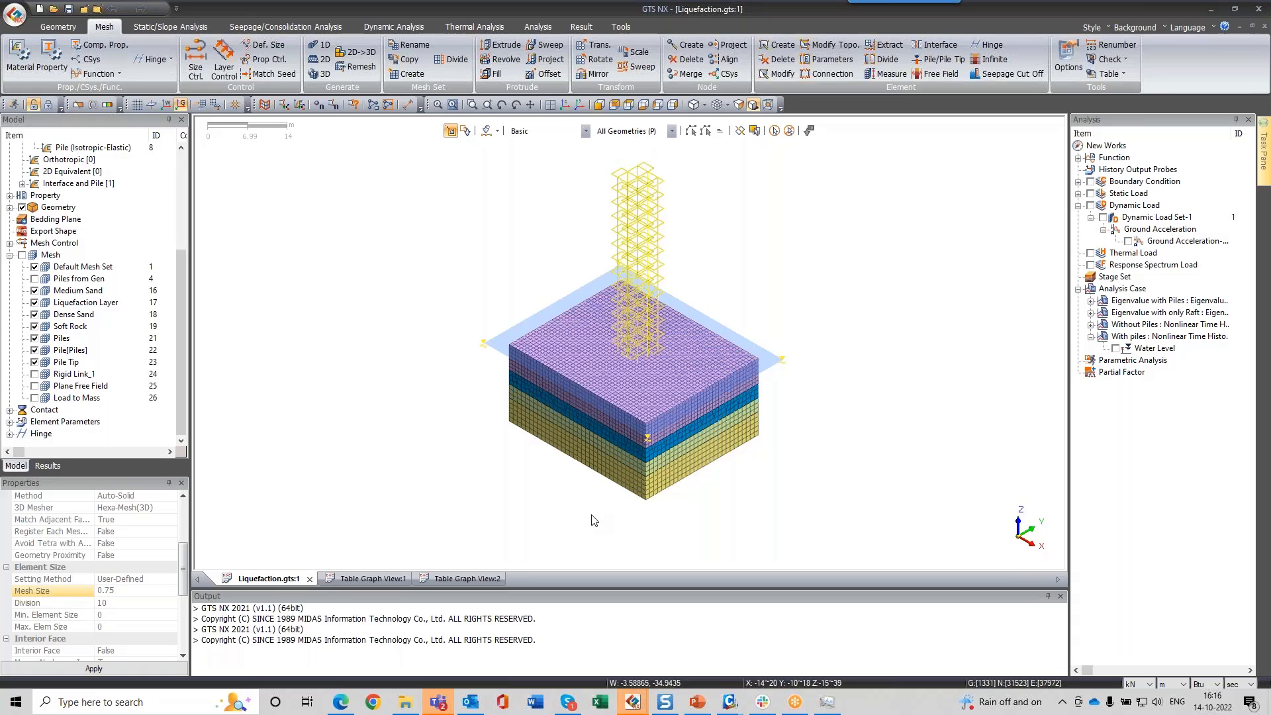
# Step: Open the Global Response Spectrum load settings to review their inputs, and close them unchanged
pyautogui.click(376, 28)
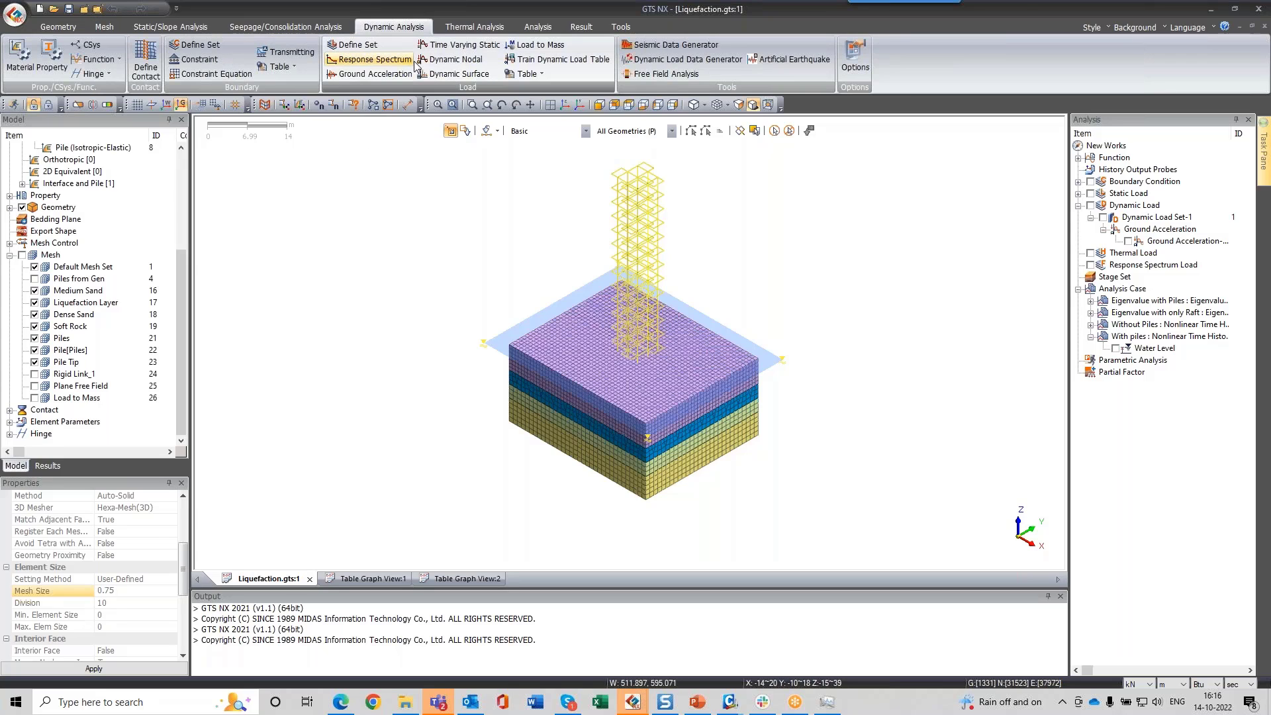
pyautogui.click(375, 60)
pyautogui.moveTo(596, 175); pyautogui.dragTo(309, 147)
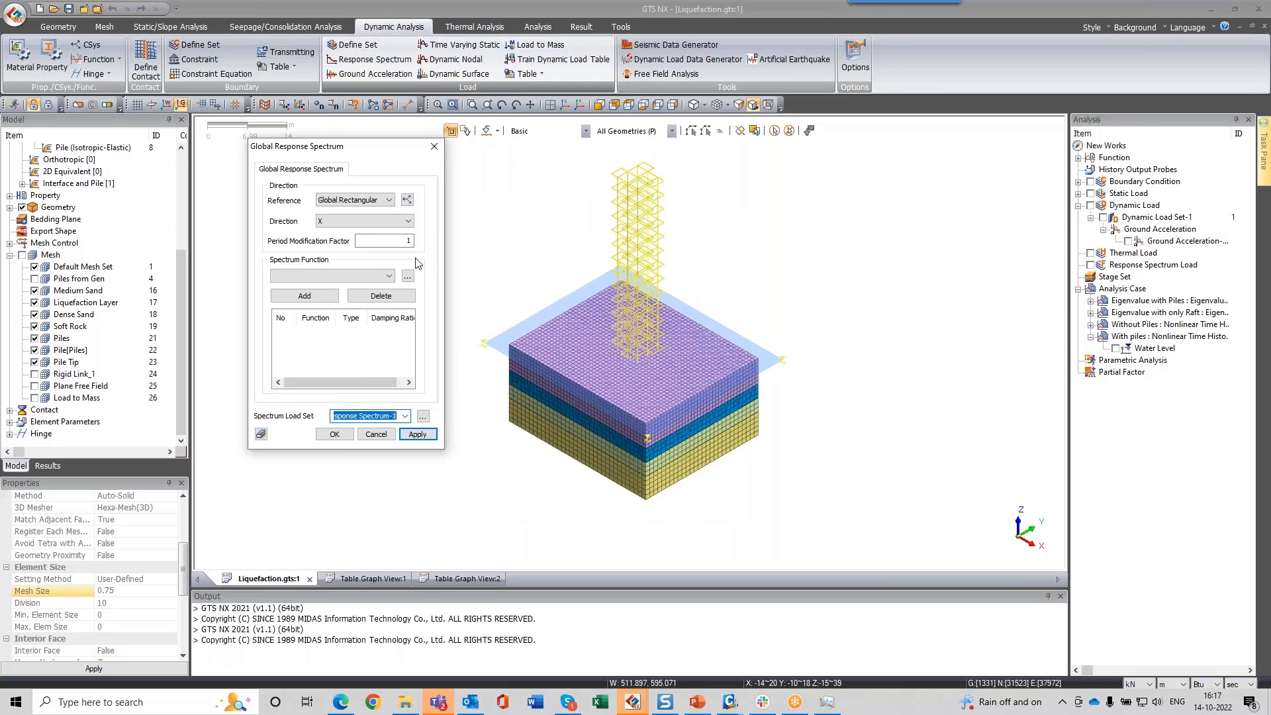
pyautogui.click(440, 149)
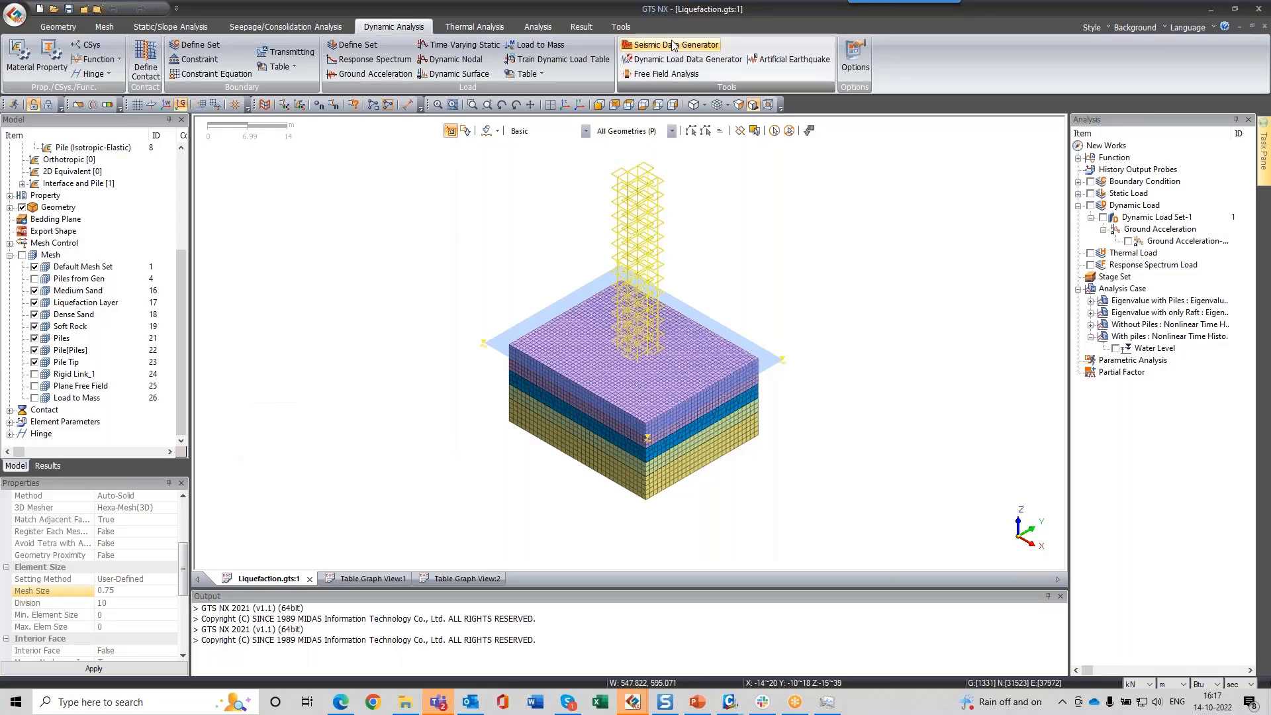
# Step: Launch the Artificial Earthquake Generator, create a new file, and start adding an artificial earthquake function
pyautogui.click(776, 64)
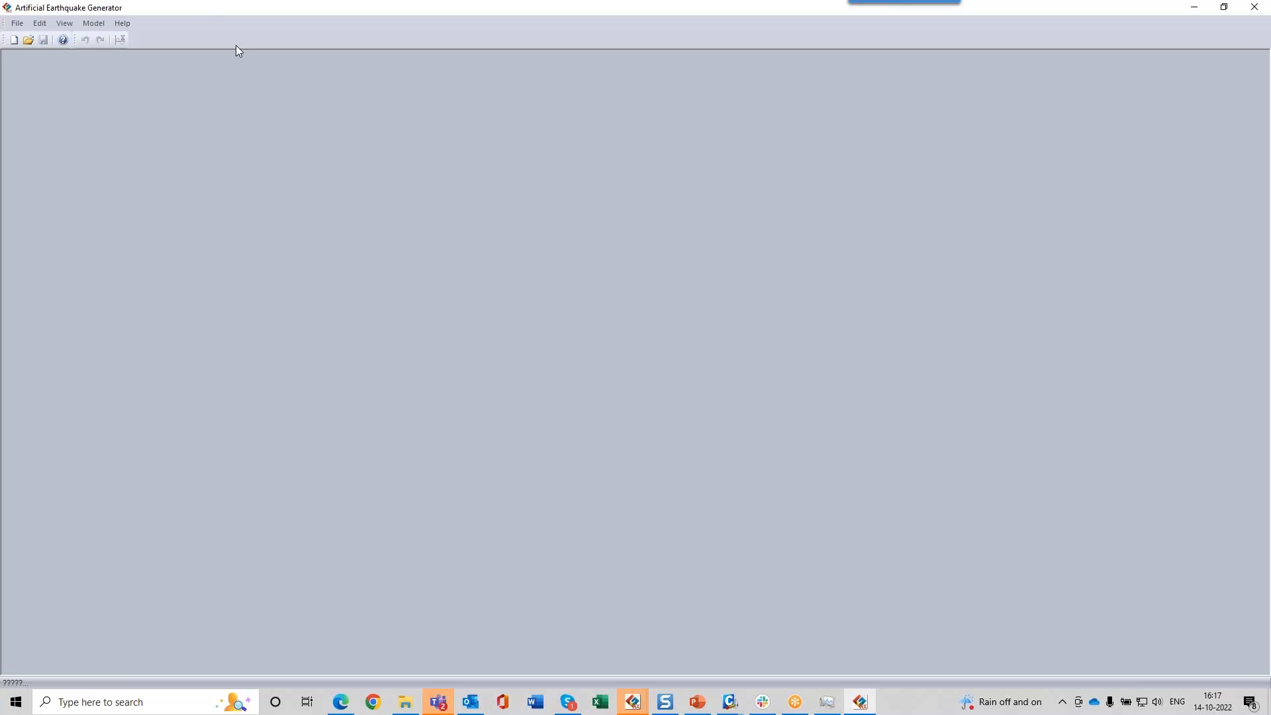
pyautogui.doubleClick(207, 9)
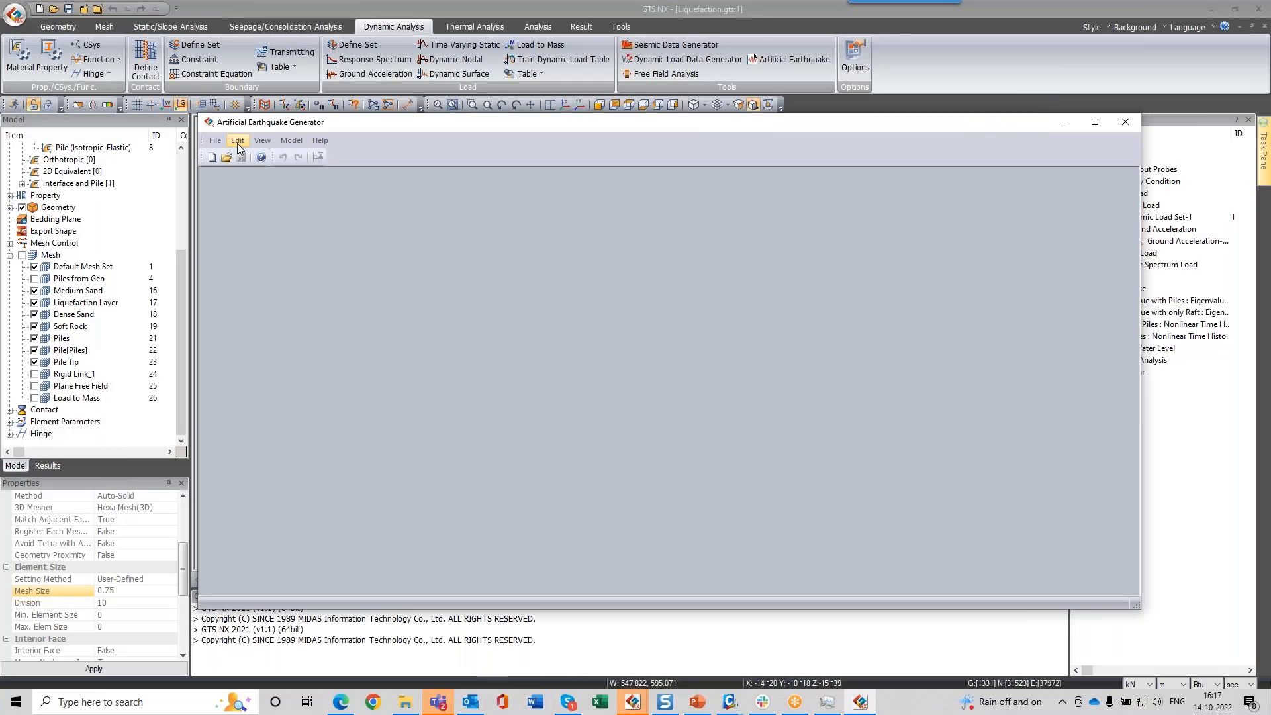
pyautogui.click(211, 157)
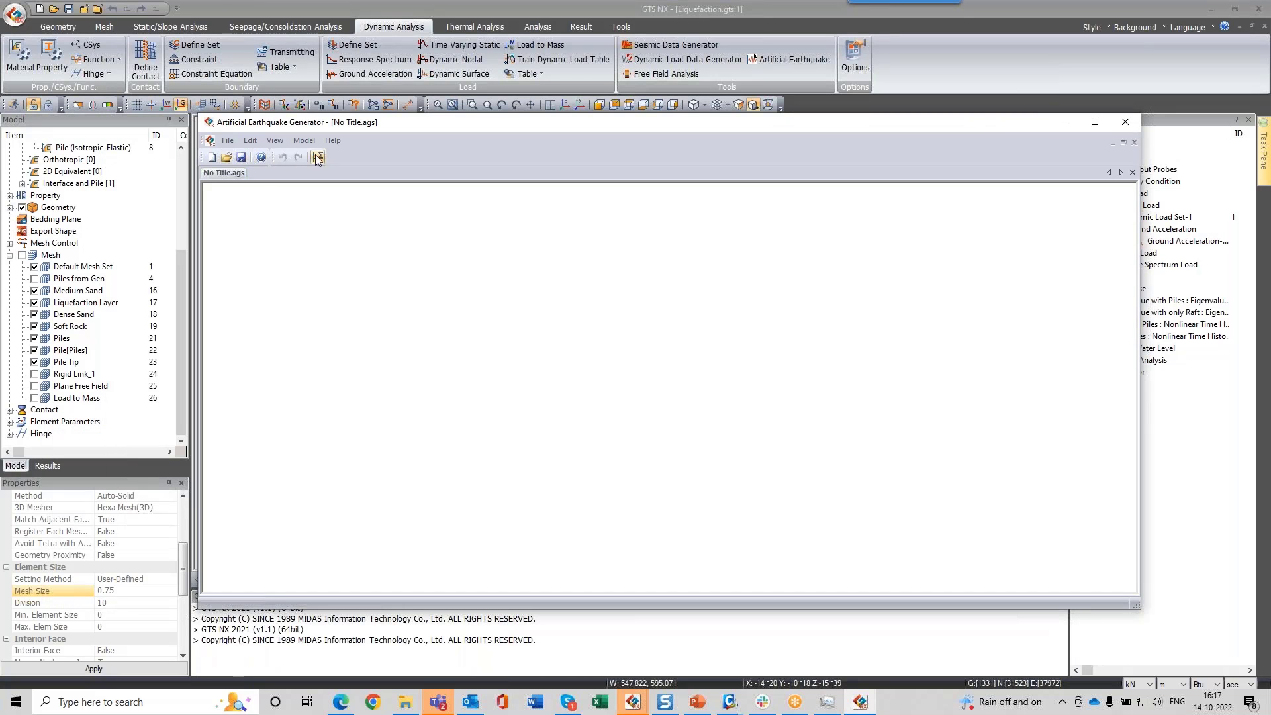
pyautogui.click(315, 158)
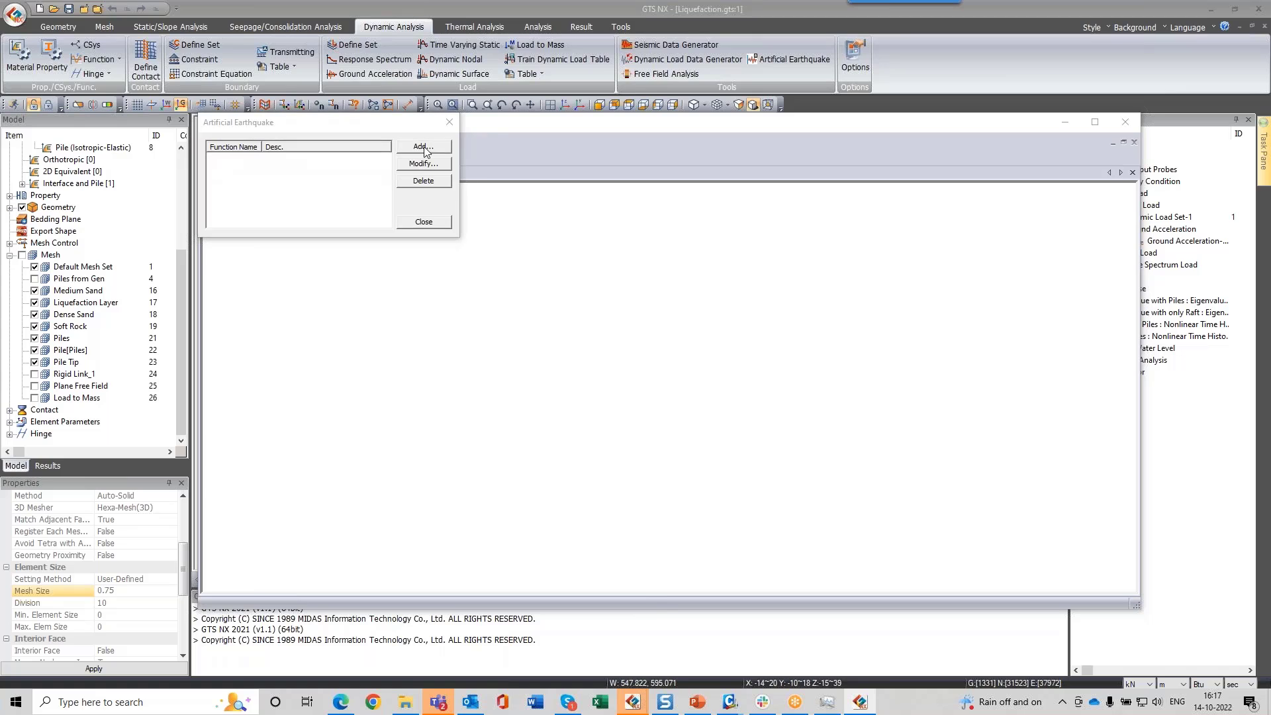
pyautogui.click(422, 146)
pyautogui.moveTo(478, 254); pyautogui.dragTo(560, 113)
# Step: Choose the Eurocode-8(1996) Design spectrum for the function, with soil class C(0.9) and ductility class Low(0.5)
pyautogui.click(402, 165)
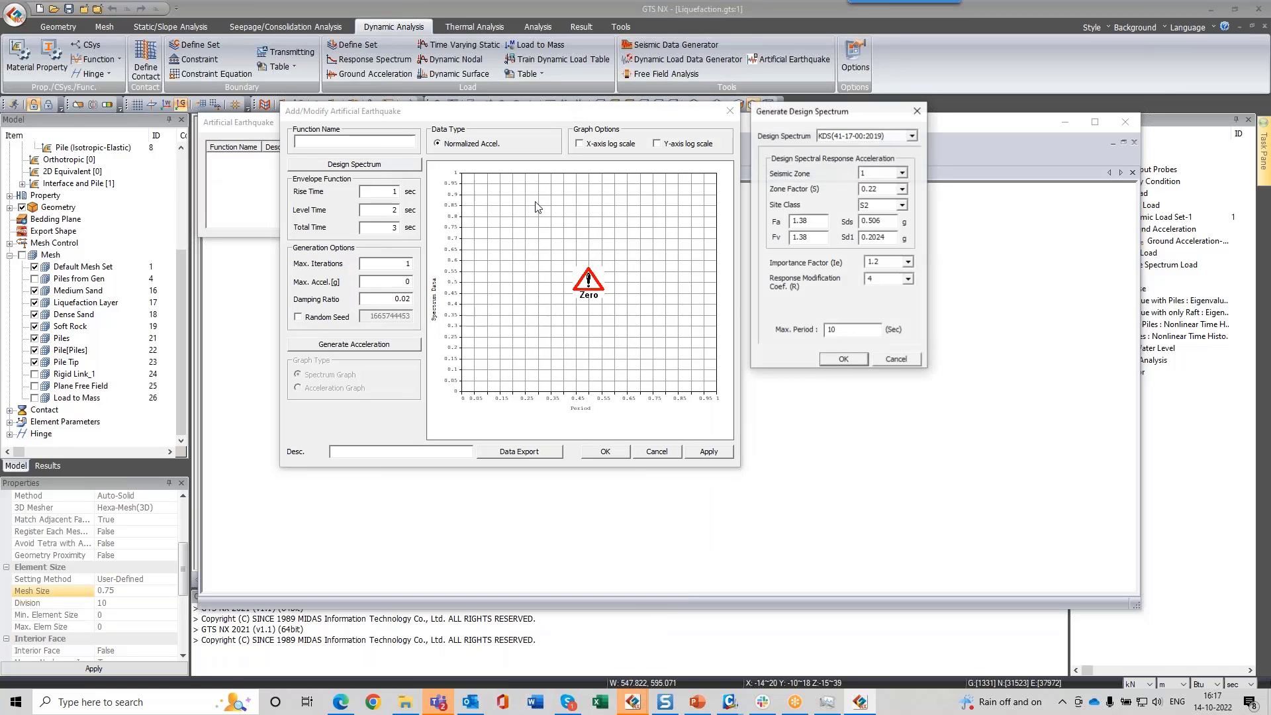
pyautogui.click(887, 135)
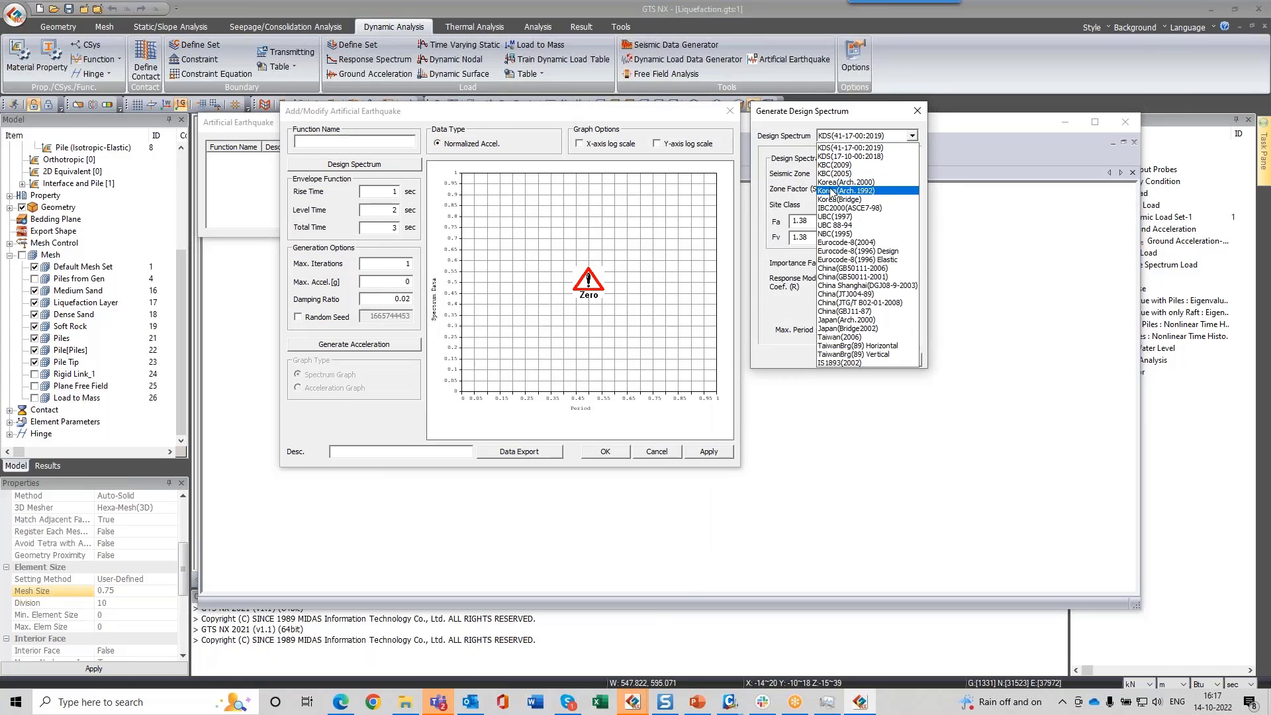
pyautogui.click(852, 252)
pyautogui.click(862, 170)
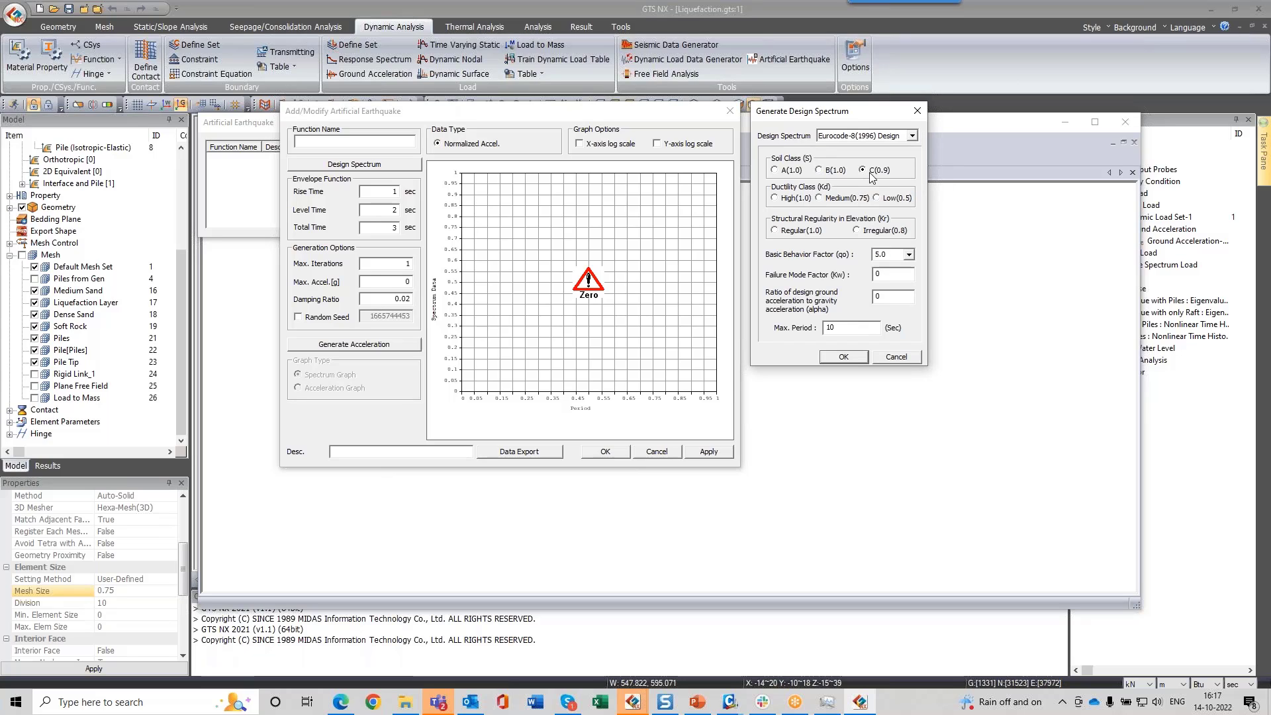
pyautogui.click(876, 198)
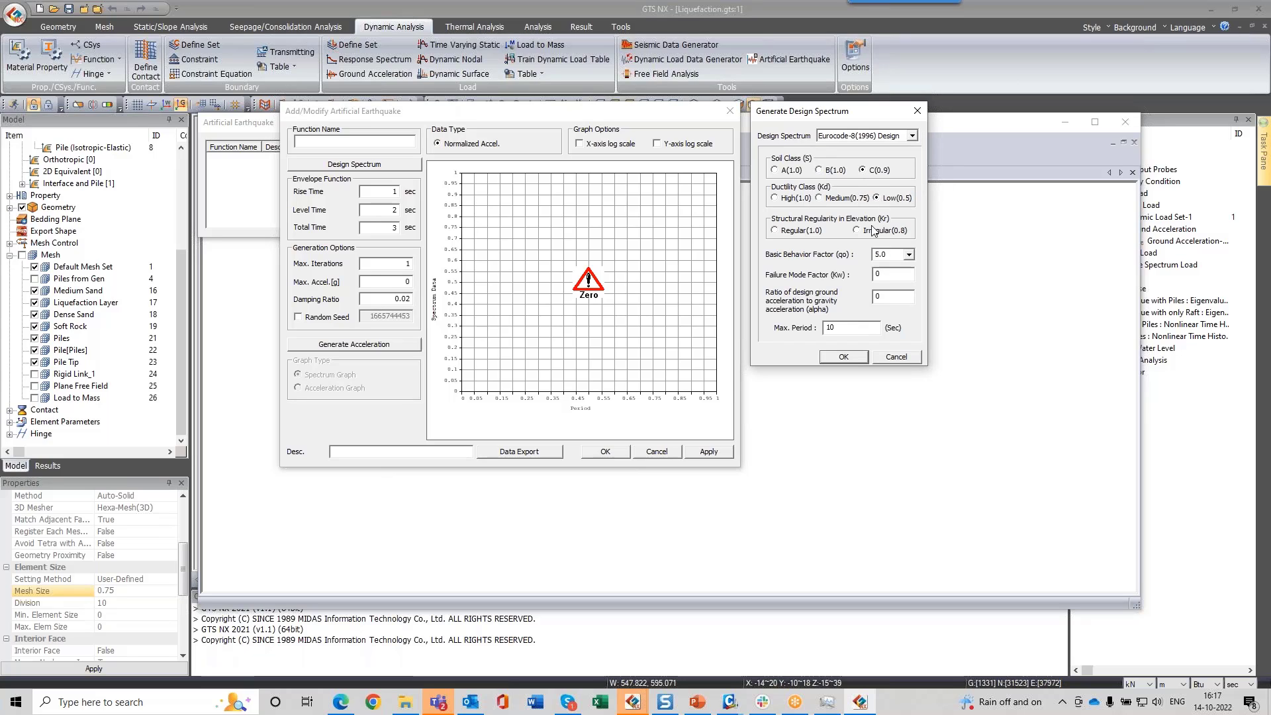
# Step: Complete the design spectrum with Regular(1.0) elevation regularity, failure mode factor 1 and ground acceleration ratio 1, and generate it
pyautogui.click(843, 357)
pyautogui.click(895, 268)
pyautogui.click(850, 358)
pyautogui.click(934, 269)
pyautogui.click(851, 360)
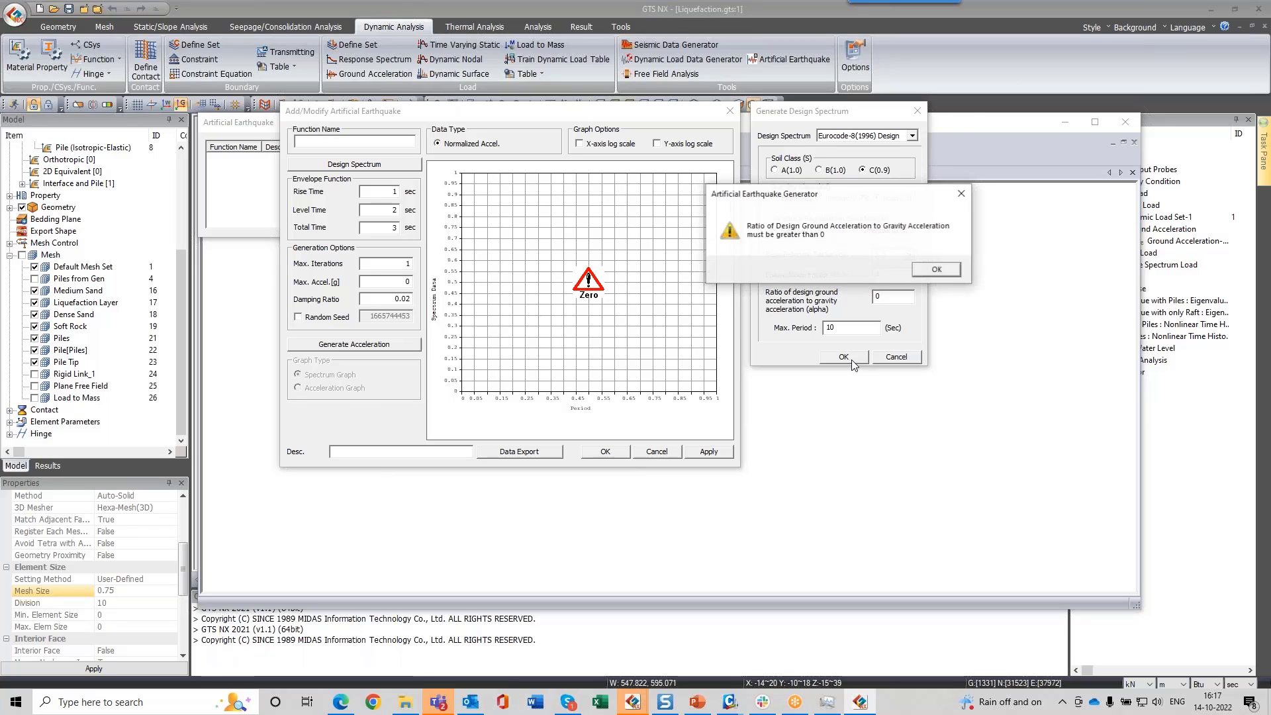
pyautogui.click(935, 270)
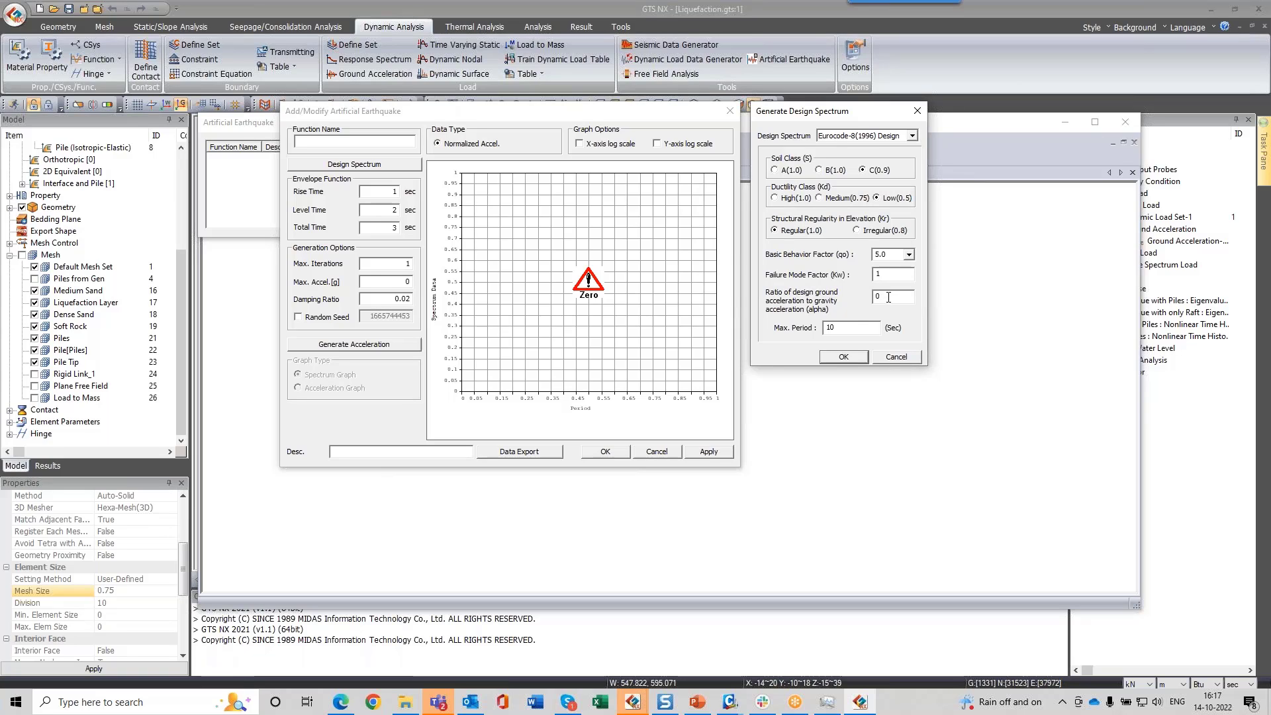
pyautogui.moveTo(886, 298); pyautogui.dragTo(838, 302)
pyautogui.write('1')
pyautogui.click(843, 357)
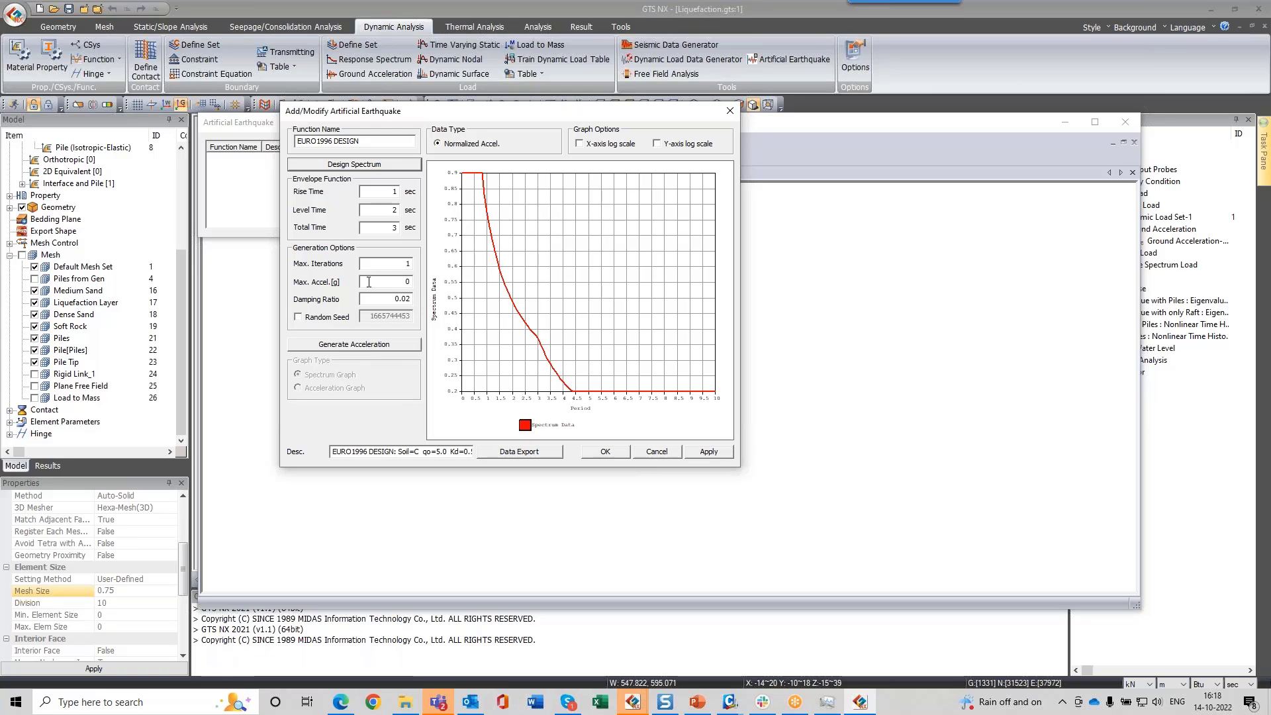
# Step: Set the artificial earthquake's maximum iterations to 50 and open the envelope's rise time for editing
pyautogui.doubleClick(377, 264)
pyautogui.write('50')
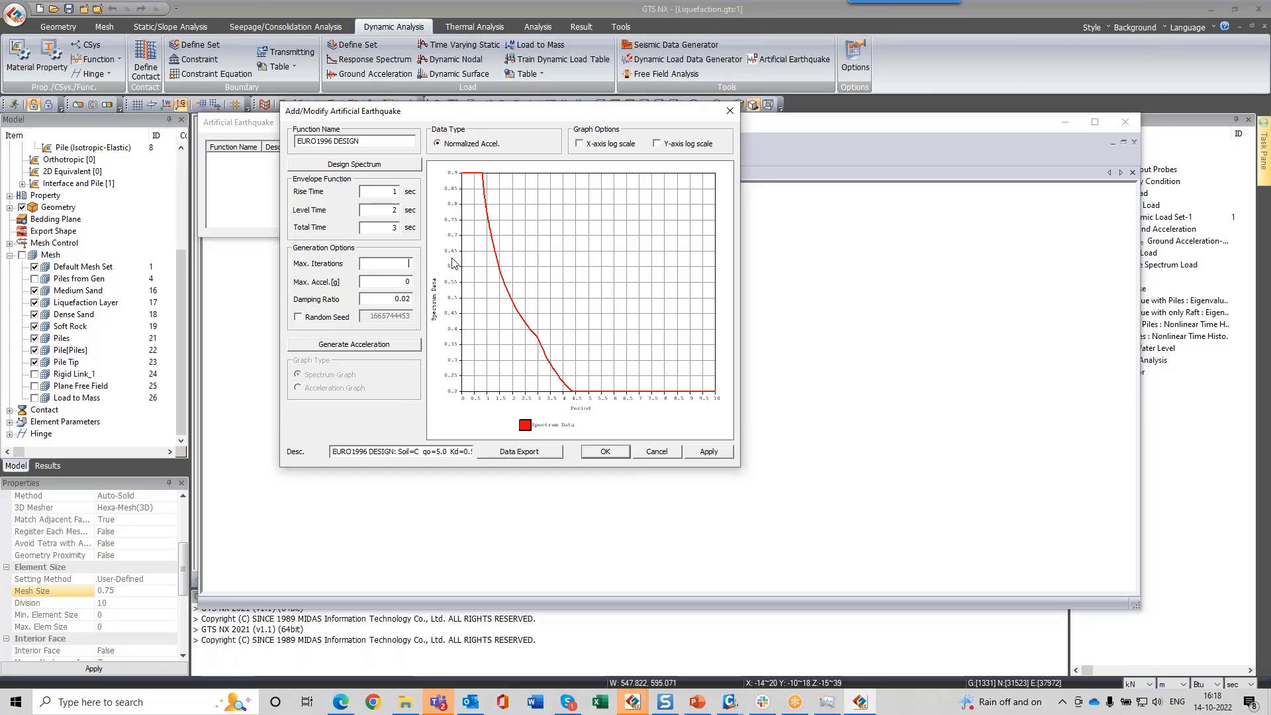
pyautogui.doubleClick(392, 191)
pyautogui.click(395, 191)
# Step: Switch to Snagit Editor and draw a short red arrow on the open e-mail capture
pyautogui.click(667, 704)
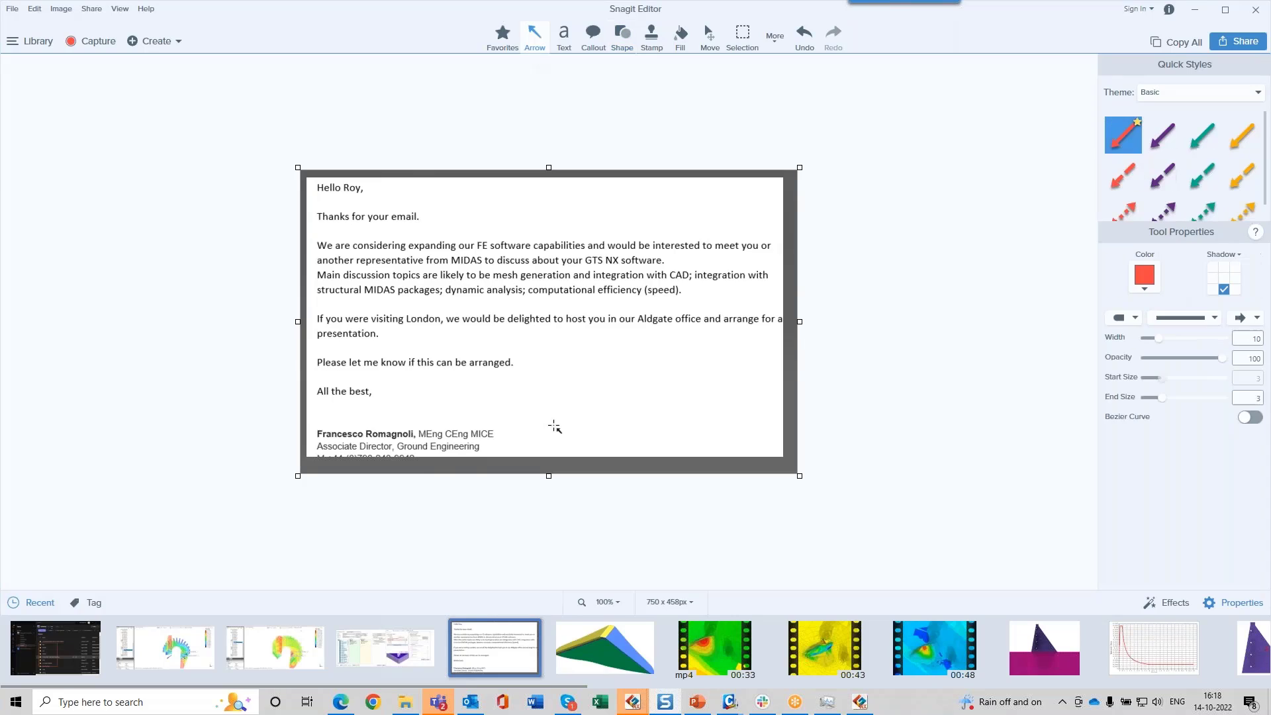
pyautogui.moveTo(554, 427); pyautogui.dragTo(599, 366)
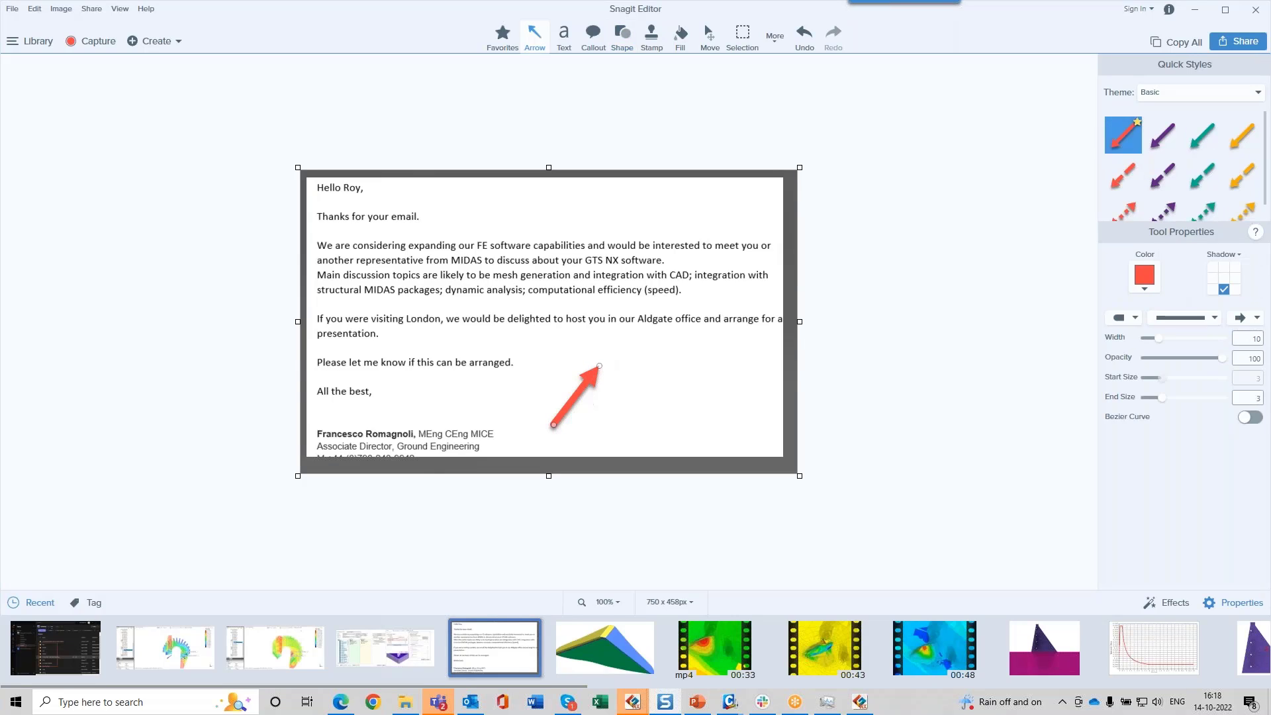
# Step: Change the red arrow's end style to a rounded end without an arrowhead
pyautogui.click(1237, 322)
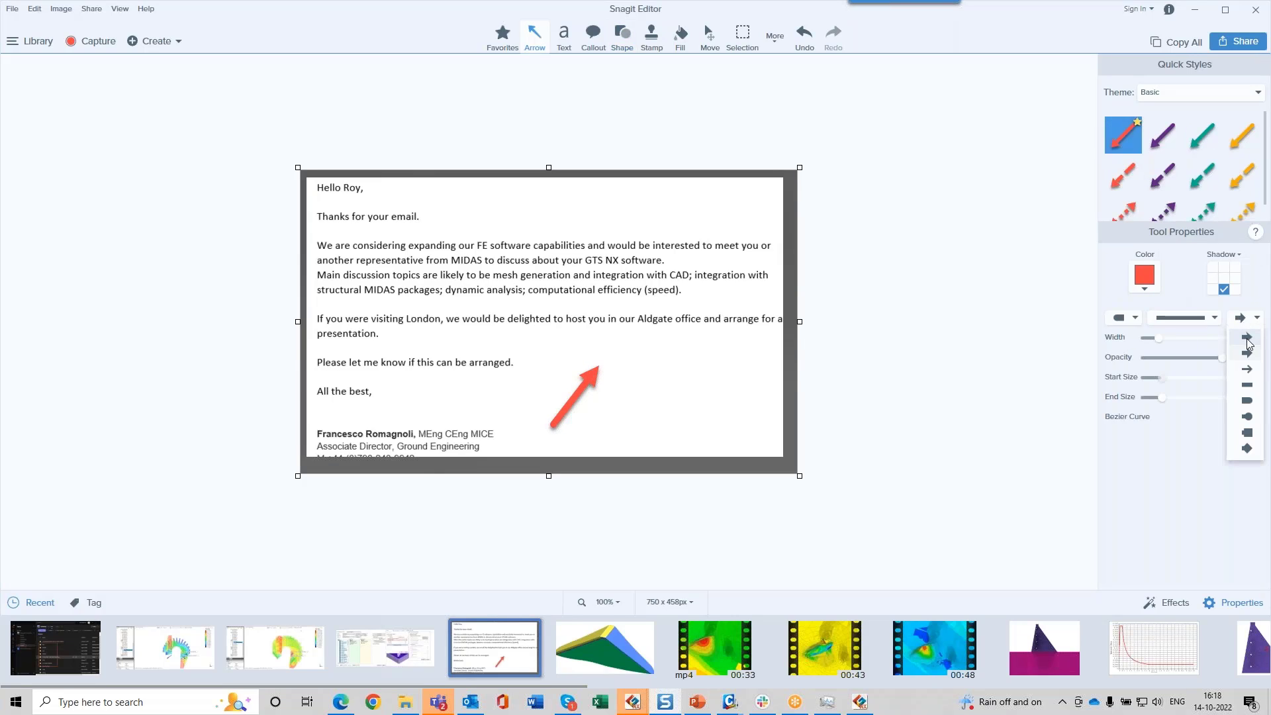
pyautogui.click(1247, 400)
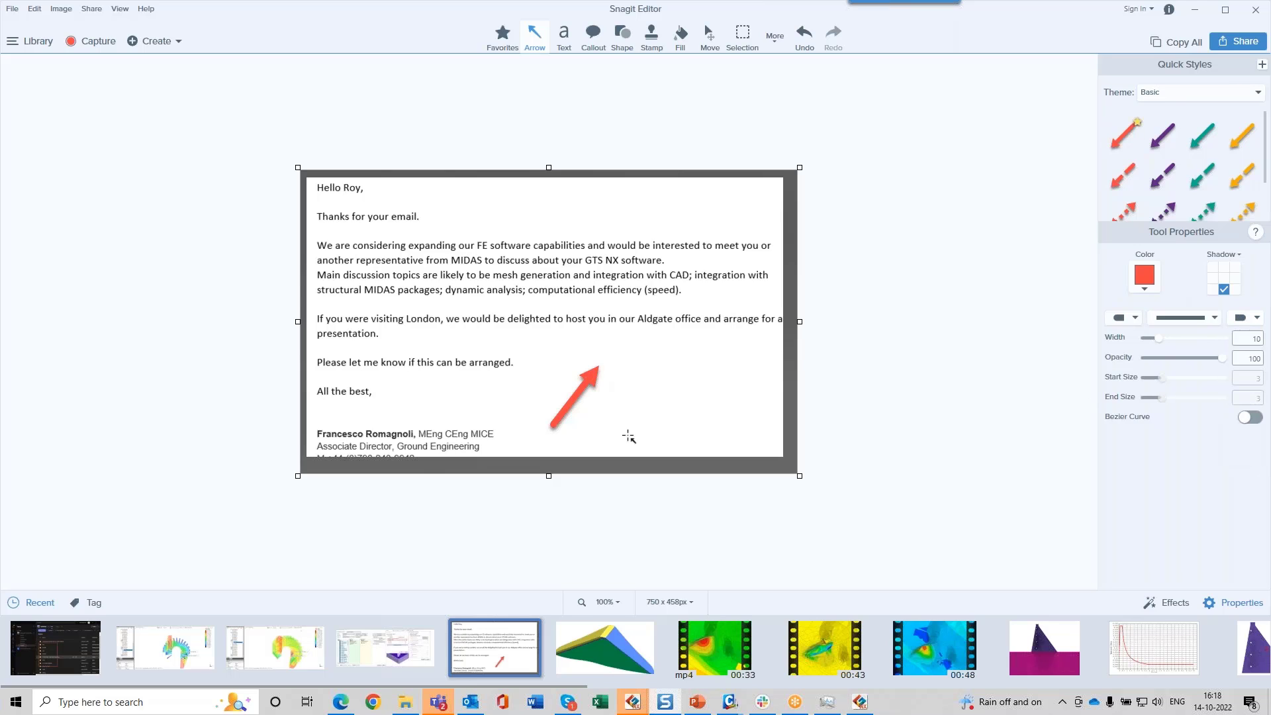
pyautogui.click(574, 396)
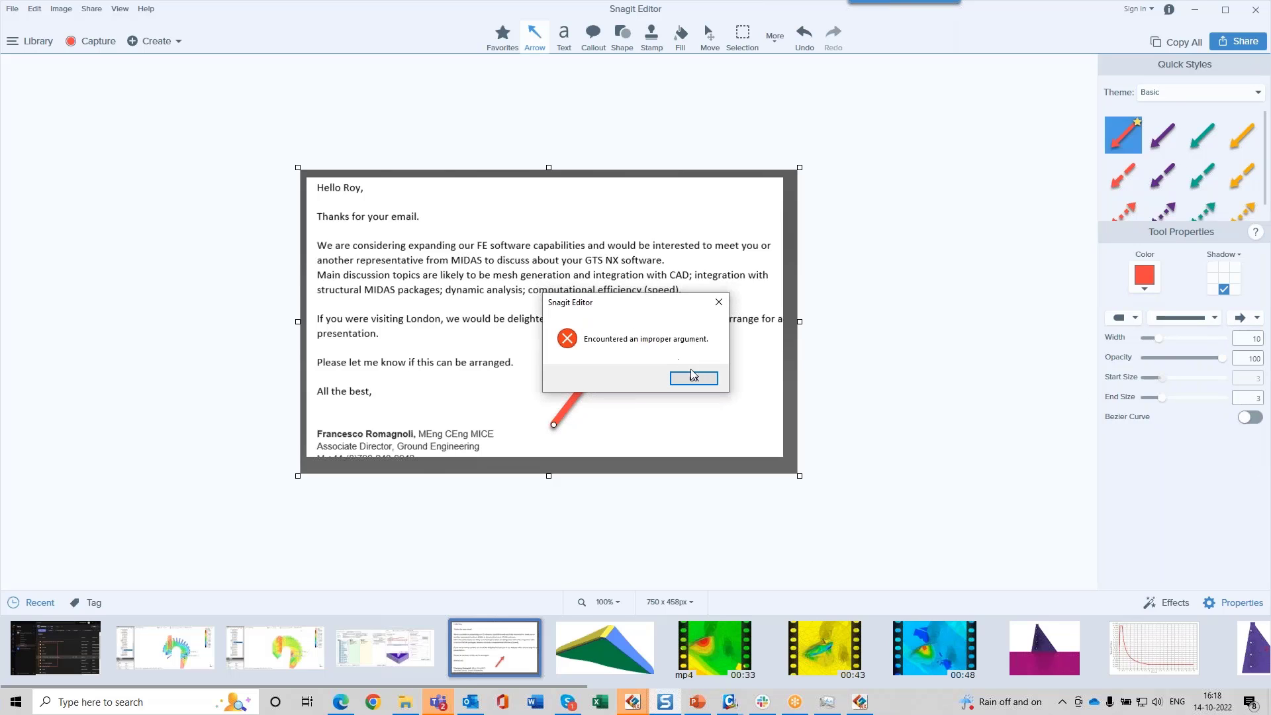
pyautogui.click(692, 376)
pyautogui.click(1243, 318)
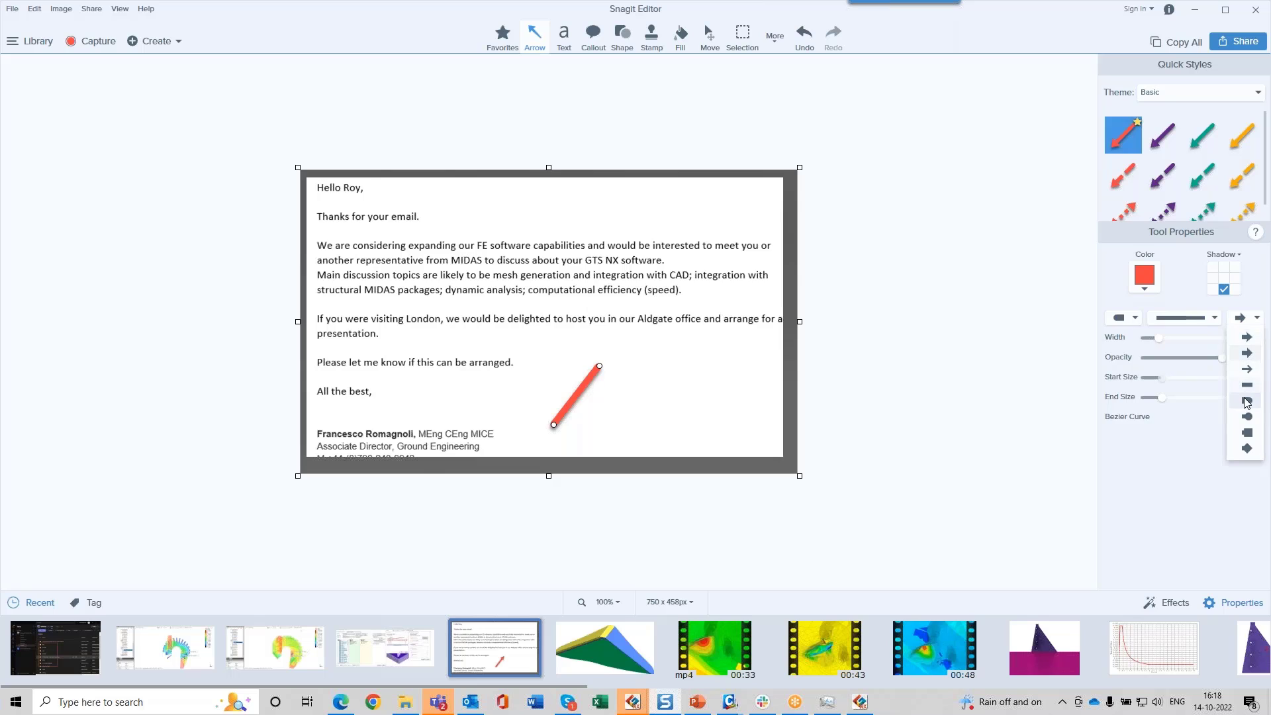
pyautogui.click(1247, 400)
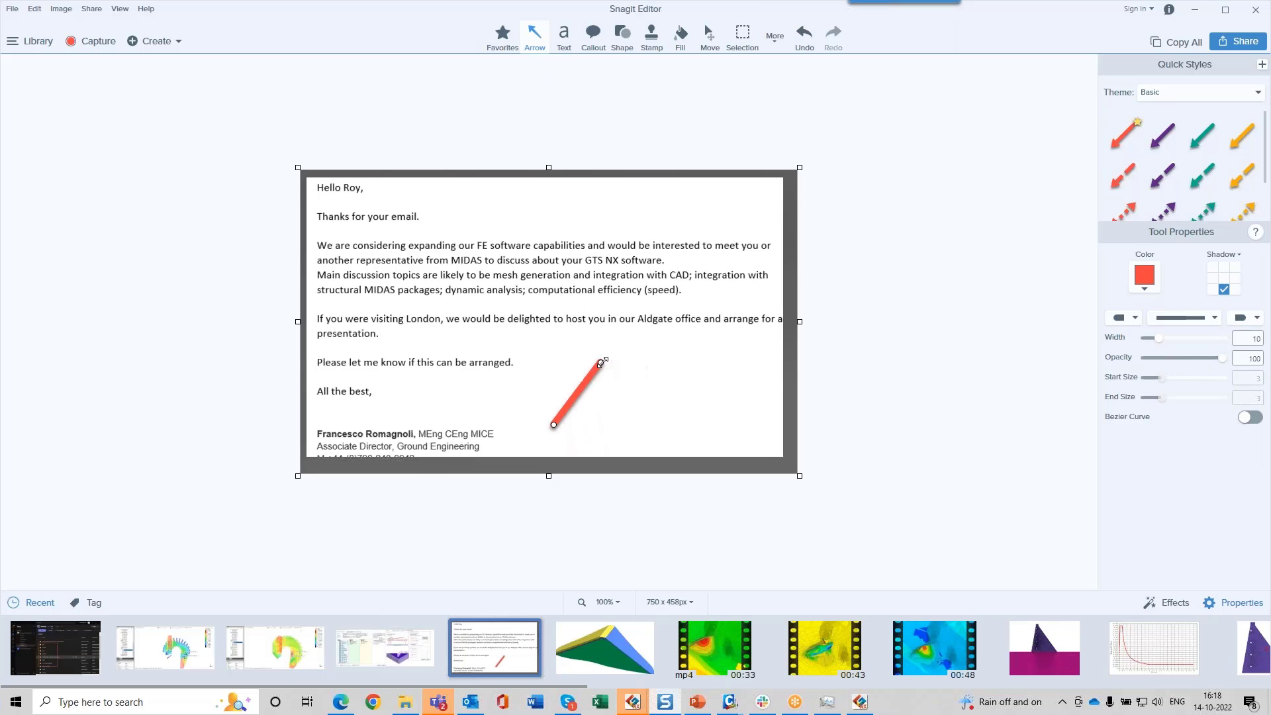
# Step: Complete the trapezoidal envelope sketch with a horizontal red line and a descending one, and return to the GTS NX liquefaction model
pyautogui.moveTo(702, 362); pyautogui.dragTo(591, 362)
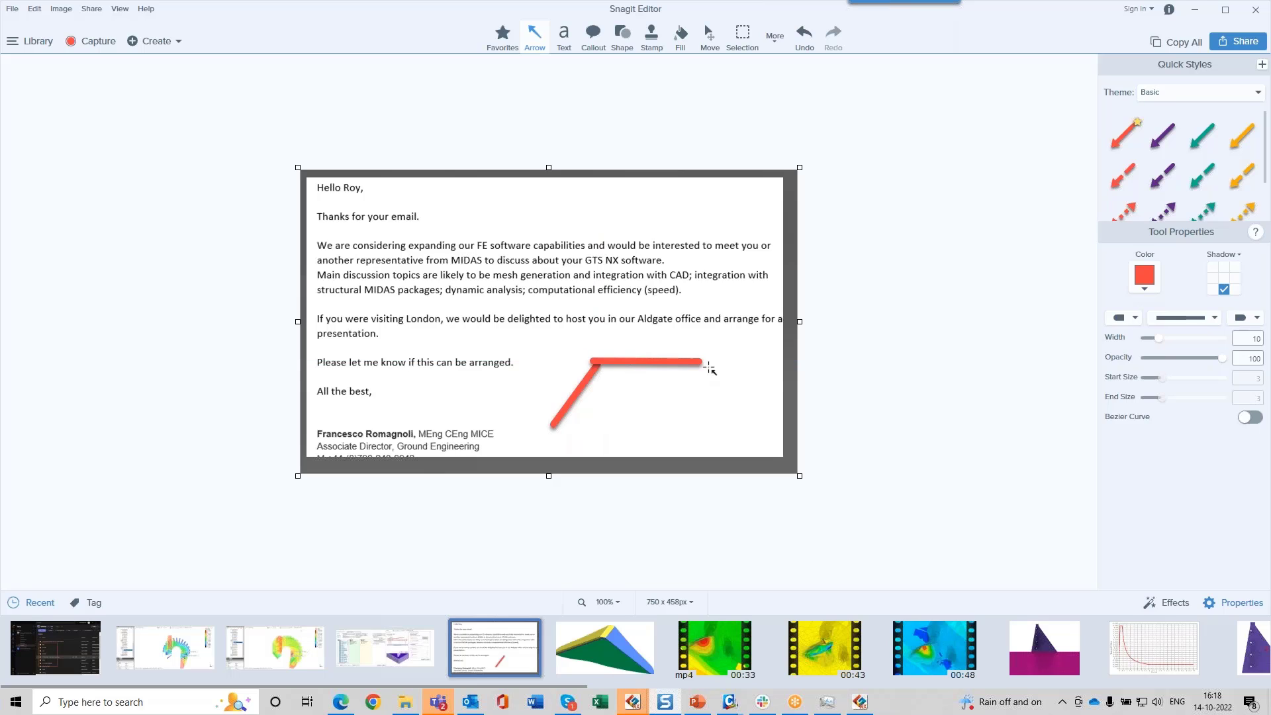
pyautogui.moveTo(707, 362)
pyautogui.mouseDown()
pyautogui.moveTo(762, 430)
pyautogui.moveTo(743, 416)
pyautogui.mouseUp()
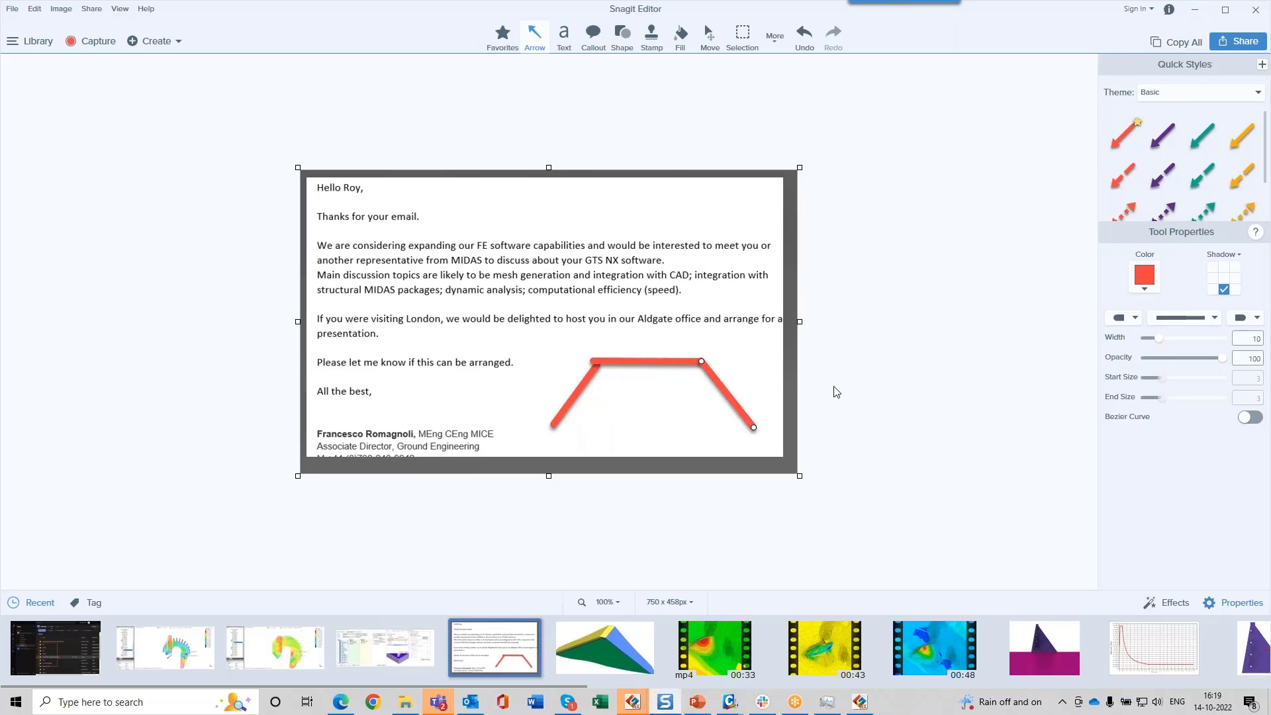
pyautogui.click(1194, 10)
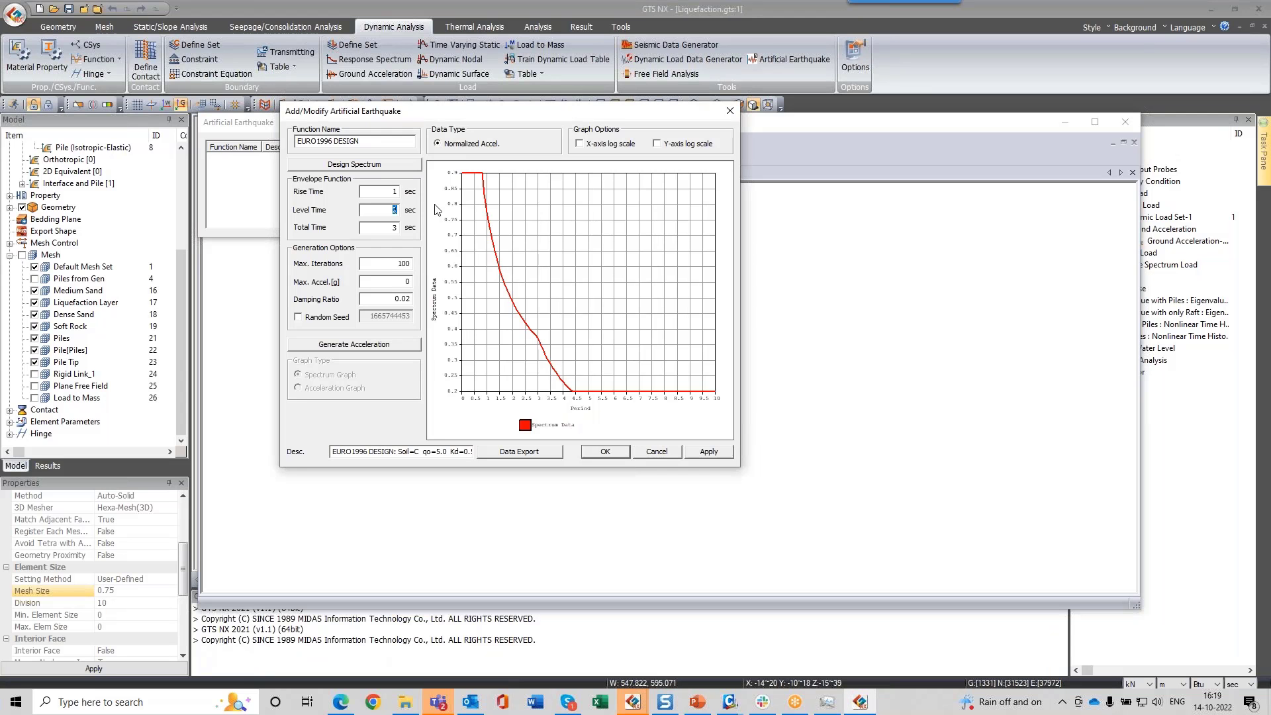
# Step: Set the envelope's level time to 5 sec and total time to 8 sec, generate the acceleration and show its acceleration graph
pyautogui.write('5')
pyautogui.press('Tab')
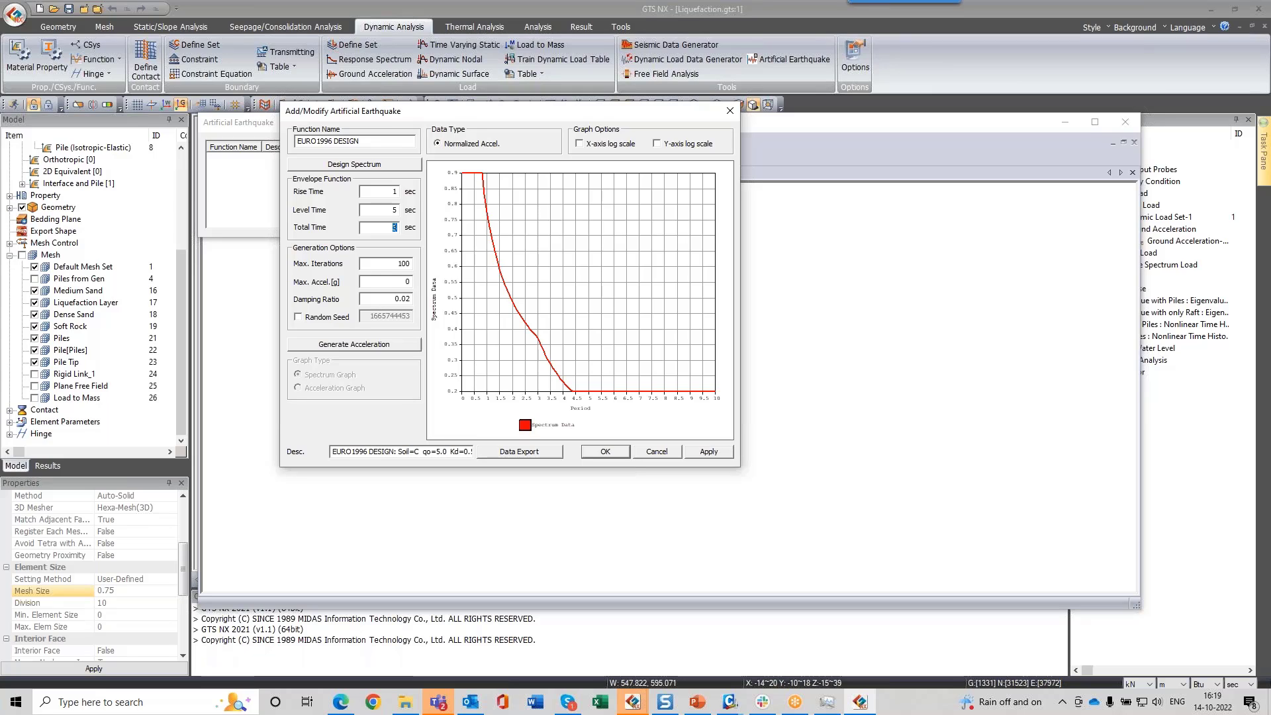
pyautogui.write('8')
pyautogui.click(382, 344)
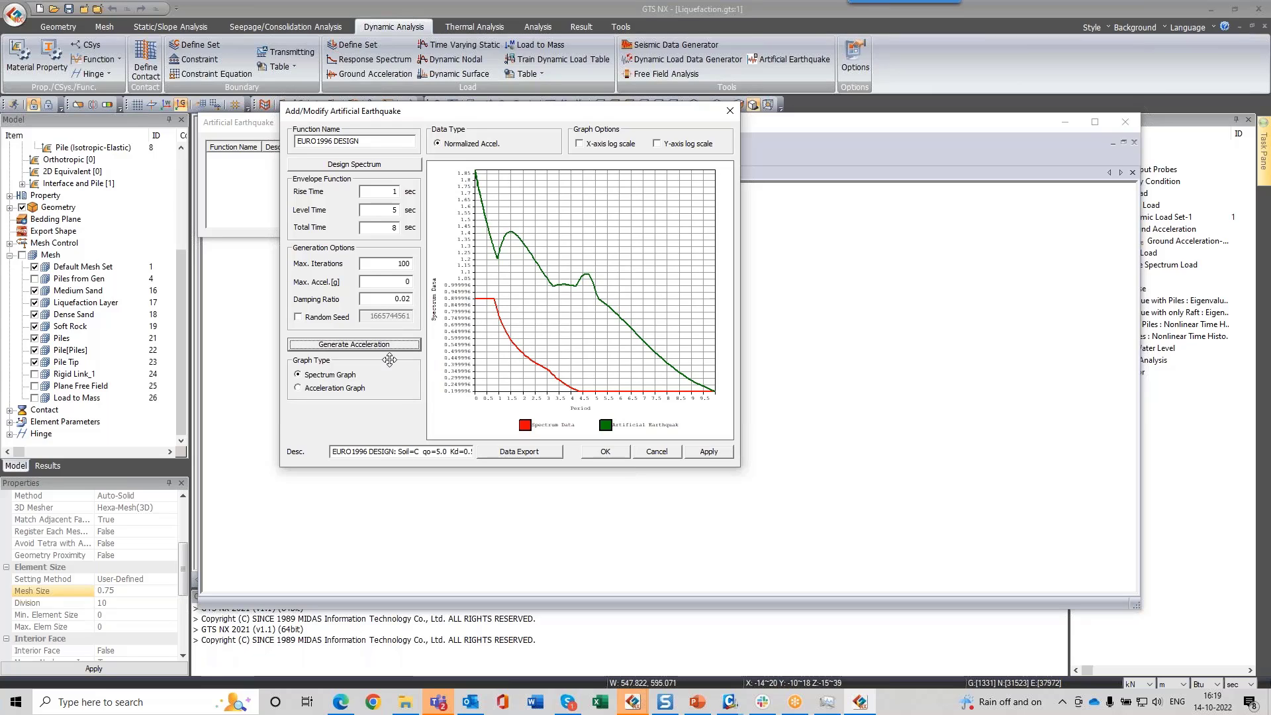
pyautogui.click(326, 390)
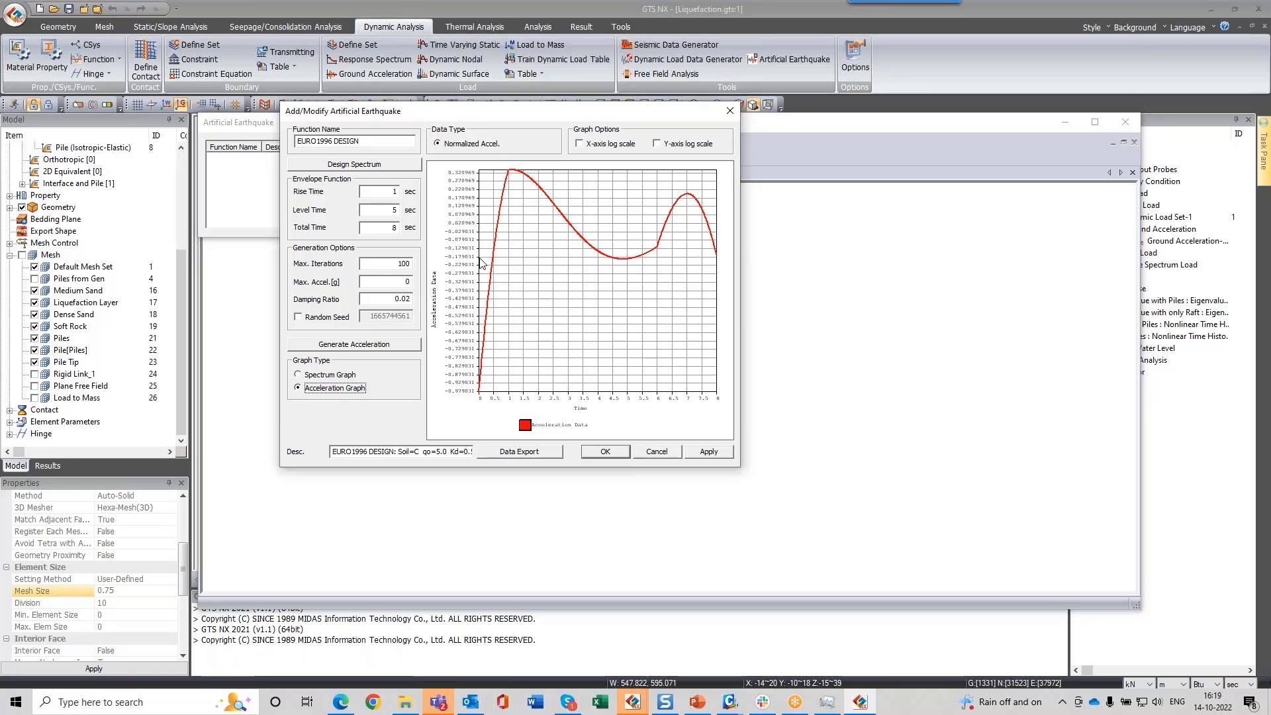
# Step: Raise the maximum iterations to 1000, regenerate the artificial earthquake and display its acceleration graph
pyautogui.doubleClick(401, 263)
pyautogui.write('1')
pyautogui.click(409, 347)
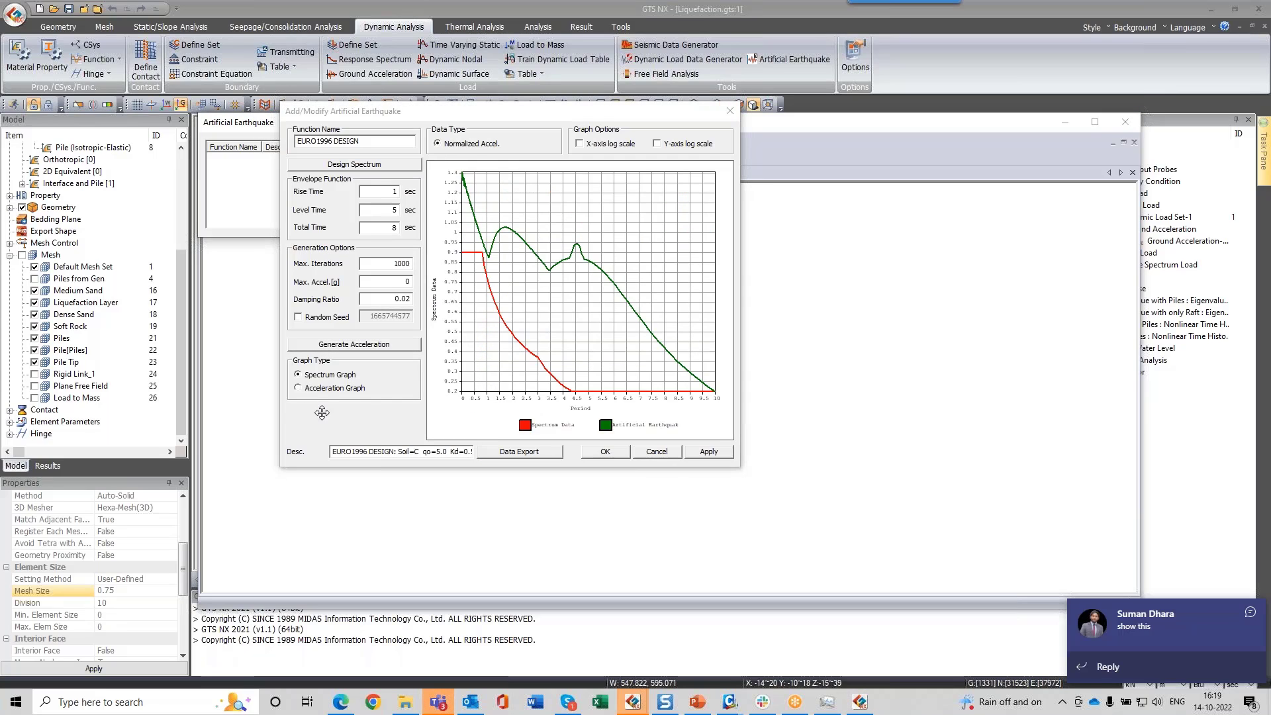
pyautogui.click(332, 389)
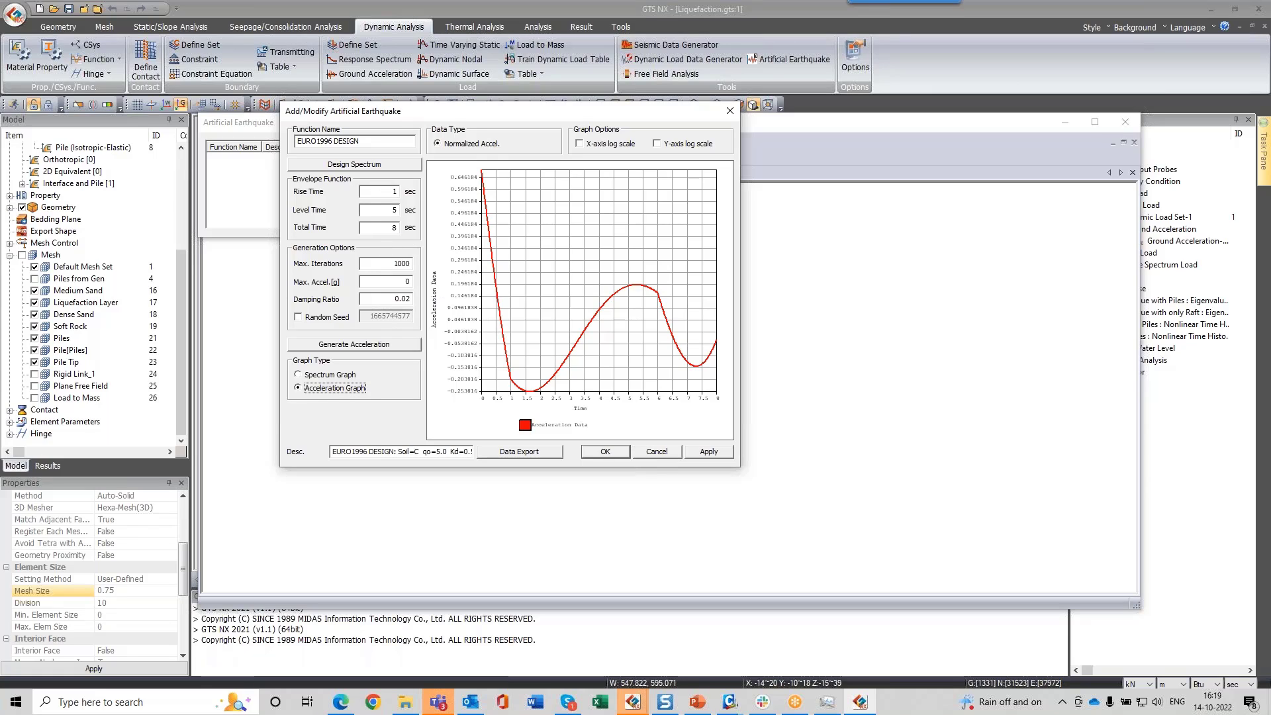
# Step: Set the maximum acceleration to 9.81 g, generate the earthquake again and display the acceleration graph
pyautogui.doubleClick(408, 281)
pyautogui.write('9.81')
pyautogui.click(381, 344)
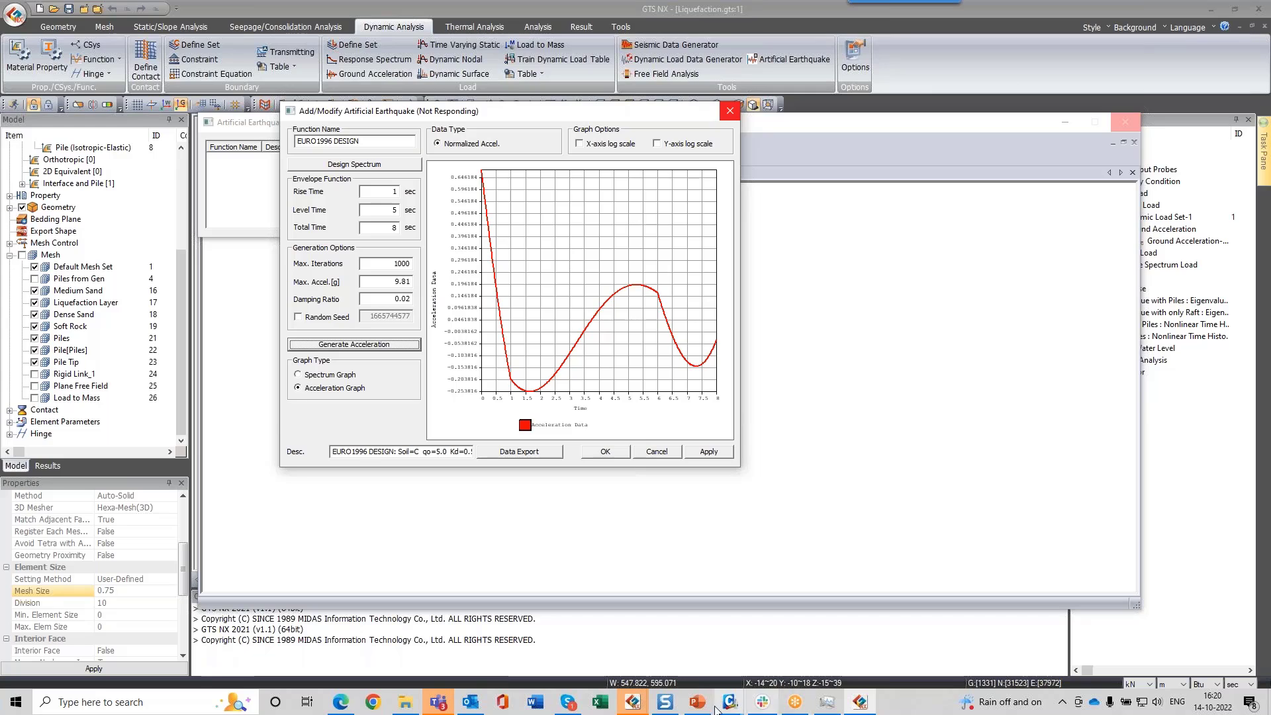
pyautogui.click(862, 706)
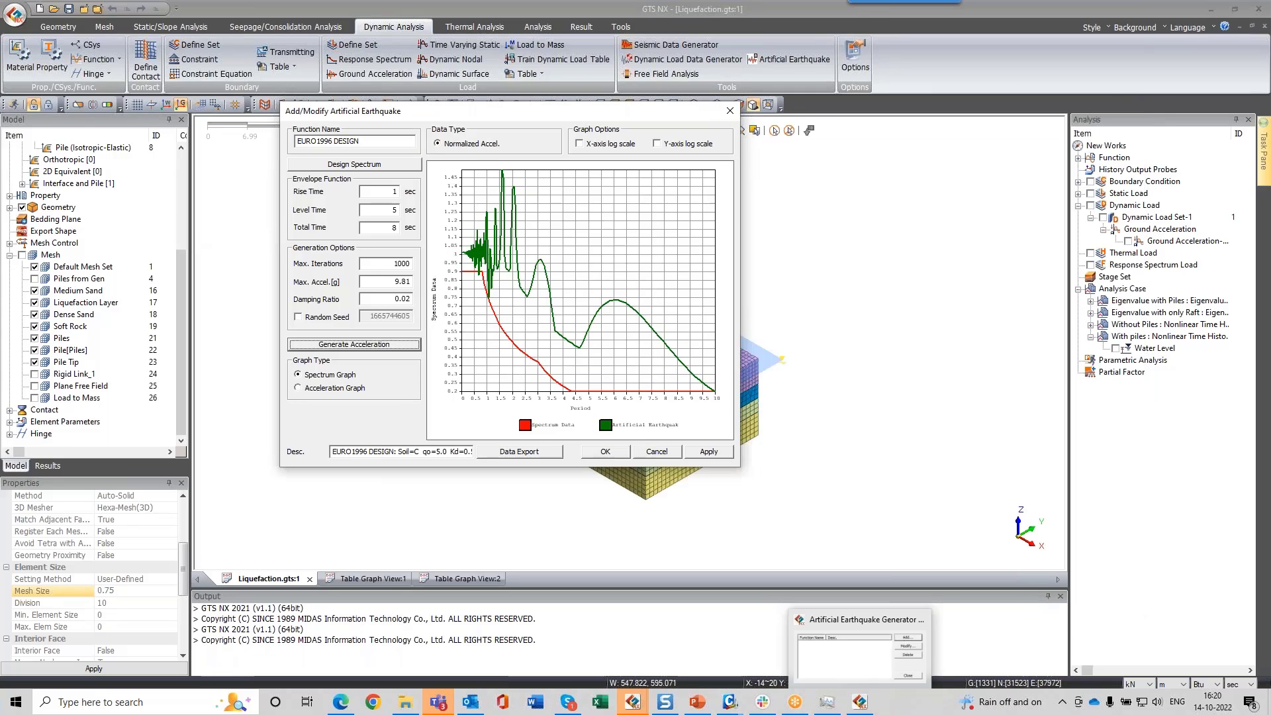
pyautogui.click(341, 388)
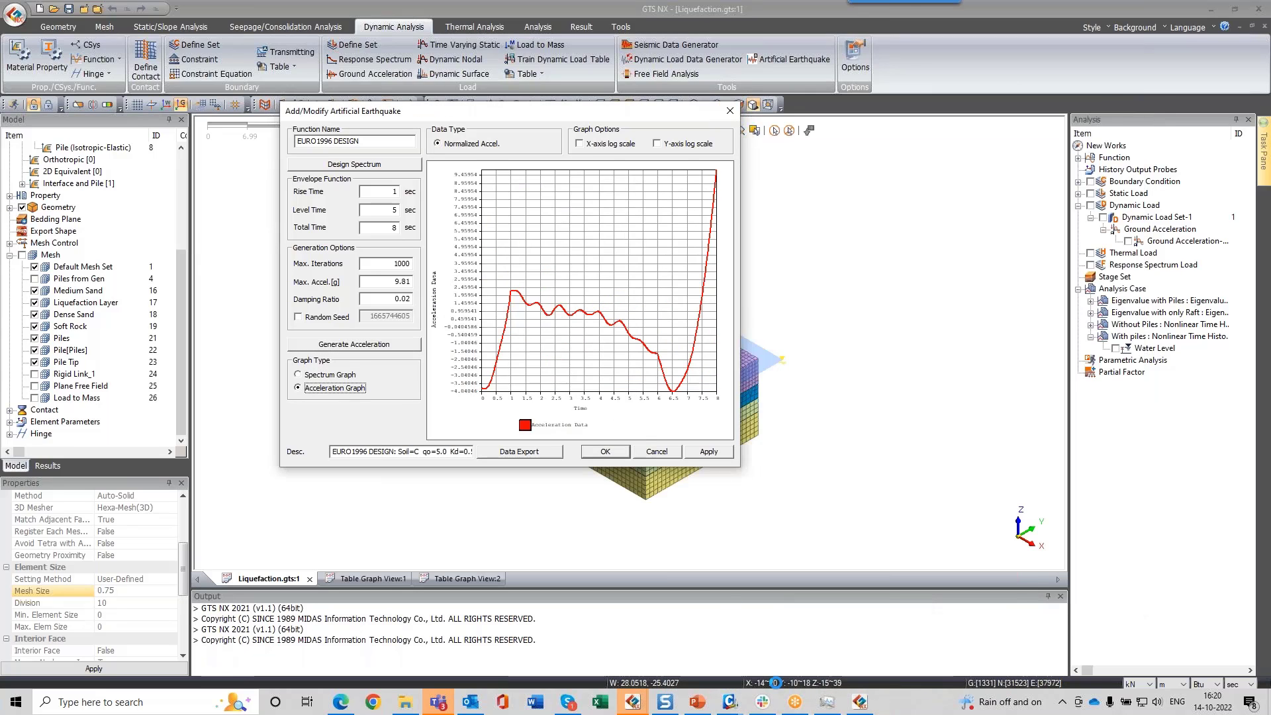
# Step: Switch to the GTS NX window with the Tunnel Intersection model
pyautogui.click(826, 702)
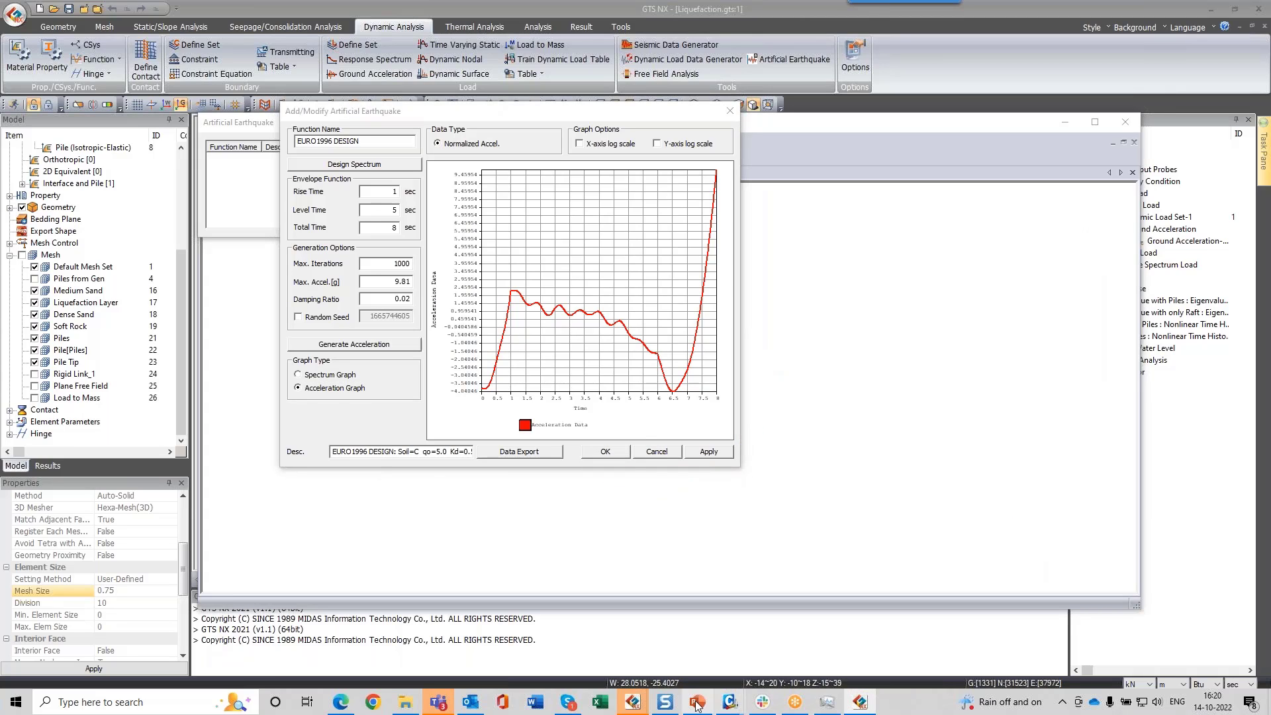
pyautogui.click(635, 701)
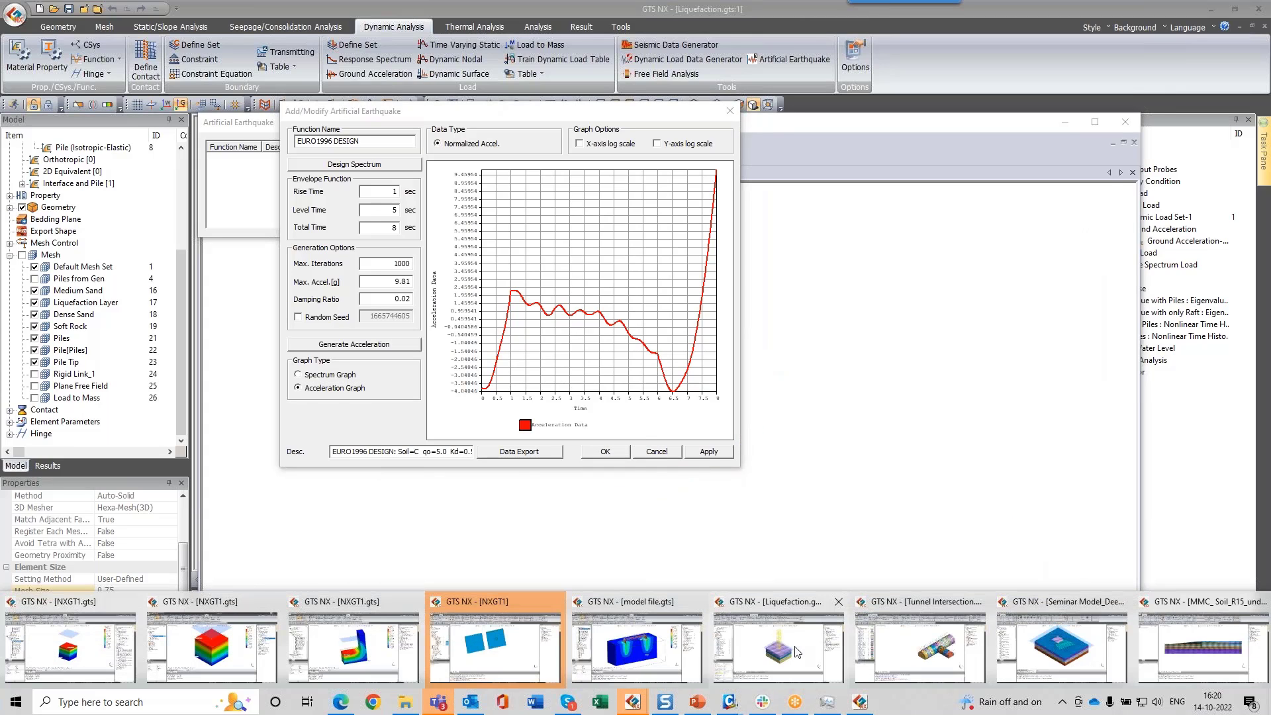
pyautogui.moveTo(796, 652)
pyautogui.click(890, 649)
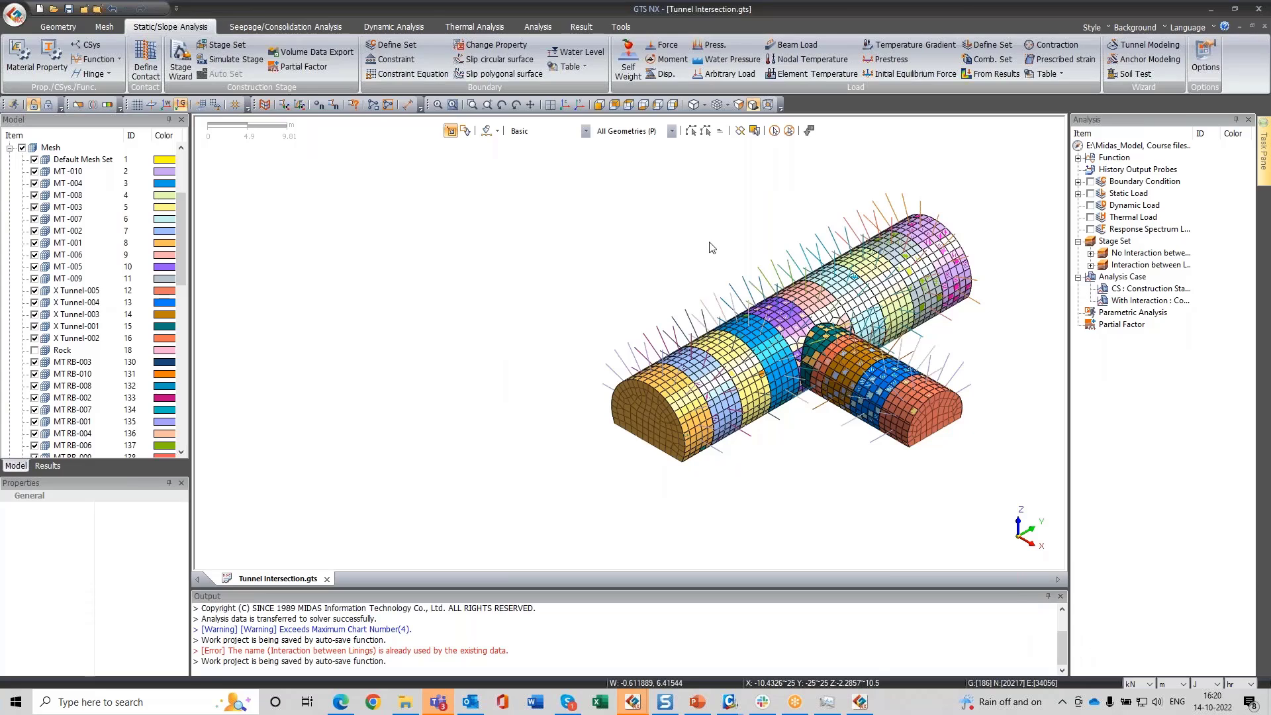
# Step: Start a ground acceleration load, enable its X direction and begin a new time forcing function
pyautogui.click(409, 29)
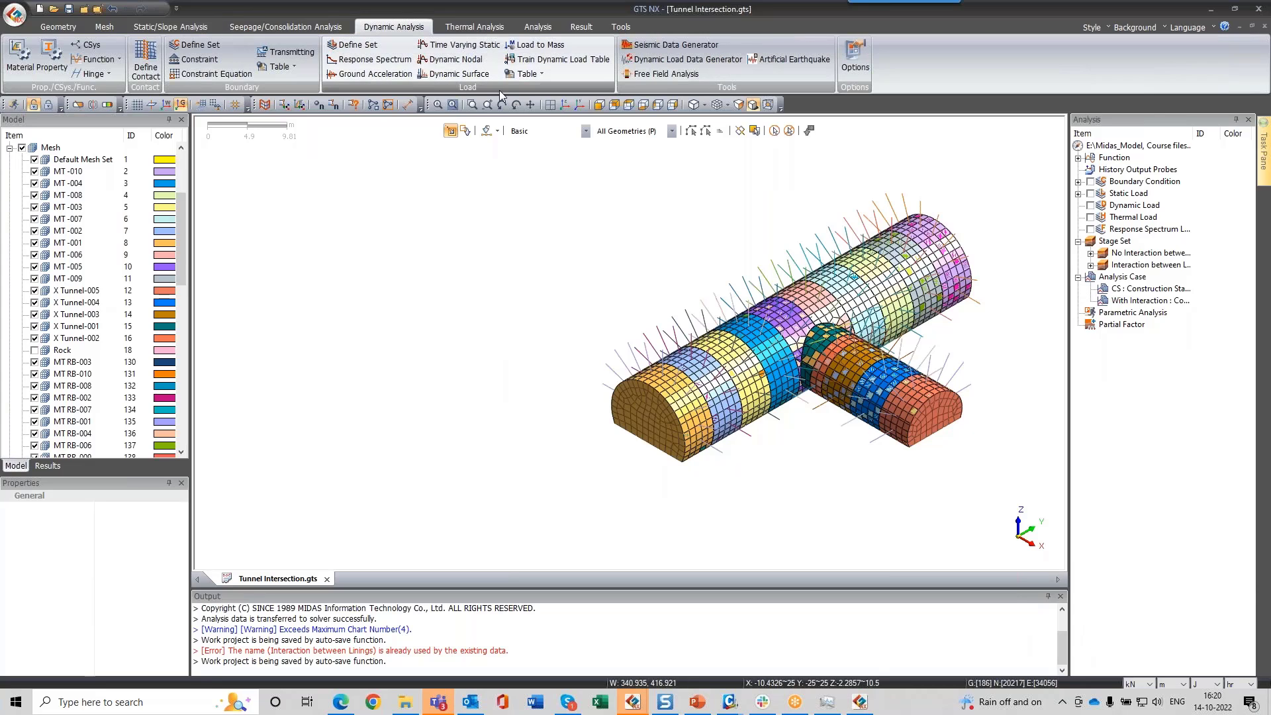
pyautogui.click(376, 74)
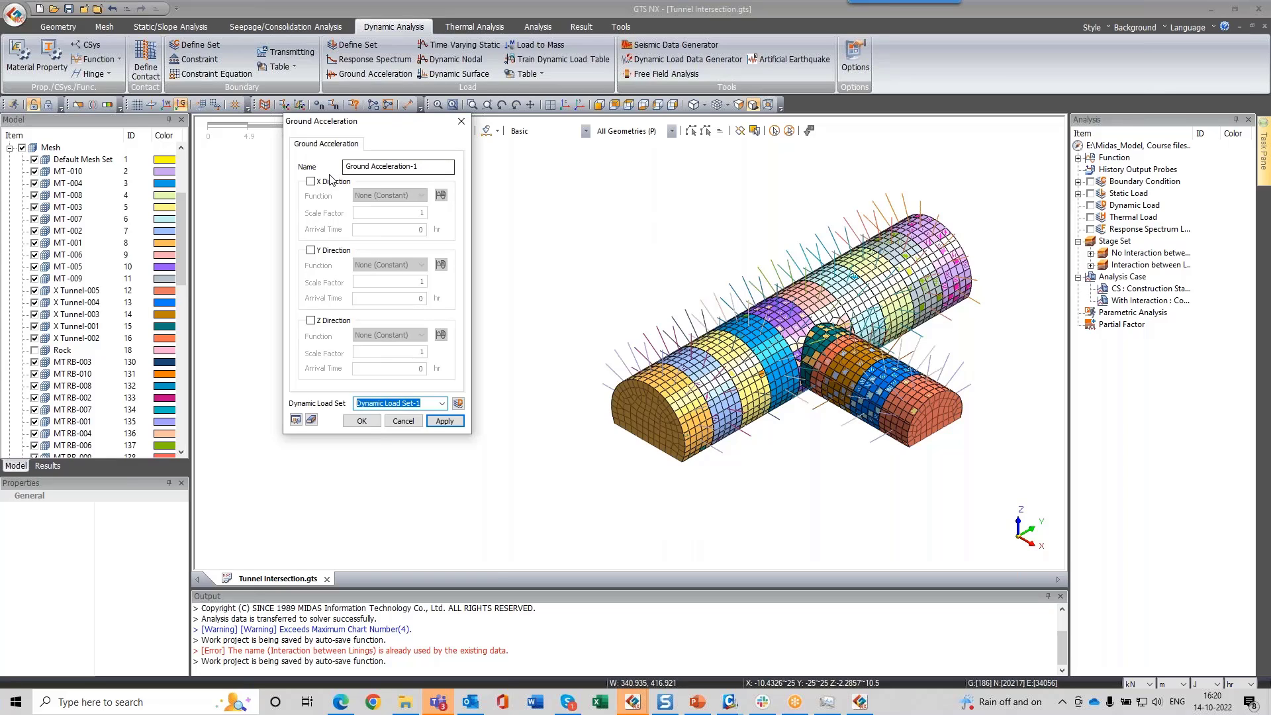
pyautogui.click(331, 183)
pyautogui.click(441, 194)
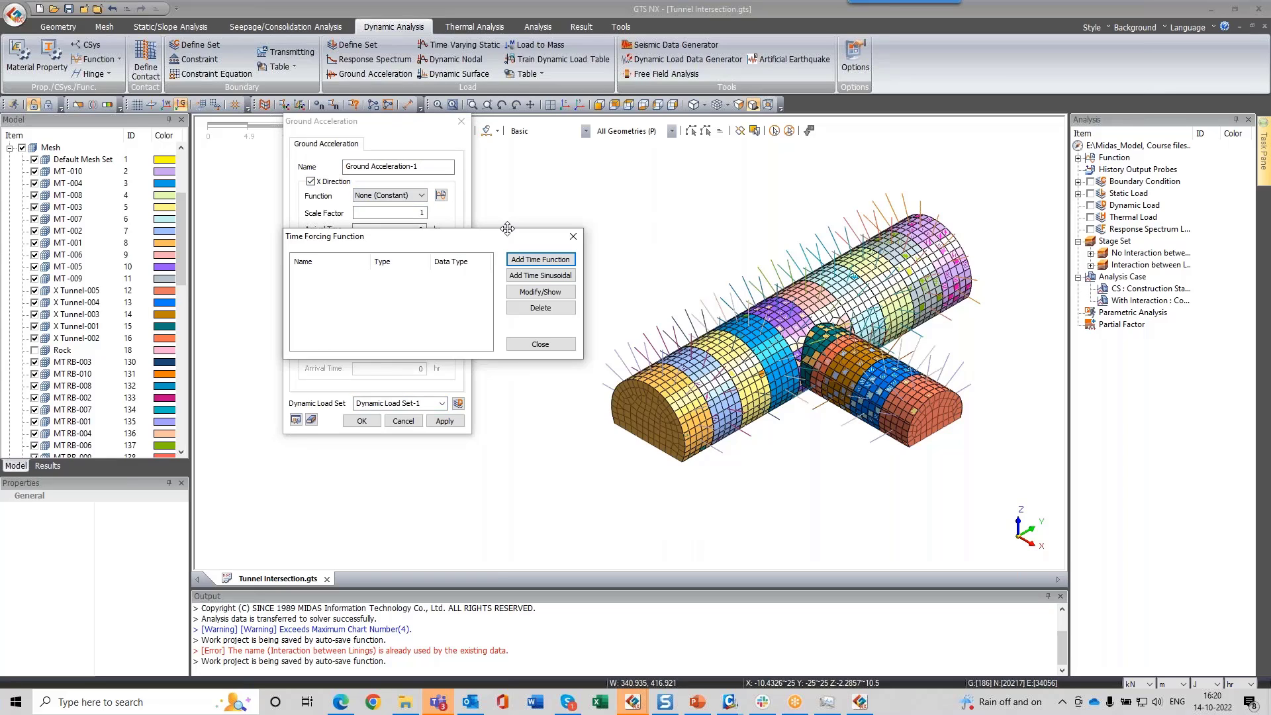
pyautogui.moveTo(507, 228); pyautogui.dragTo(661, 96)
pyautogui.click(701, 131)
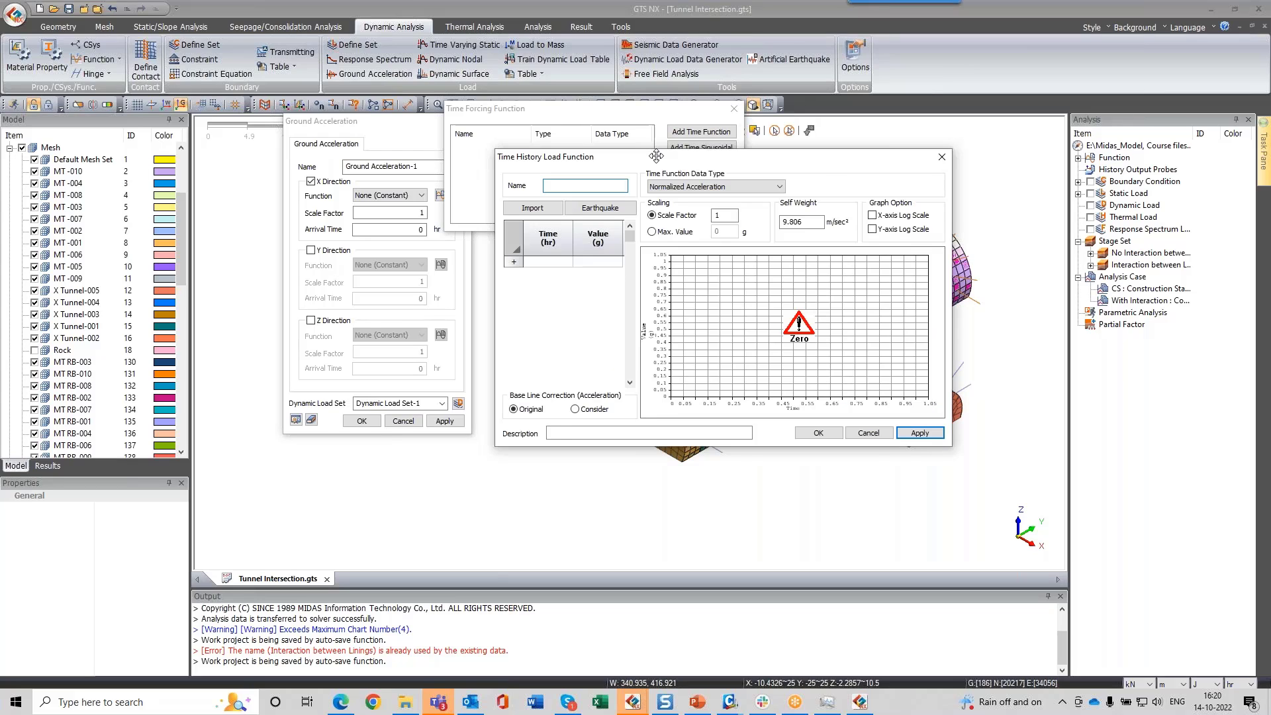
# Step: Fill the time history load function with the 1940, El Centro Site, 270 Deg earthquake record
pyautogui.moveTo(656, 156); pyautogui.dragTo(640, 135)
pyautogui.click(583, 187)
pyautogui.moveTo(682, 206); pyautogui.dragTo(751, 187)
pyautogui.click(754, 222)
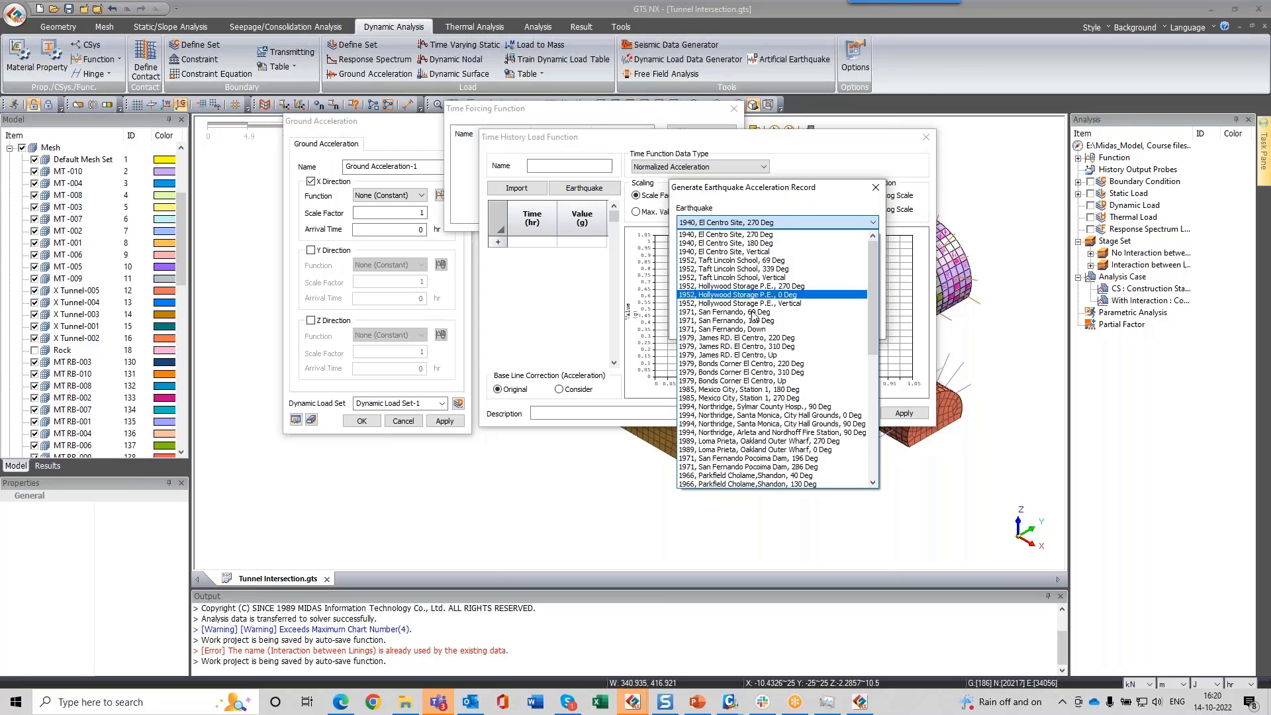
pyautogui.scroll(-10, 761, 361)
pyautogui.scroll(10, 765, 344)
pyautogui.click(790, 224)
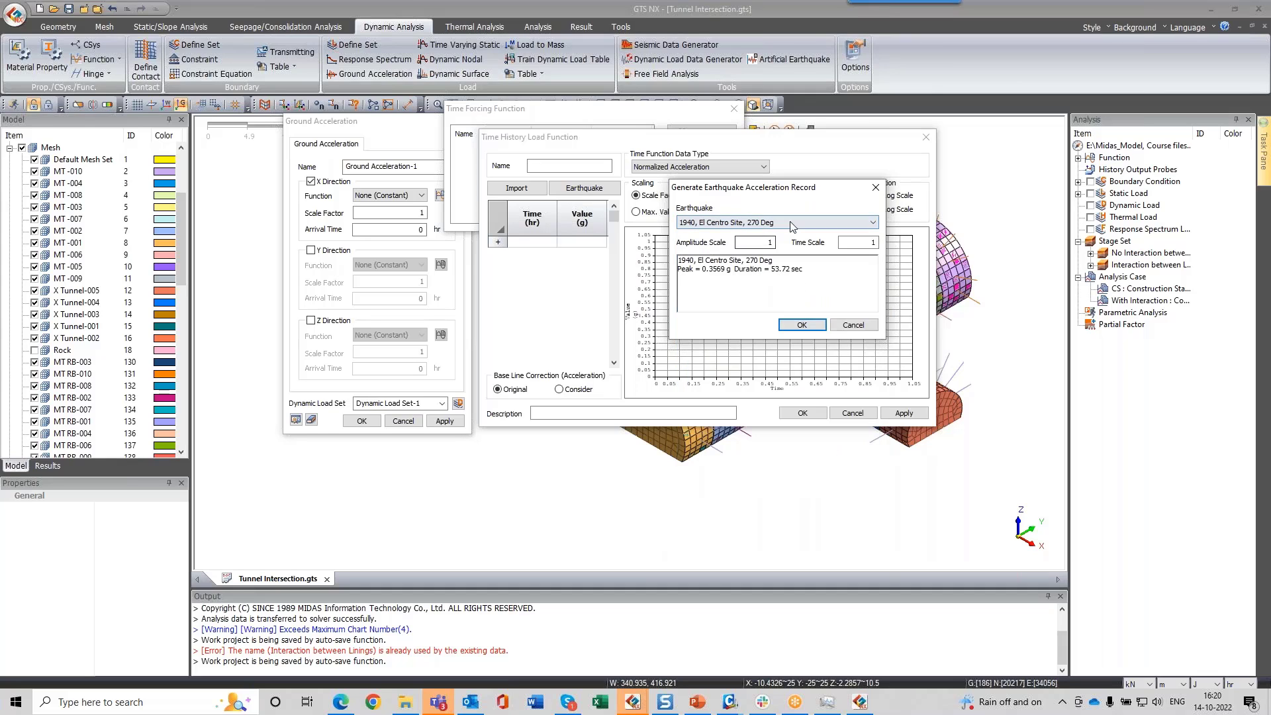
pyautogui.click(802, 324)
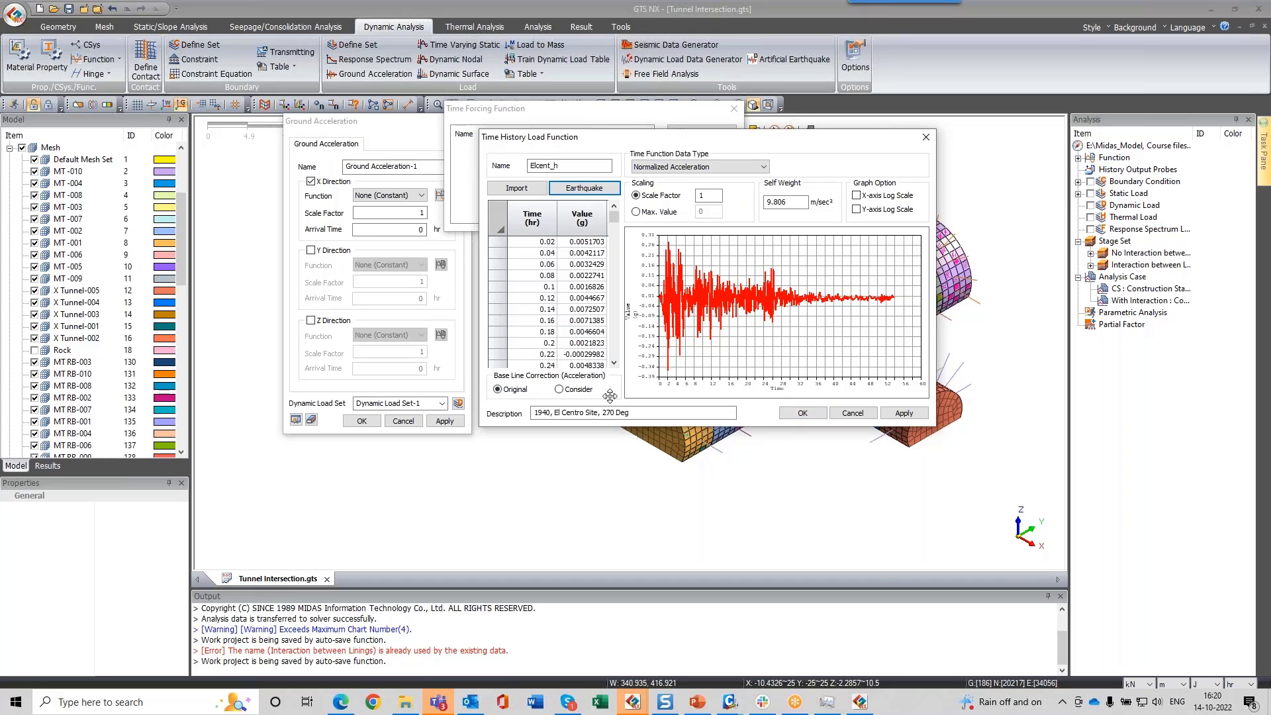
# Step: Turn on baseline correction, save the time function and assign Elcent_h to the X-direction ground acceleration
pyautogui.click(571, 389)
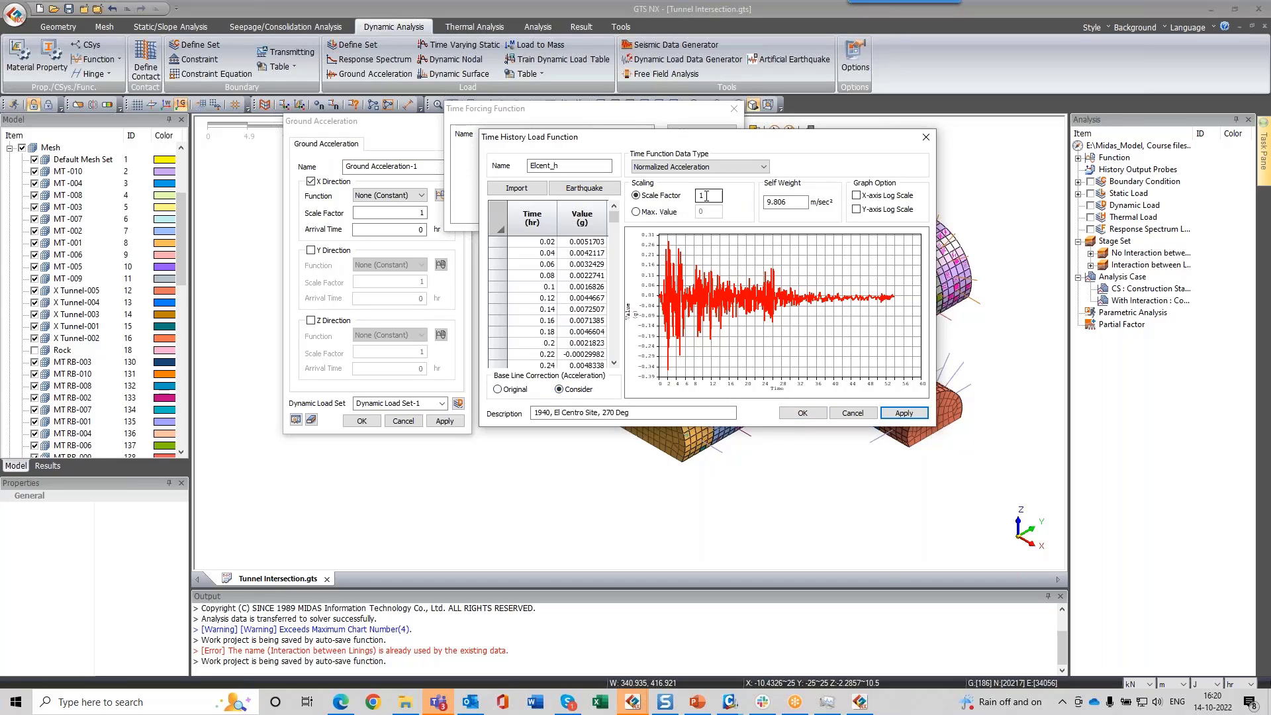
pyautogui.click(810, 413)
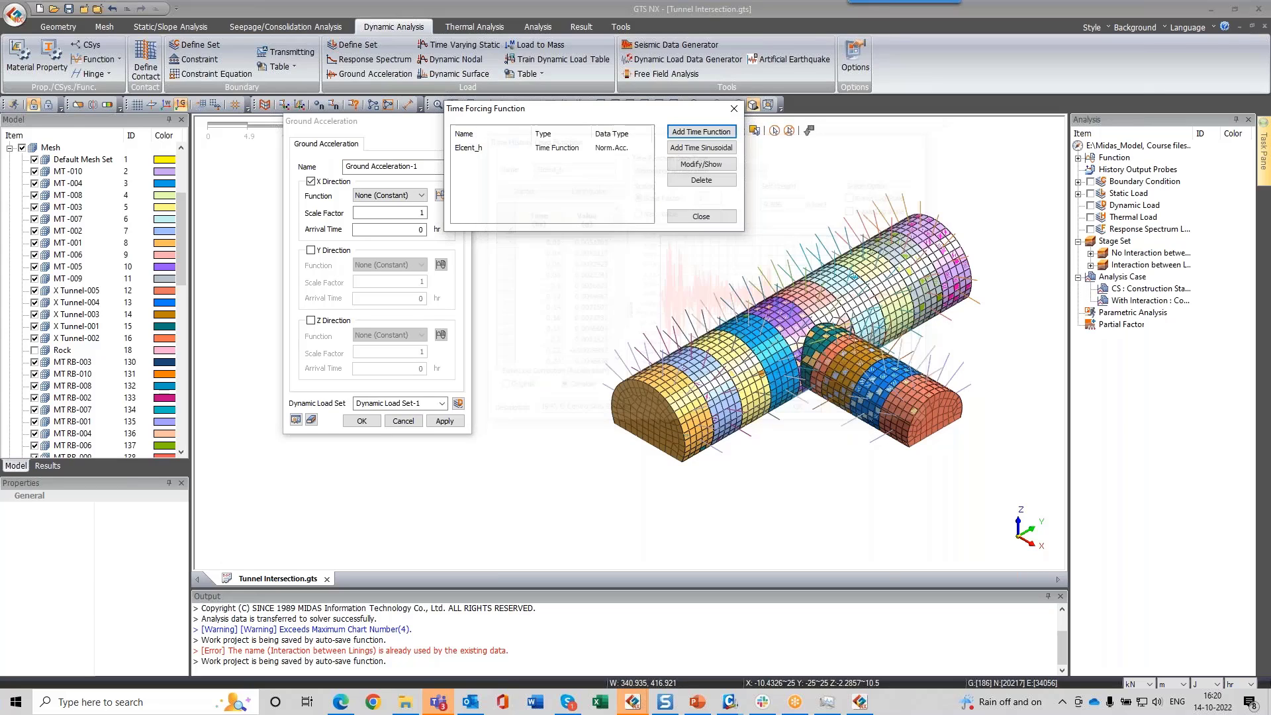
pyautogui.click(702, 219)
pyautogui.click(412, 204)
# Step: Set the X-direction scale factor to 0.5 and the arrival time to 0.005 hr
pyautogui.click(388, 214)
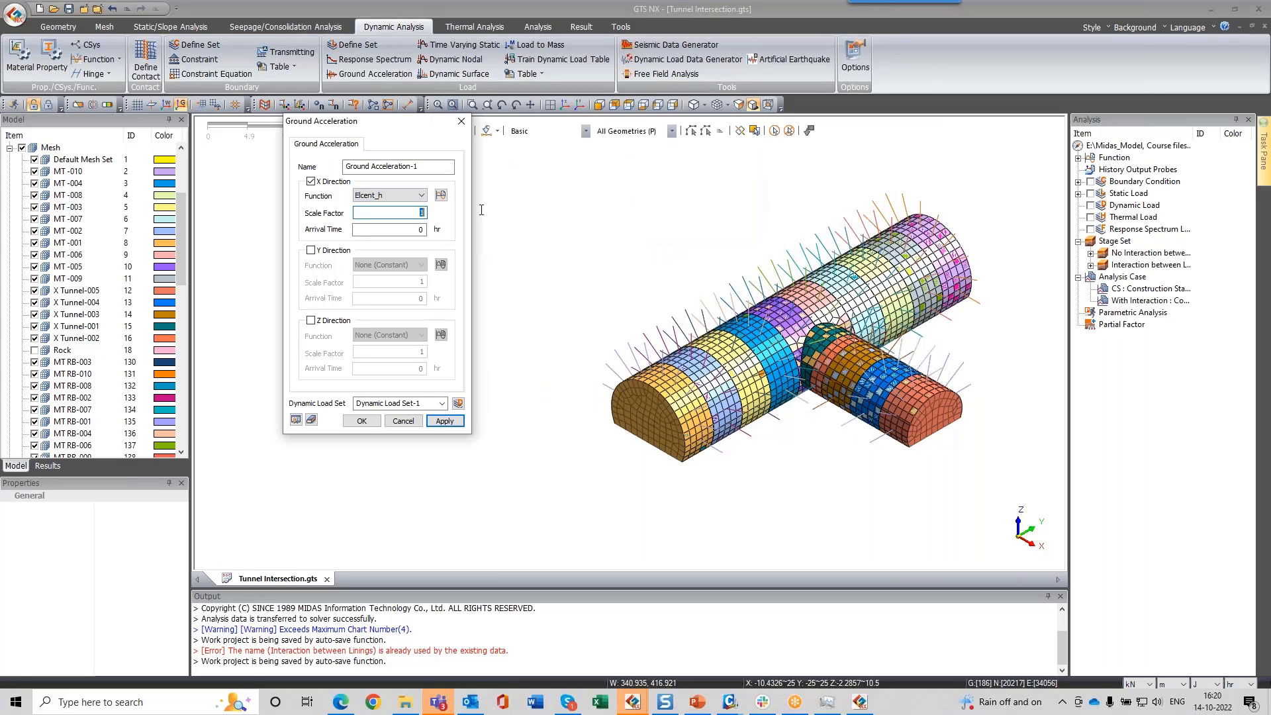
pyautogui.write('0.5')
pyautogui.press('Tab')
pyautogui.doubleClick(422, 229)
pyautogui.write('0.005')
# Step: Review the Elcent_h function's scale factor, time-value table and acceleration graph, and close it without changes
pyautogui.click(441, 195)
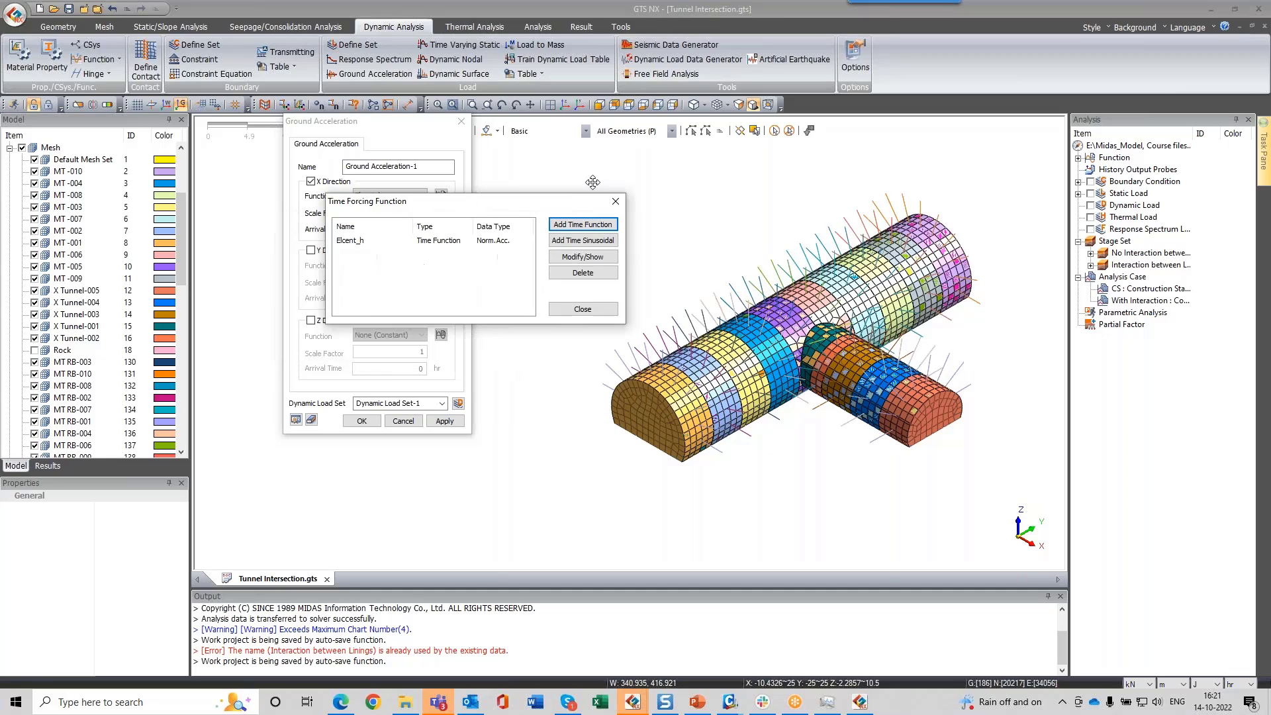
pyautogui.moveTo(592, 182); pyautogui.dragTo(662, 109)
pyautogui.doubleClick(576, 151)
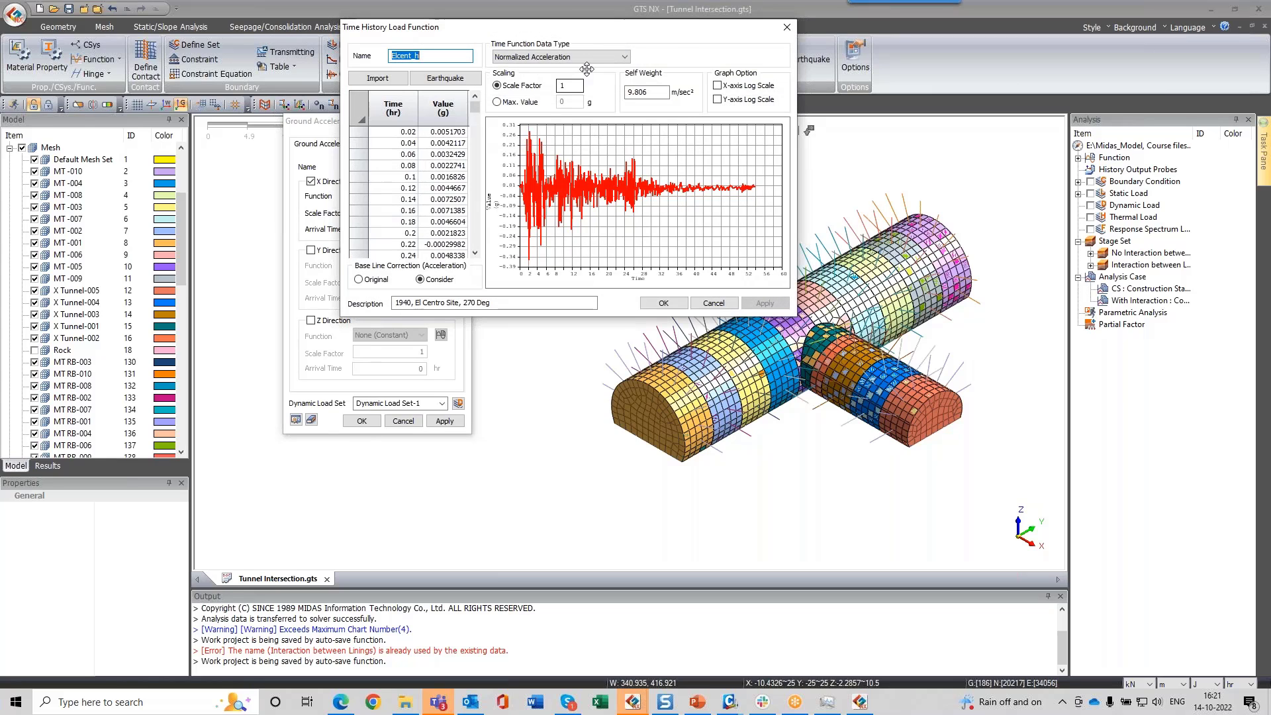
pyautogui.moveTo(586, 69); pyautogui.dragTo(613, 142)
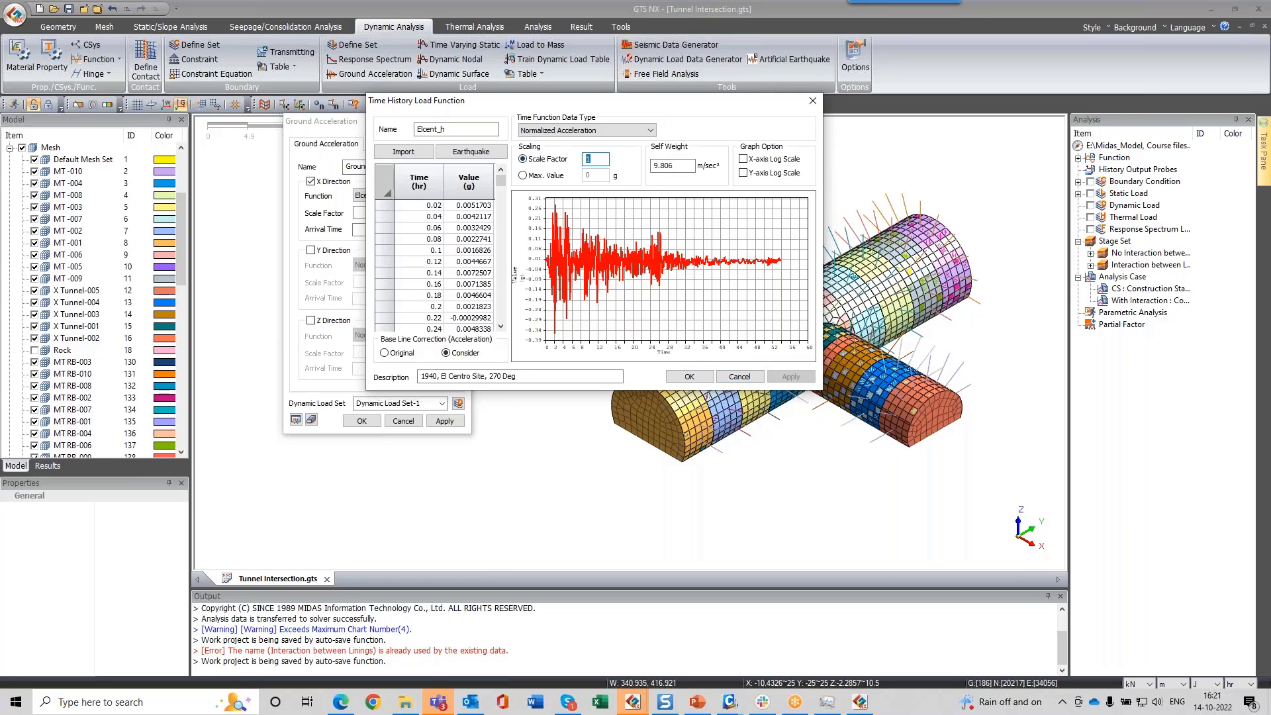
pyautogui.moveTo(474, 239); pyautogui.dragTo(474, 273)
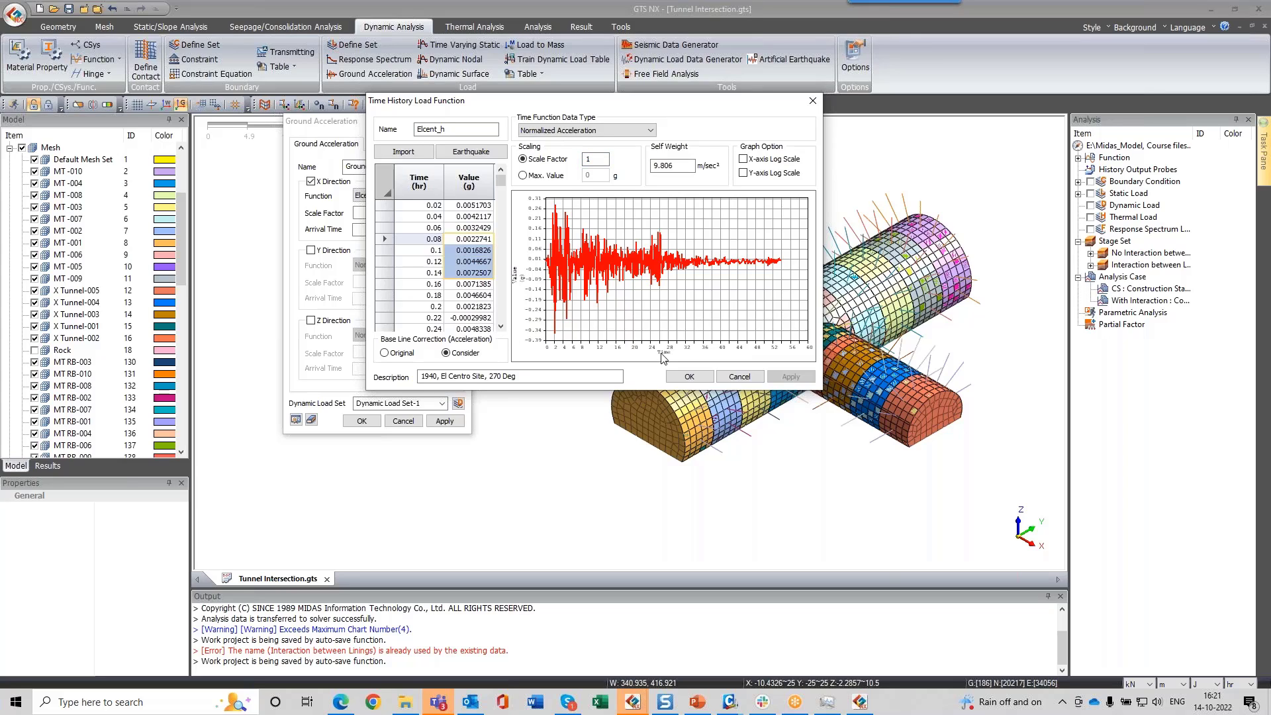
pyautogui.click(737, 376)
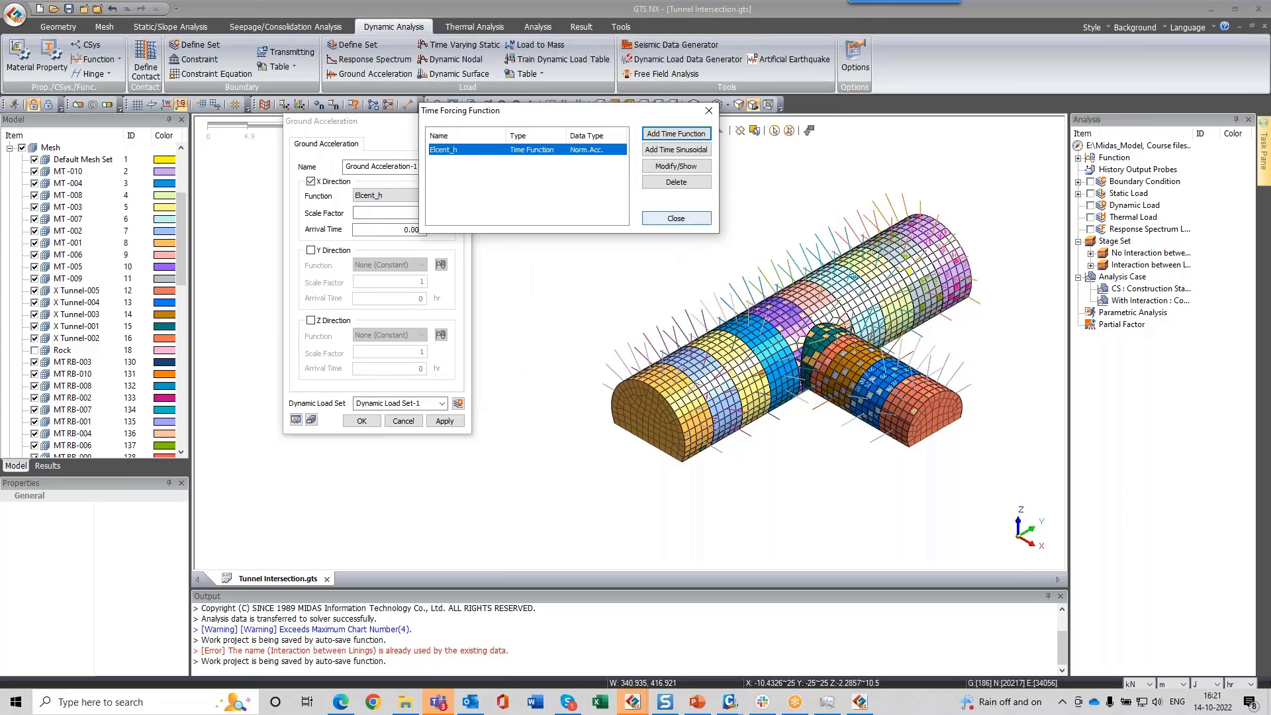
pyautogui.click(674, 219)
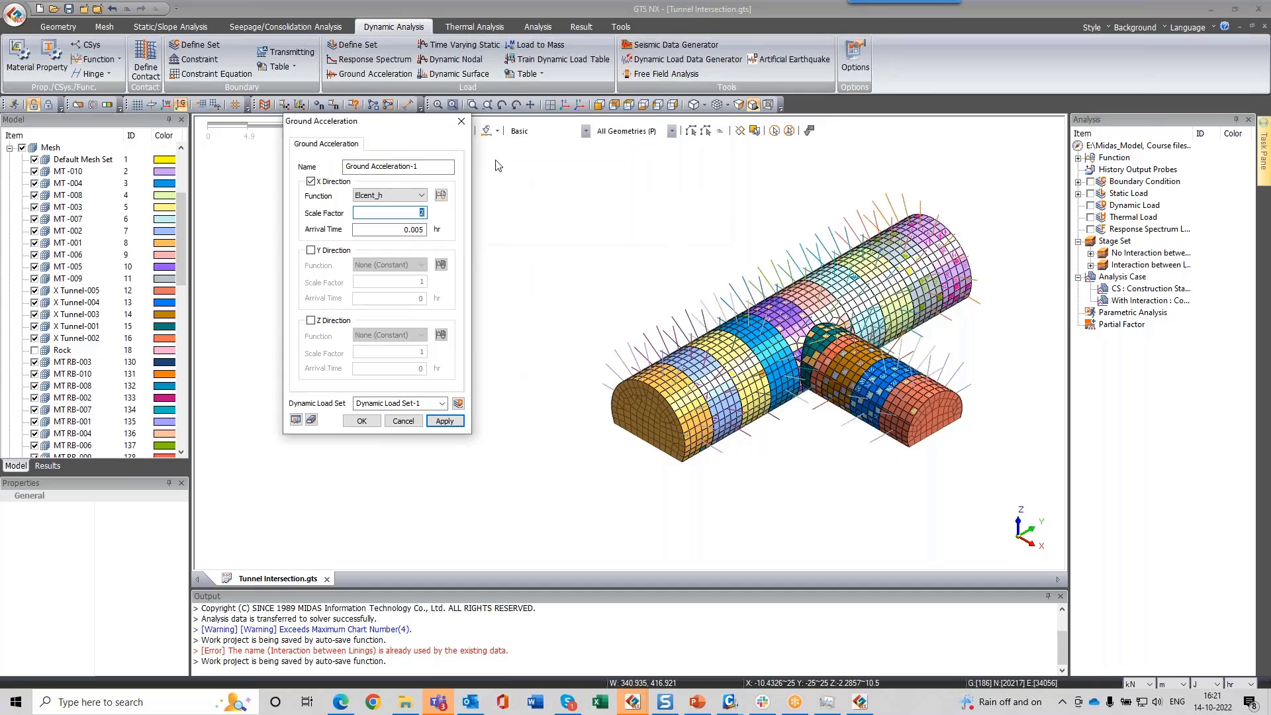
# Step: Close the ground acceleration load settings and start a new Free Field Analysis project with the default gravity and water unit weight
pyautogui.click(460, 123)
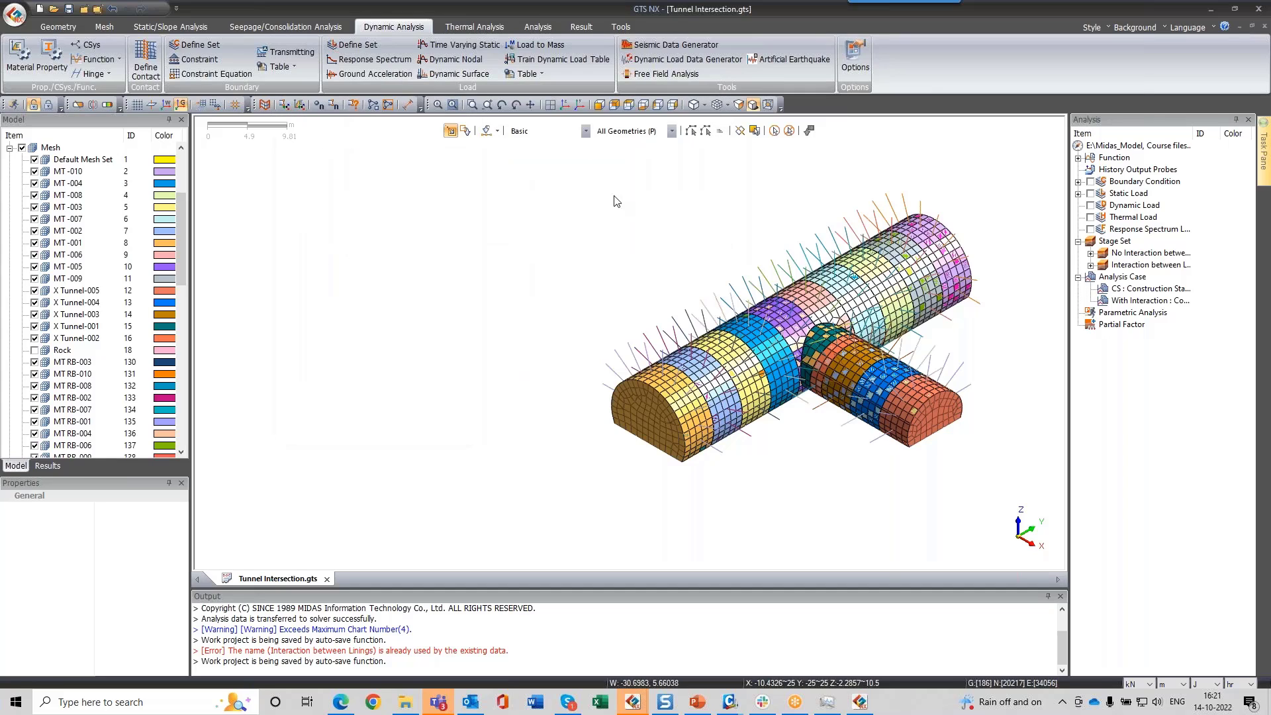
pyautogui.click(639, 76)
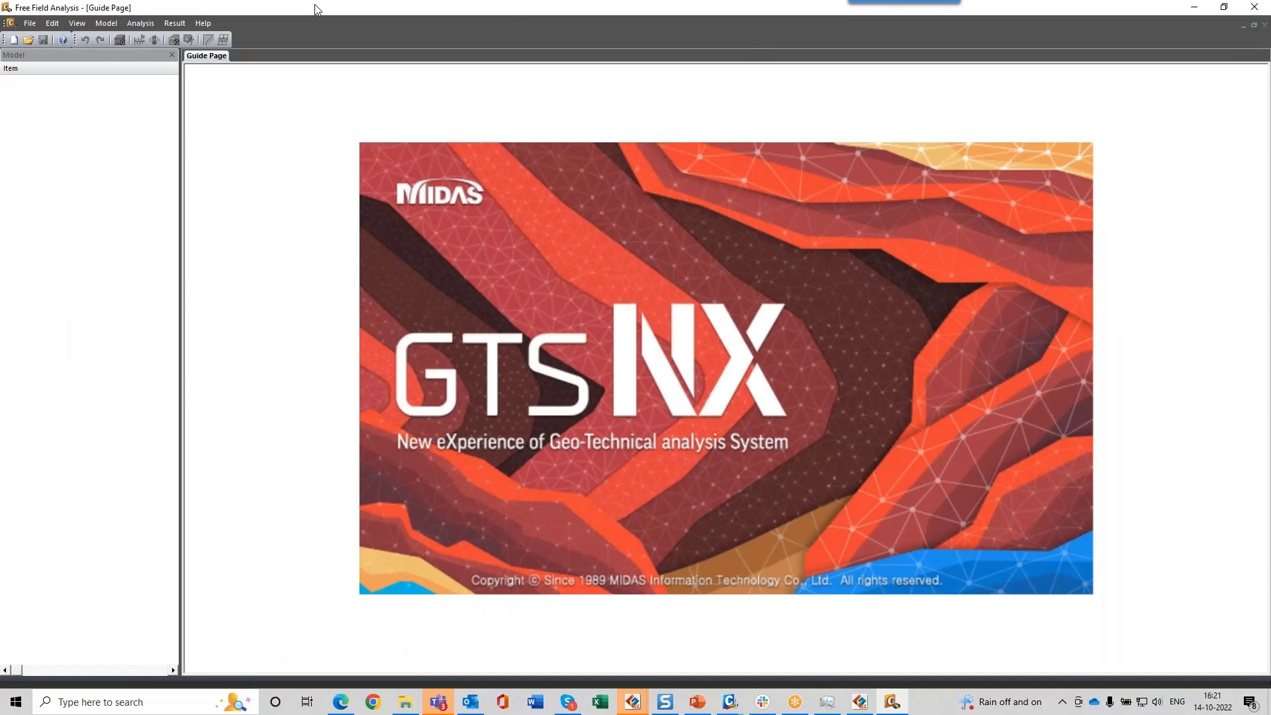
pyautogui.doubleClick(315, 9)
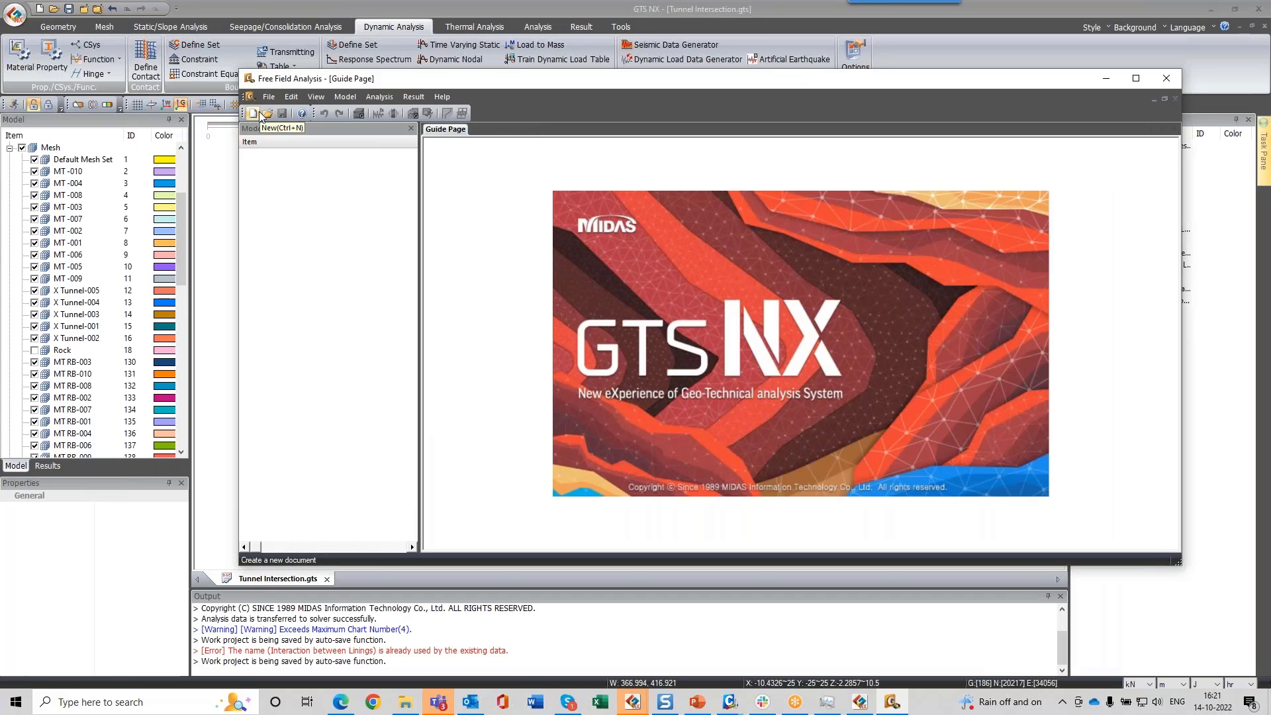
pyautogui.moveTo(541, 90); pyautogui.dragTo(597, 162)
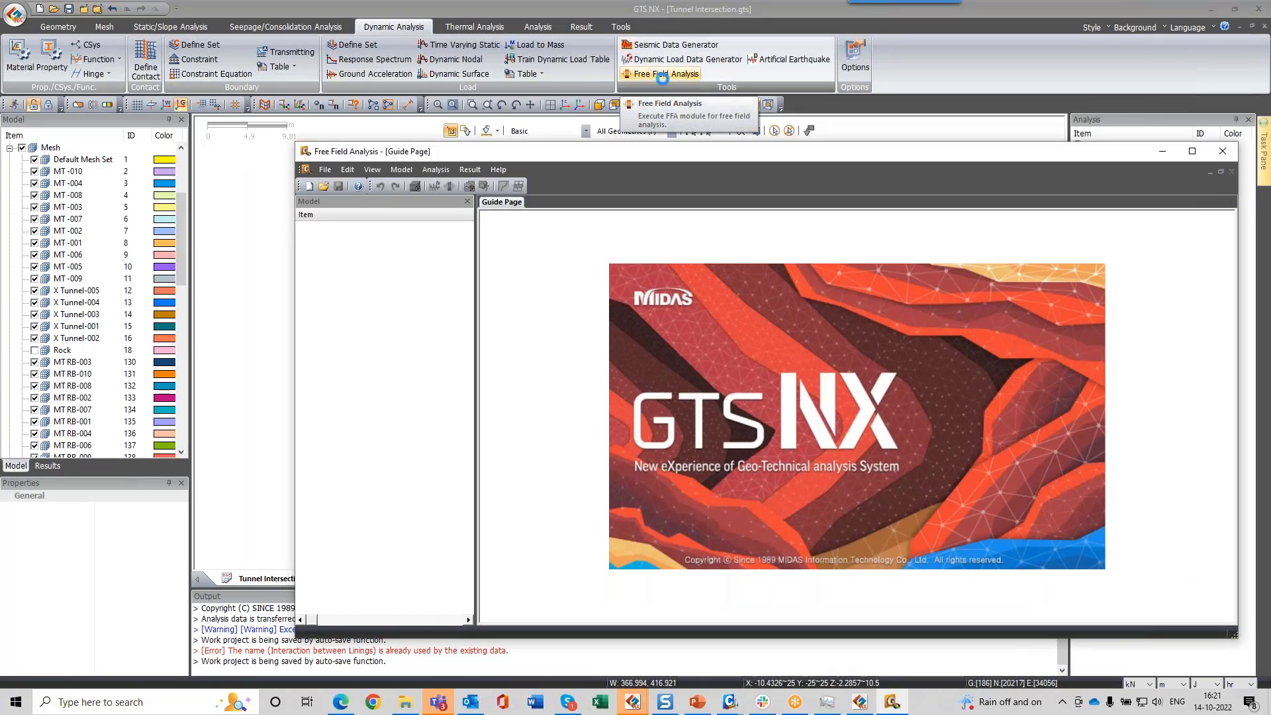
pyautogui.click(309, 186)
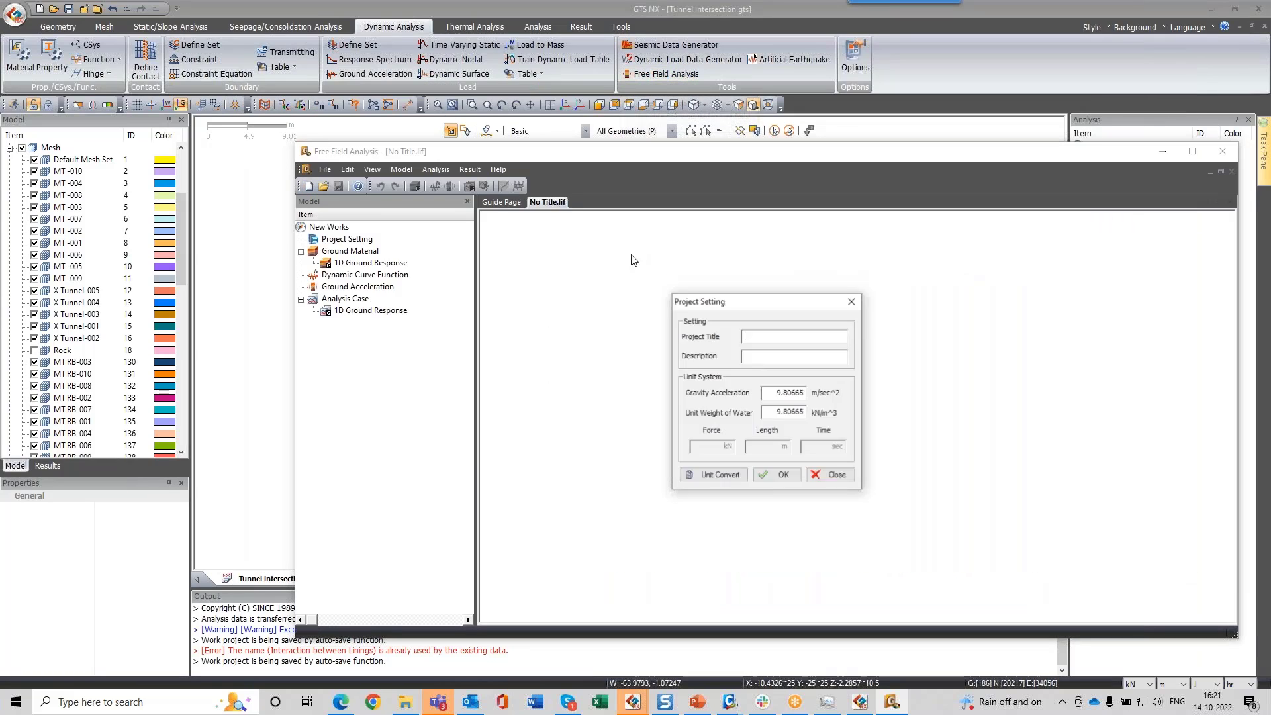
pyautogui.press('Return')
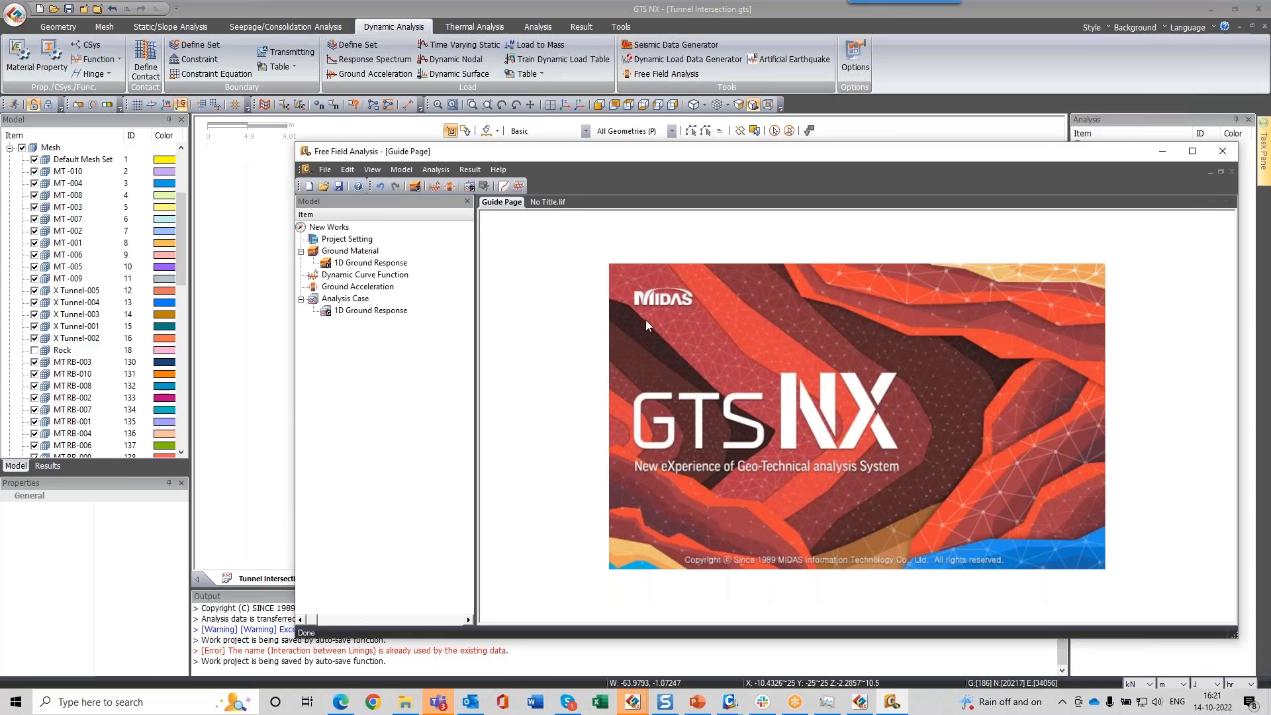
# Step: Review the inputs and import option for a new ground acceleration function and close it without adding anything
pyautogui.rightClick(346, 288)
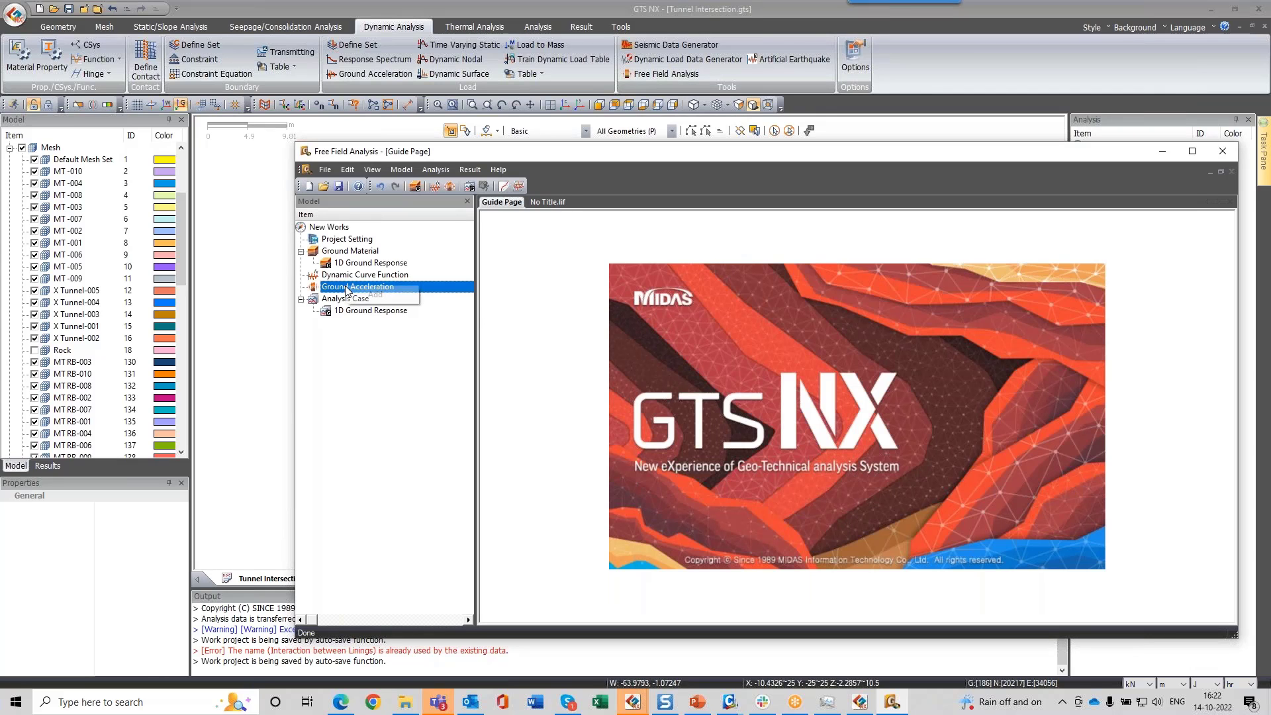
pyautogui.click(374, 295)
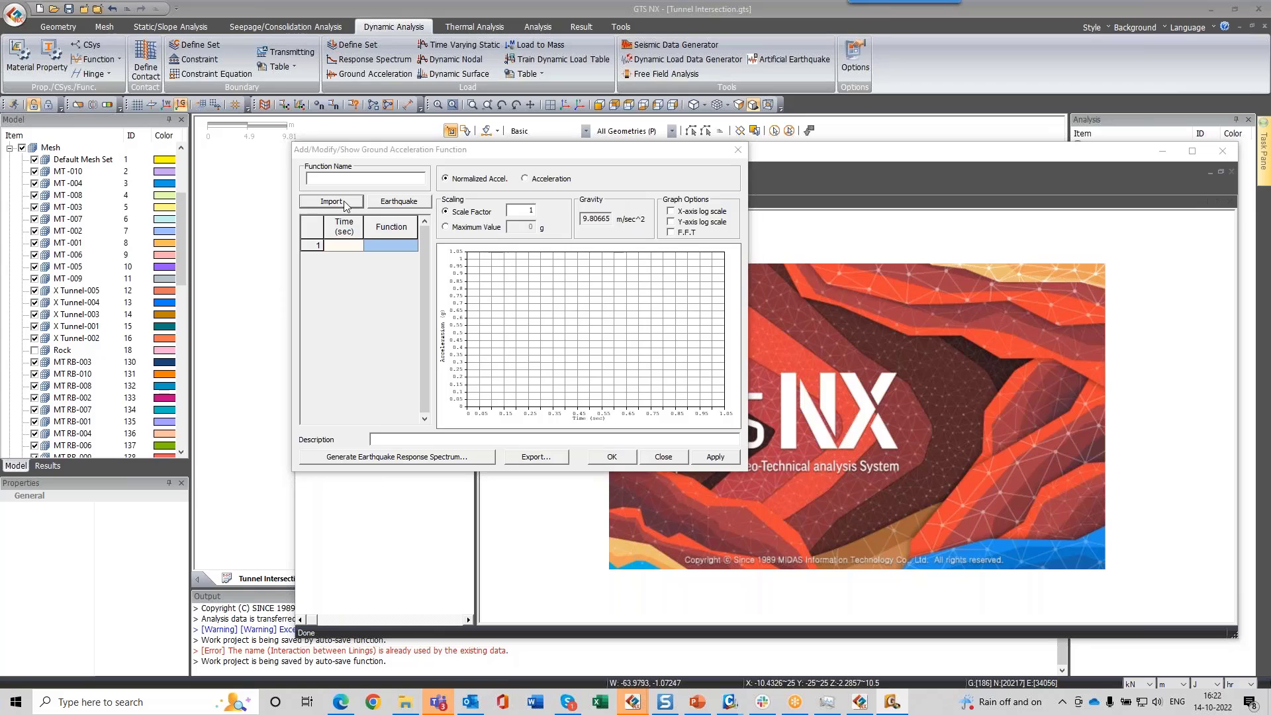
pyautogui.click(919, 149)
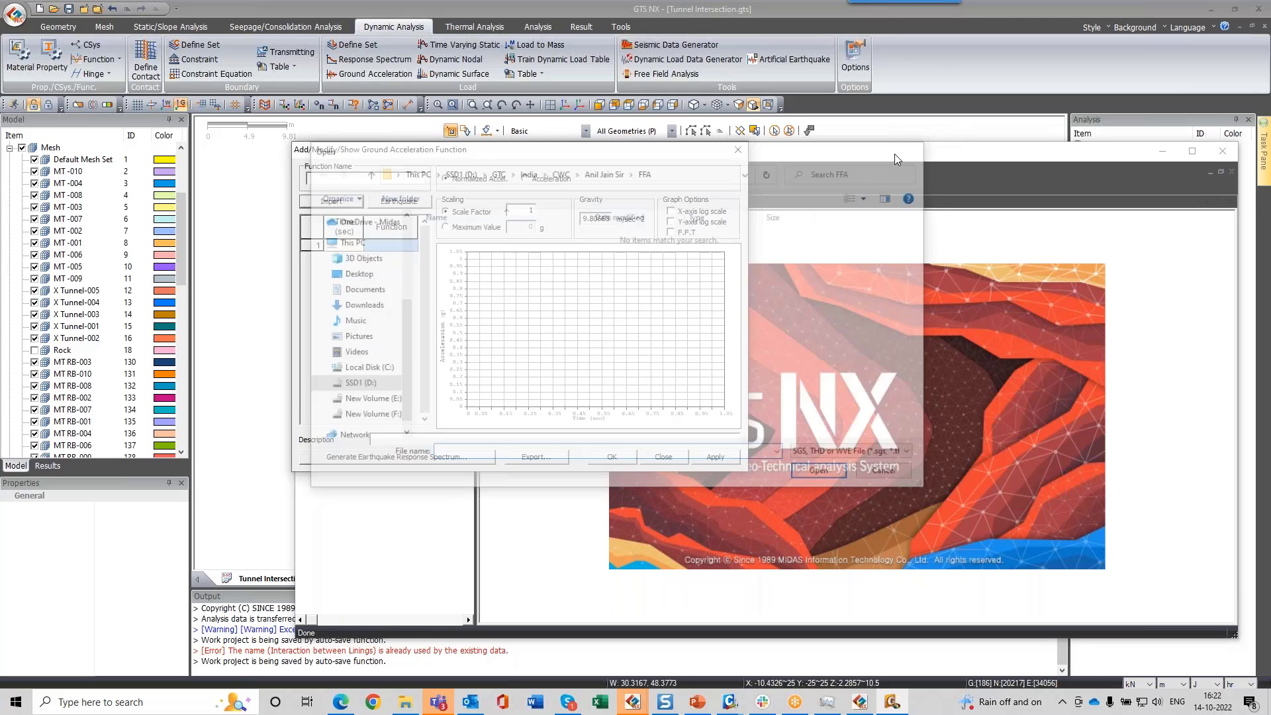
pyautogui.click(737, 149)
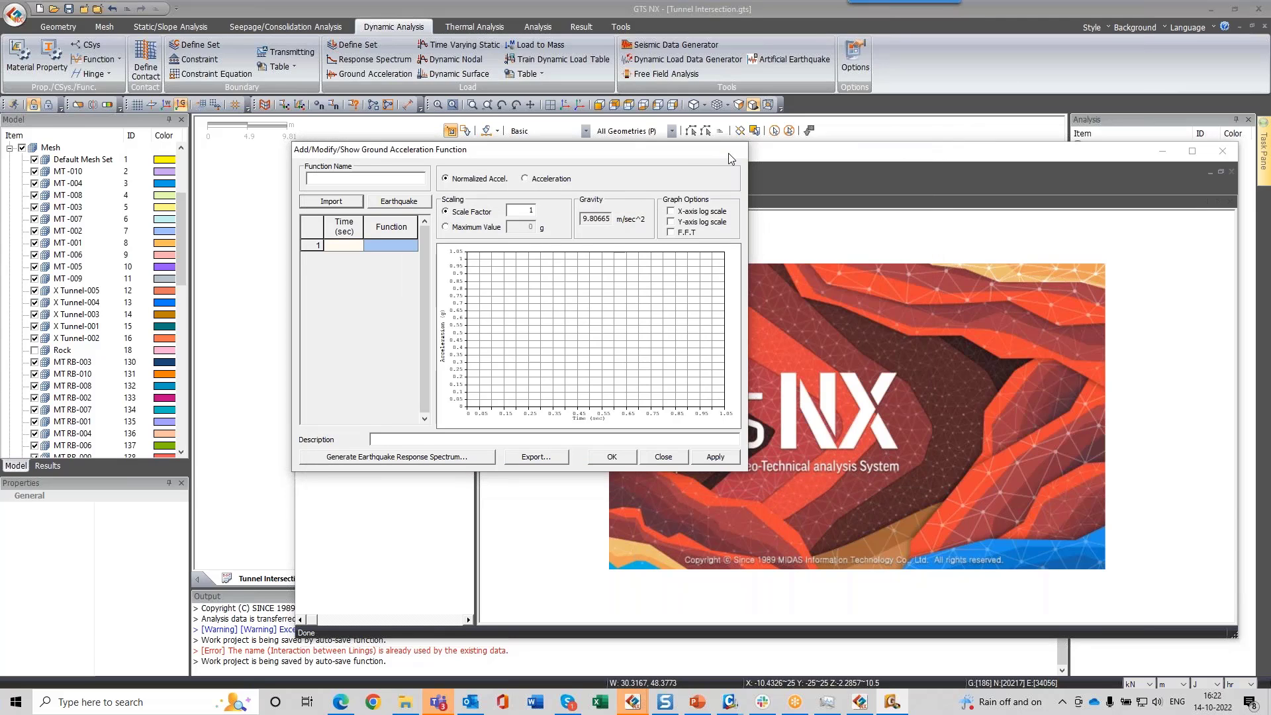
# Step: Start a new 1D ground response material and check the dynamic curve types available for its first row
pyautogui.rightClick(368, 263)
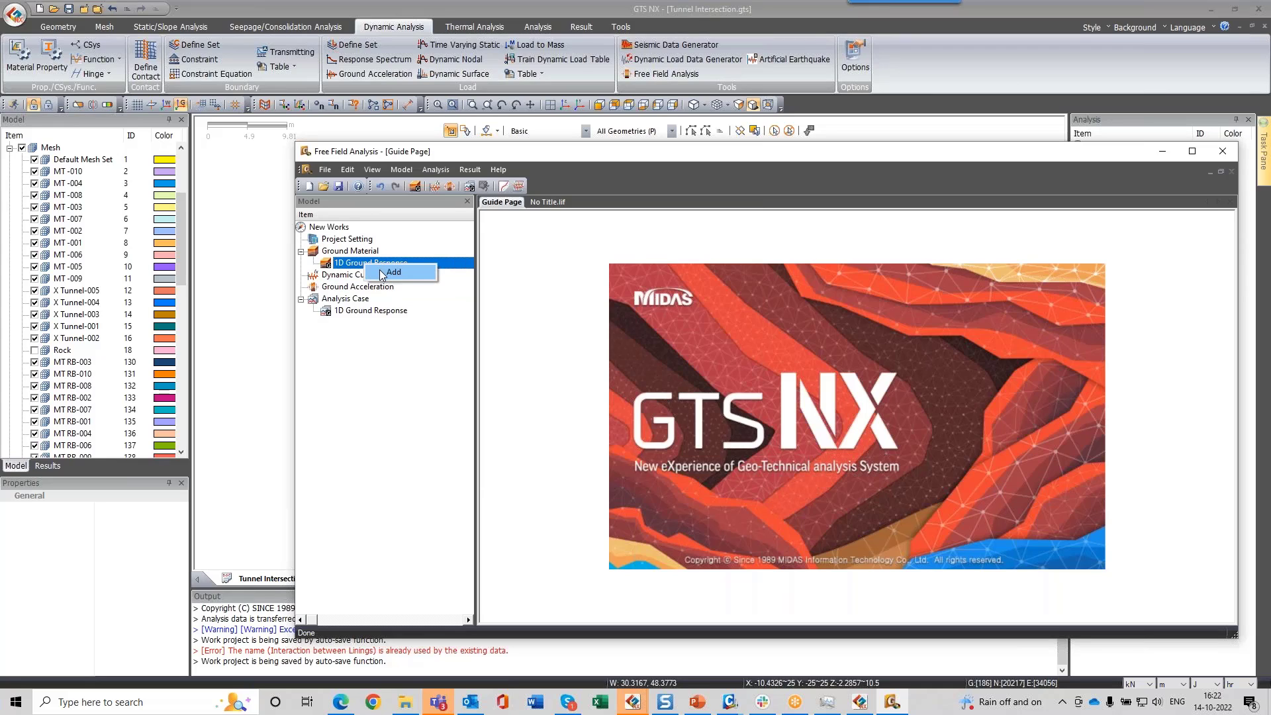
pyautogui.click(394, 272)
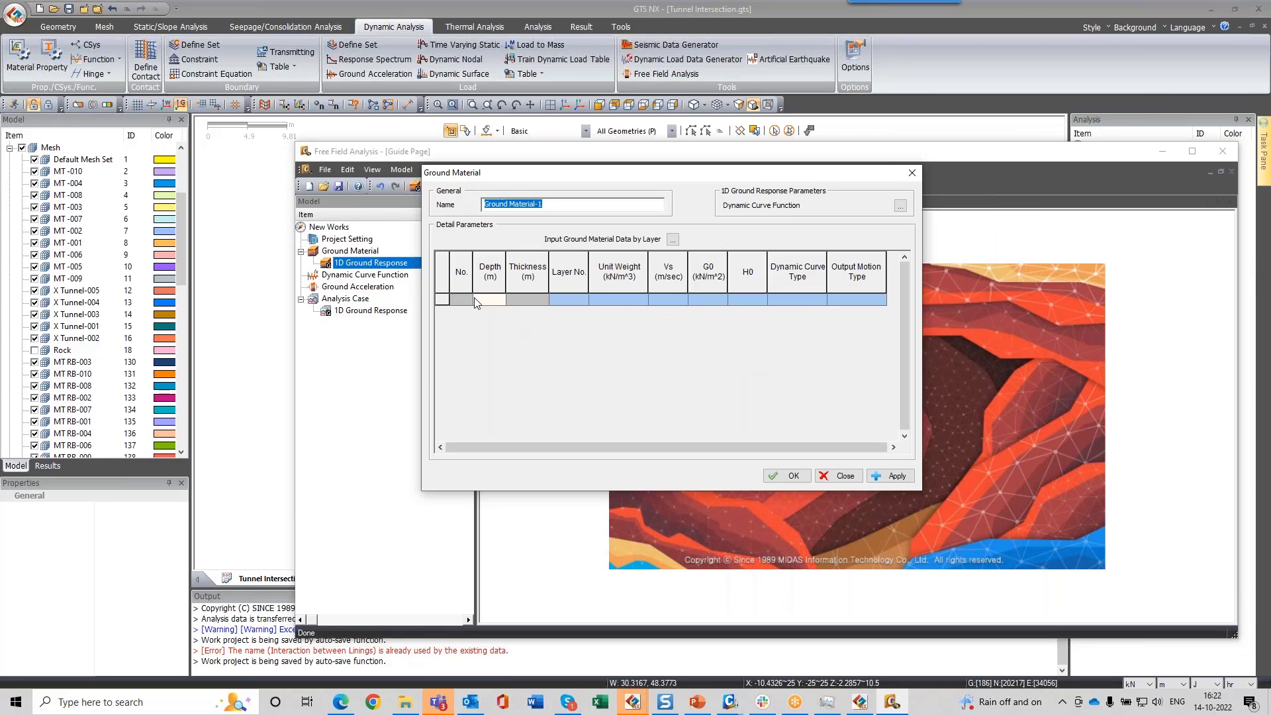
pyautogui.click(488, 301)
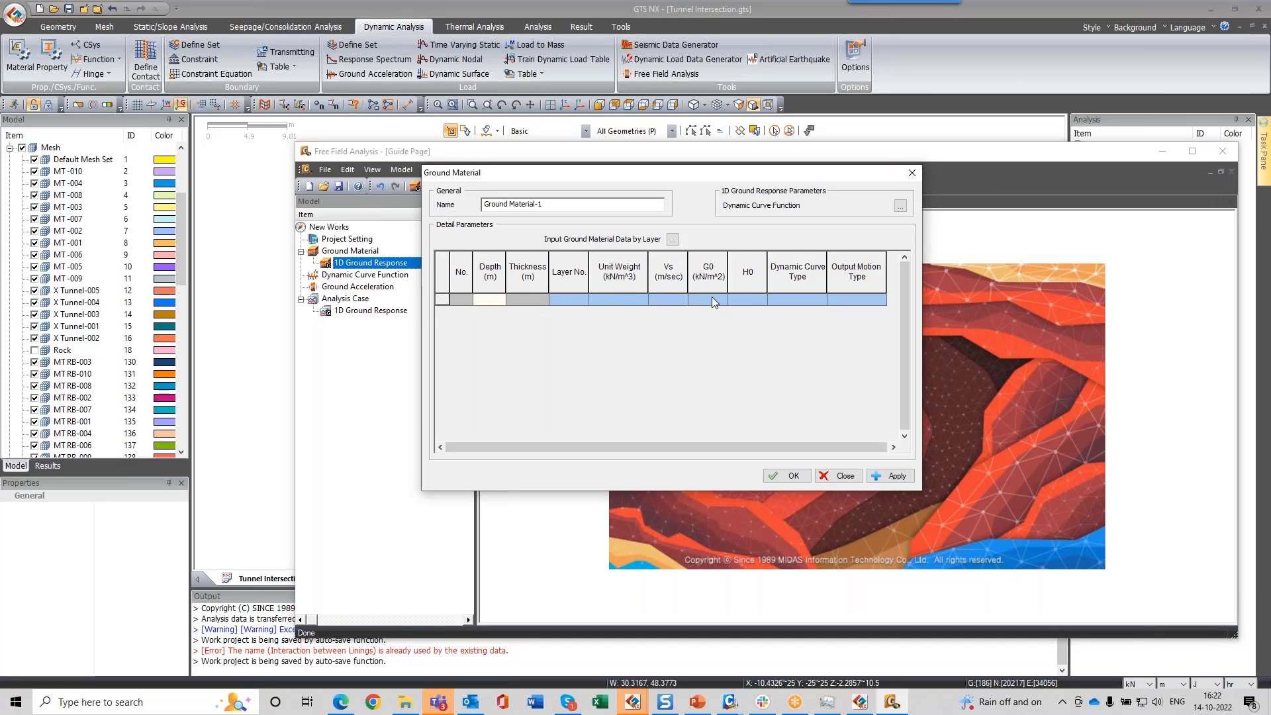
pyautogui.click(797, 299)
pyautogui.click(819, 300)
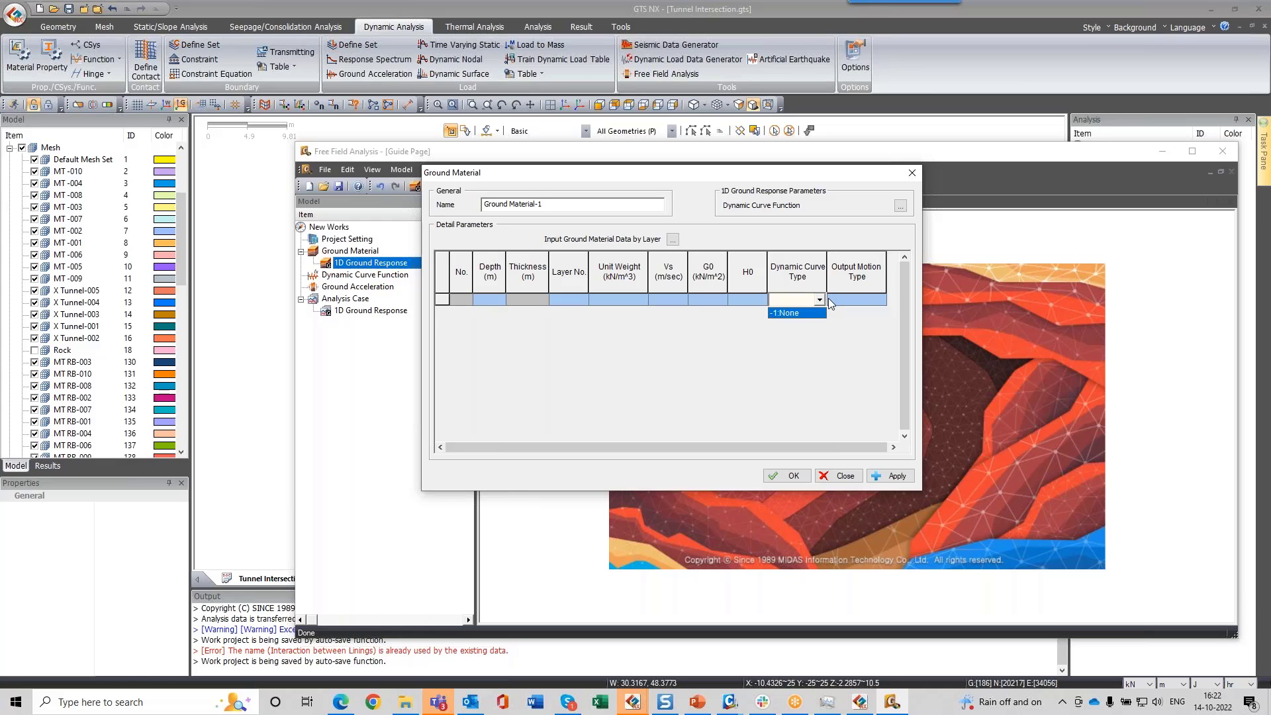
pyautogui.click(821, 300)
# Step: Create dynamic curve function layer-1 from the database curves Clay - PI=10-20 (Sun et al.) and Clay - Lower Bound (Sun et al.)
pyautogui.click(900, 206)
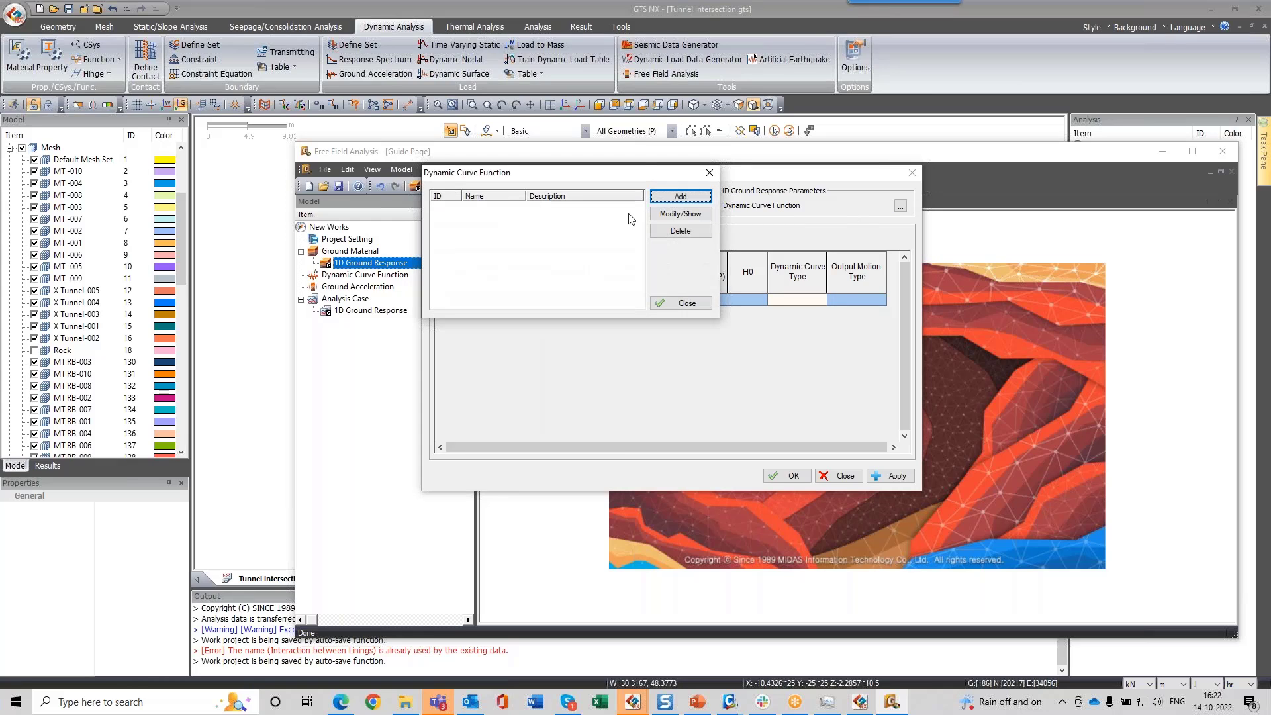
pyautogui.click(681, 196)
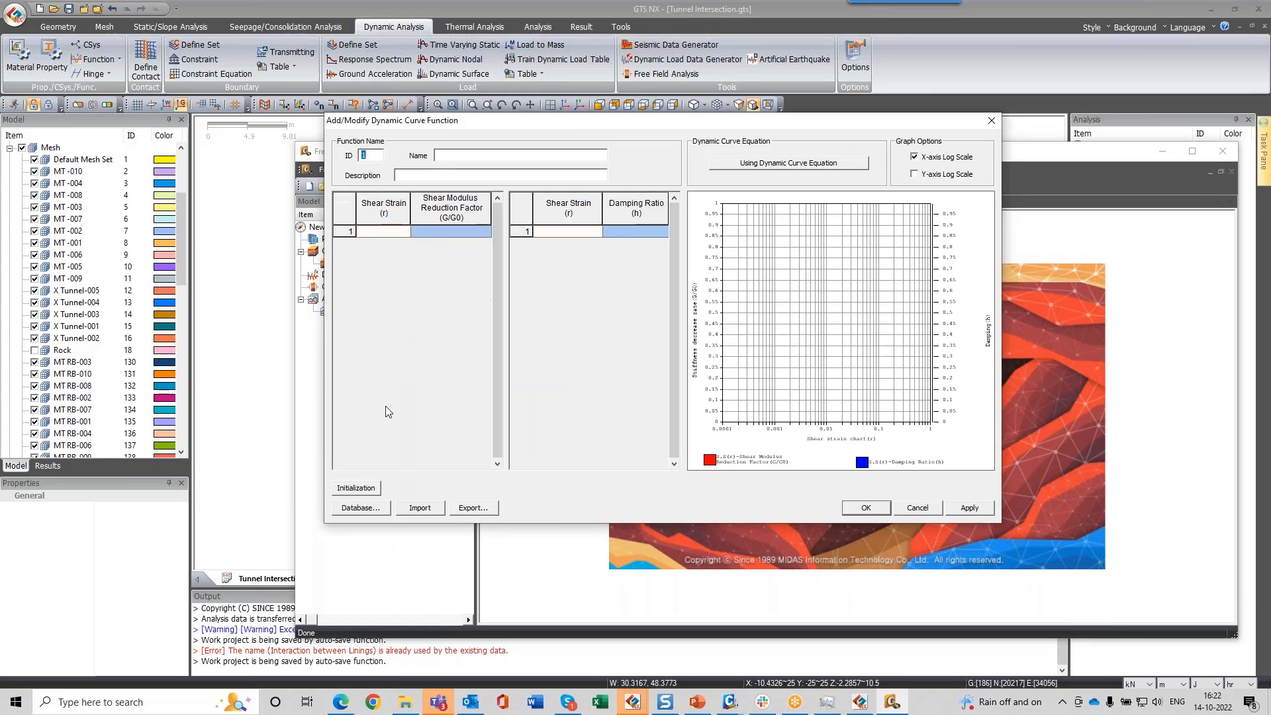
pyautogui.click(363, 508)
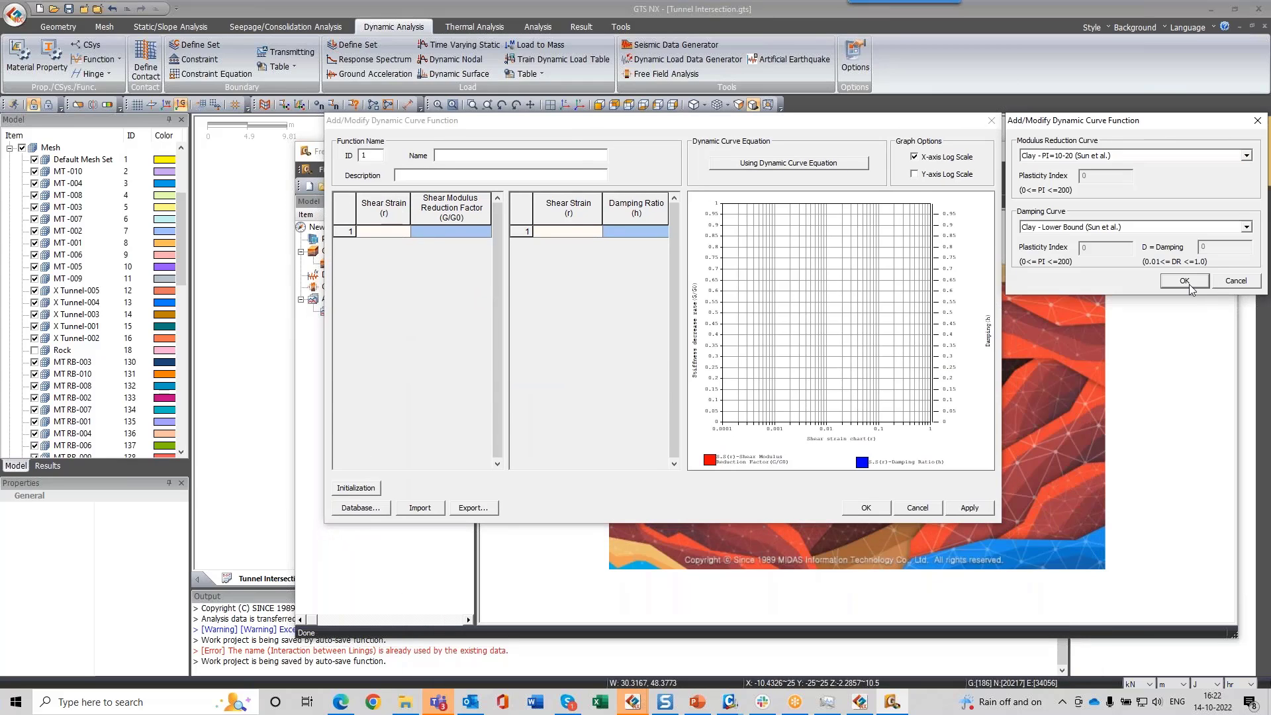
pyautogui.click(1184, 280)
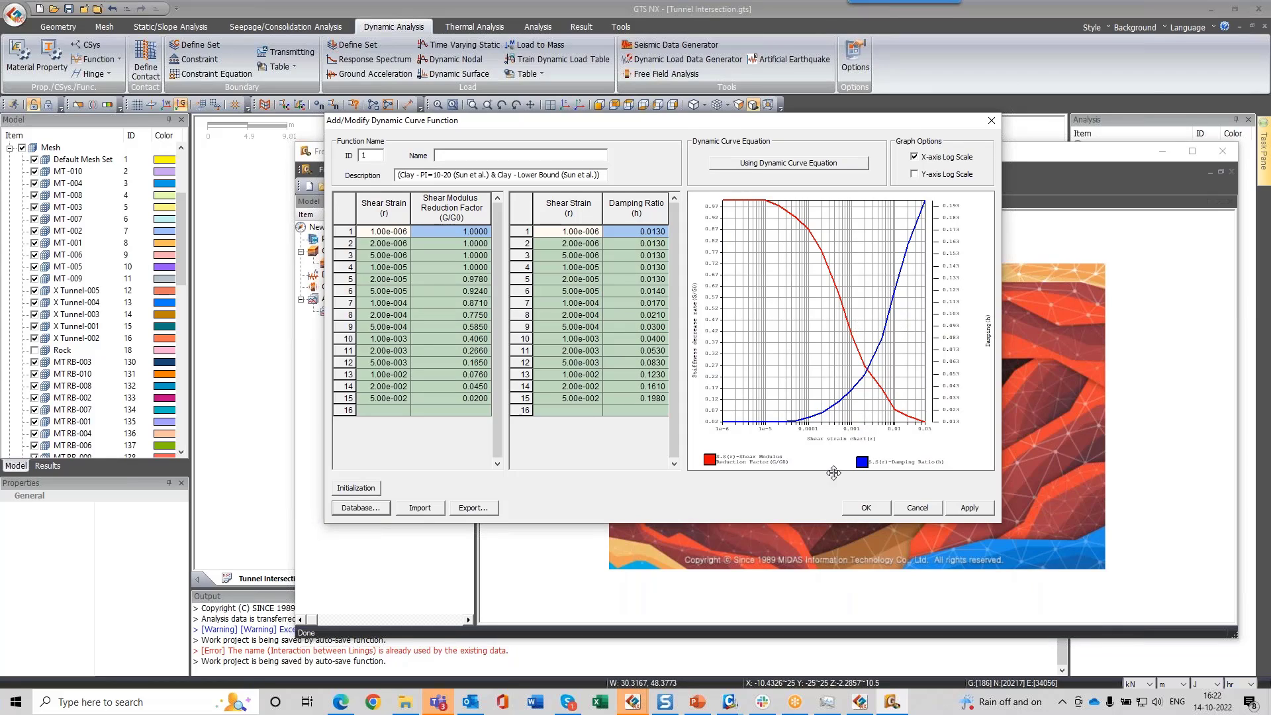
pyautogui.click(866, 508)
pyautogui.click(708, 352)
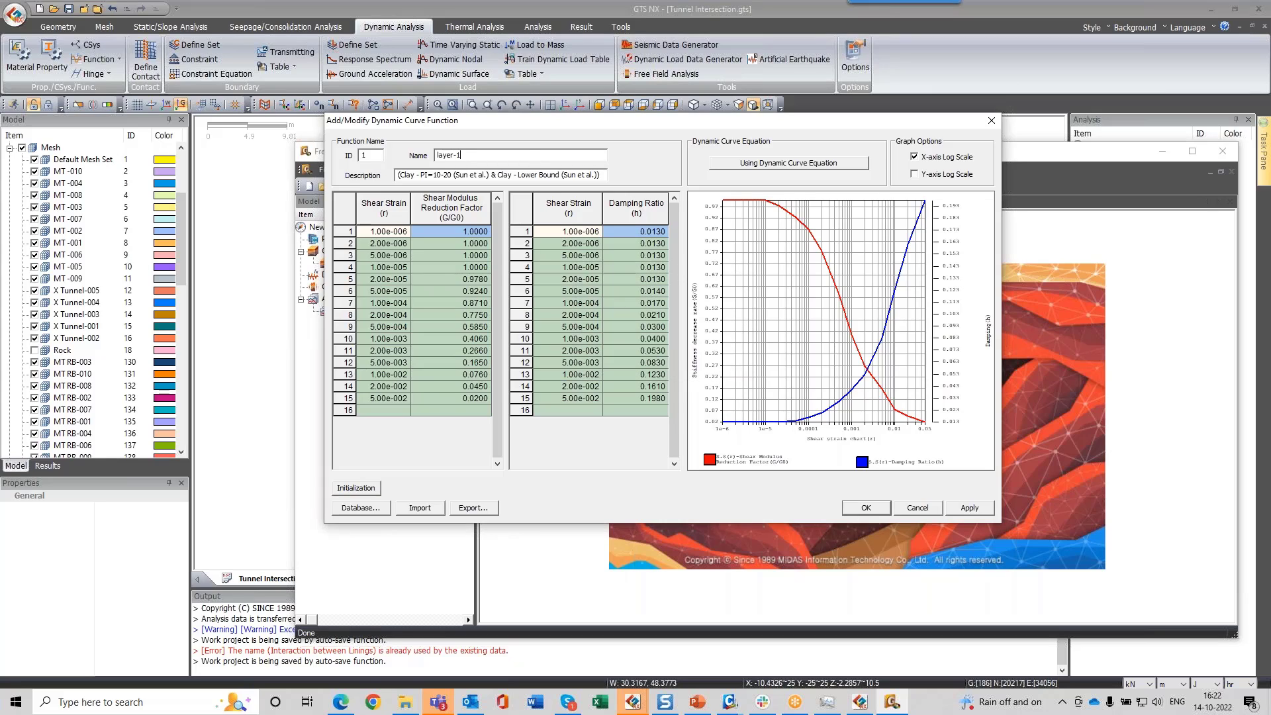
pyautogui.click(865, 508)
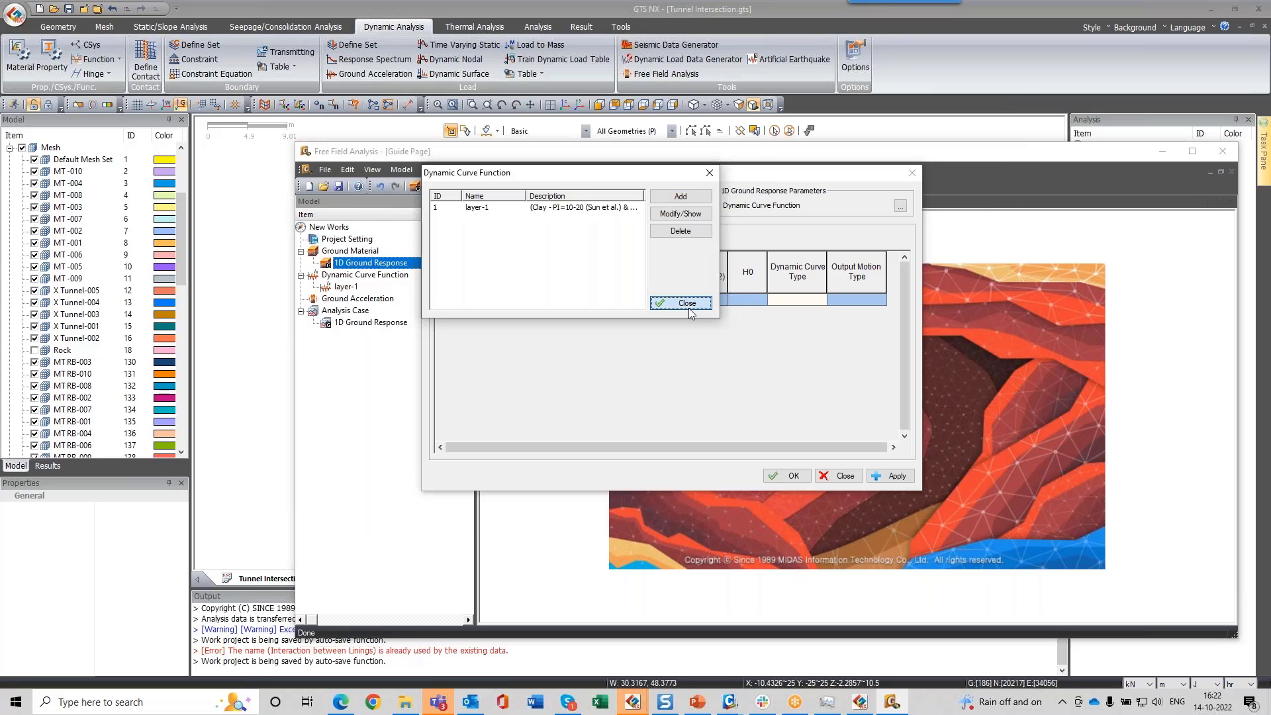
pyautogui.click(687, 302)
# Step: Set the dynamic curve type of the ground material's first row to layer-1
pyautogui.click(820, 299)
pyautogui.click(816, 325)
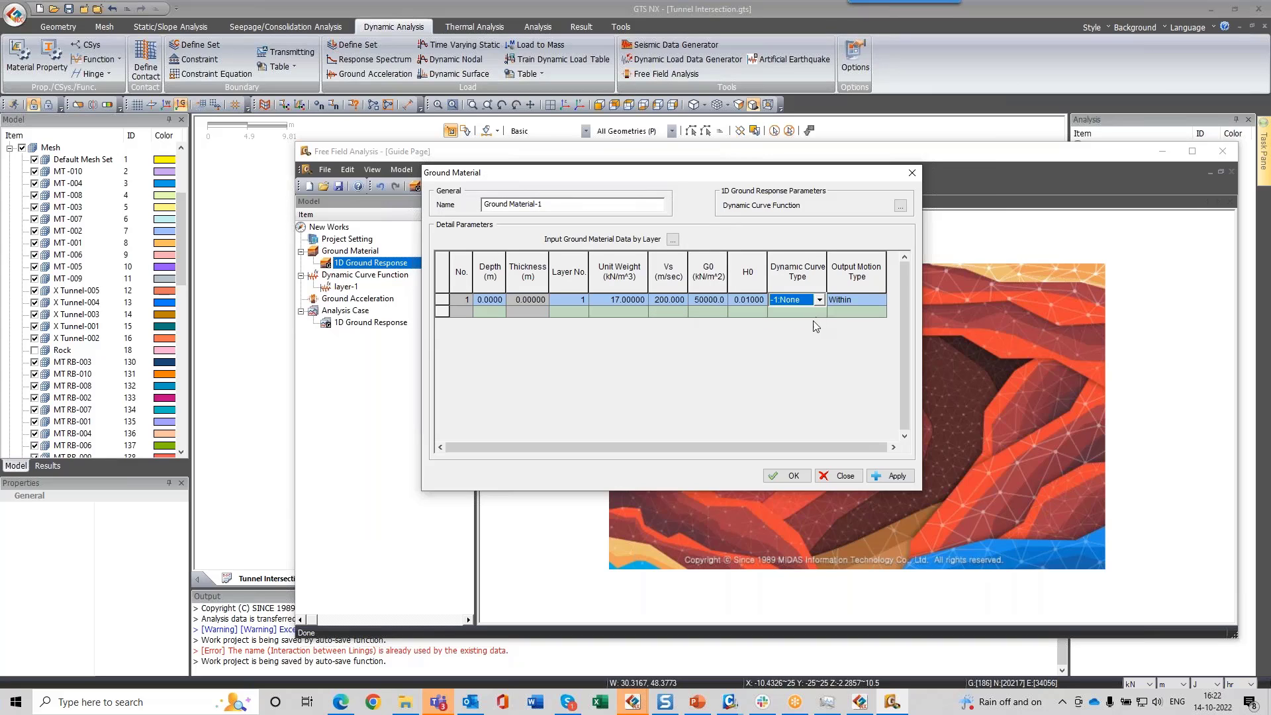
pyautogui.click(818, 302)
pyautogui.click(817, 321)
pyautogui.click(818, 304)
pyautogui.click(815, 321)
pyautogui.click(819, 299)
pyautogui.click(818, 321)
pyautogui.click(821, 300)
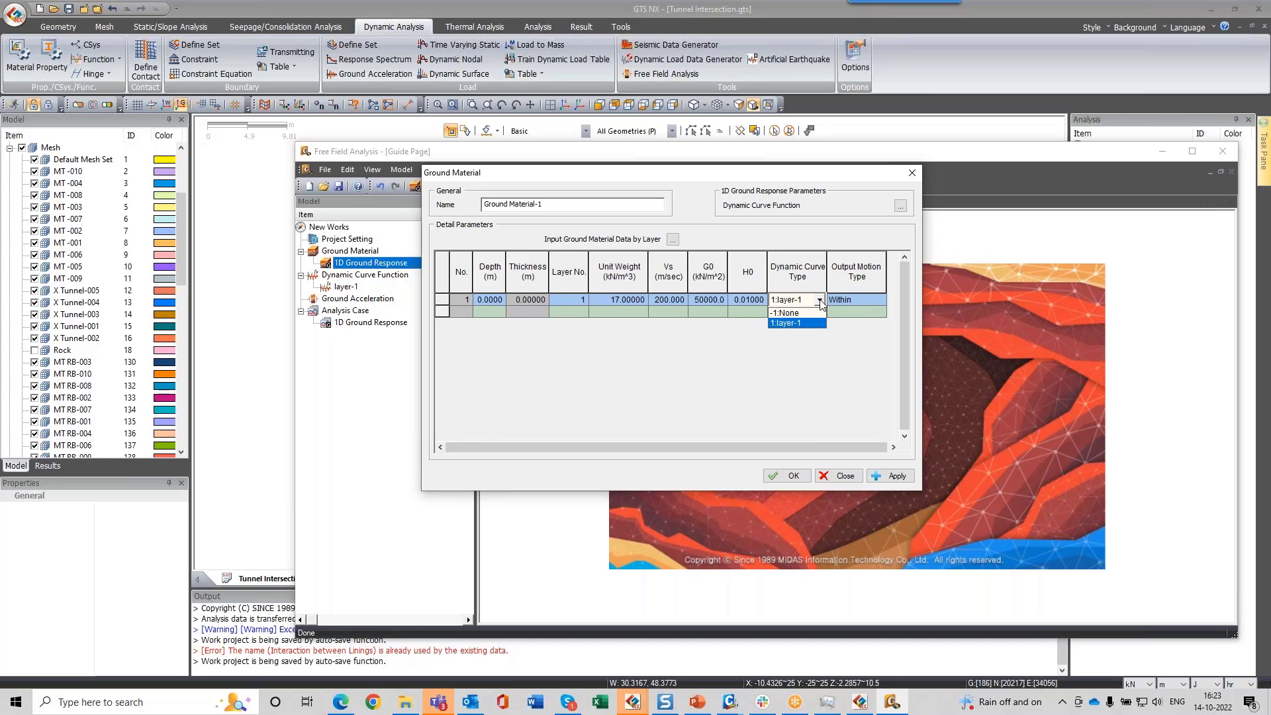
pyautogui.click(821, 300)
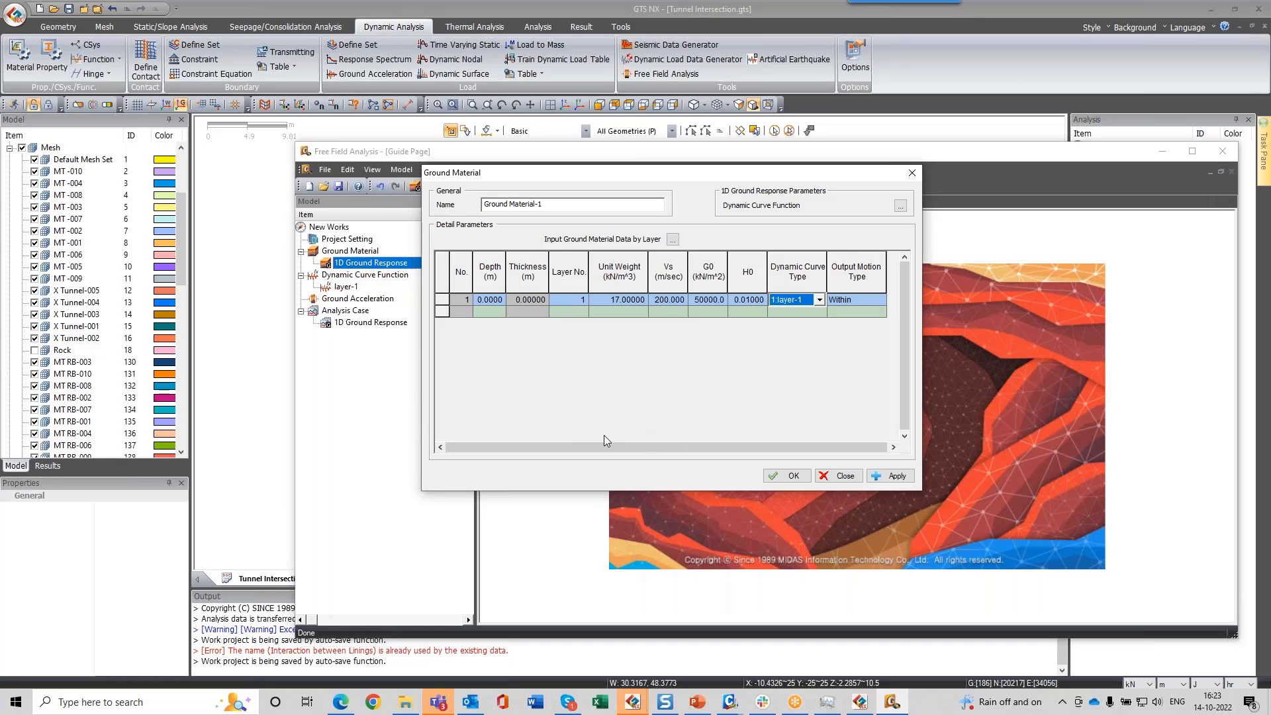
# Step: Close the ground material and Free Field Analysis, and show the Rock mesh set in the GTS NX tunnel model
pyautogui.click(842, 477)
pyautogui.click(1222, 152)
pyautogui.click(784, 428)
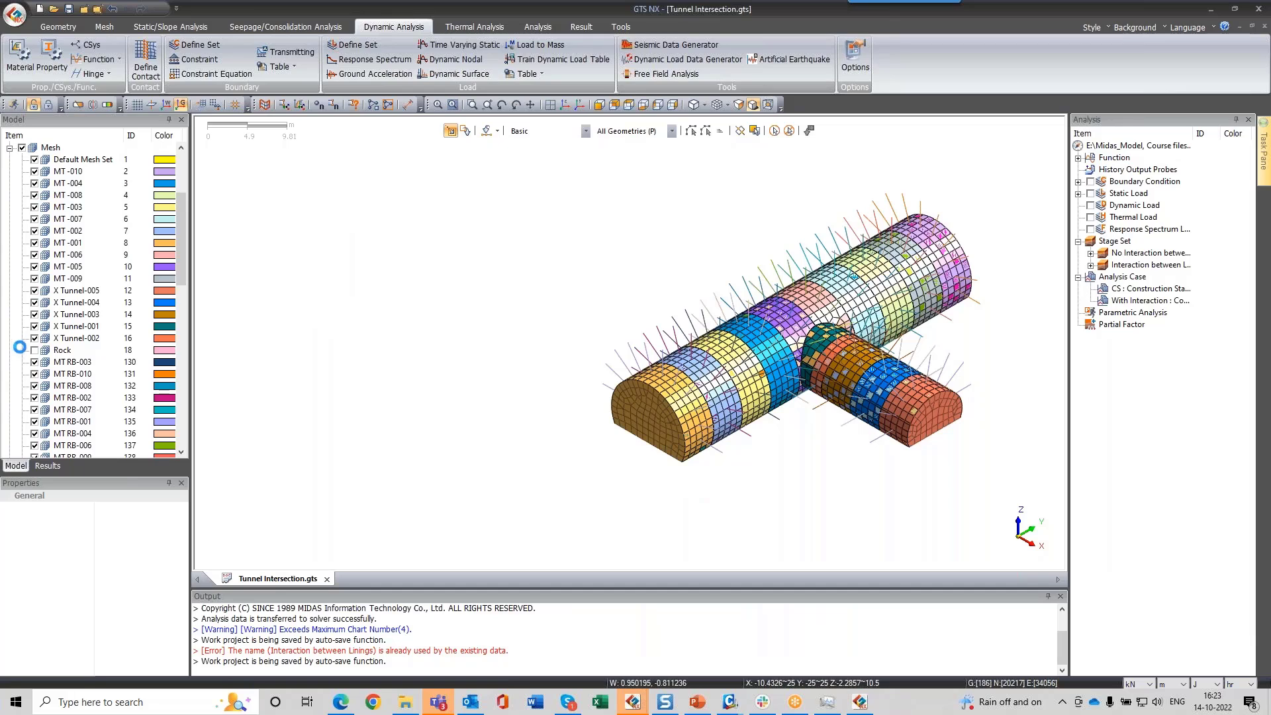
pyautogui.click(35, 350)
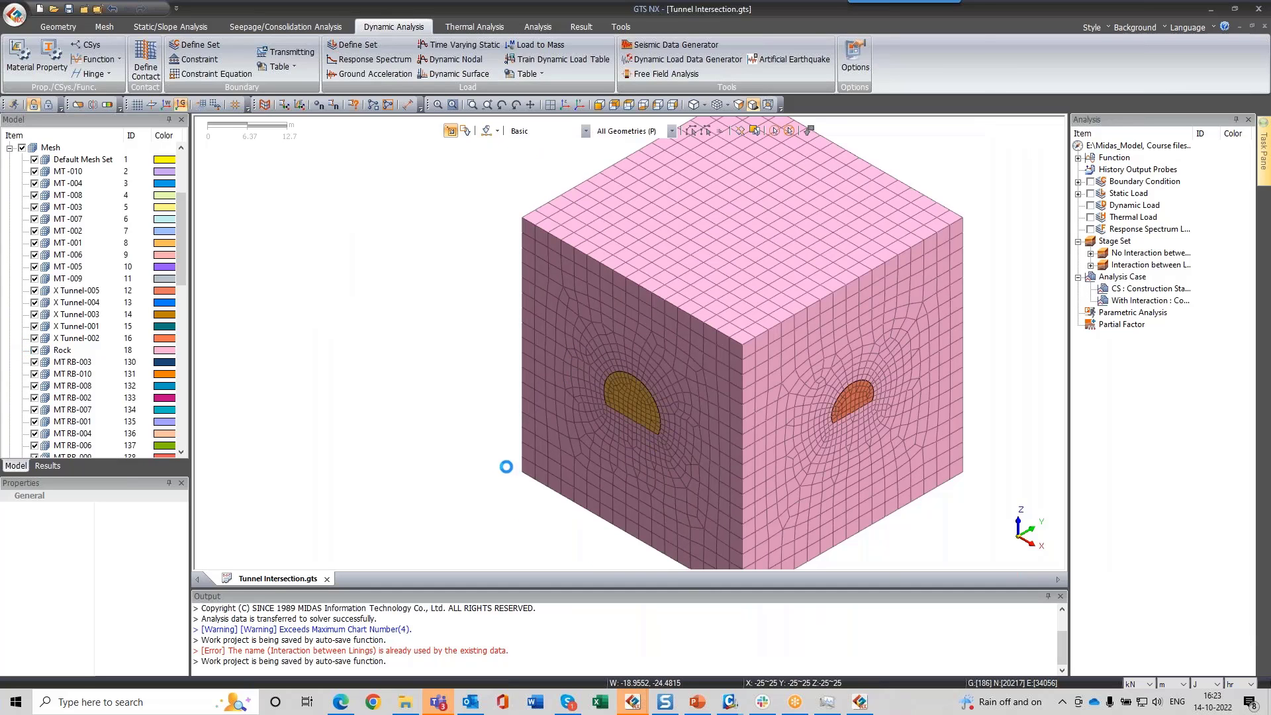